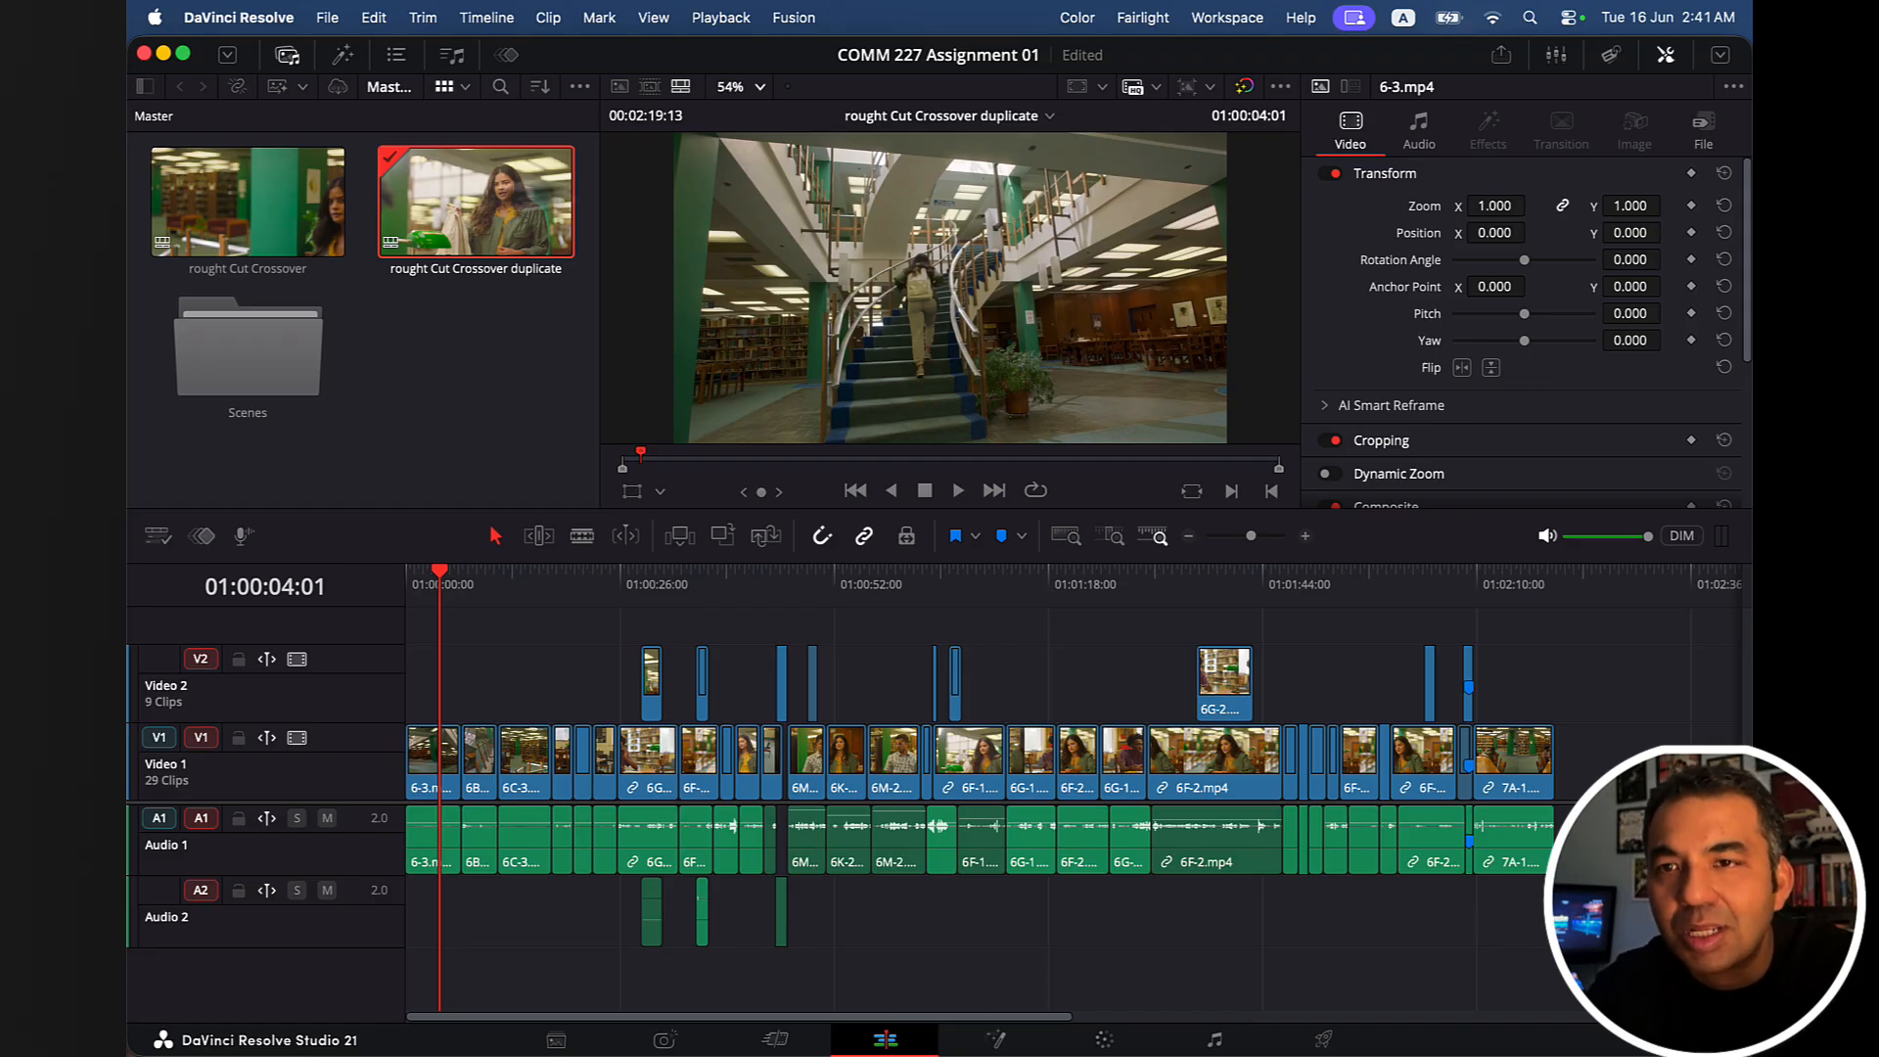
Open the "rought Cut Crossover" timeline and review its clips with the timeline scaled up.
double_click(261, 217)
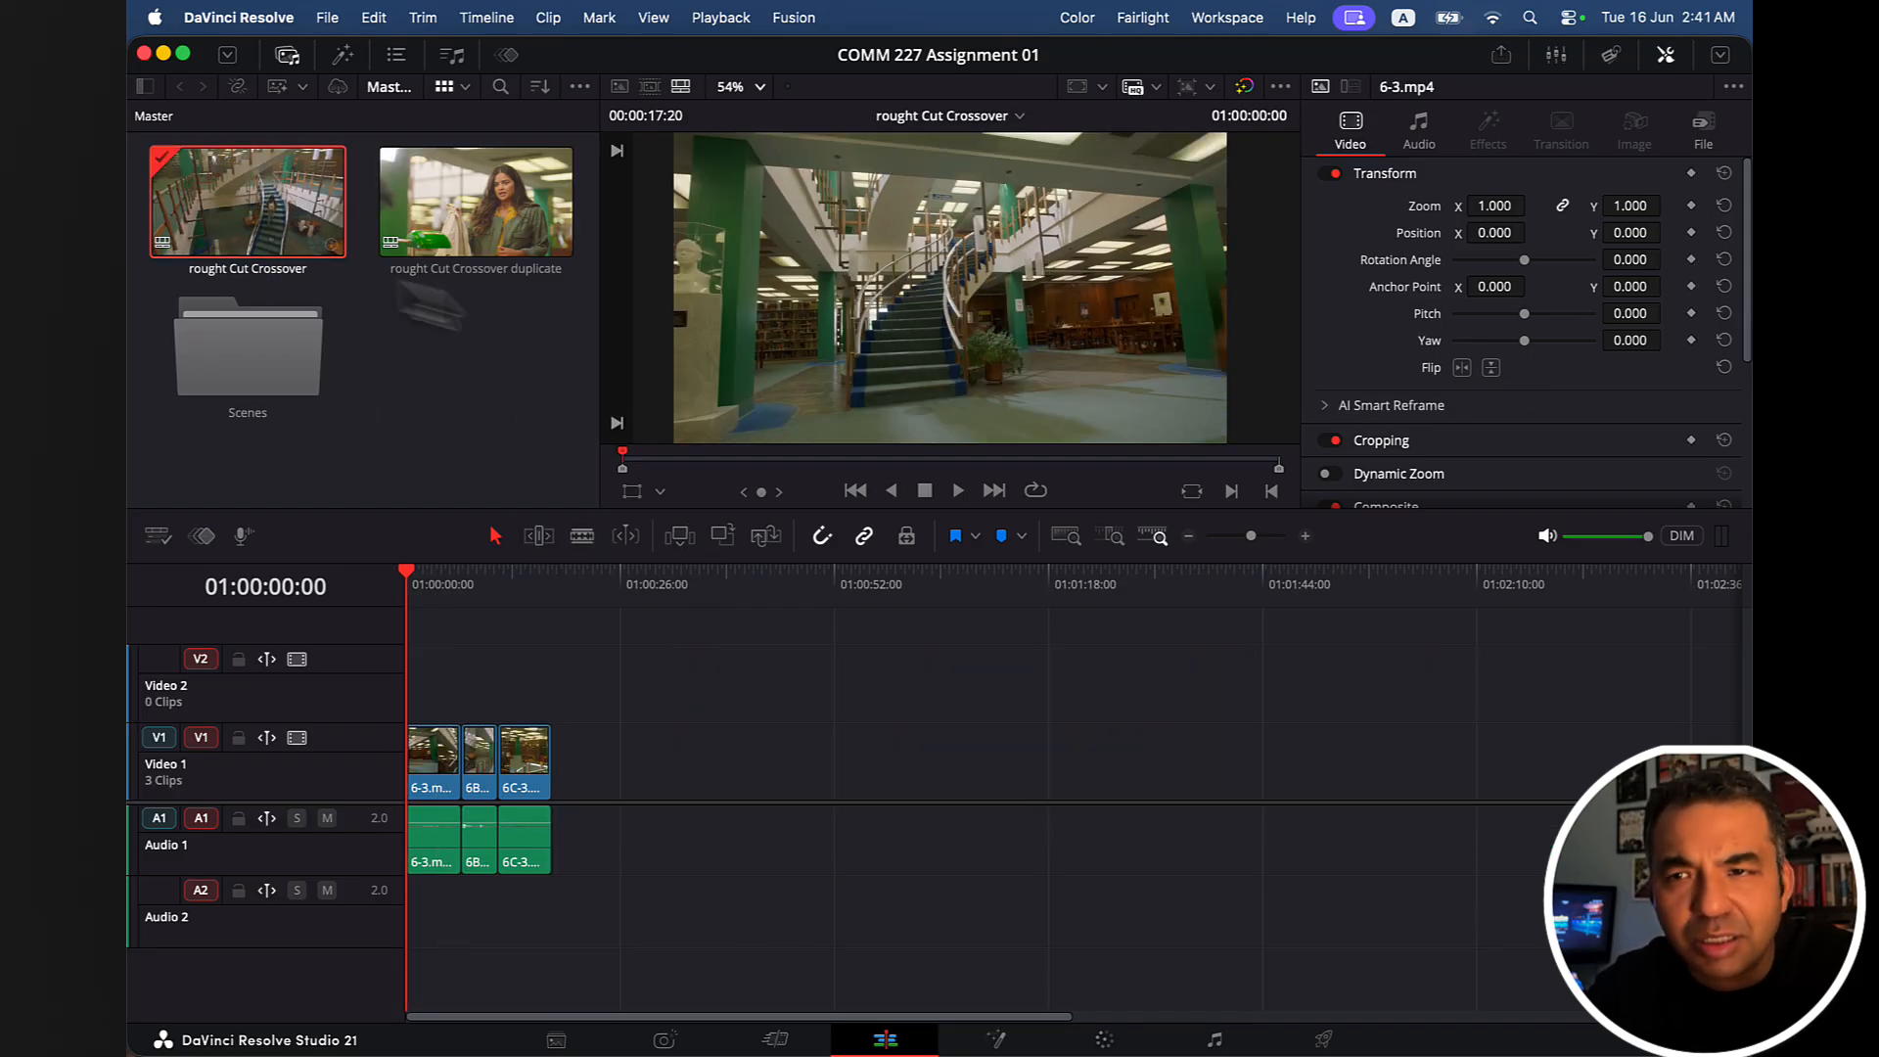
click(461, 588)
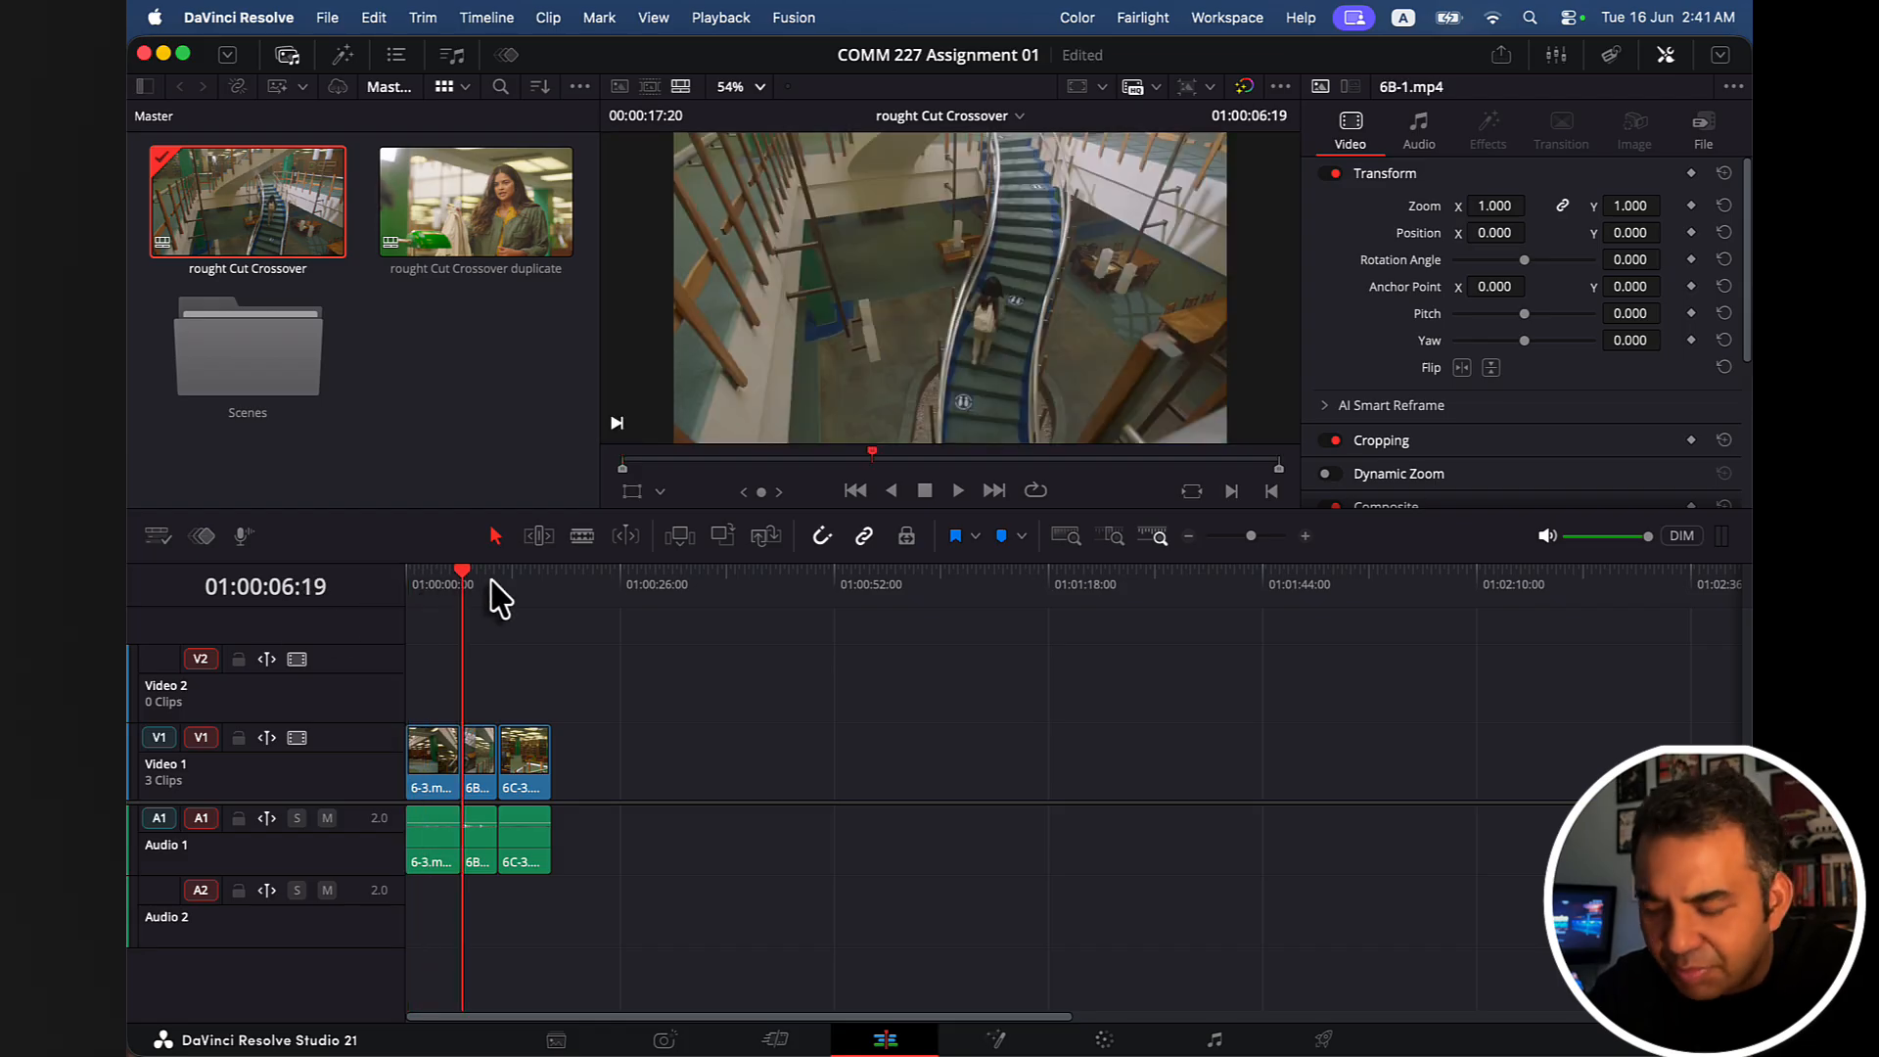
key(super+equal)
key(super+equal)
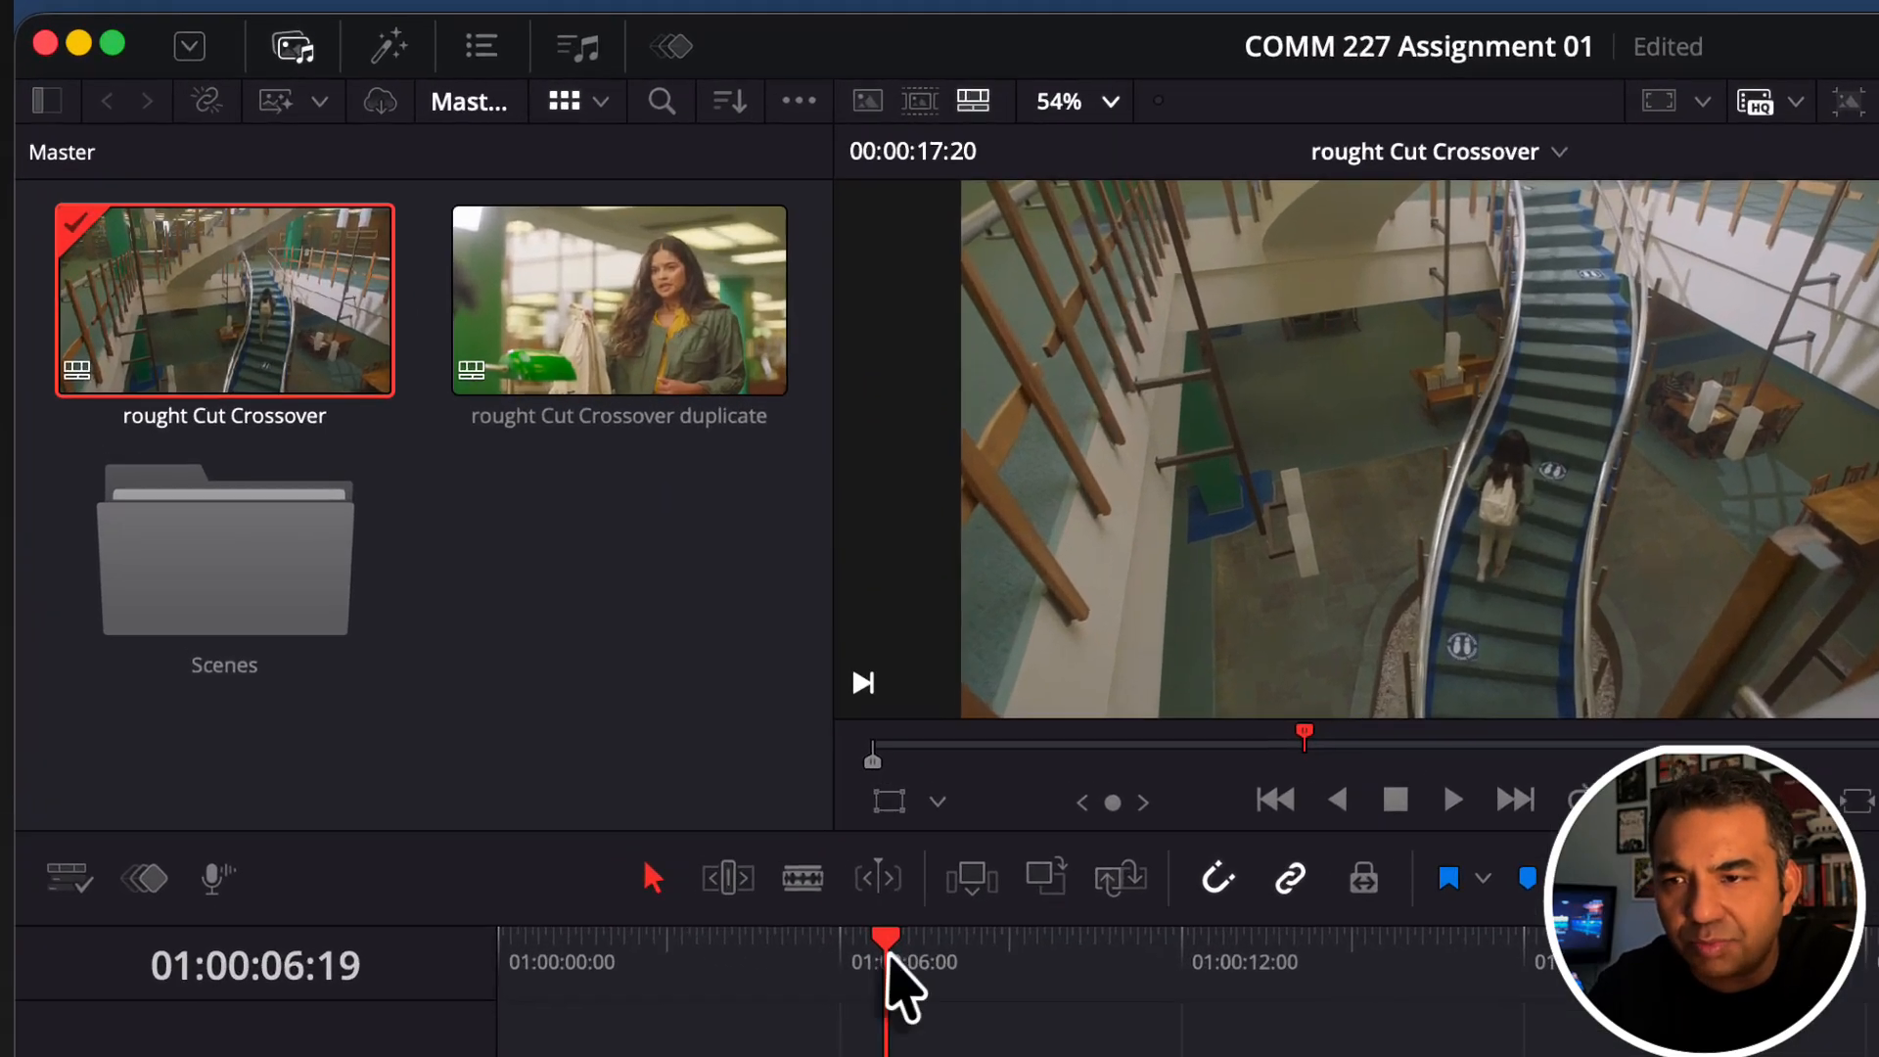
drag(631, 588, 517, 587)
drag(713, 1018, 1056, 997)
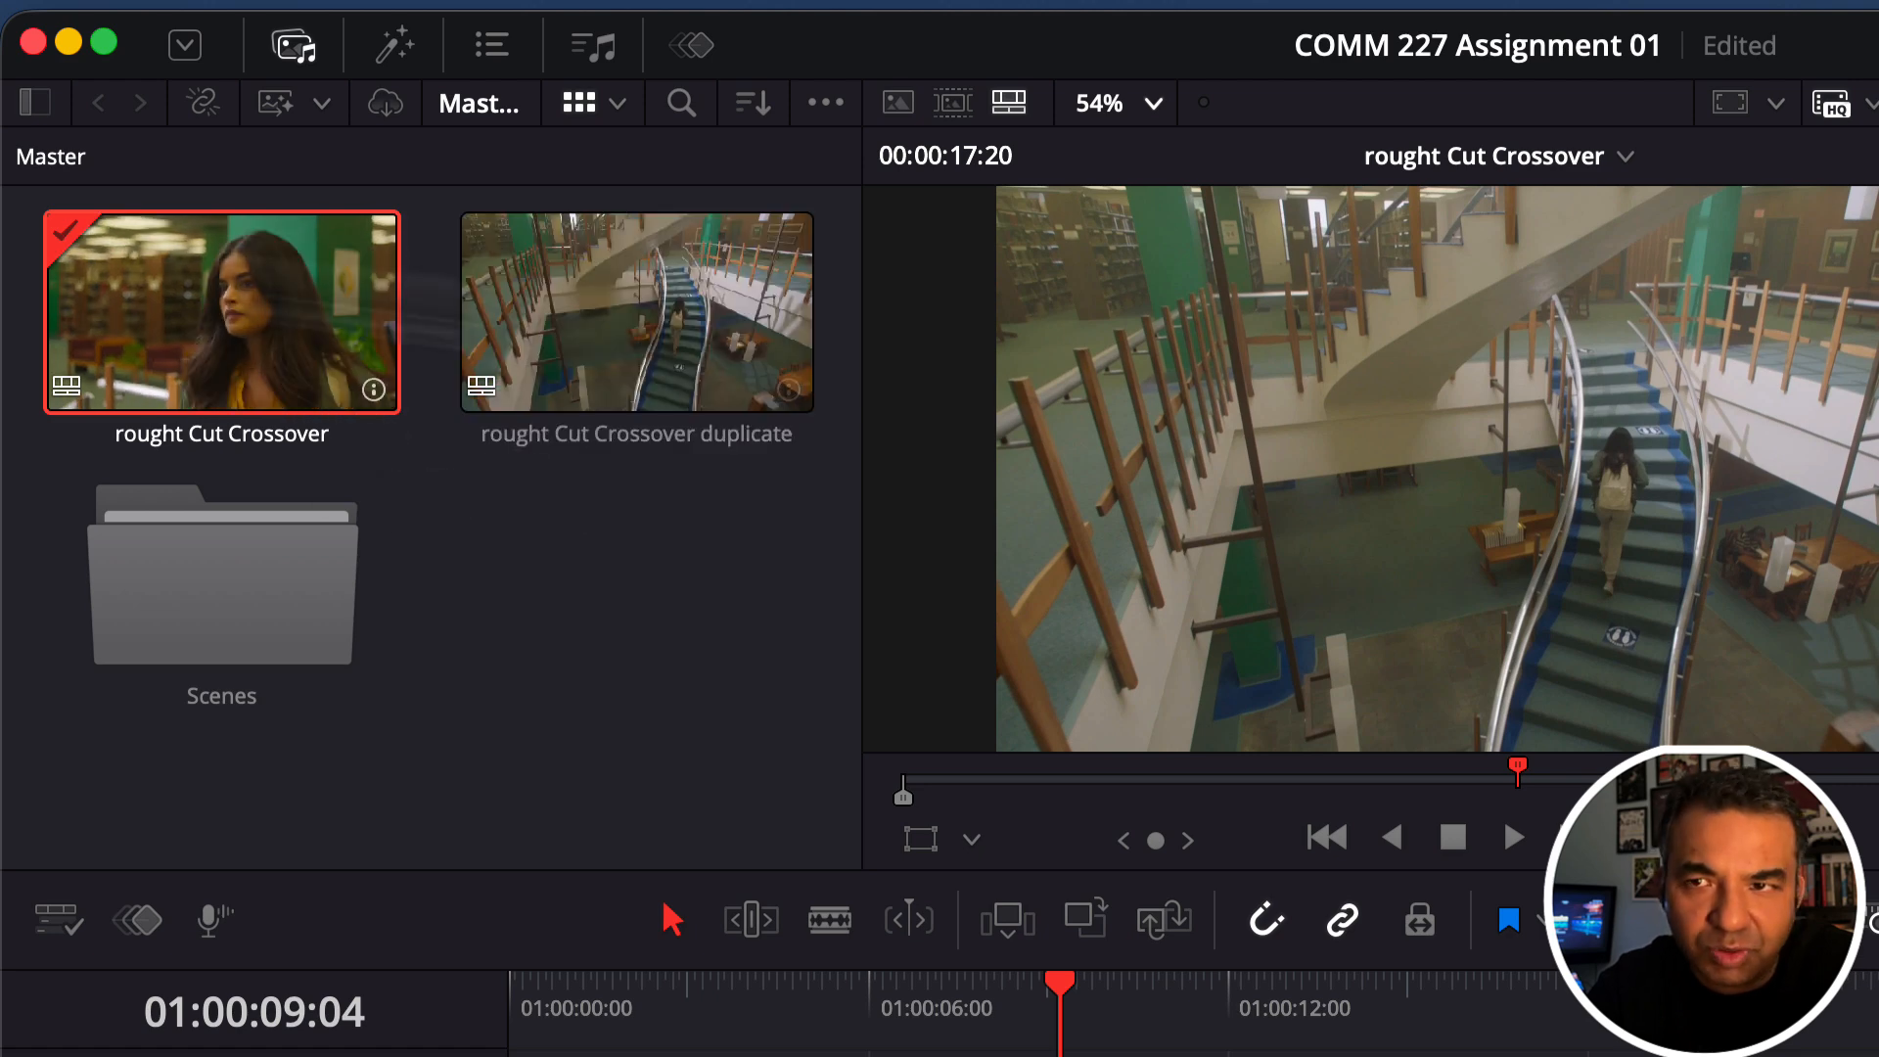
Open the Scenes bin and close the Inspector to work with source and timeline viewers side by side.
double_click(231, 621)
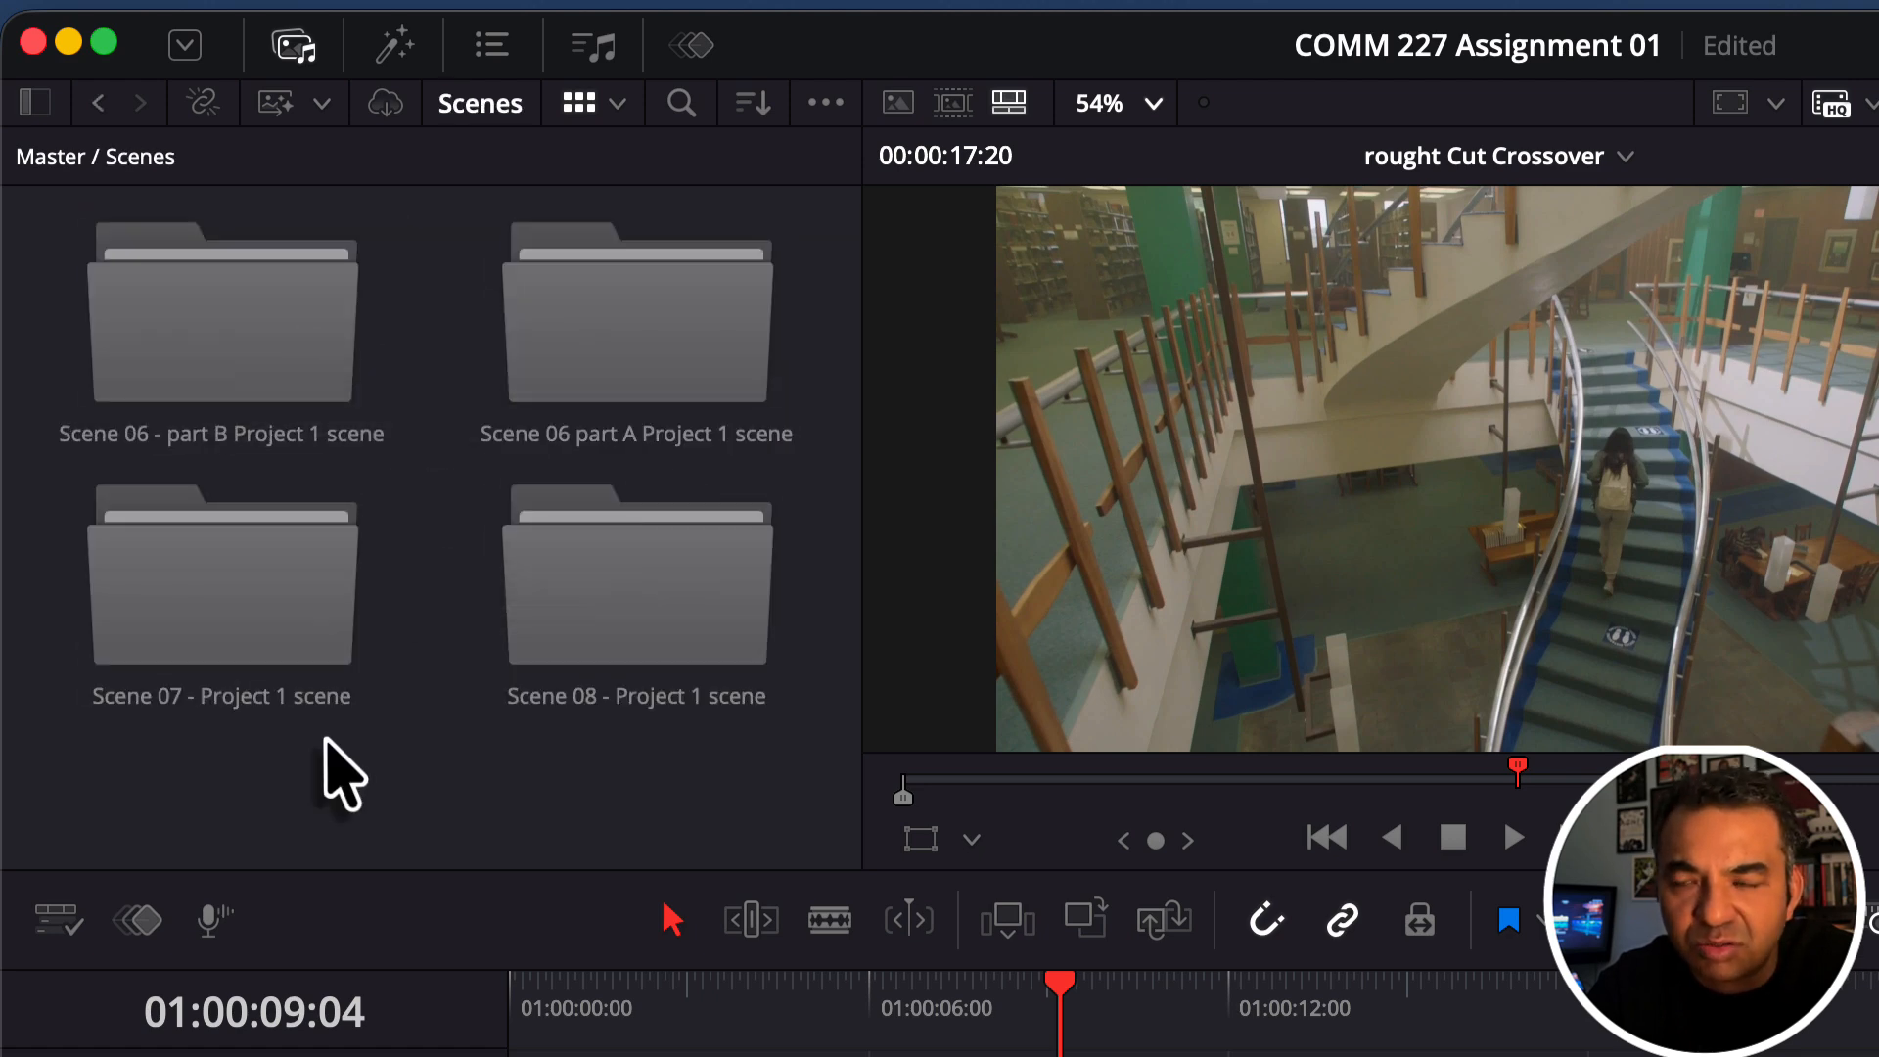
drag(602, 1007, 844, 1010)
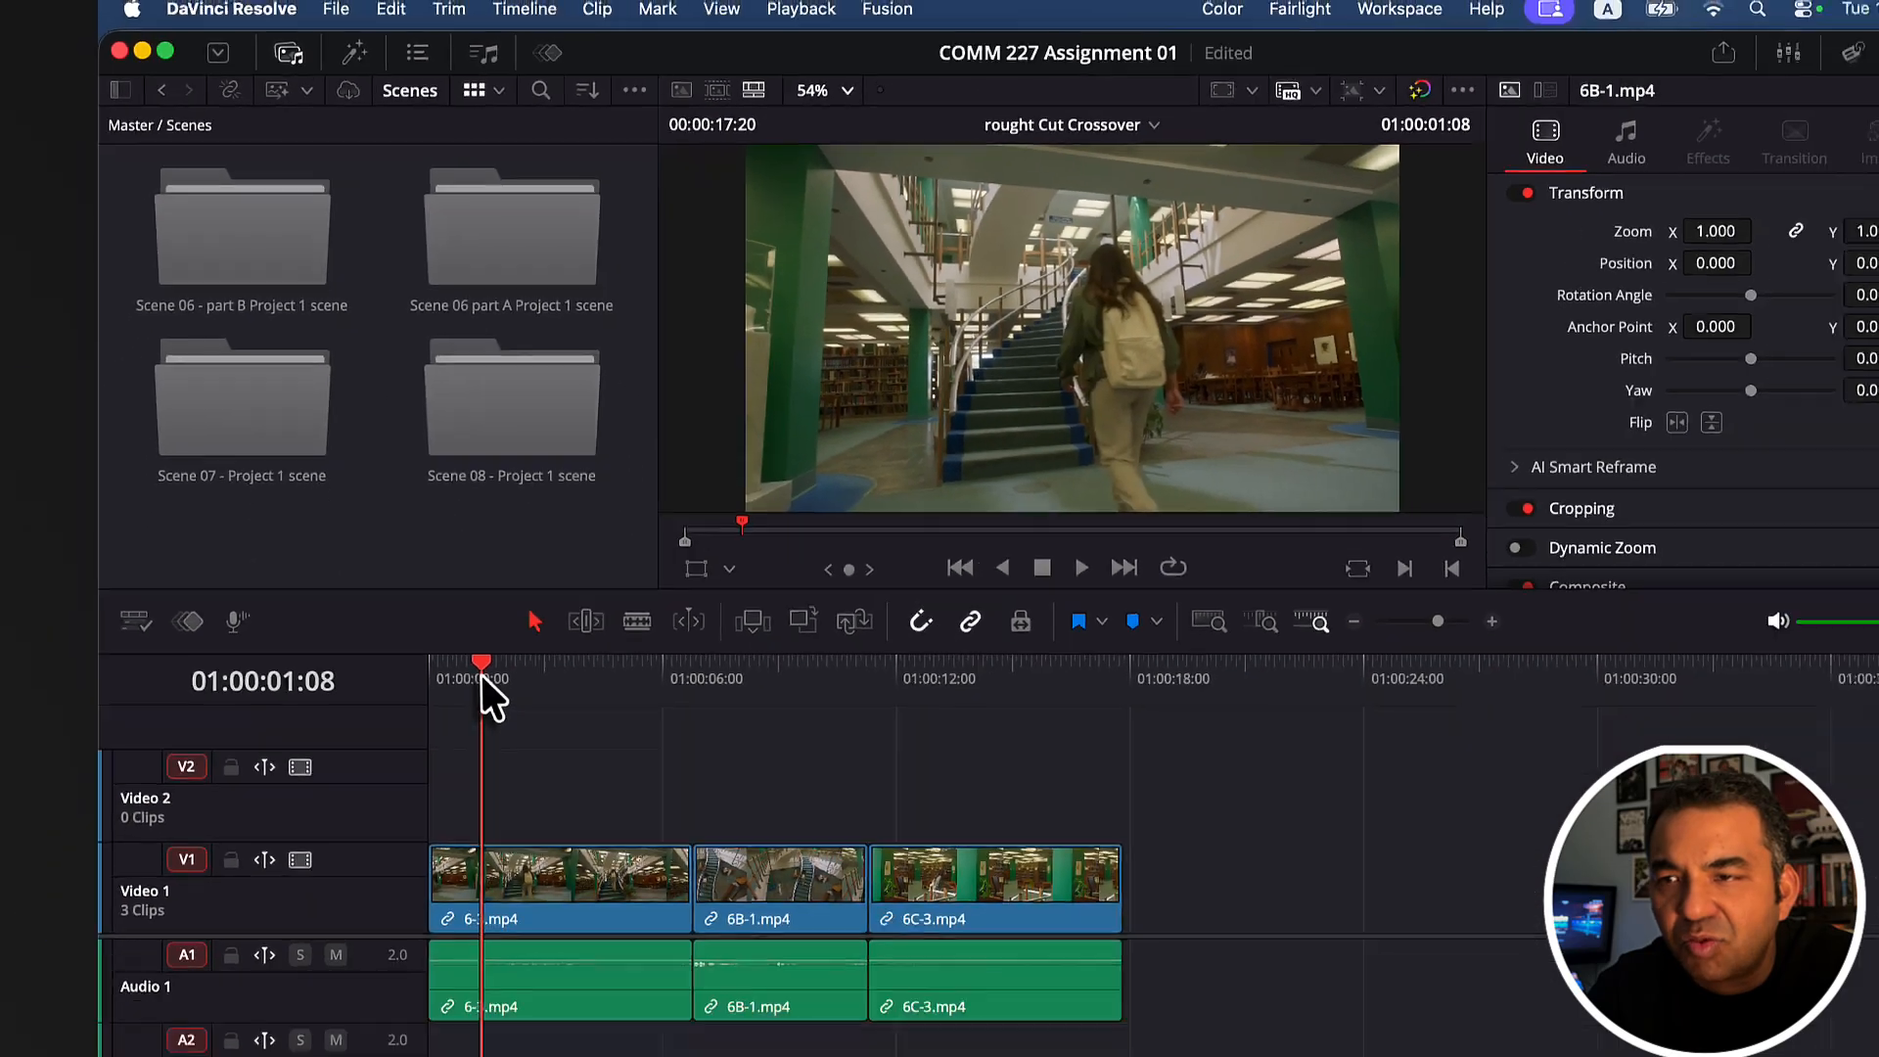
drag(593, 595, 993, 586)
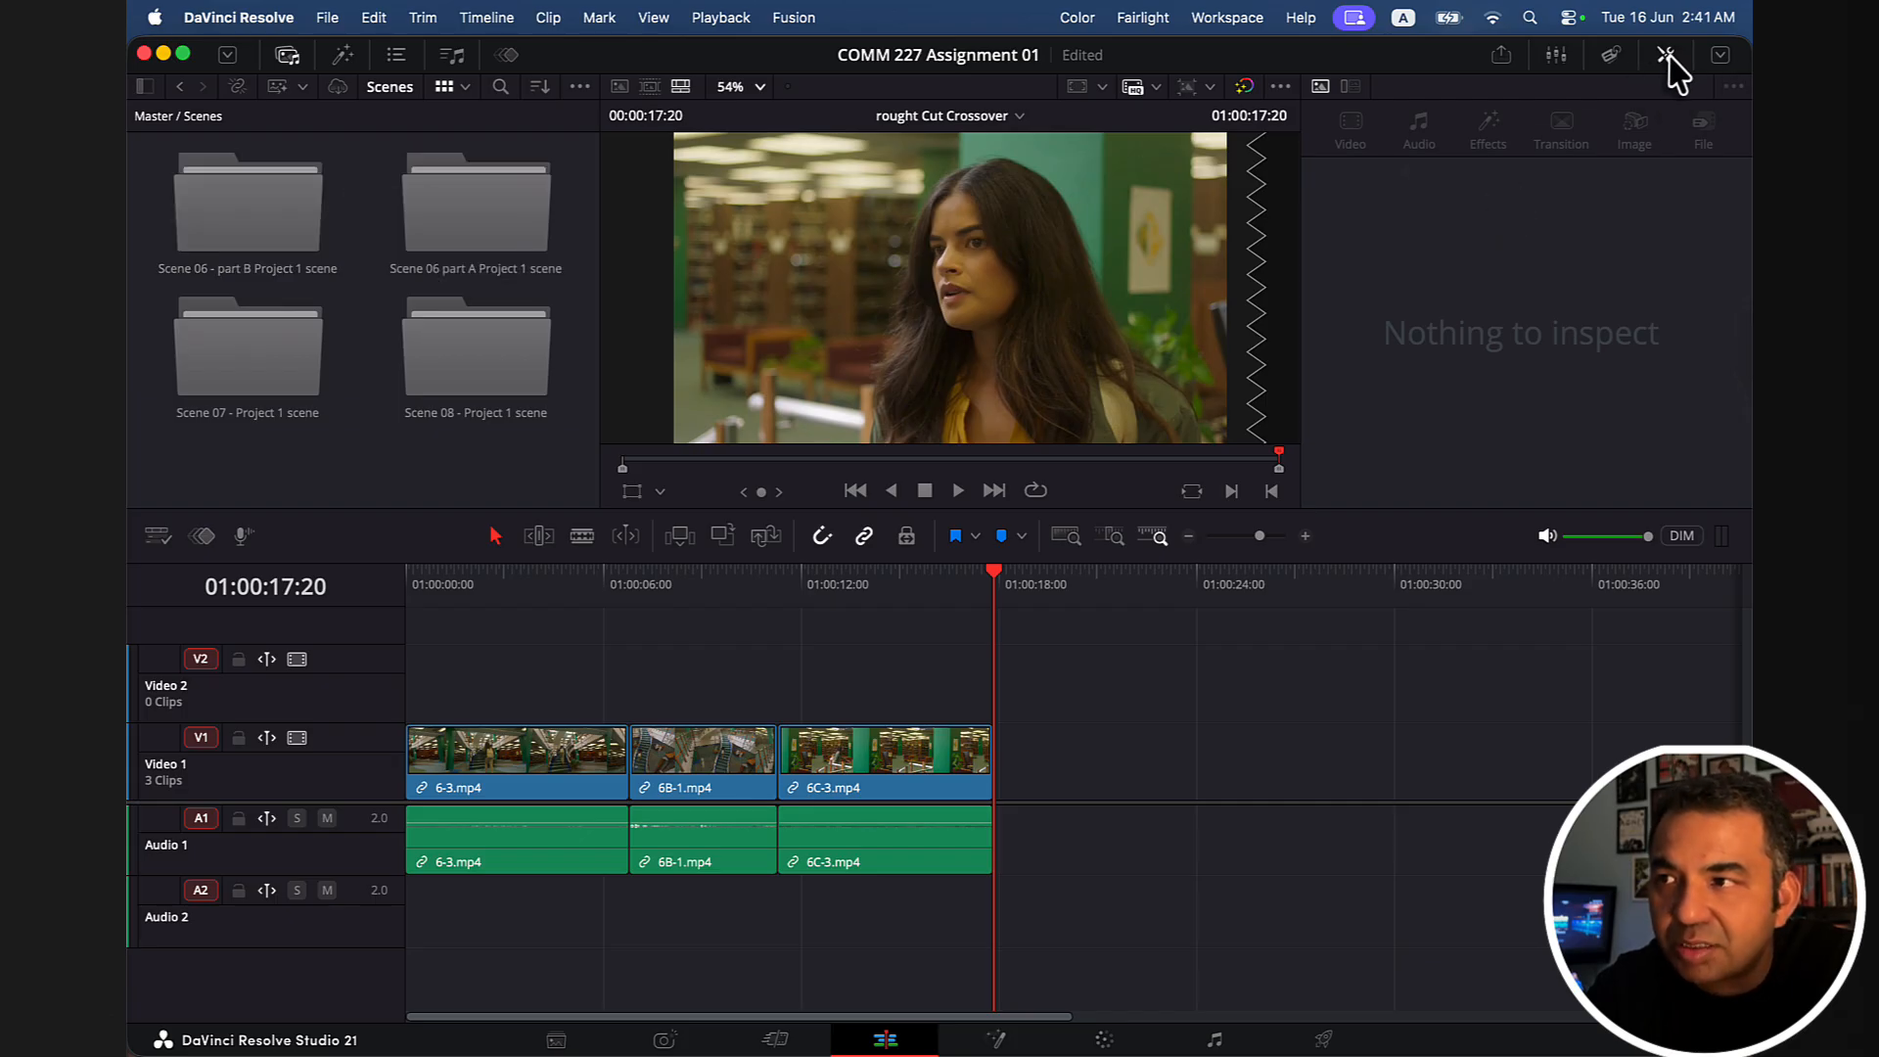
click(1667, 57)
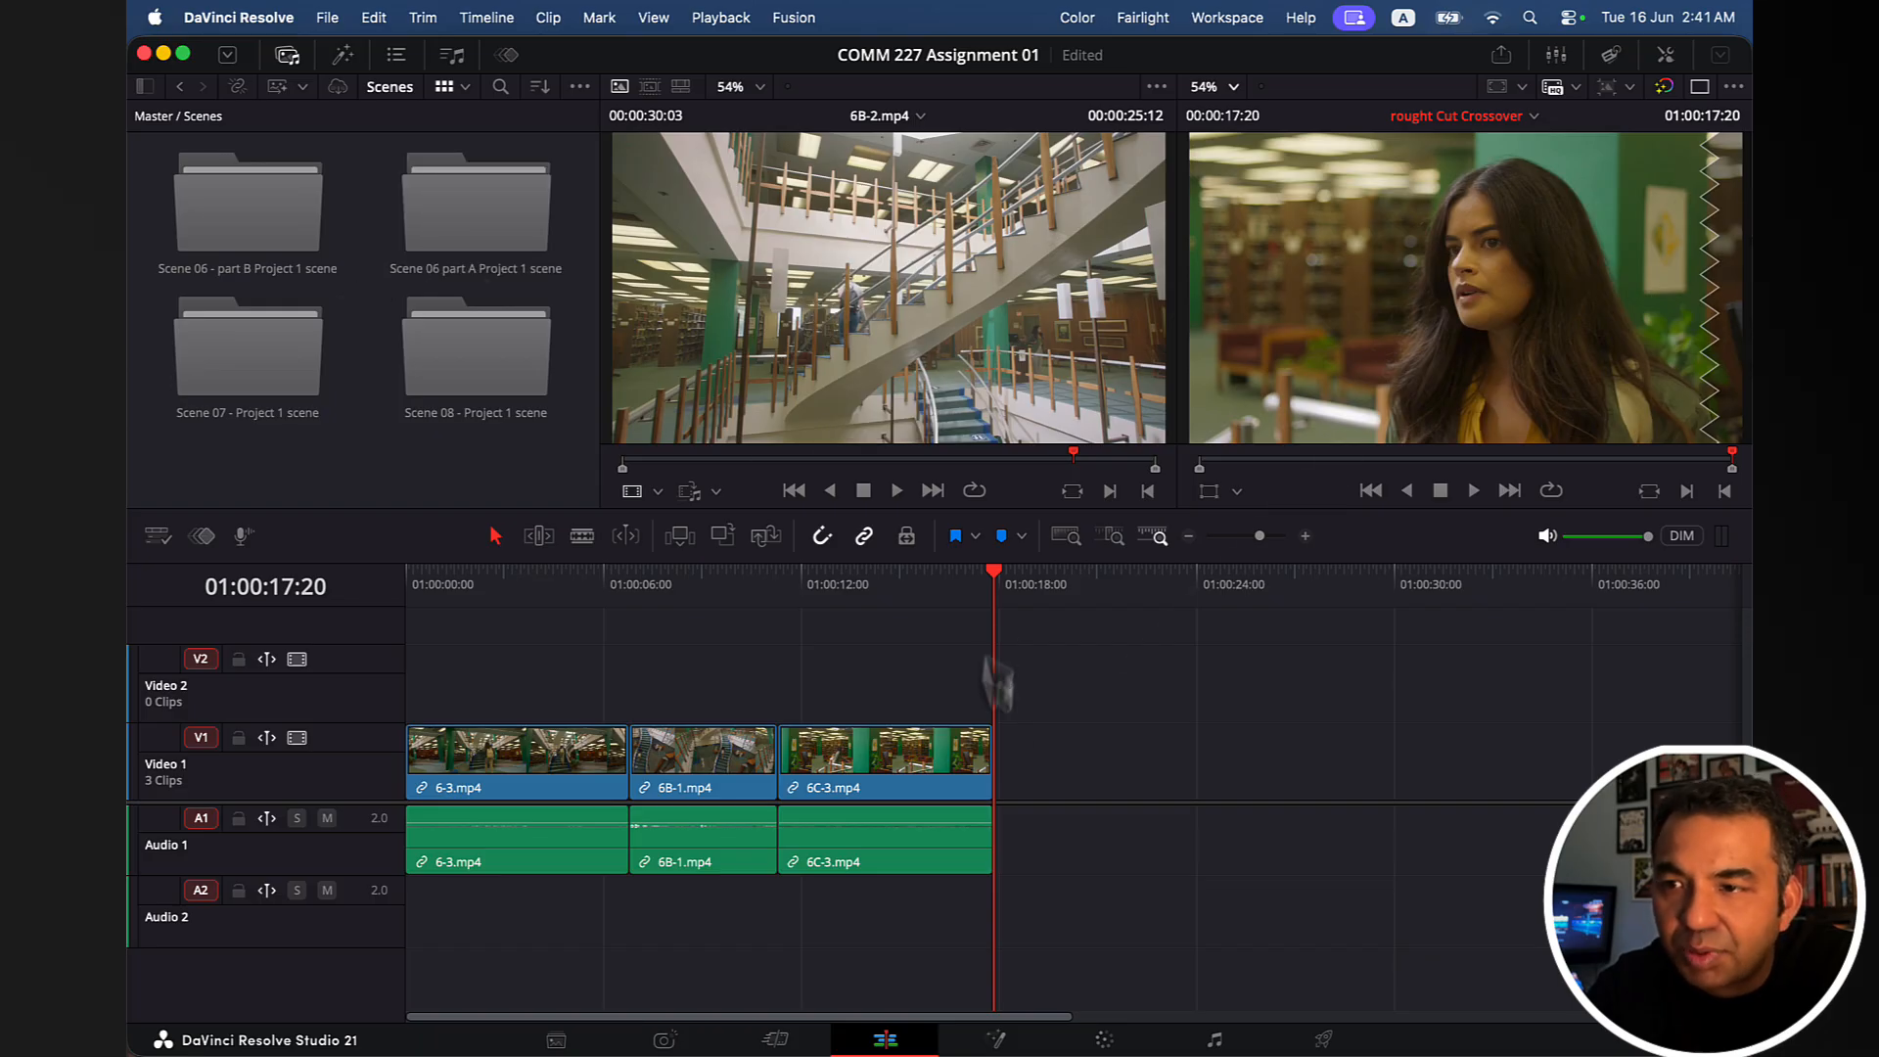
Load 6D-1.mp4 from the "Scene 06 part A Project 1 scene" bin into the source viewer.
drag(979, 578, 661, 577)
click(829, 579)
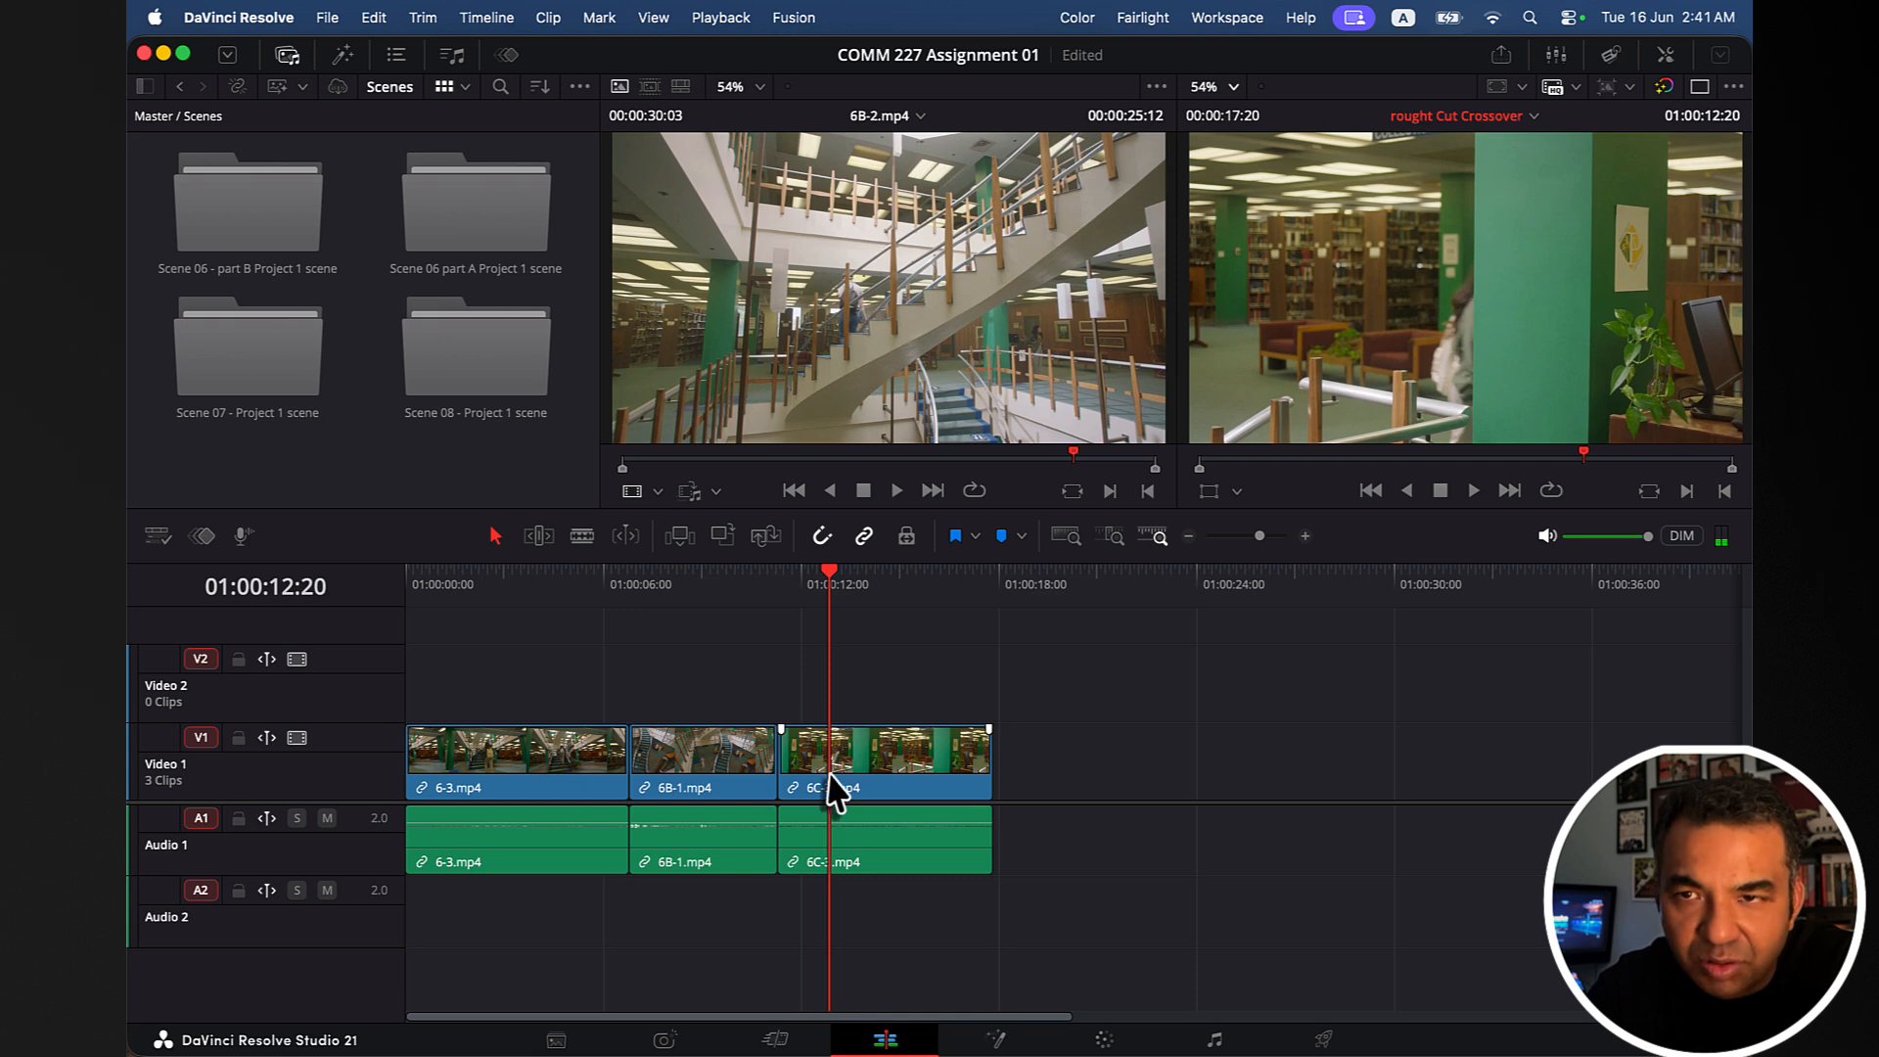
drag(892, 594, 973, 587)
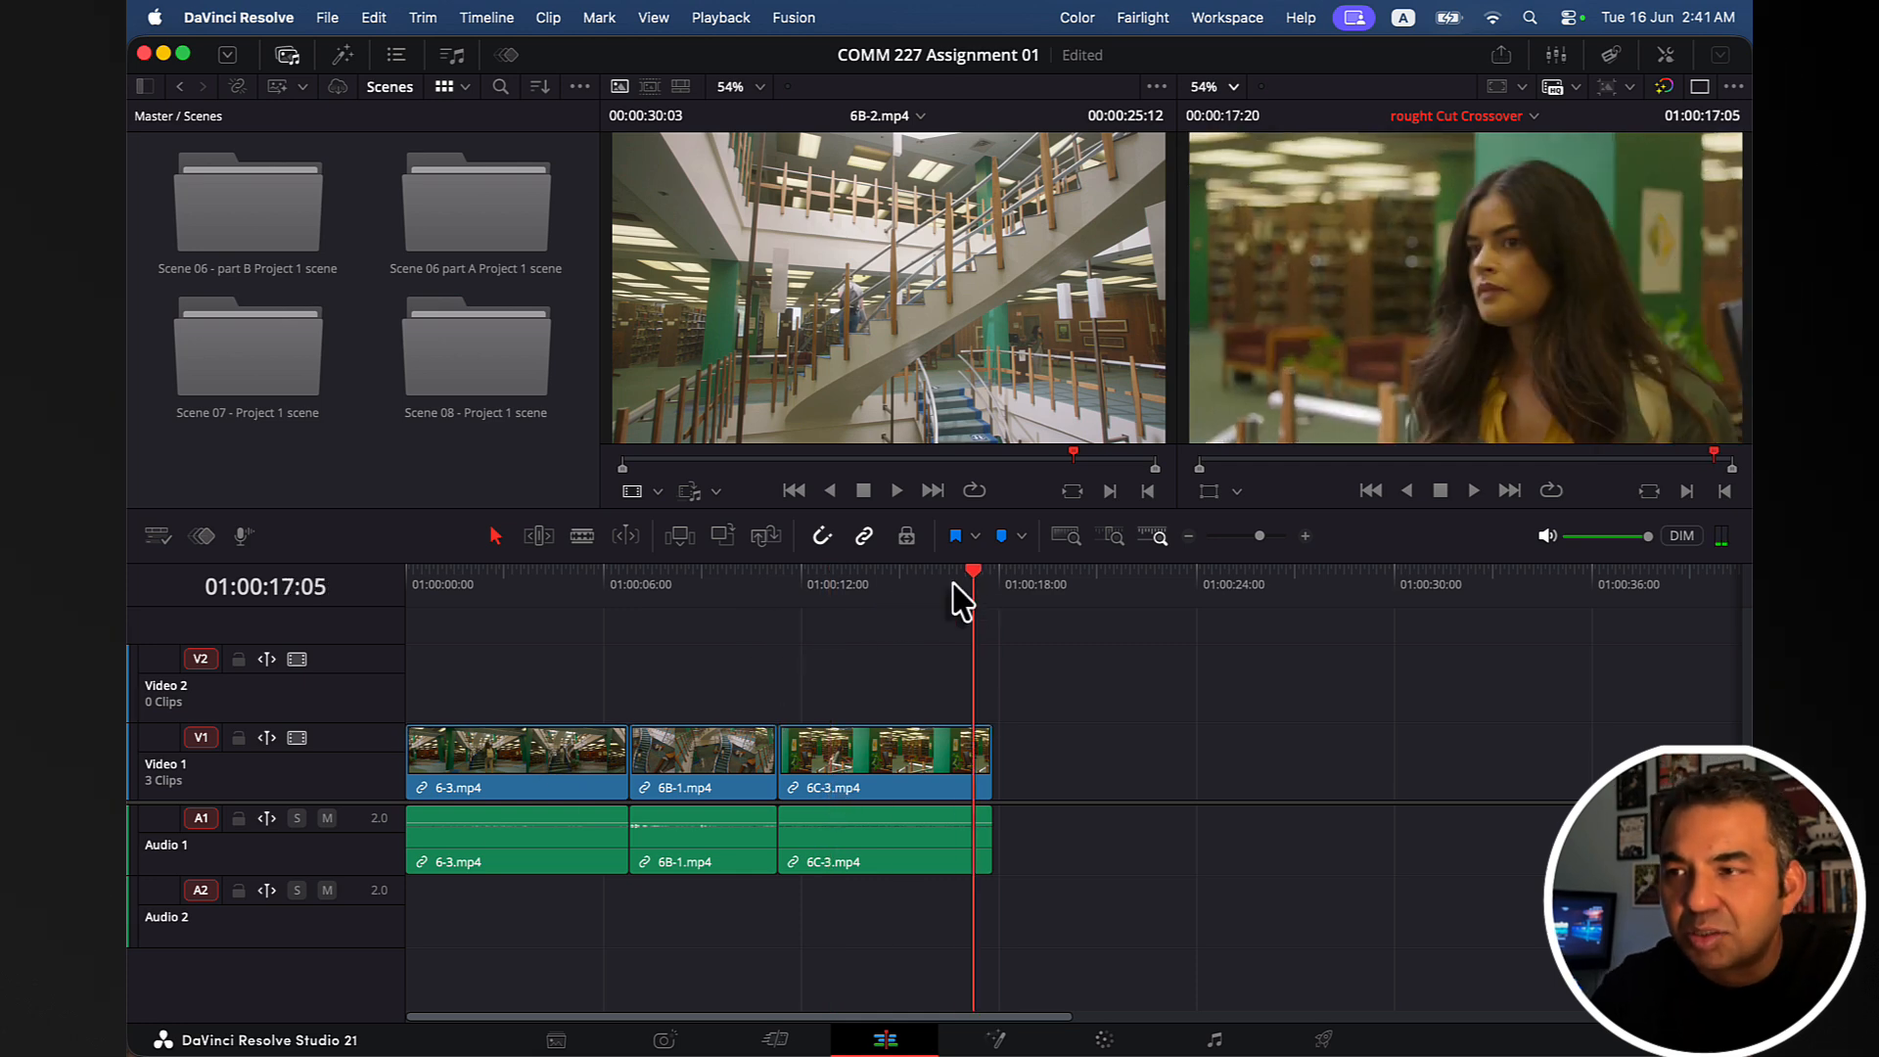
double_click(473, 231)
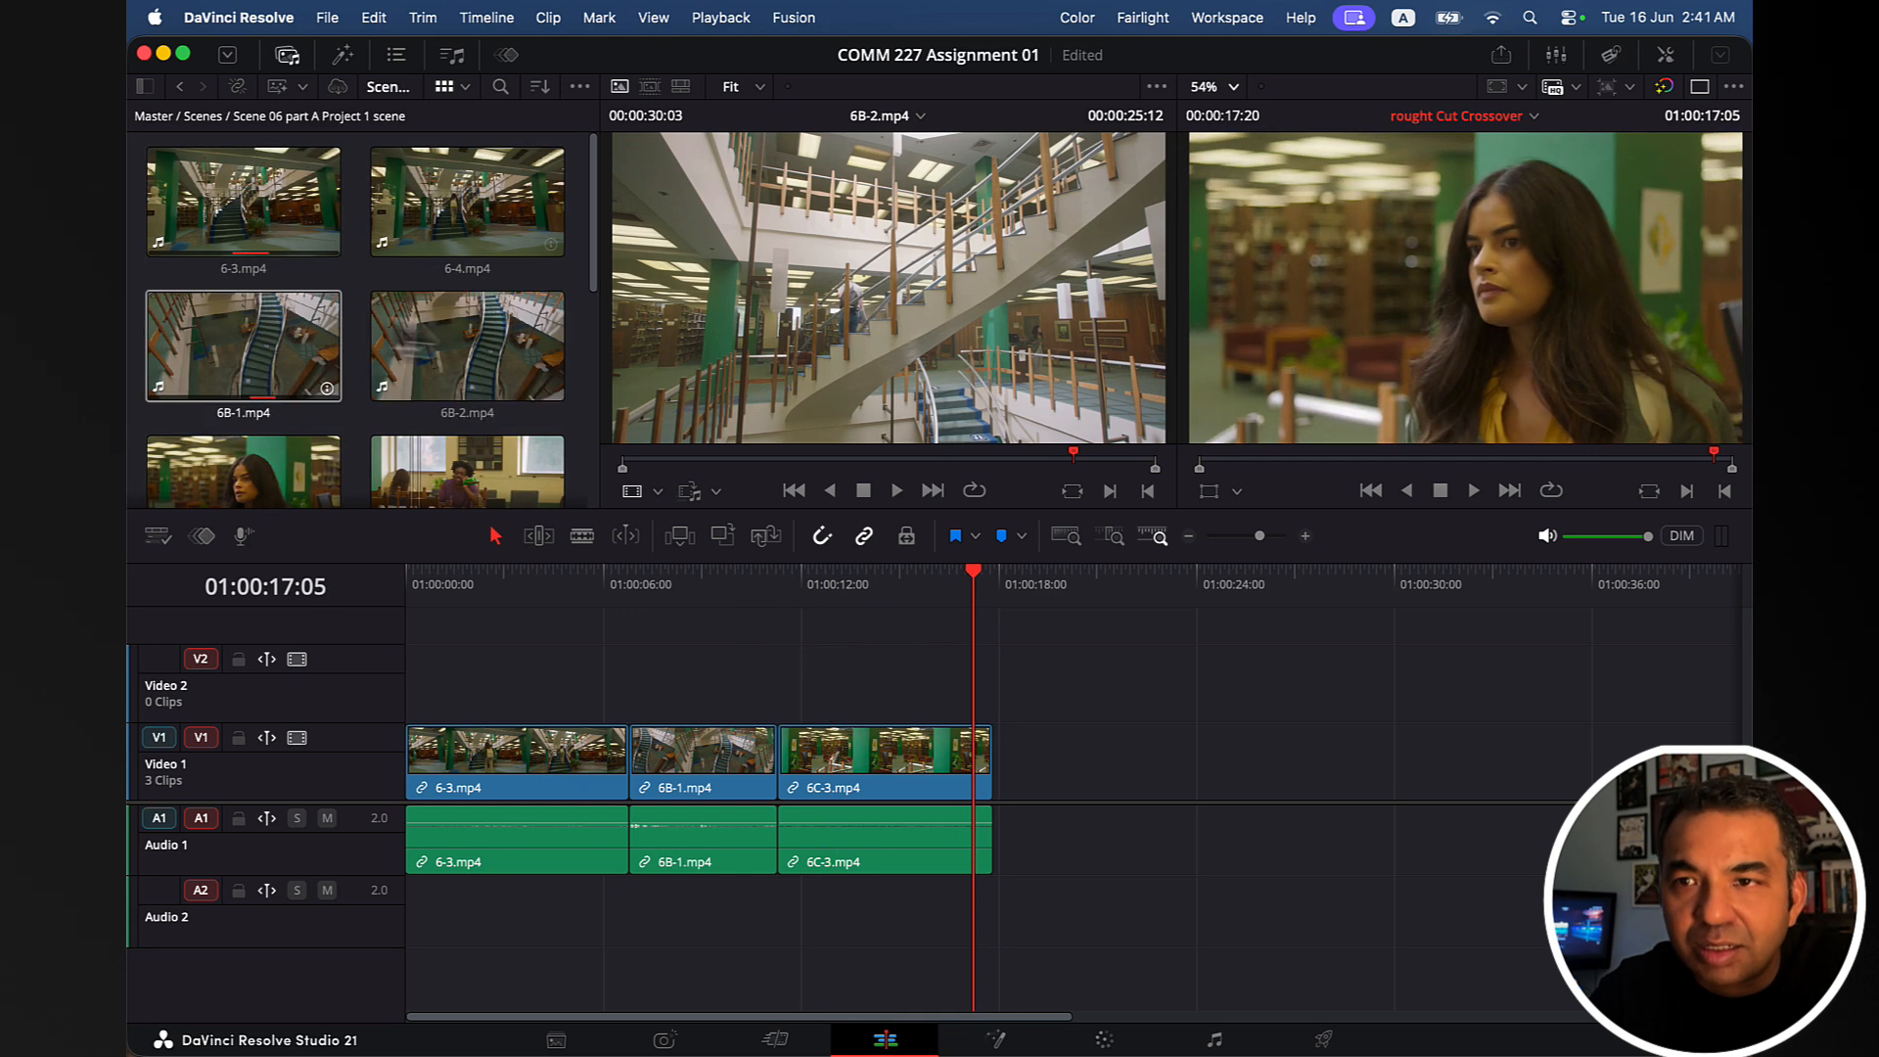
double_click(238, 210)
scroll(245, 294, down, 1)
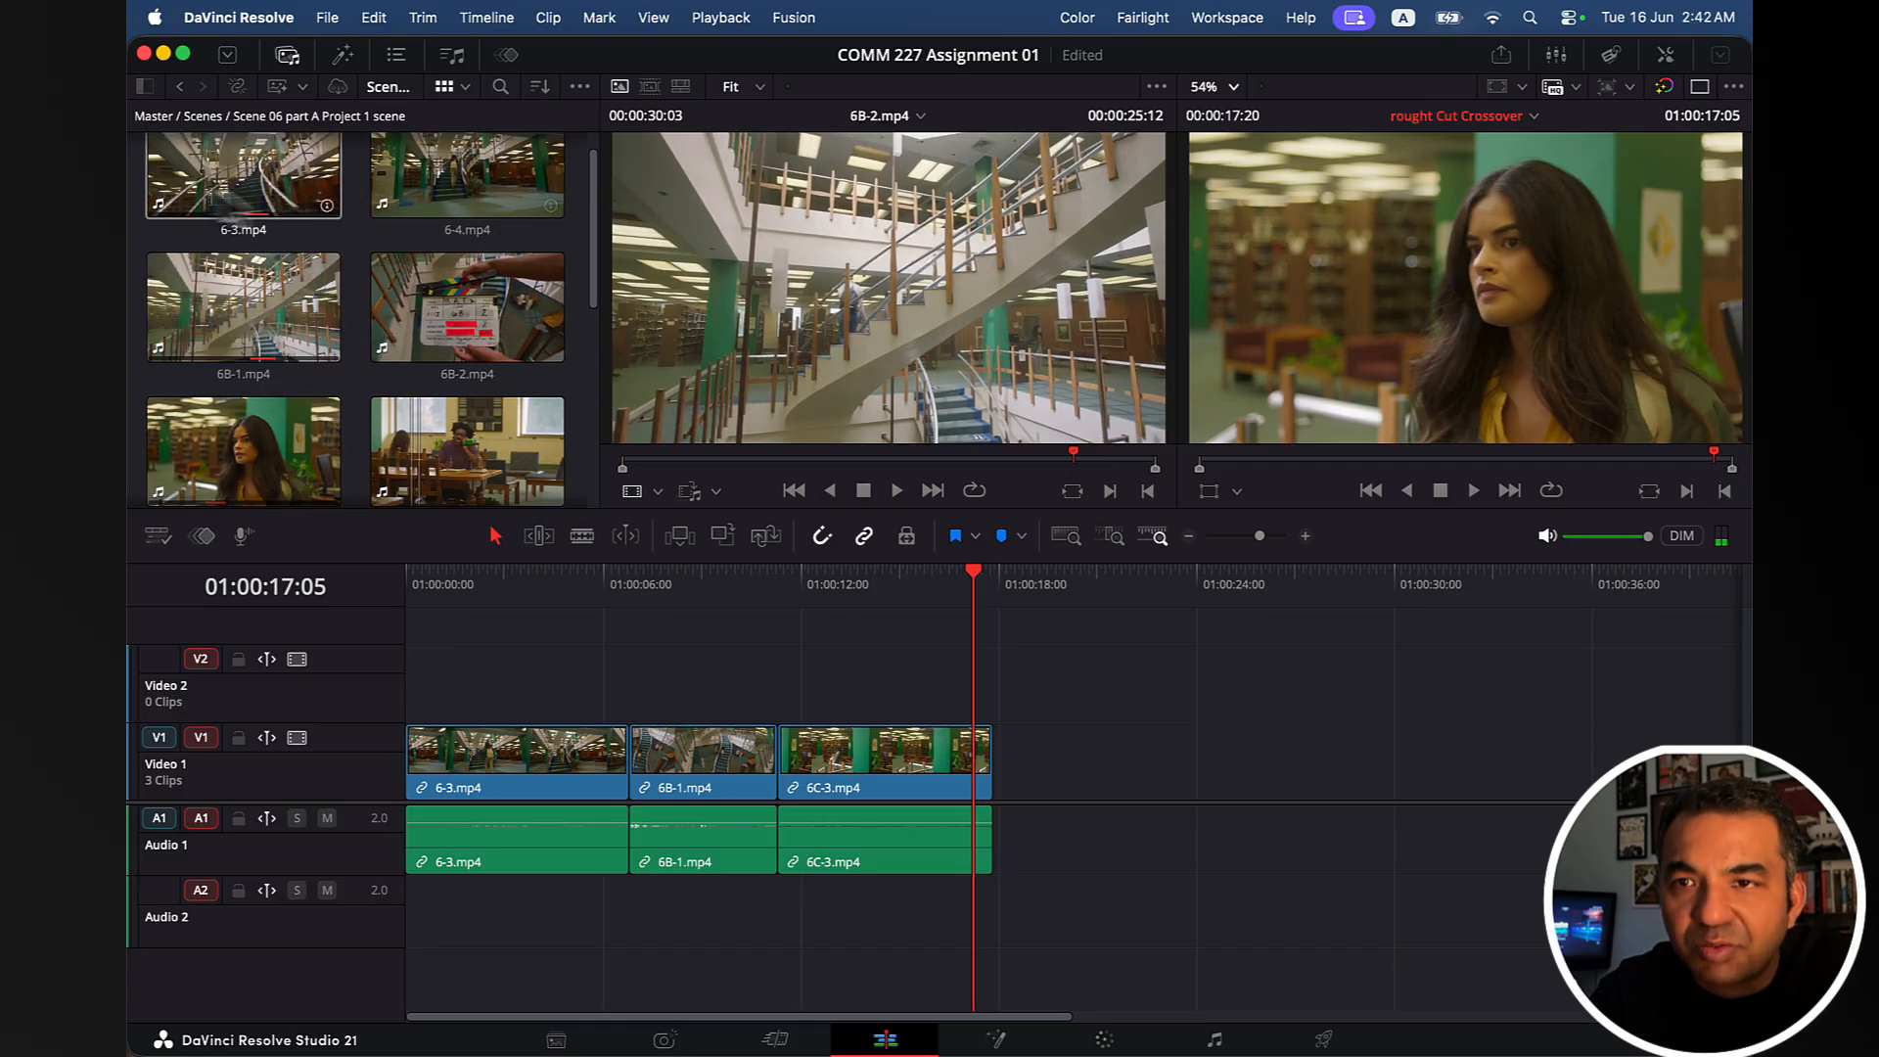
click(467, 299)
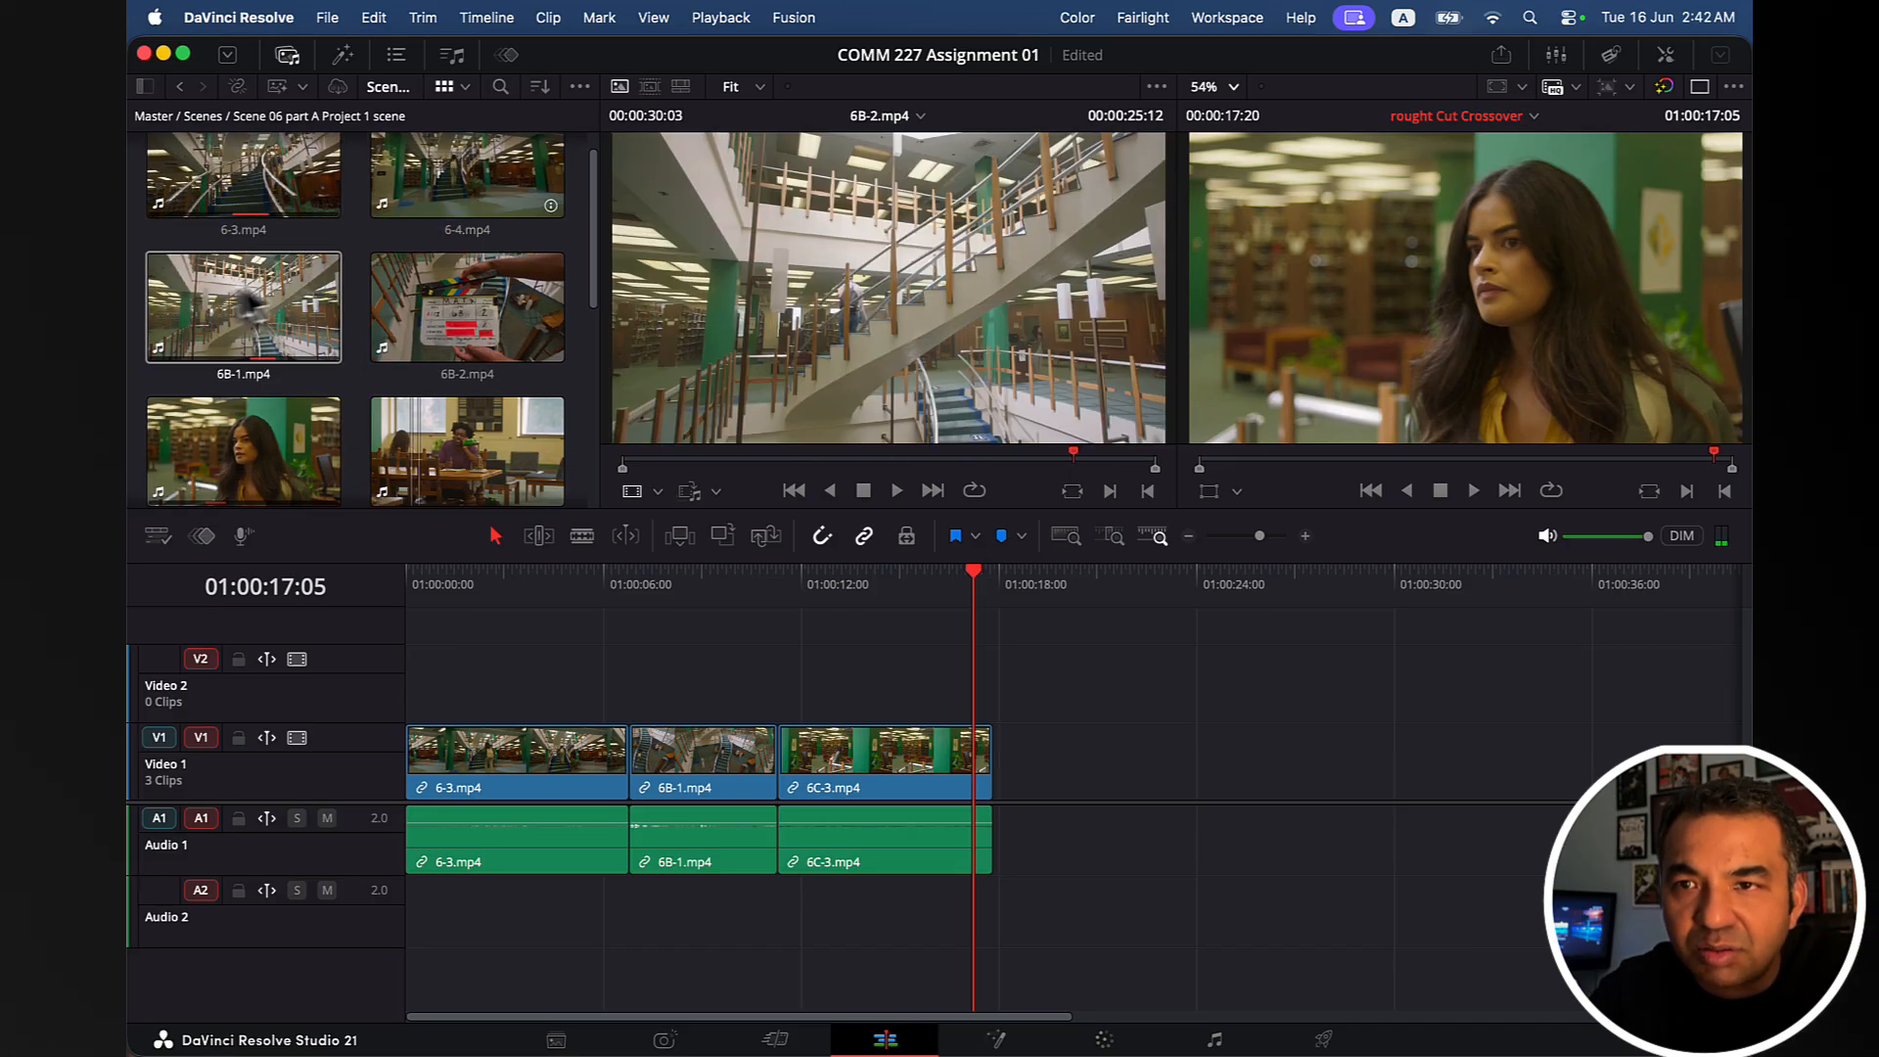
scroll(473, 323, down, 3)
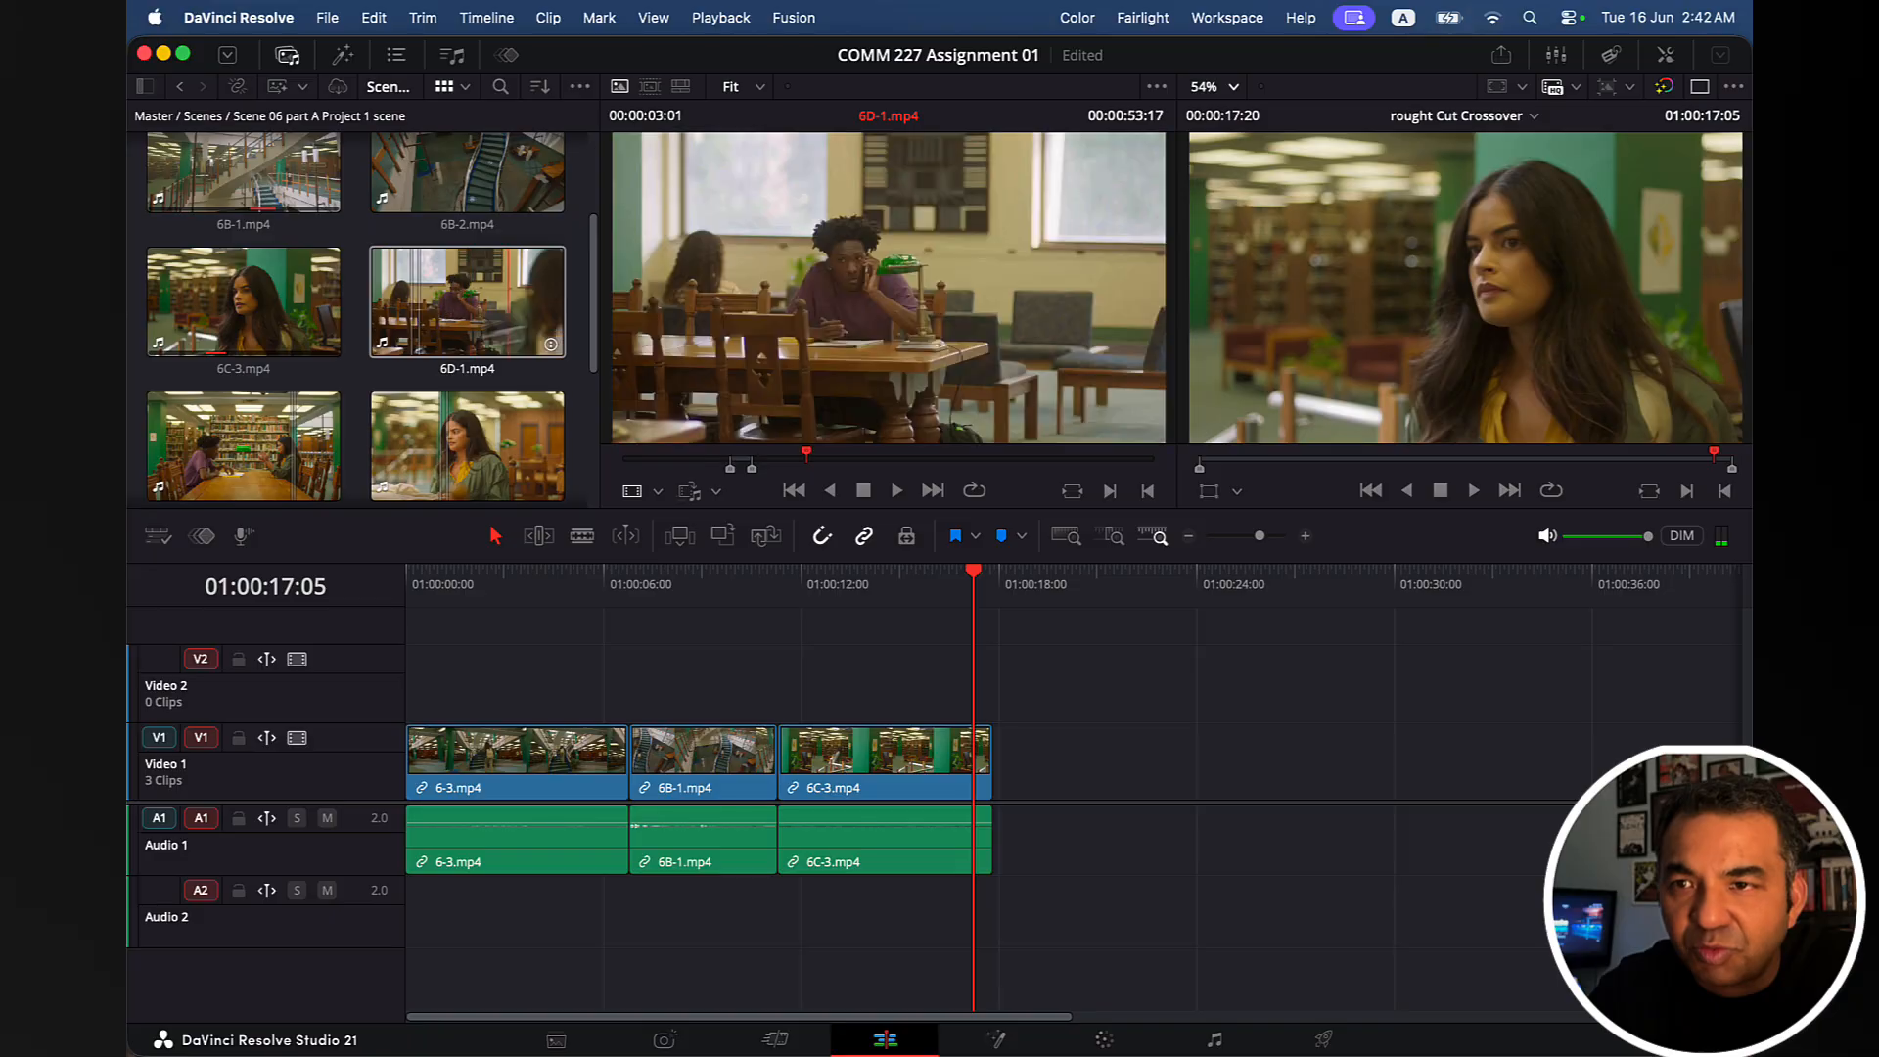
click(431, 325)
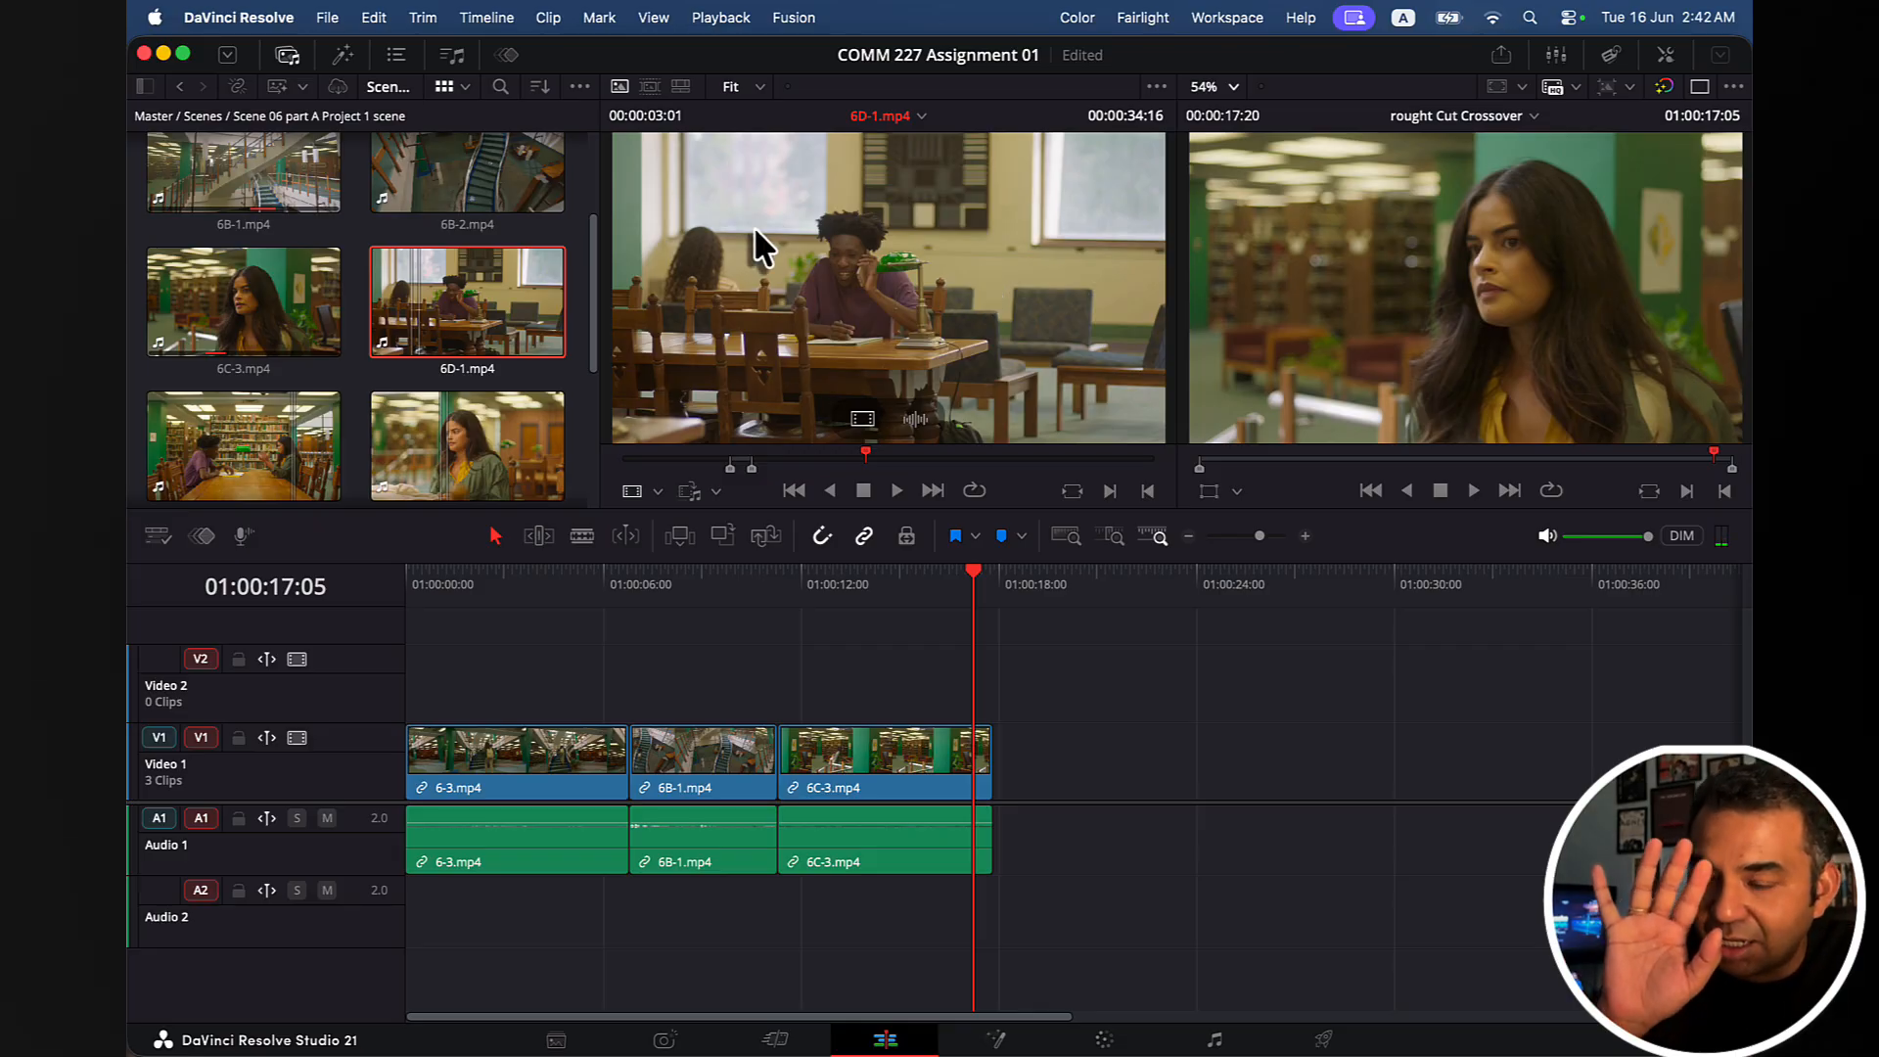
Review 6D-1.mp4 in the source viewer and mark its in point at 00:00:10:18.
key(j)
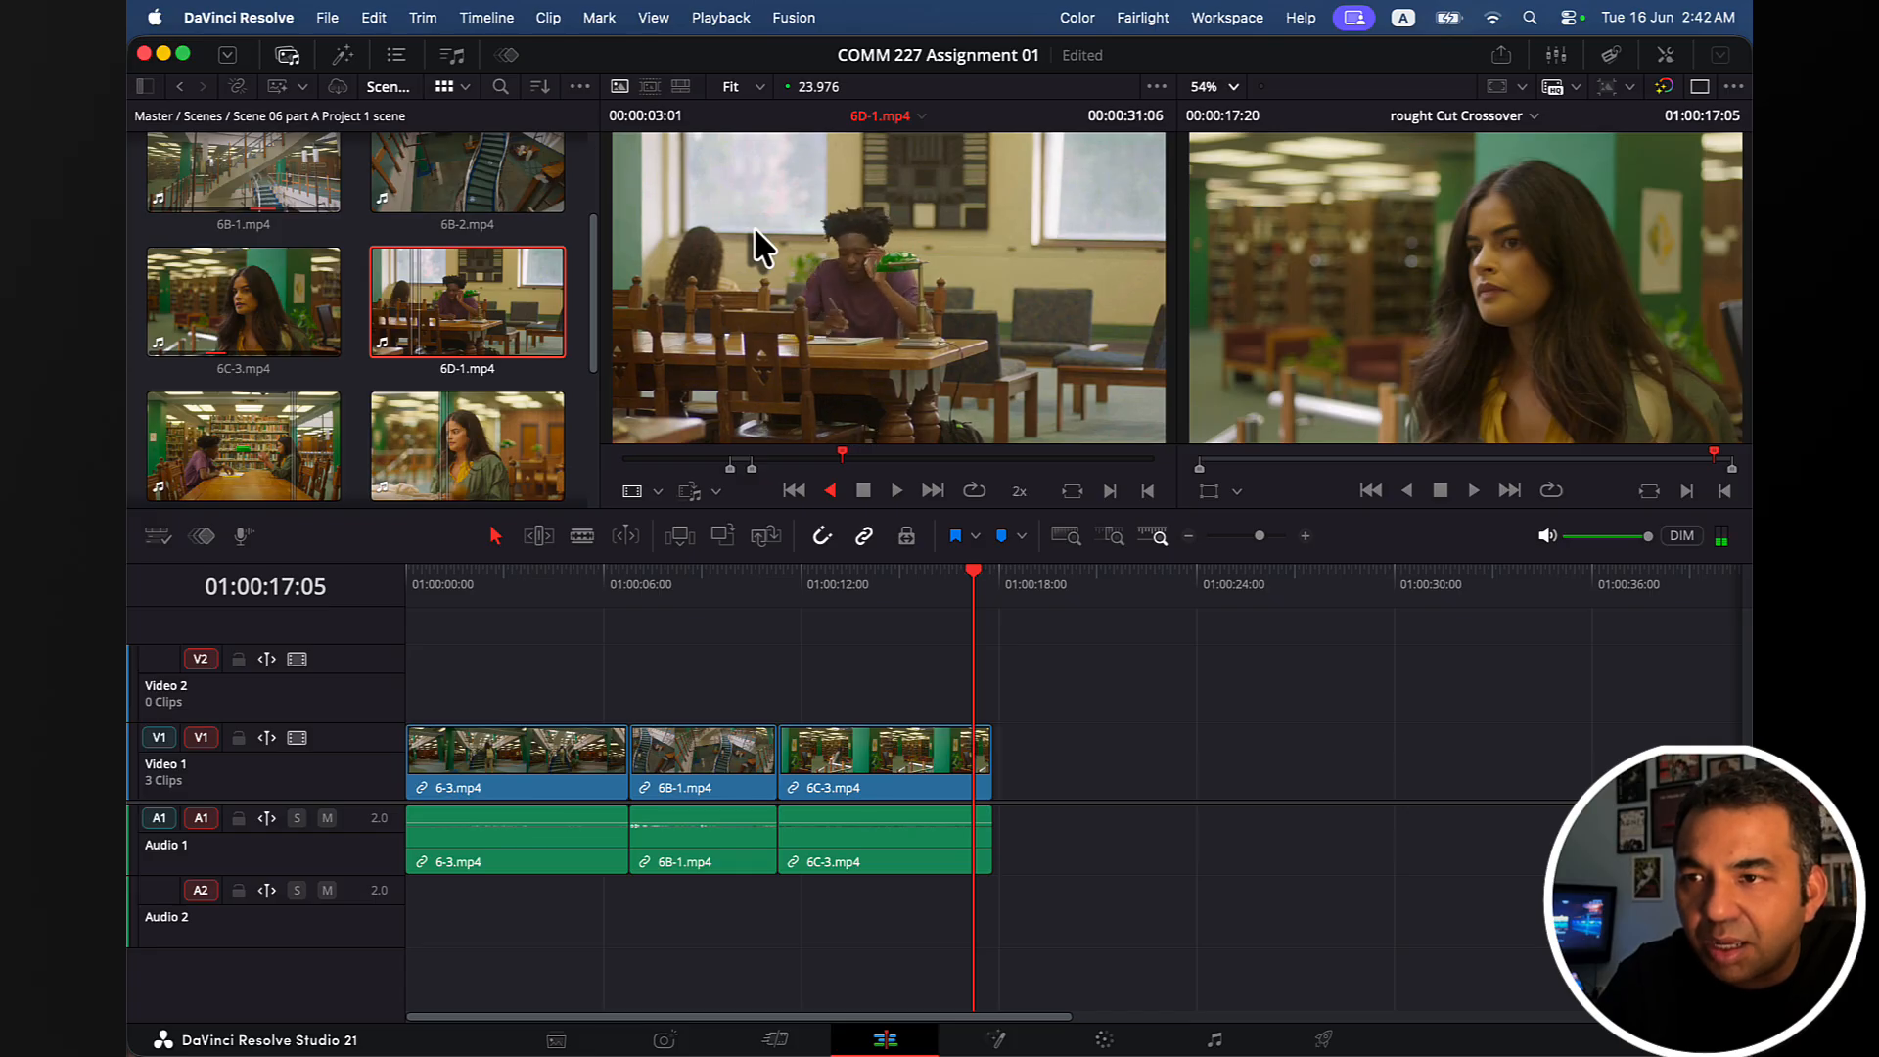
key(j)
key(j)
key(k)
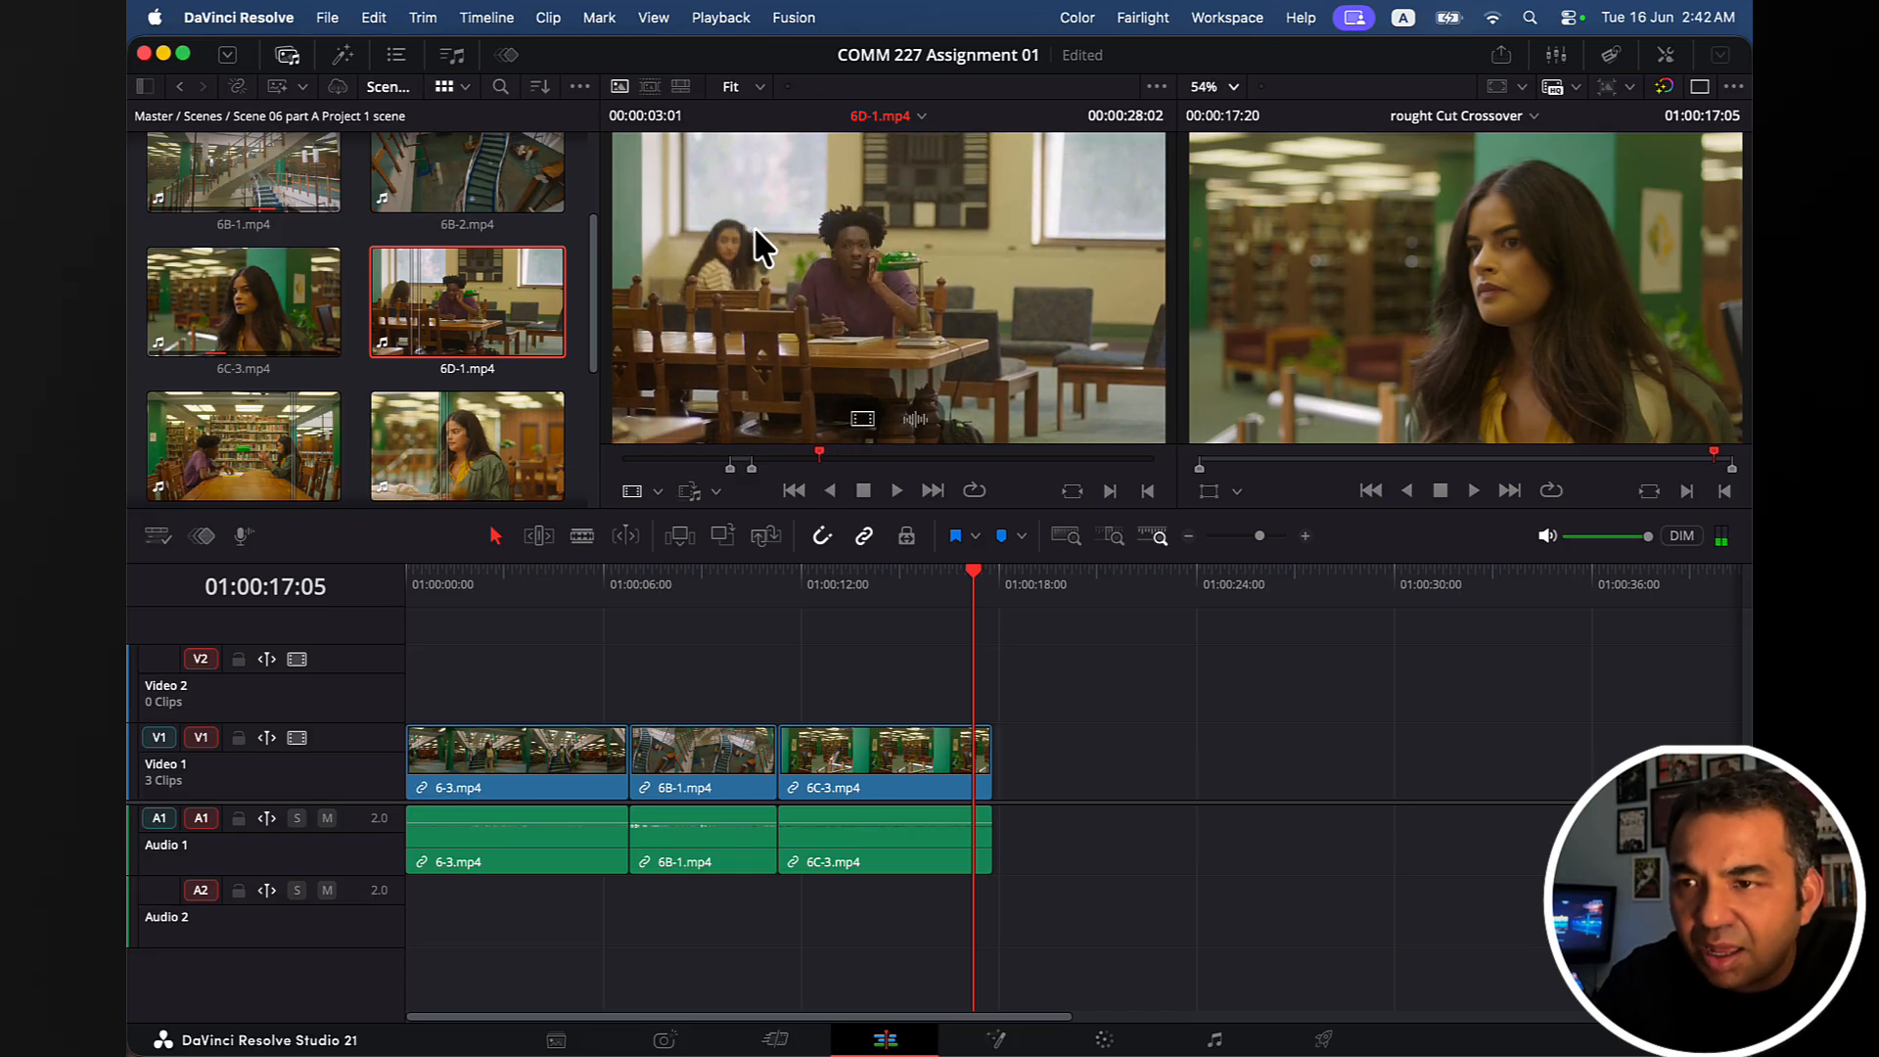
drag(778, 473, 656, 459)
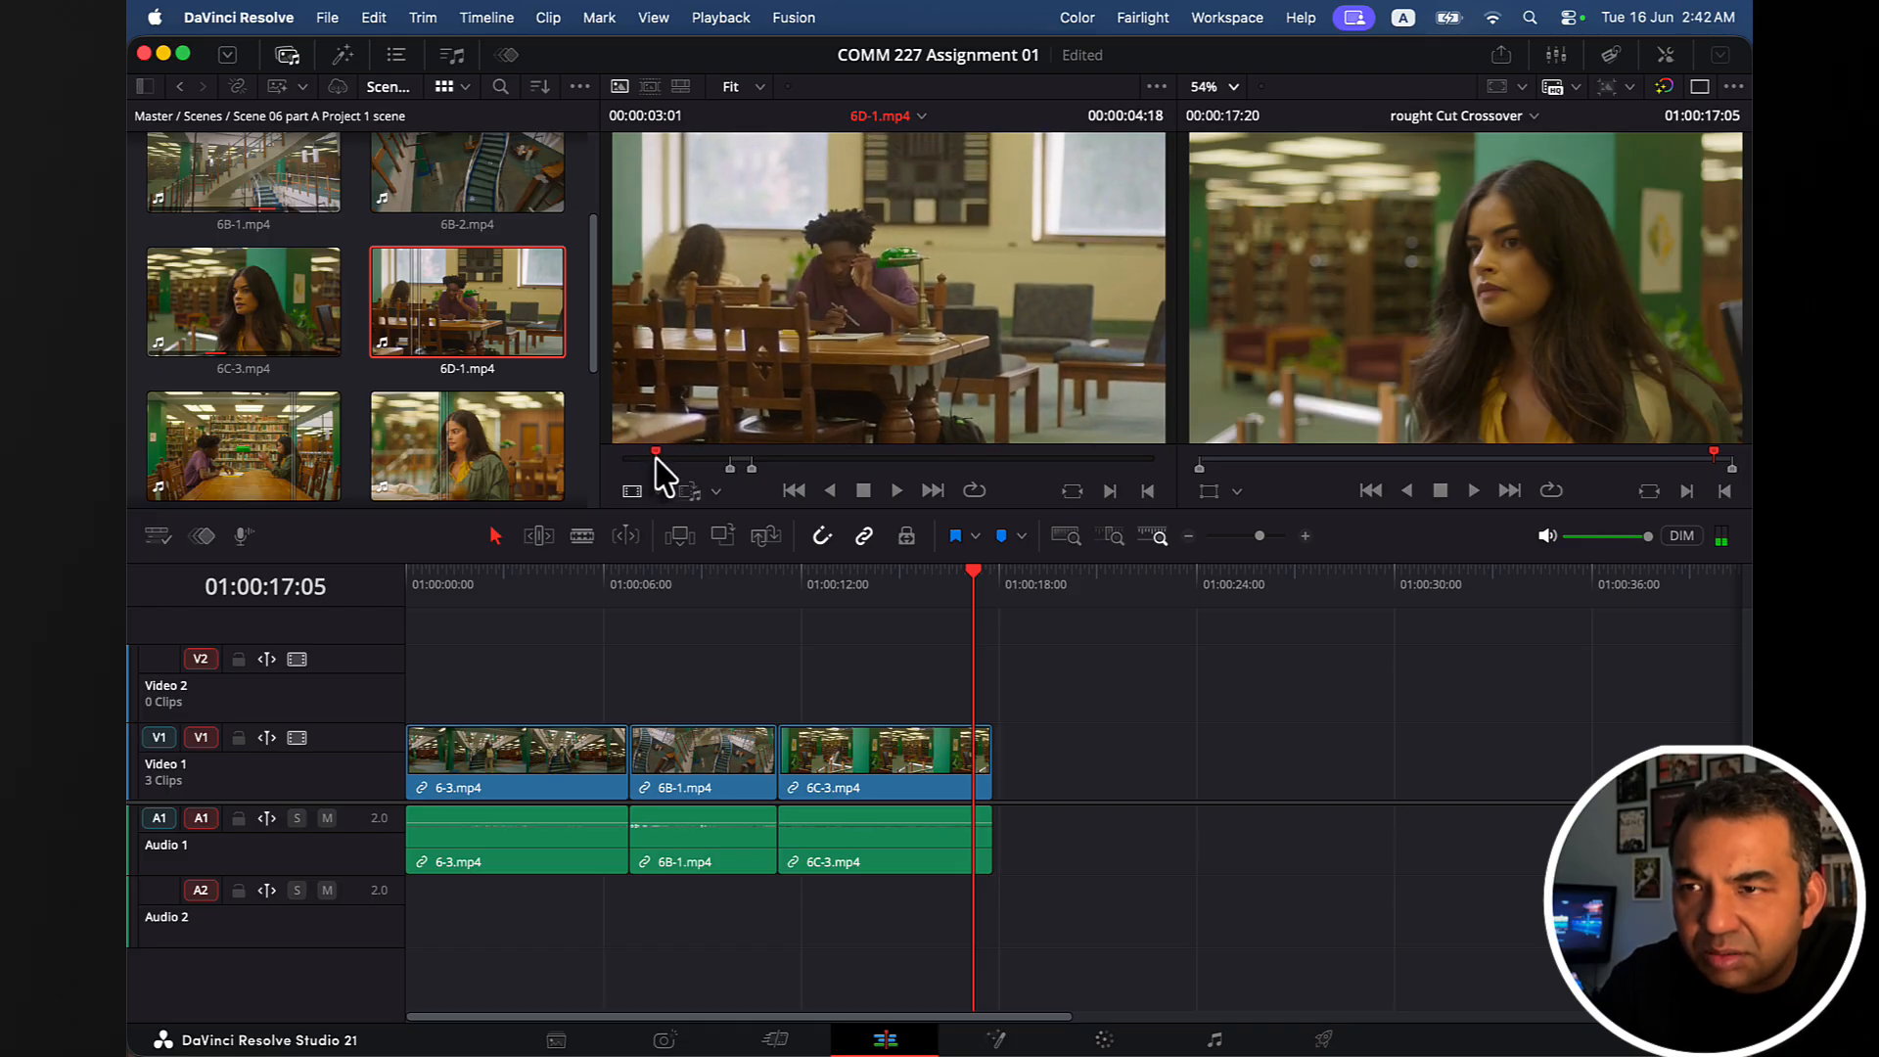
key(l)
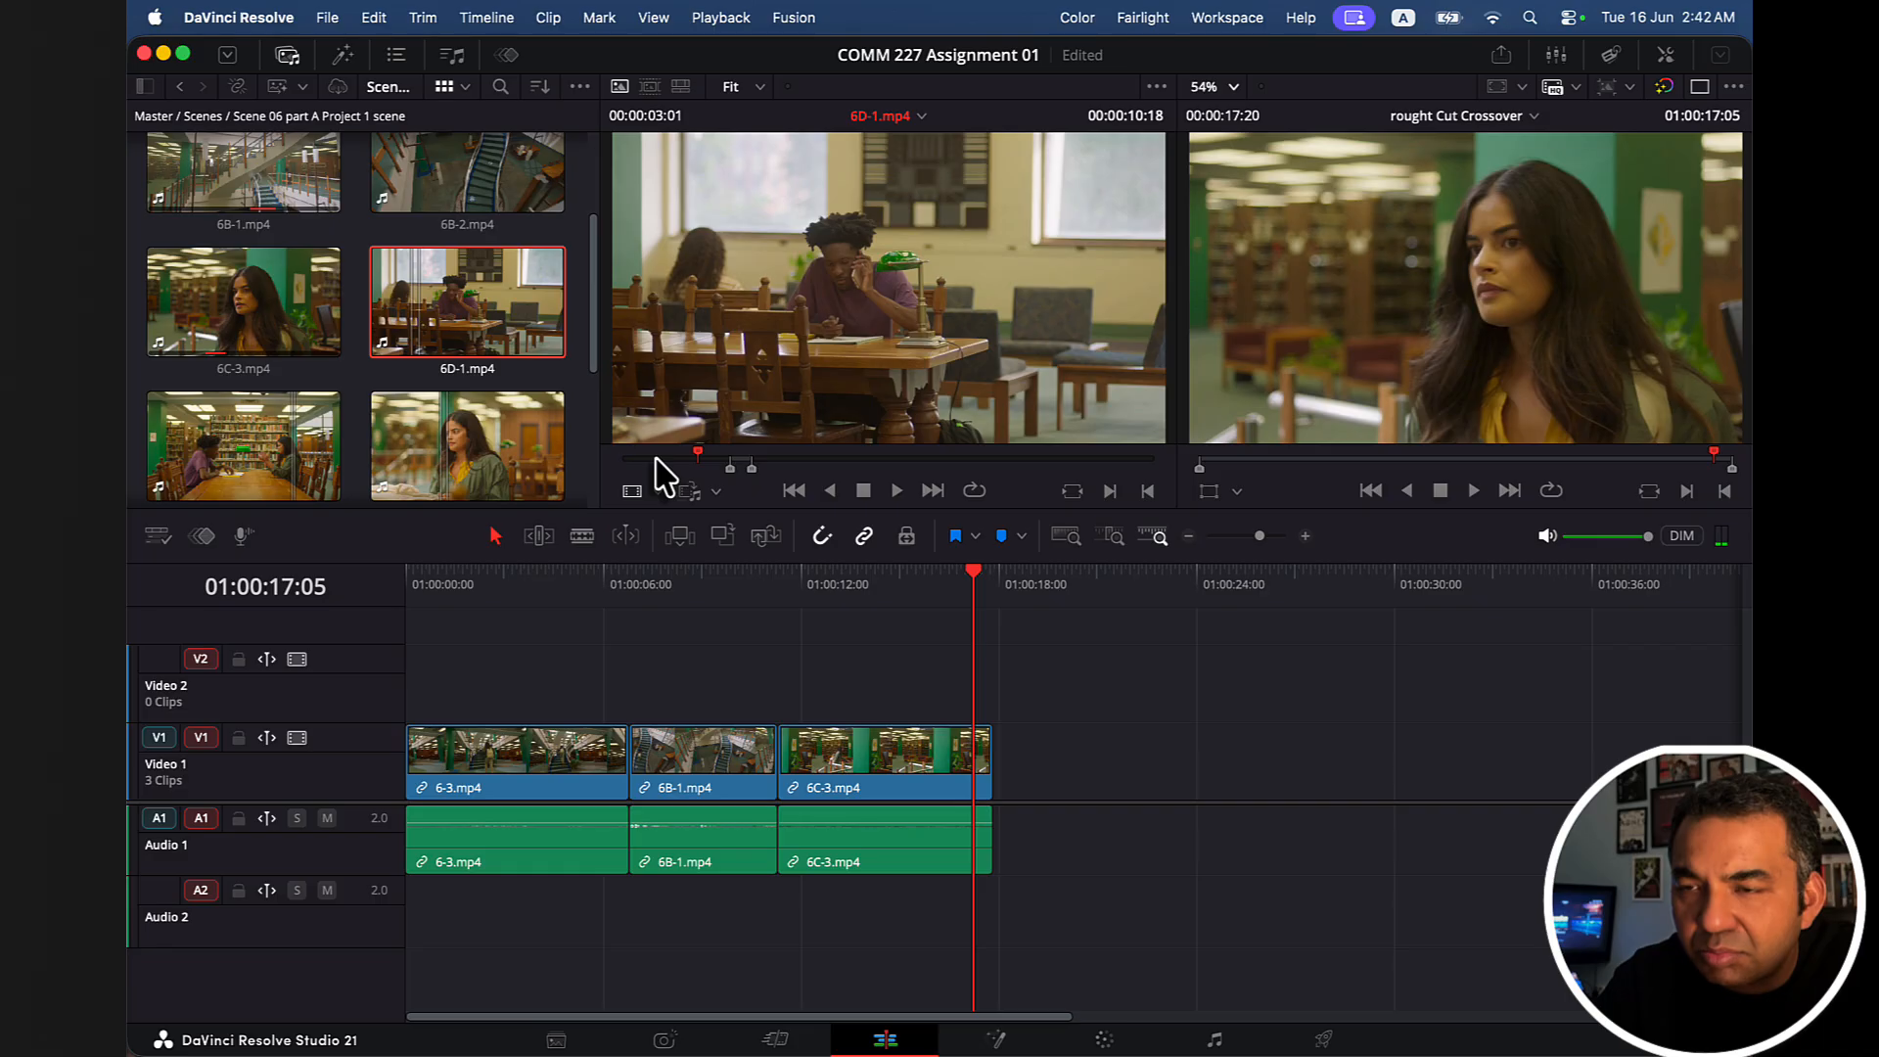
key(i)
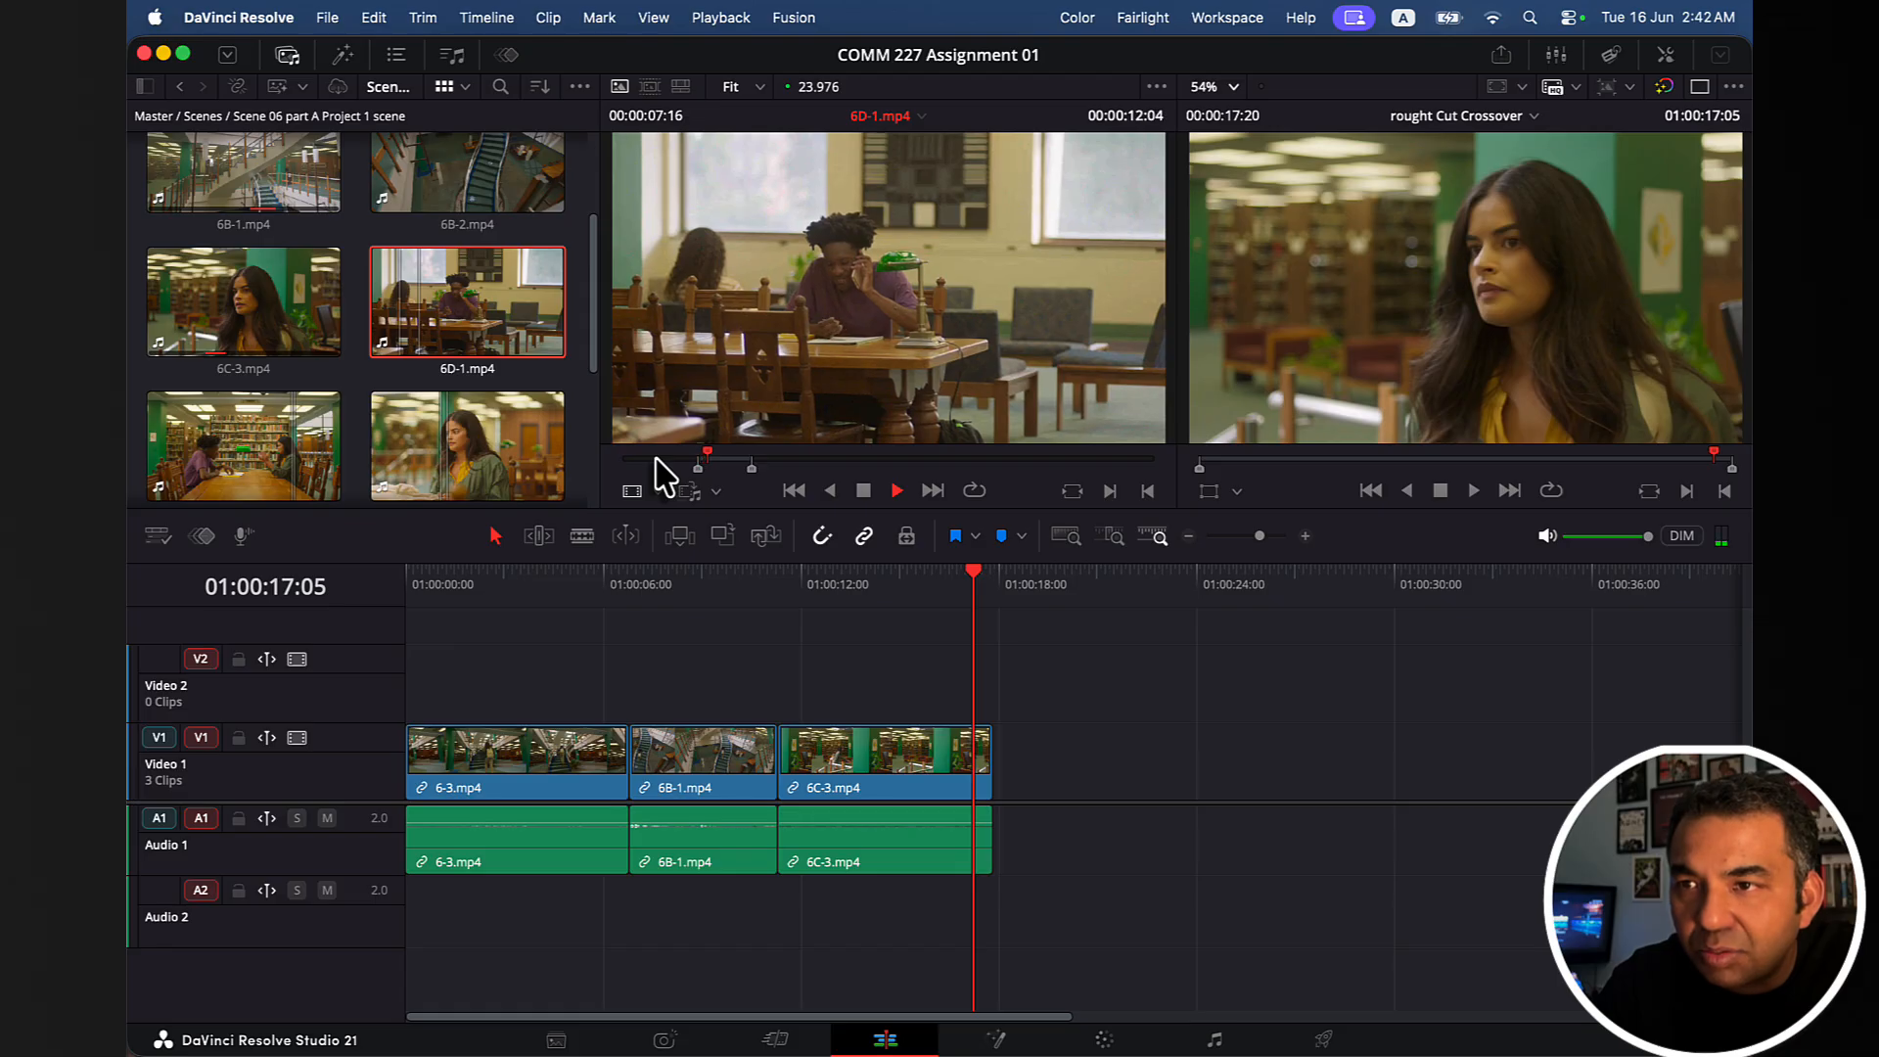
Mark the out point of 6D-1.mp4 at 00:00:14:11.
key(space)
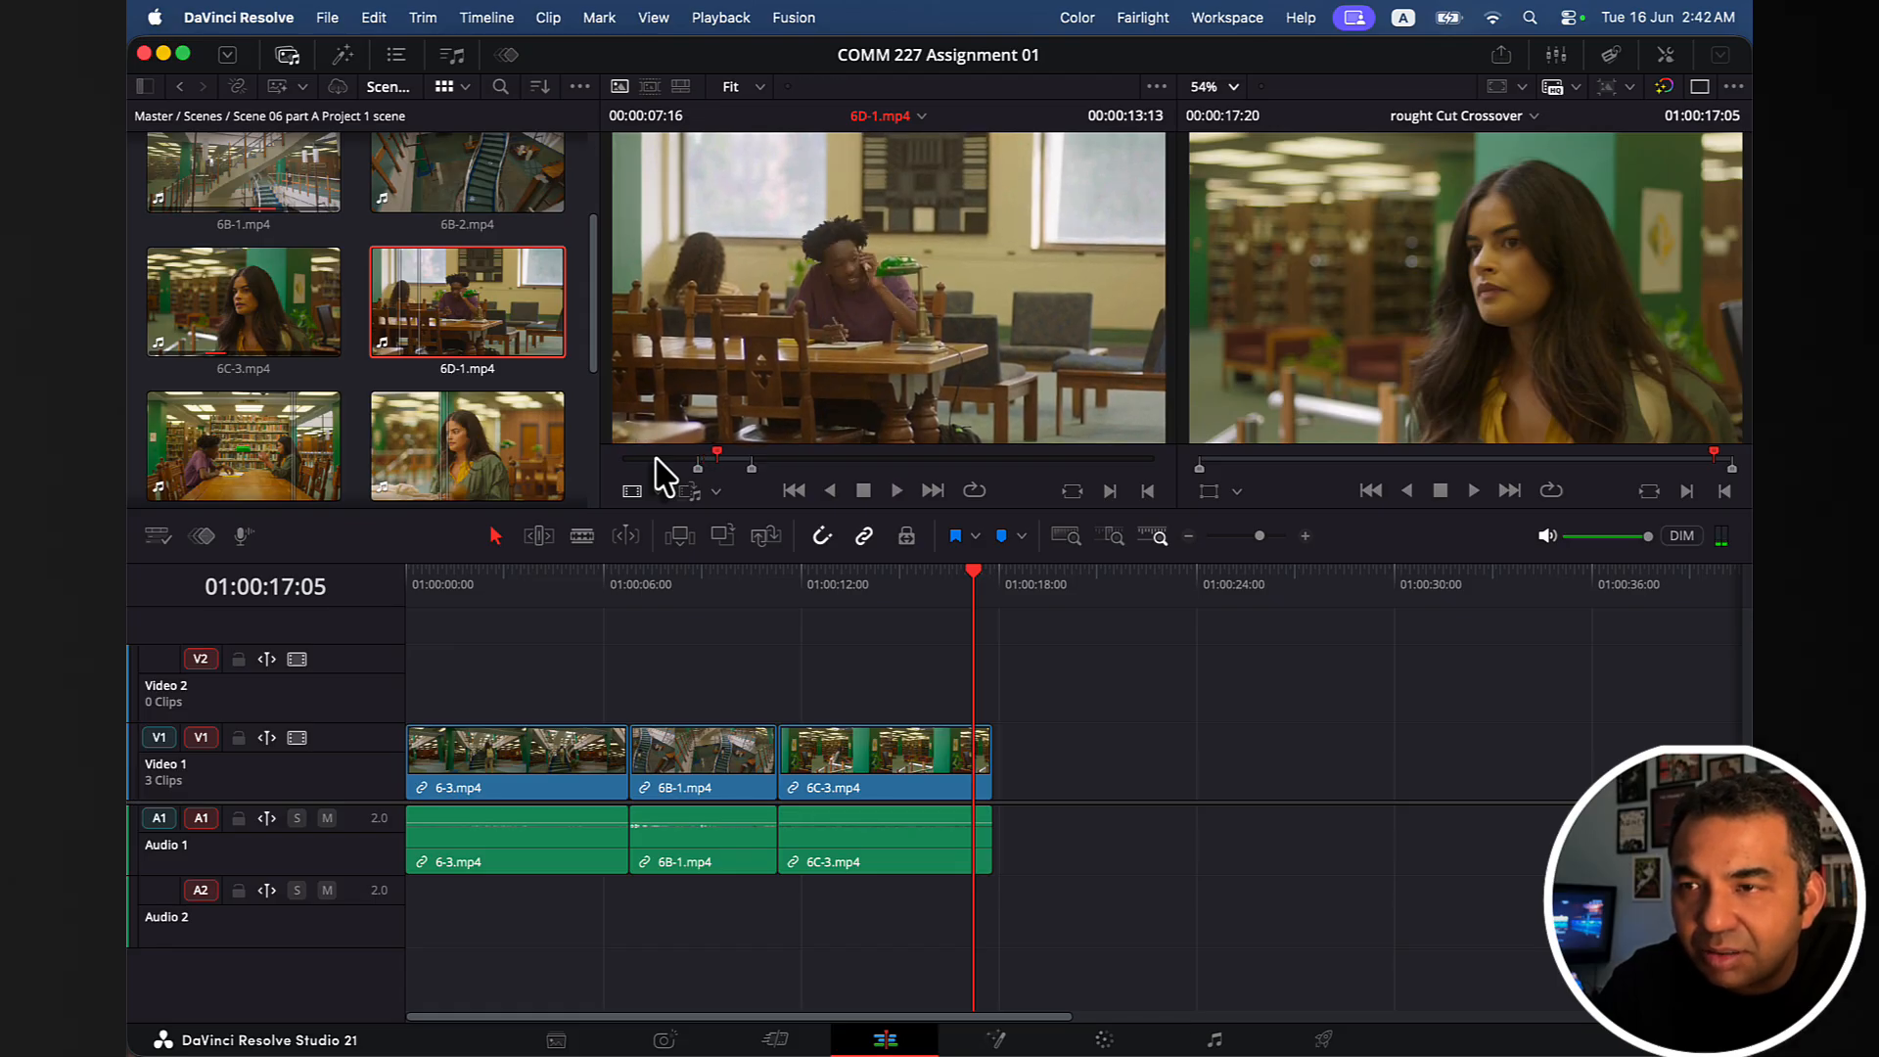
key(space)
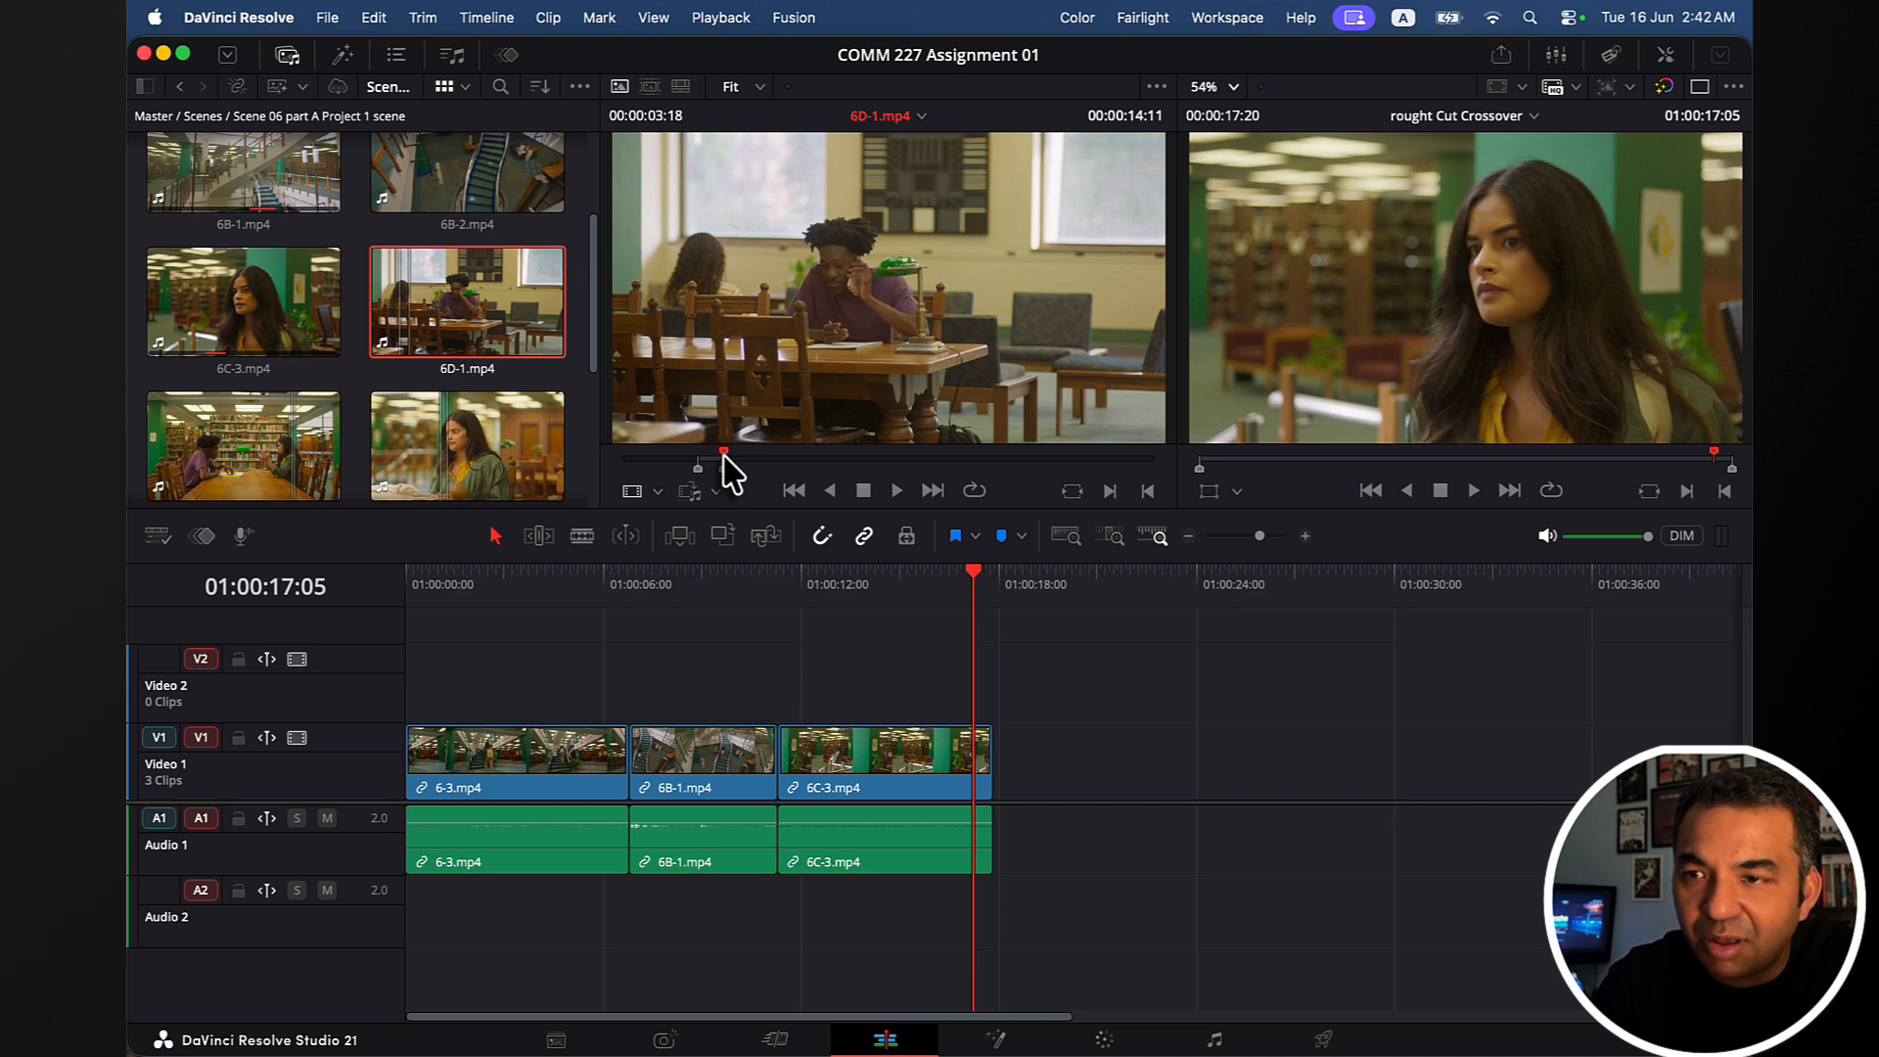
mouse_move(726, 456)
mouse_down()
mouse_move(699, 455)
mouse_move(722, 458)
mouse_up()
Insert the marked range of 6D-1.mp4 at the end of the timeline, directly after 6C-3.mp4.
drag(973, 590, 831, 587)
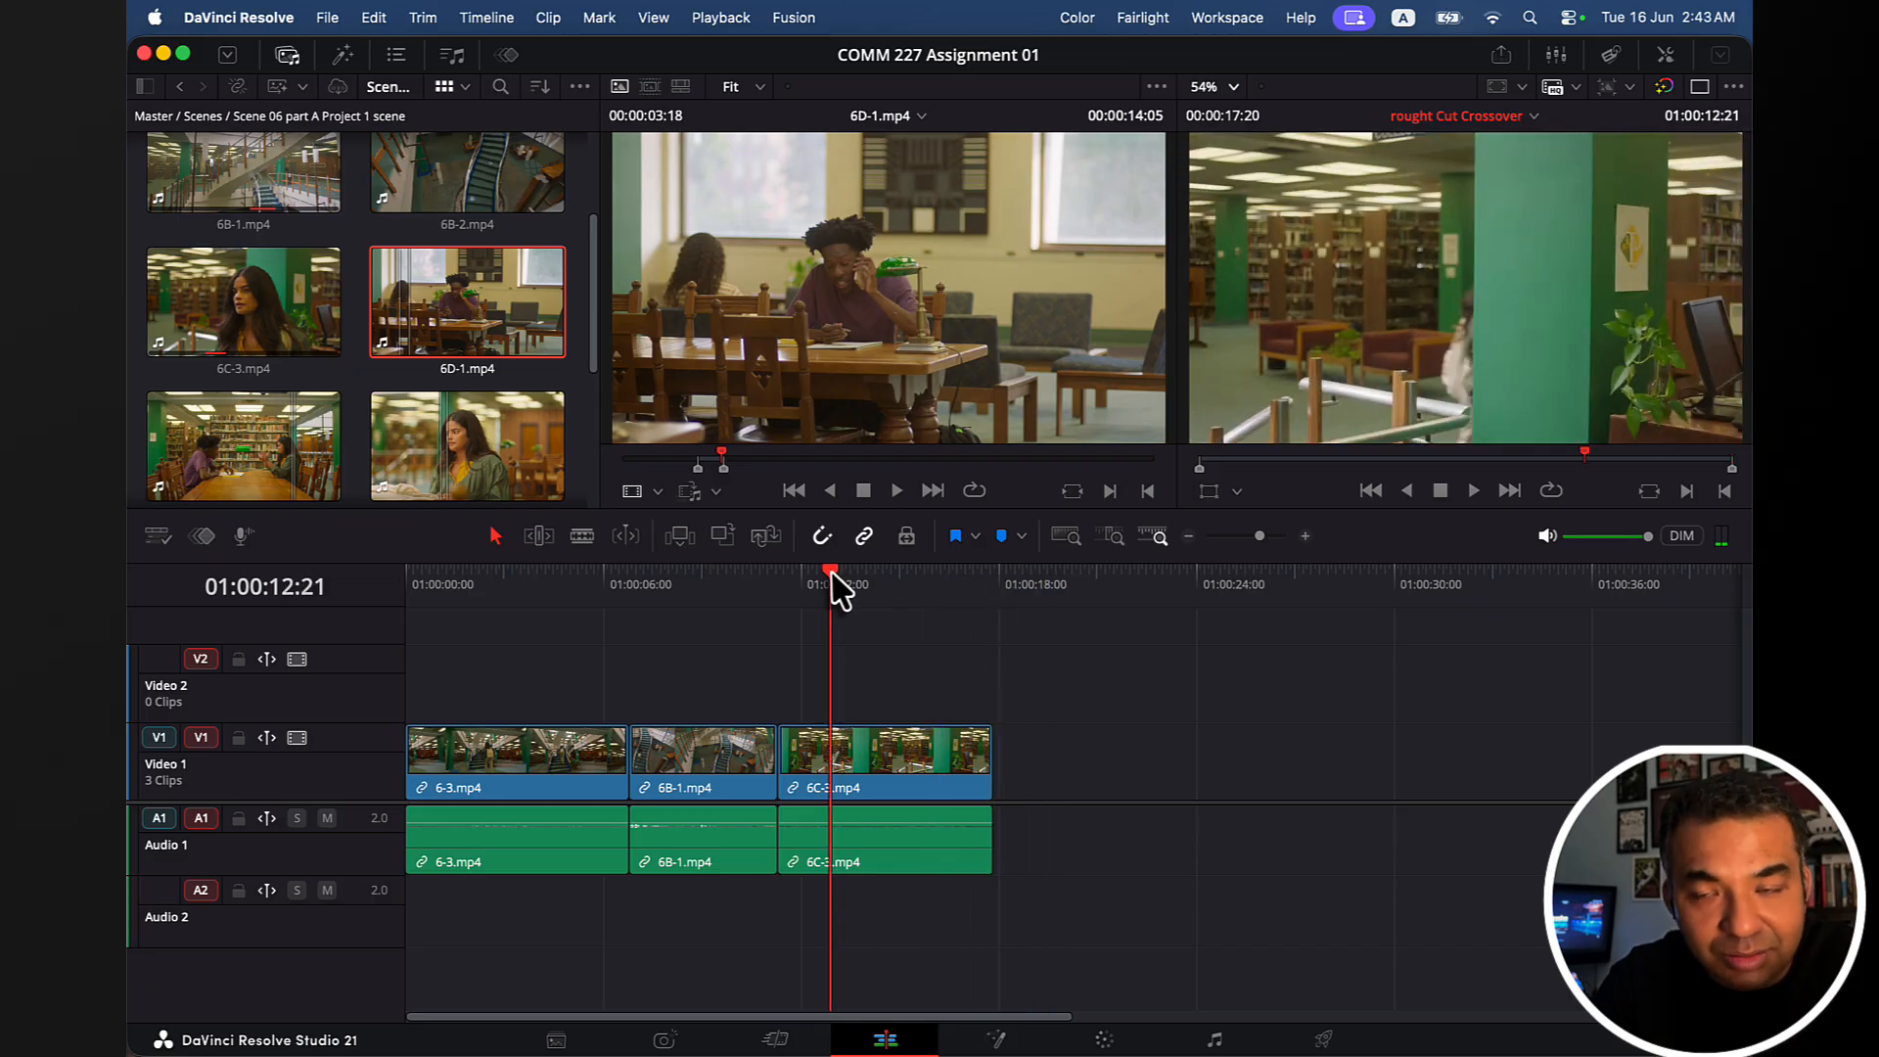
key(Down)
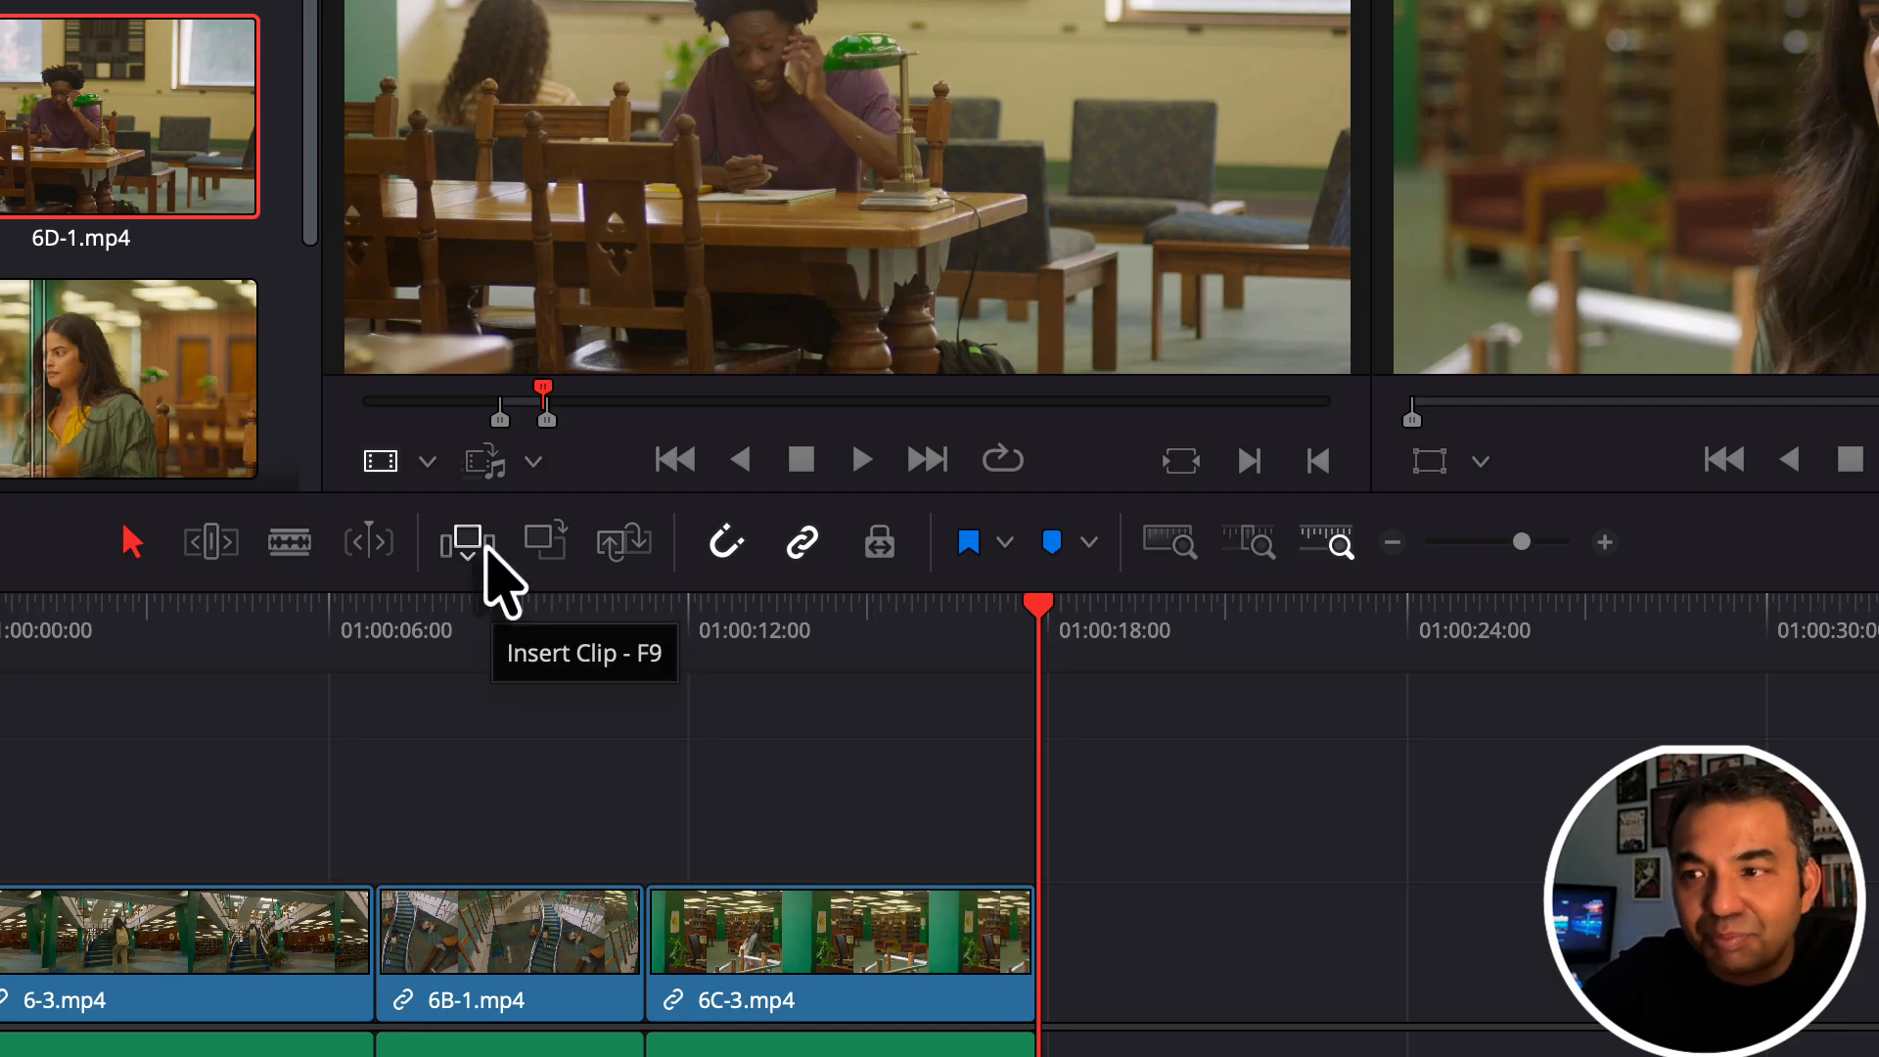
key(super+minus)
key(super+minus)
key(super+minus)
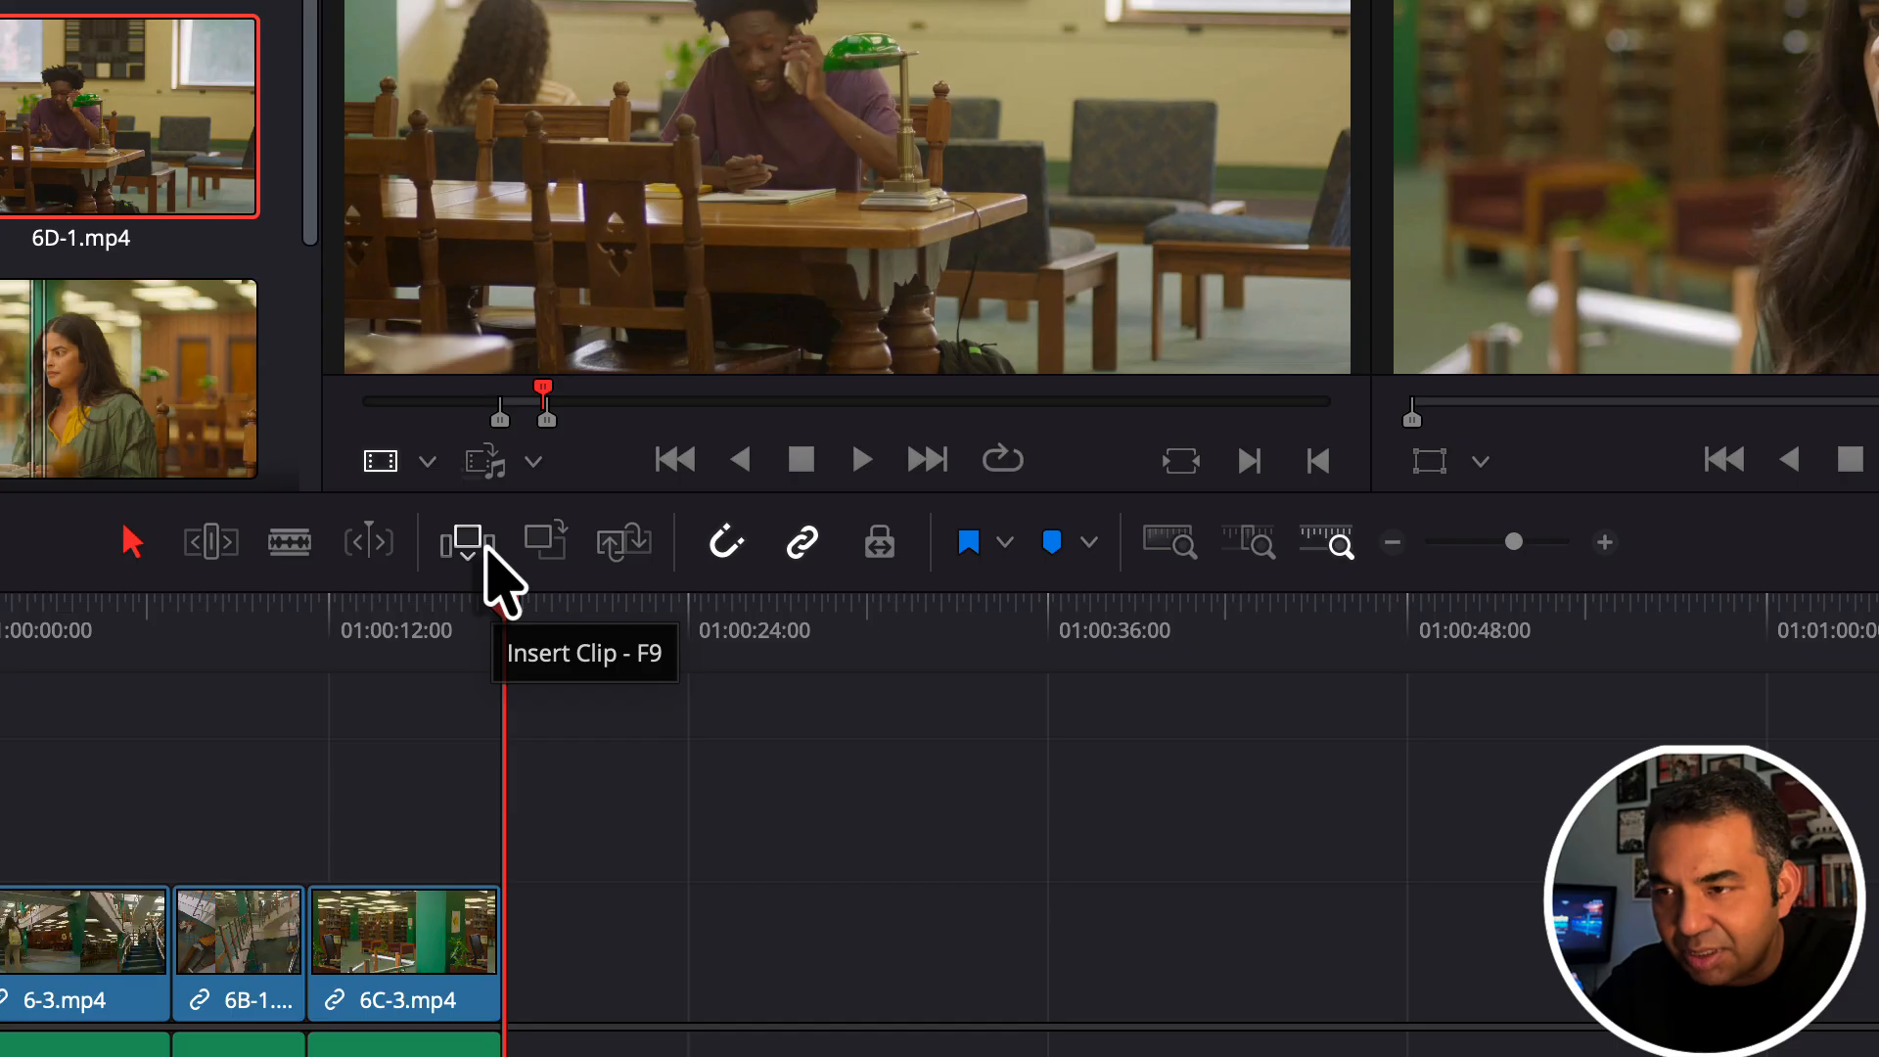
key(super+equal)
key(super+equal)
key(super+equal)
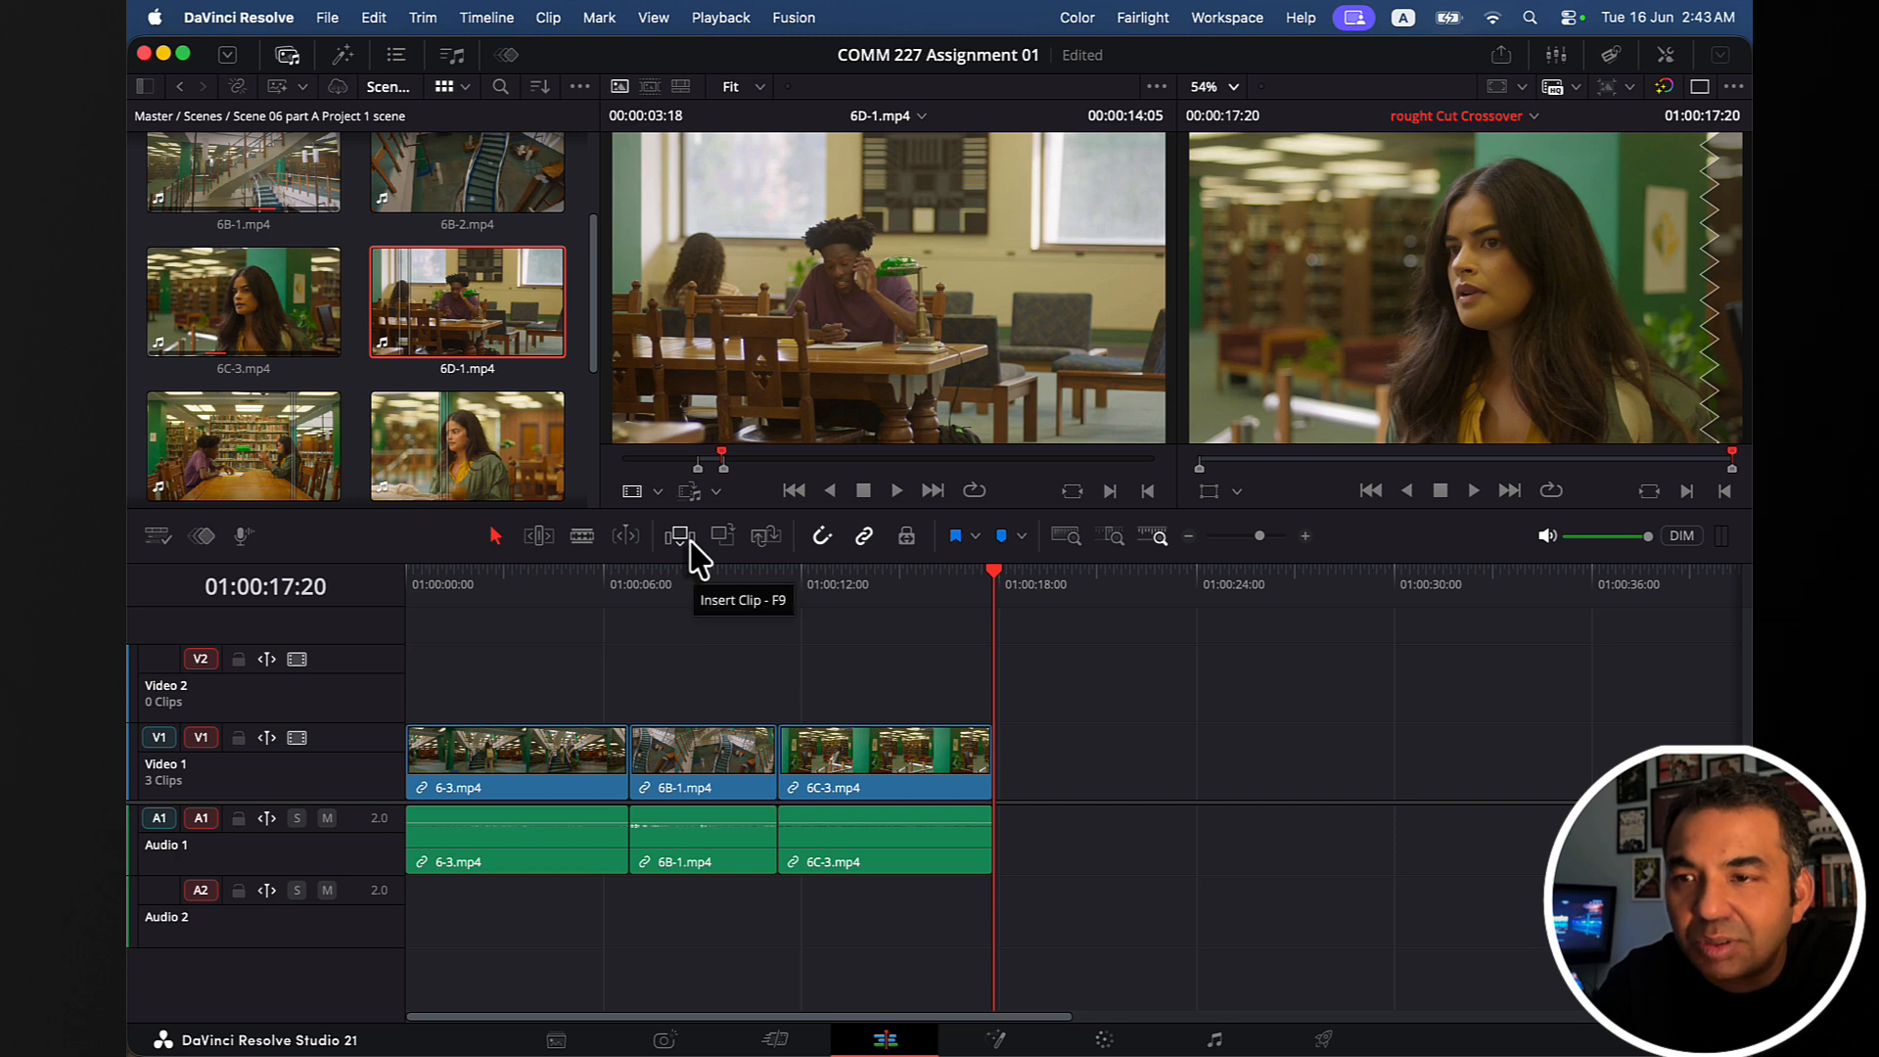
click(690, 543)
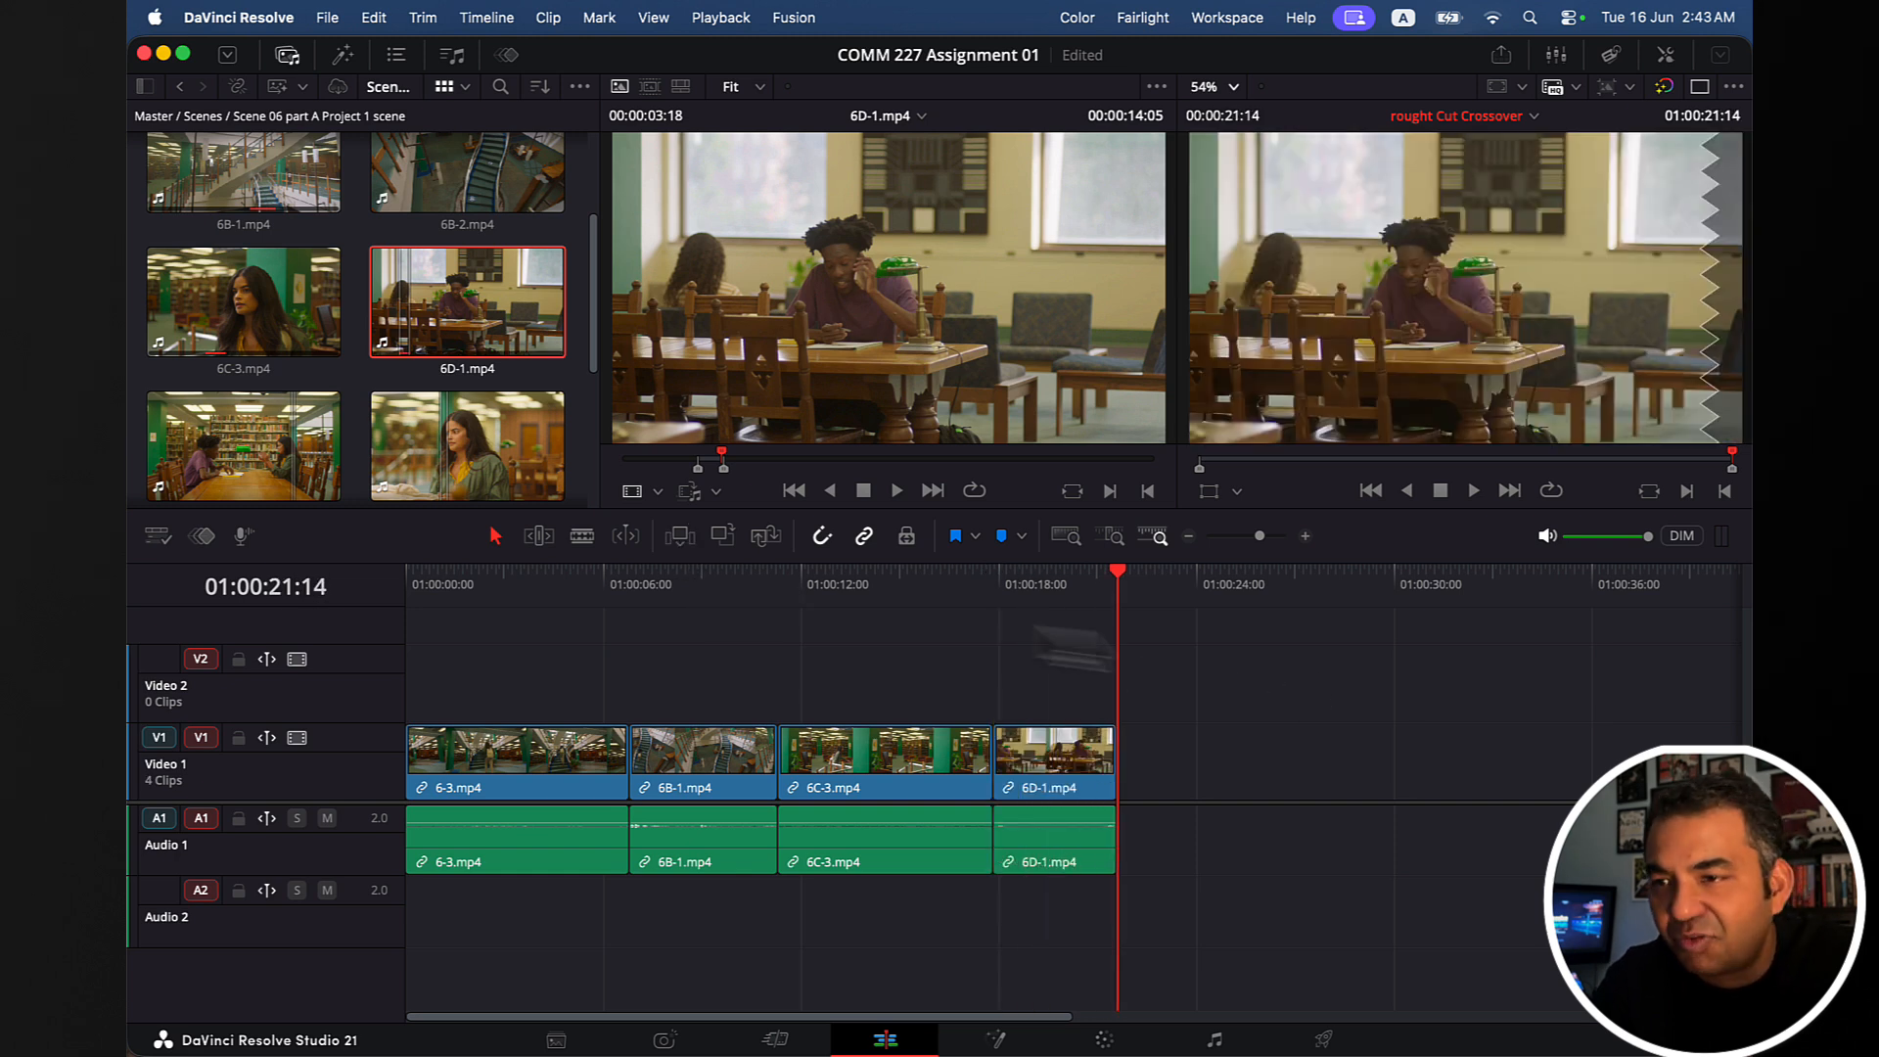
Play back the cut from 6C-3.mp4 to 6D-1.mp4 in the timeline.
click(947, 595)
key(space)
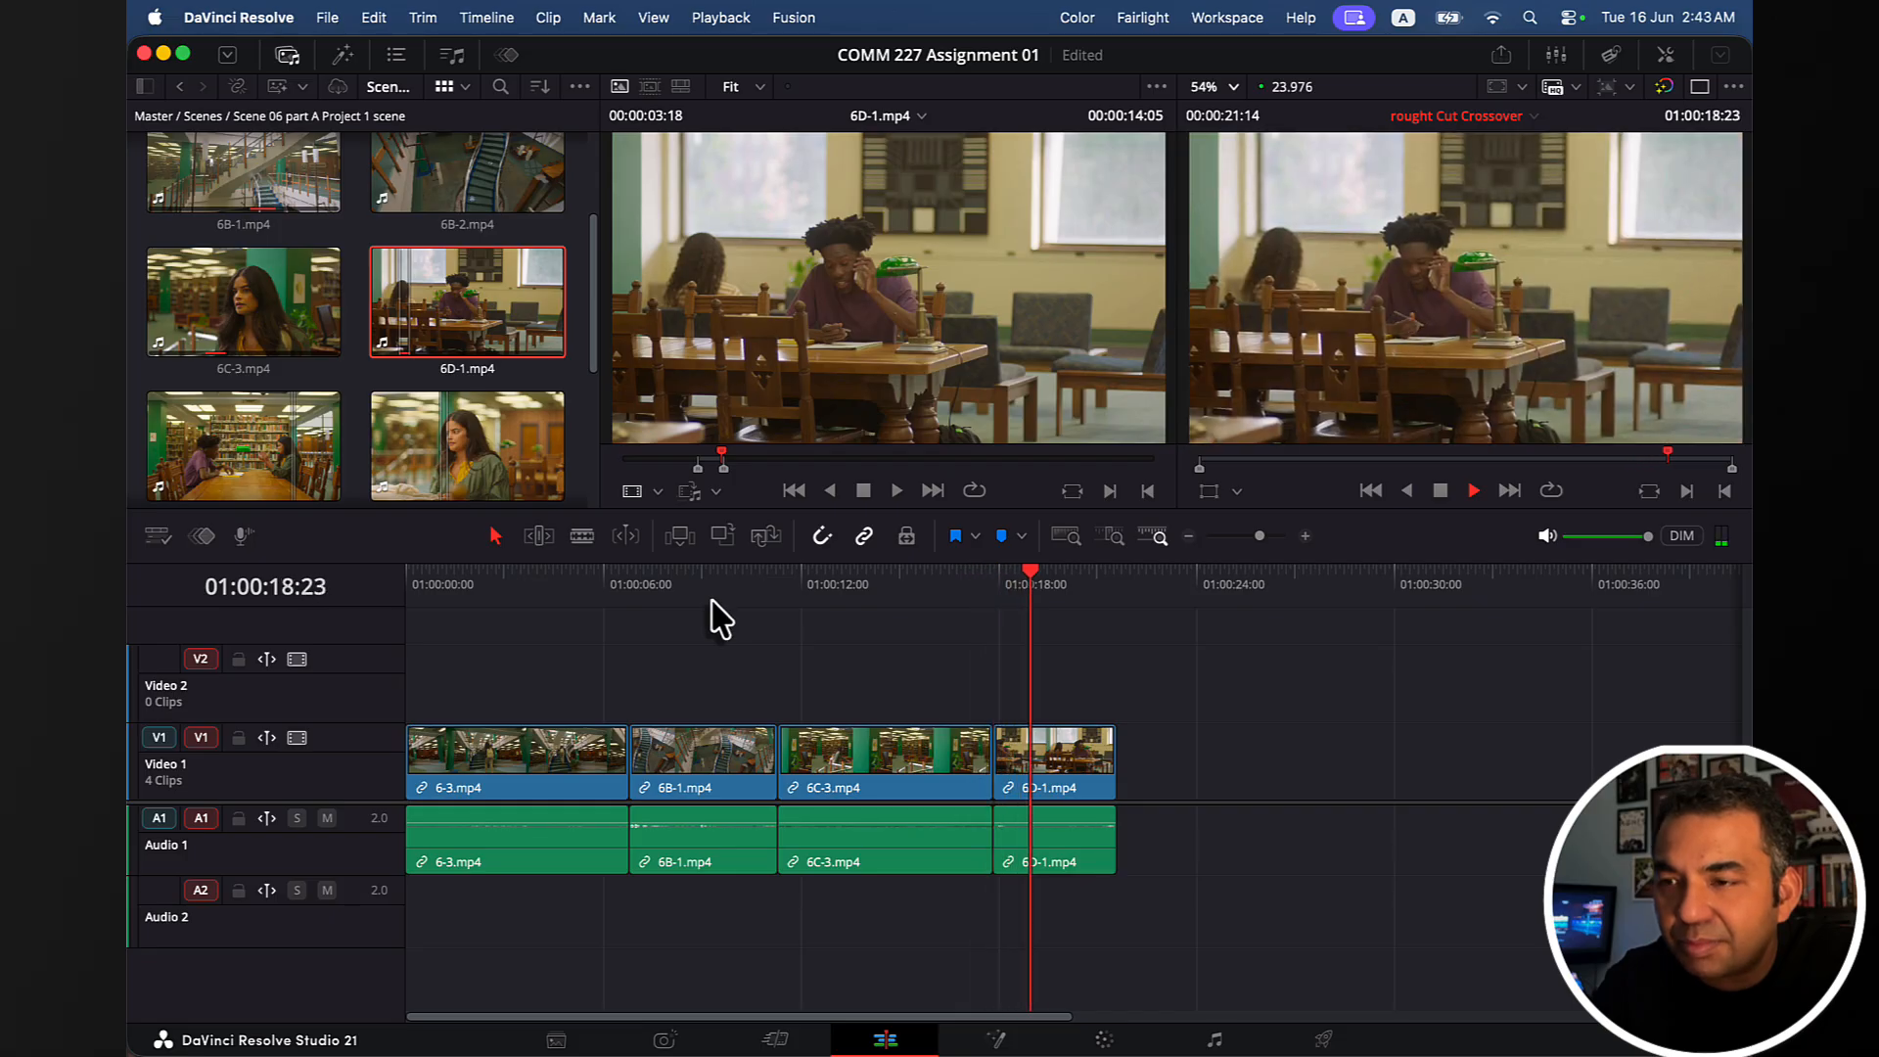
key(space)
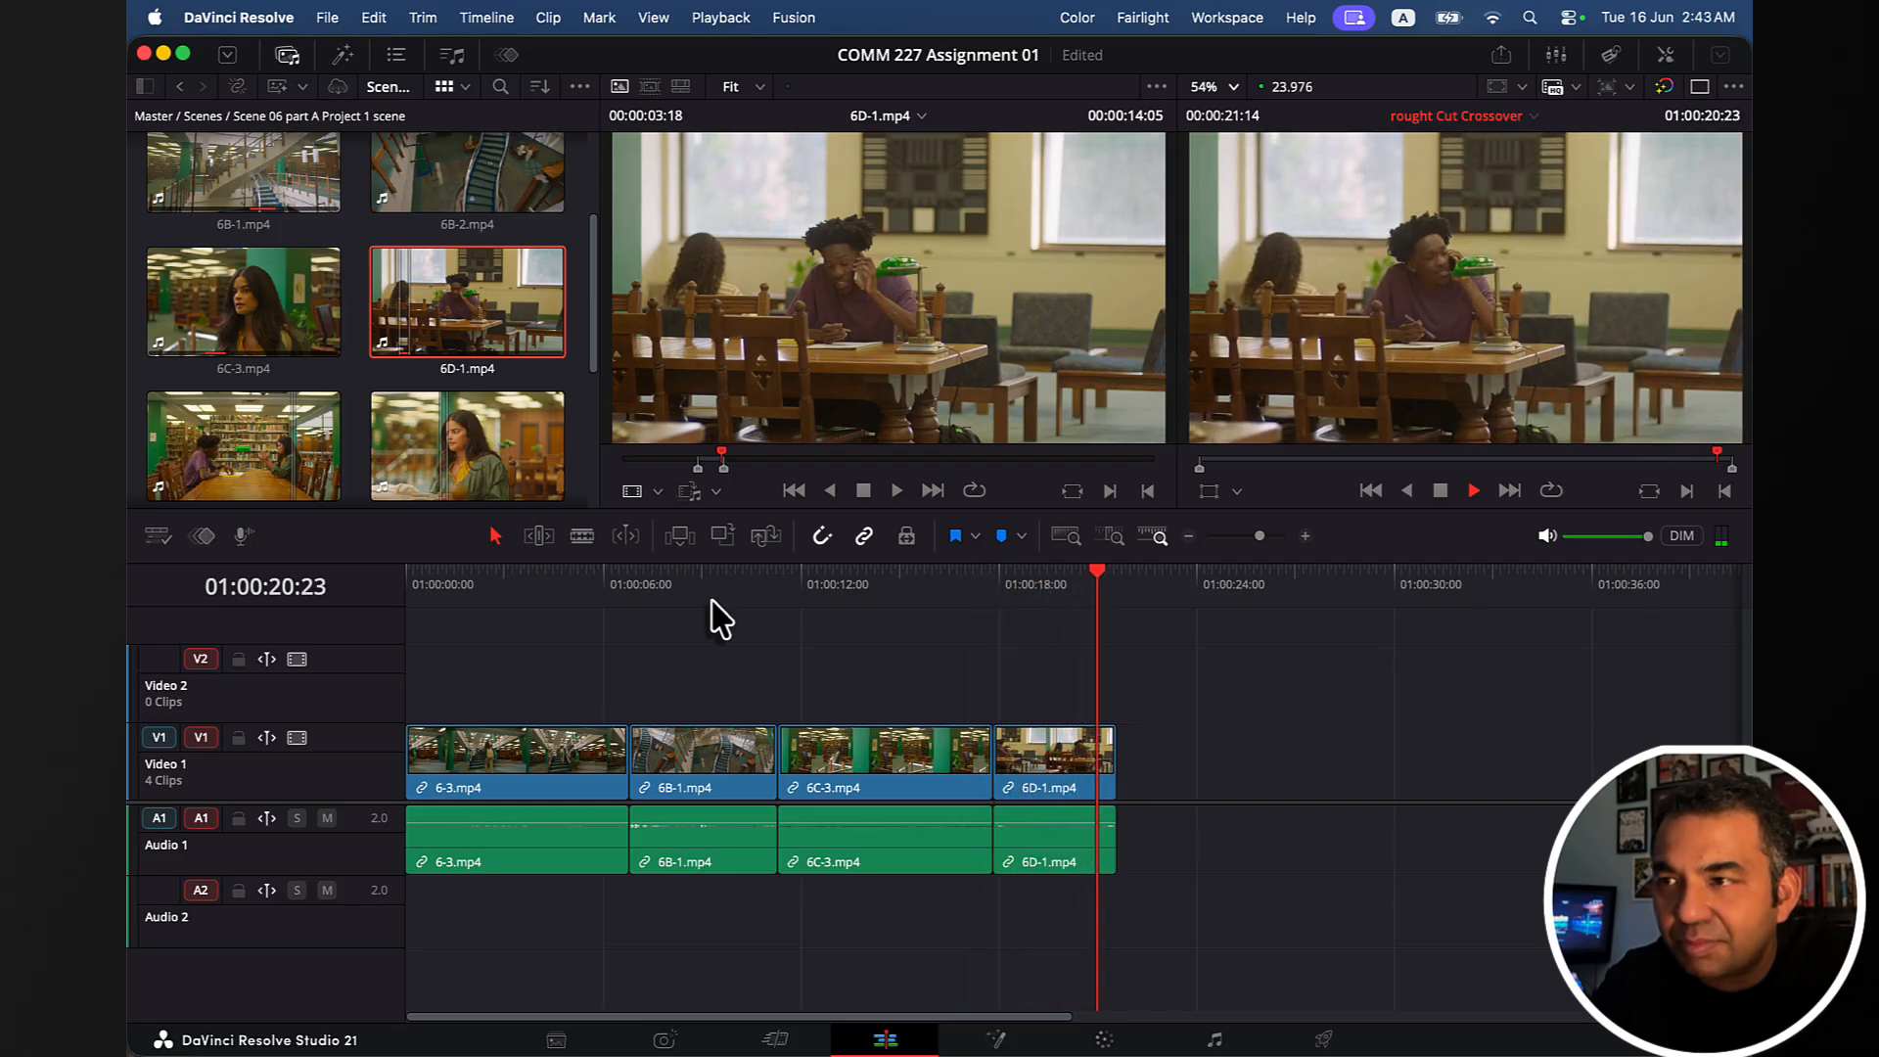
mouse_move(1094, 587)
mouse_down()
mouse_move(1112, 576)
mouse_move(871, 583)
mouse_move(955, 561)
mouse_up()
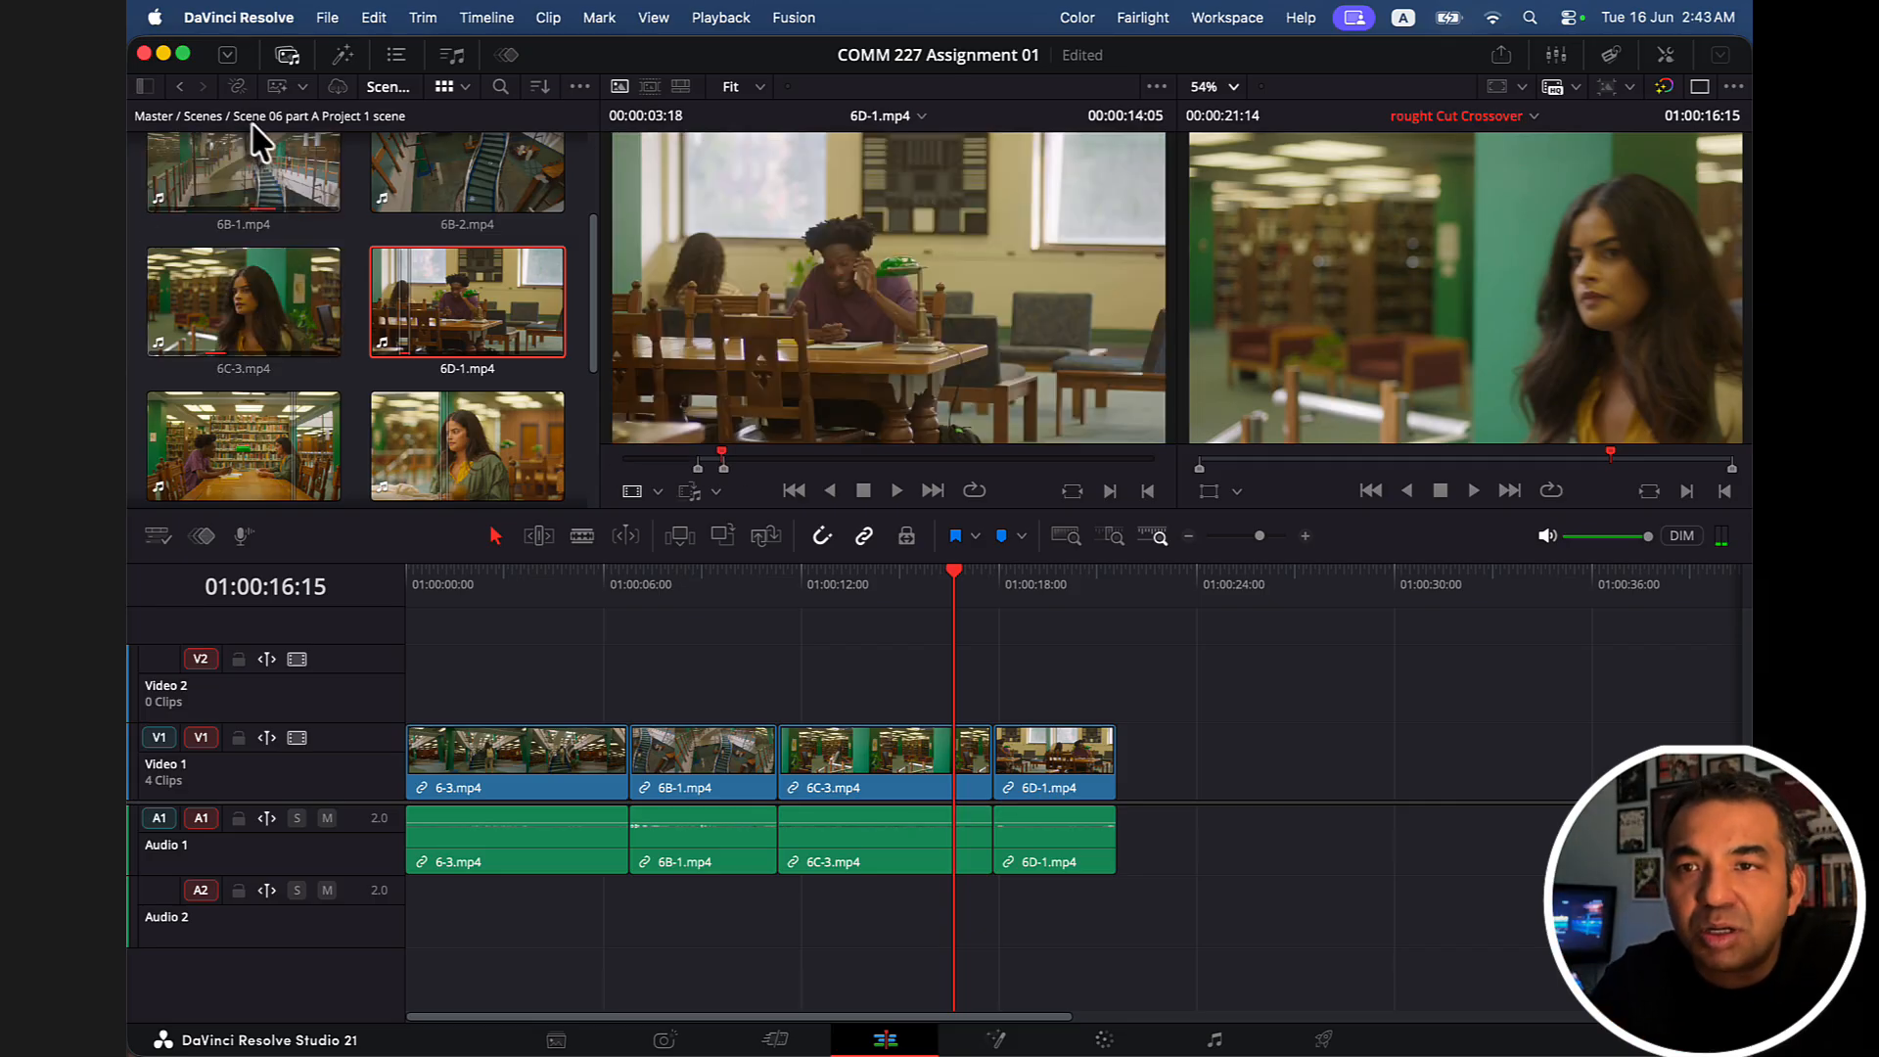
Open the "Scene 07 - Project 1 scene" bin, and match-frame timeline clip 6C-3.mp4 at 01:00:15:17 into the source viewer.
click(203, 115)
double_click(245, 343)
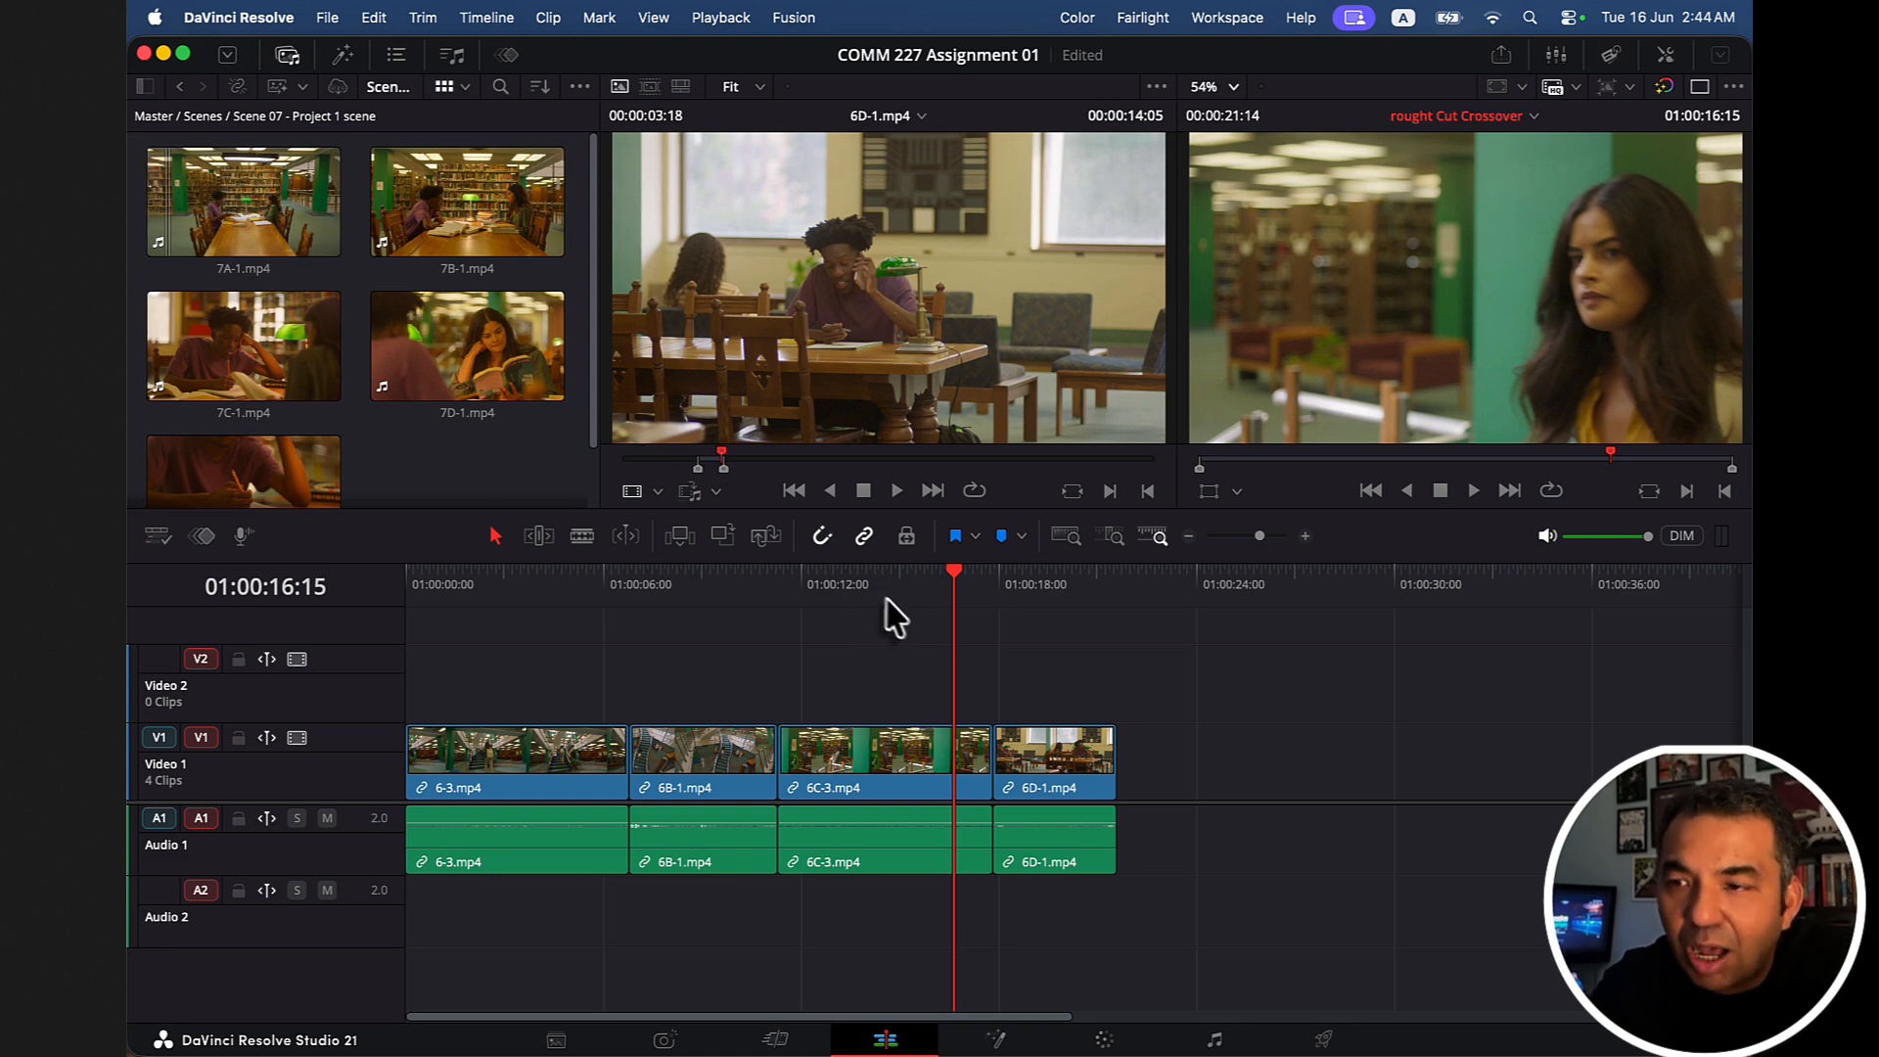
drag(889, 620, 924, 605)
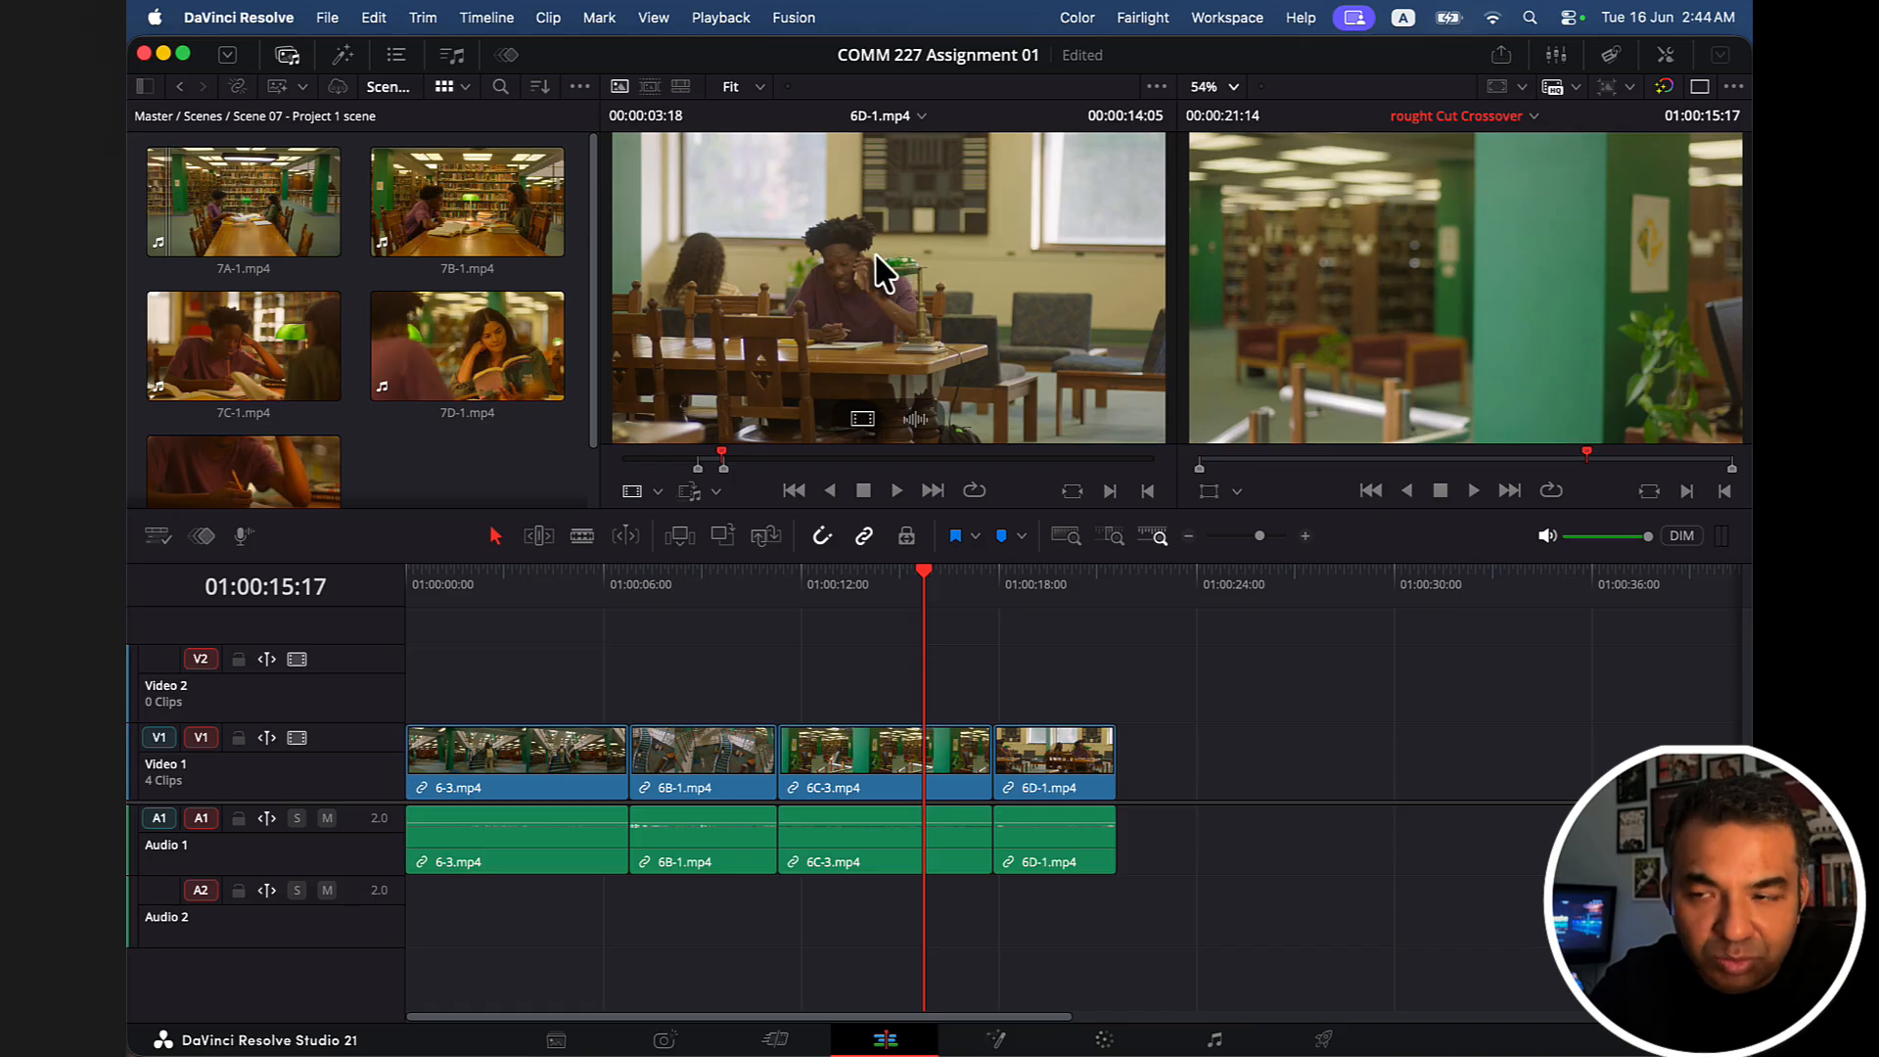
click(868, 788)
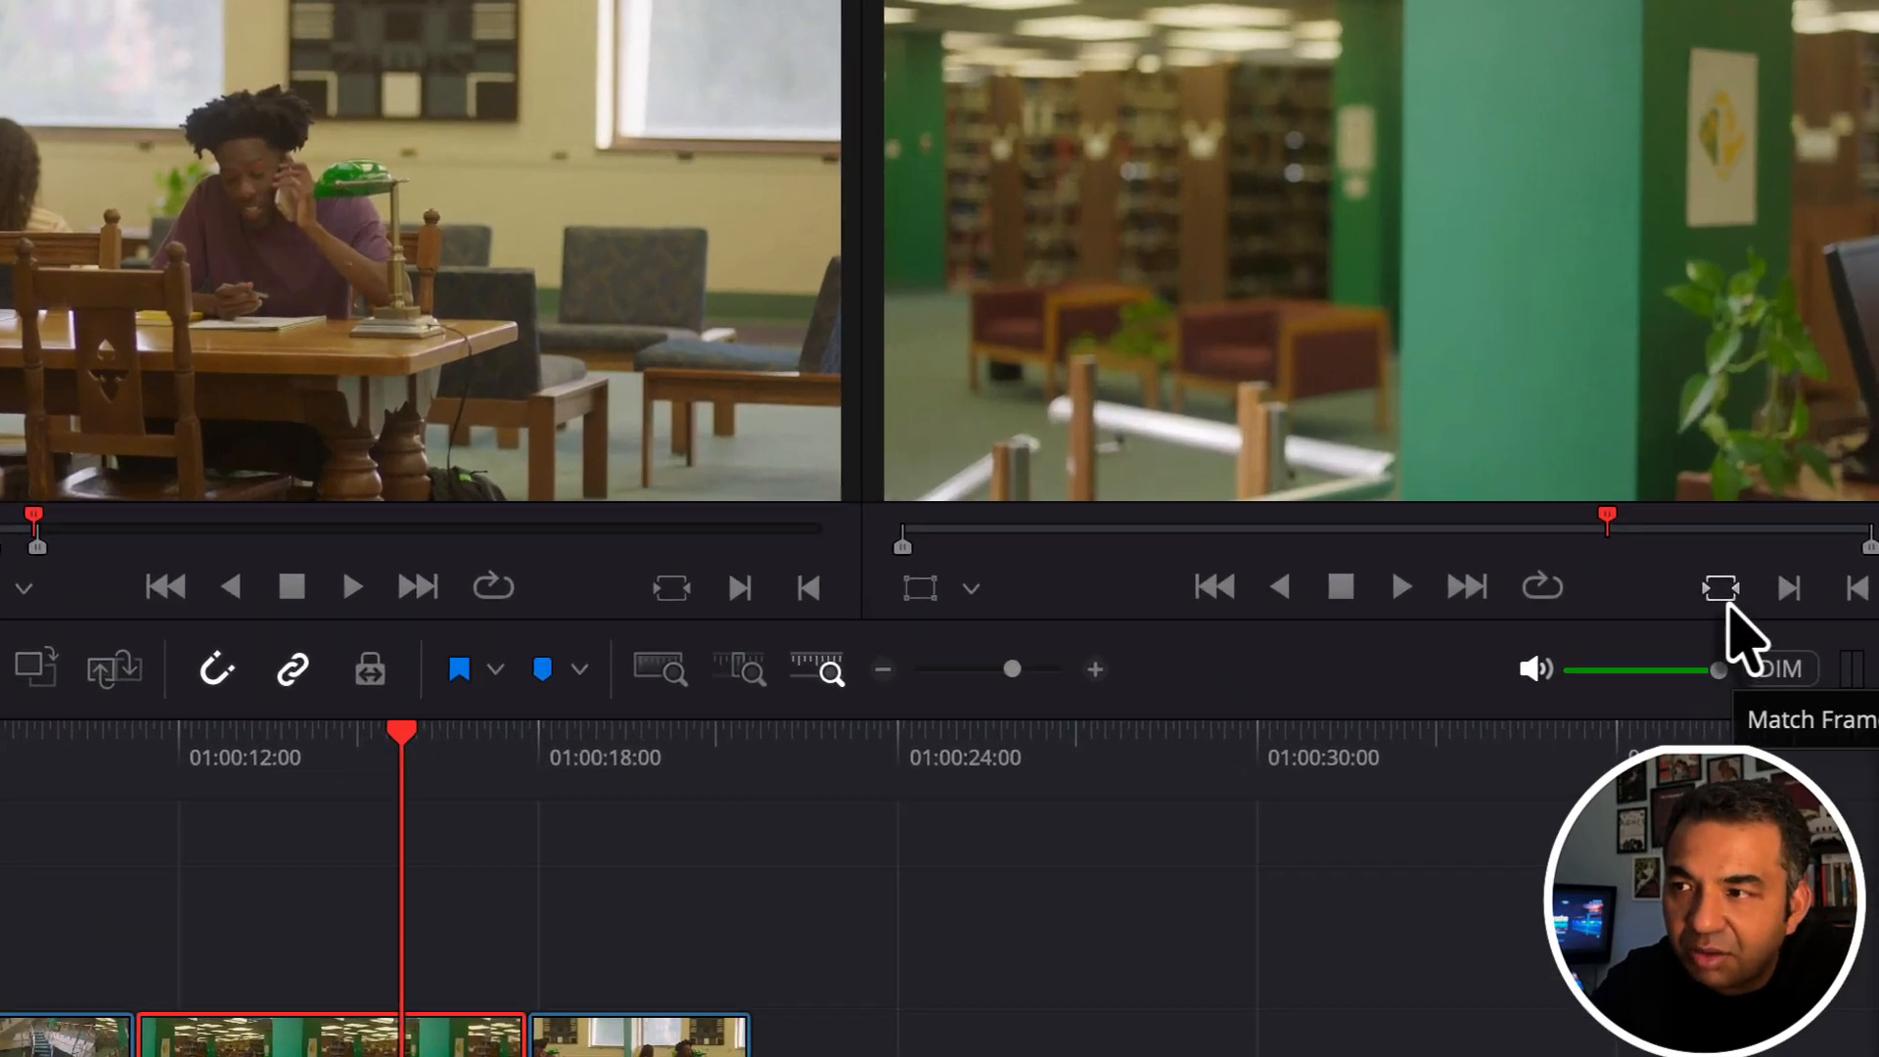
click(1724, 599)
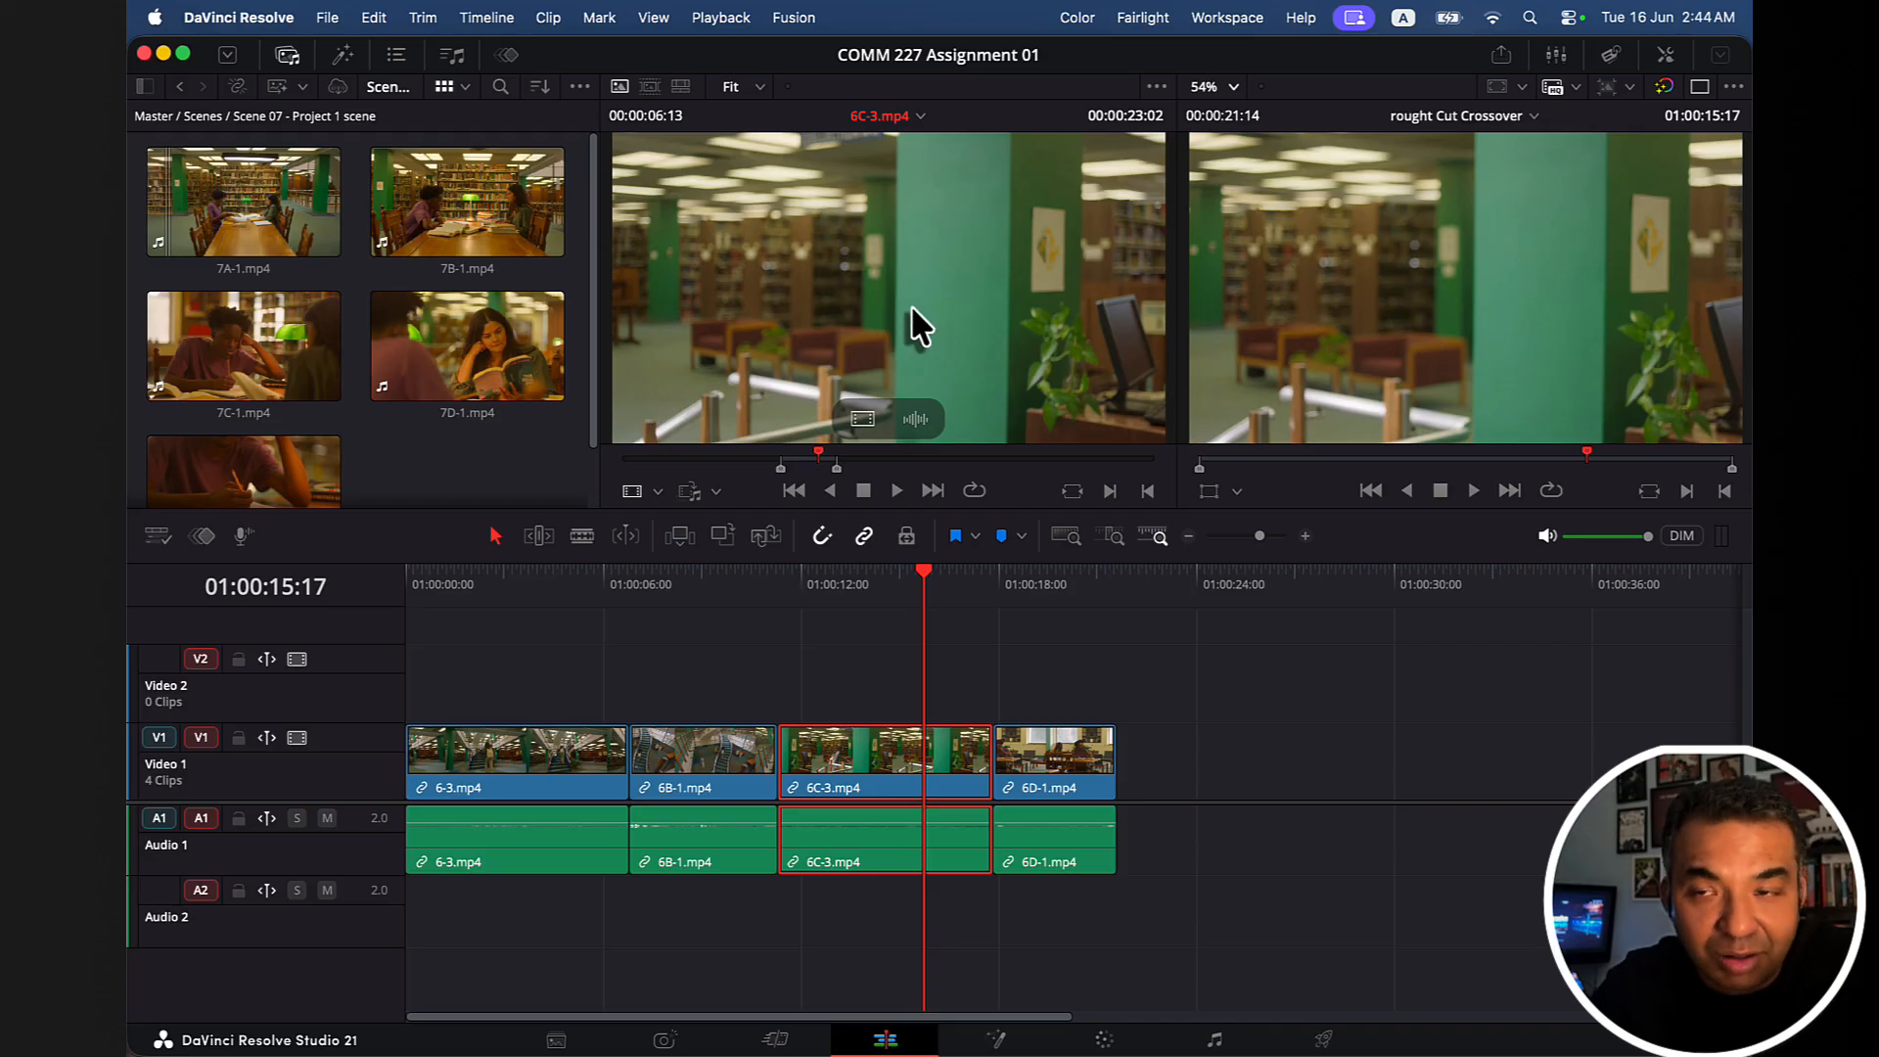
Park the timeline playhead at the end of the last clip and play source clip 6C-3.mp4 to 00:00:26:20.
click(1088, 585)
key(Down)
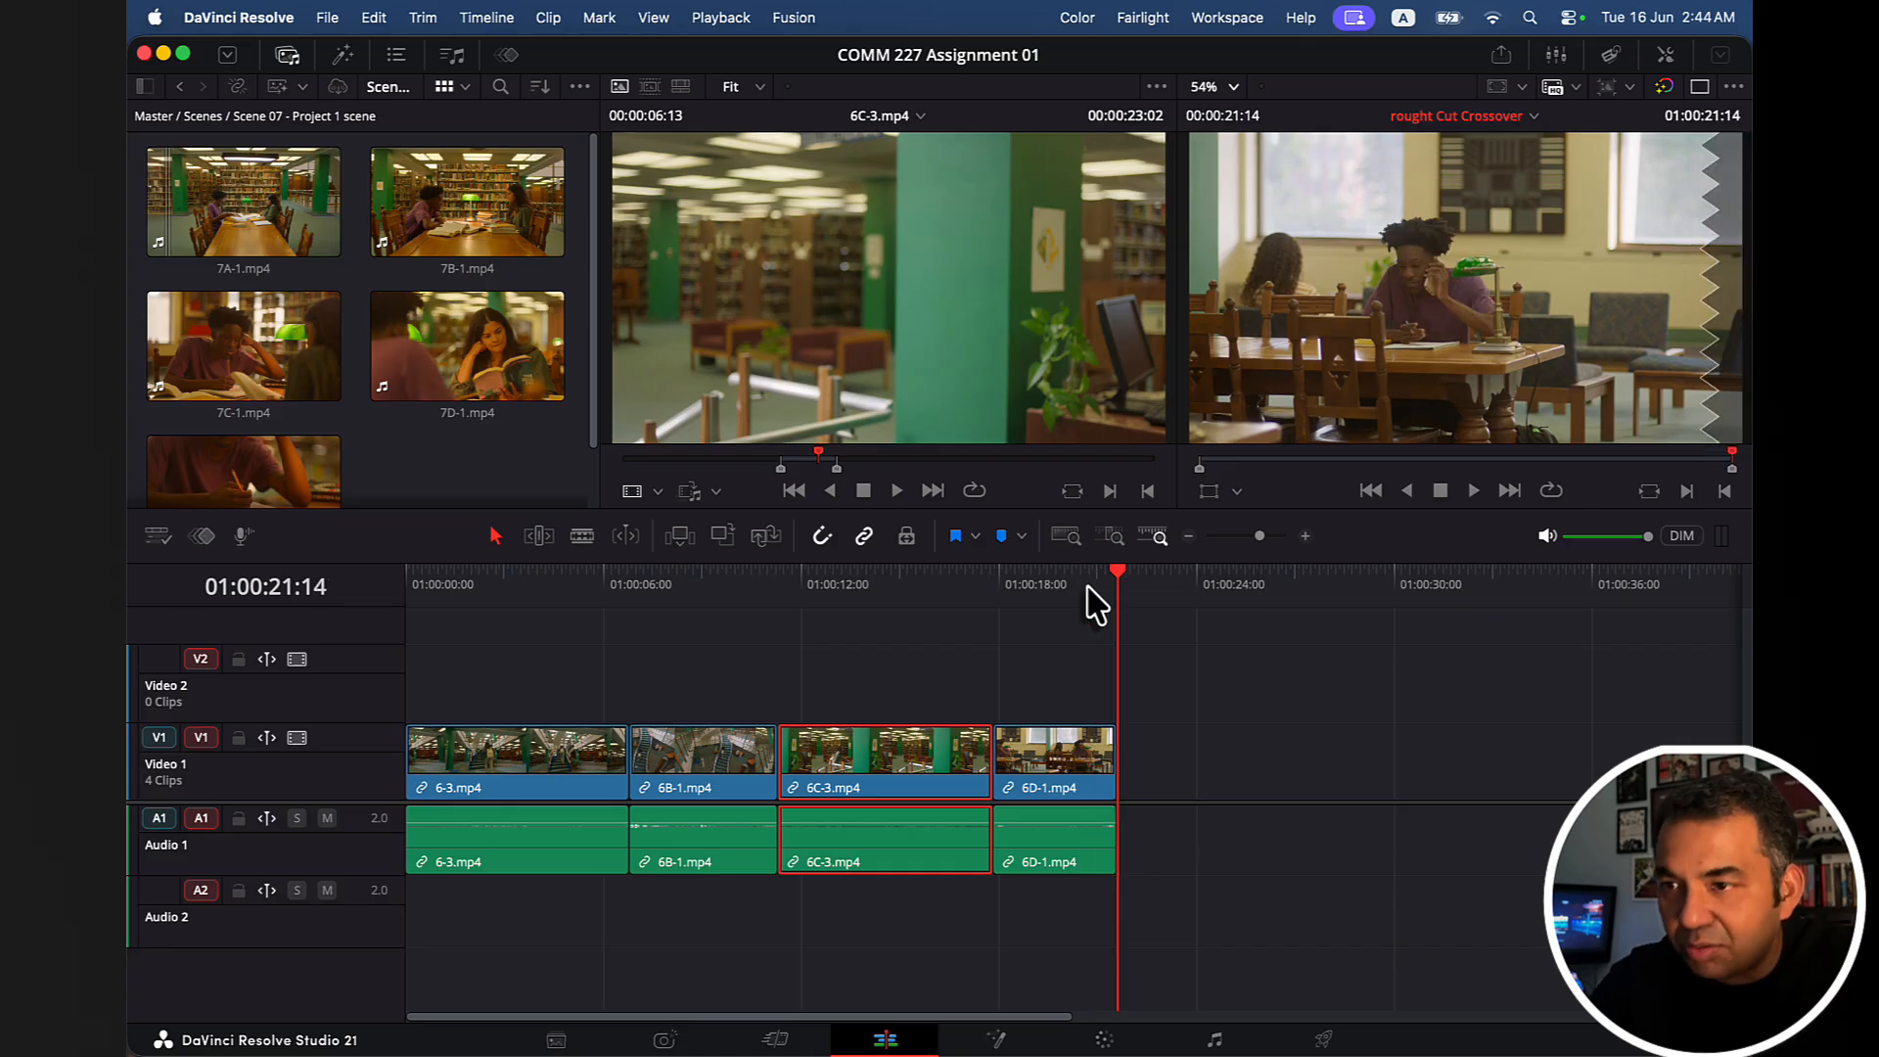
click(873, 305)
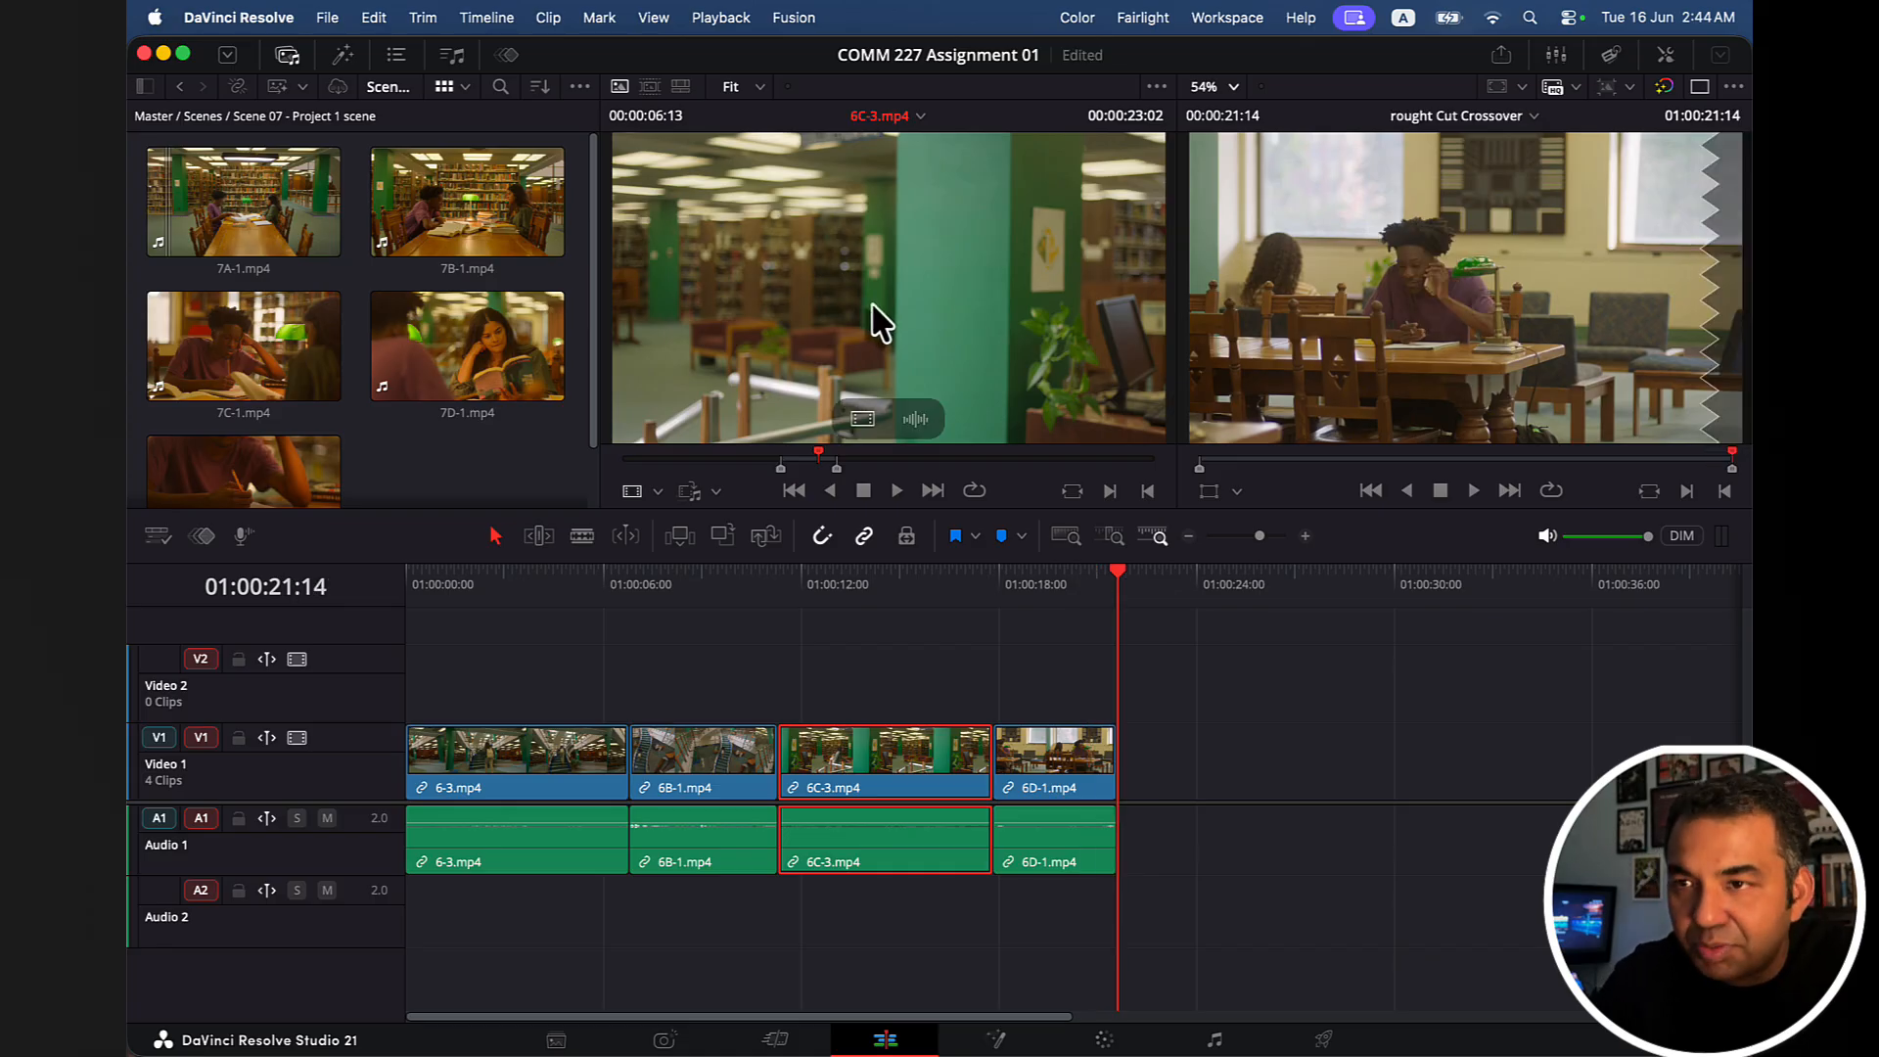
key(space)
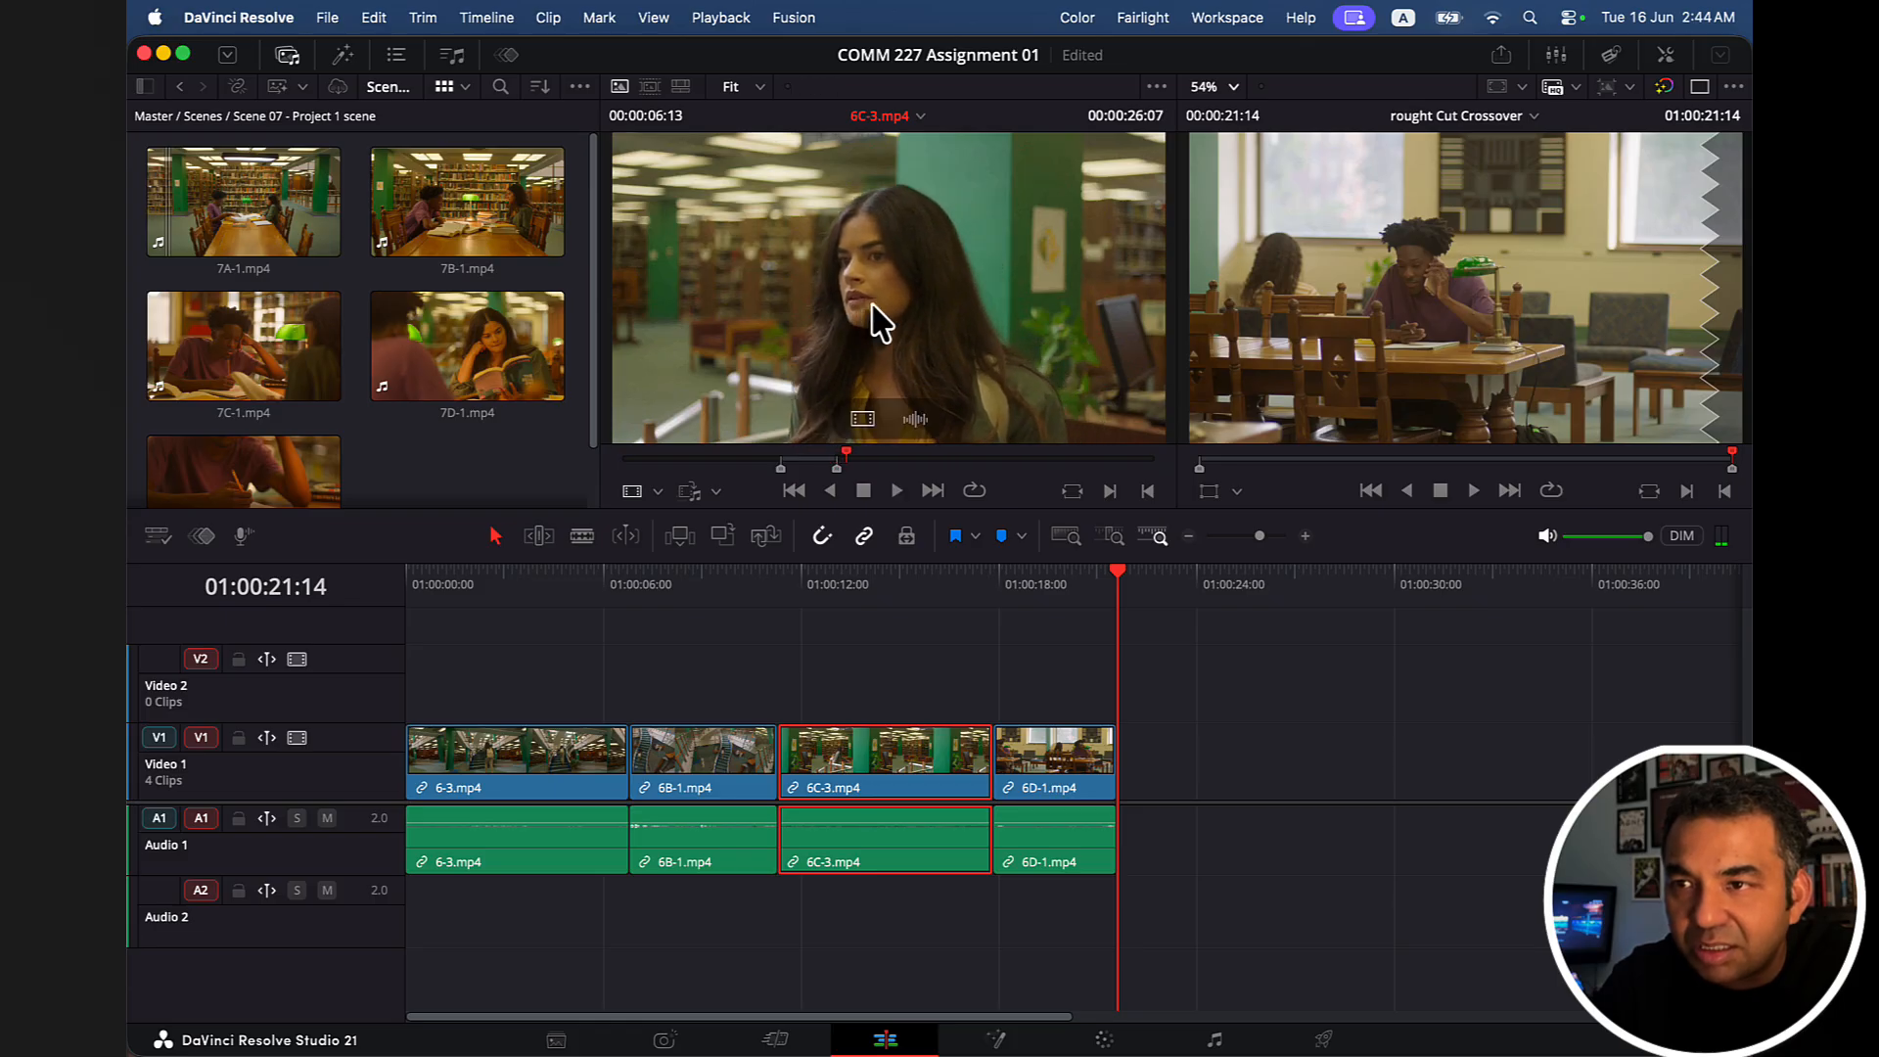
key(space)
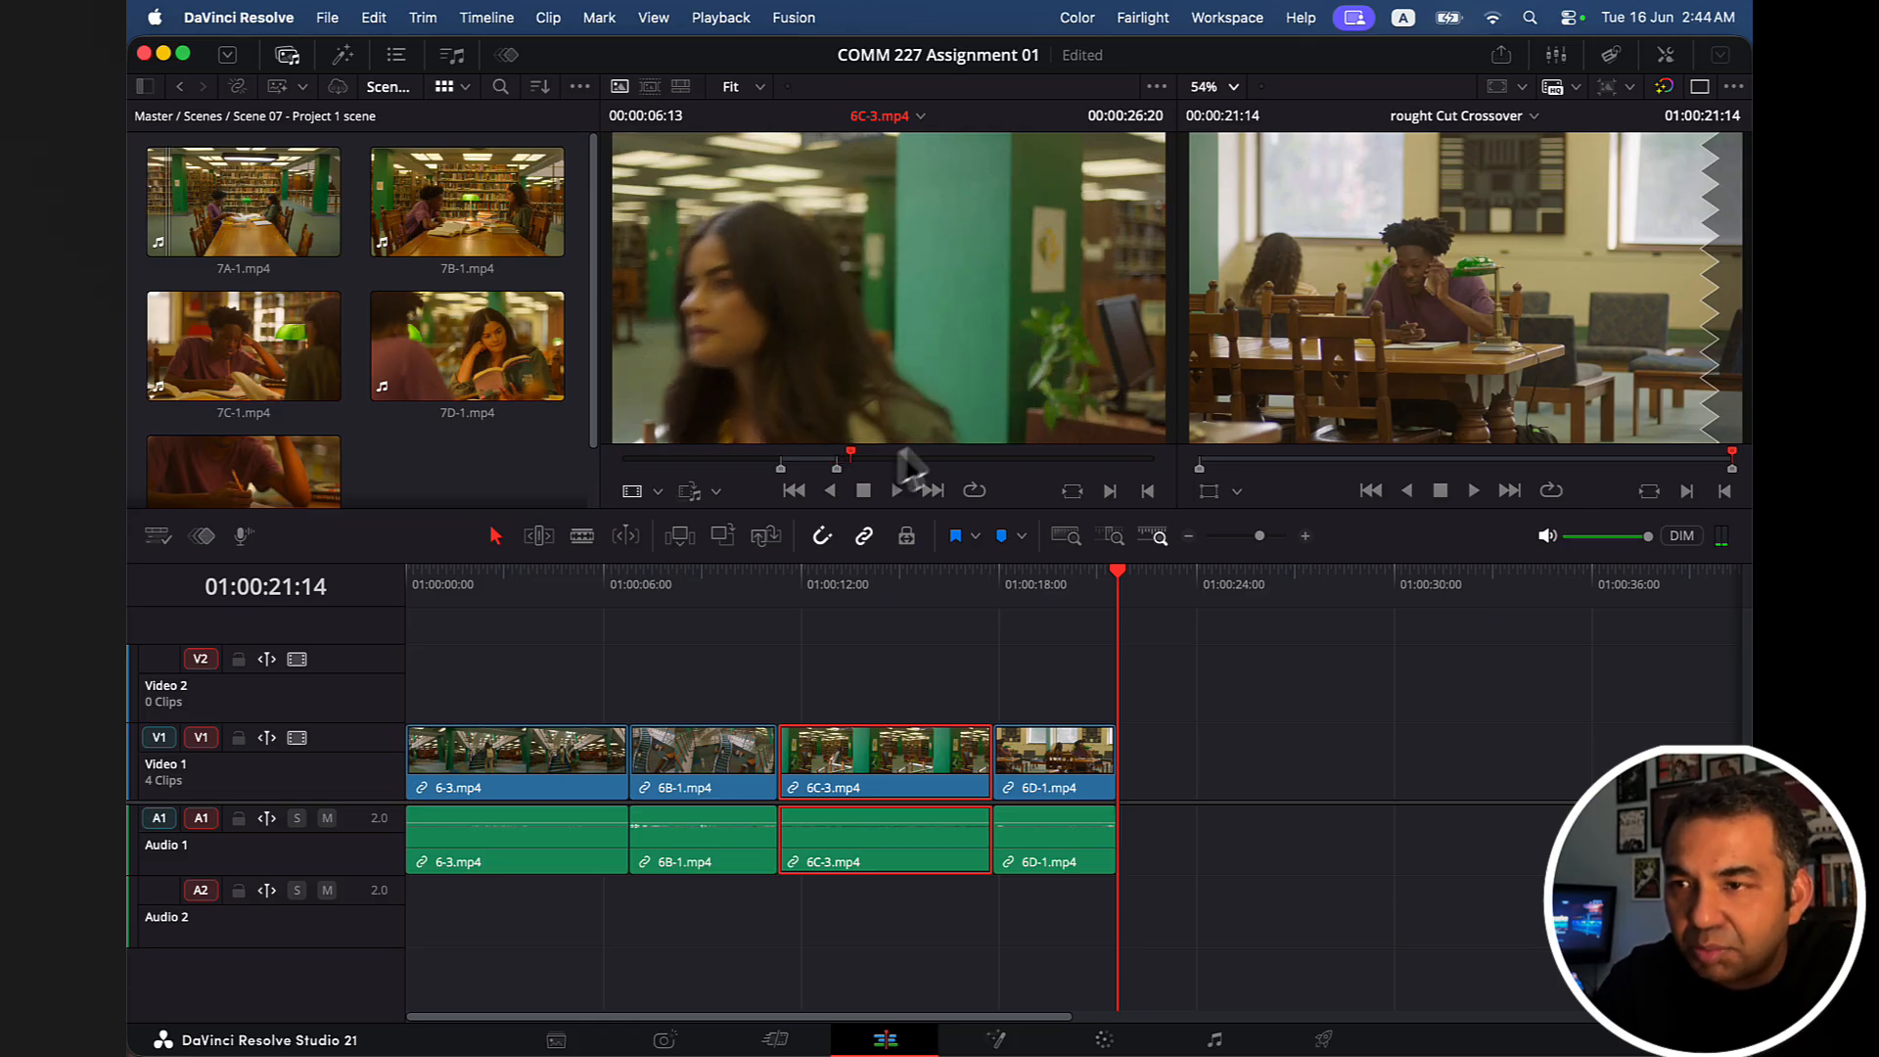
Find the second take in 6C-3.mp4 and mark its in point at 00:00:52:07 and out point at 00:00:56:08.
drag(859, 454, 1067, 454)
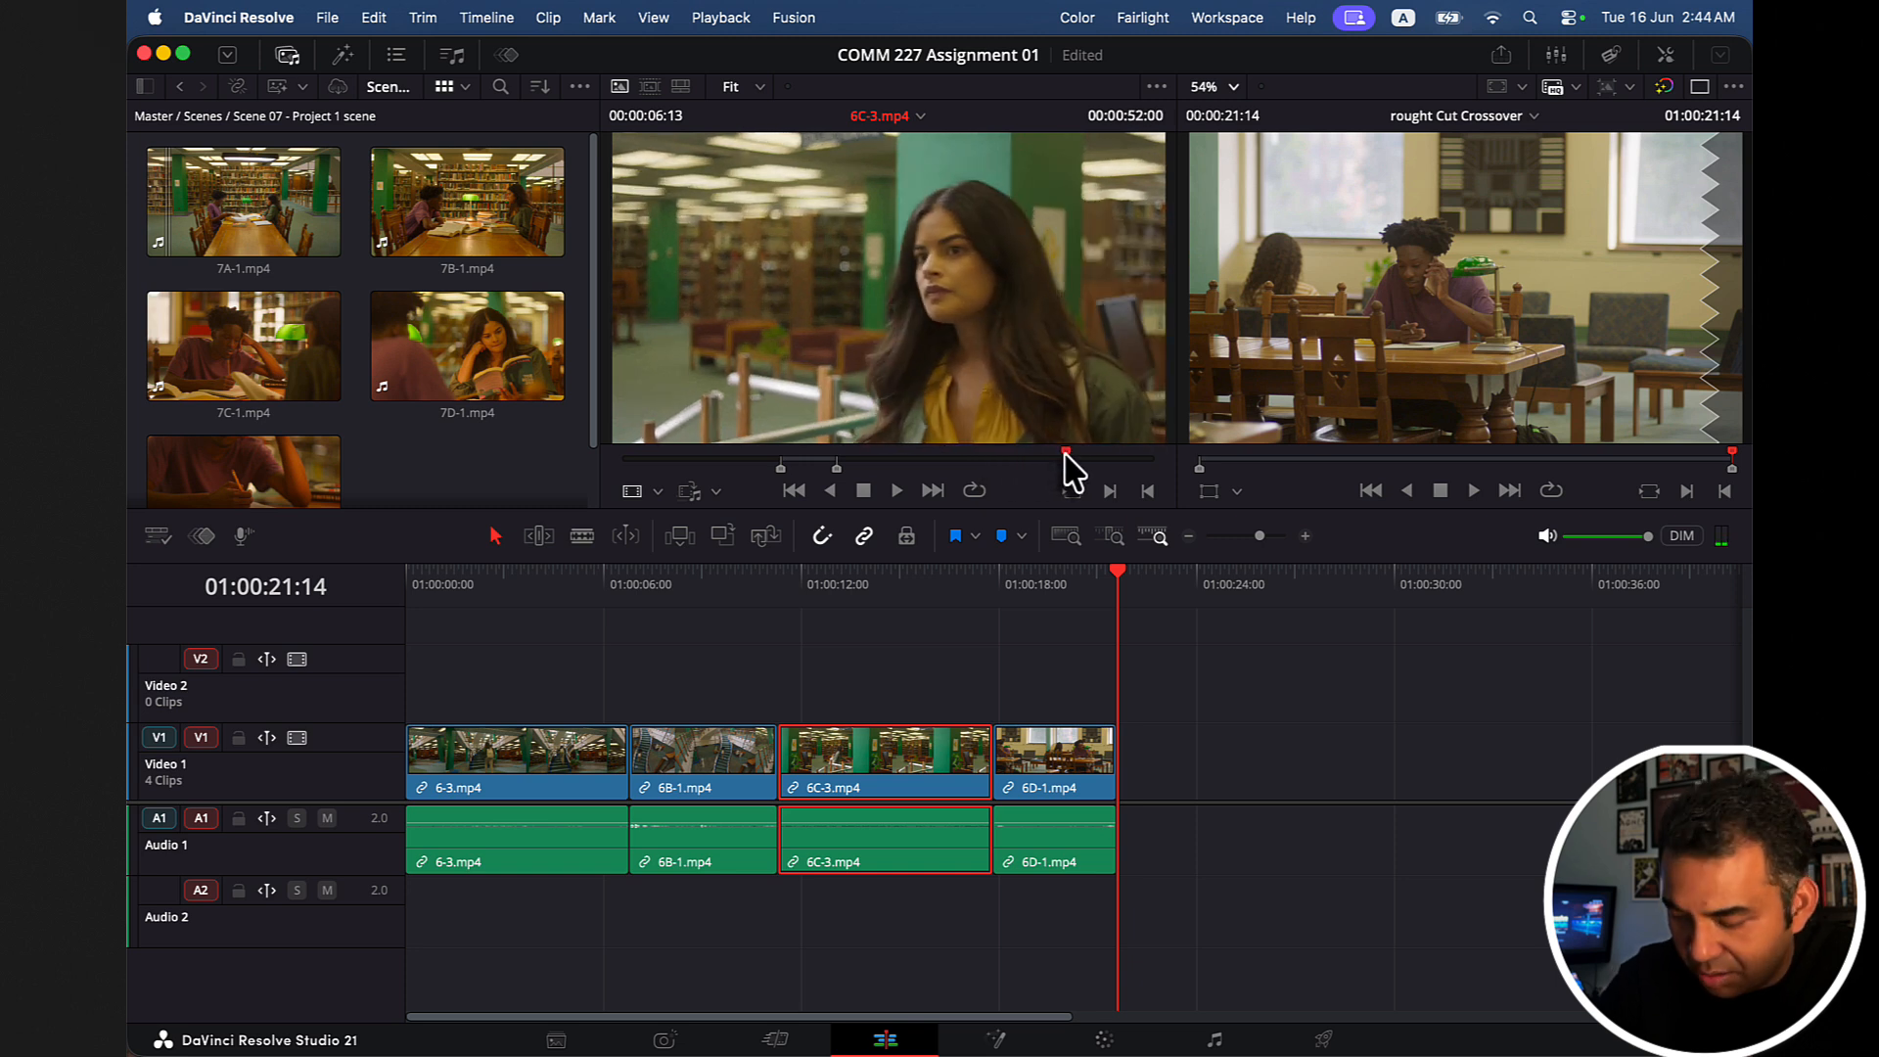
key(space)
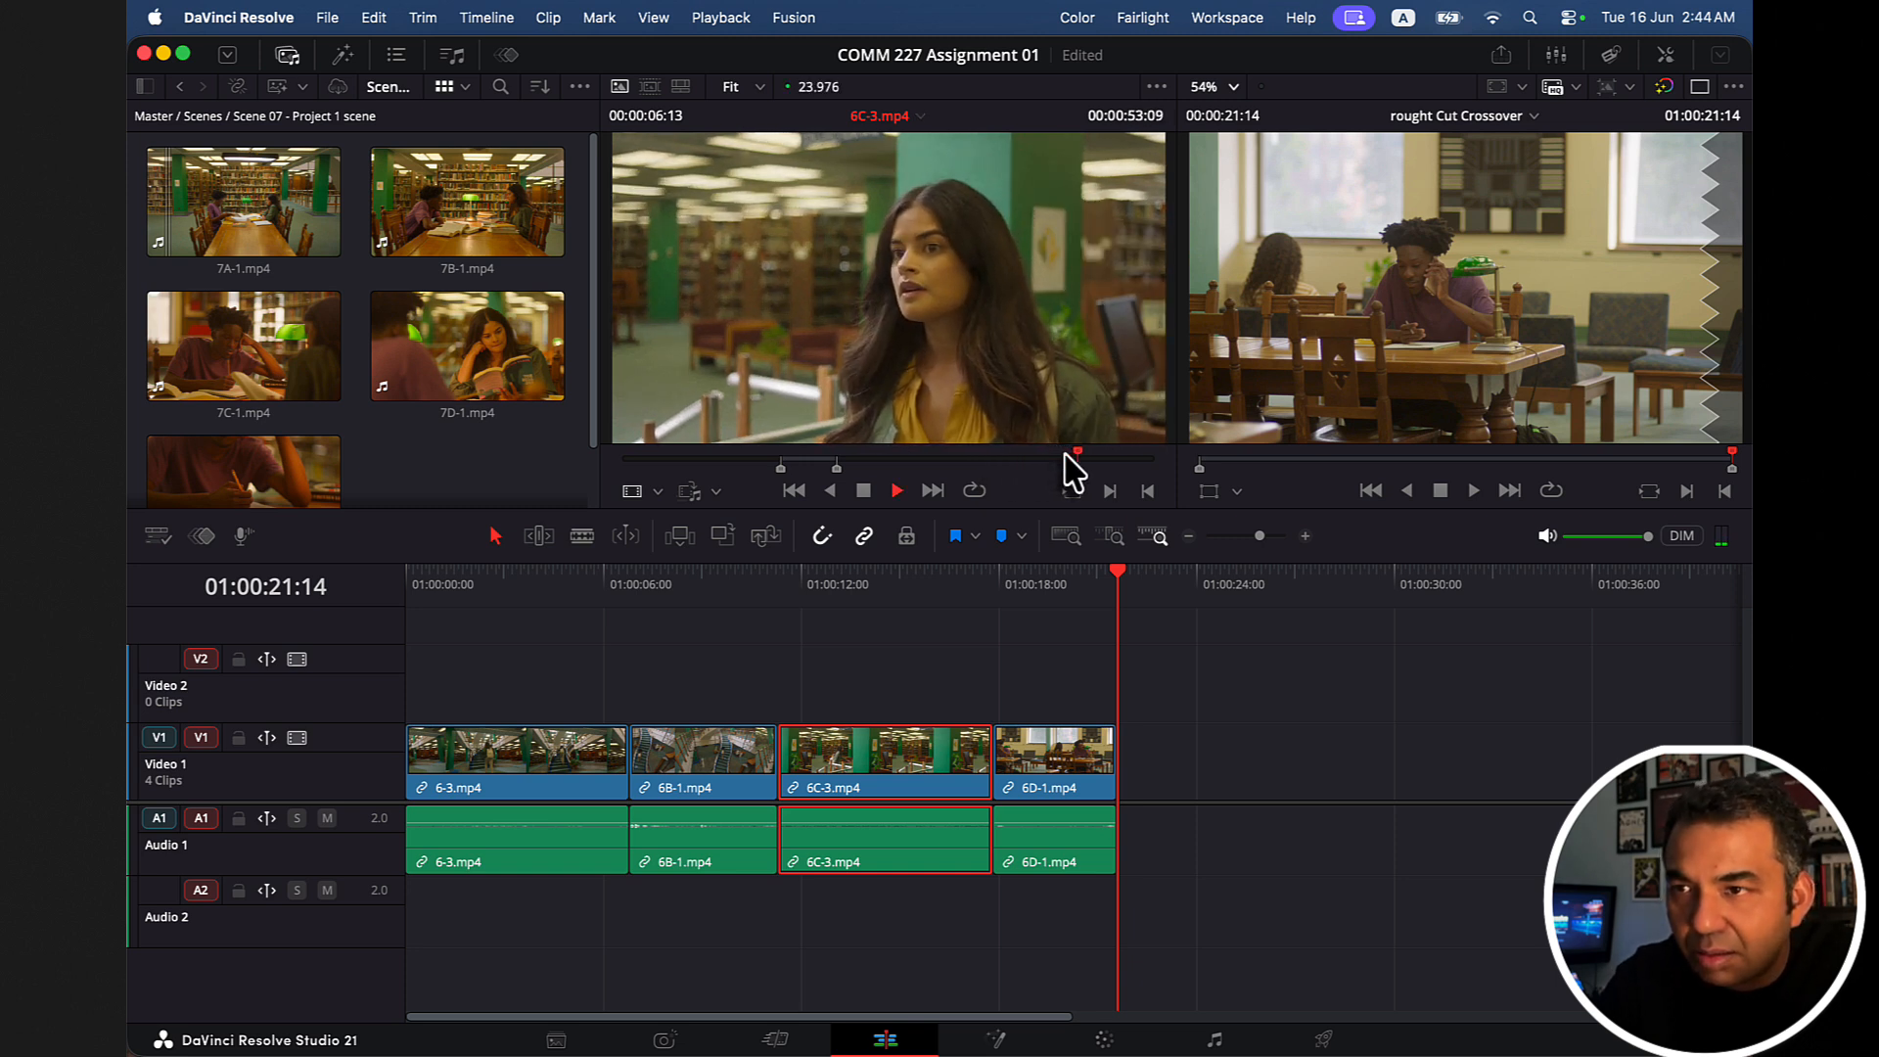
key(space)
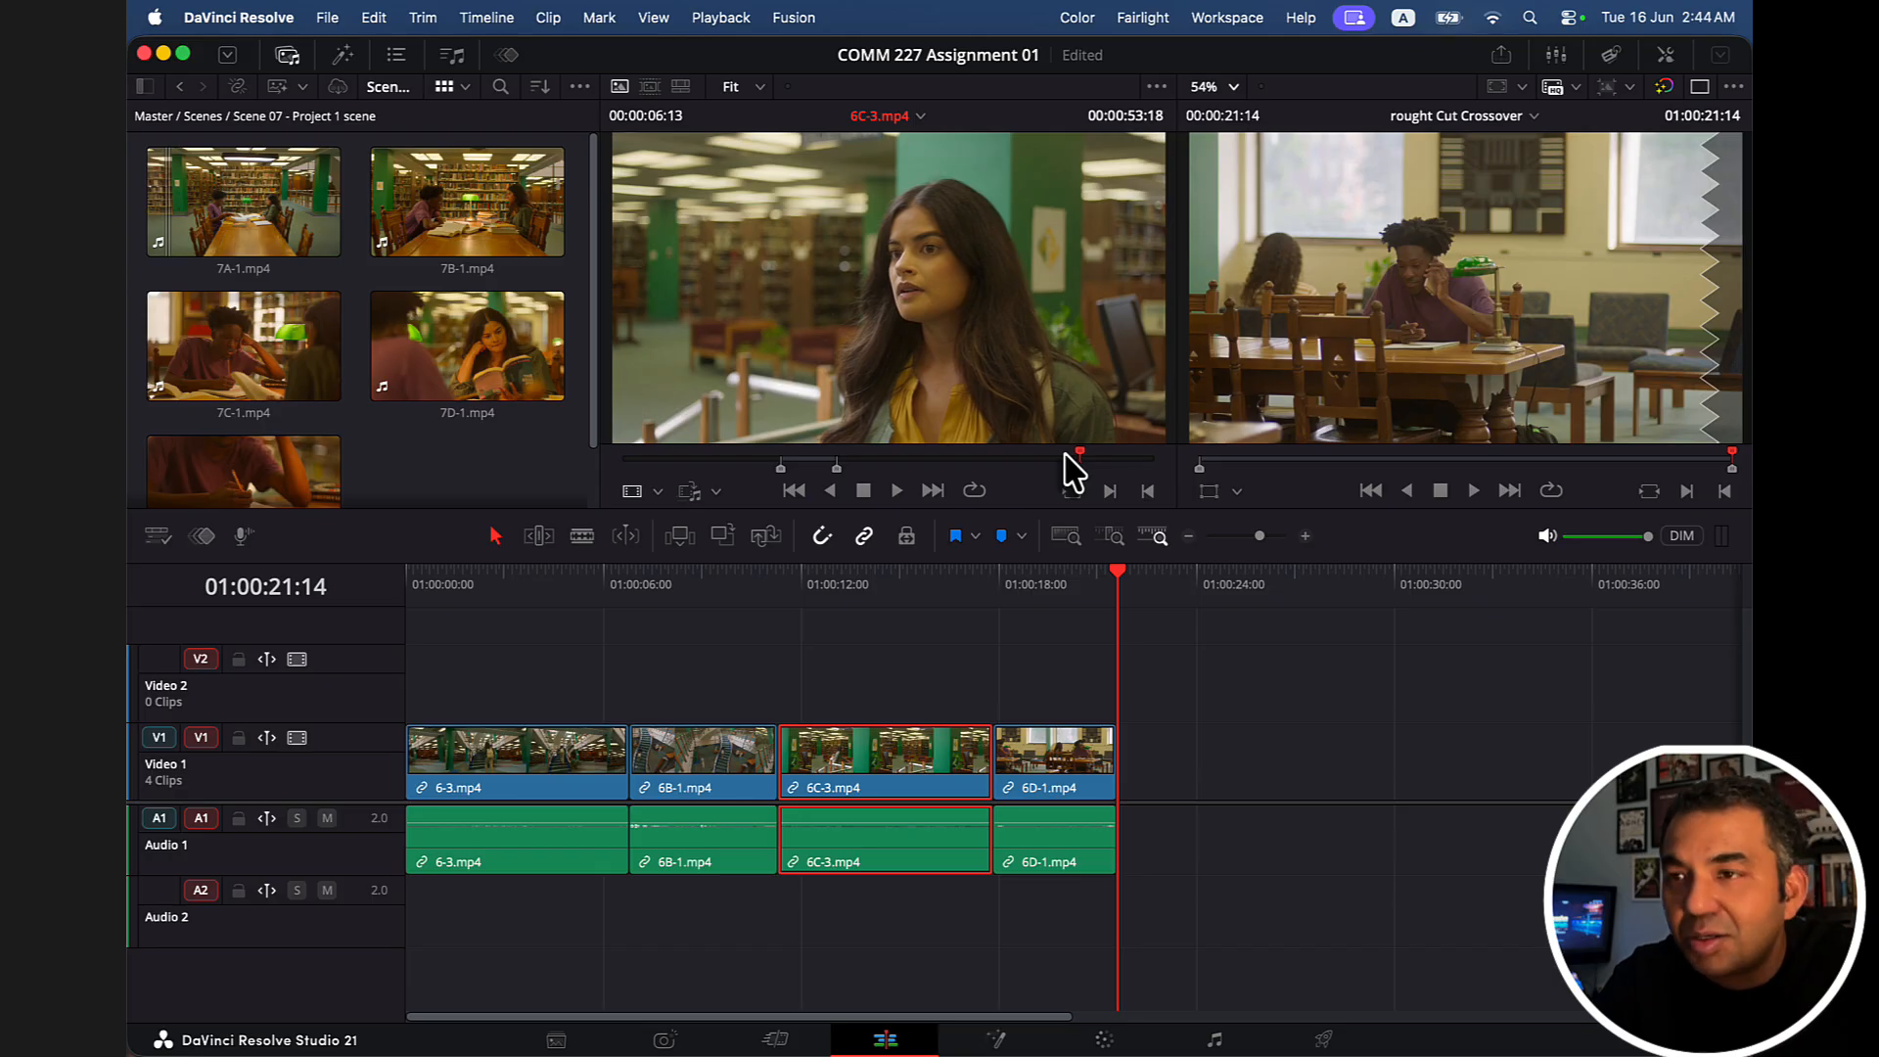
key(j)
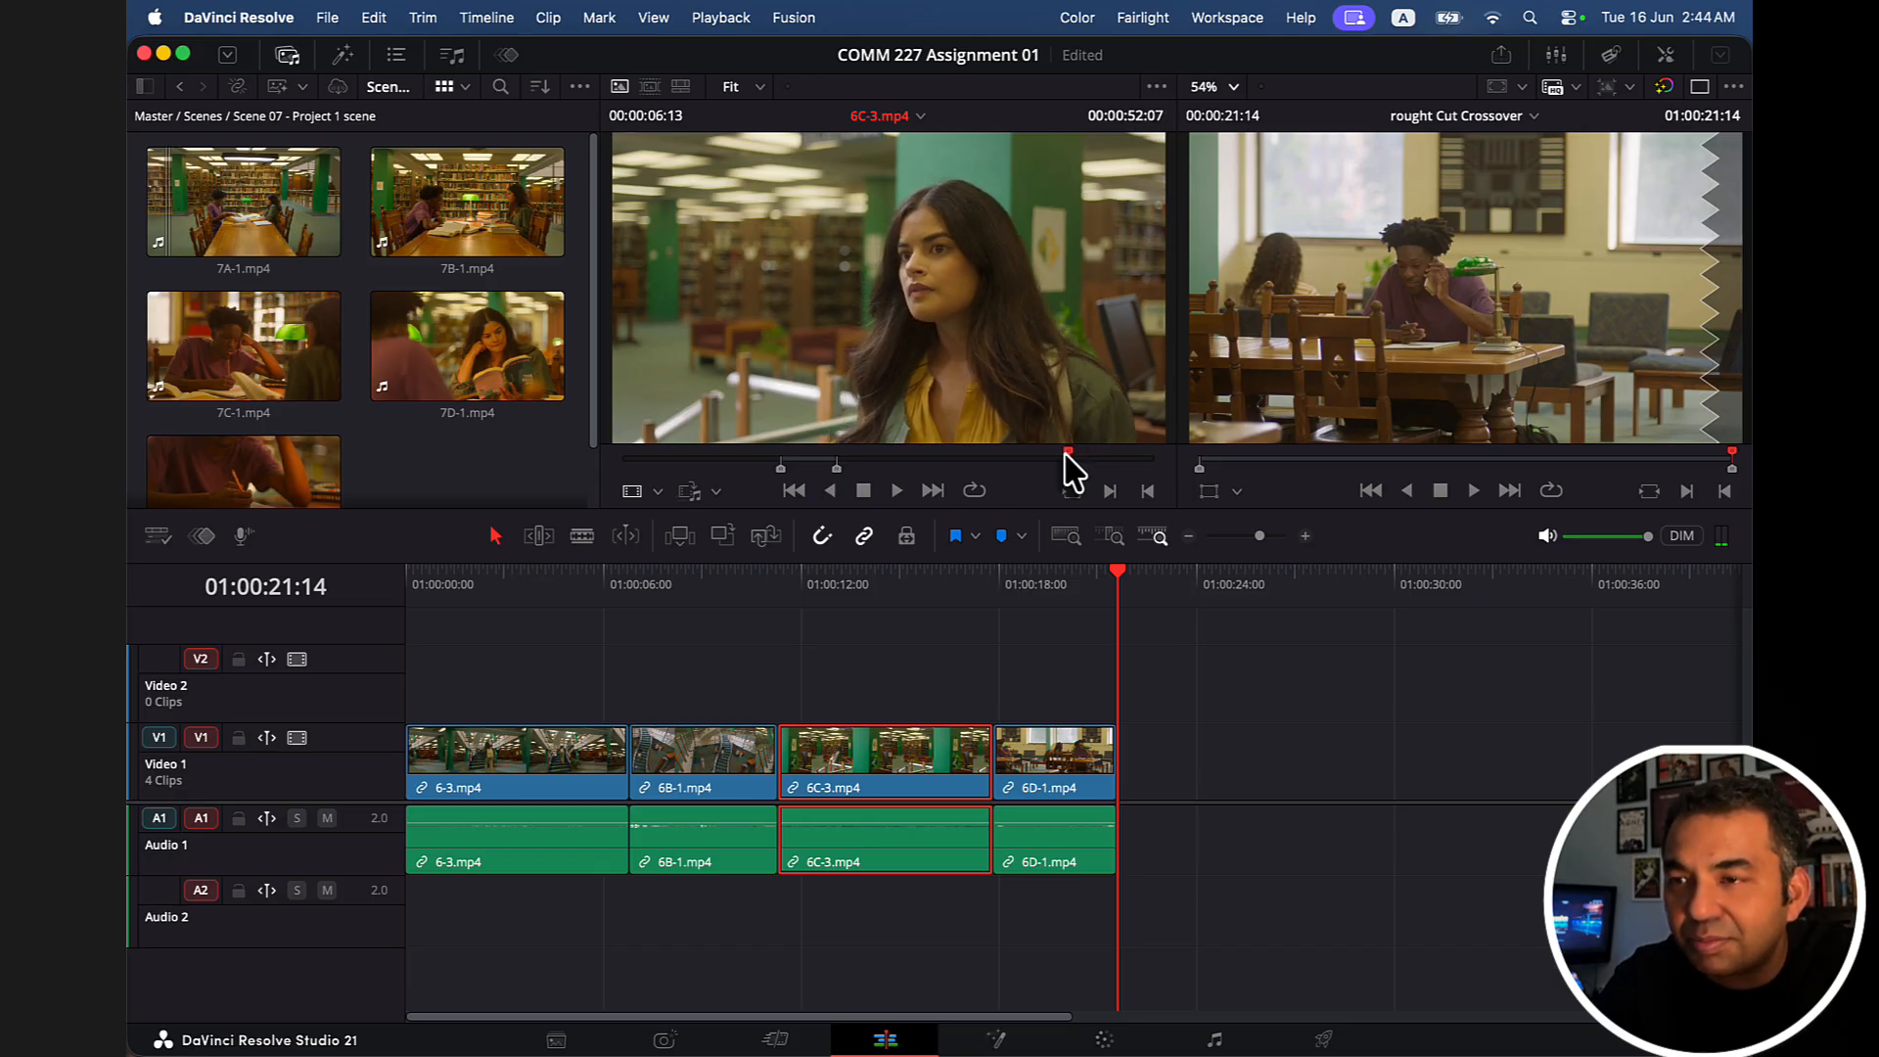
key(l)
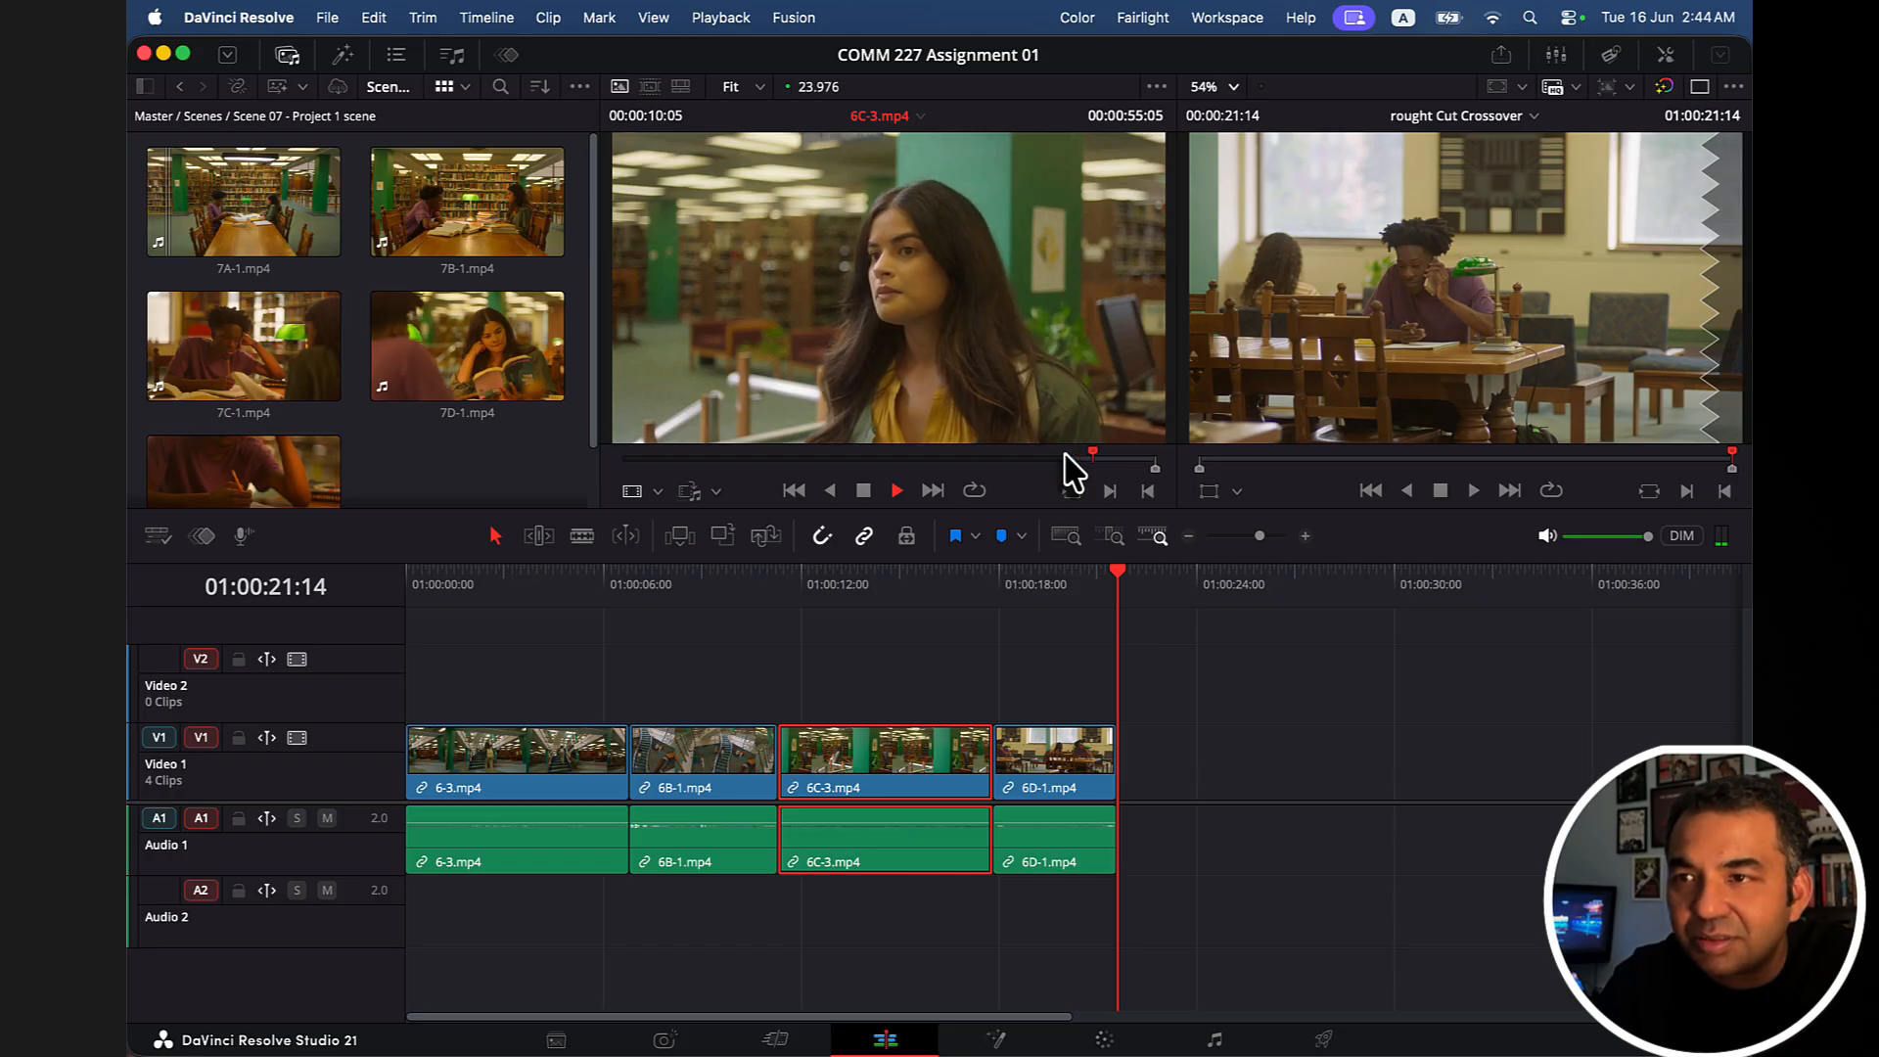
key(k)
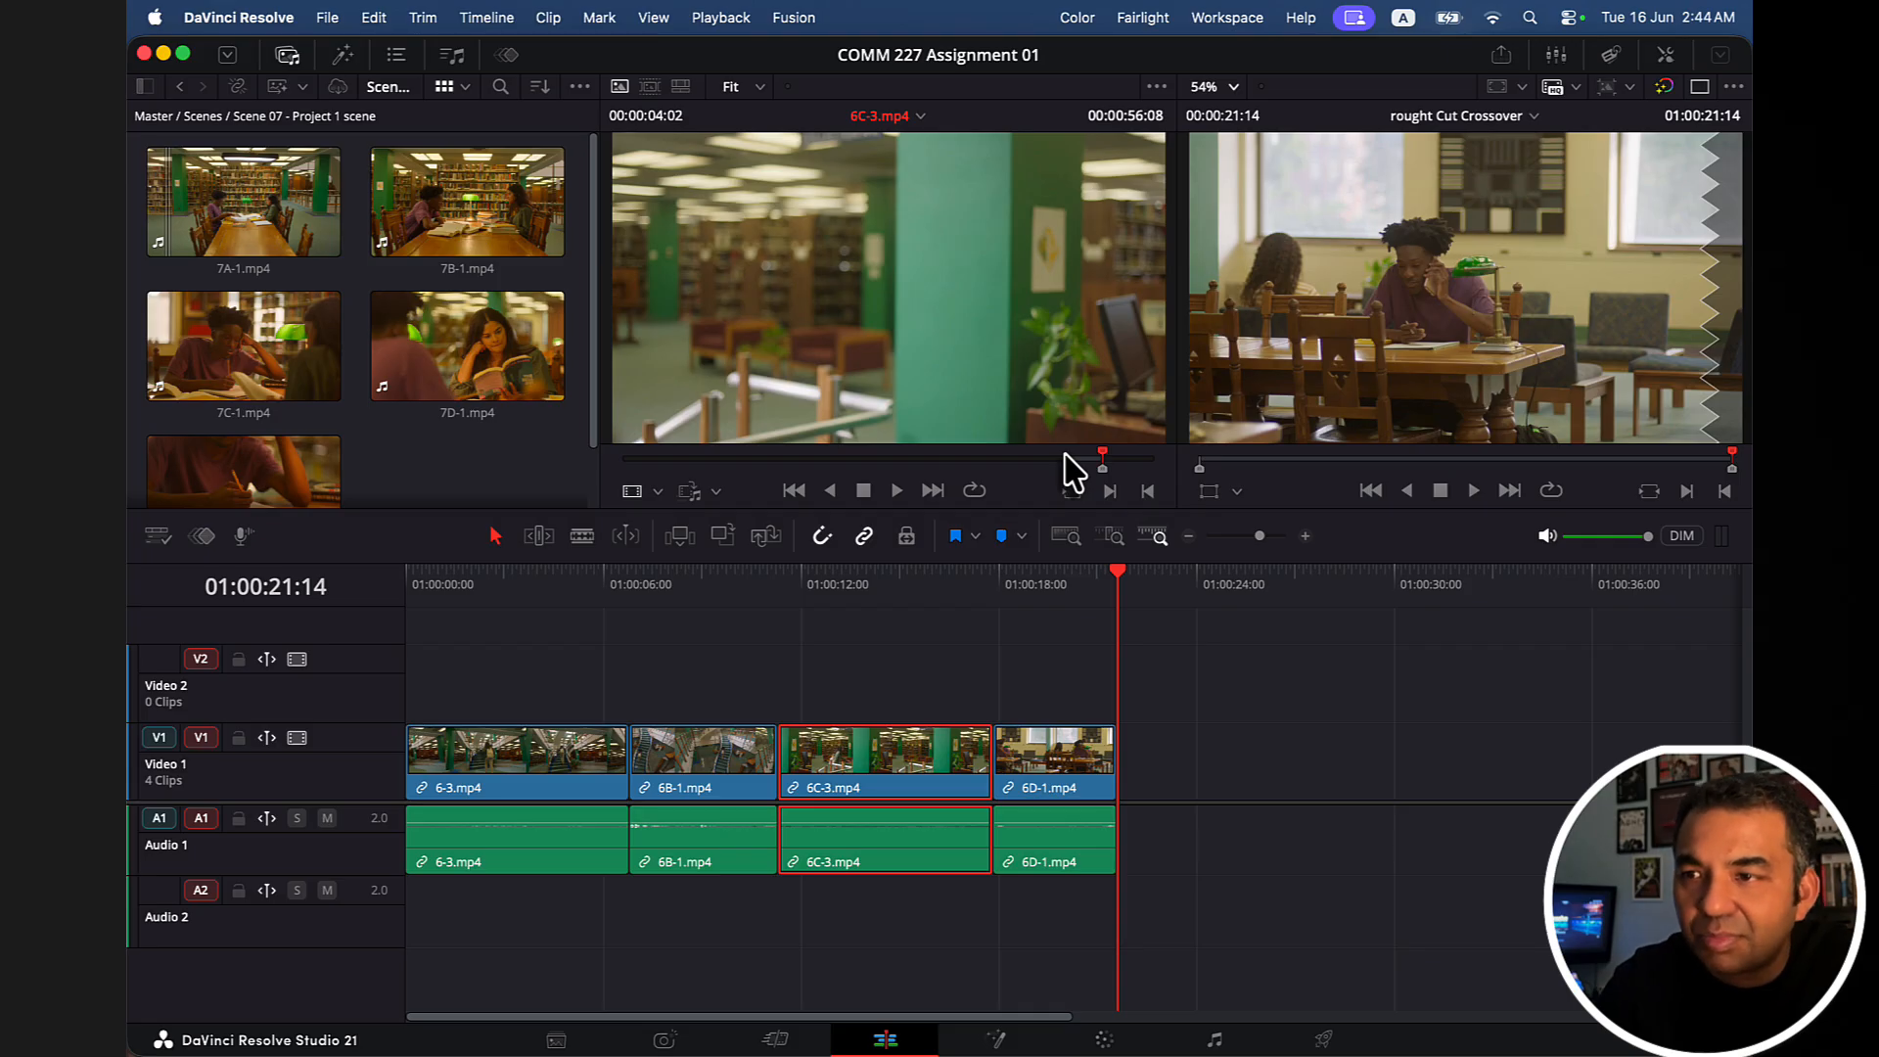
Overwrite the marked range of 6C-3.mp4 onto the end of the timeline, after 6D-1.mp4, and play back the new cut.
click(724, 538)
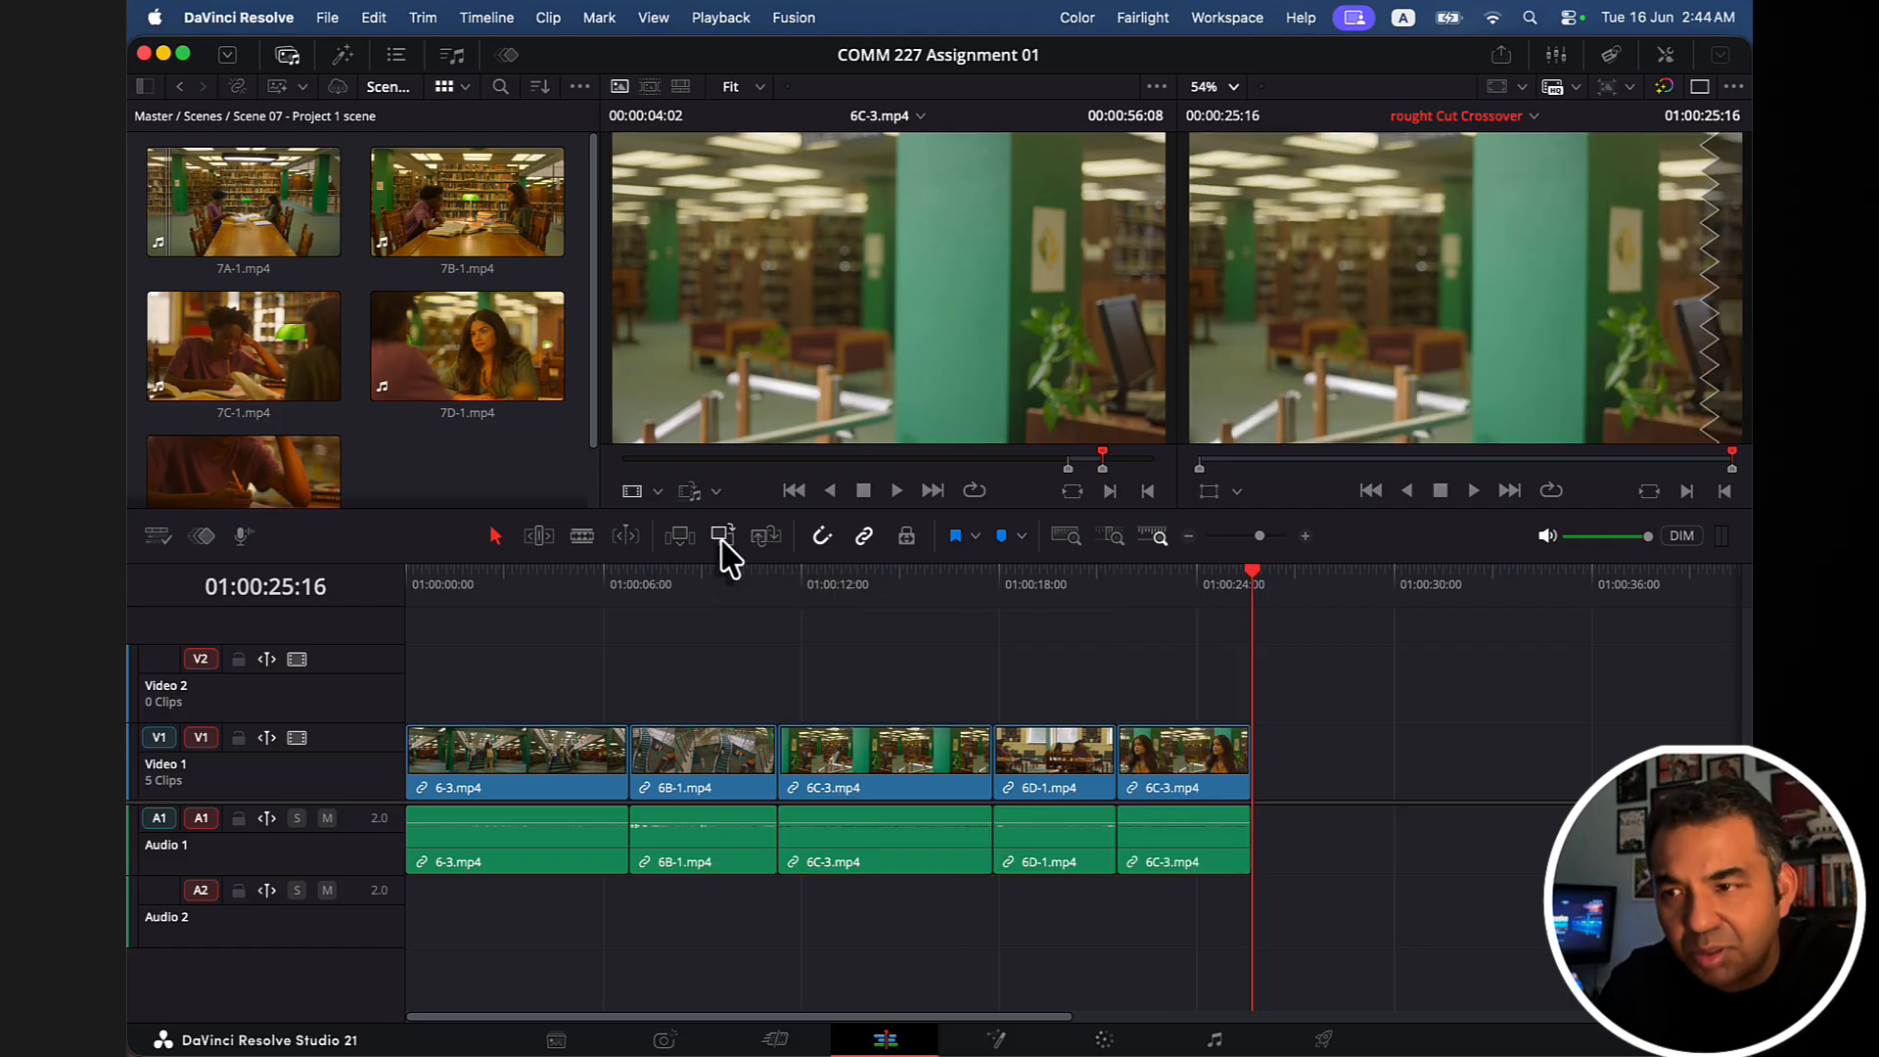
click(960, 607)
key(space)
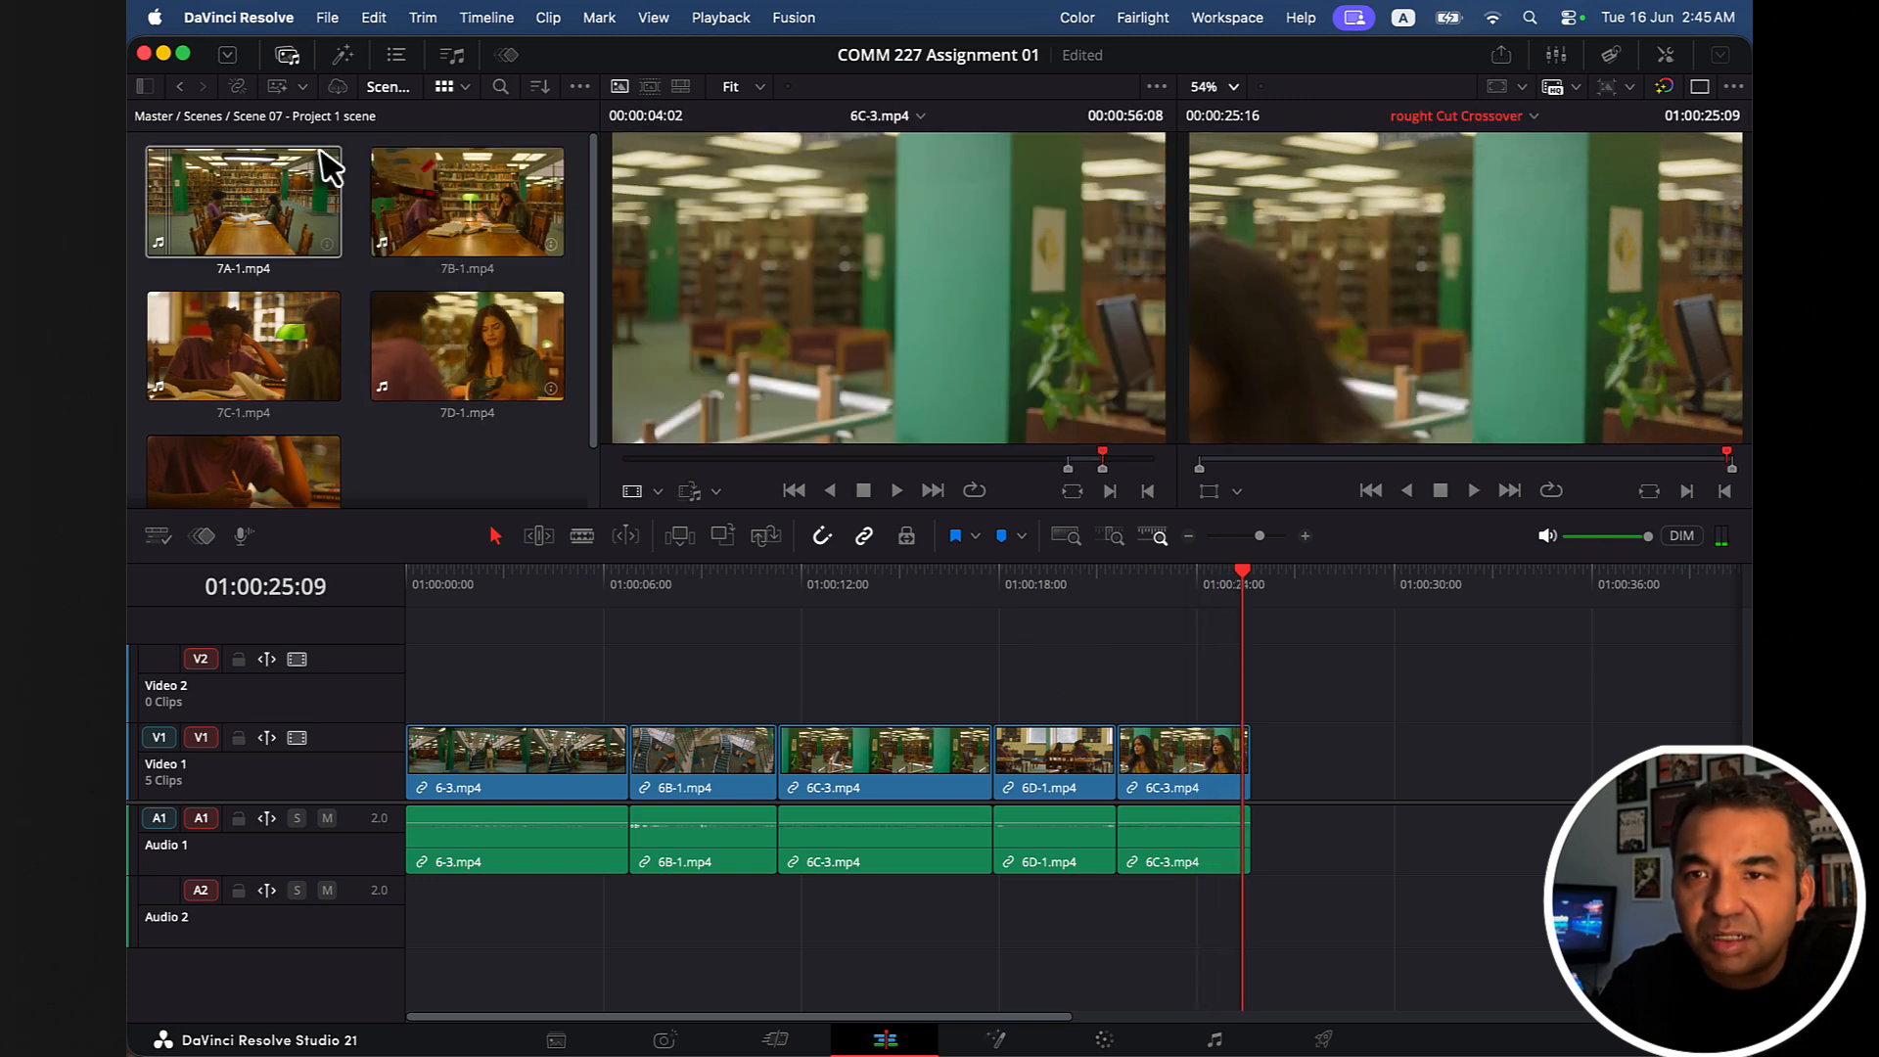
Load 6D-1.mp4 from the "Scene 06 part A Project 1 scene" bin into the source viewer and play it to 00:00:38:17.
click(203, 116)
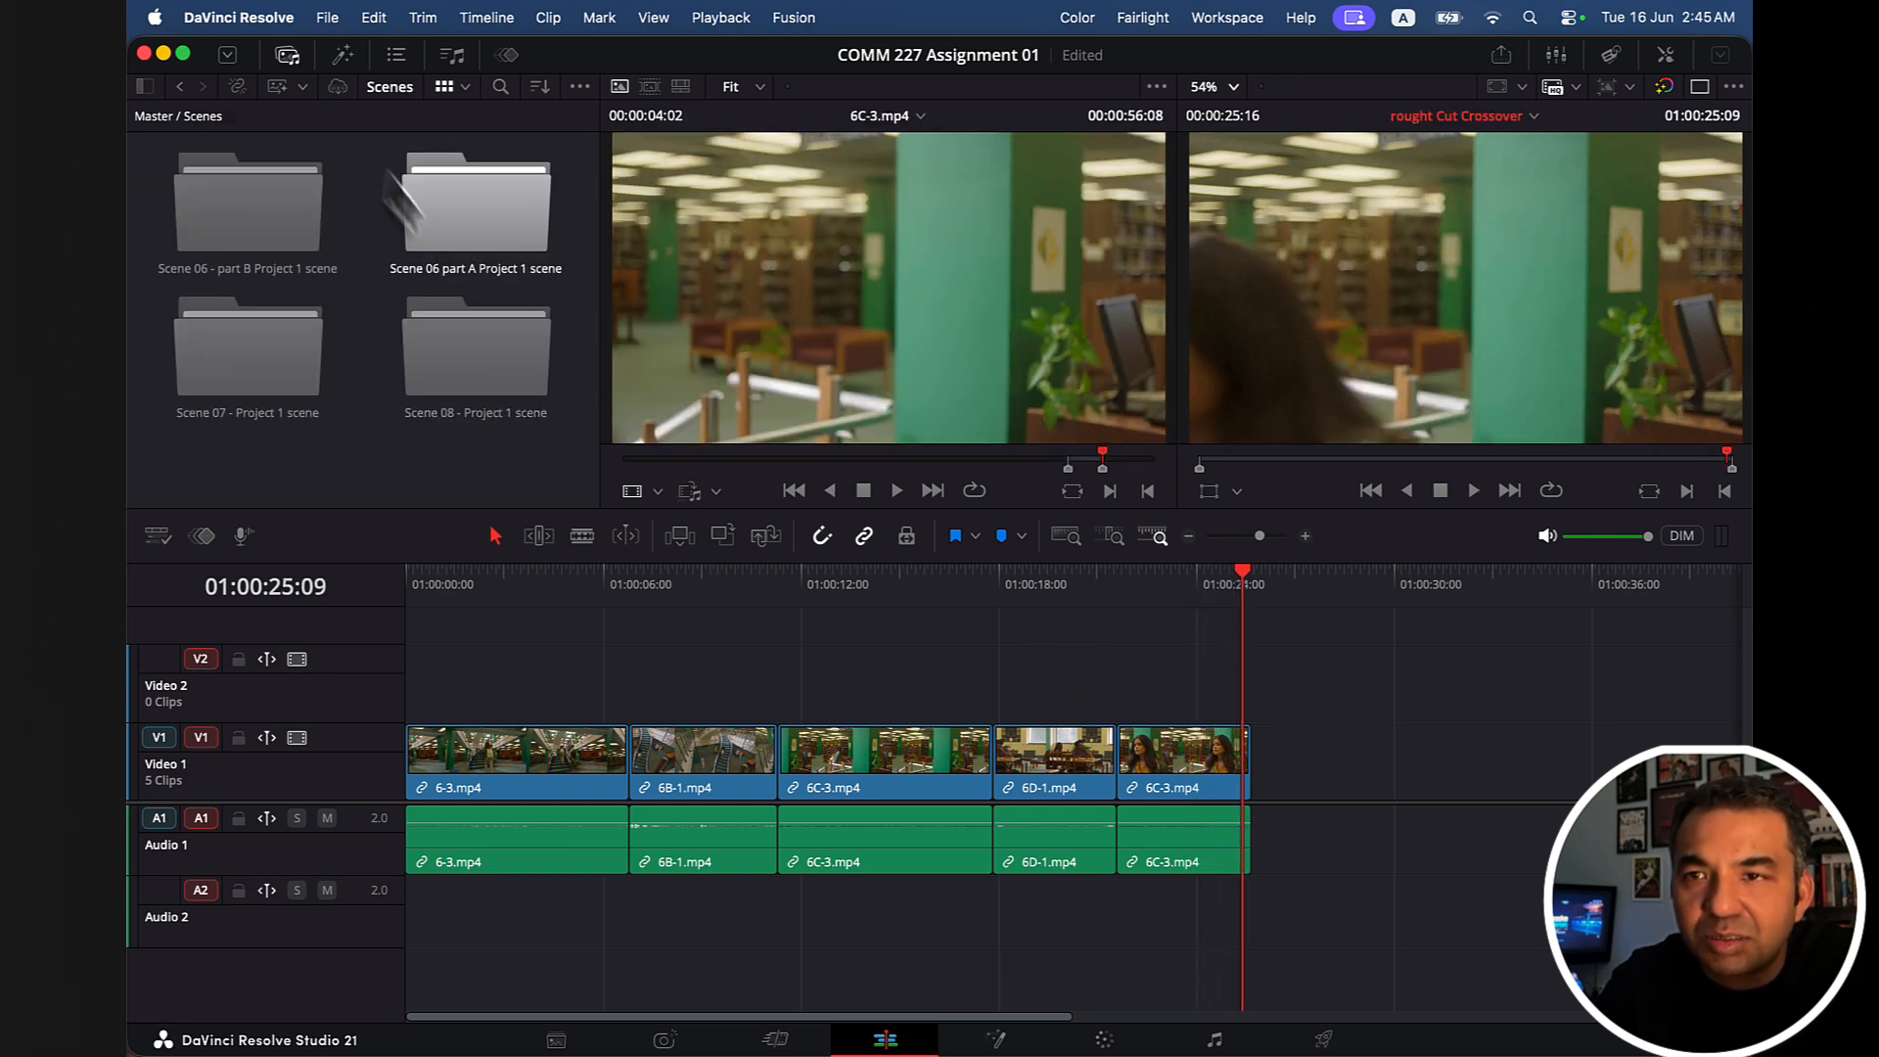
double_click(473, 223)
scroll(453, 331, down, 2)
scroll(452, 330, down, 1)
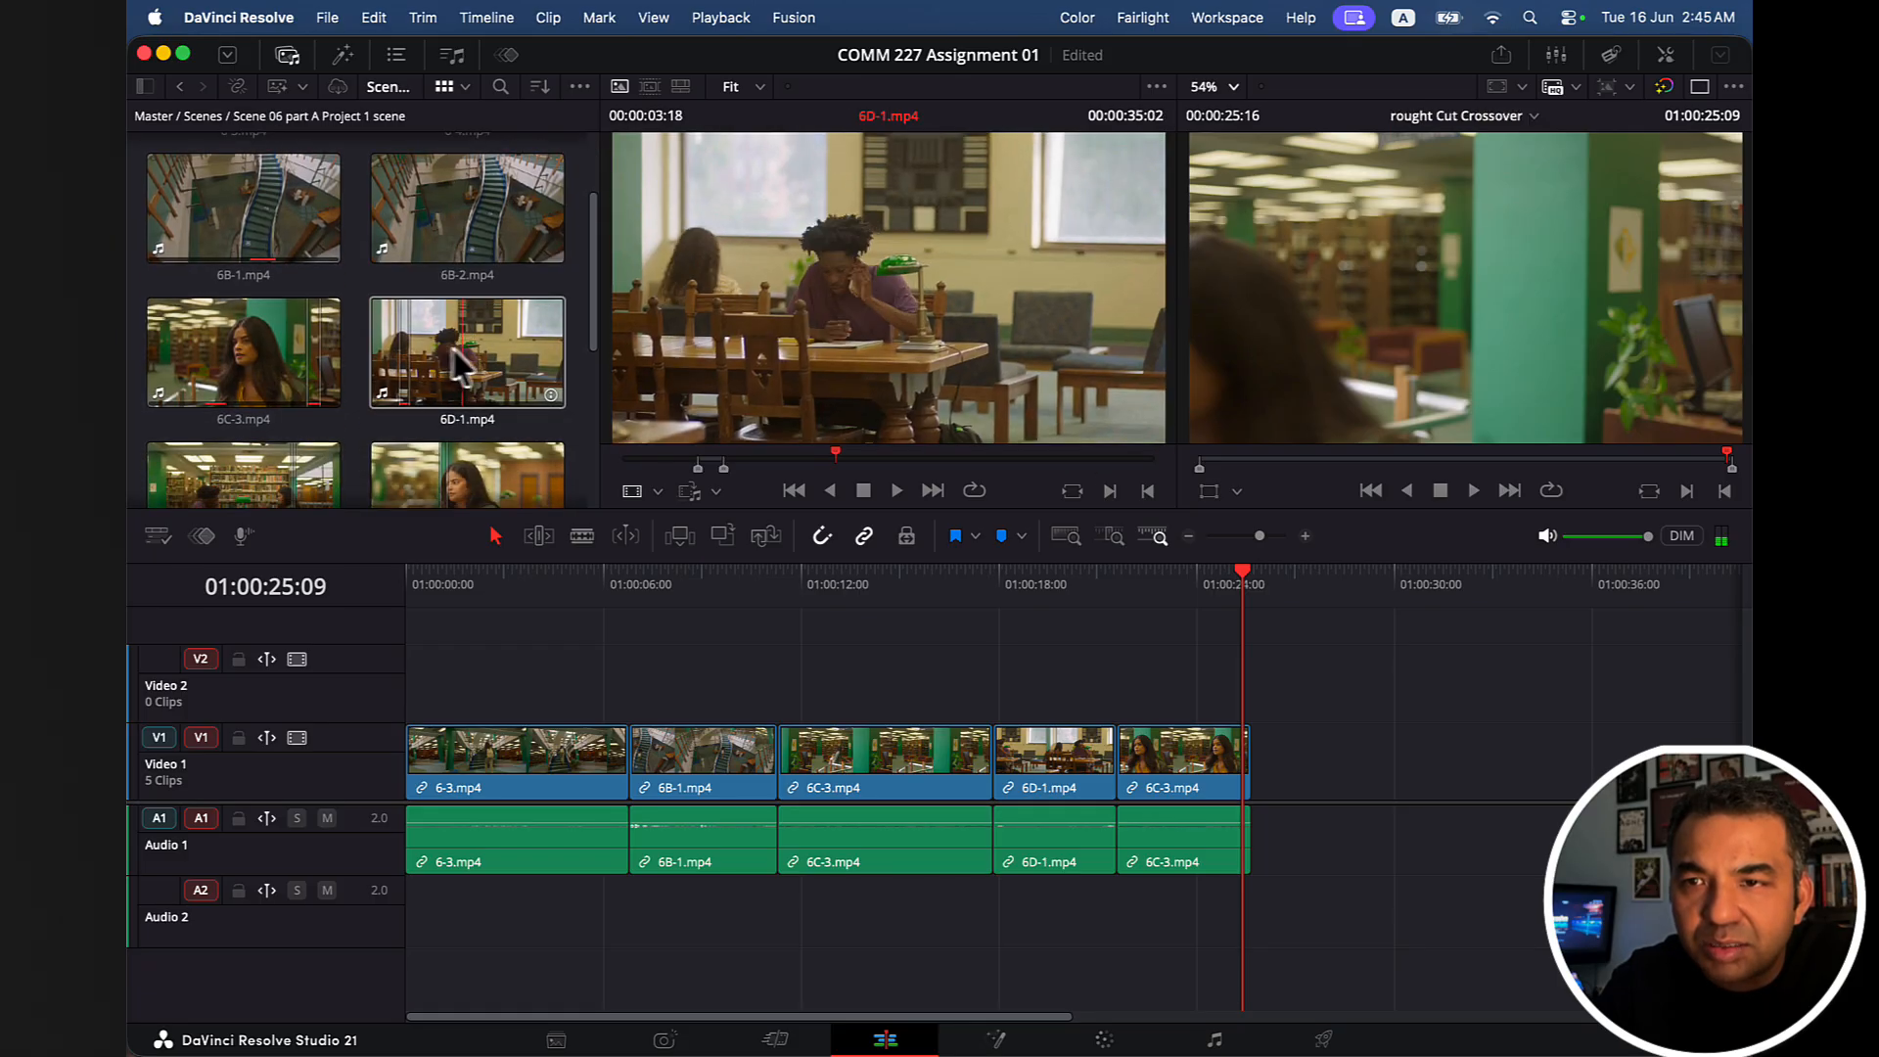
click(456, 349)
drag(828, 455, 880, 457)
key(space)
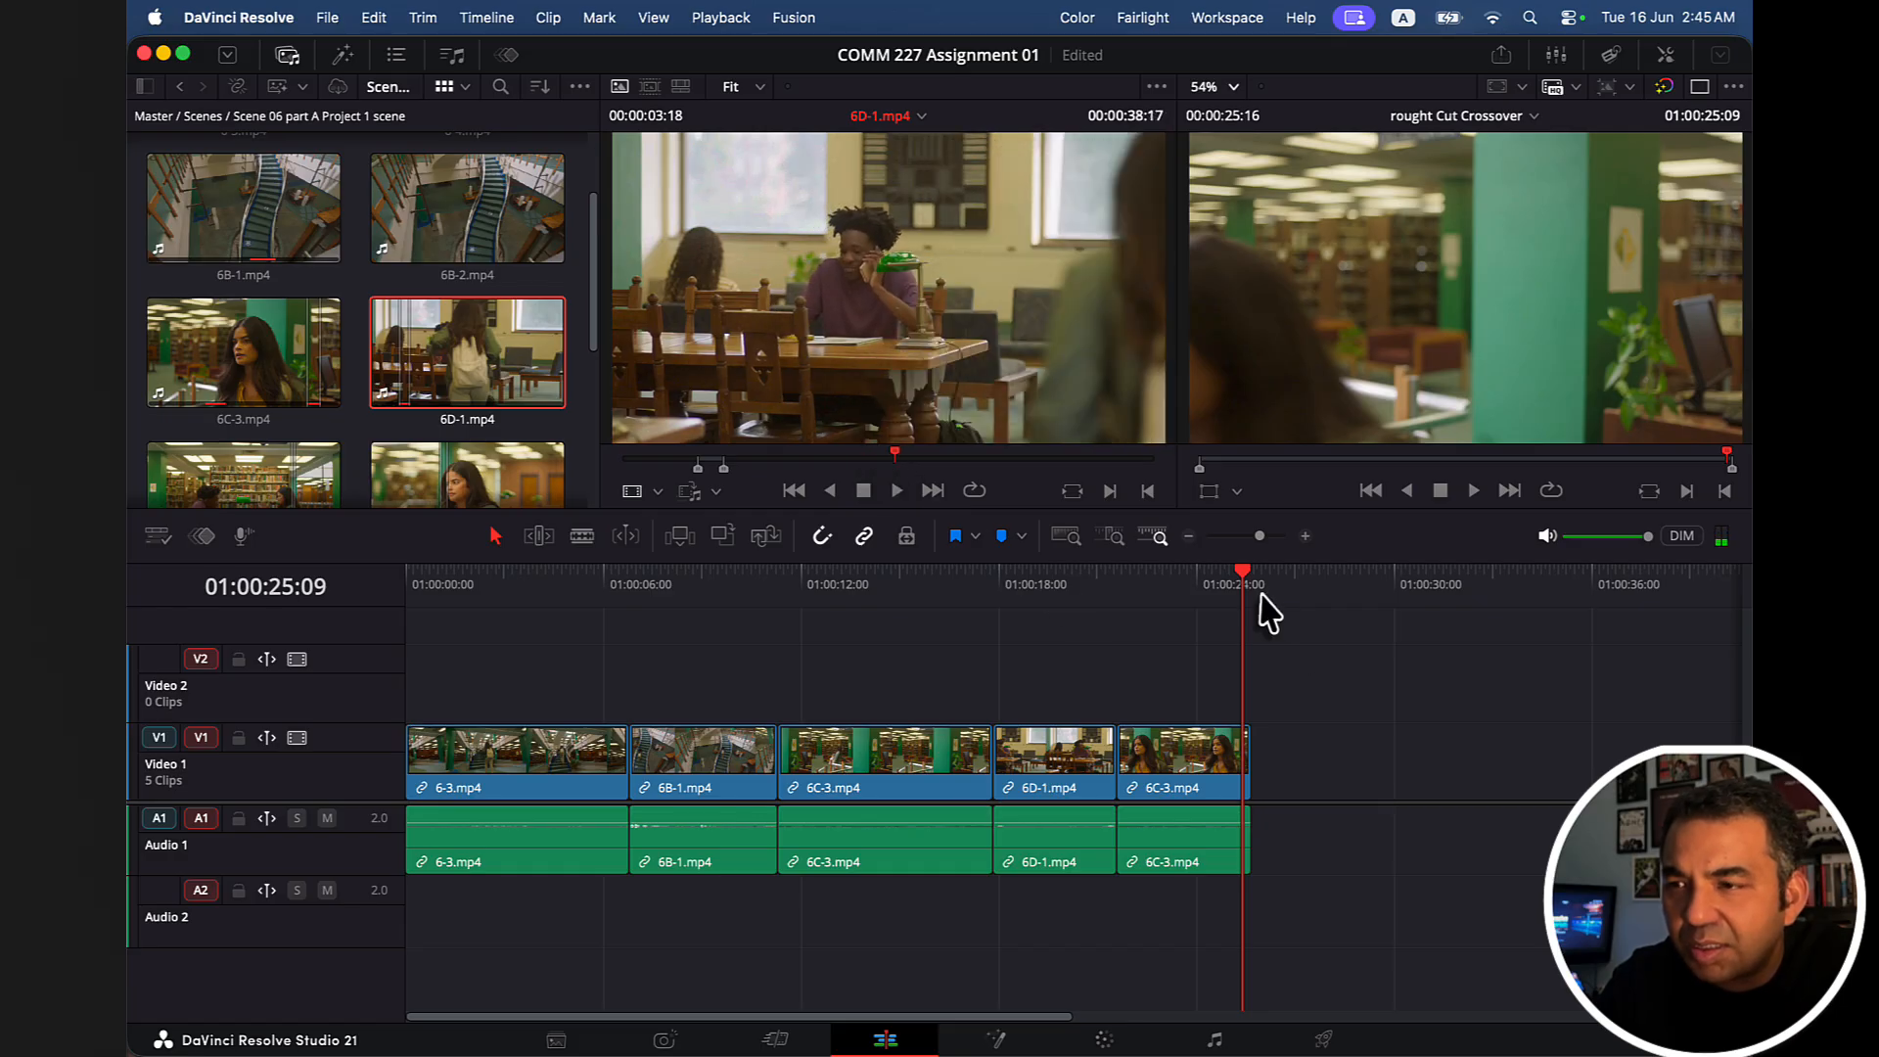
Park the timeline playhead at the end of the last clip and mark the in point of 6D-1.mp4 at 00:00:38:06.
mouse_move(1235, 587)
mouse_down()
mouse_move(1218, 580)
mouse_move(1248, 587)
mouse_up()
click(947, 345)
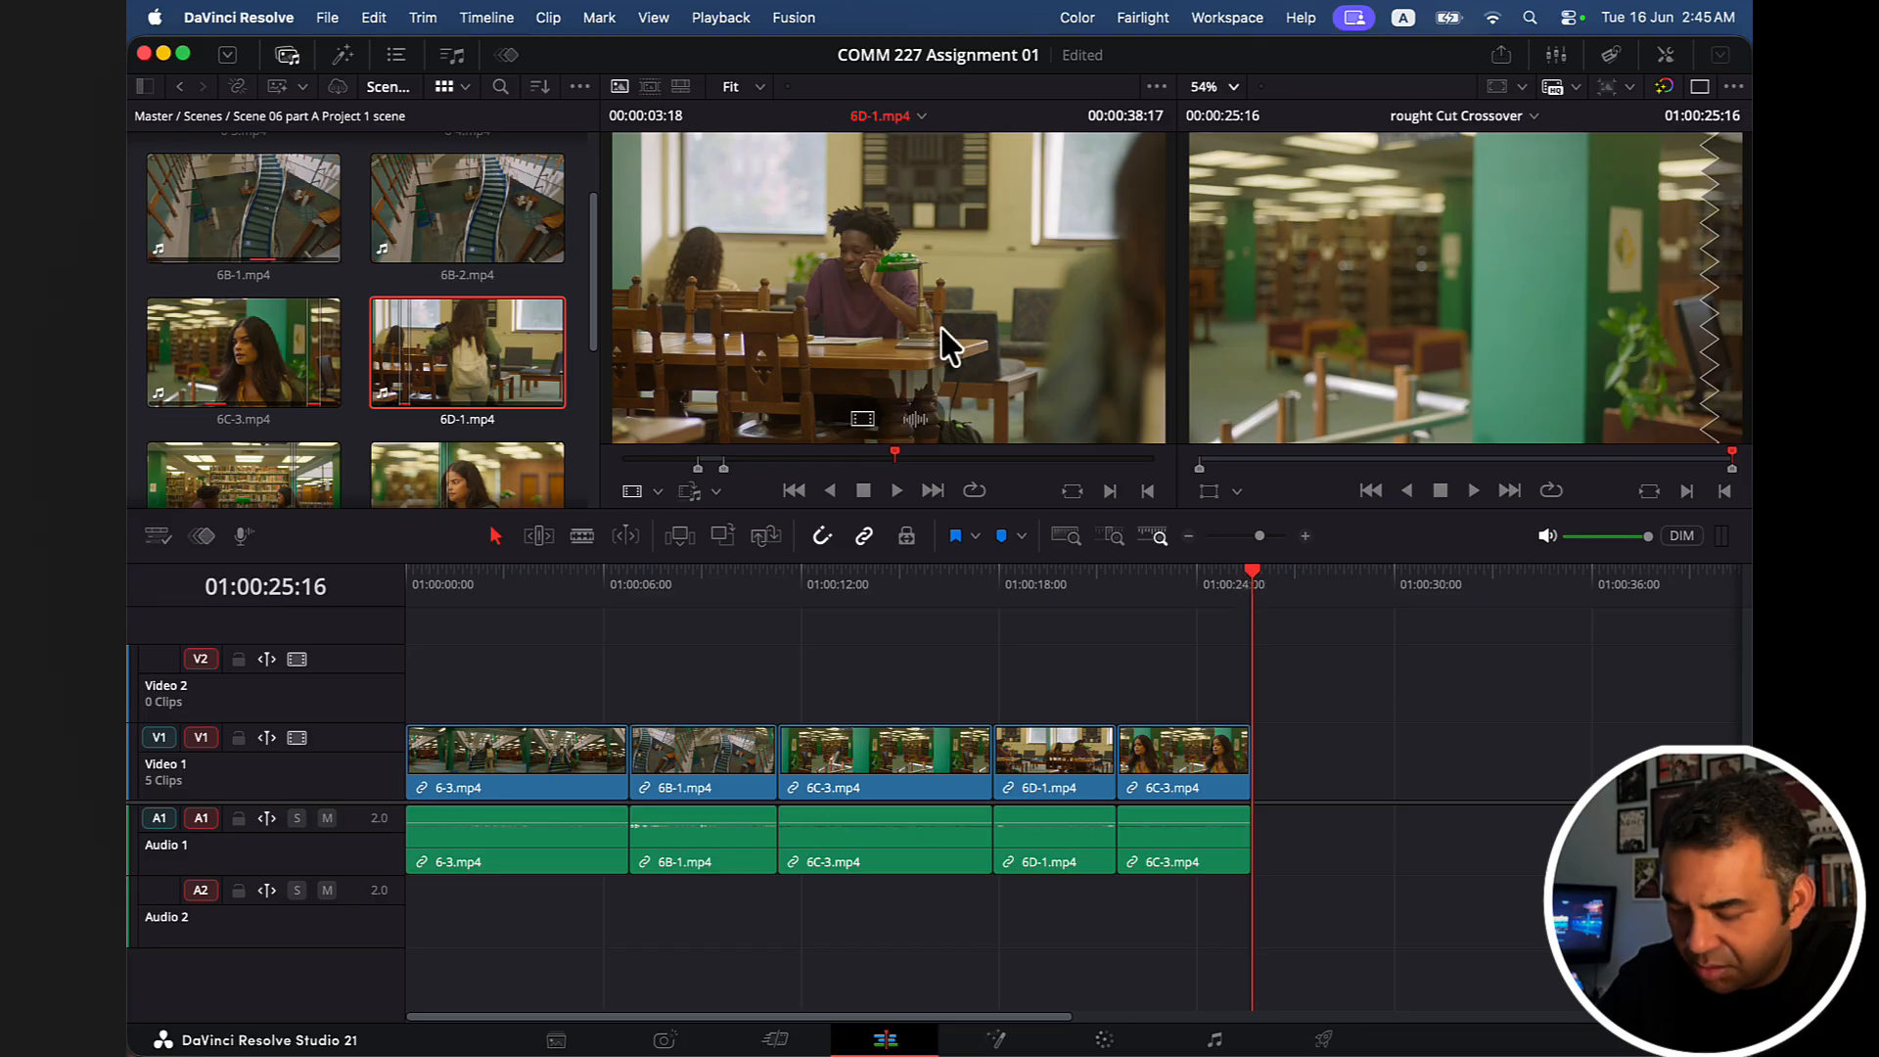
key(Left)
key(Left)
key(Left)
key(Left)
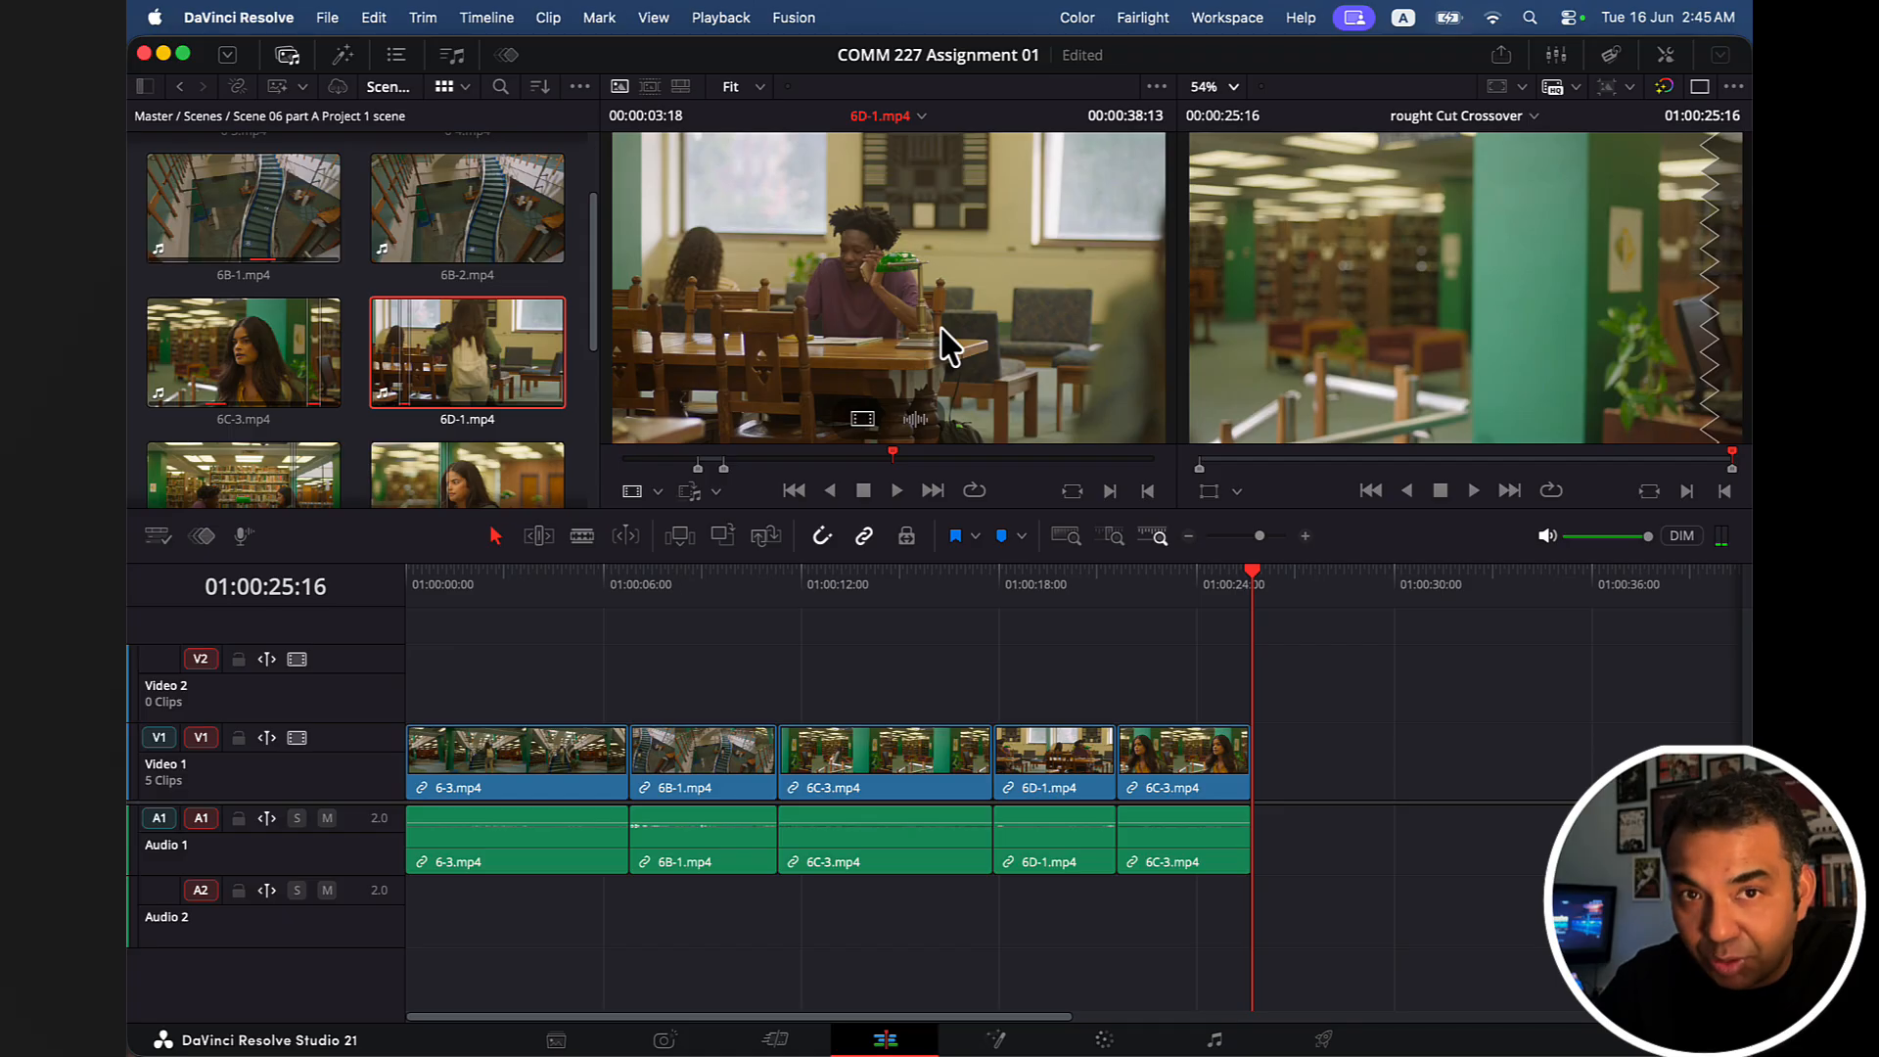
key(Left)
key(Left)
key(Left)
key(Left)
key(Left)
key(Left)
key(Left)
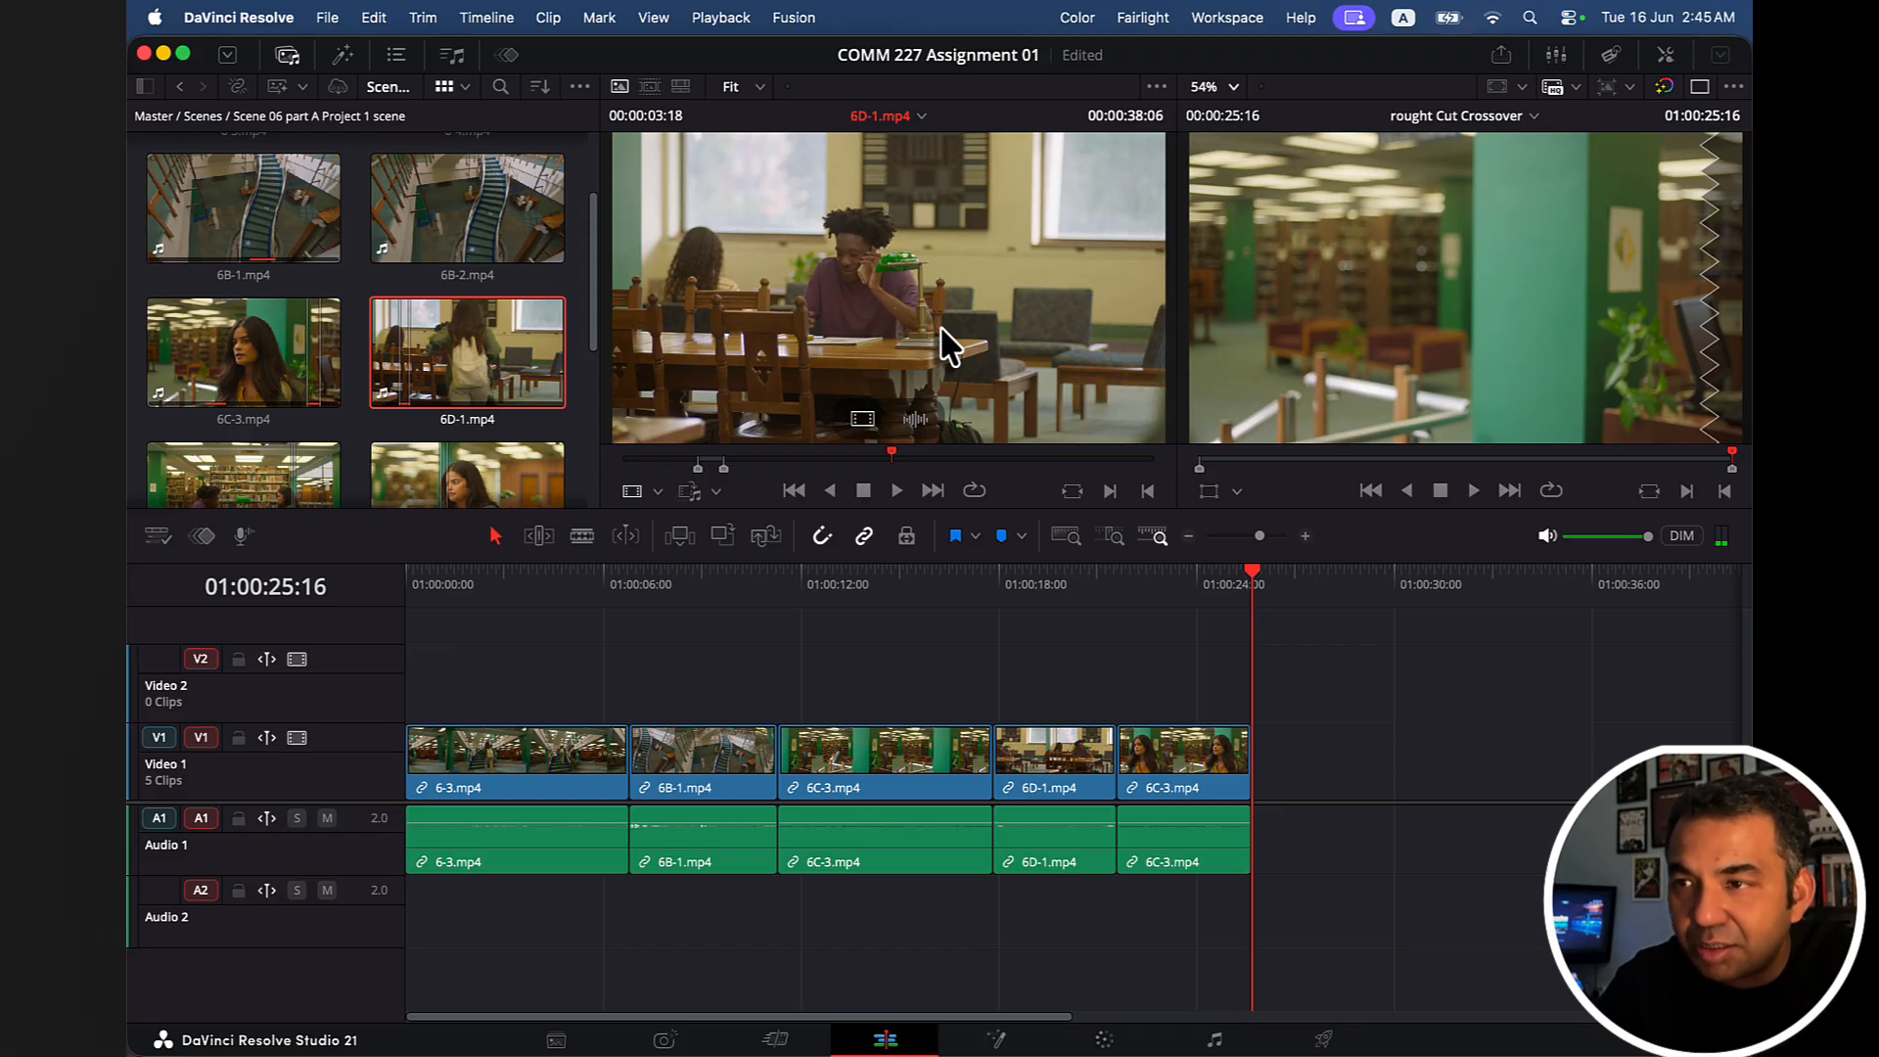
key(i)
Mark the out point of 6D-1.mp4 at 00:00:43:07, as the woman takes off her backpack.
key(space)
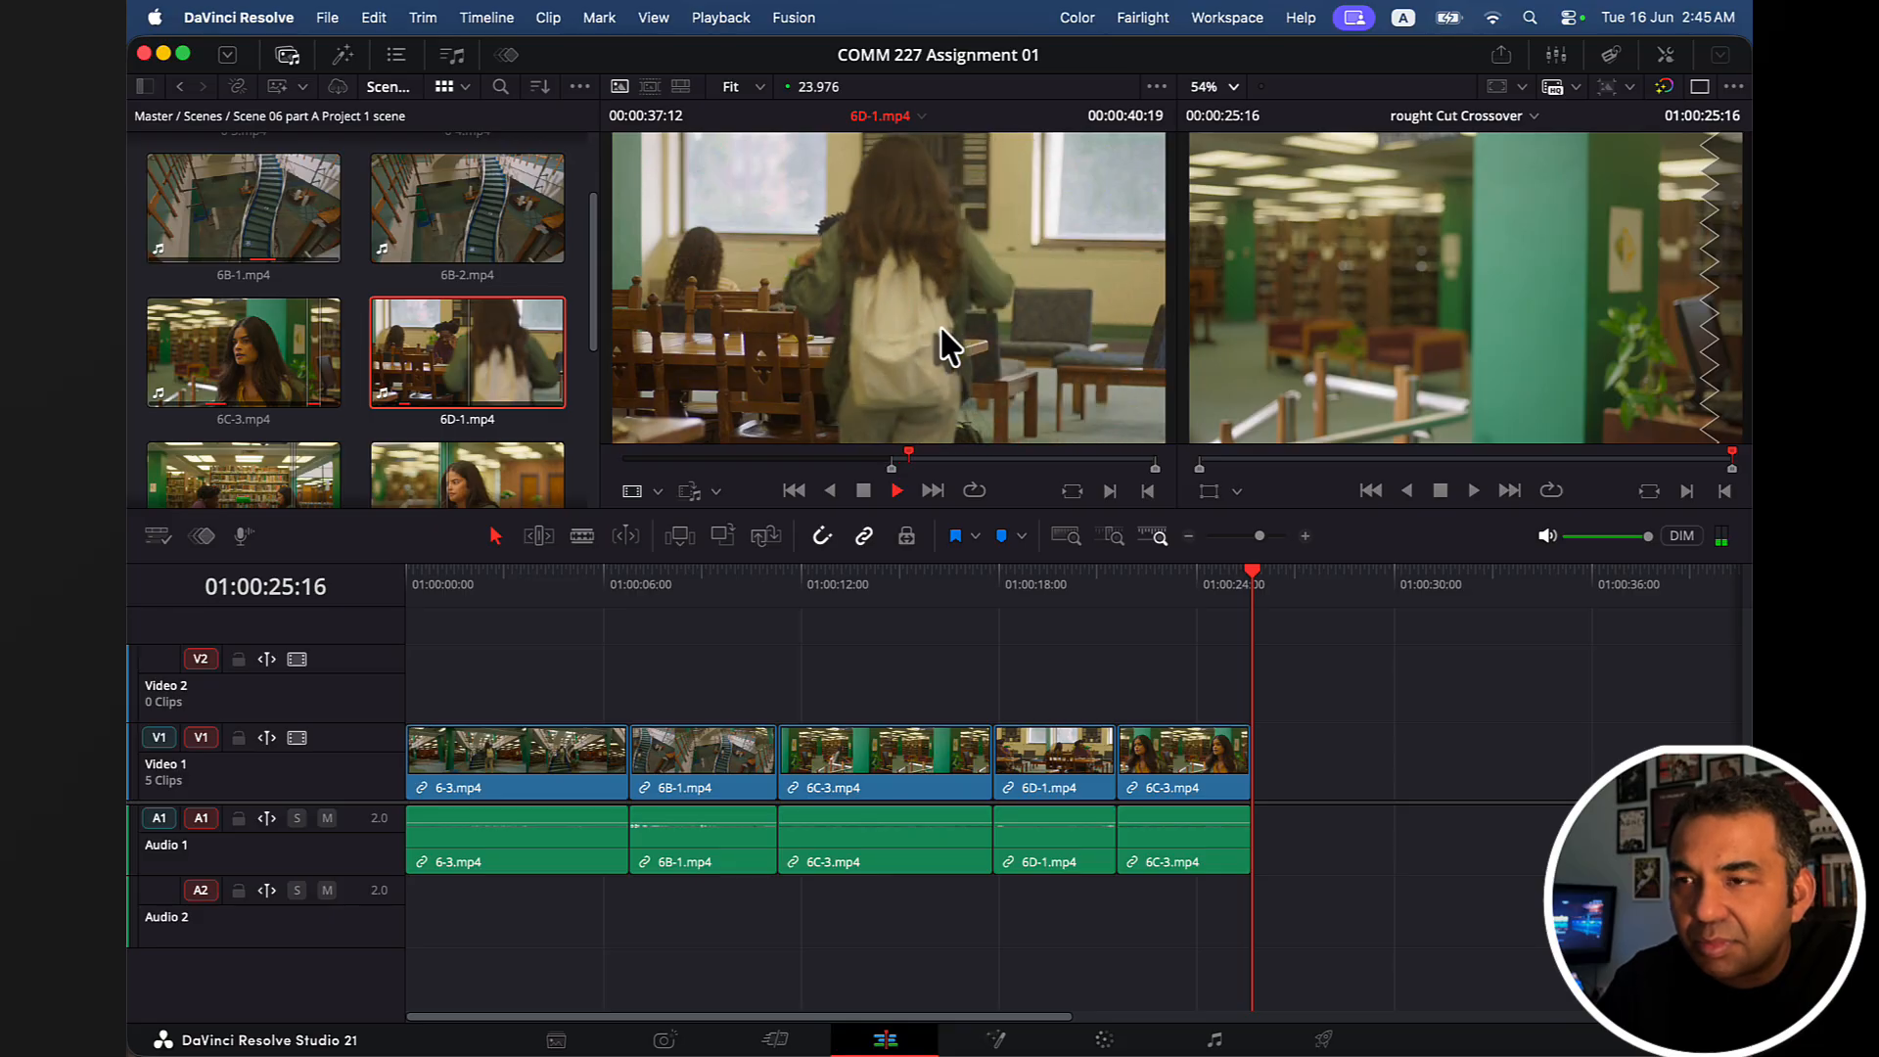
key(space)
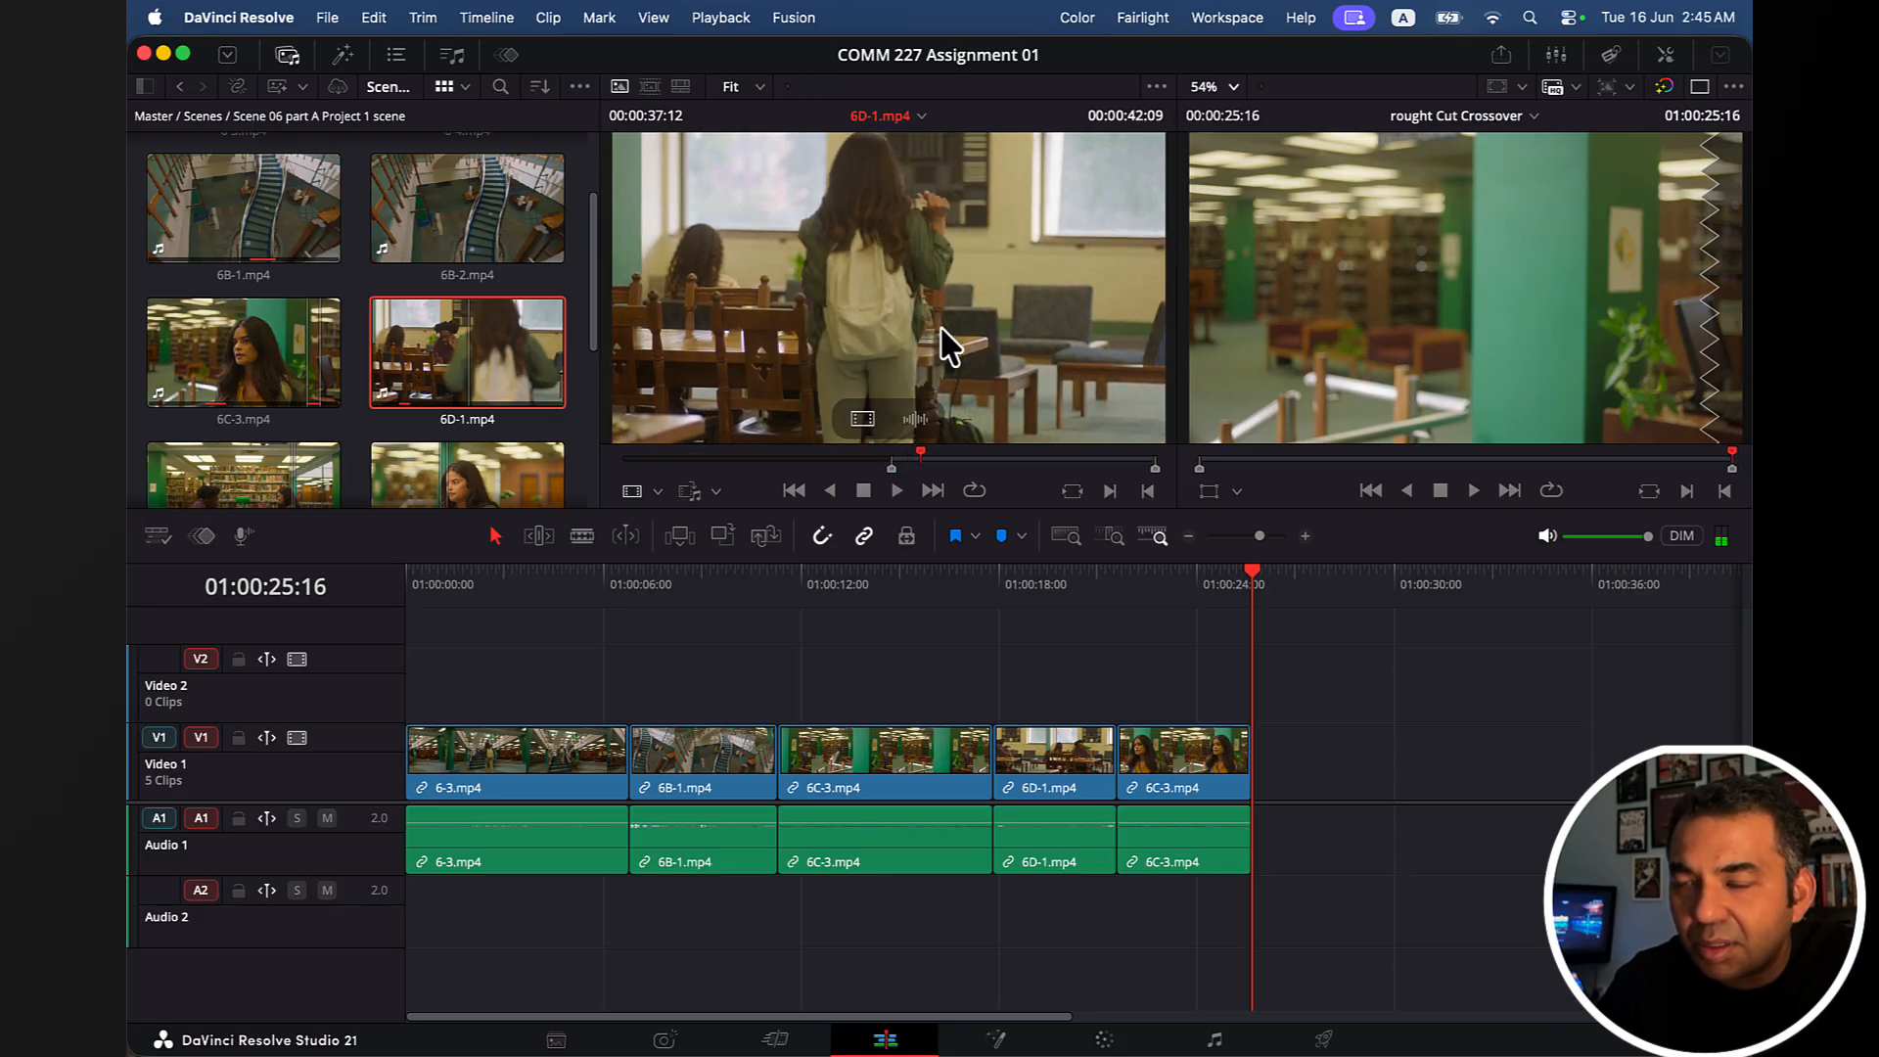
key(Right)
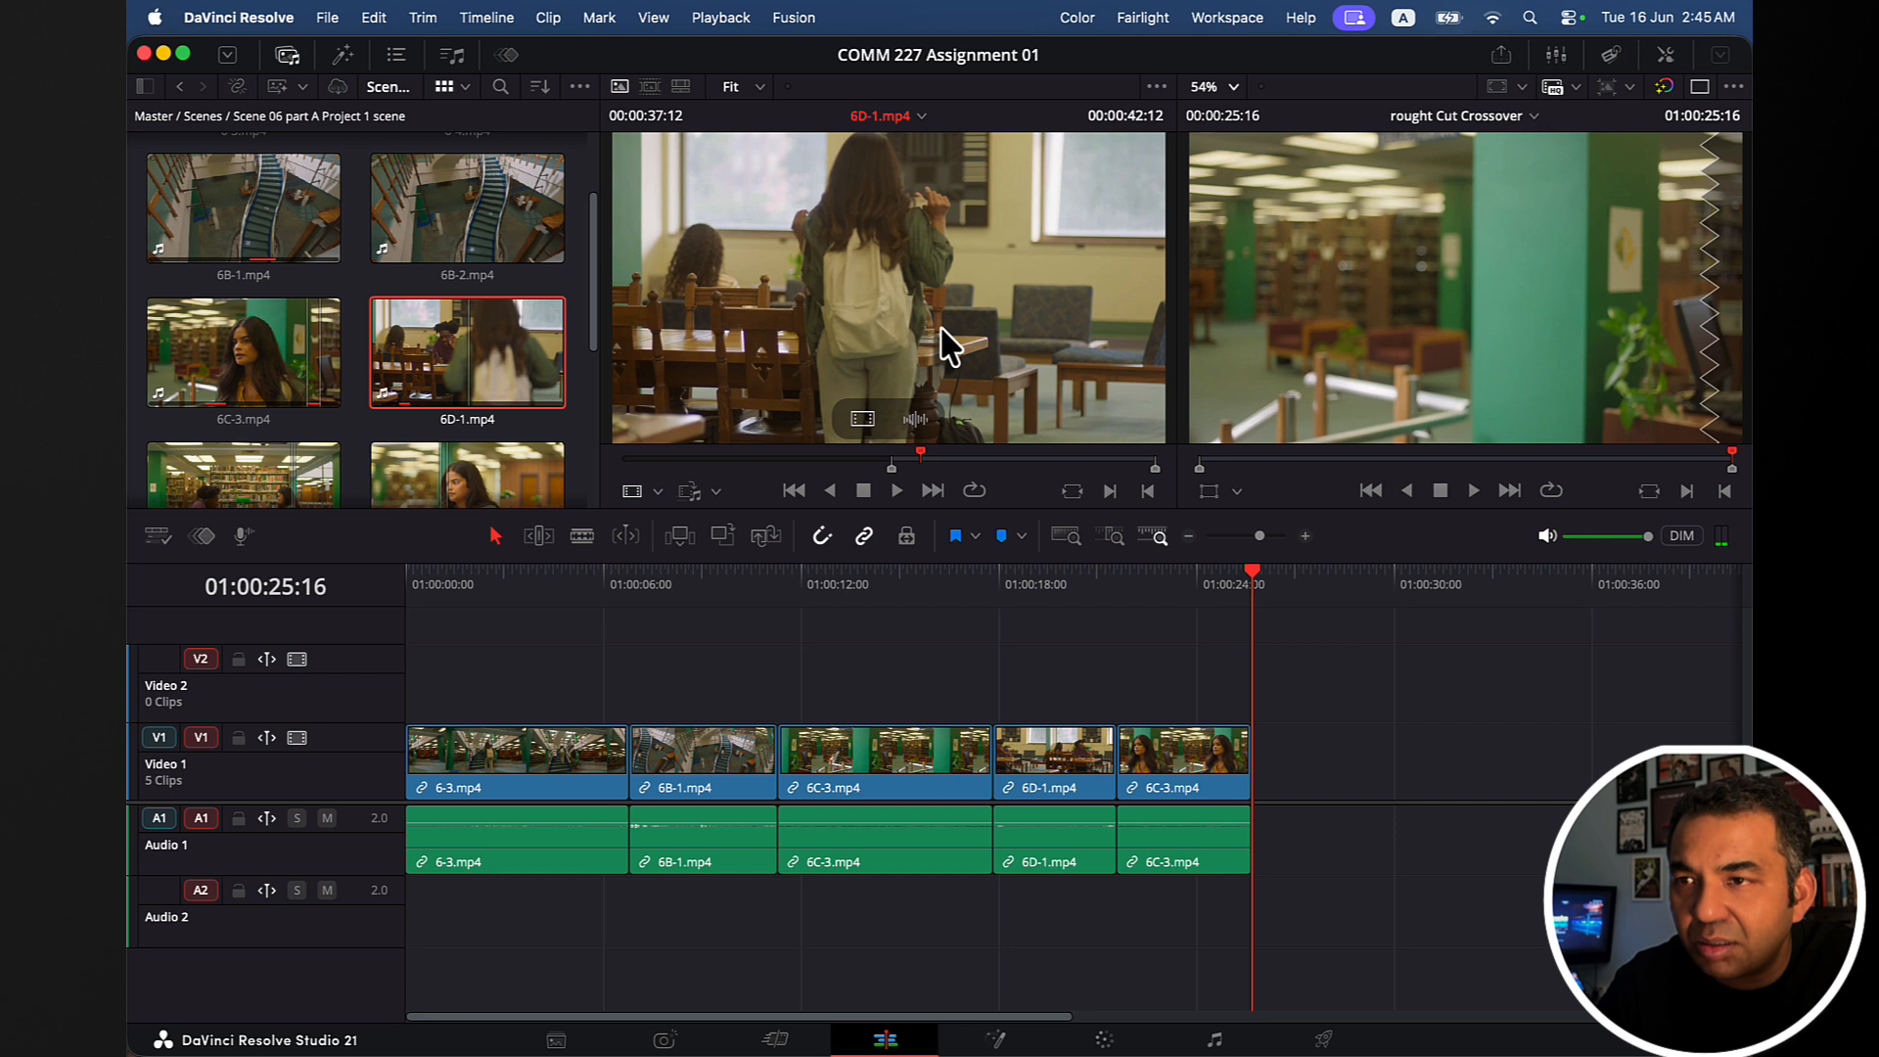
key(Right)
key(Right)
key(Right)
key(Right)
key(Right)
key(Right)
key(Right)
key(Right)
key(Right)
key(Right)
key(Right)
key(Right)
key(Right)
key(Right)
key(Right)
key(Right)
key(Right)
key(Right)
key(Right)
key(Right)
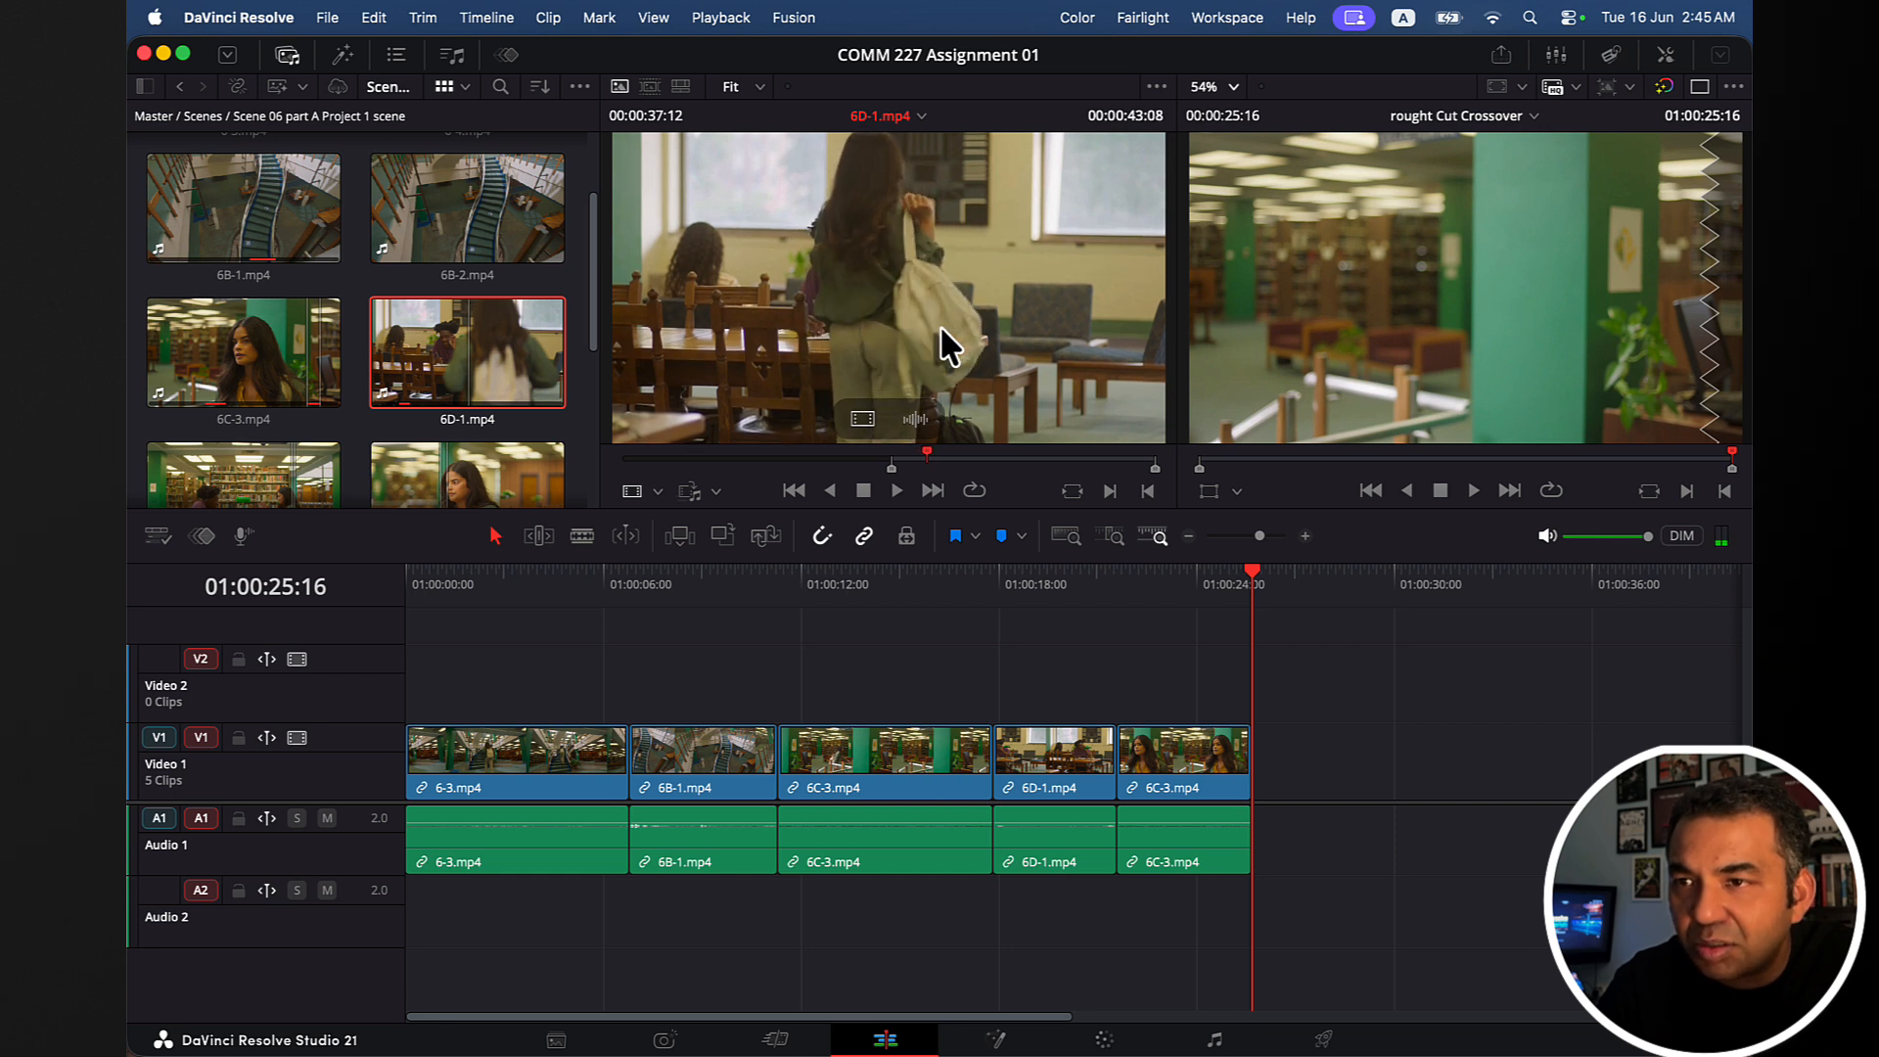
key(Right)
key(Right)
key(Right)
key(Right)
key(Right)
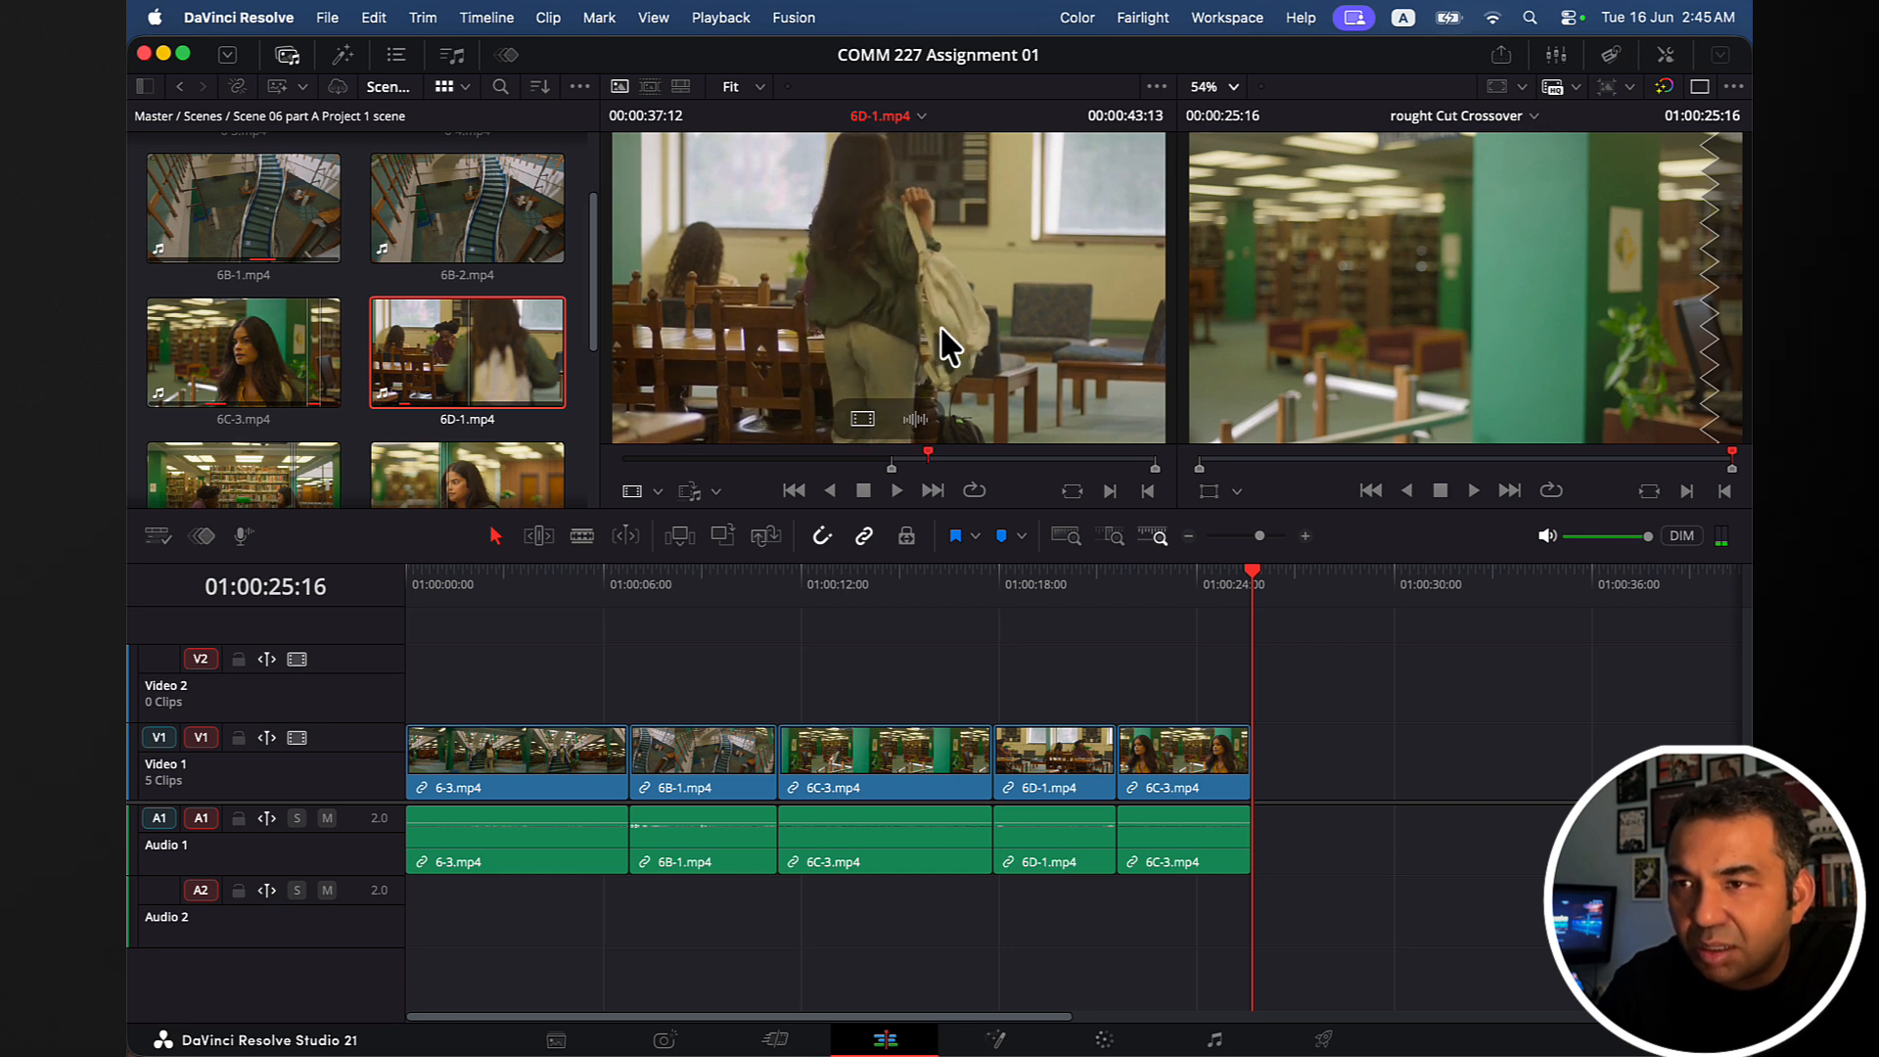
key(Right)
key(Right)
key(Right)
key(Right)
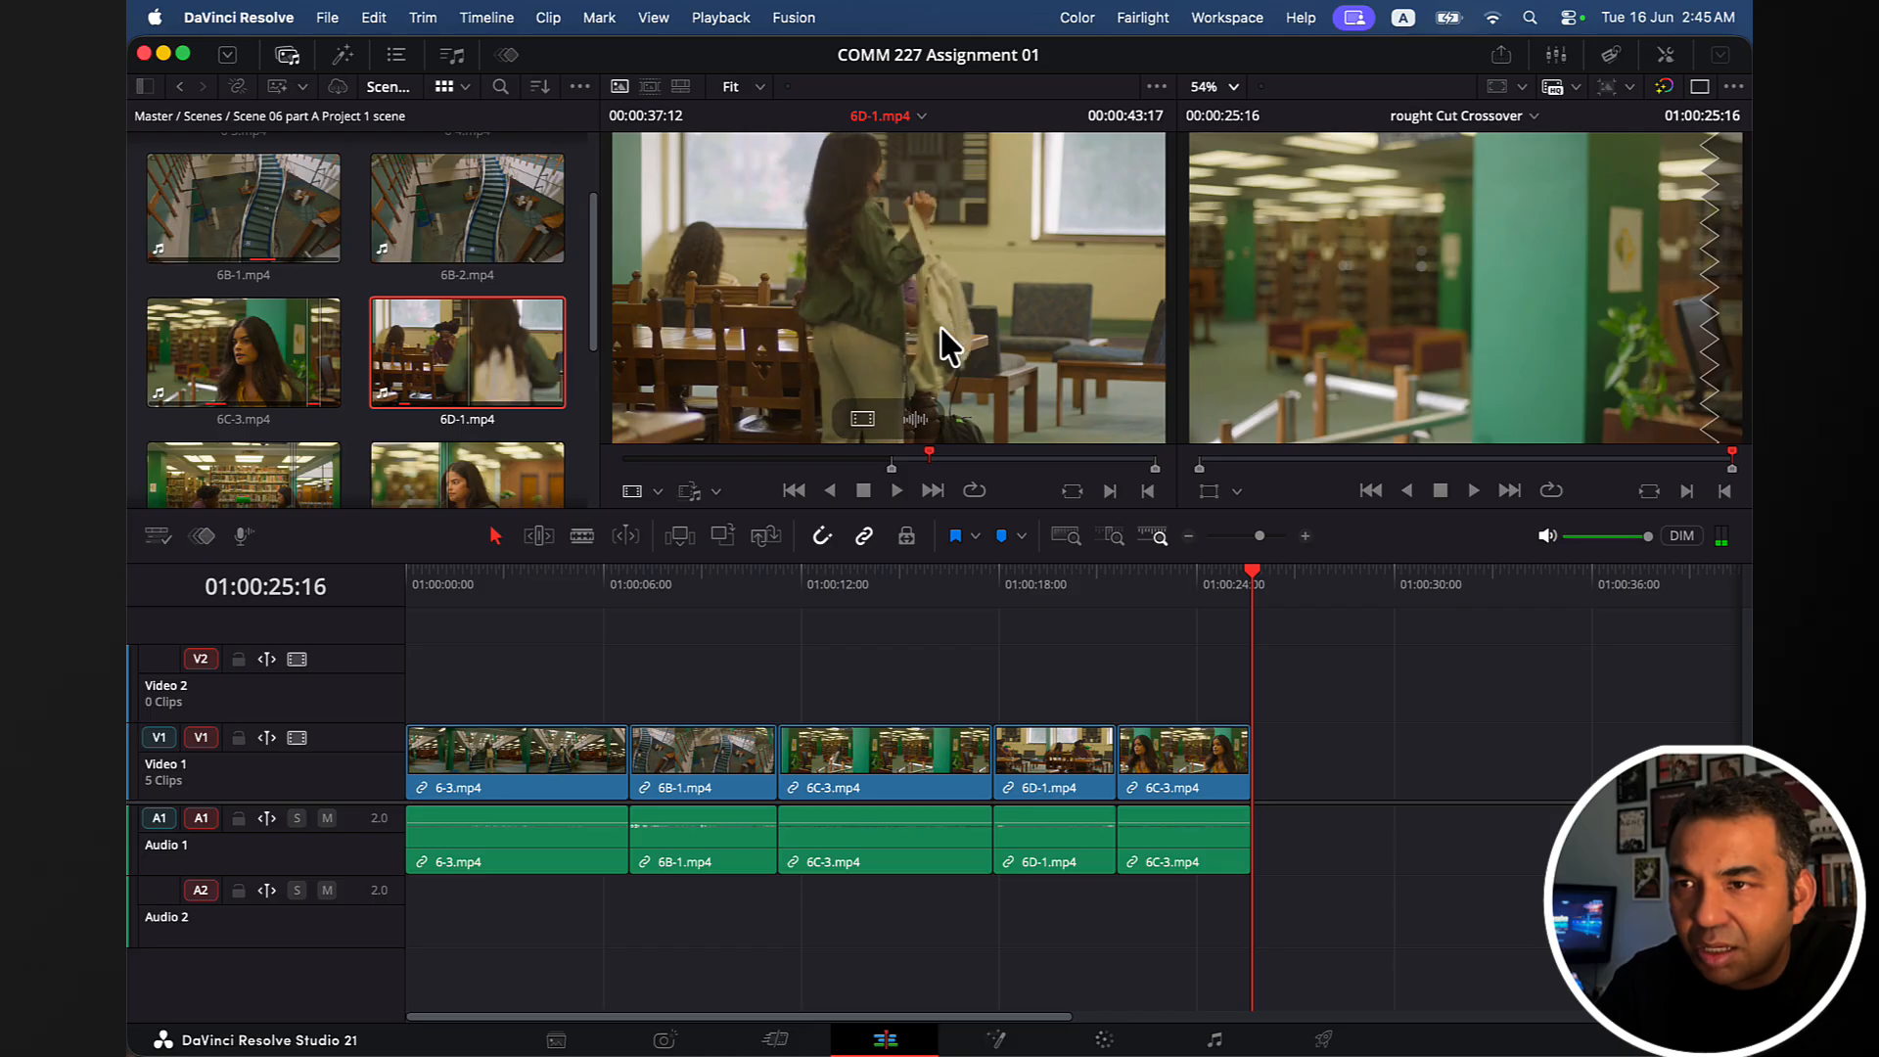
key(Left)
key(Left)
key(Left)
key(Left)
key(Left)
key(Left)
key(Left)
key(Left)
key(Left)
key(Left)
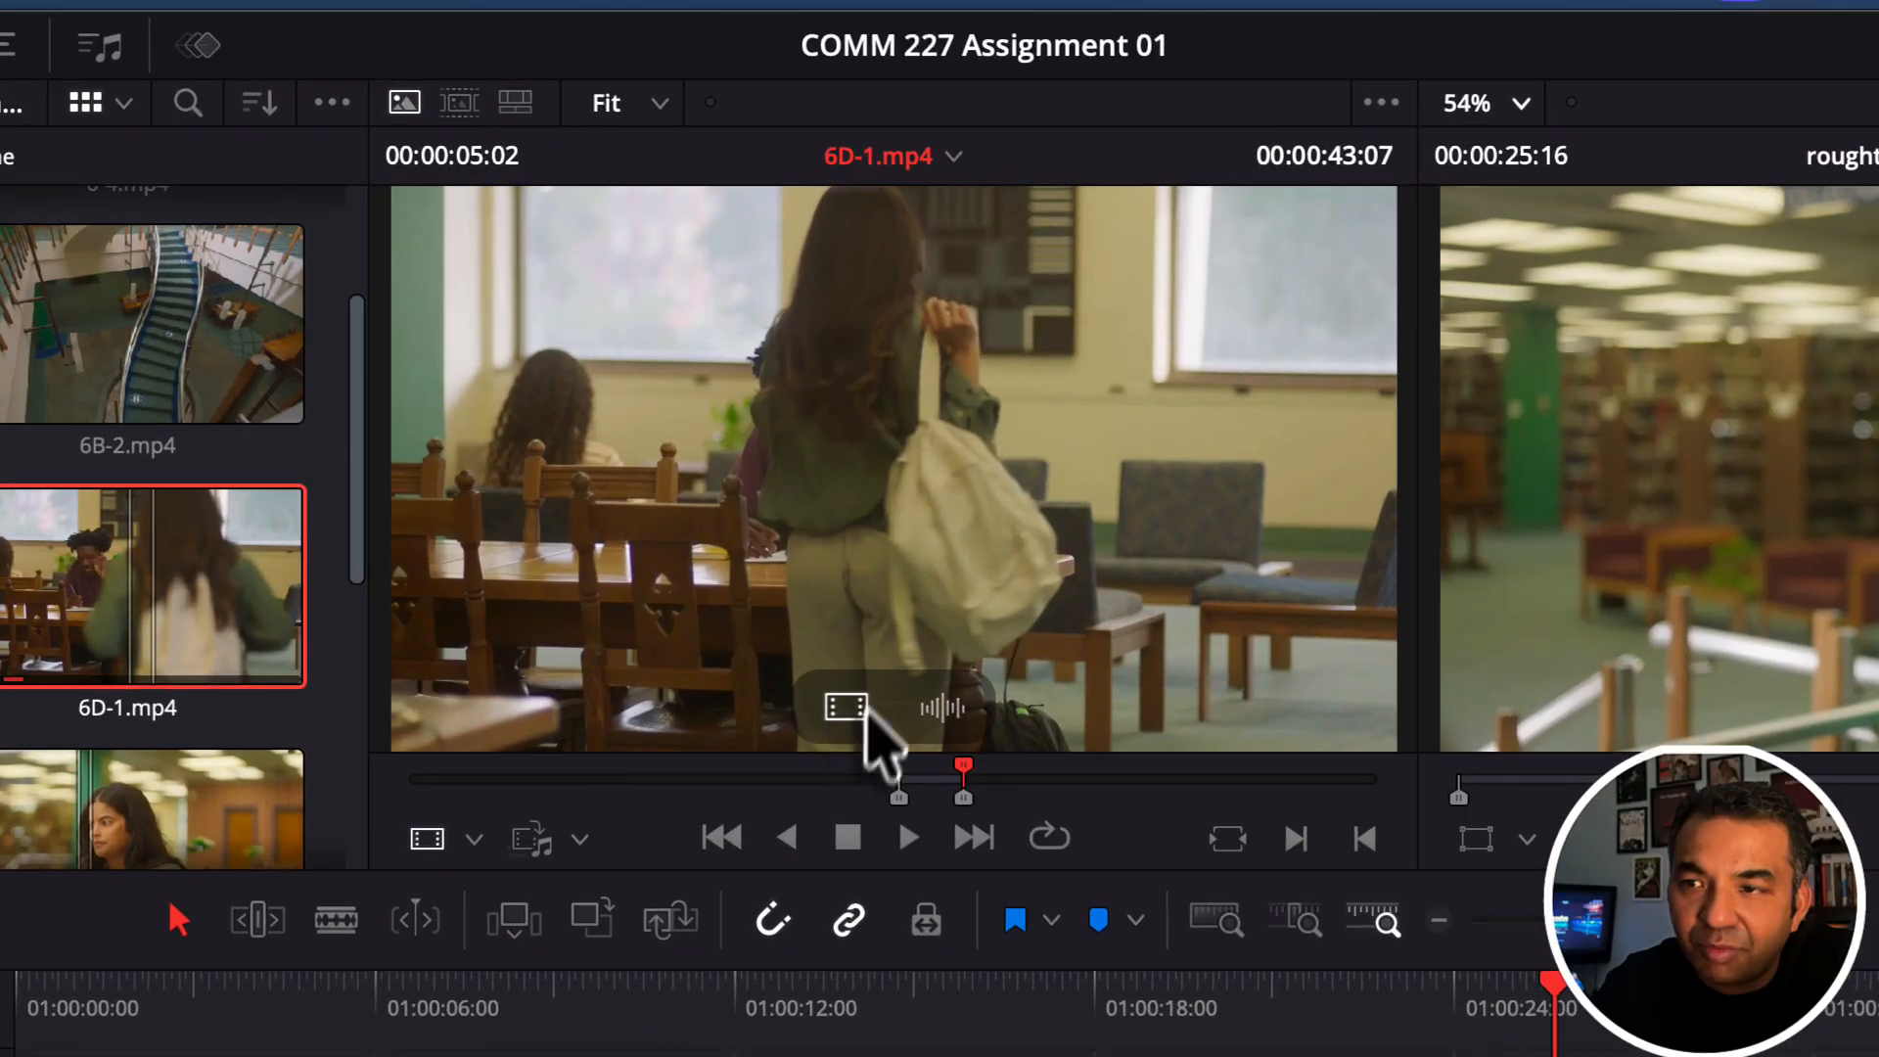
drag(847, 706, 1671, 1056)
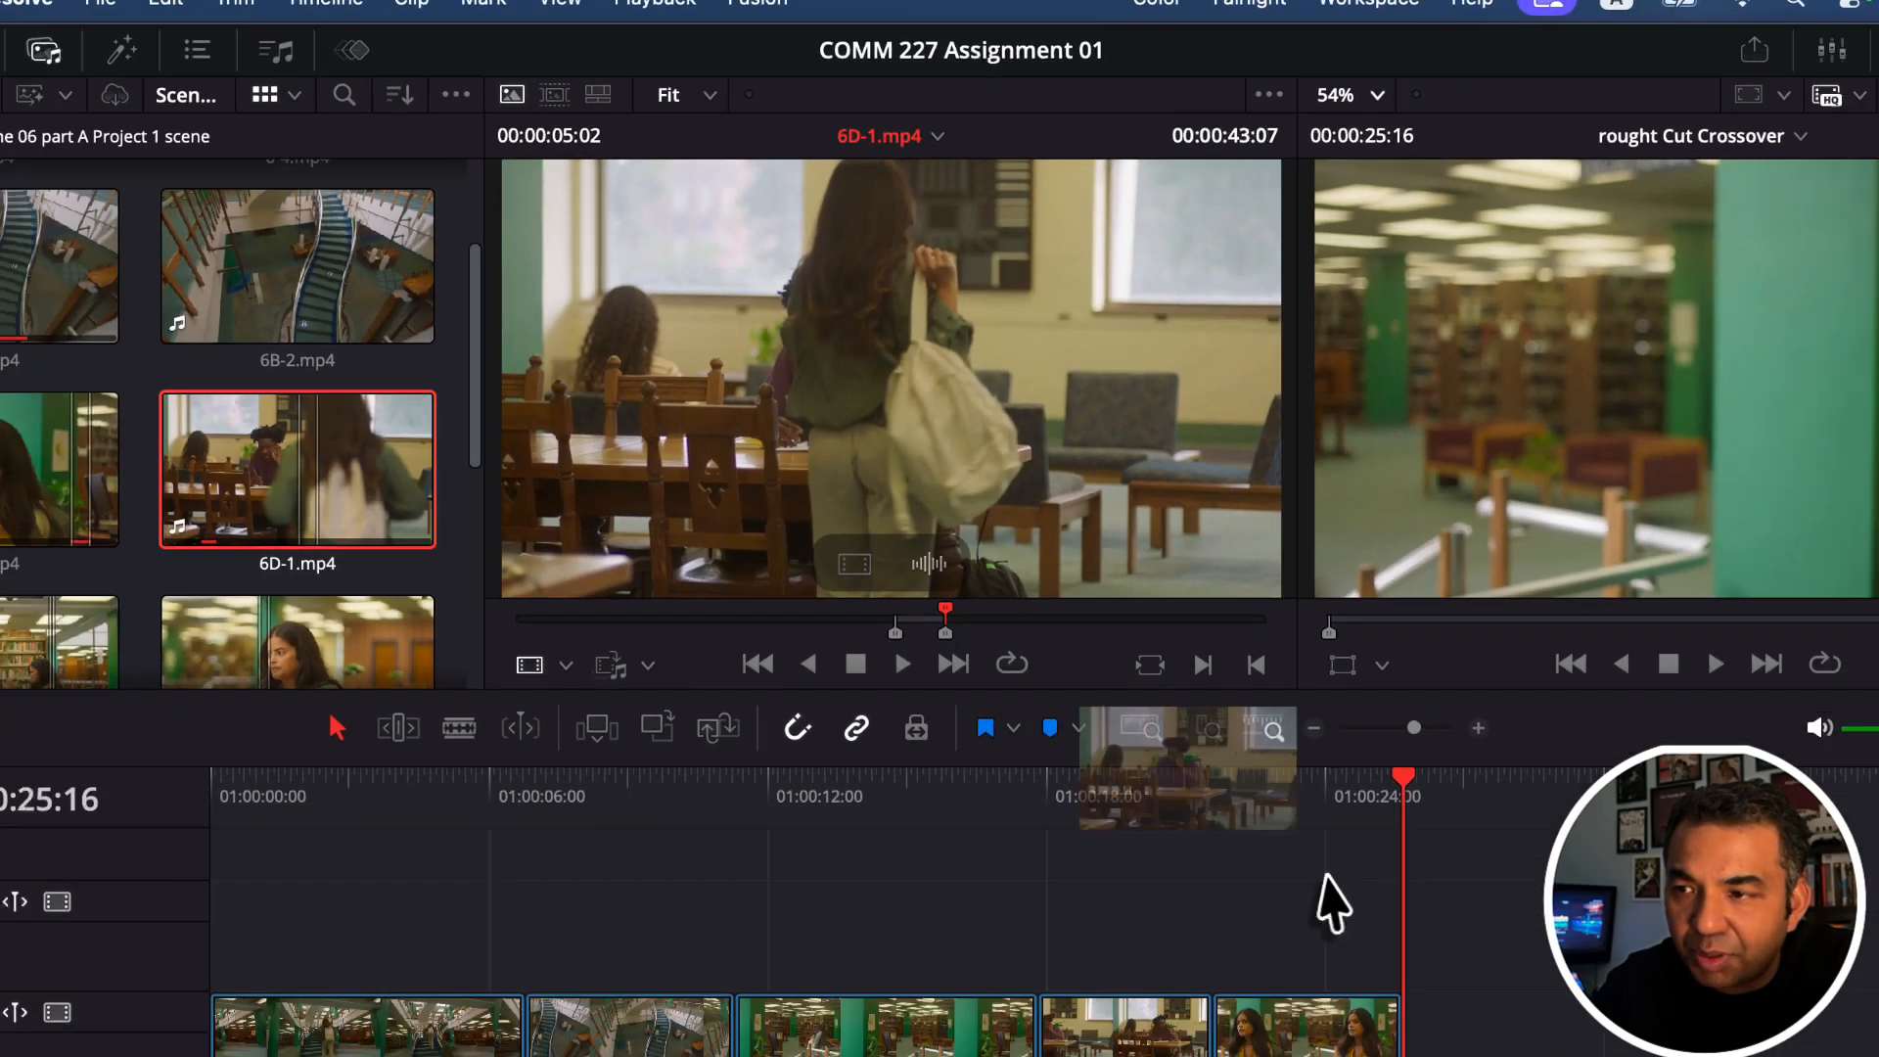
drag(1320, 773, 910, 328)
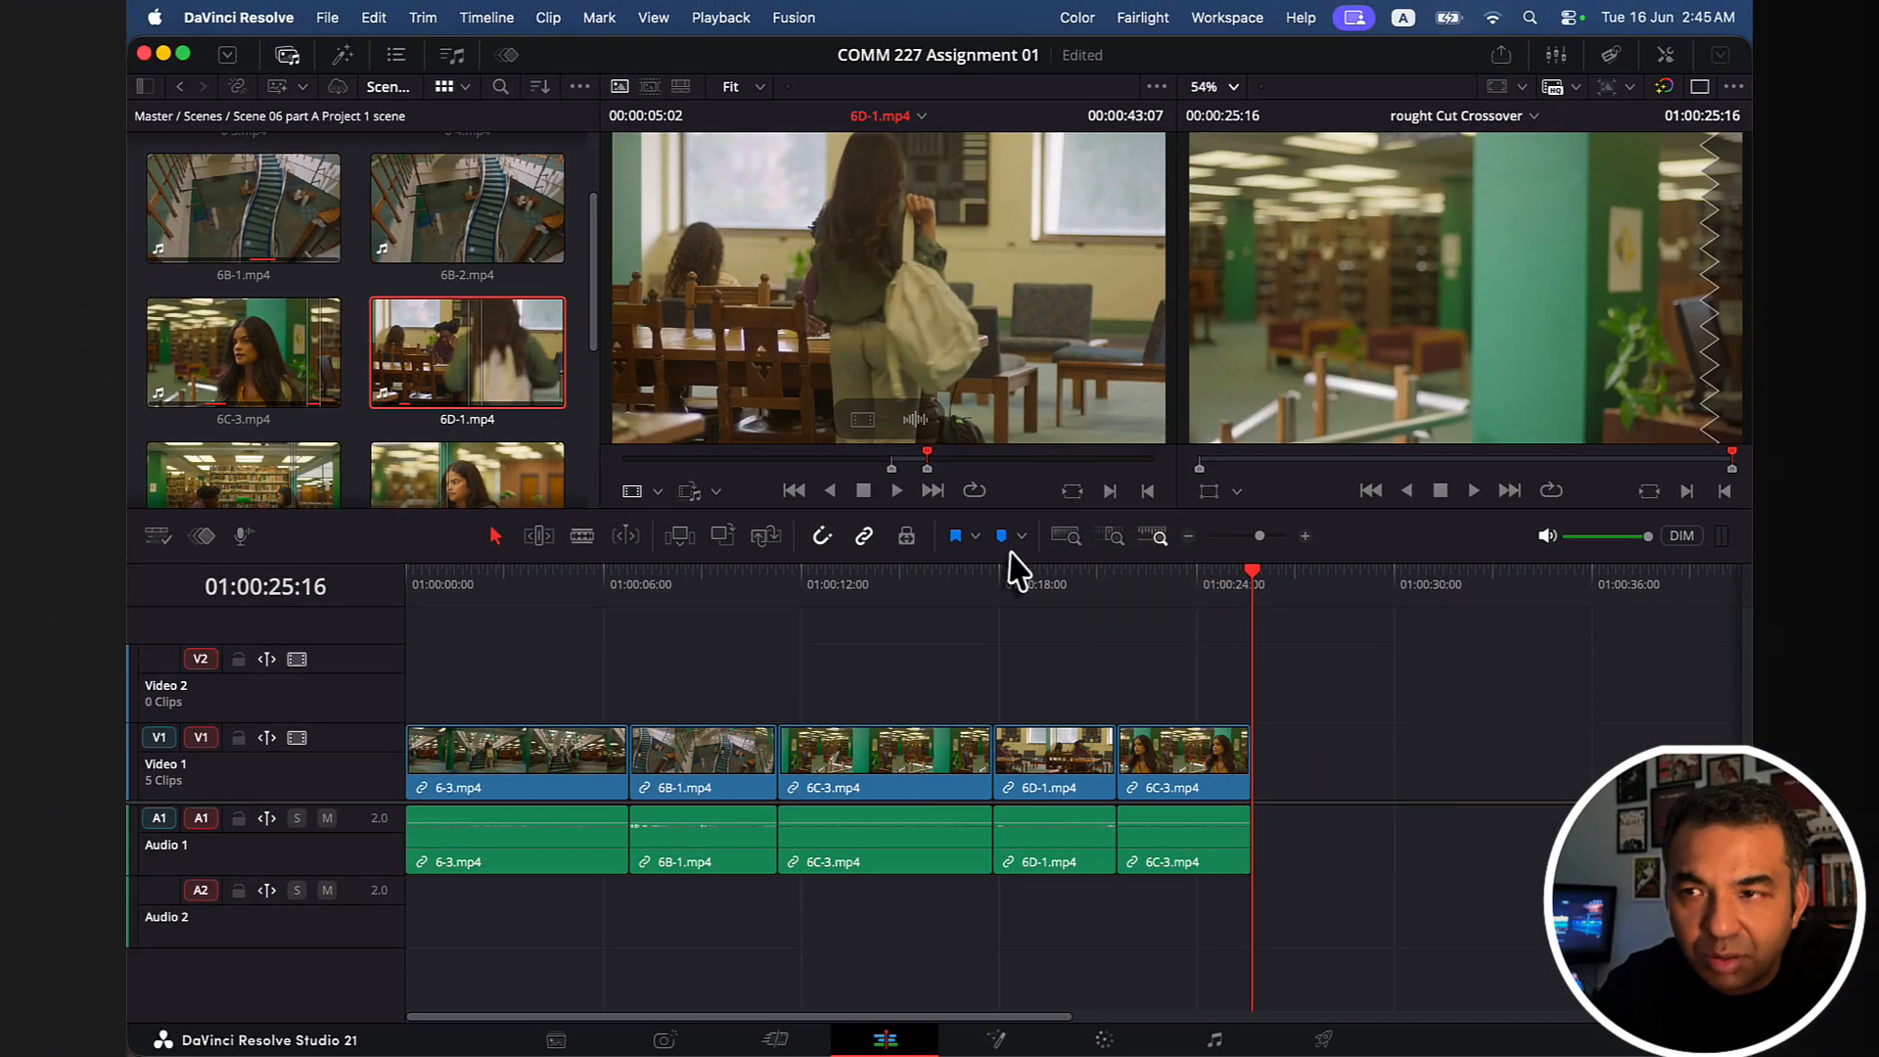
drag(1165, 622, 937, 320)
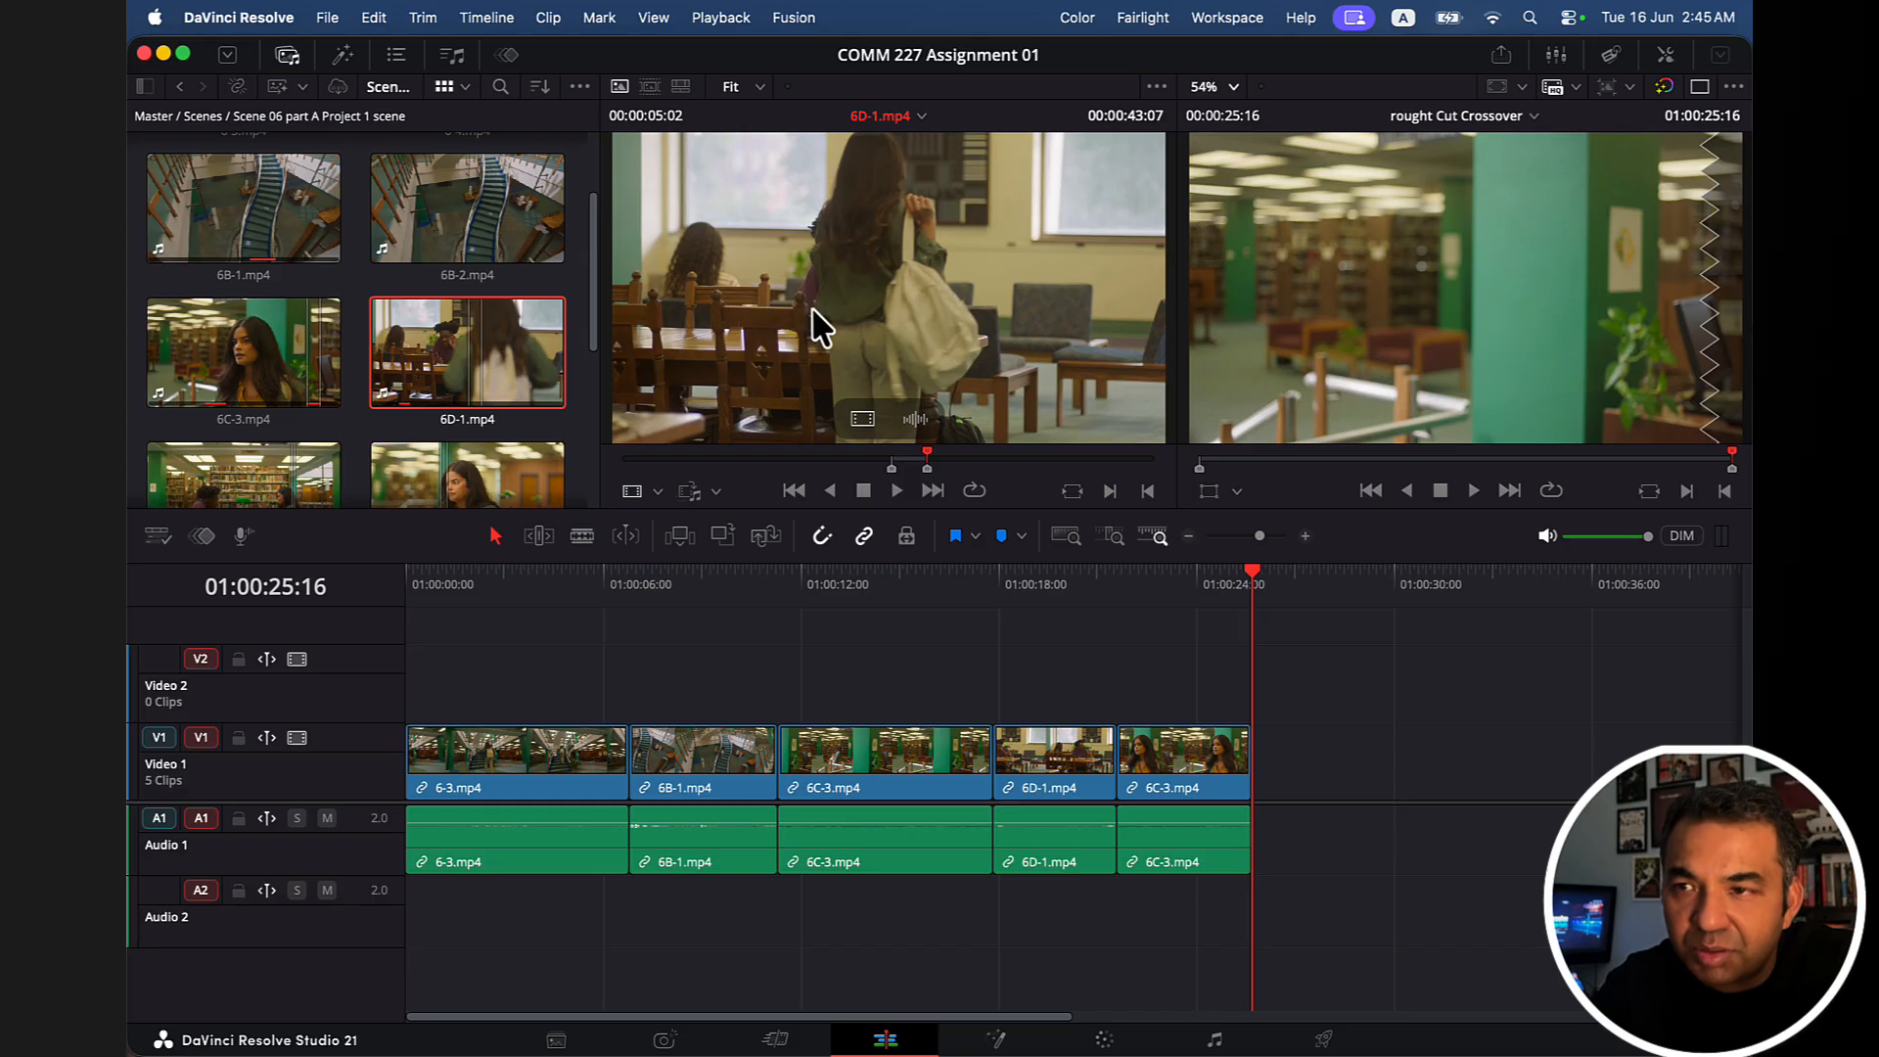
Place the marked range of 6D-1.mp4, with video and audio, directly after the last 6C-3.mp4 and play back the cut.
drag(813, 307, 1258, 767)
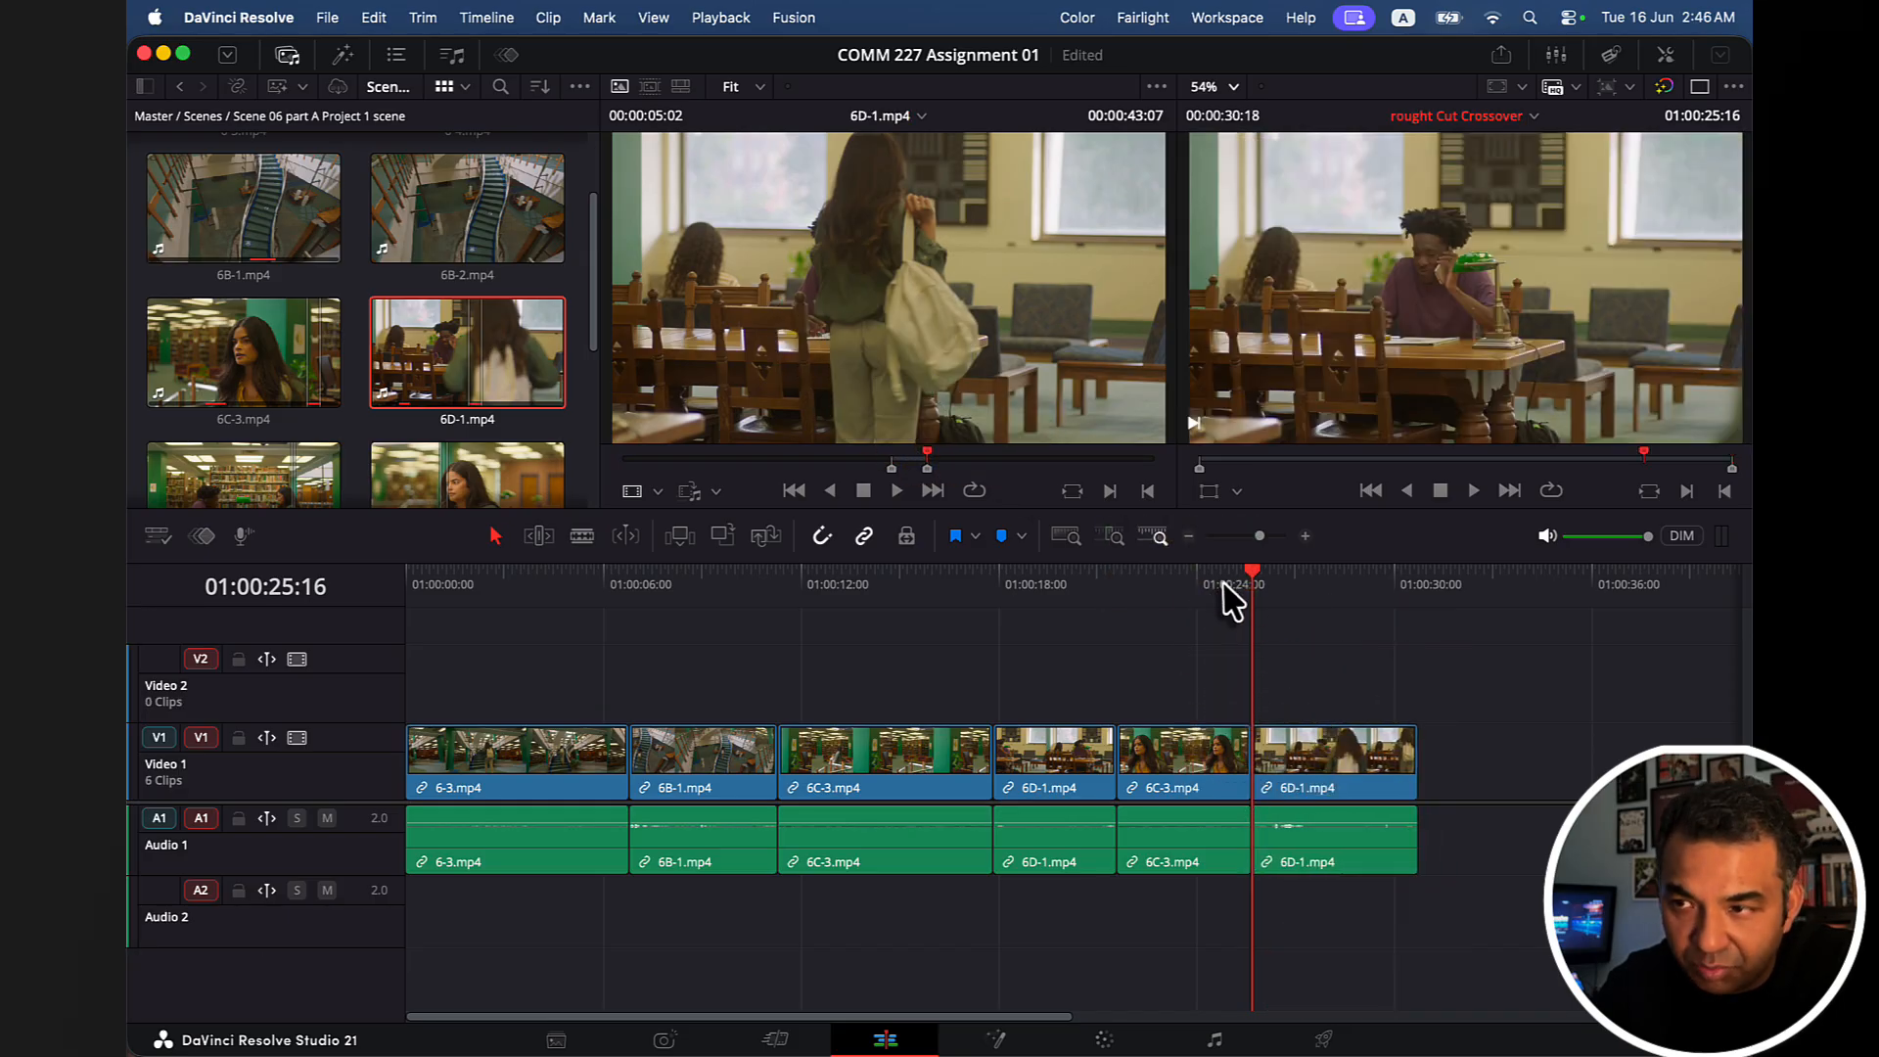
click(1224, 584)
key(space)
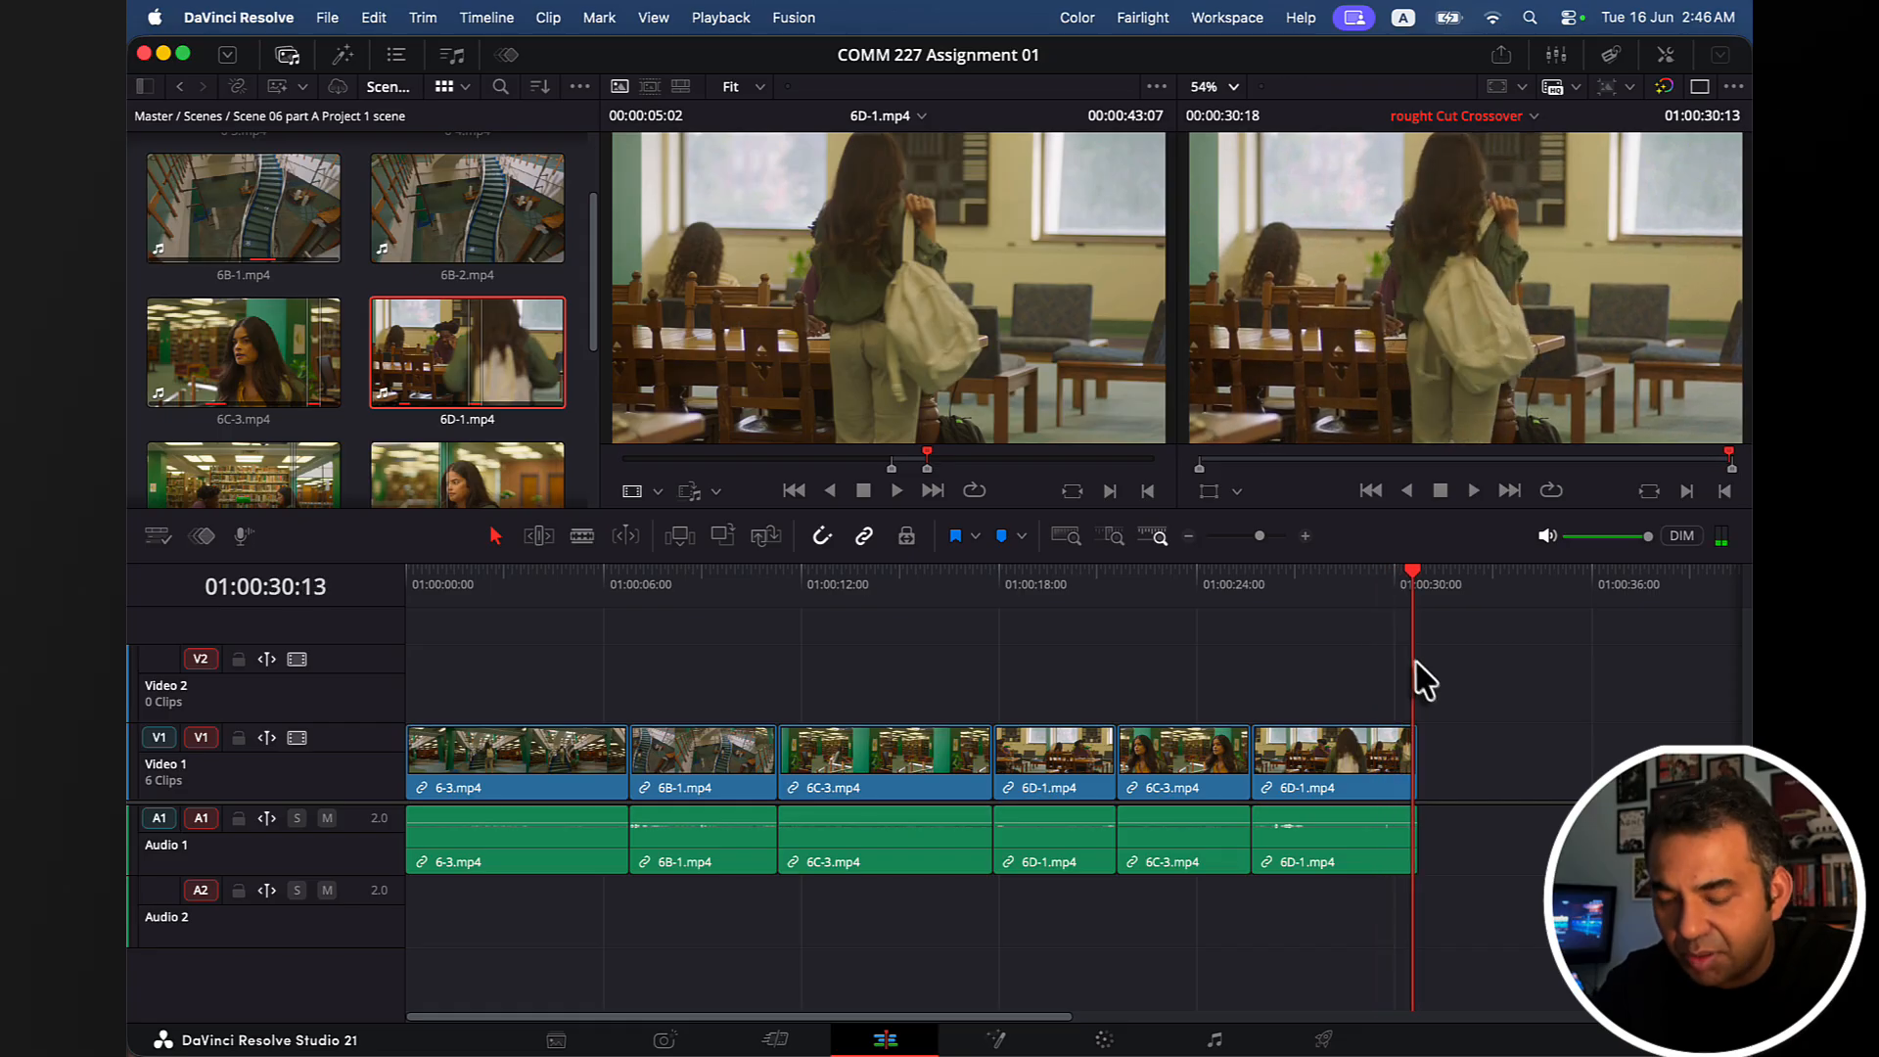
Park the timeline playhead after the last 6D-1.mp4, load 6F-2.mp4 into the source viewer and play it to 00:00:18:02.
click(1418, 581)
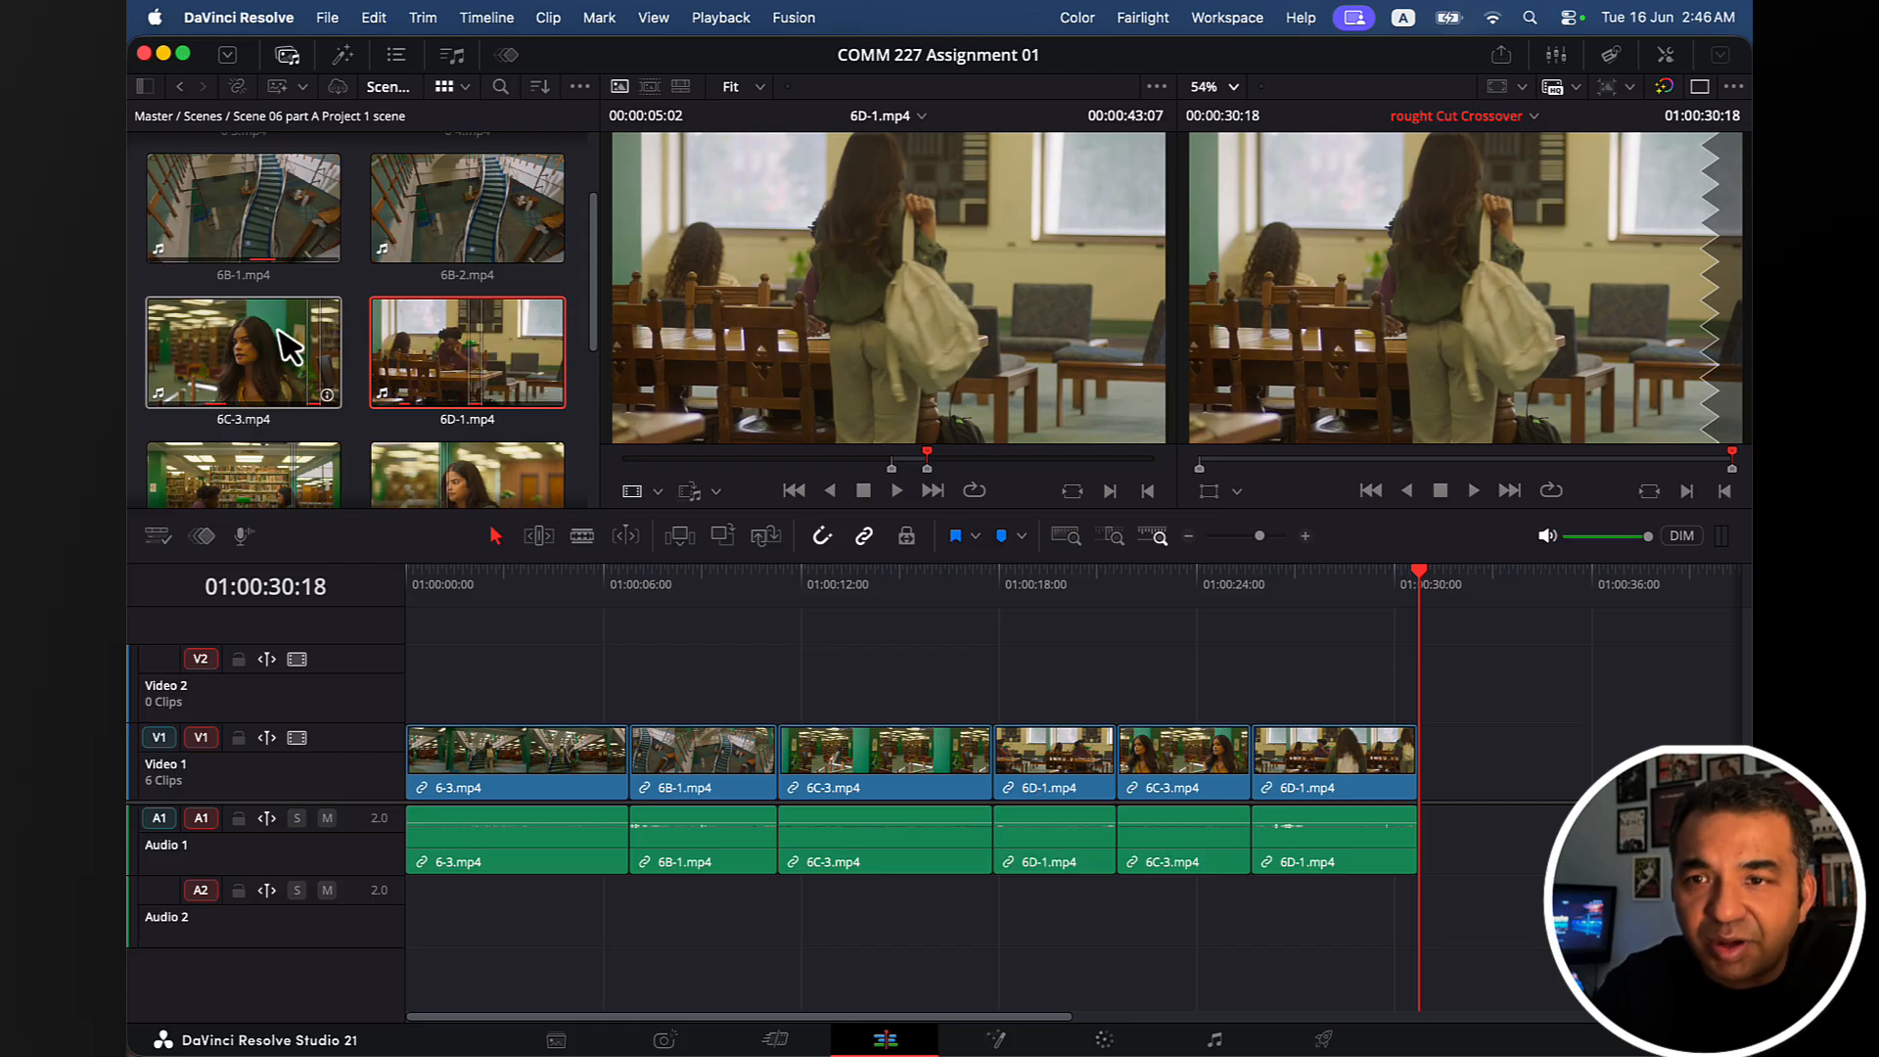
scroll(273, 372, down, 3)
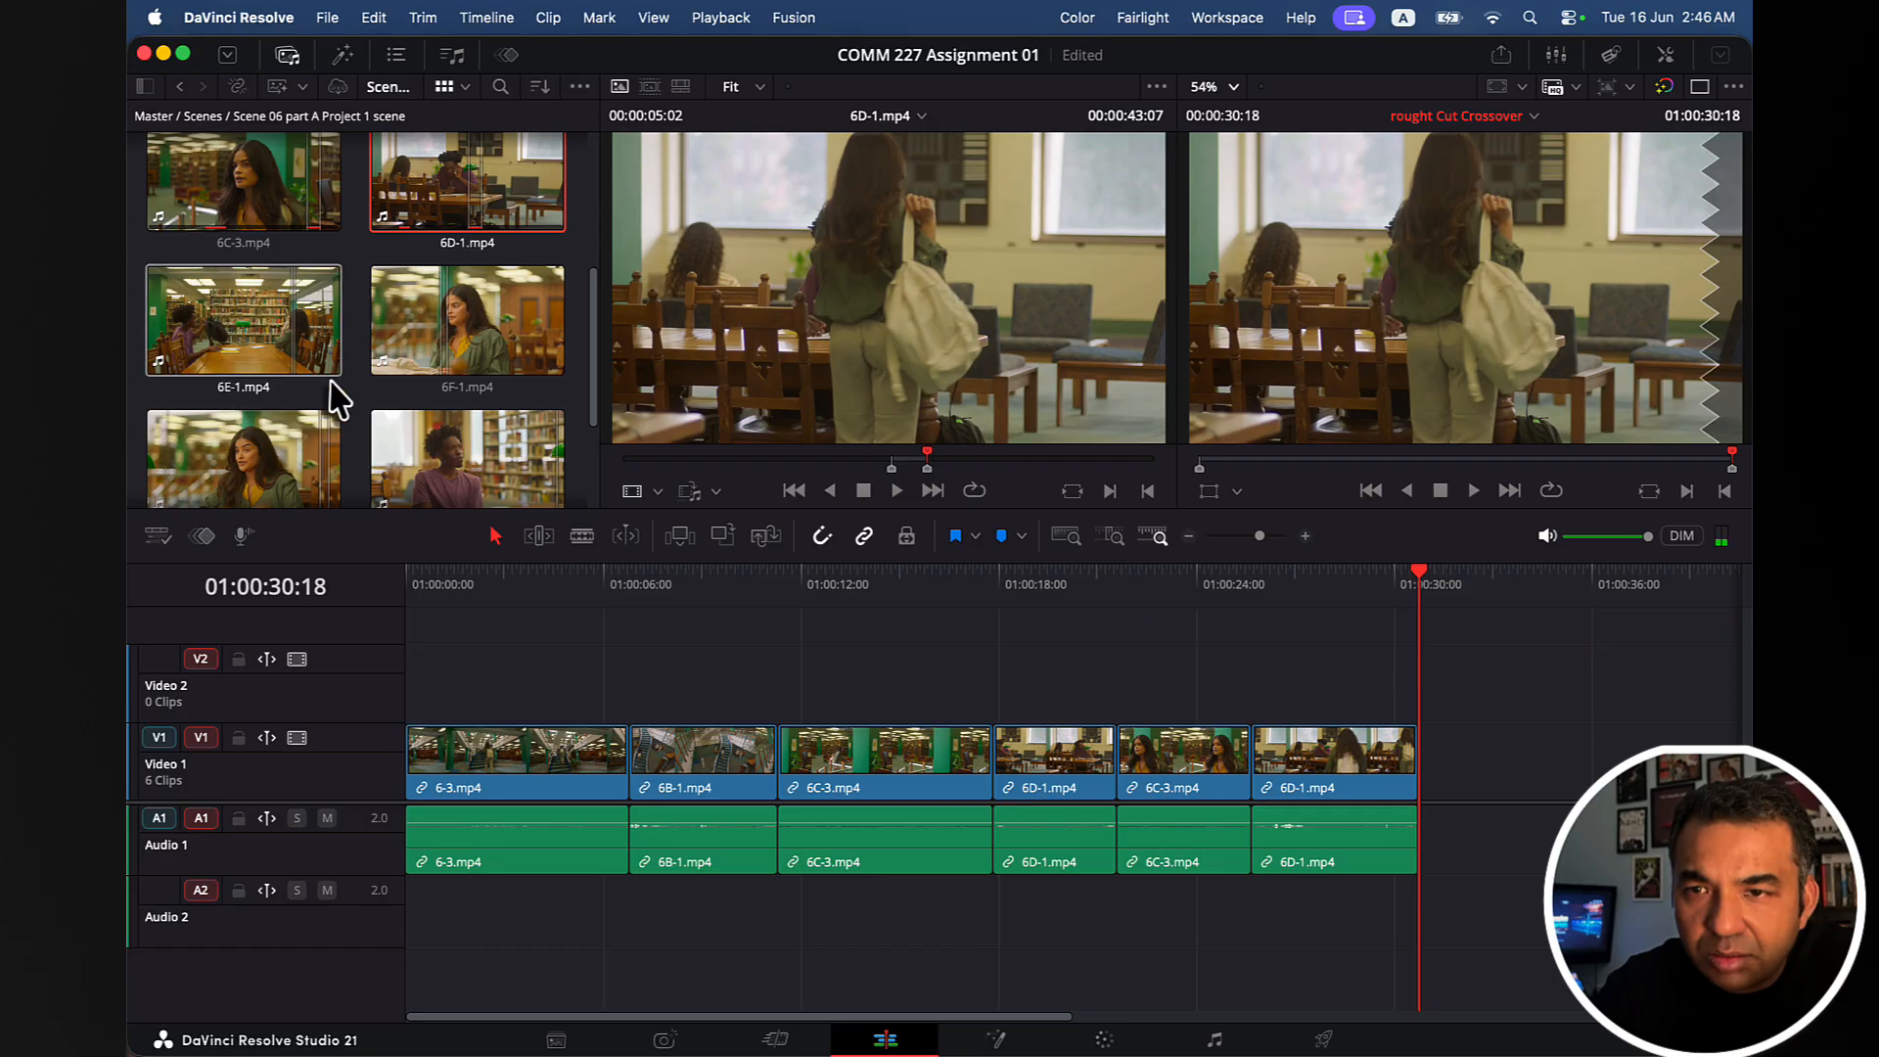
scroll(331, 391, down, 2)
double_click(235, 421)
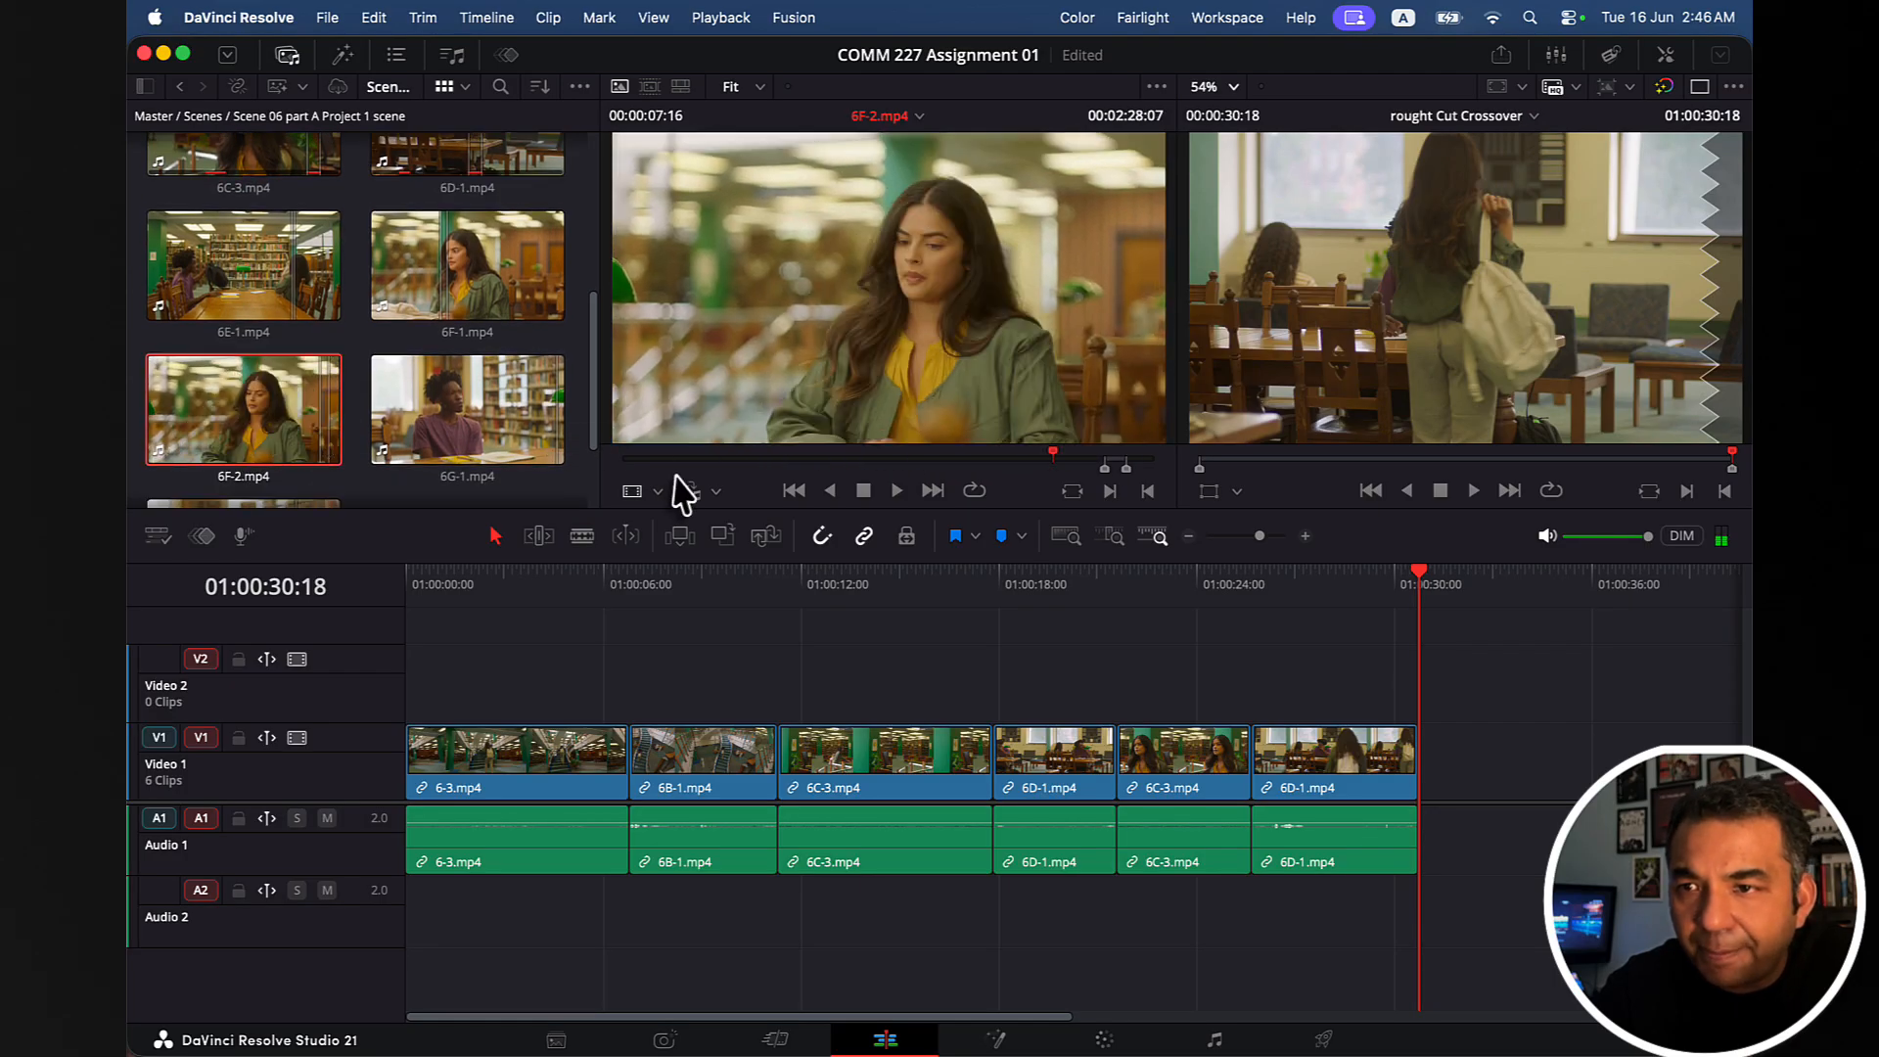
drag(664, 459, 670, 460)
key(space)
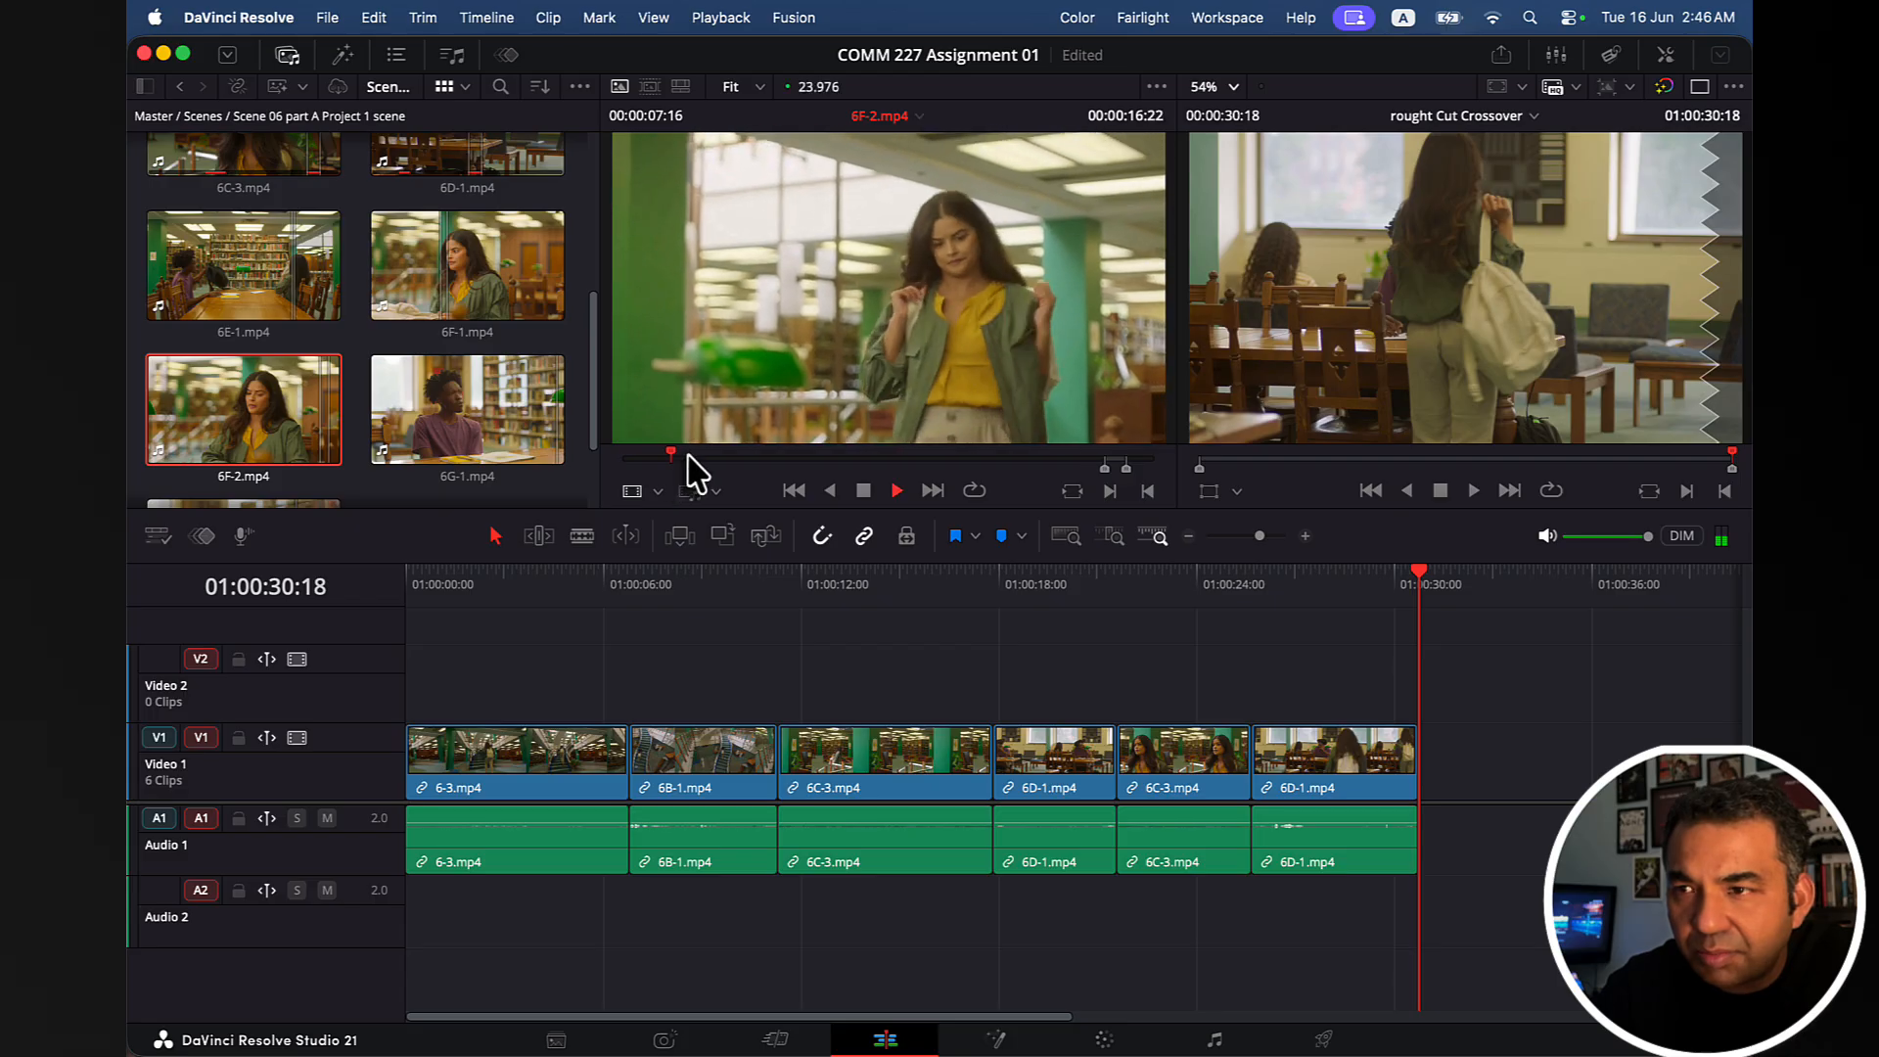
key(space)
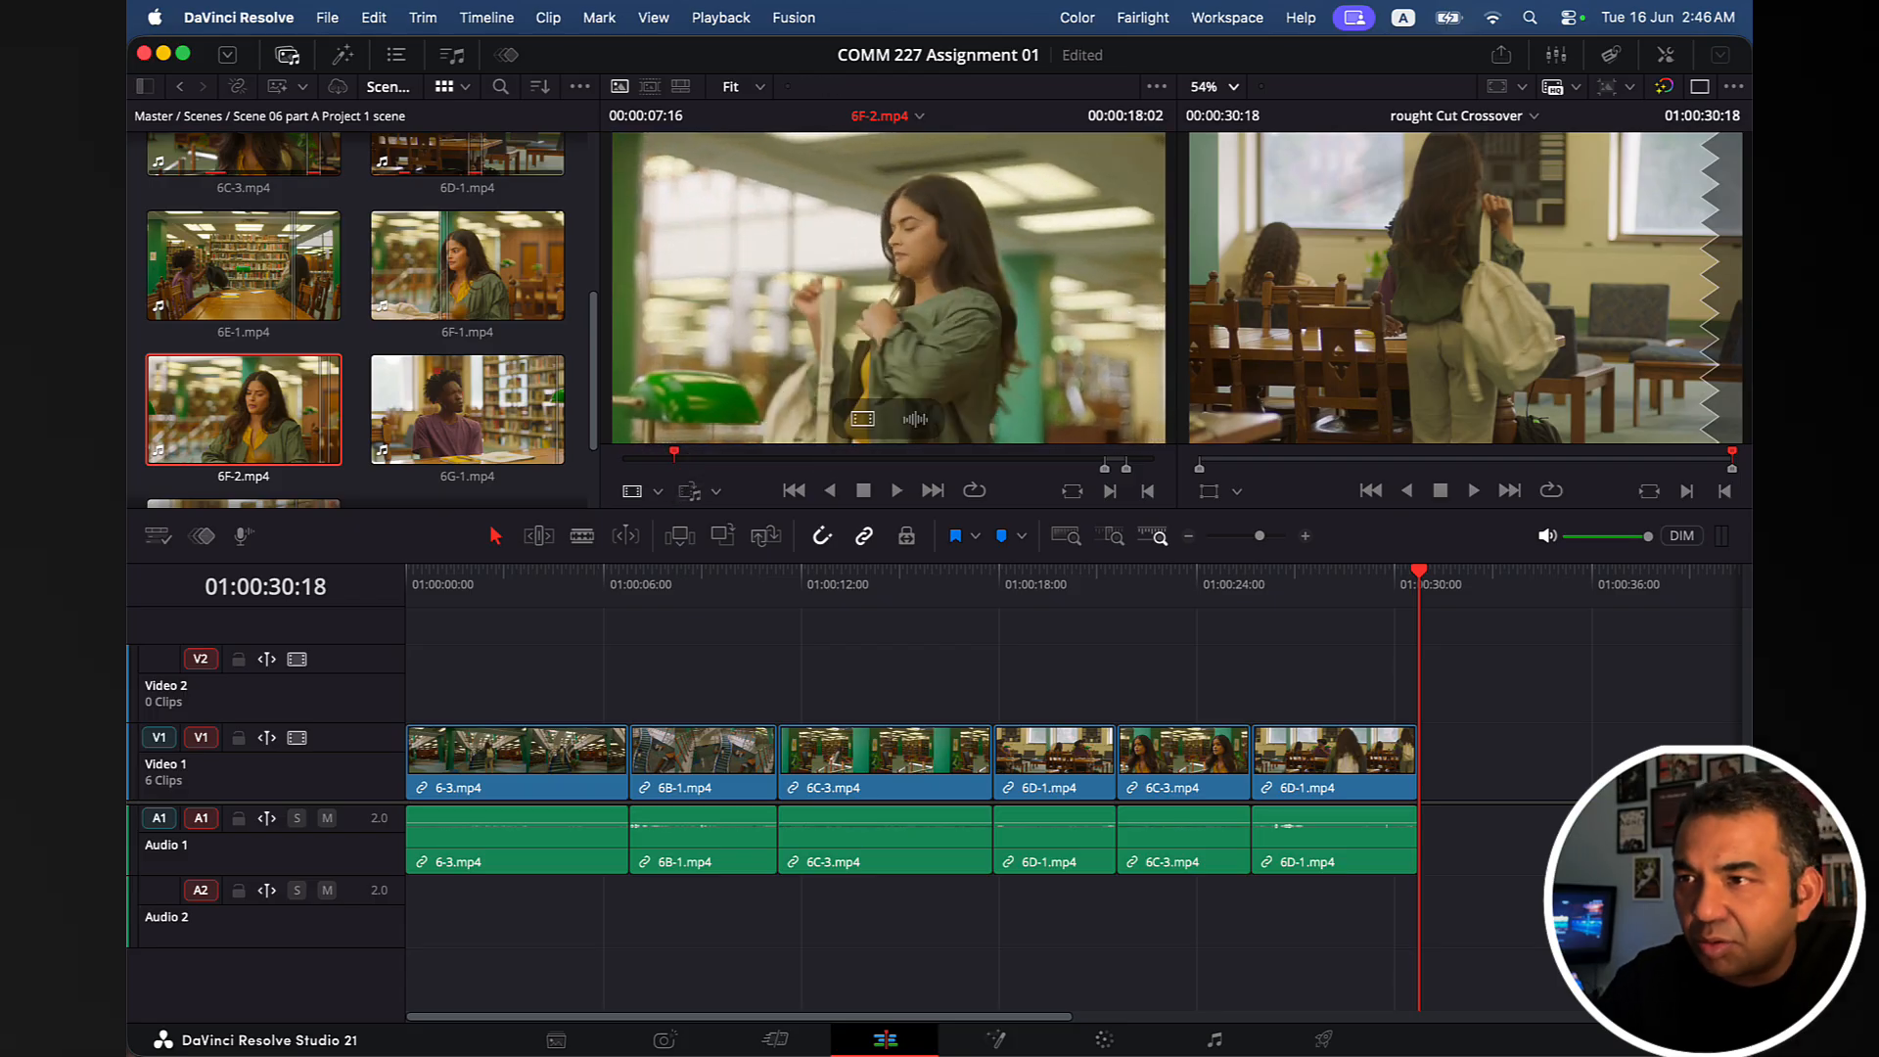
Step through 6F-2.mp4 frame by frame and mark its in point at 00:00:17:16, as the woman slips off her bag.
key(Left)
key(Left)
key(Left)
key(Left)
key(Left)
key(Left)
key(Left)
key(Left)
key(Left)
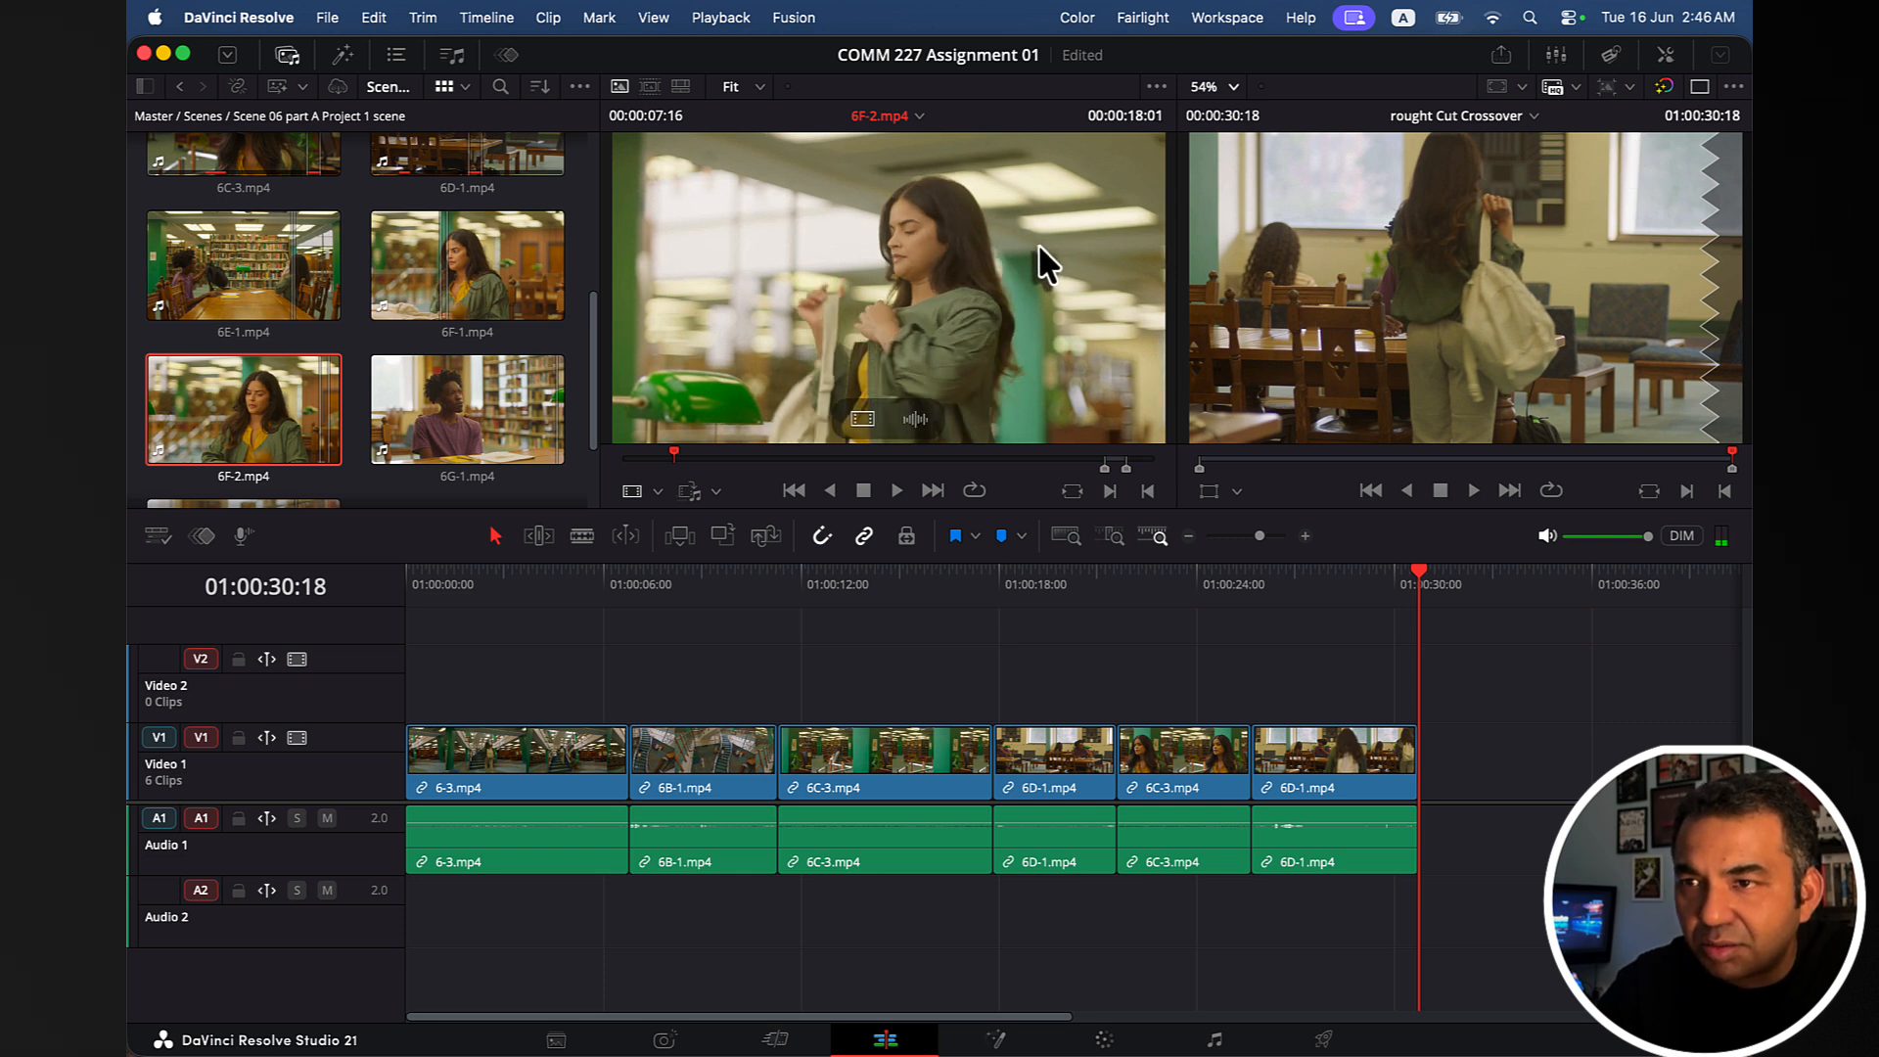
key(Left)
key(Left)
key(Left)
key(Left)
key(Left)
key(Left)
key(Left)
key(Left)
key(Left)
key(Left)
key(Left)
key(Left)
key(Left)
key(Left)
key(Left)
key(Left)
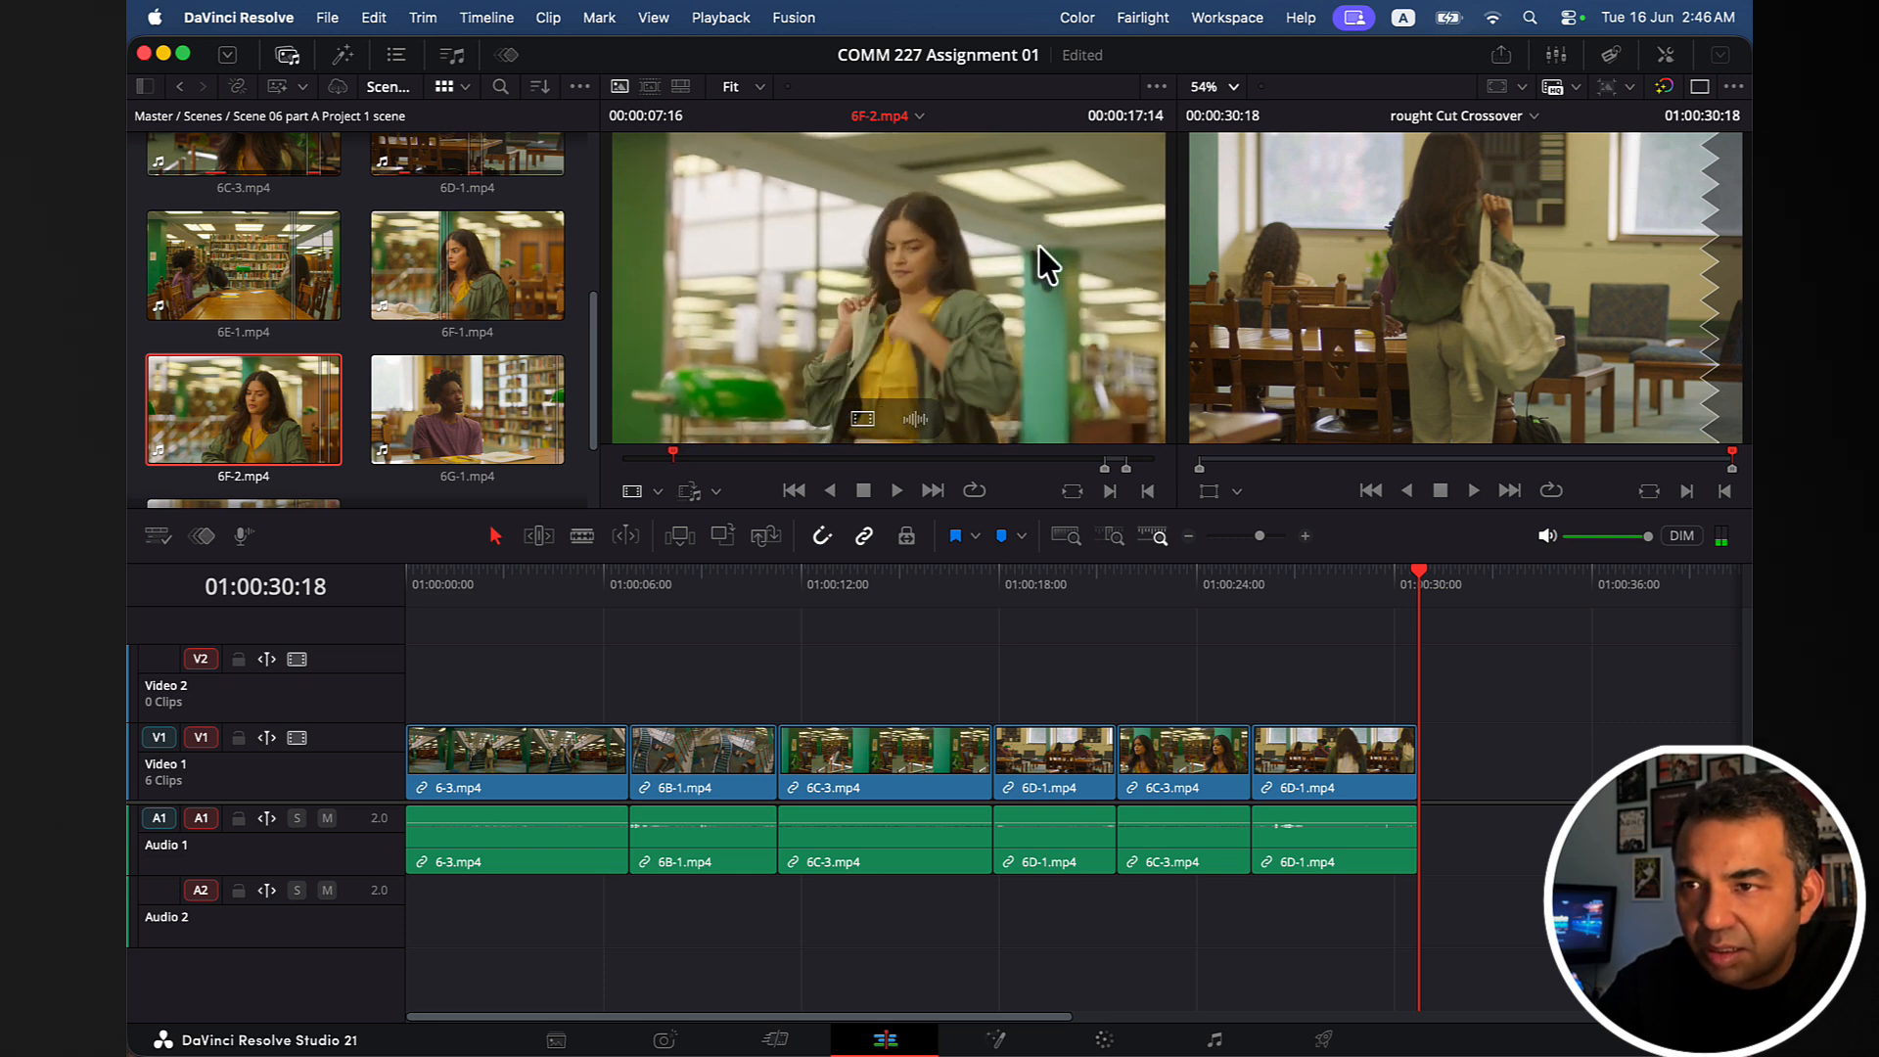
key(Left)
key(Left)
key(Left)
key(Left)
key(Left)
key(Left)
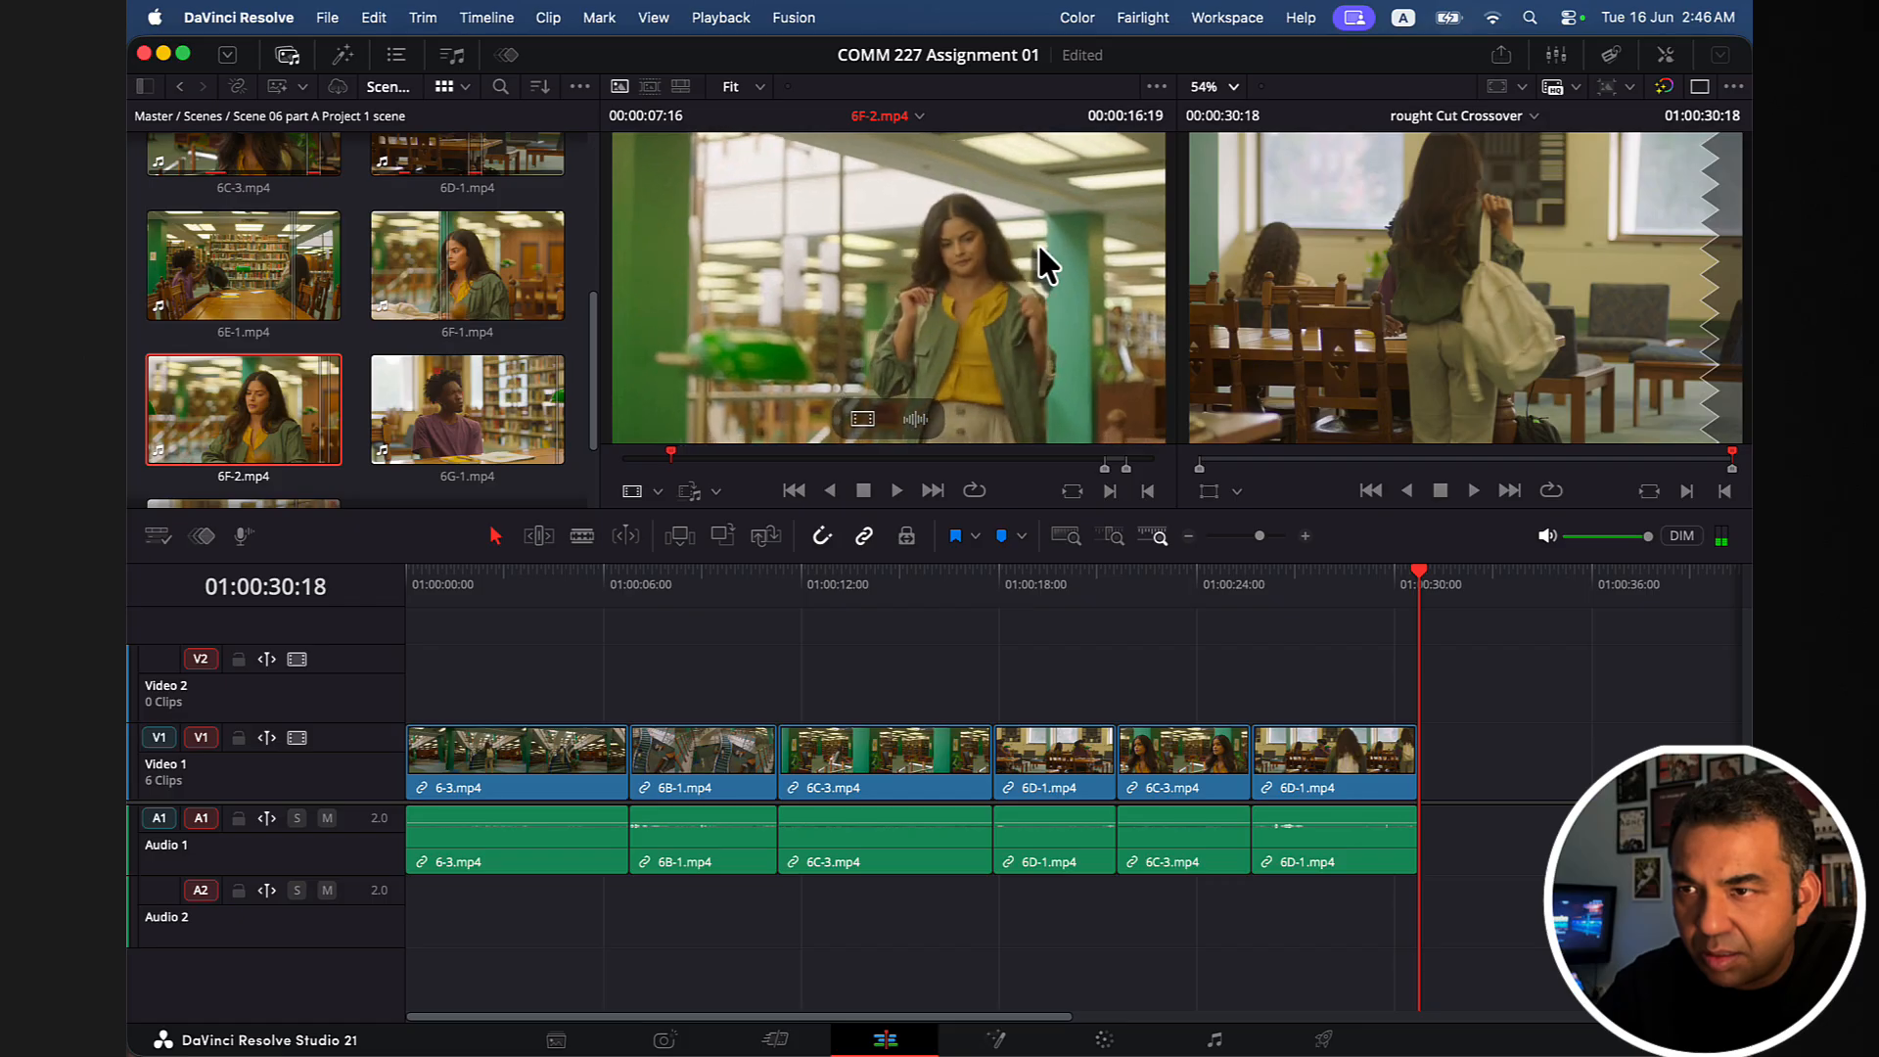
key(Right)
key(Right)
key(Right)
key(Right)
key(Right)
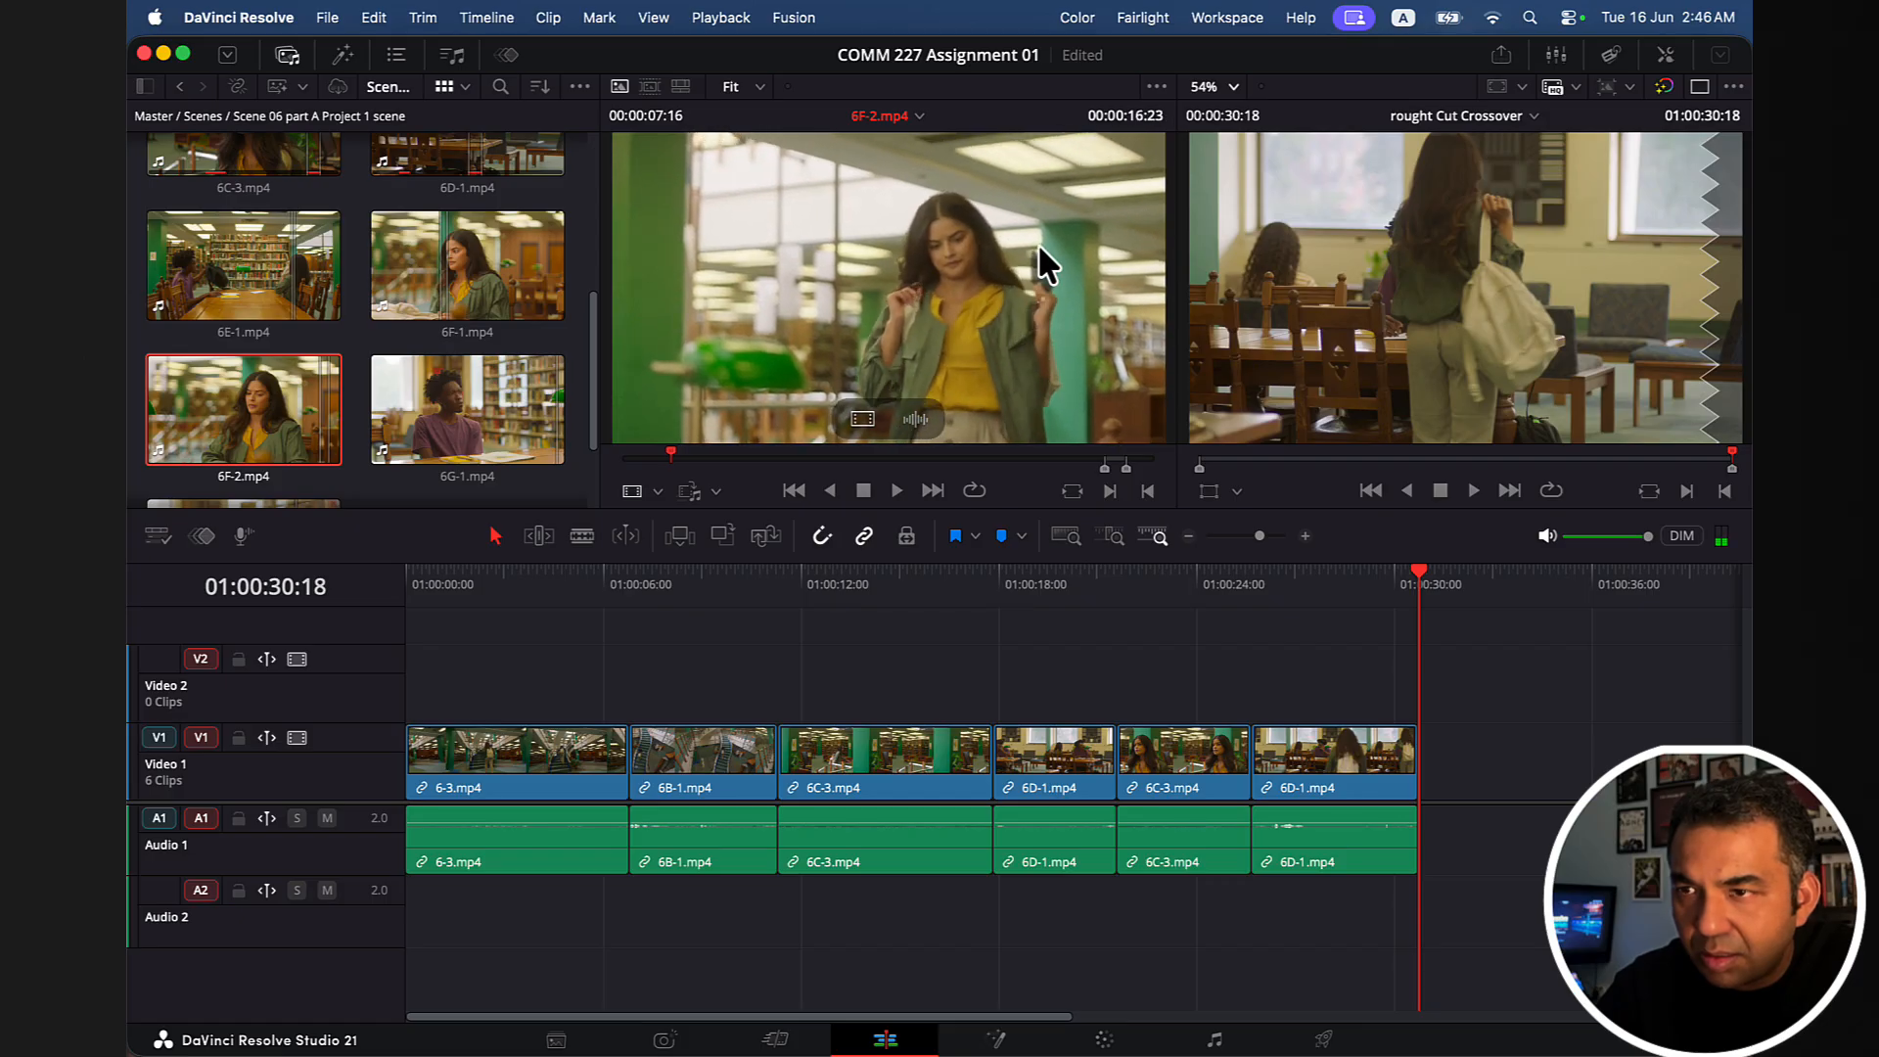
key(Right)
key(Right)
key(Right)
key(Right)
key(Right)
key(Right)
key(Right)
key(Right)
key(Right)
key(Right)
key(Right)
key(Right)
key(Right)
key(Right)
key(Right)
key(Right)
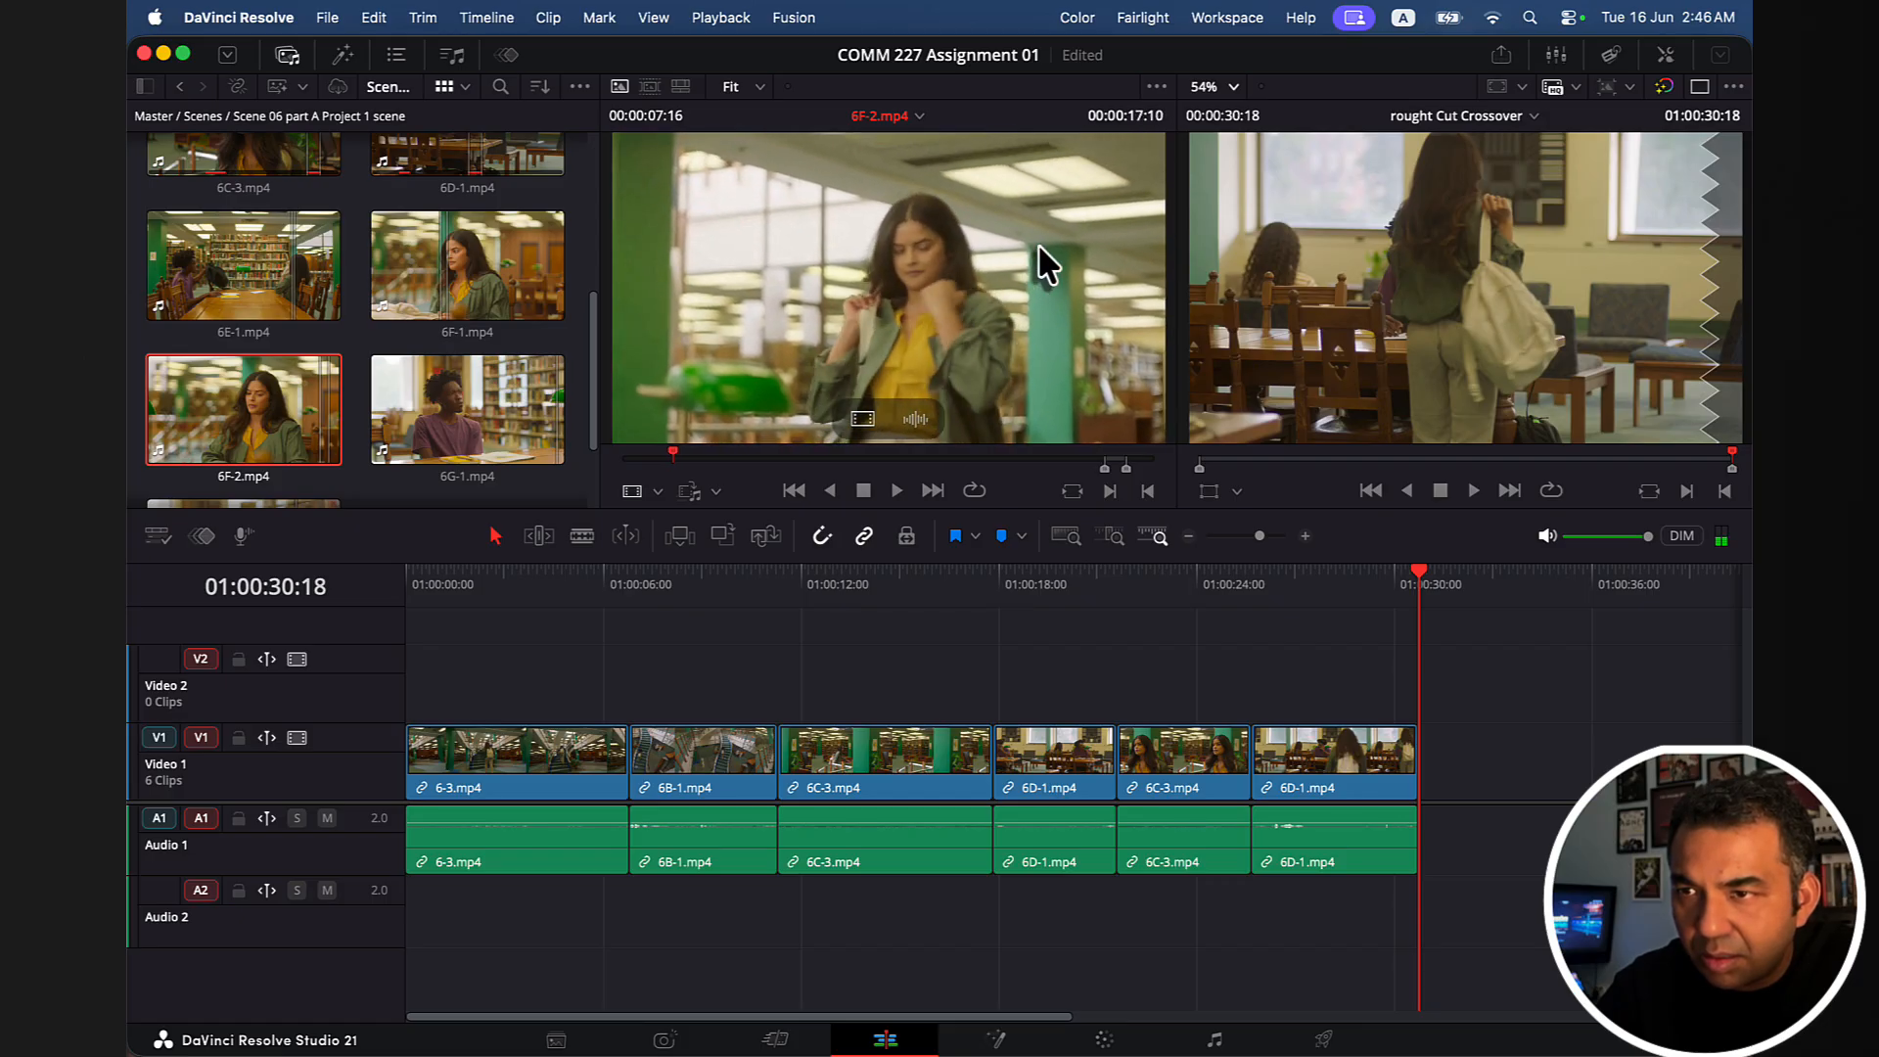
key(Right)
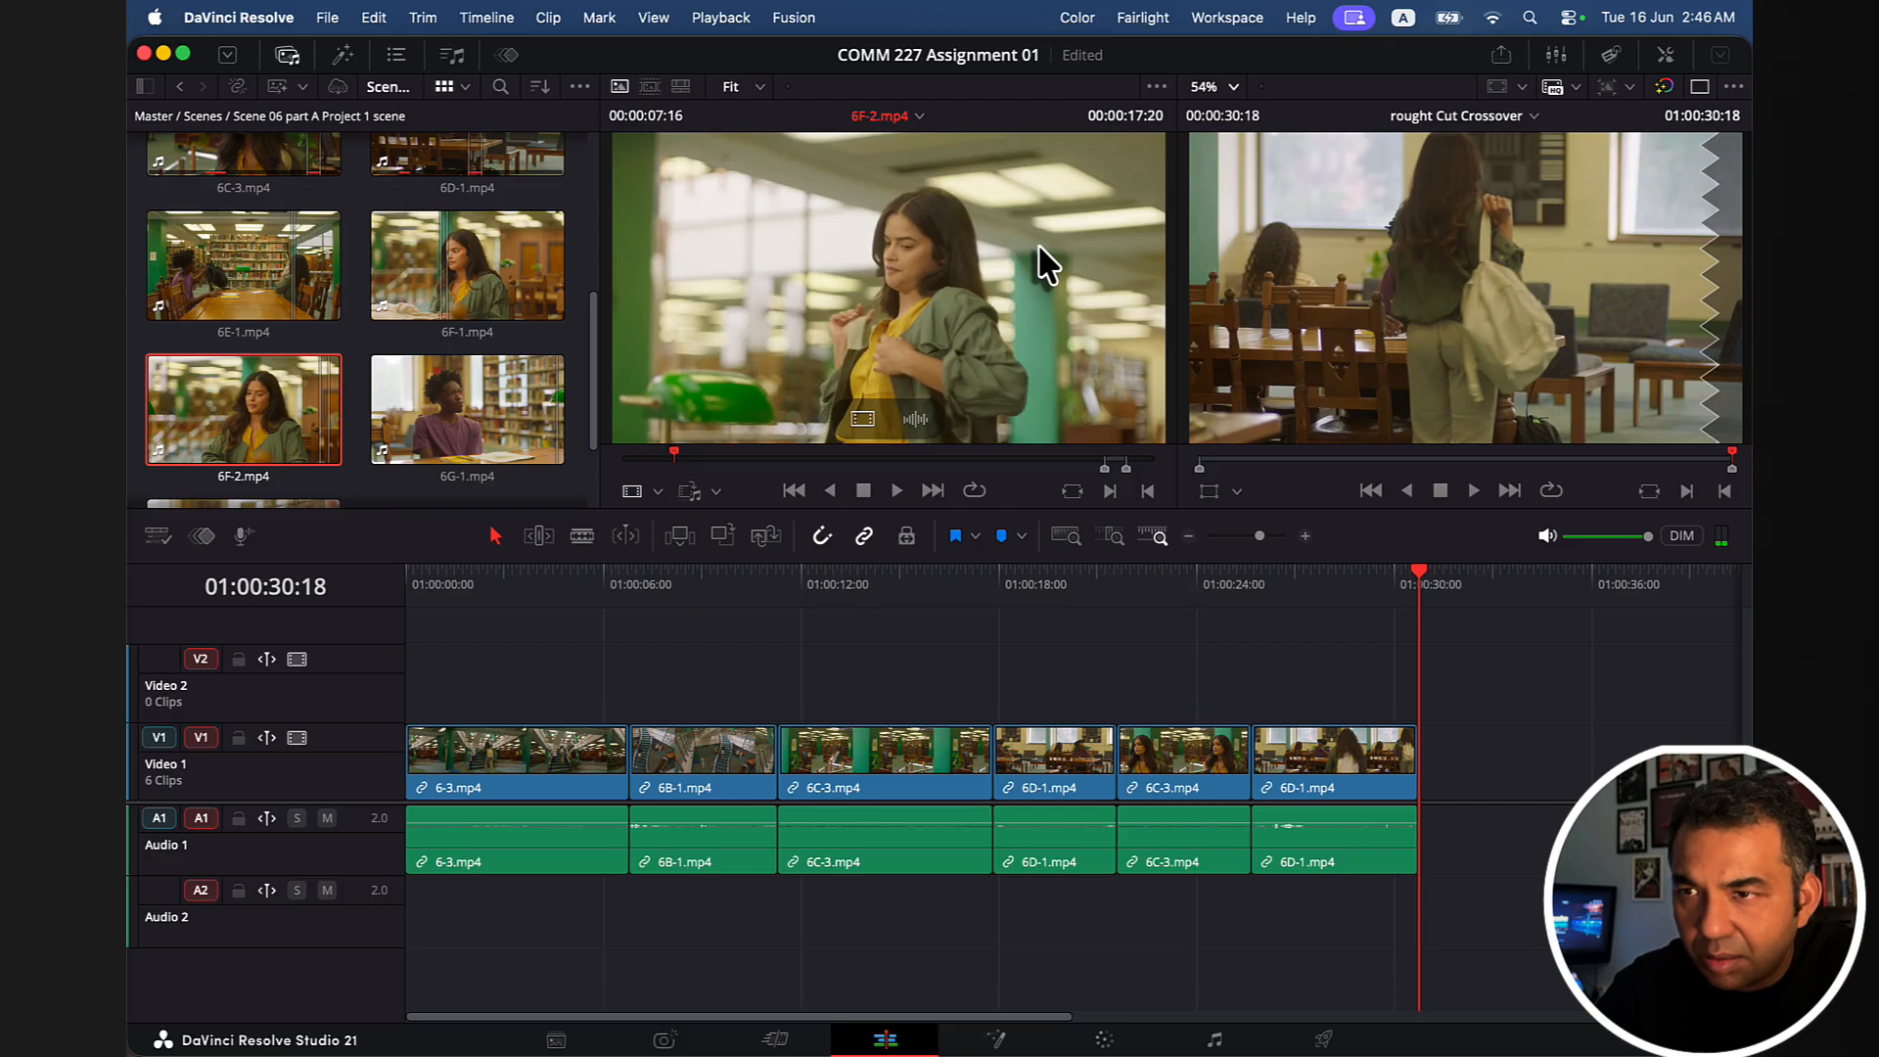
key(Left)
key(i)
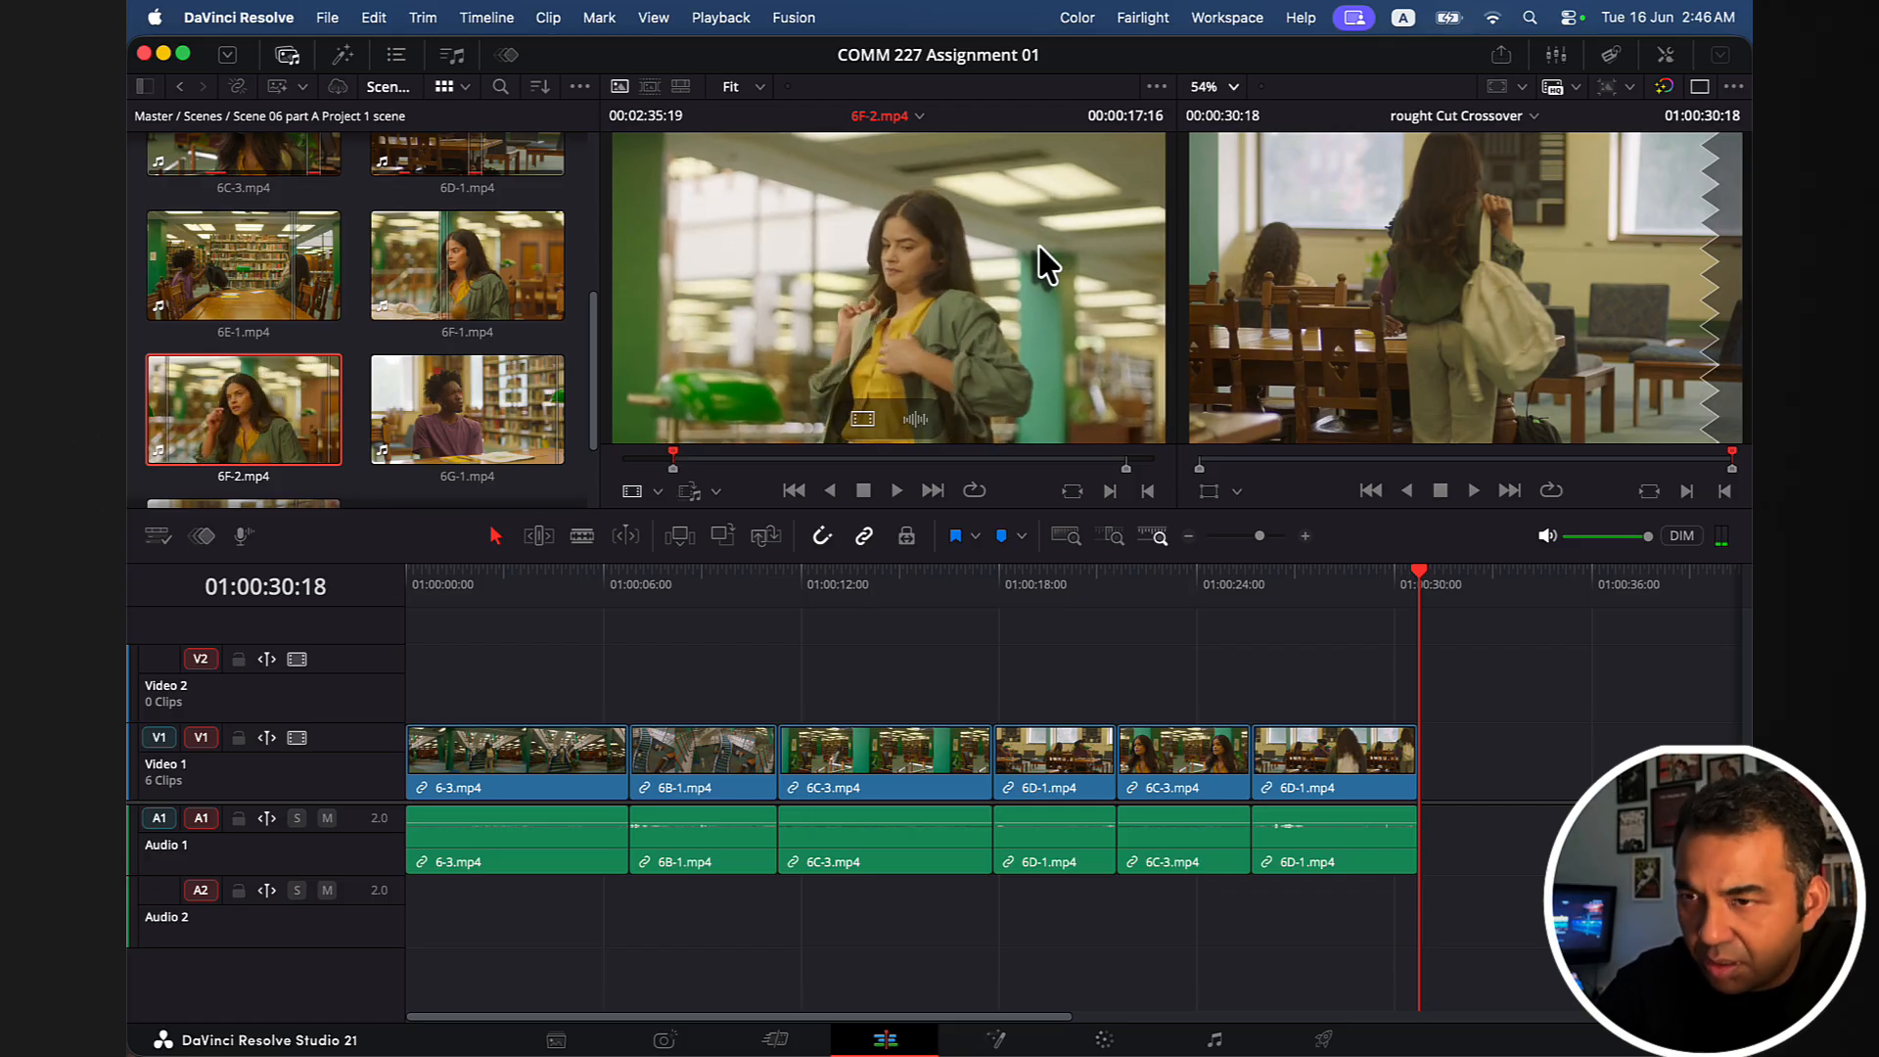
Mark the out point of 6F-2.mp4 at 00:00:20:01, with the woman sitting down, and refit the image in the source viewer.
key(space)
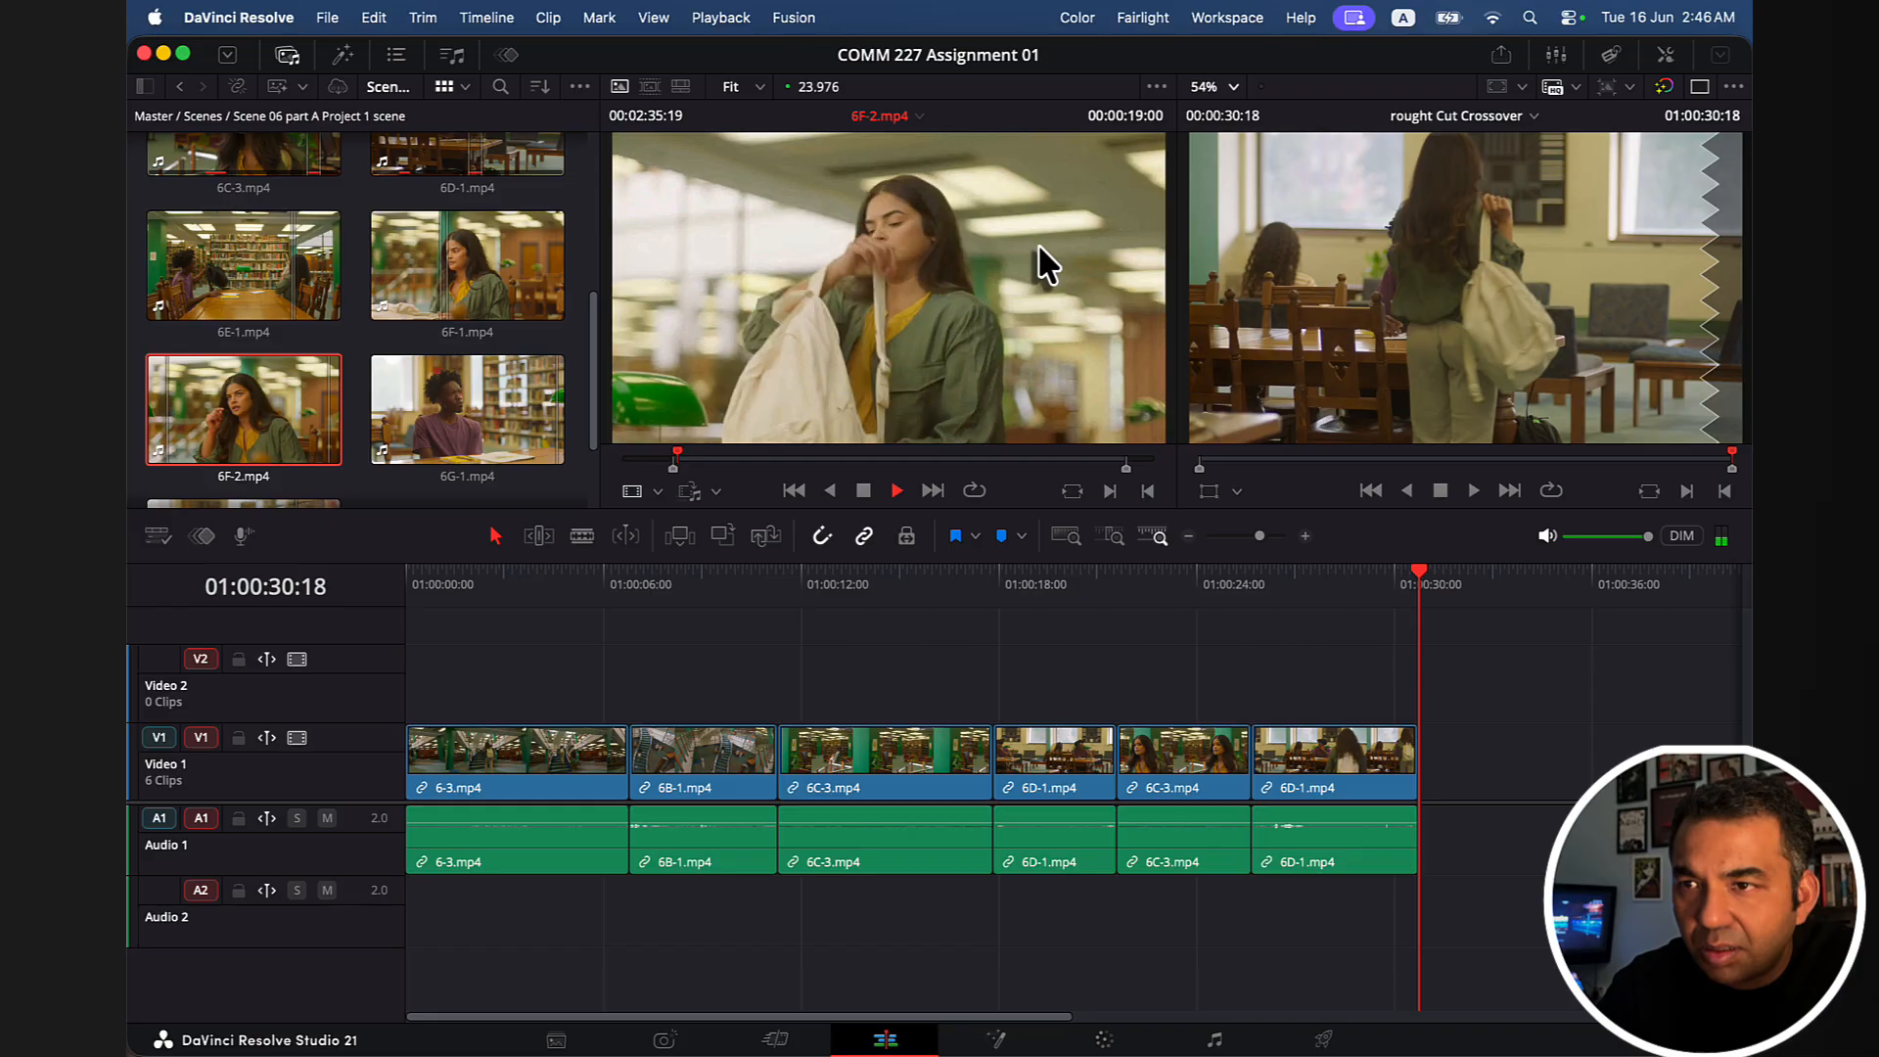
key(space)
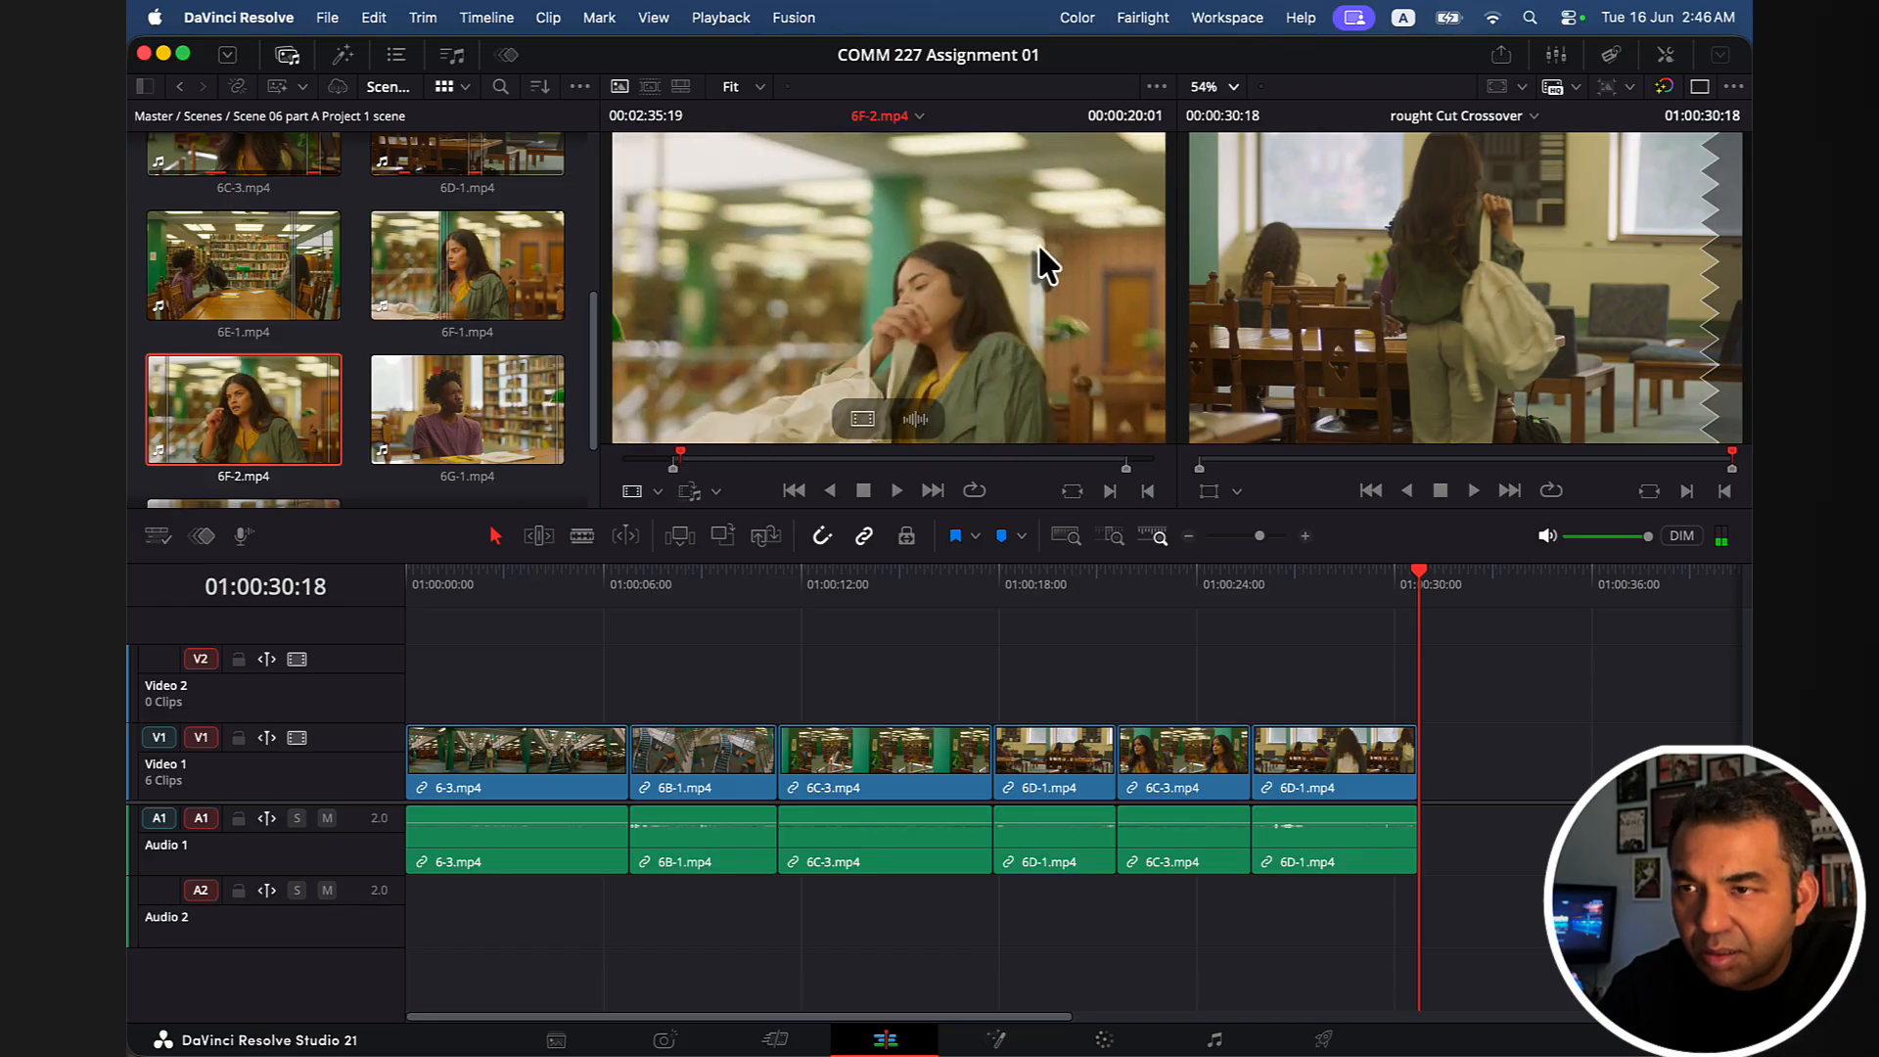
key(o)
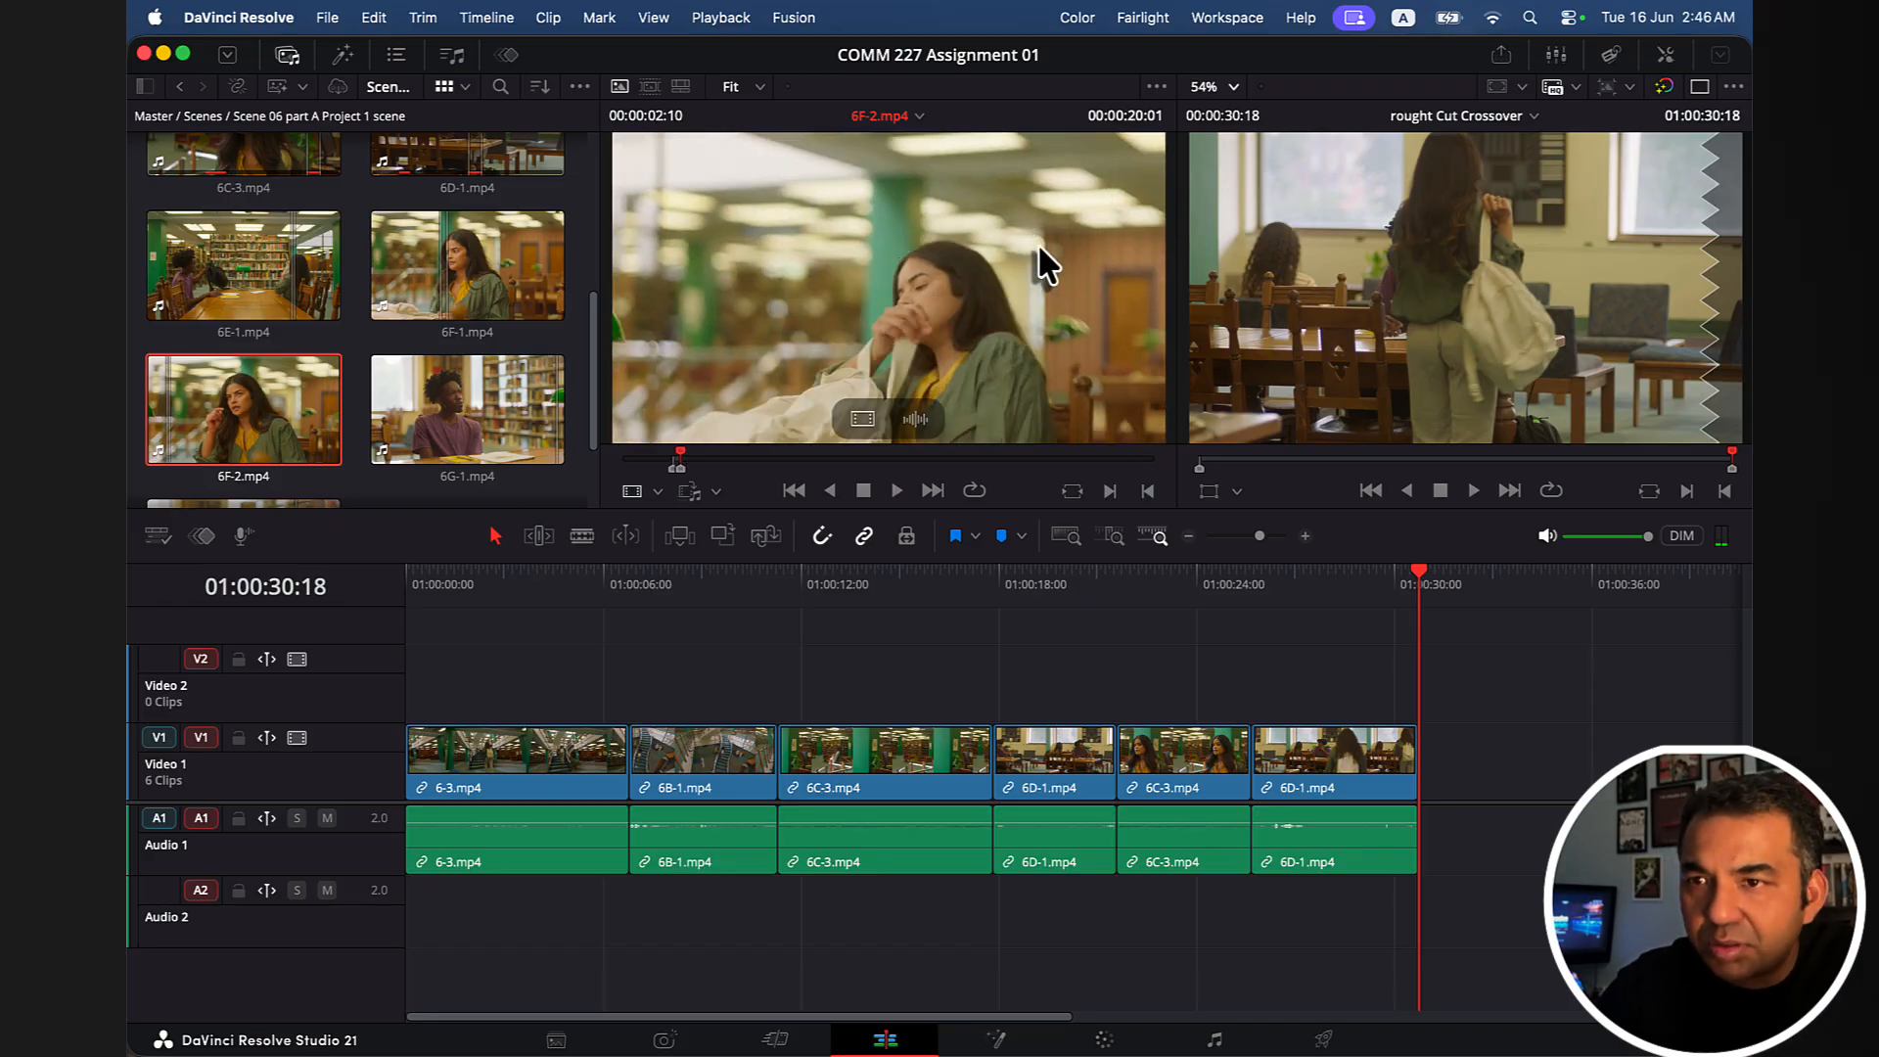
scroll(981, 441, down, 3)
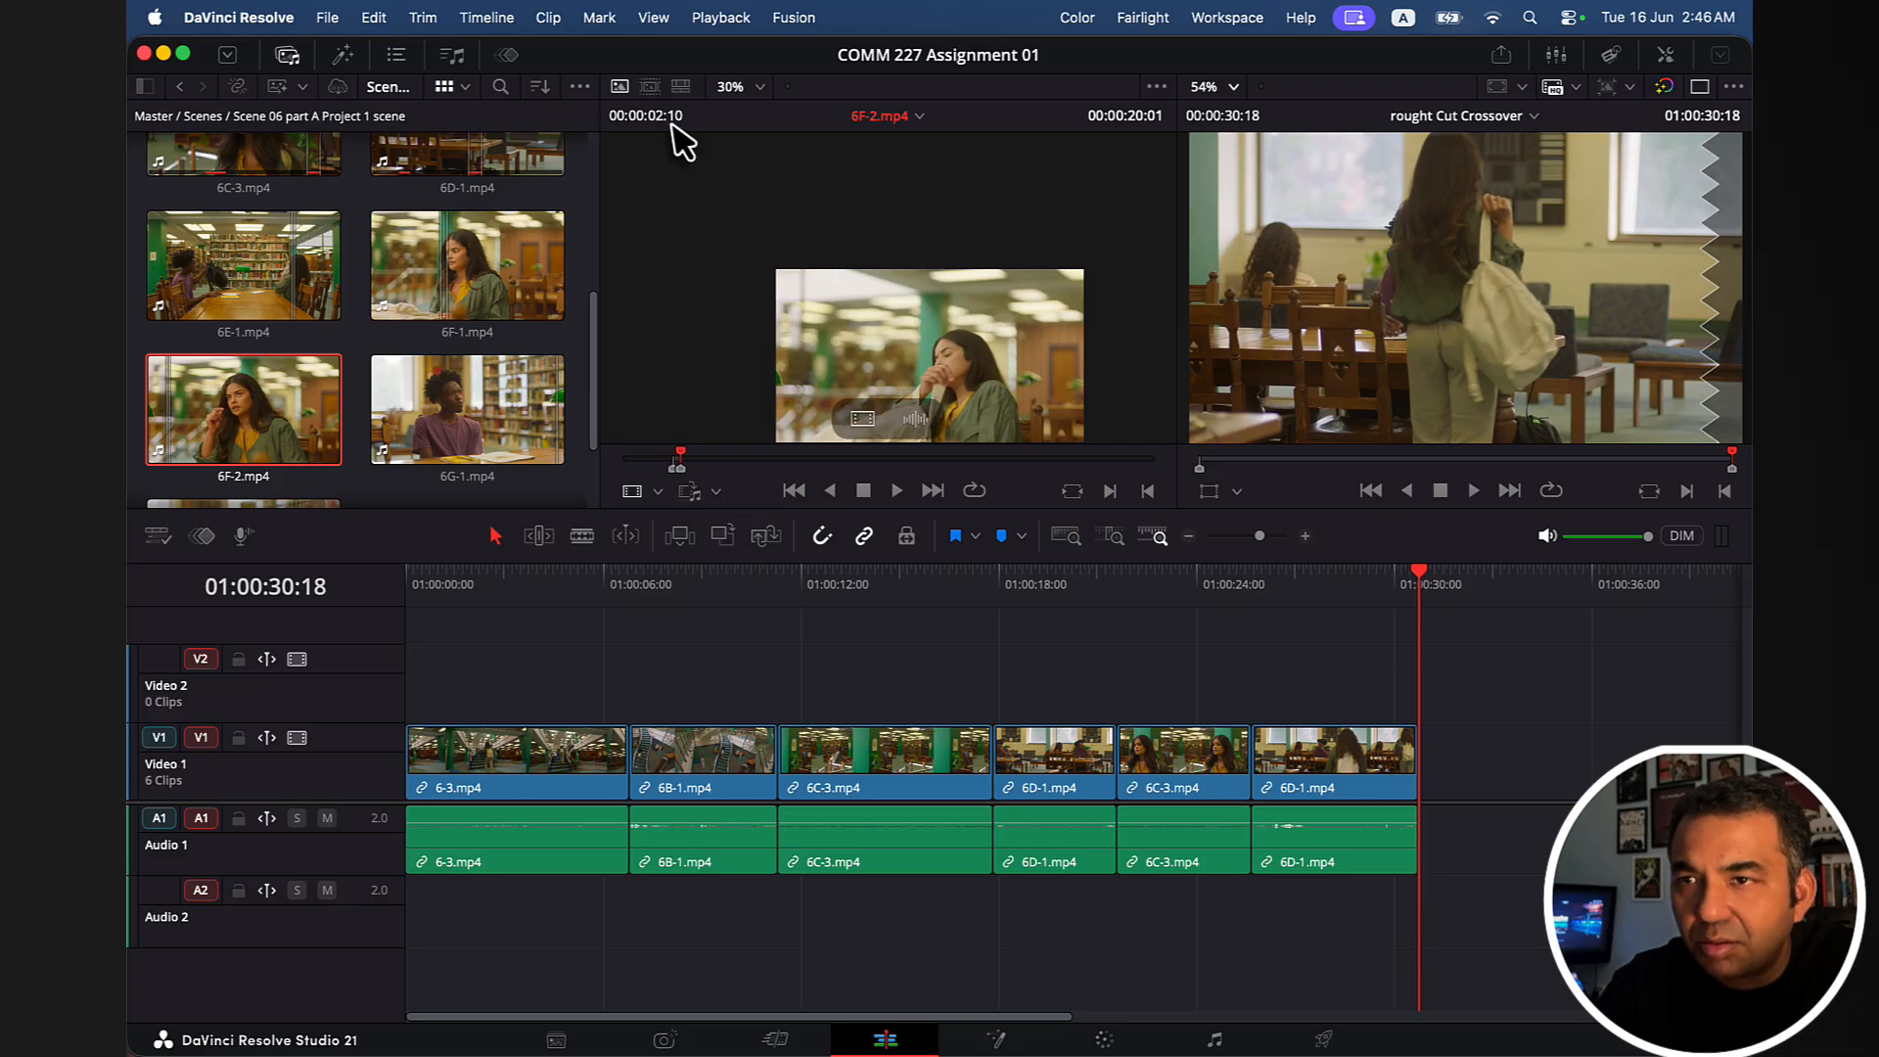
click(736, 87)
click(764, 116)
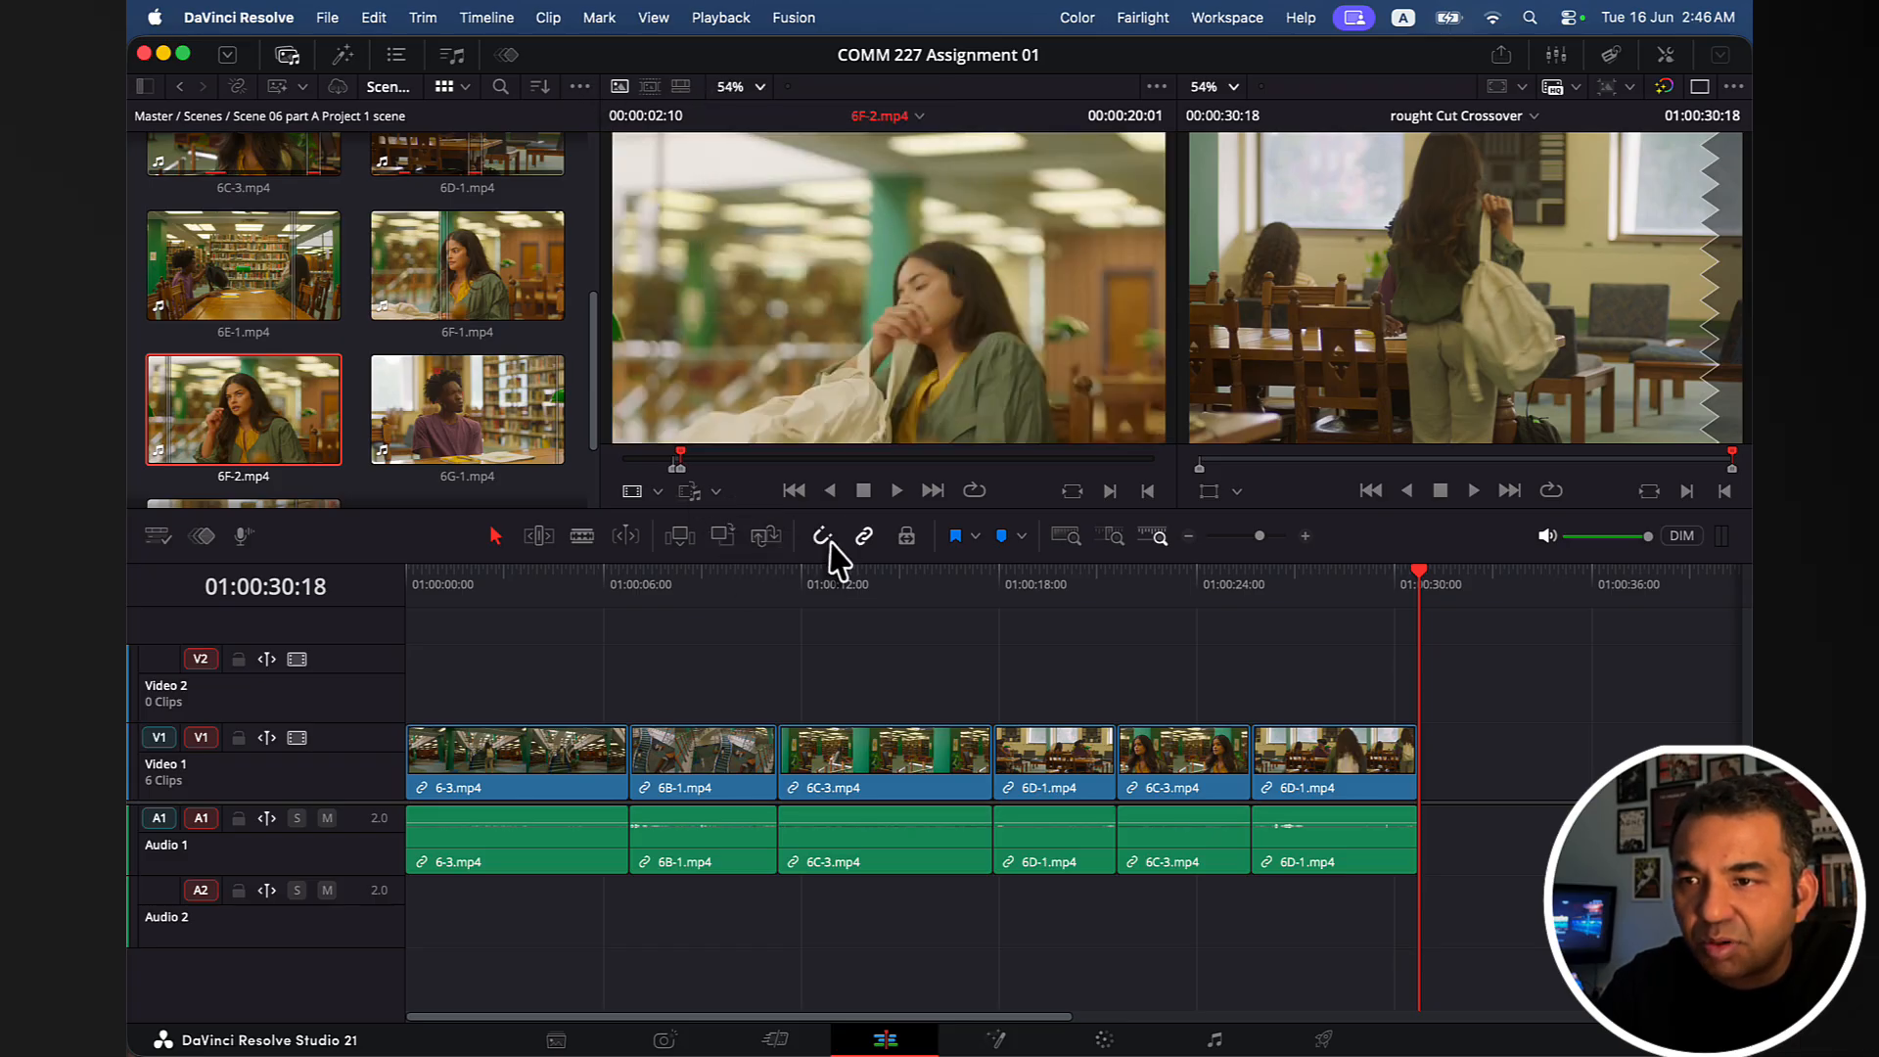
Insert the marked range of 6F-2.mp4 directly after the last 6D-1.mp4 and play back the cut.
click(679, 535)
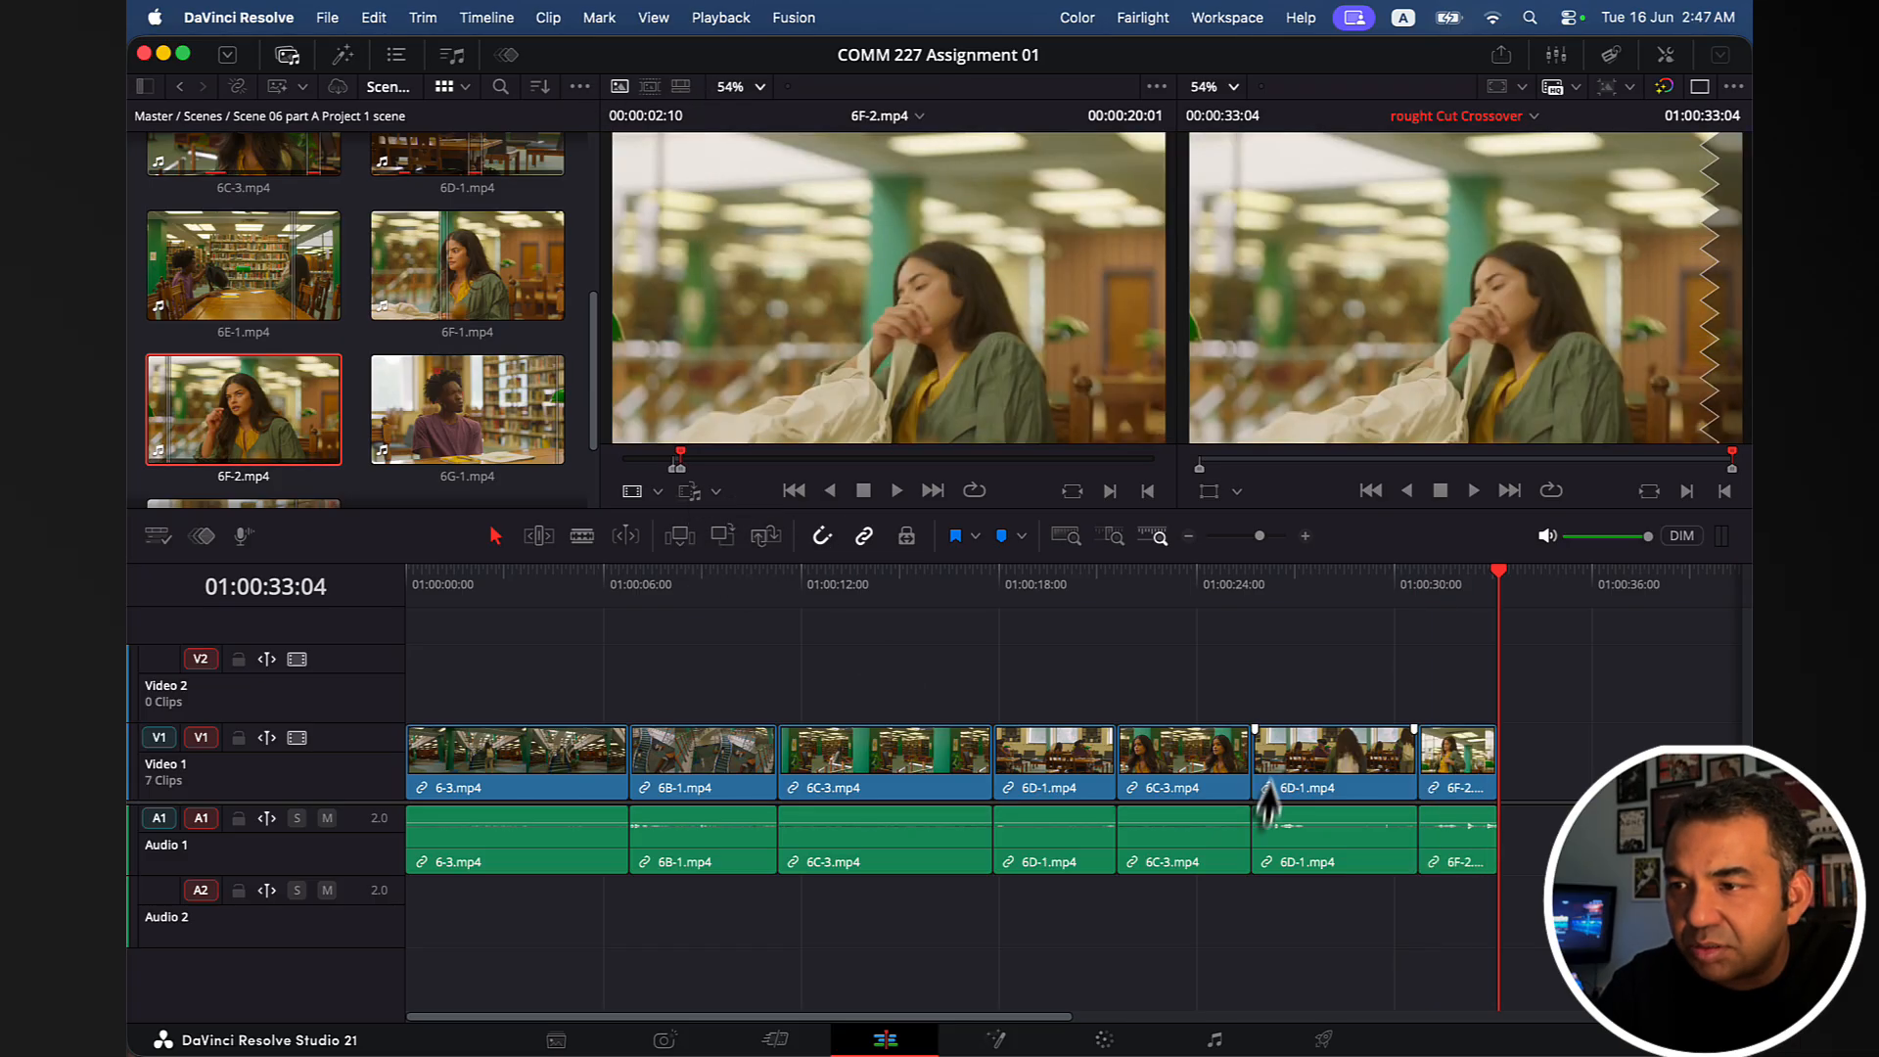
scroll(1322, 755, right, 5)
click(1127, 583)
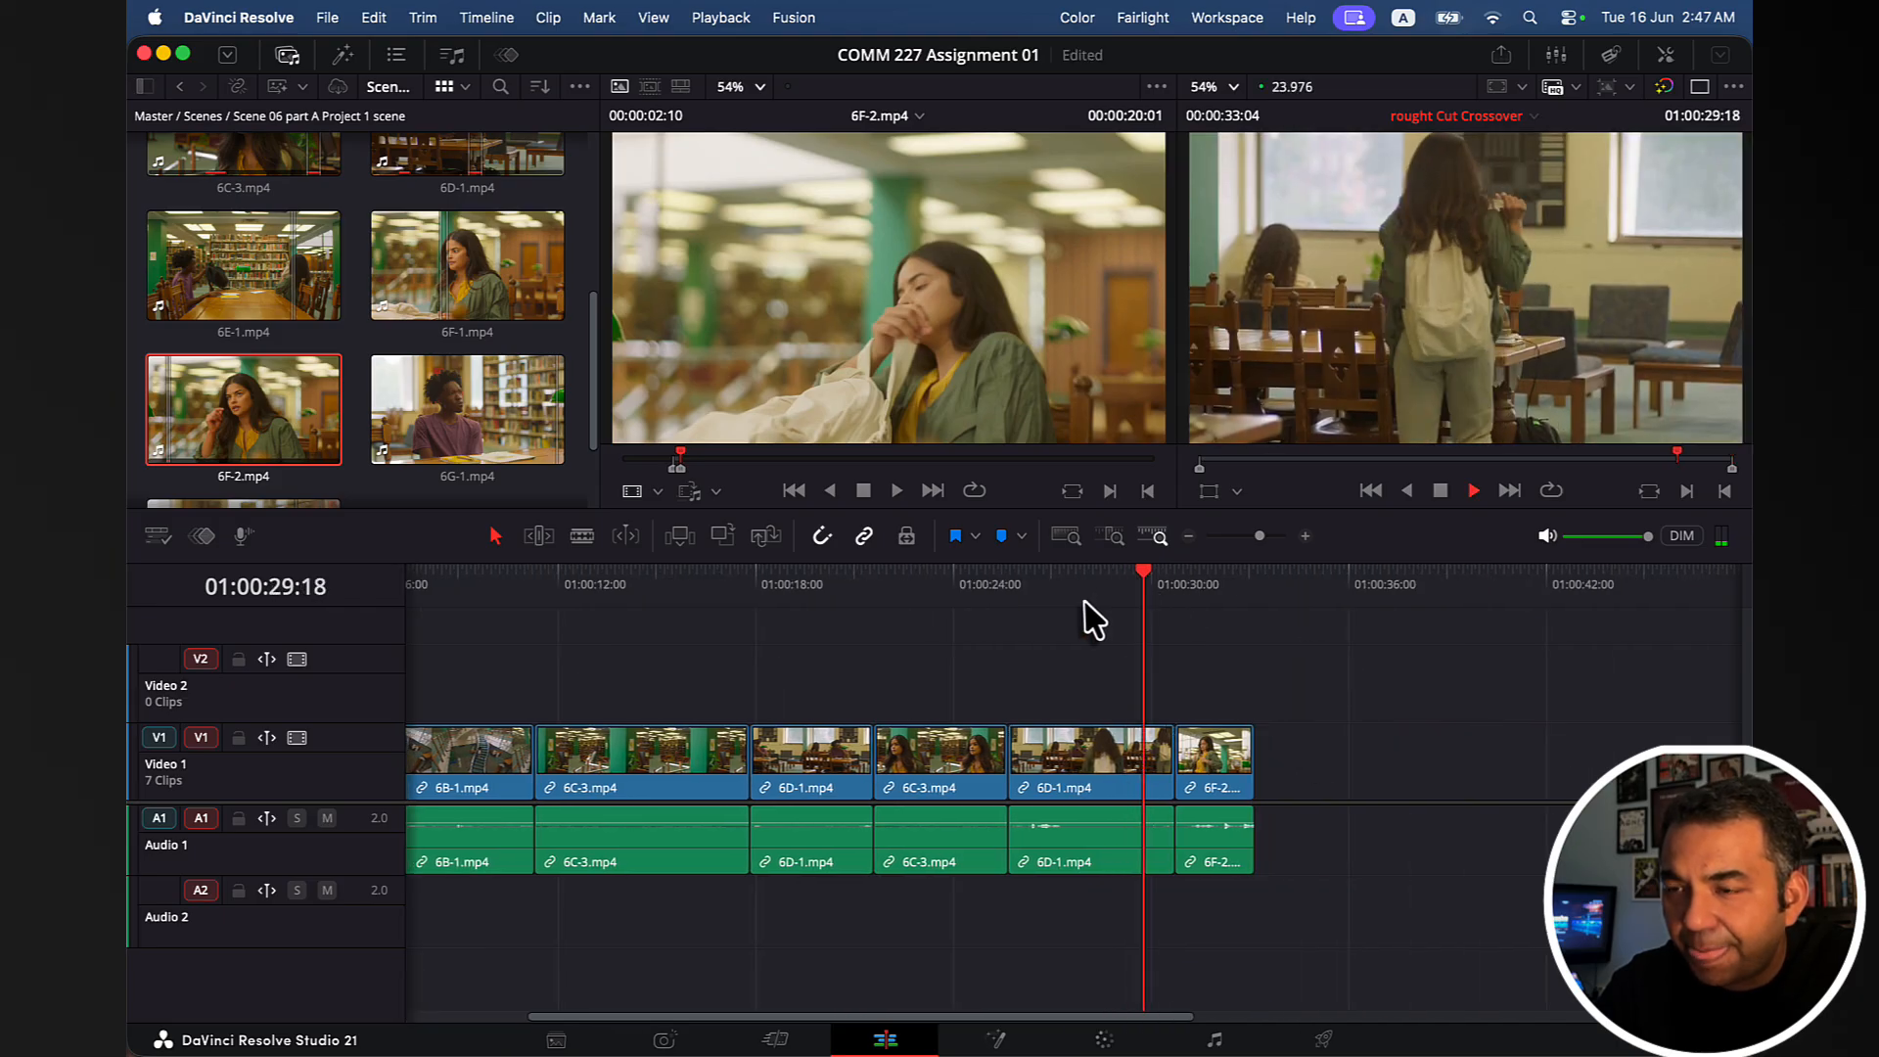
scroll(1084, 602, left, 1)
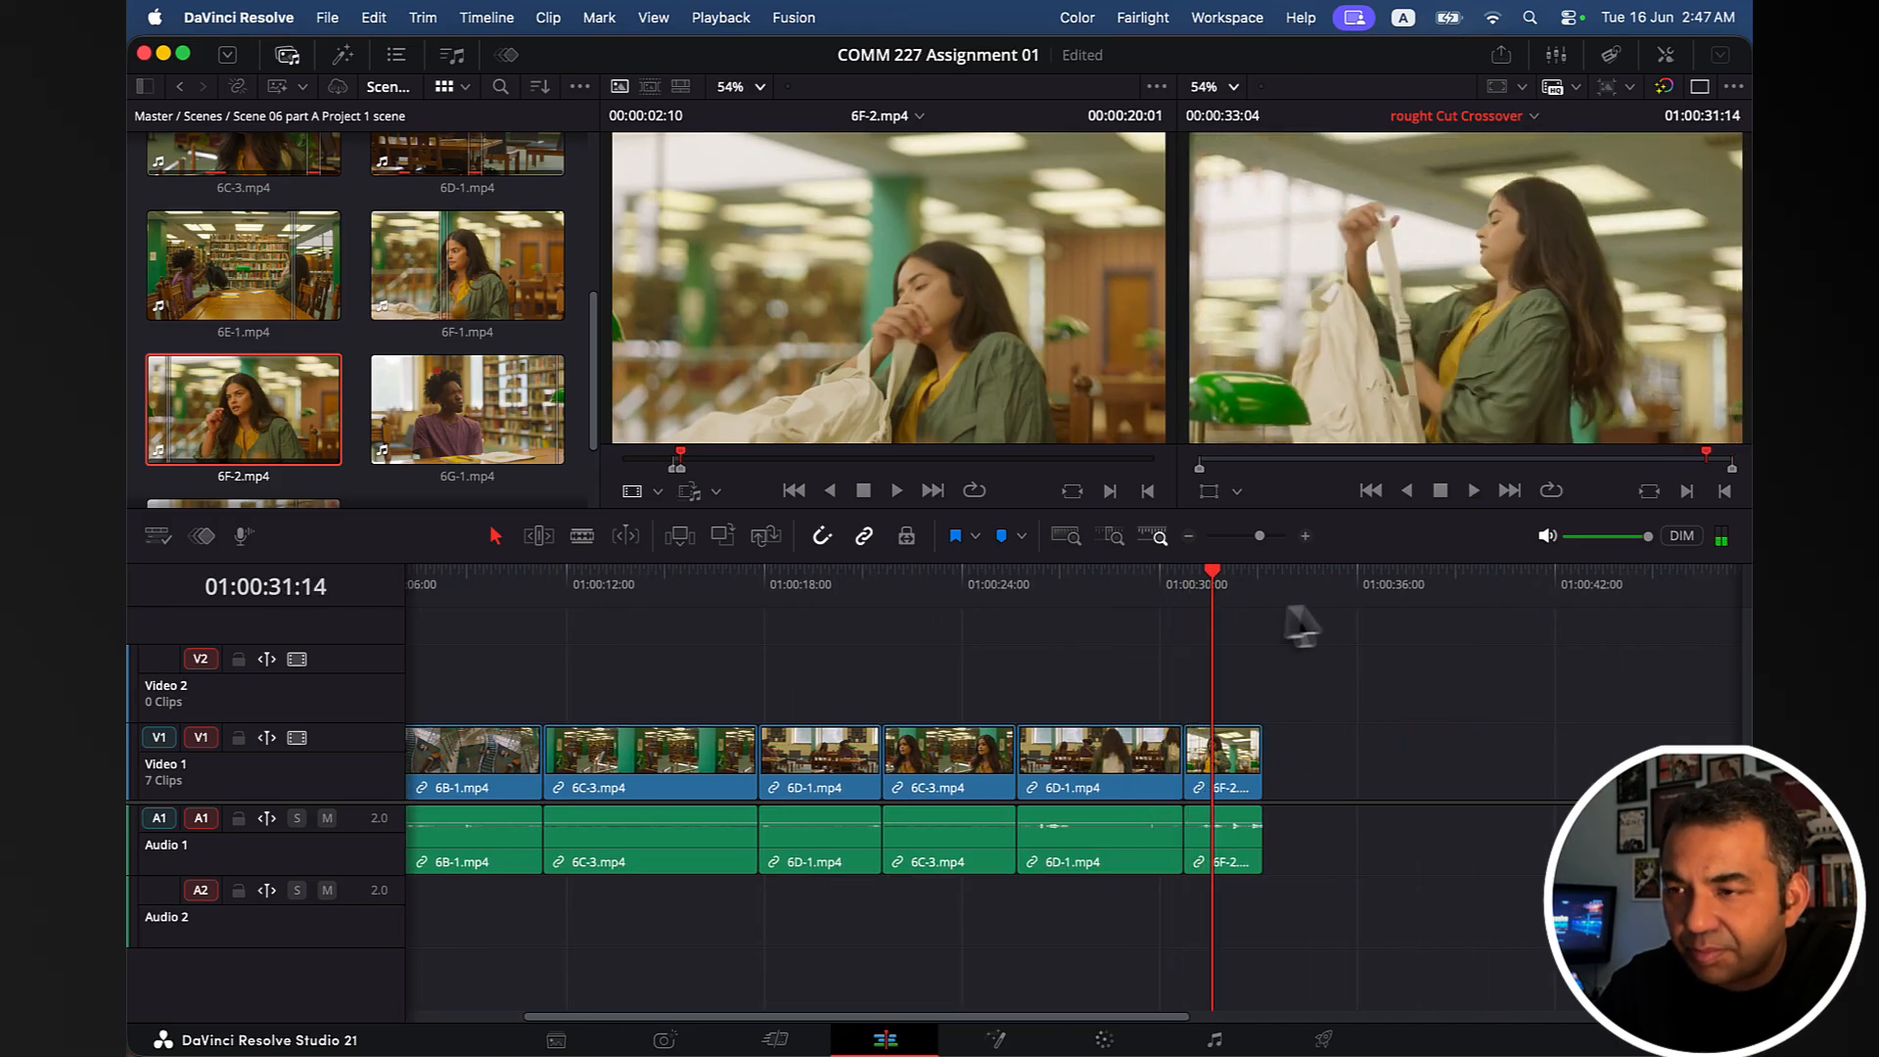
Step frame by frame across the cut from 6D-1.mp4 to 6F-2.mp4 and park the timeline playhead at 01:00:31:02.
click(1166, 599)
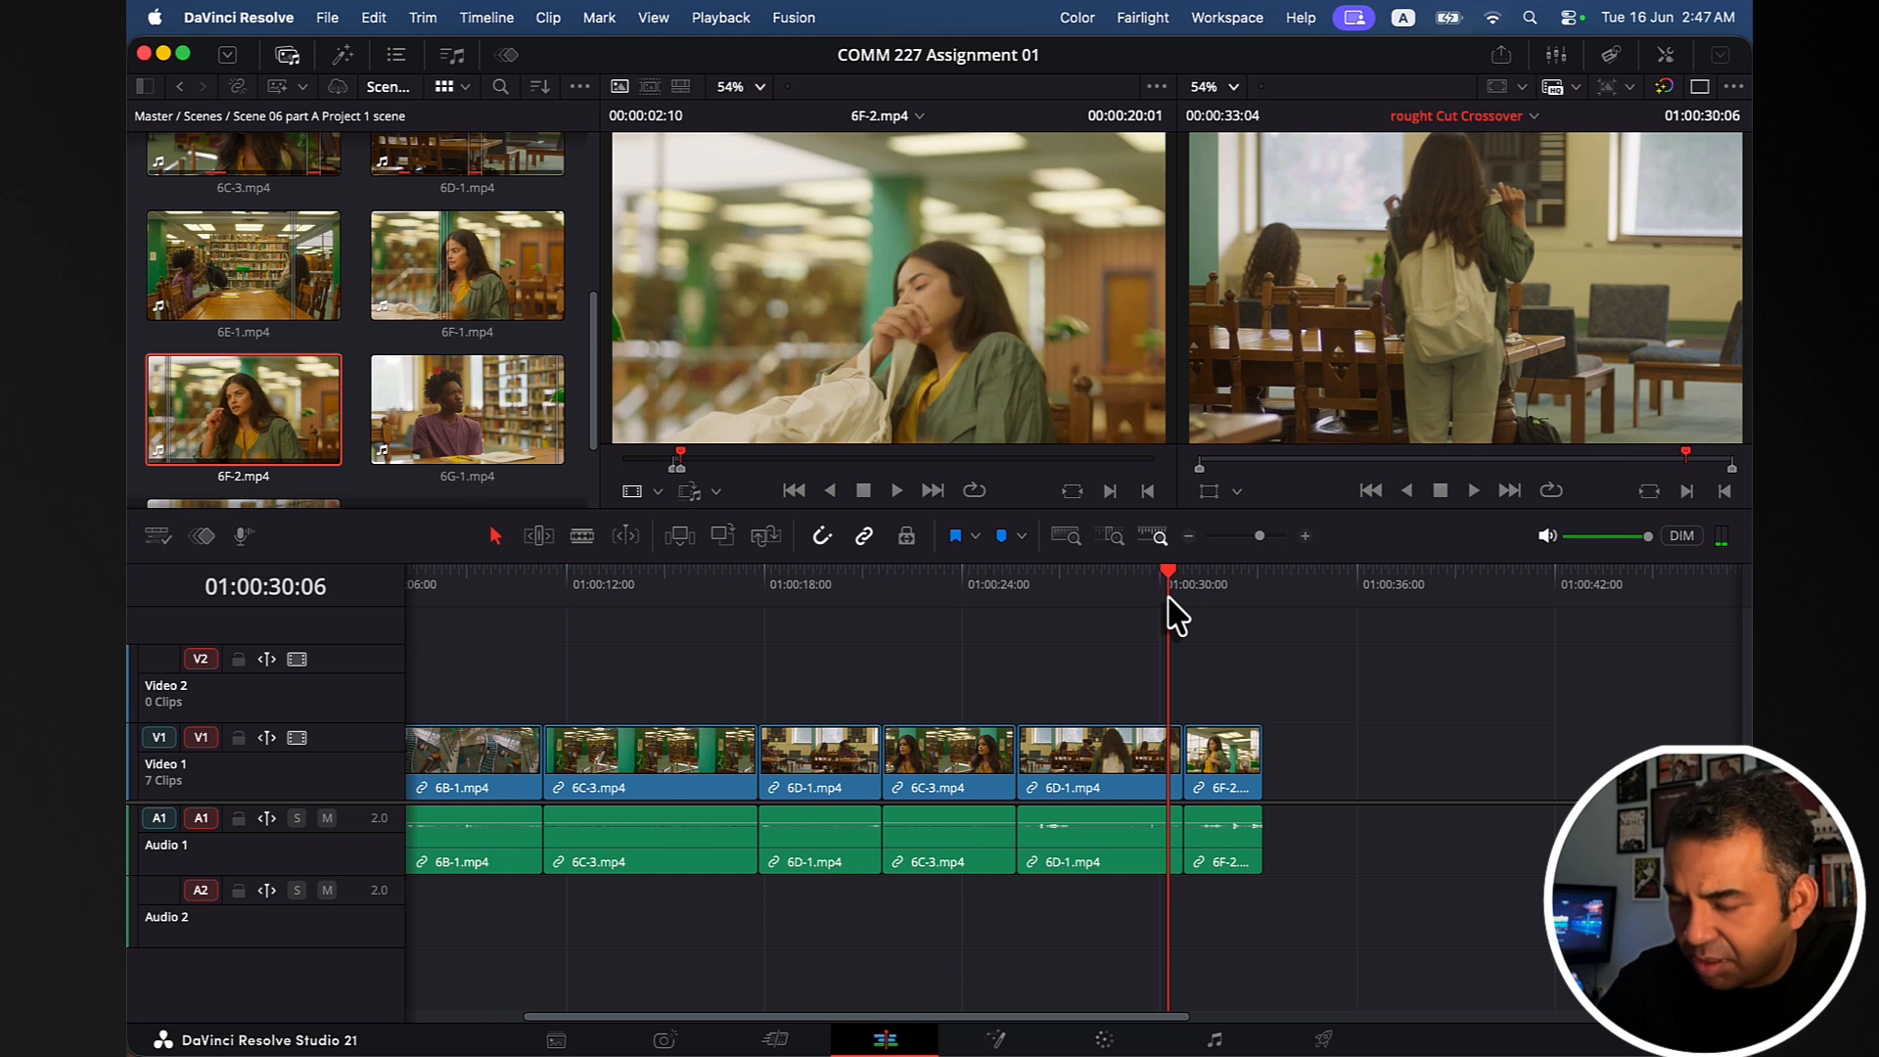
key(super+equal)
key(super+equal)
key(Right)
key(Right)
key(Right)
key(Right)
key(Right)
key(Right)
key(Right)
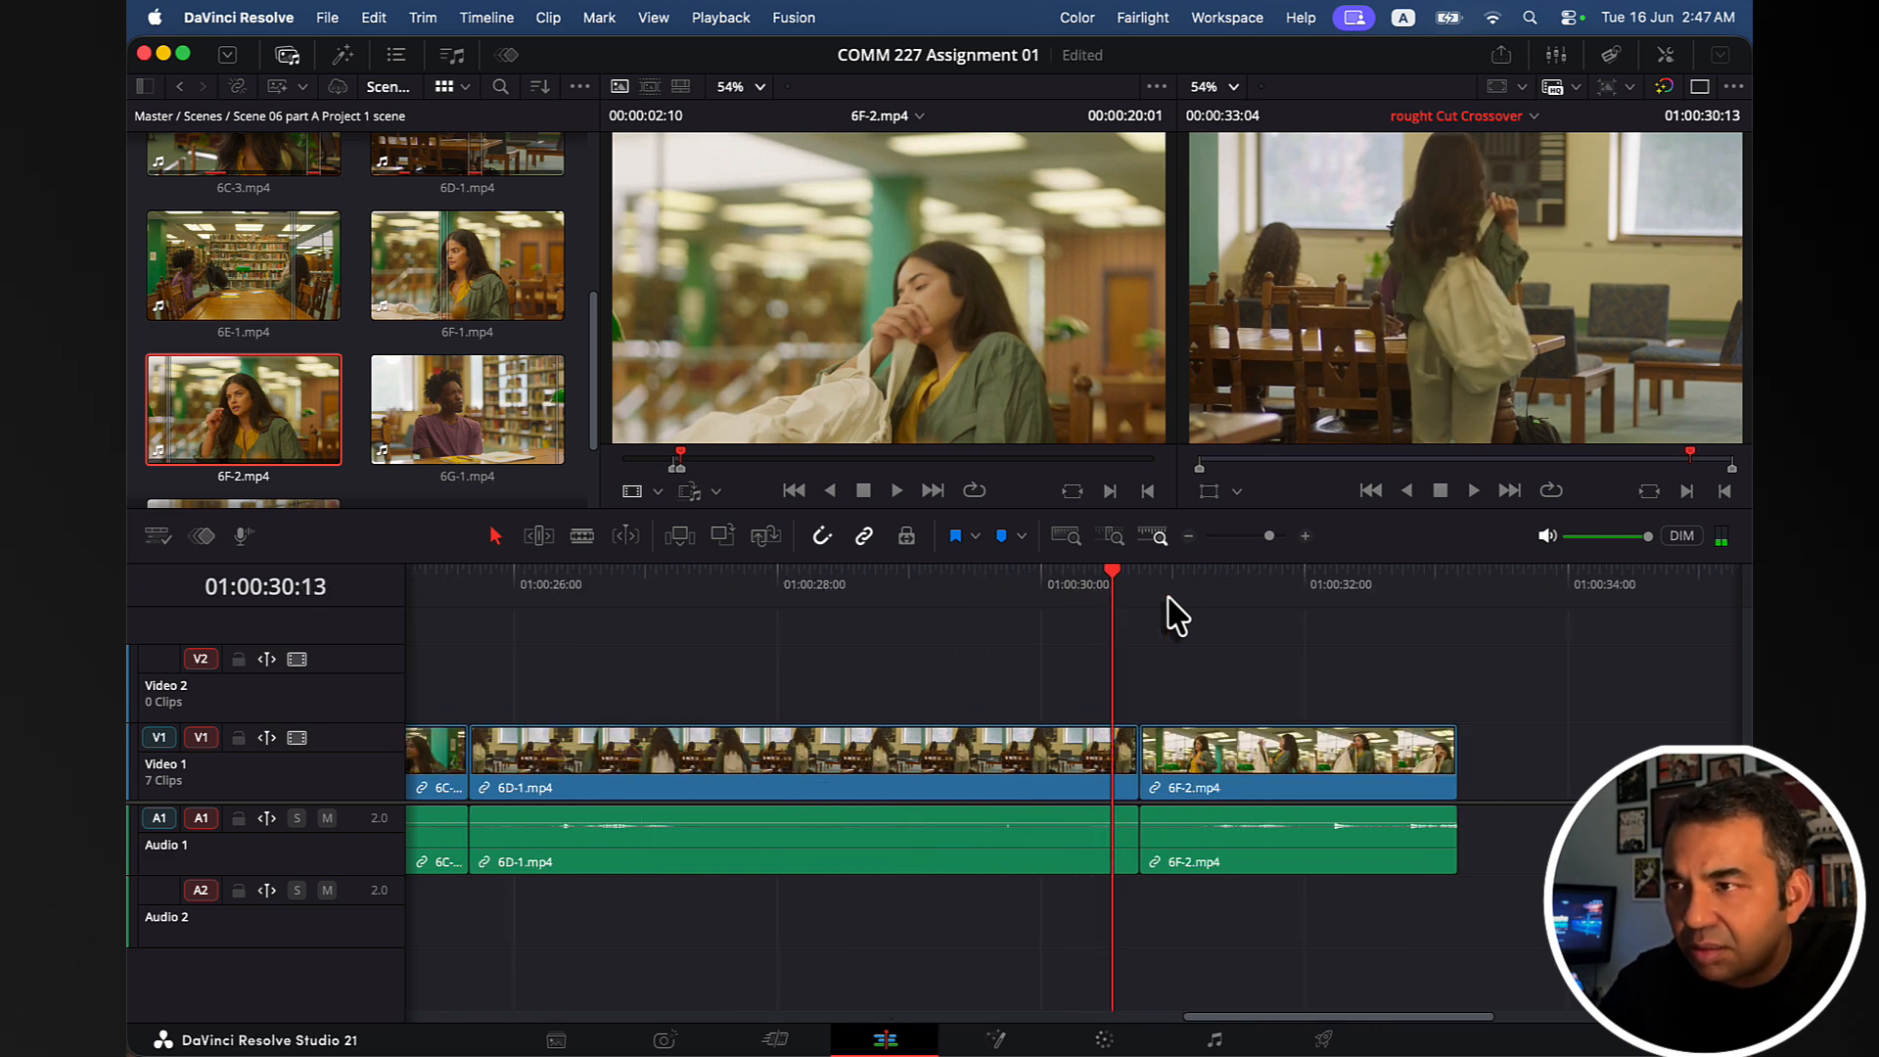
key(Right)
key(Right)
key(Right)
key(Right)
key(Right)
key(Right)
key(Right)
key(Right)
key(Right)
key(Right)
key(Right)
key(Right)
key(Right)
key(Right)
key(Right)
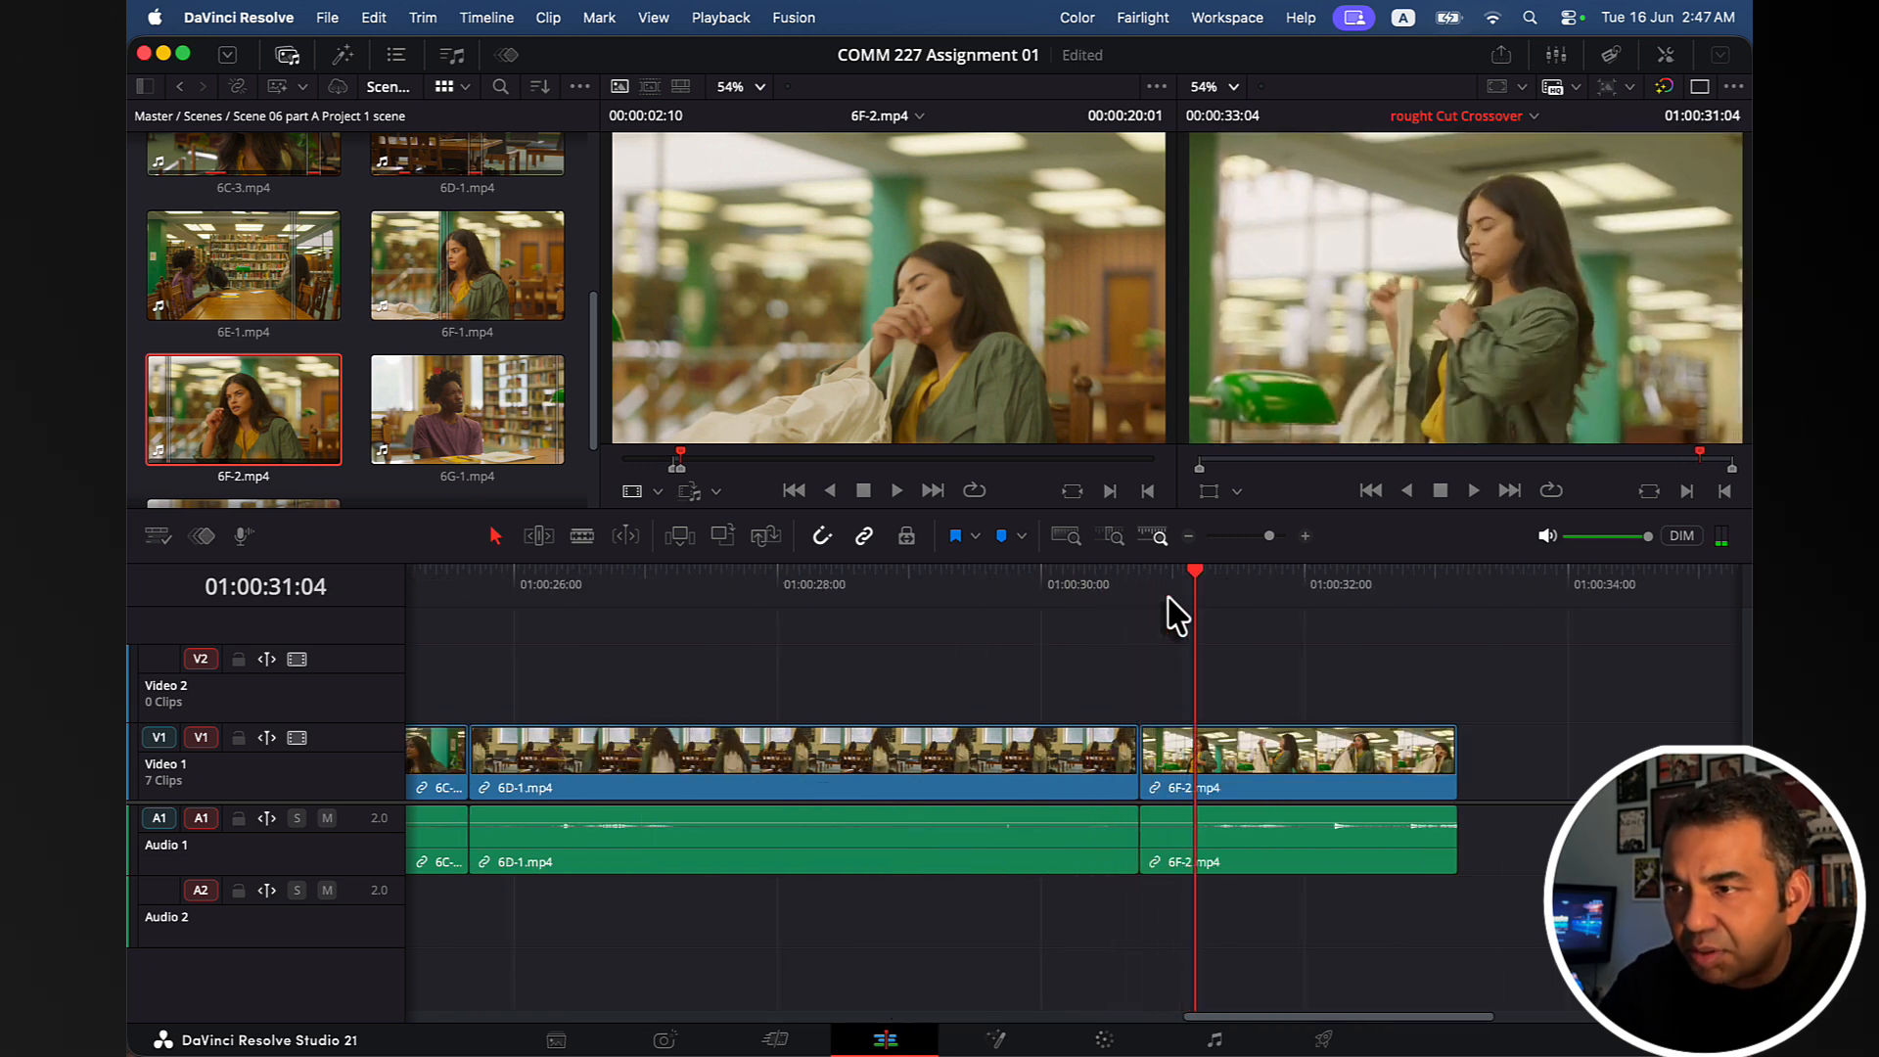
key(Left)
key(Left)
key(Left)
key(Right)
key(Right)
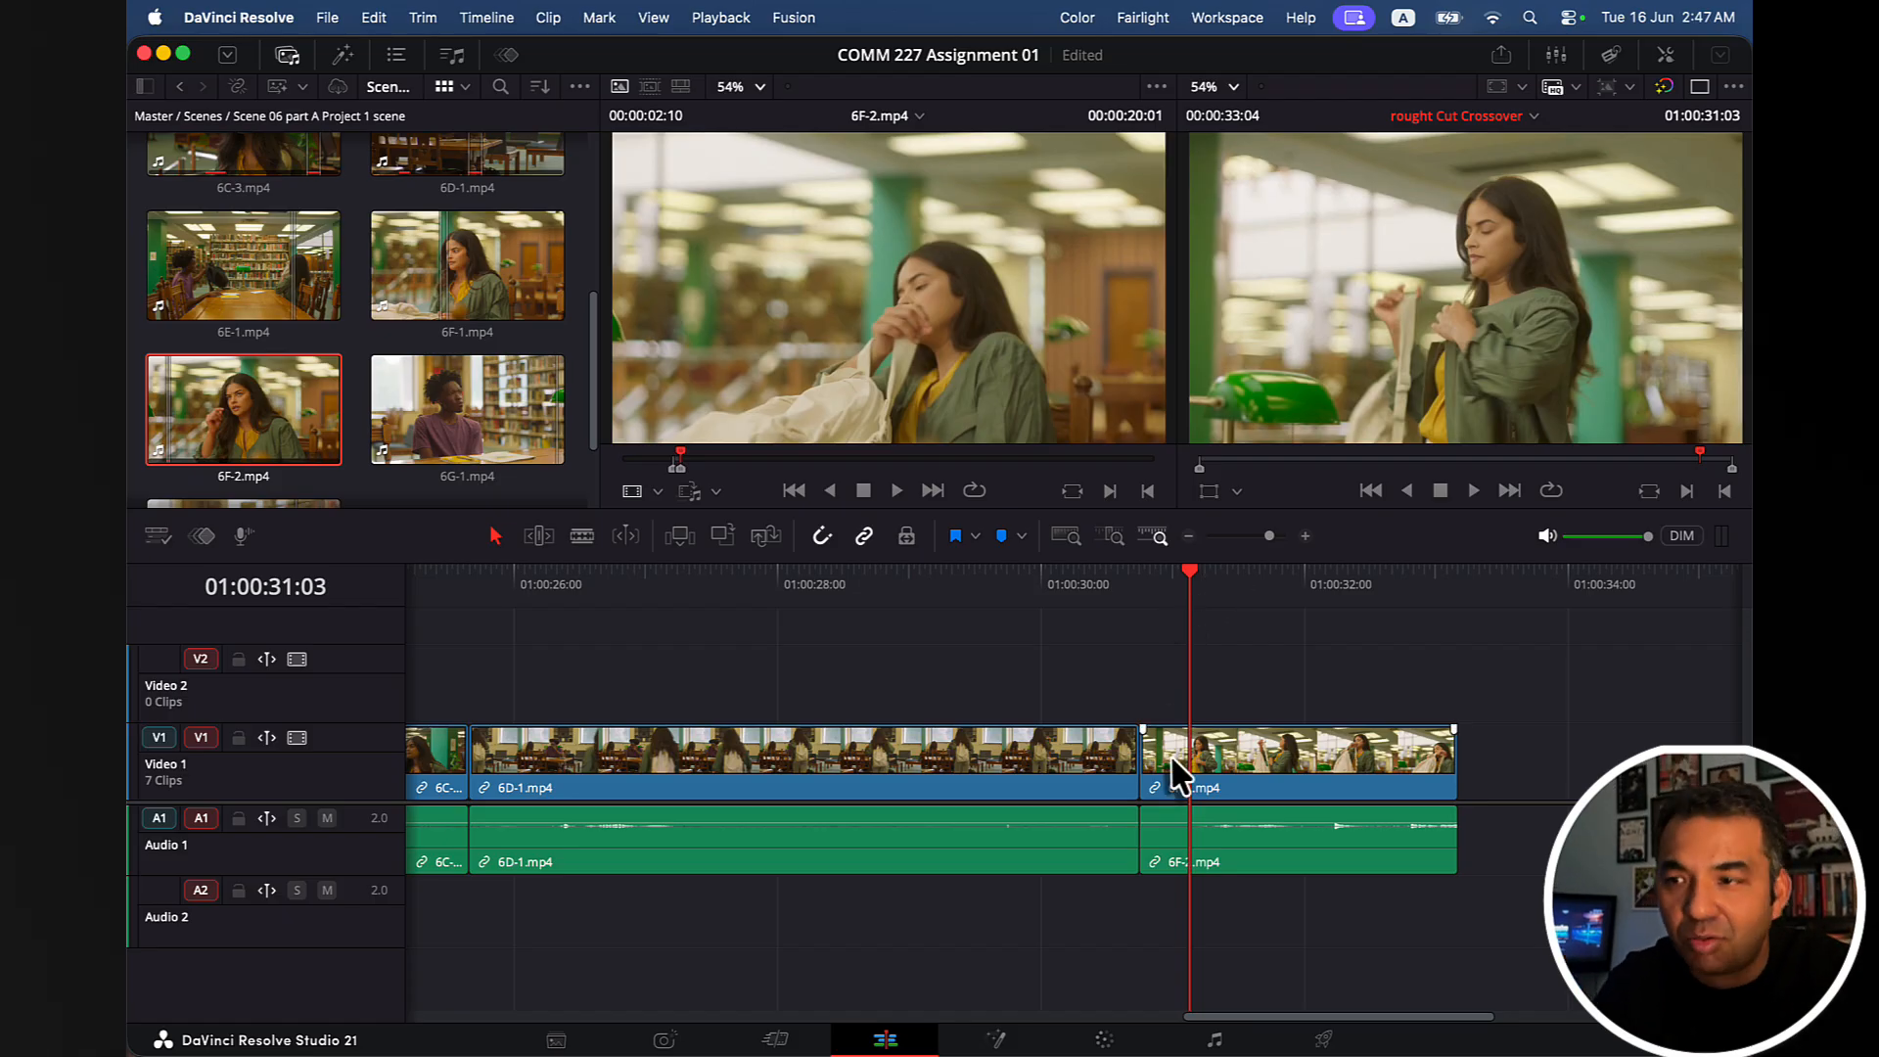
mouse_move(1179, 580)
mouse_down()
mouse_move(1145, 578)
mouse_move(1184, 579)
mouse_up()
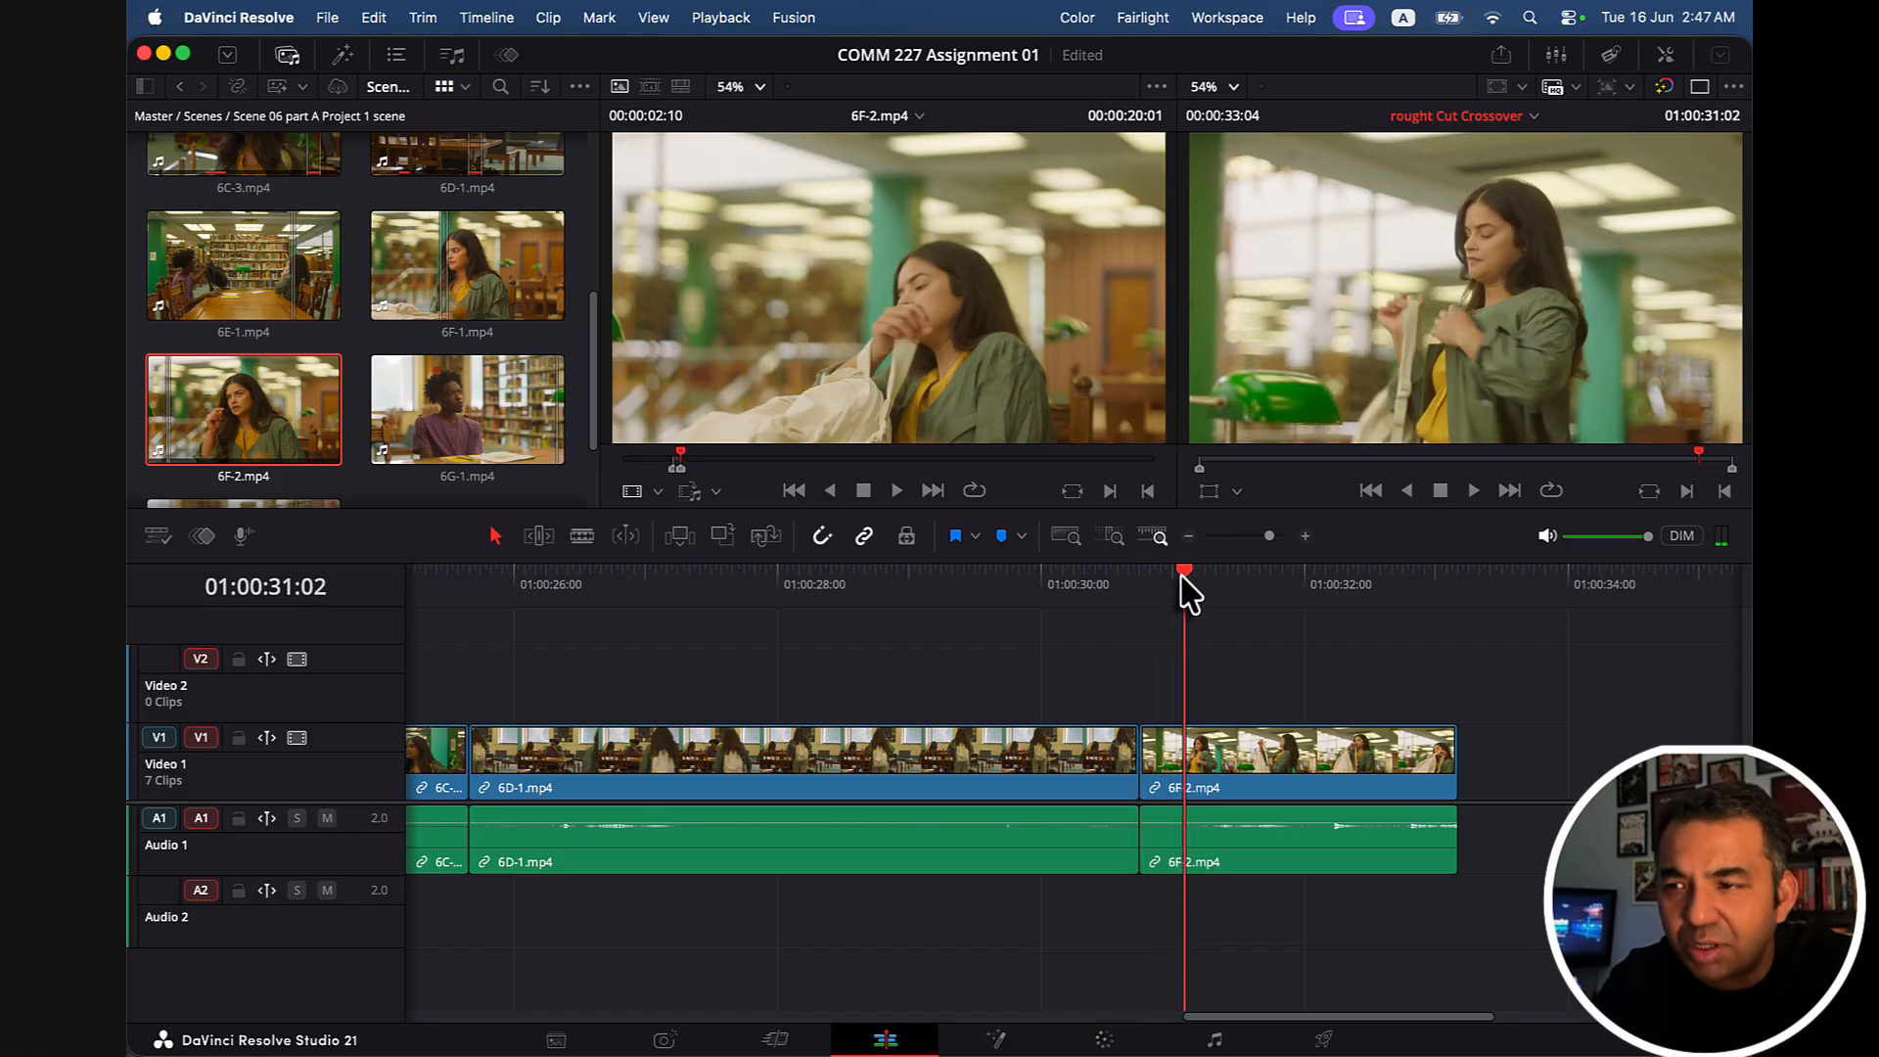
Split the 6F-2.mp4 timeline clip at 01:00:31:02 and try deleting its short opening piece without closing the gap.
click(1212, 735)
key(super+b)
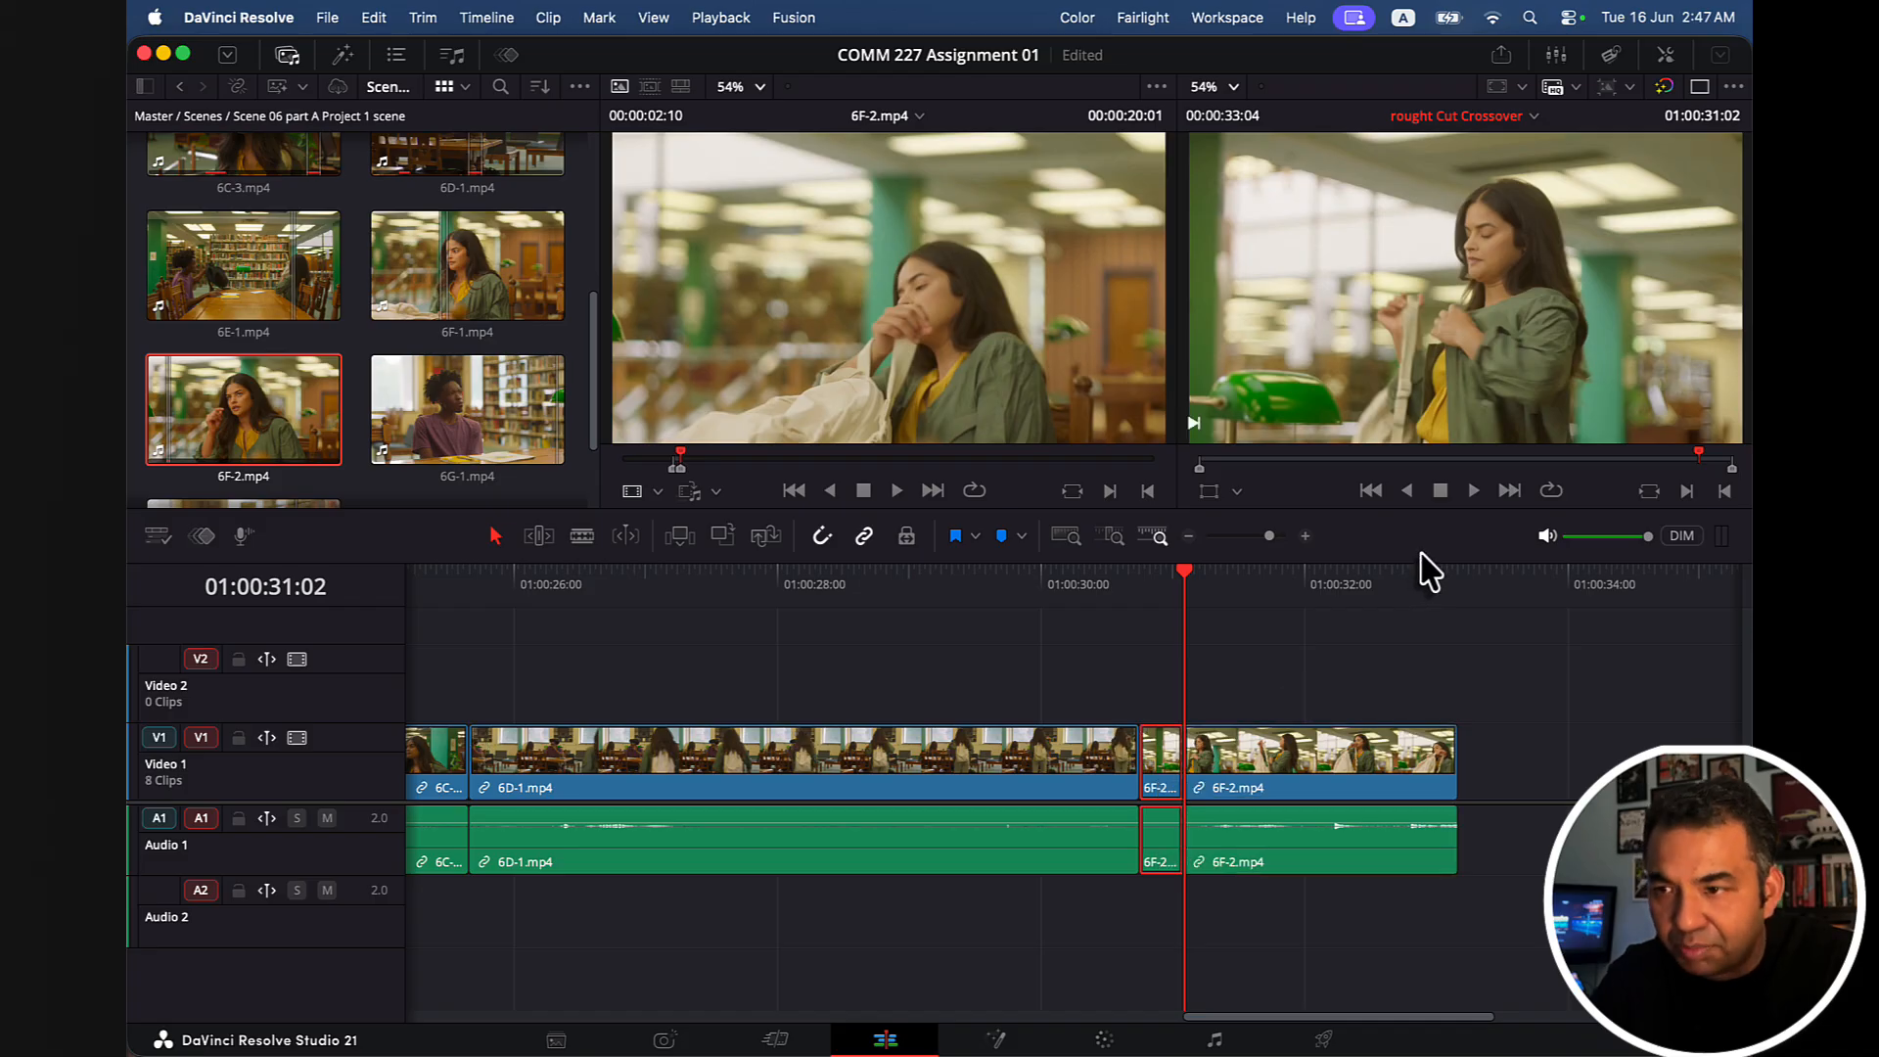
key(BackSpace)
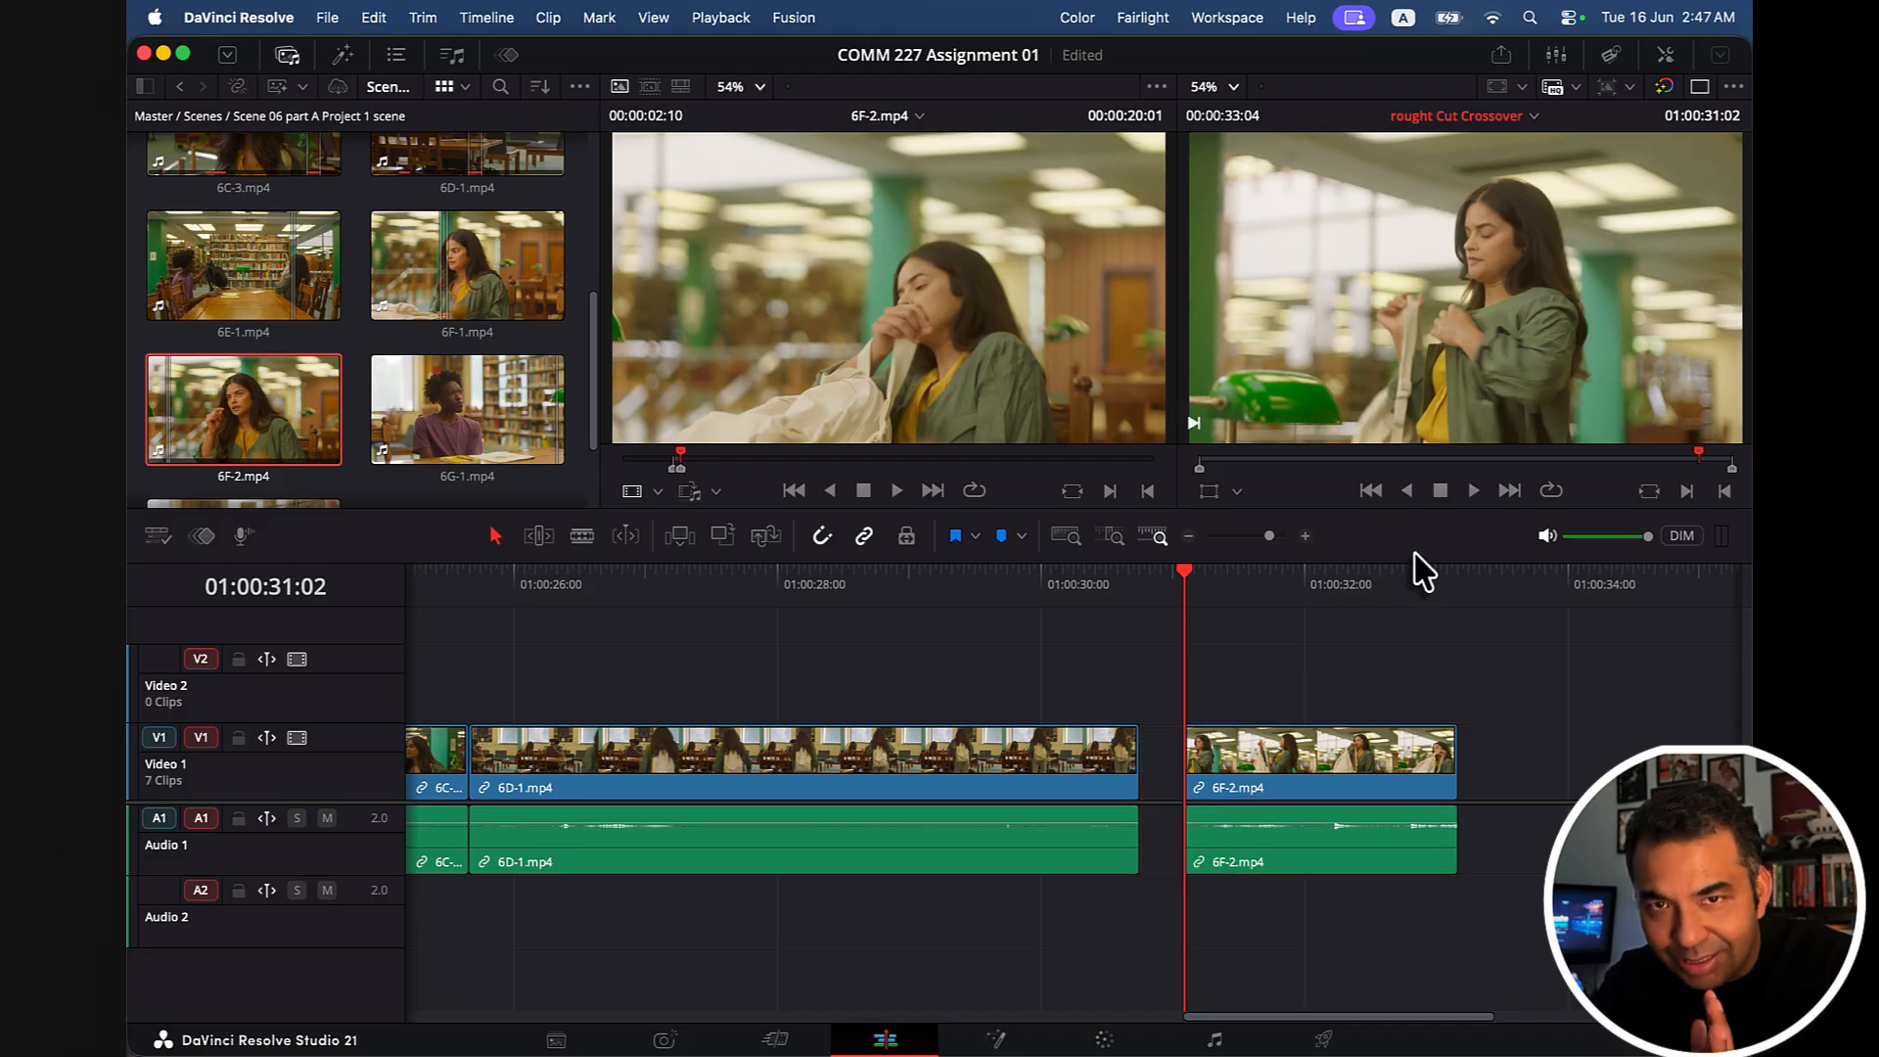
key(super+z)
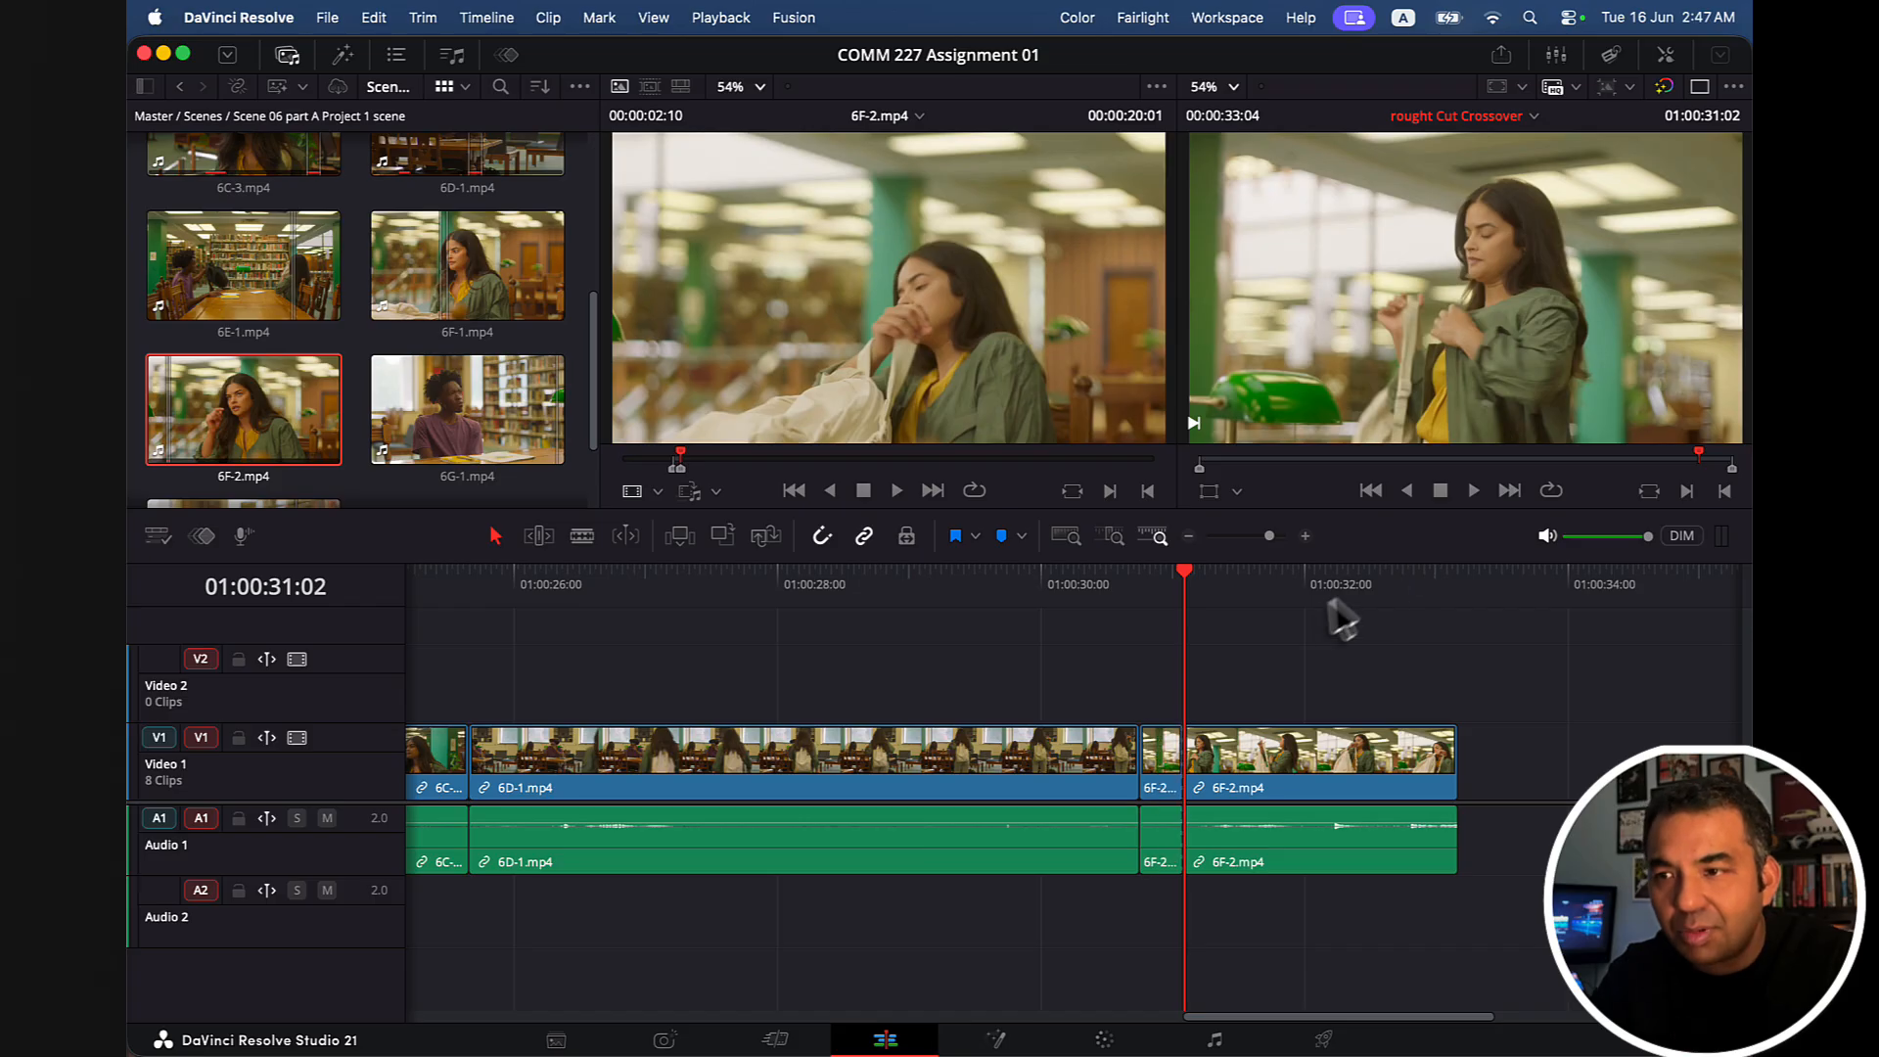
Ripple delete the short opening piece of 6F-2.mp4 and play back the cut from 6D-1.mp4.
click(1152, 747)
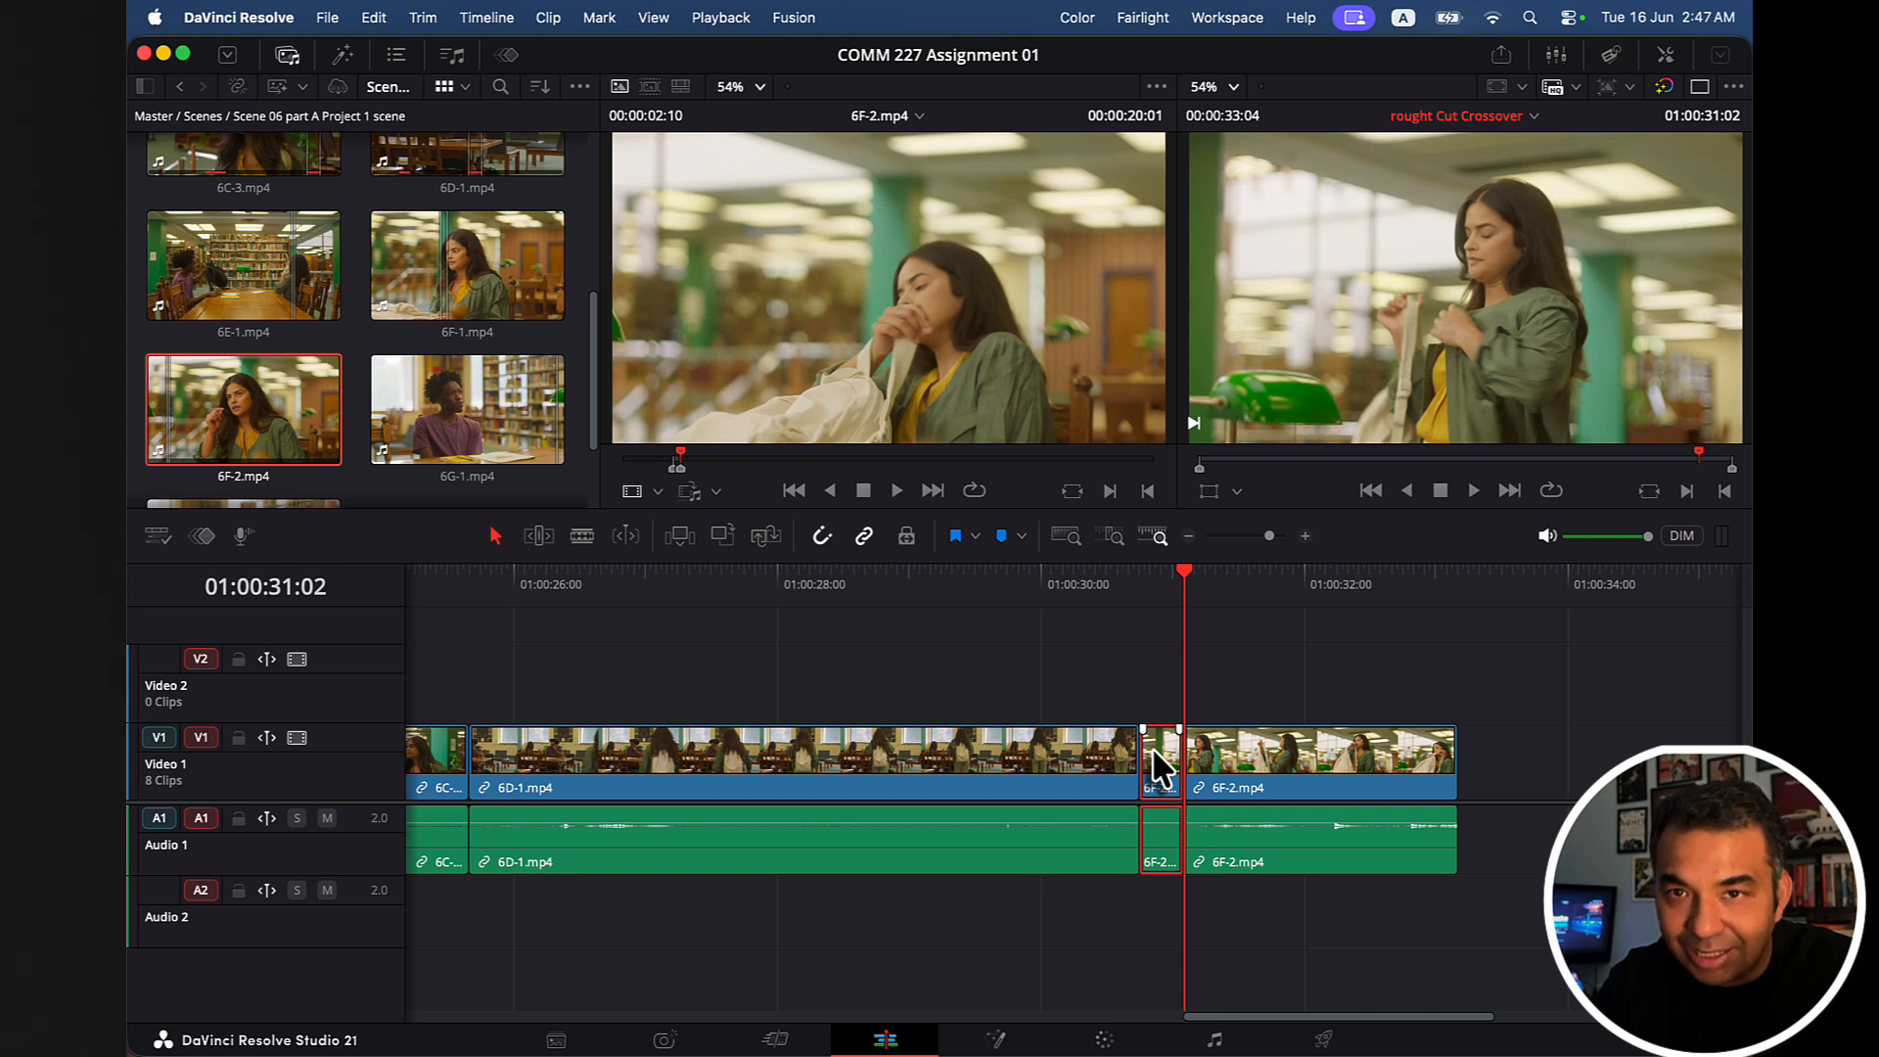
key(shift+BackSpace)
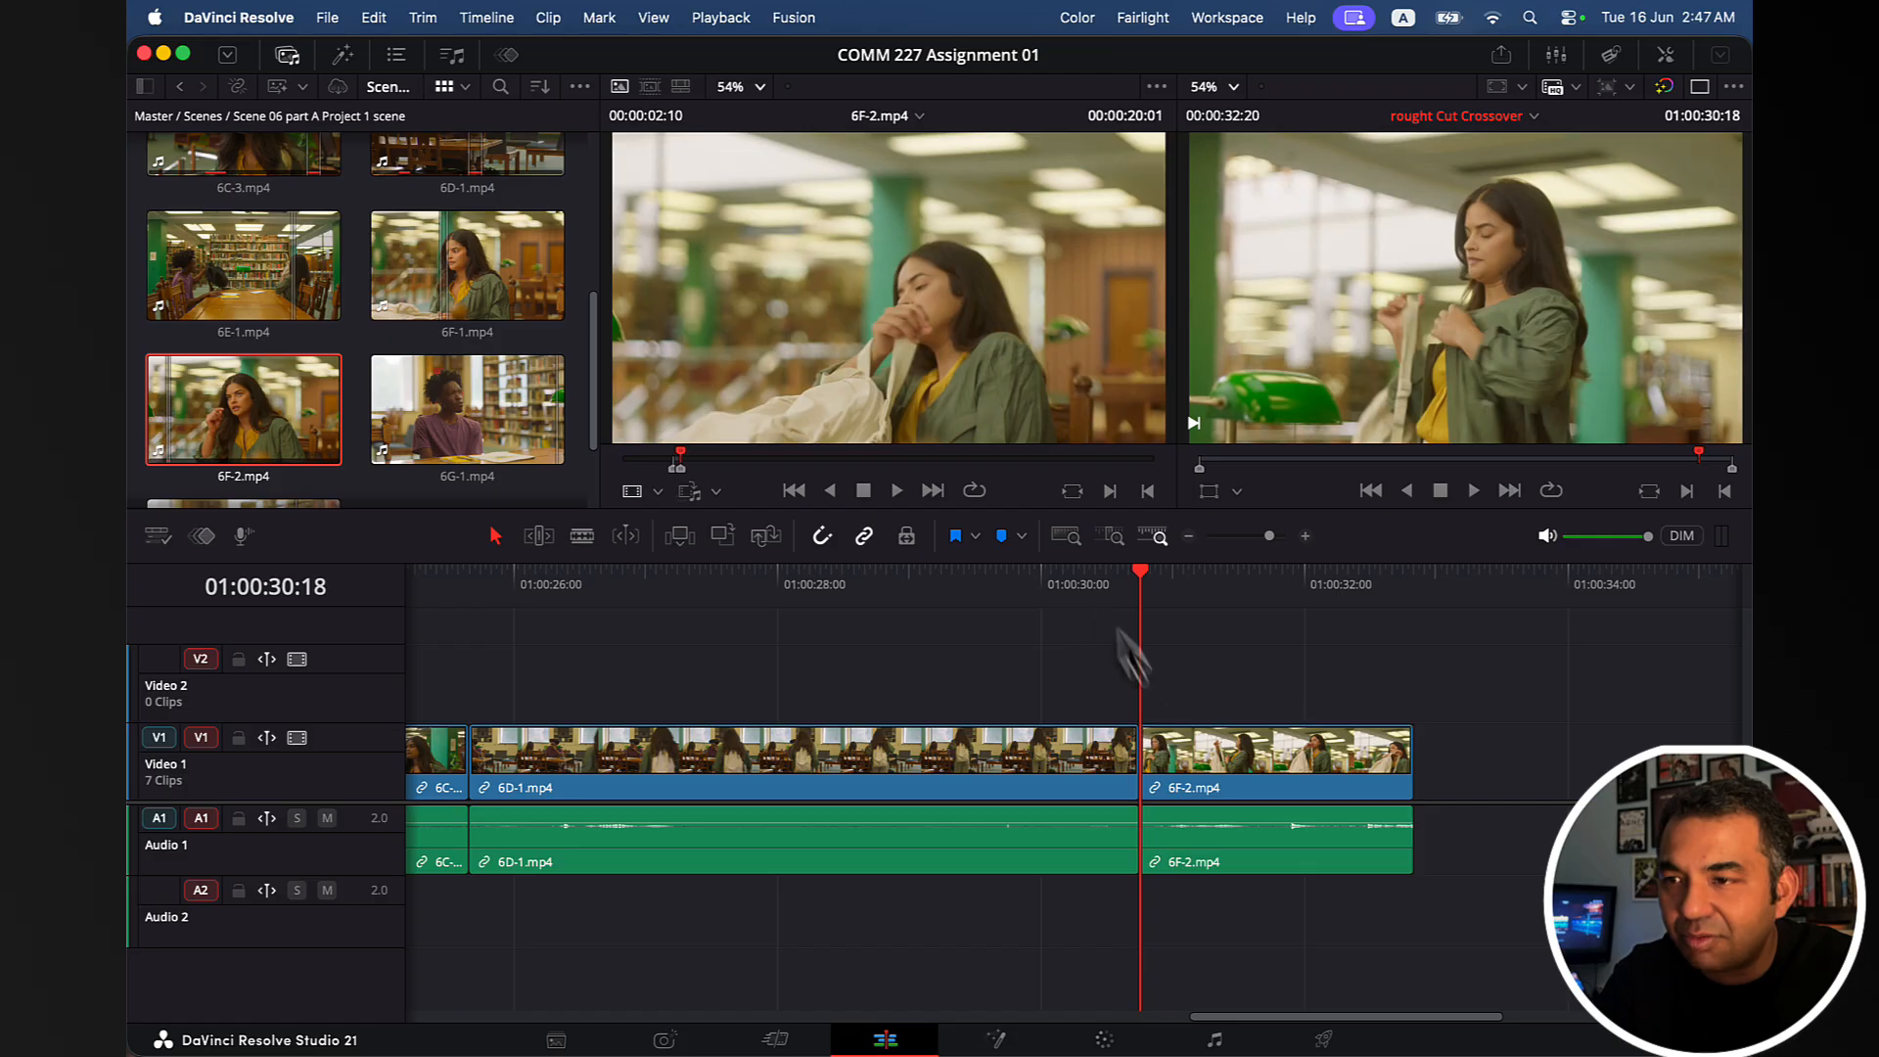
click(1057, 583)
key(space)
key(space)
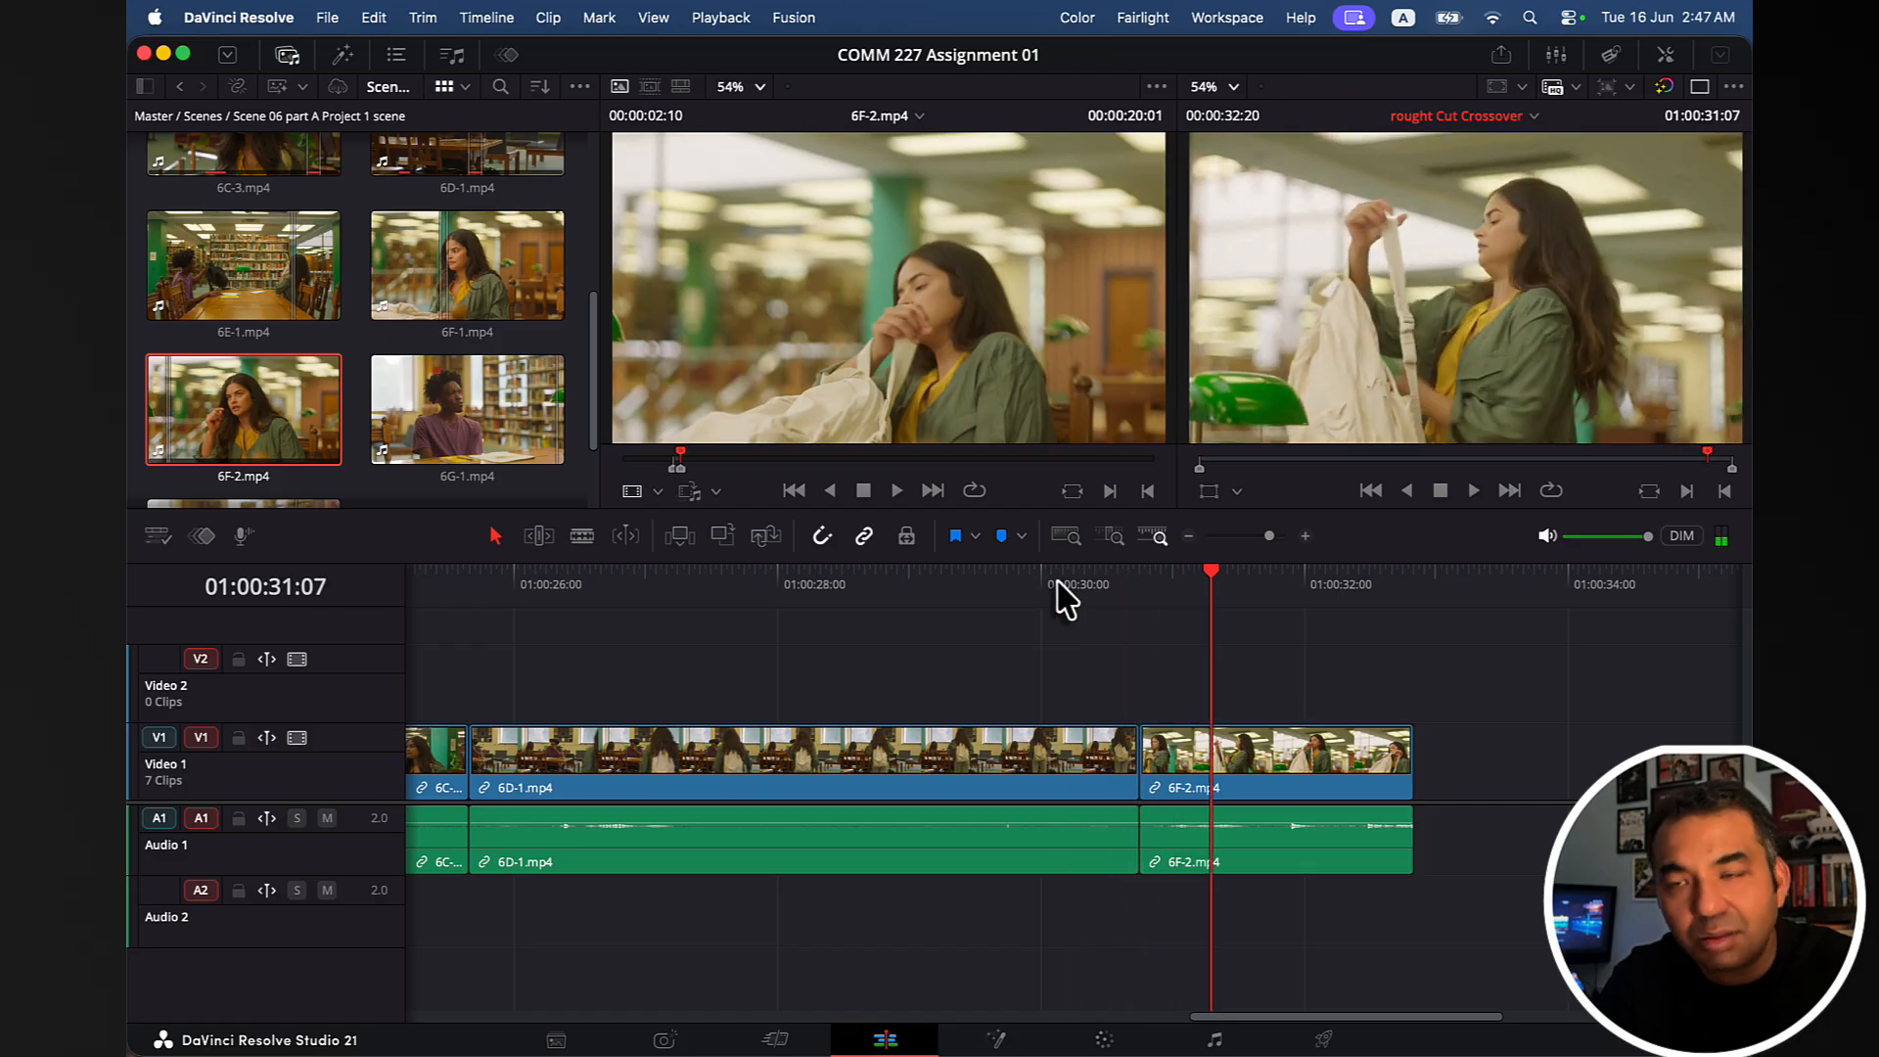
Undo the ripple delete and the split of the 6F-2.mp4 timeline clip.
key(Up)
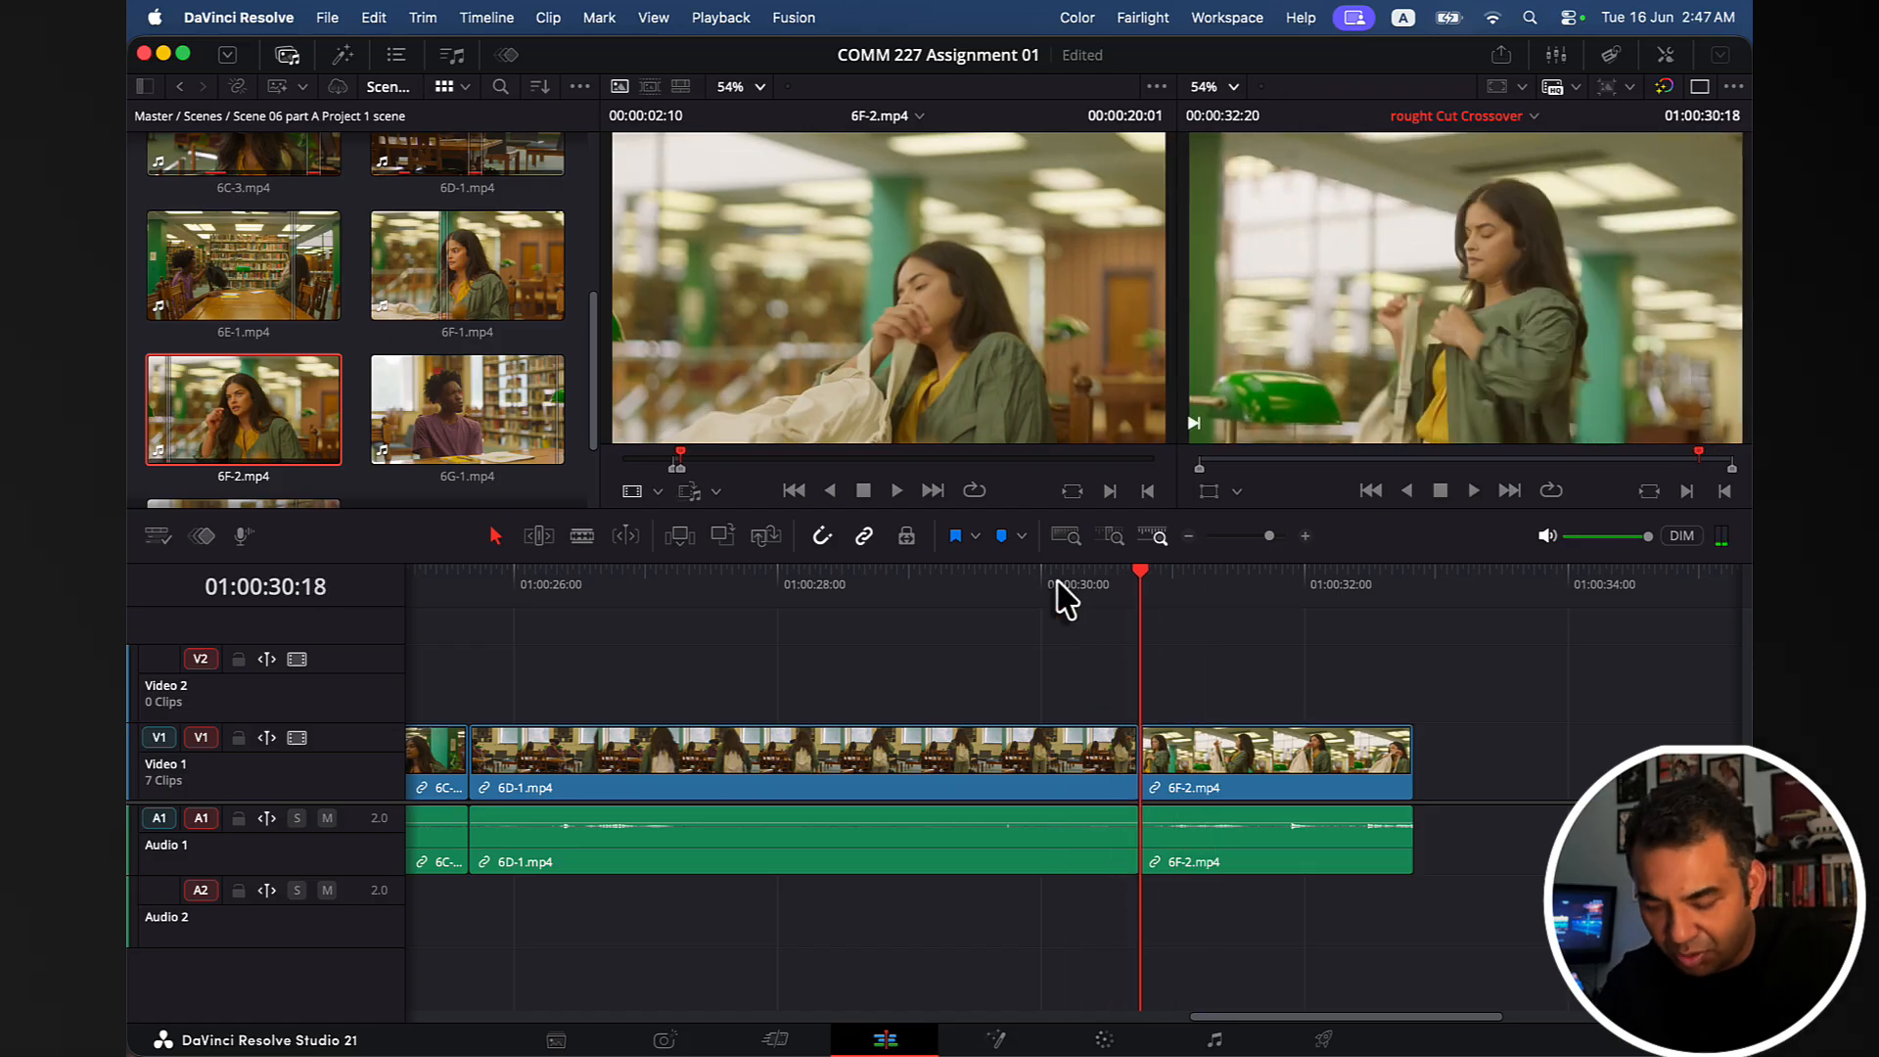
key(F9)
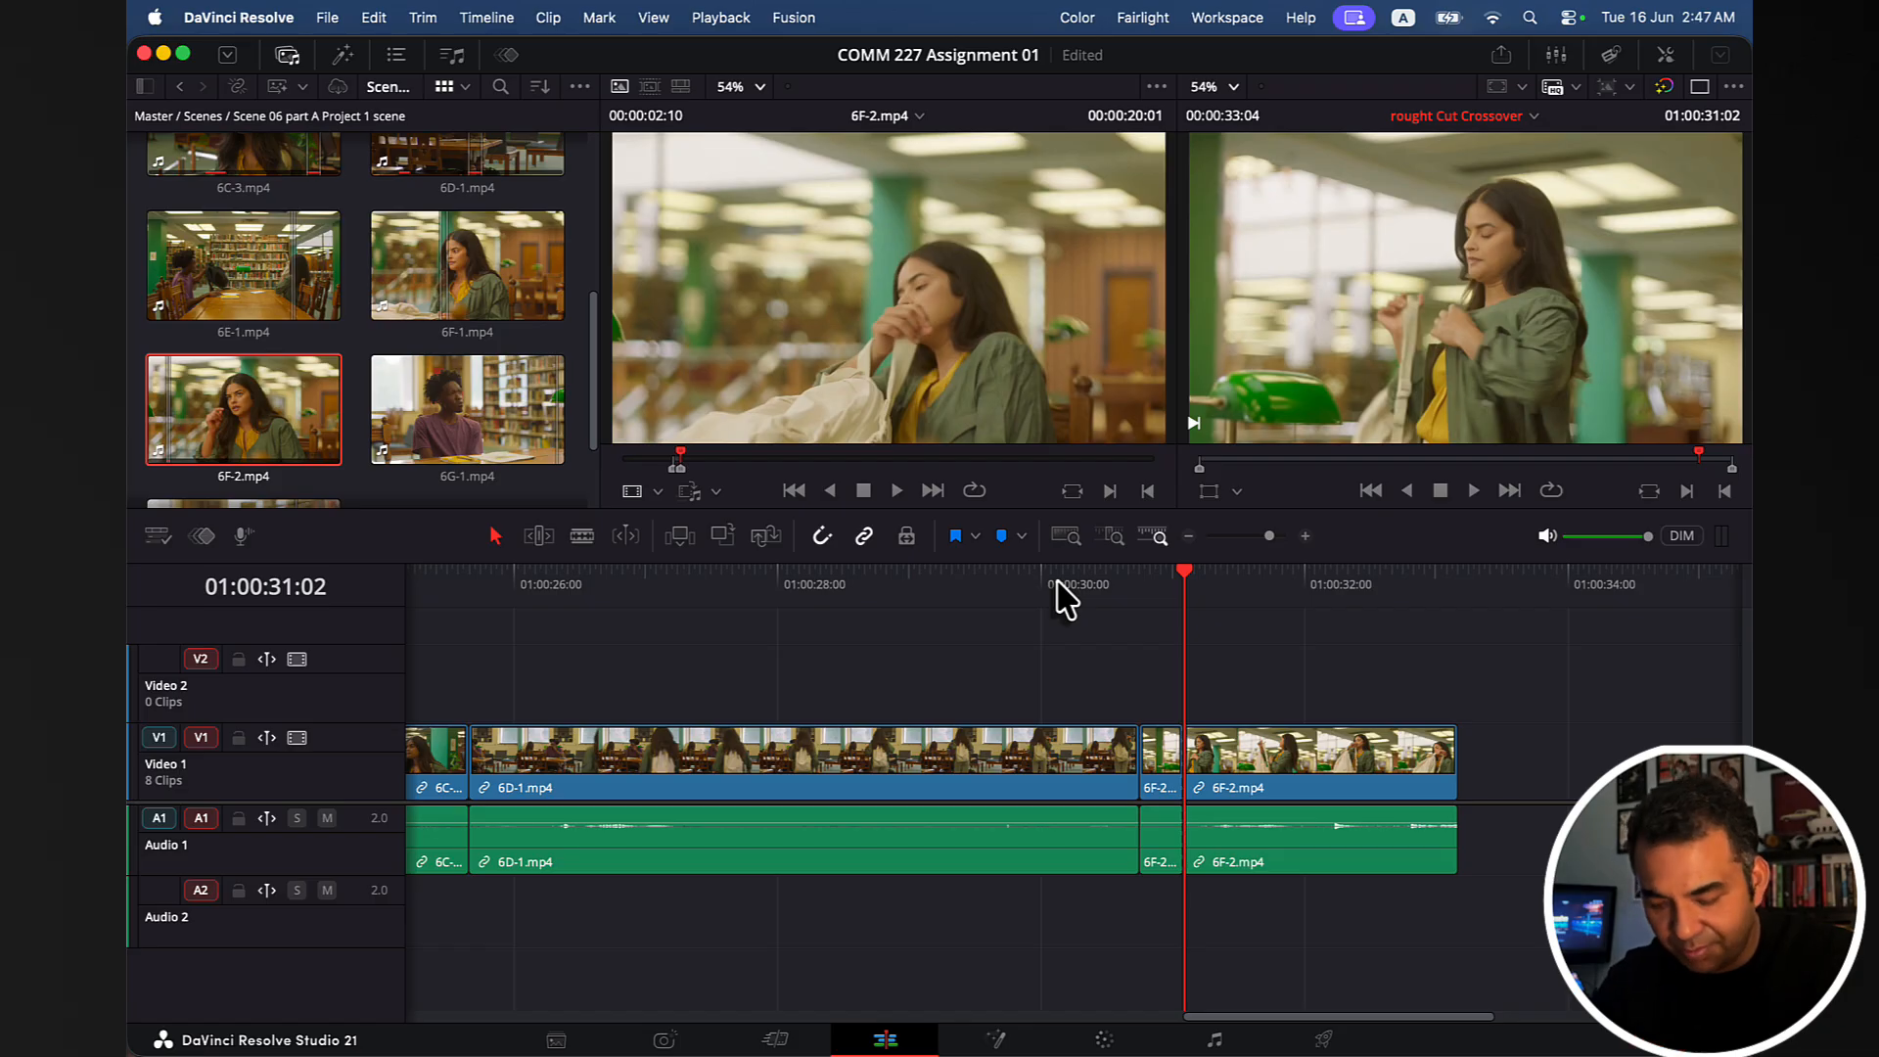
key(super+z)
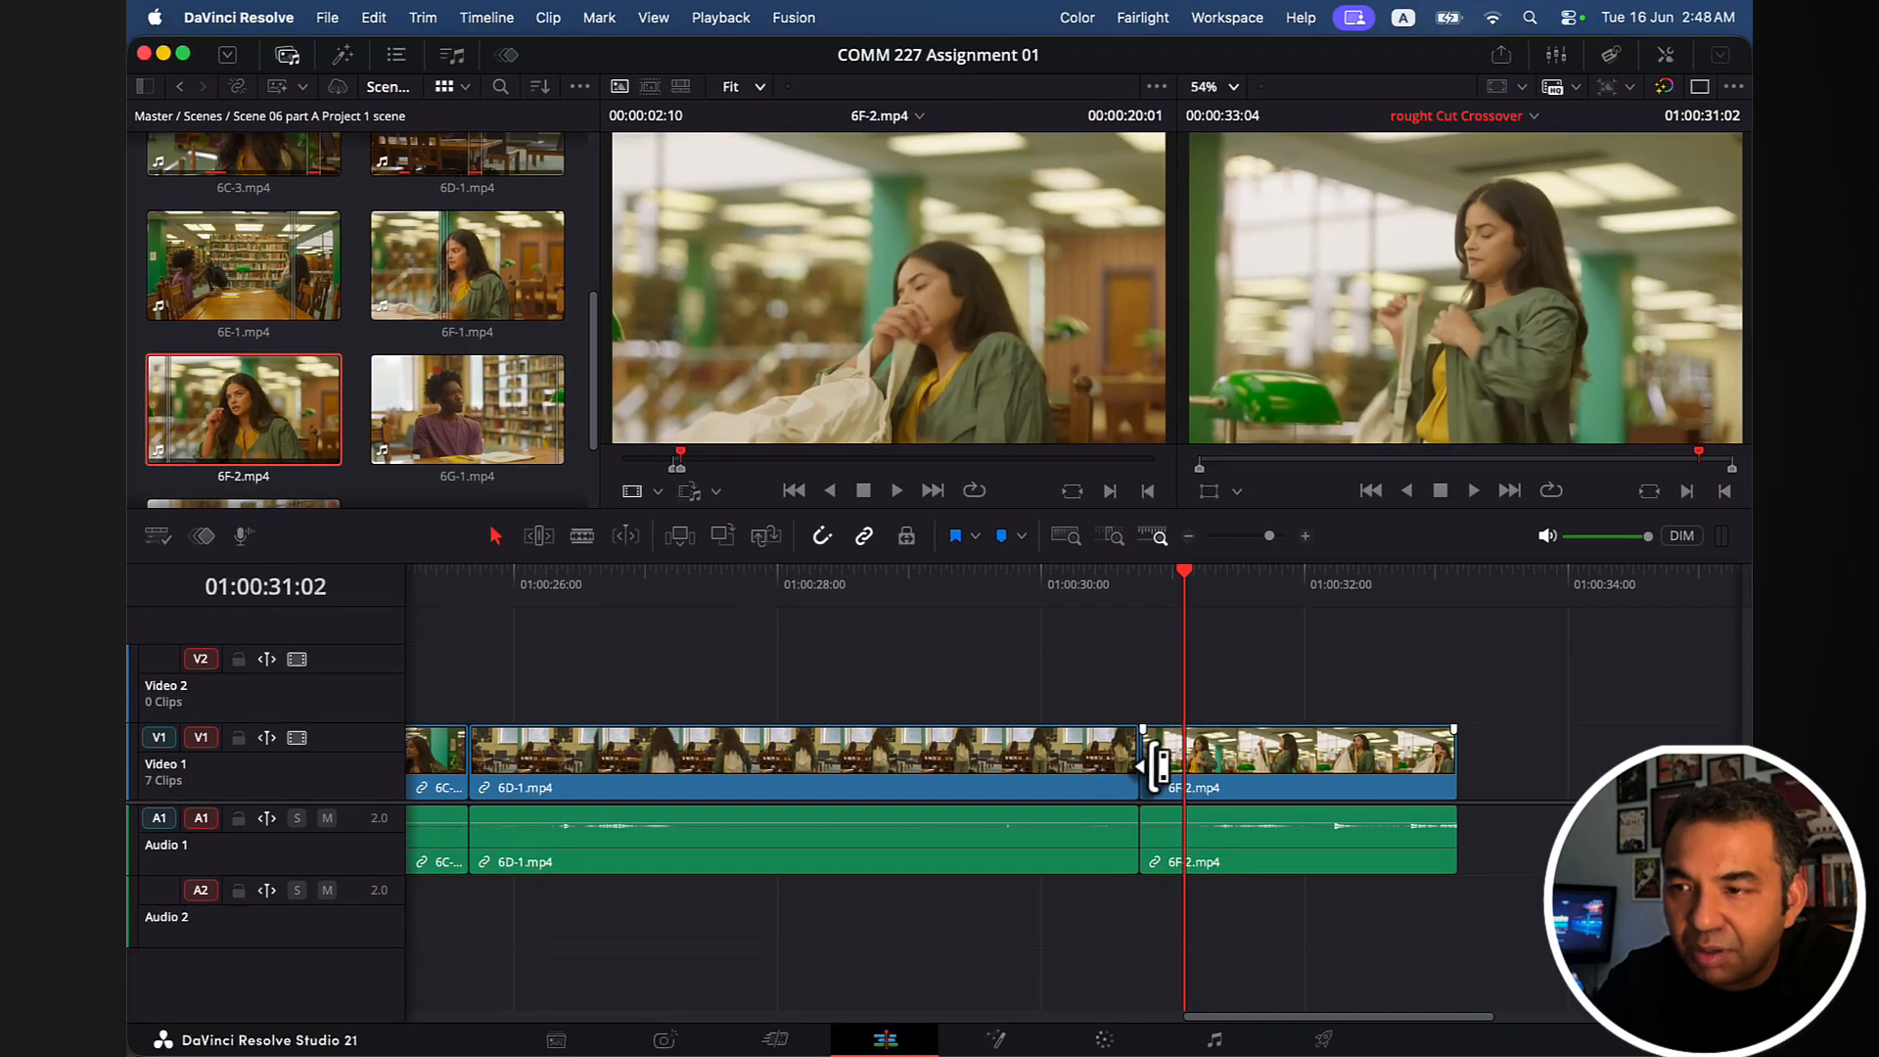
Trim the start of the 6F-2.mp4 timeline clip to 01:00:31:02 and slide it back against the end of 6D-1.mp4.
drag(1158, 763, 1196, 769)
drag(1323, 788, 1282, 798)
click(1094, 593)
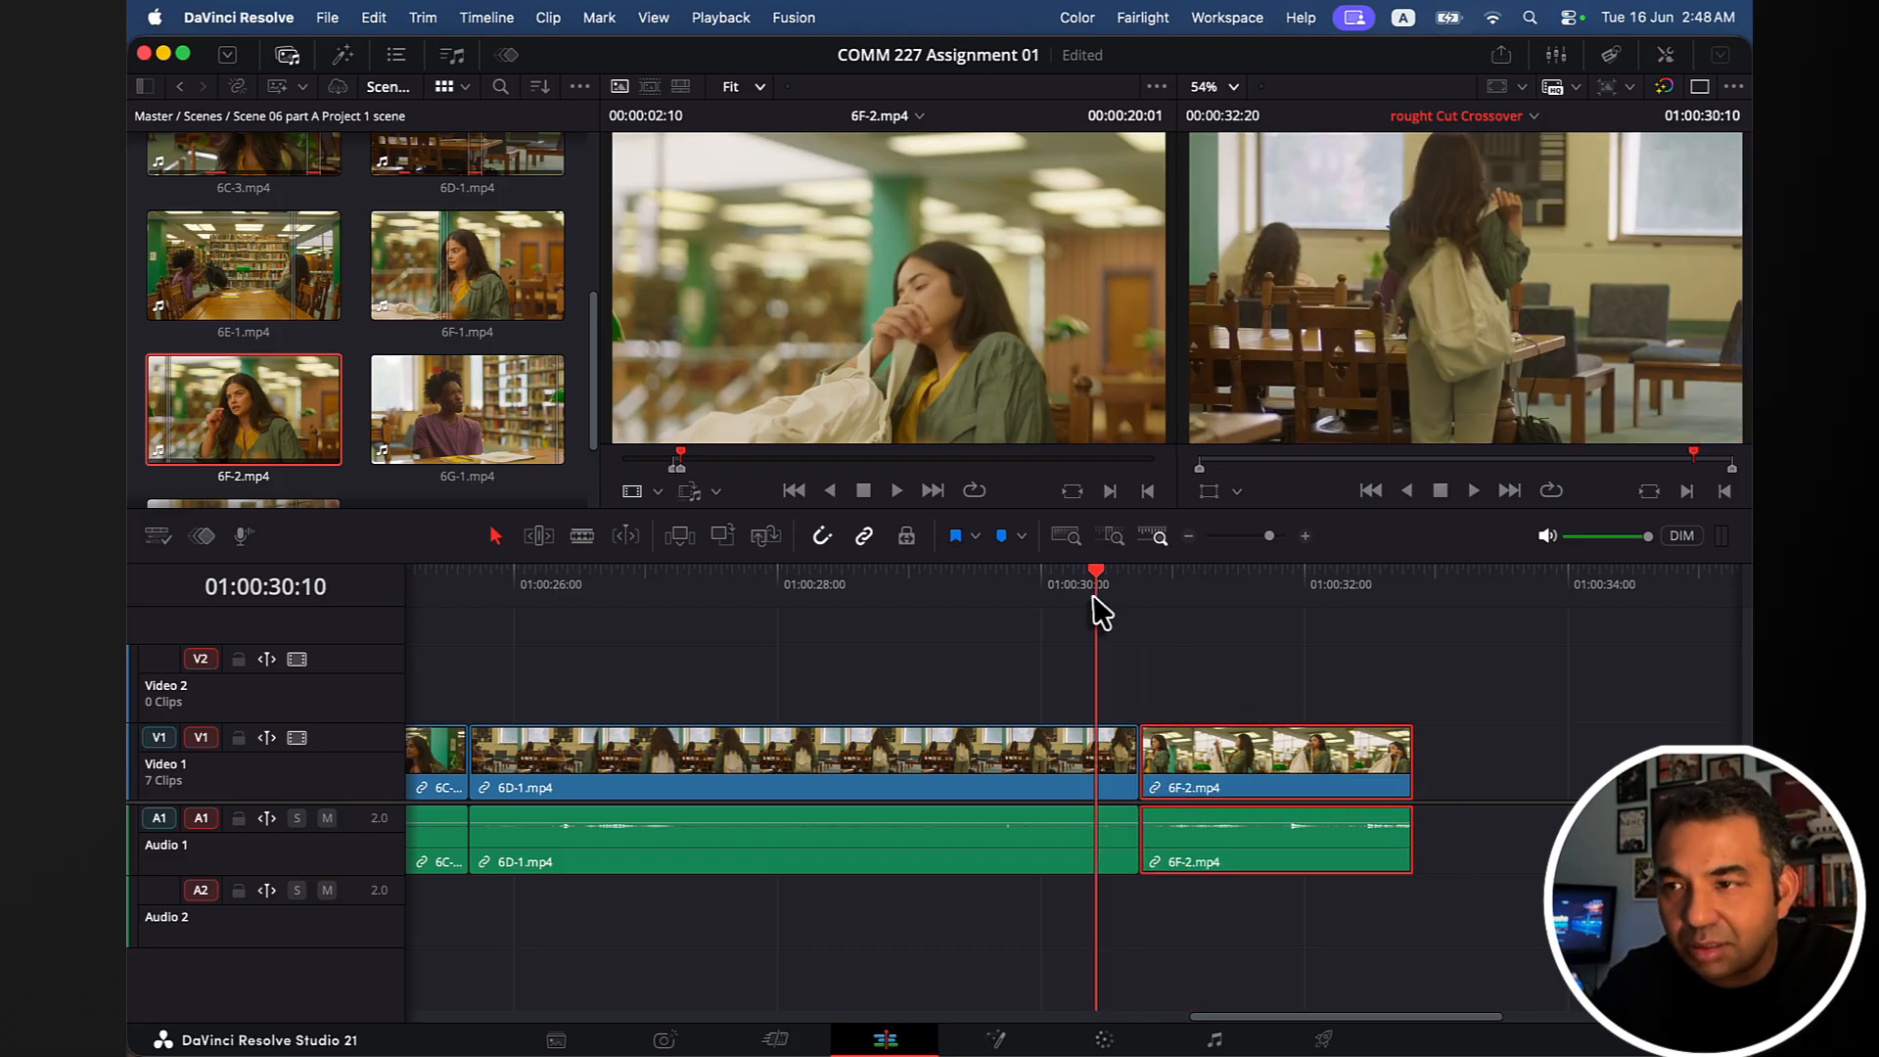
Play back the 6D-1.mp4 to 6F-2.mp4 cut and undo the trim and slide of the 6F-2.mp4 timeline clip.
key(space)
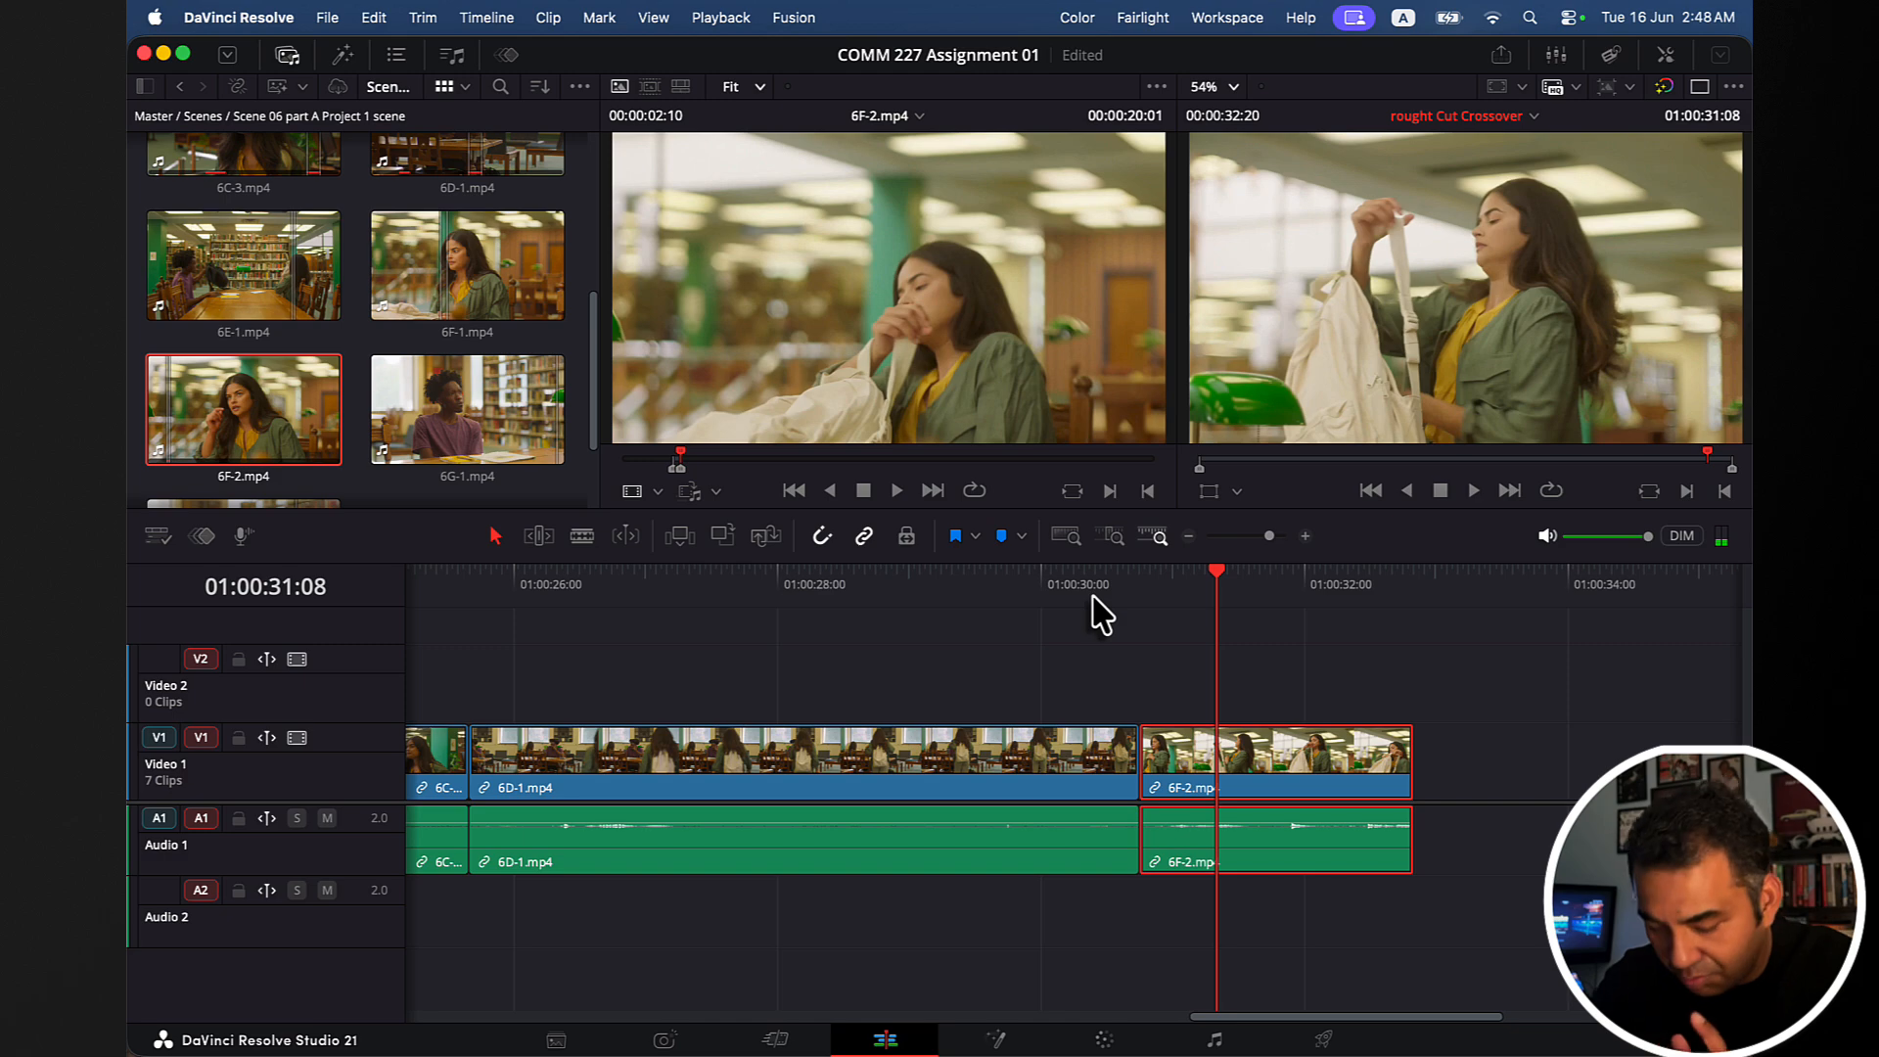
key(super+z)
key(super+shift+z)
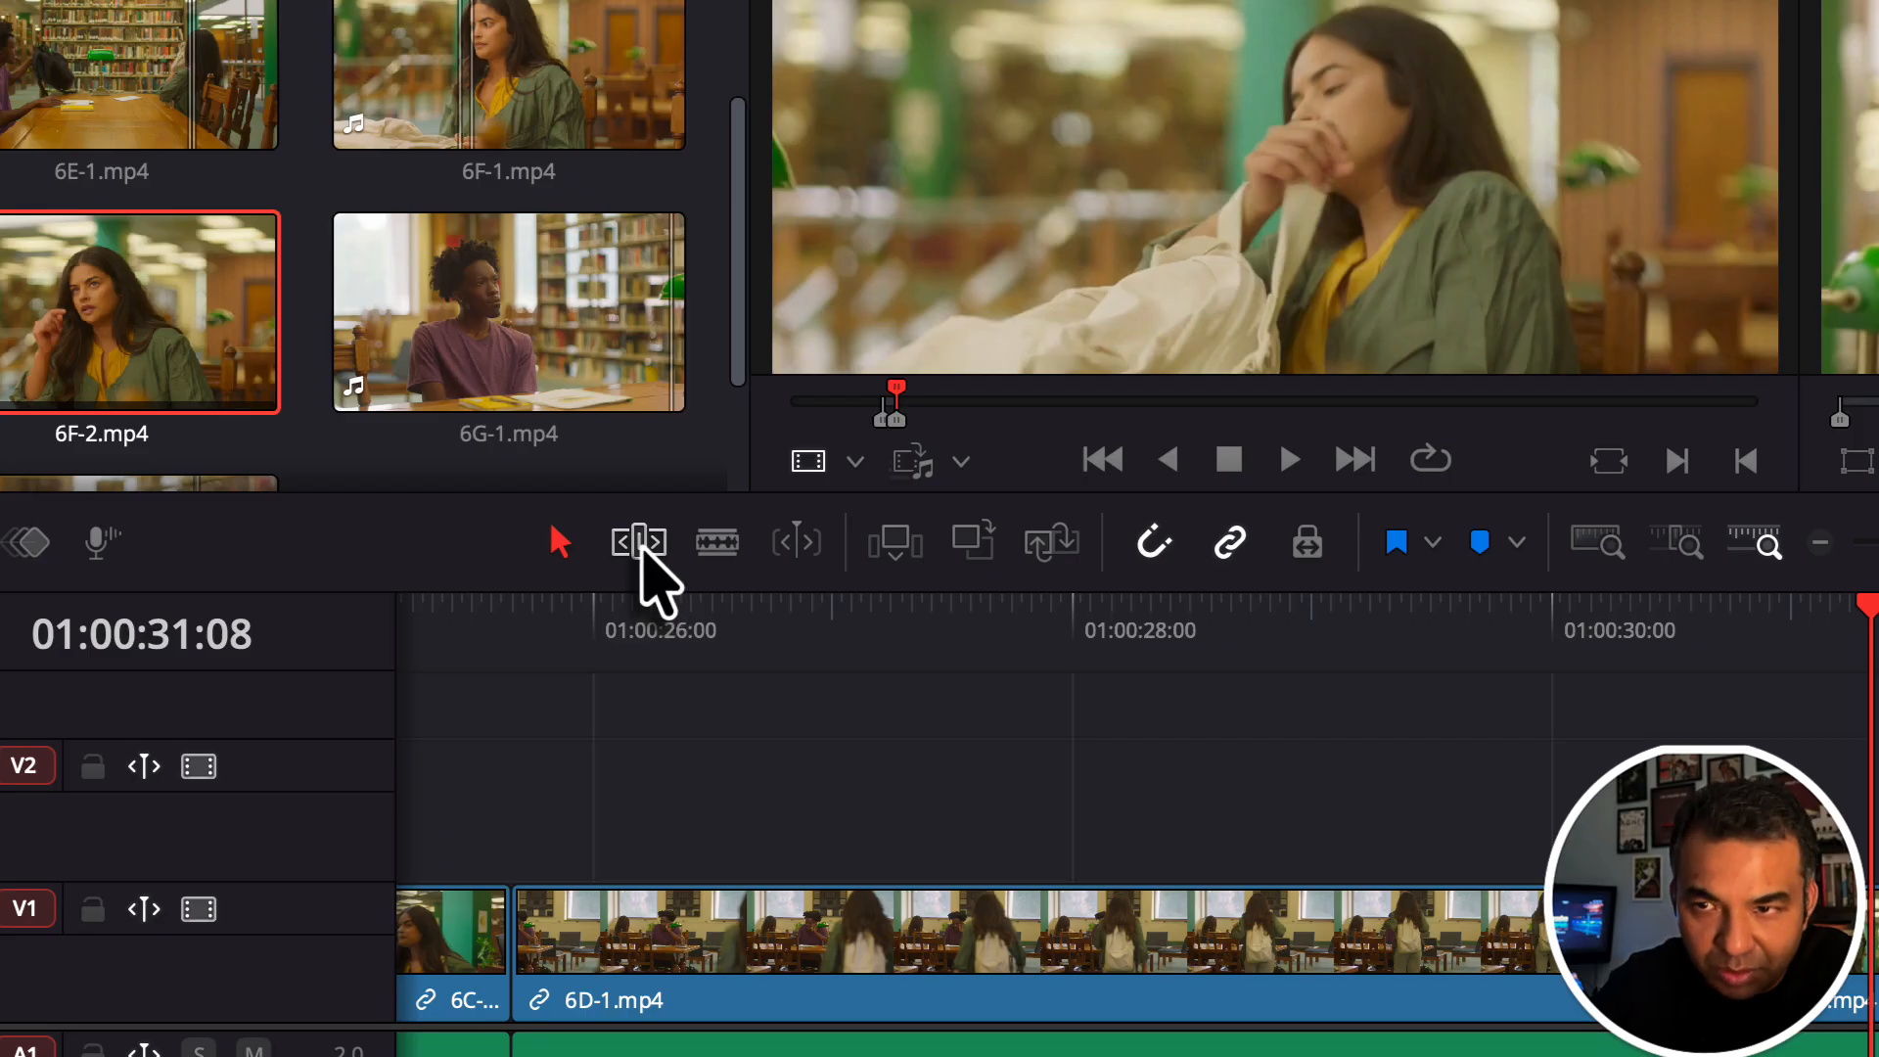
Ripple trim about 9 frames off the start of the 6F-2.mp4 timeline clip in Trim Edit mode and play back the cut.
click(641, 548)
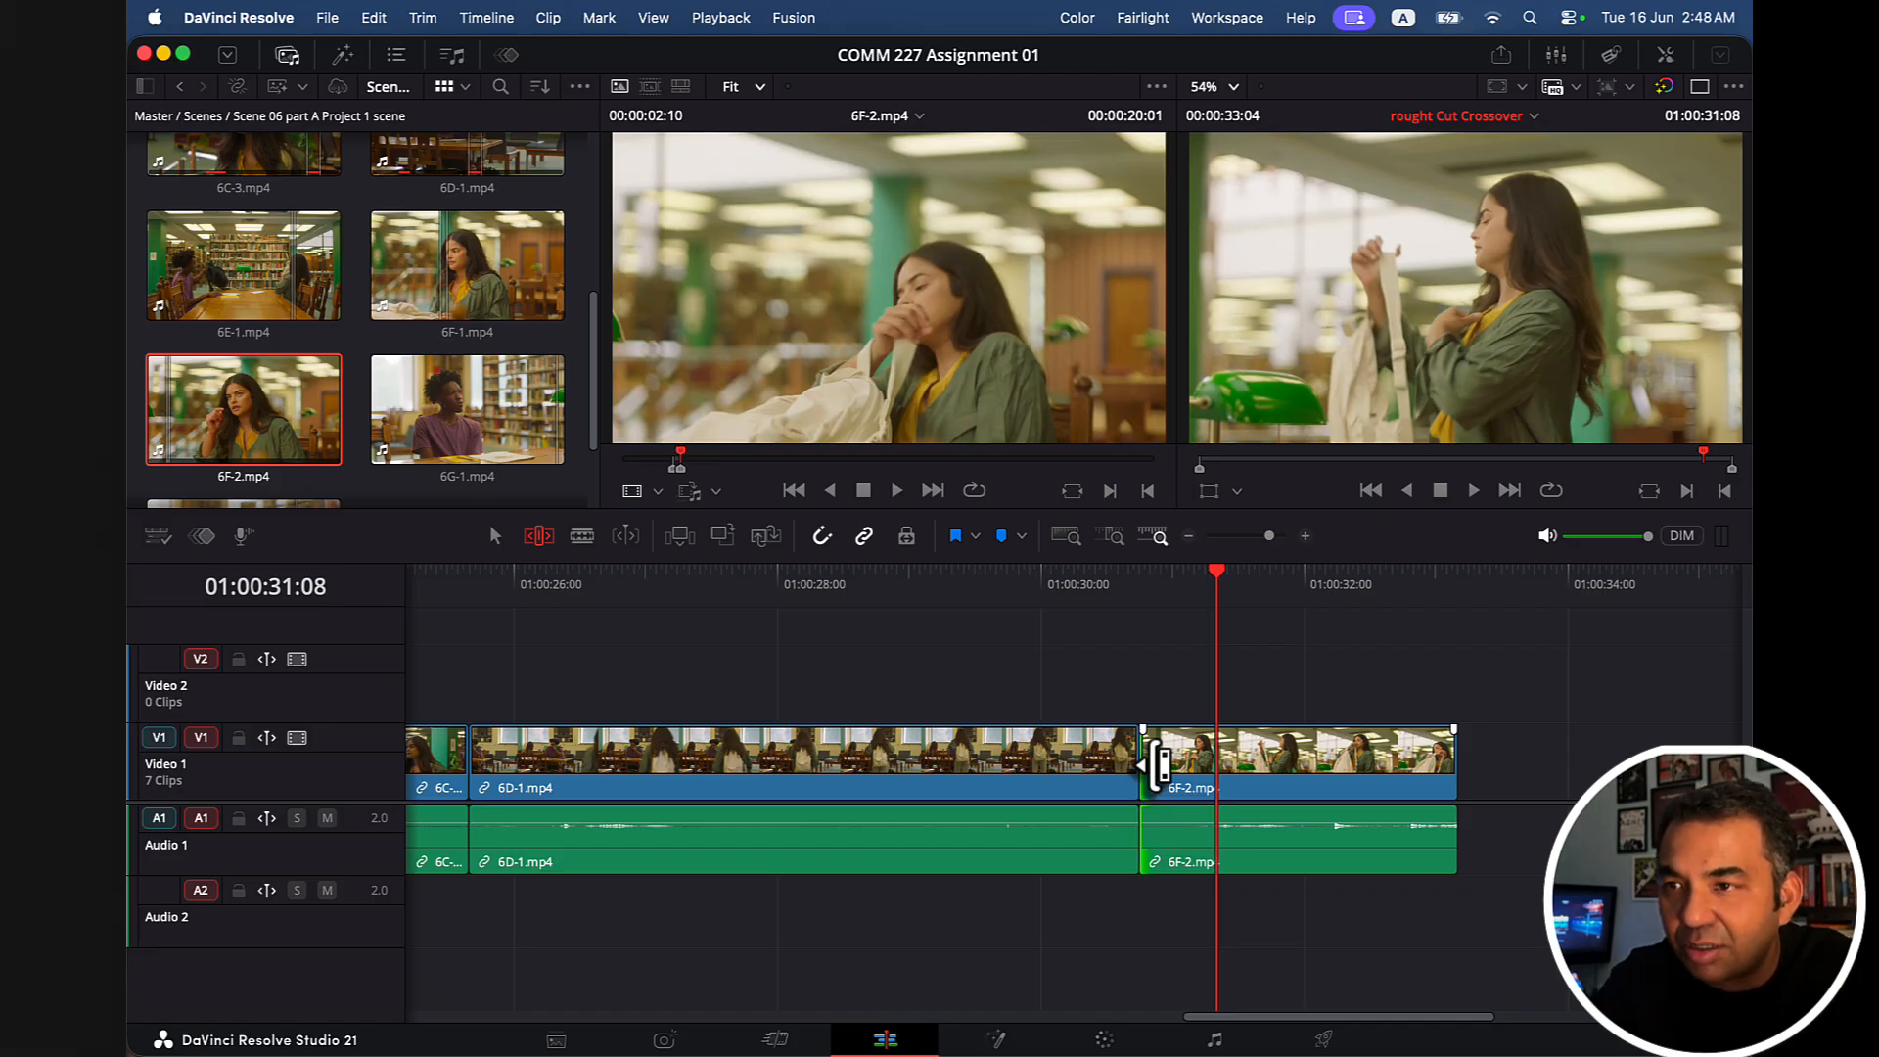
drag(1157, 763, 1218, 750)
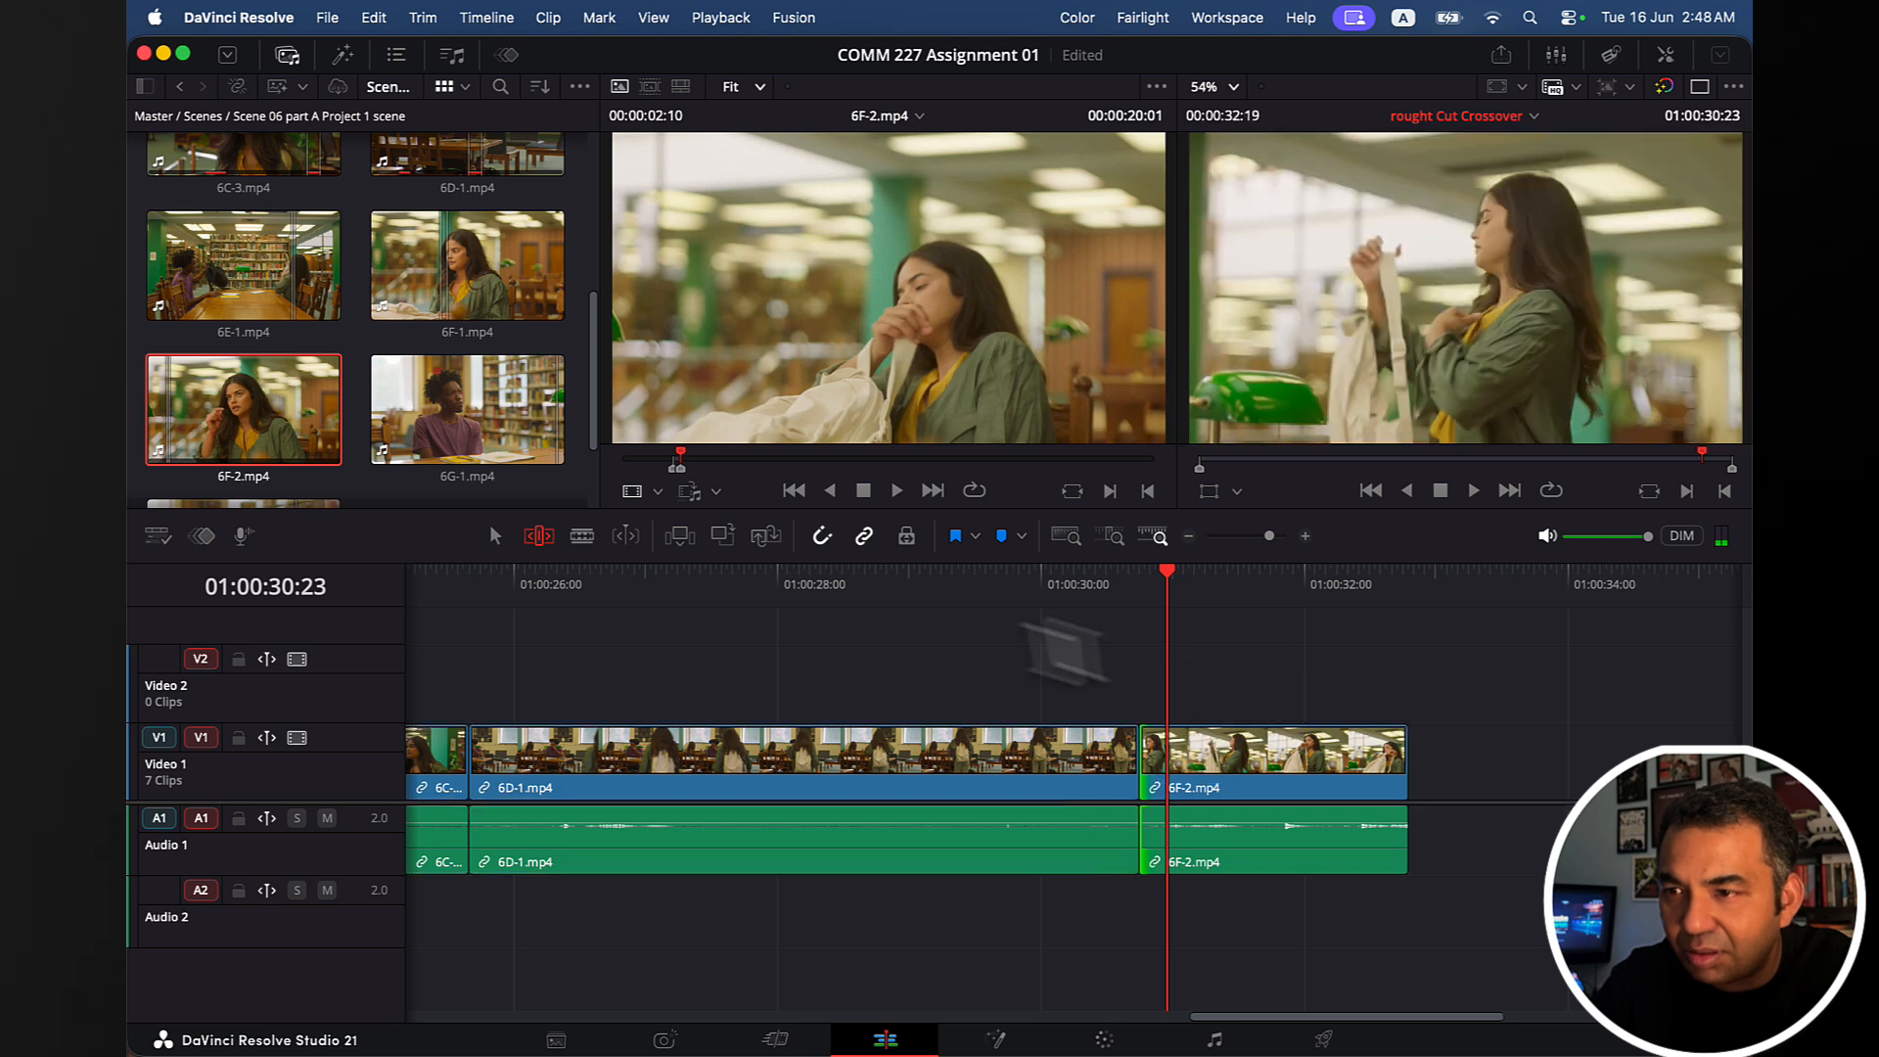
click(999, 601)
key(space)
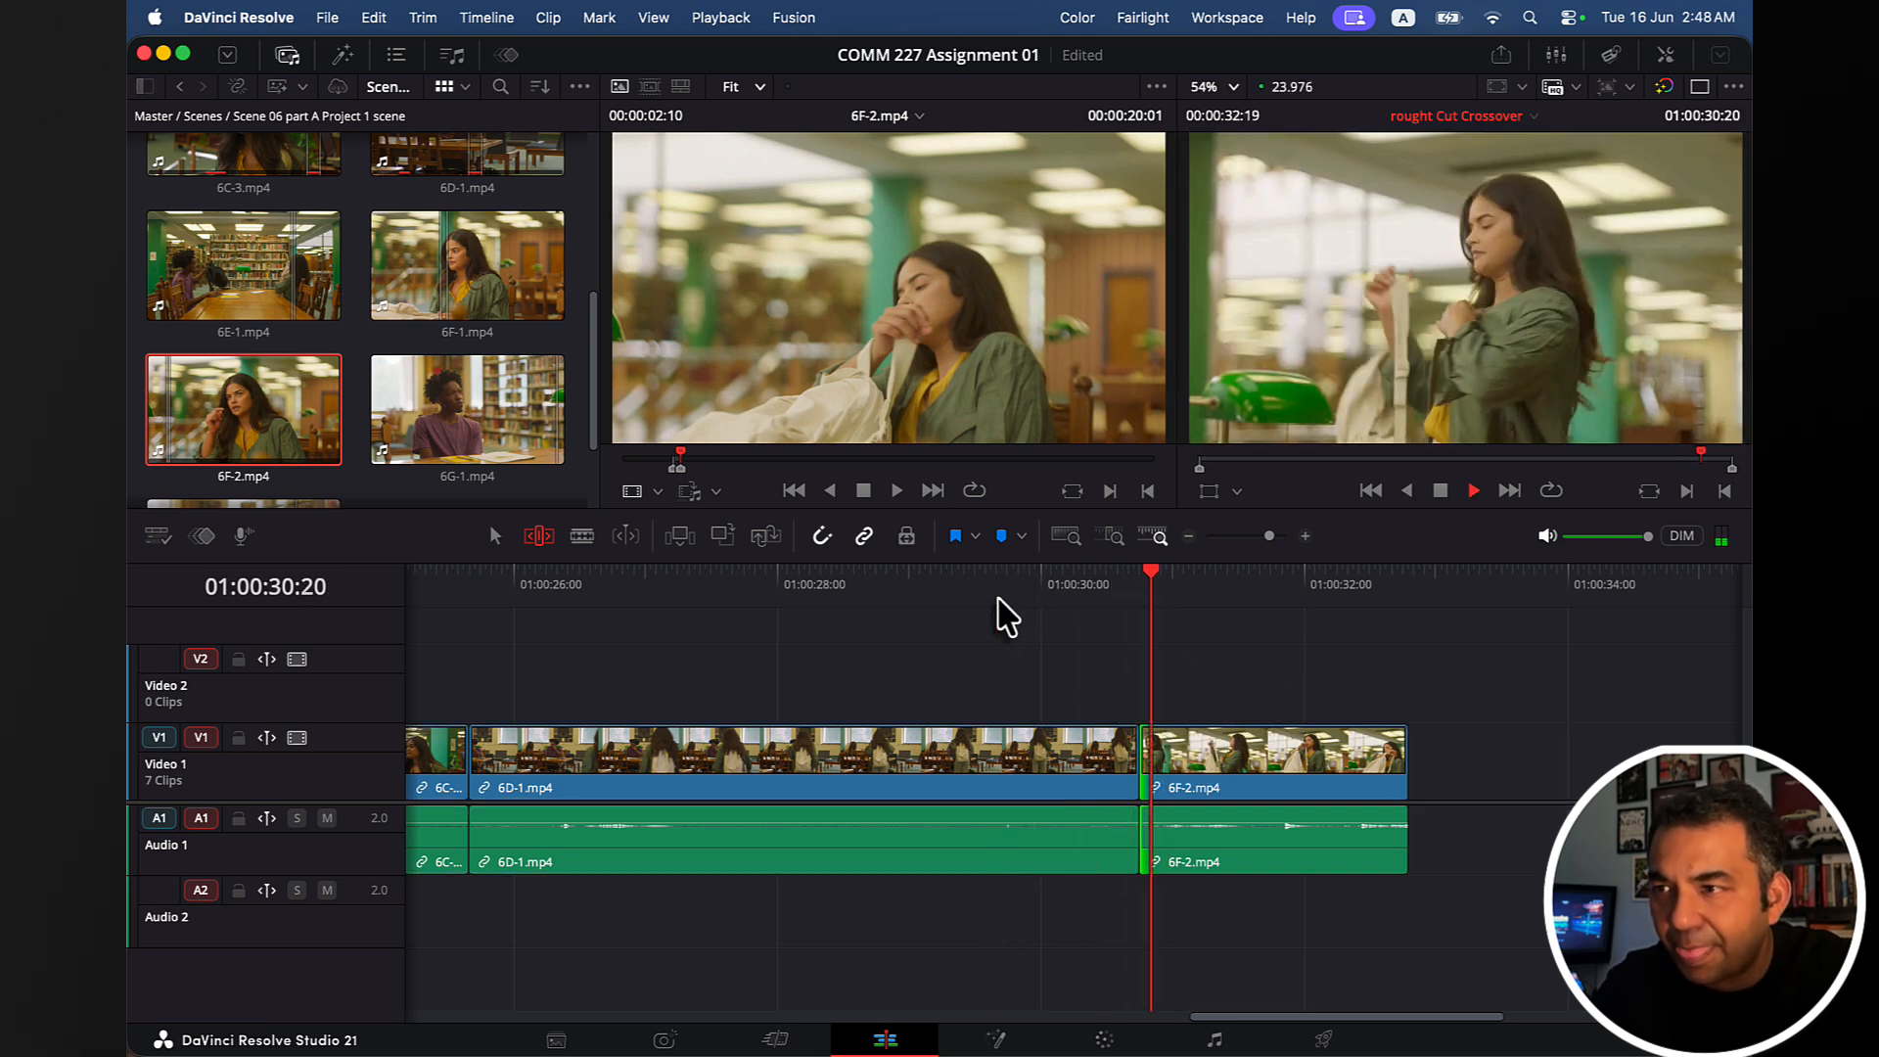
key(space)
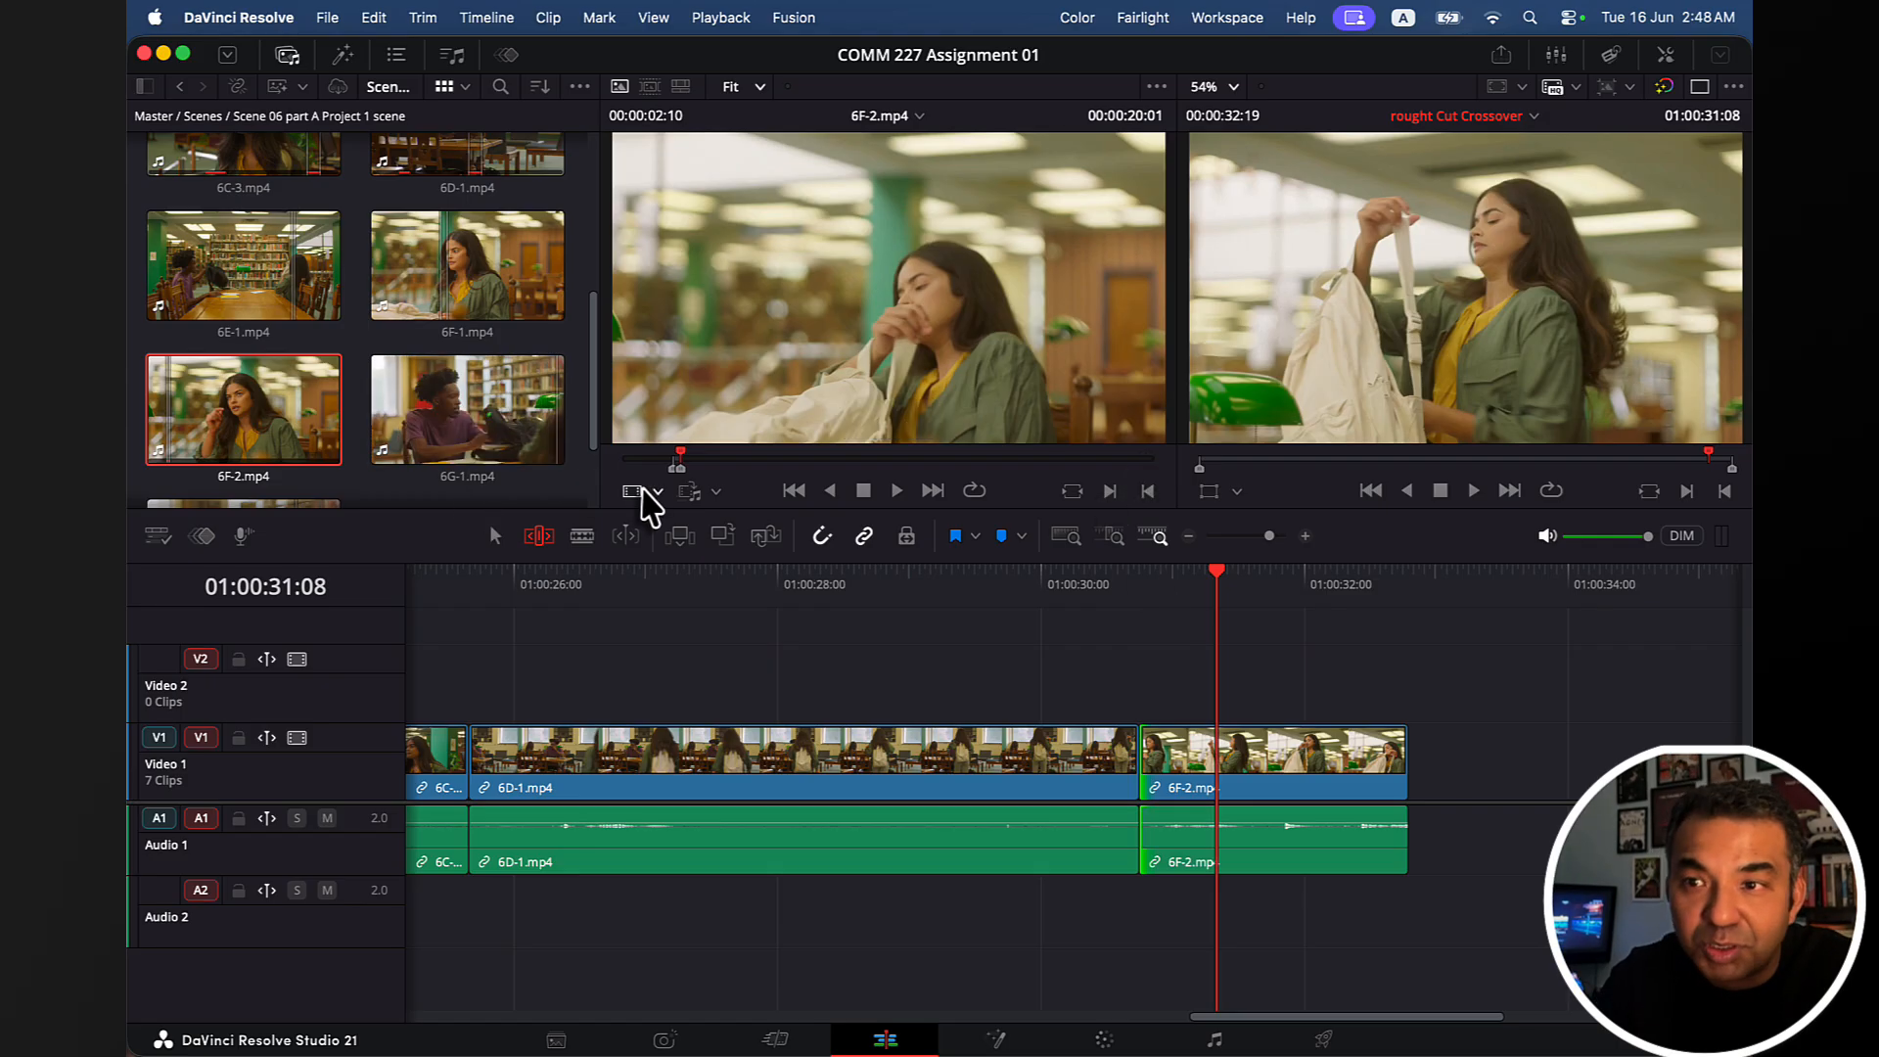
Return to Selection Mode and review the trimmed cut from 6D-1.mp4 to 6F-2.mp4 through the end of the timeline.
click(495, 537)
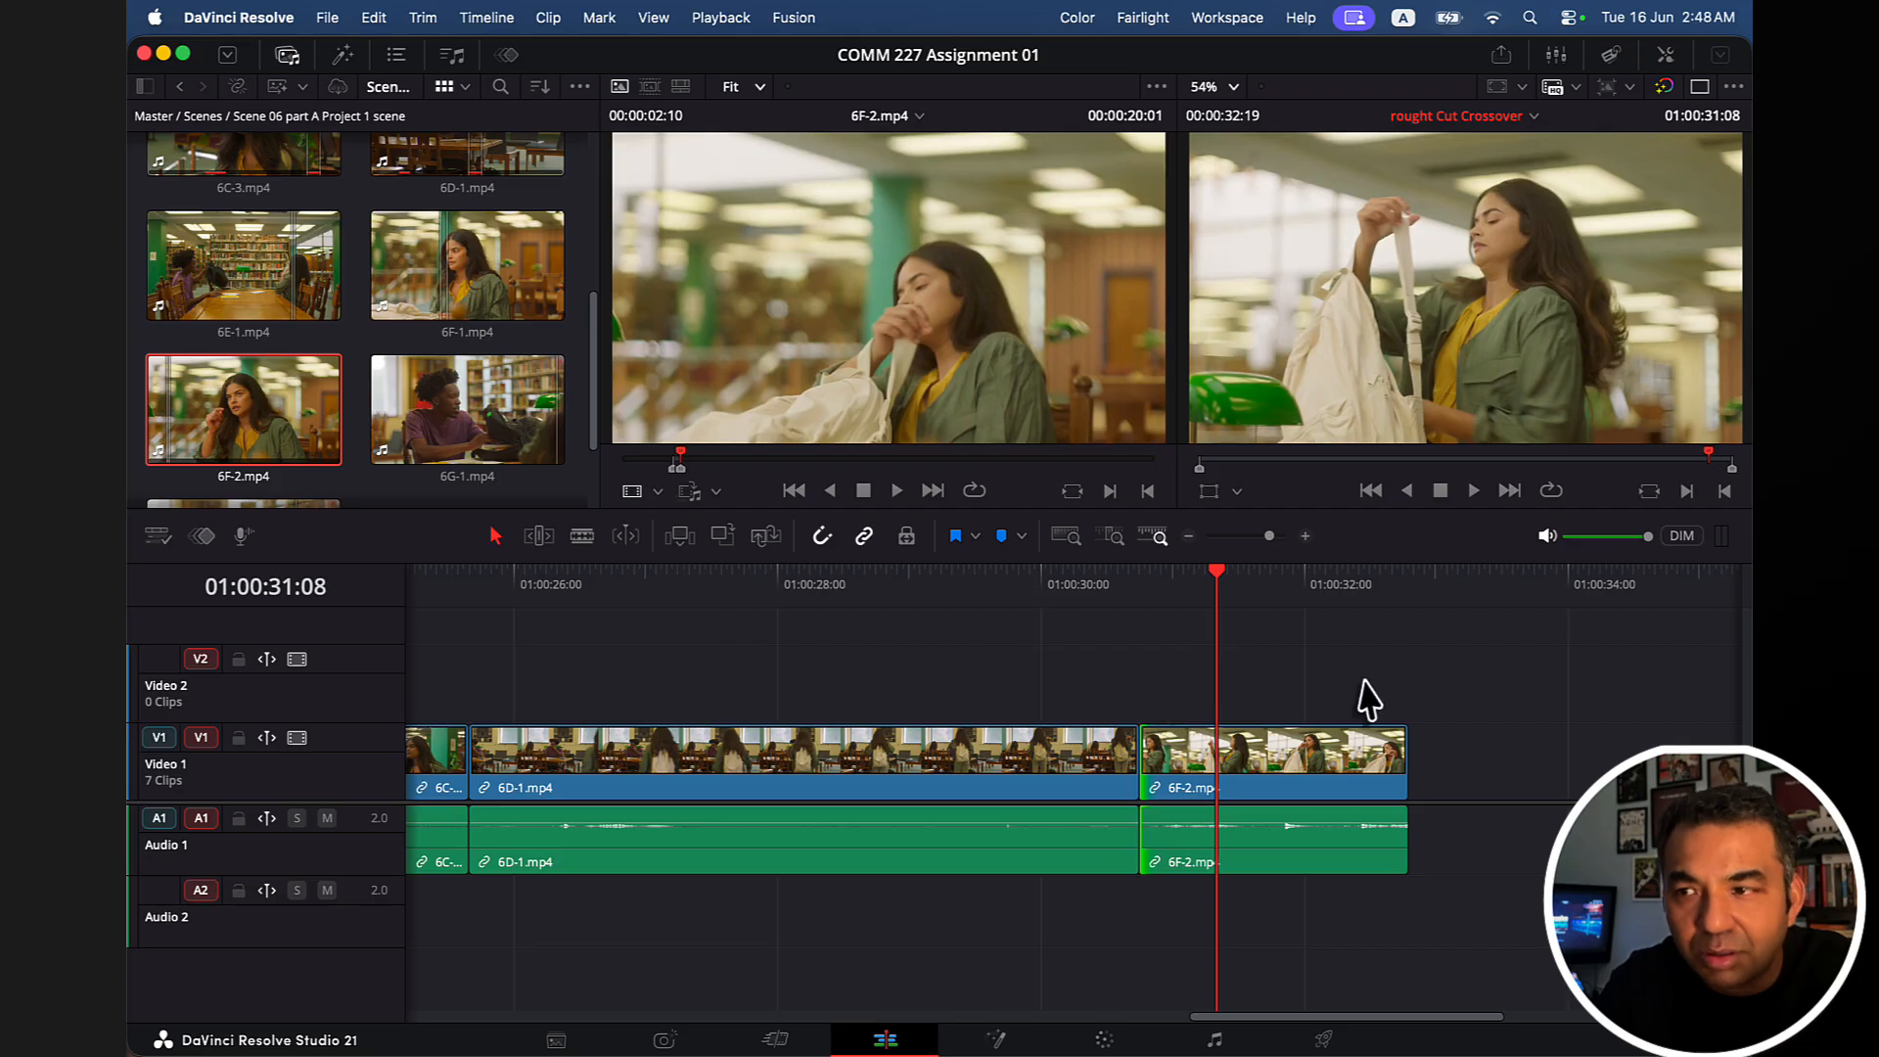
drag(1225, 595, 1070, 600)
key(space)
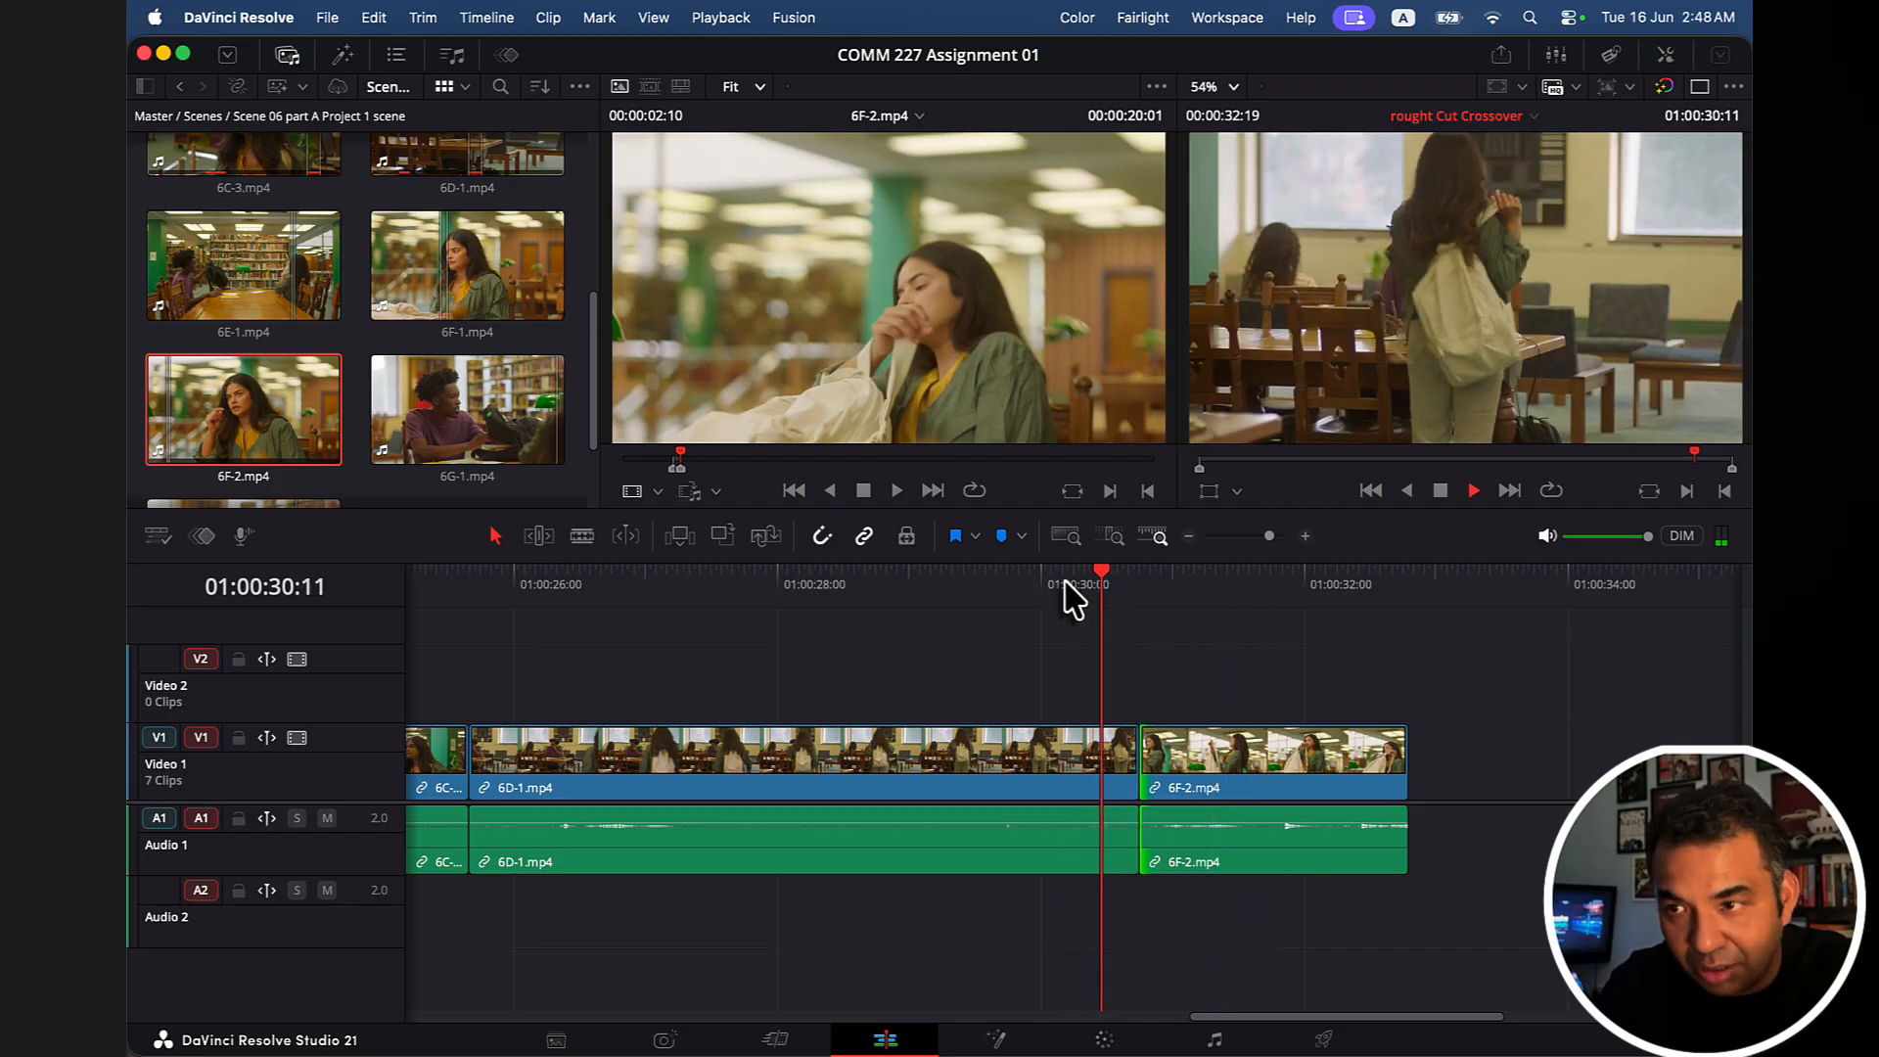
key(space)
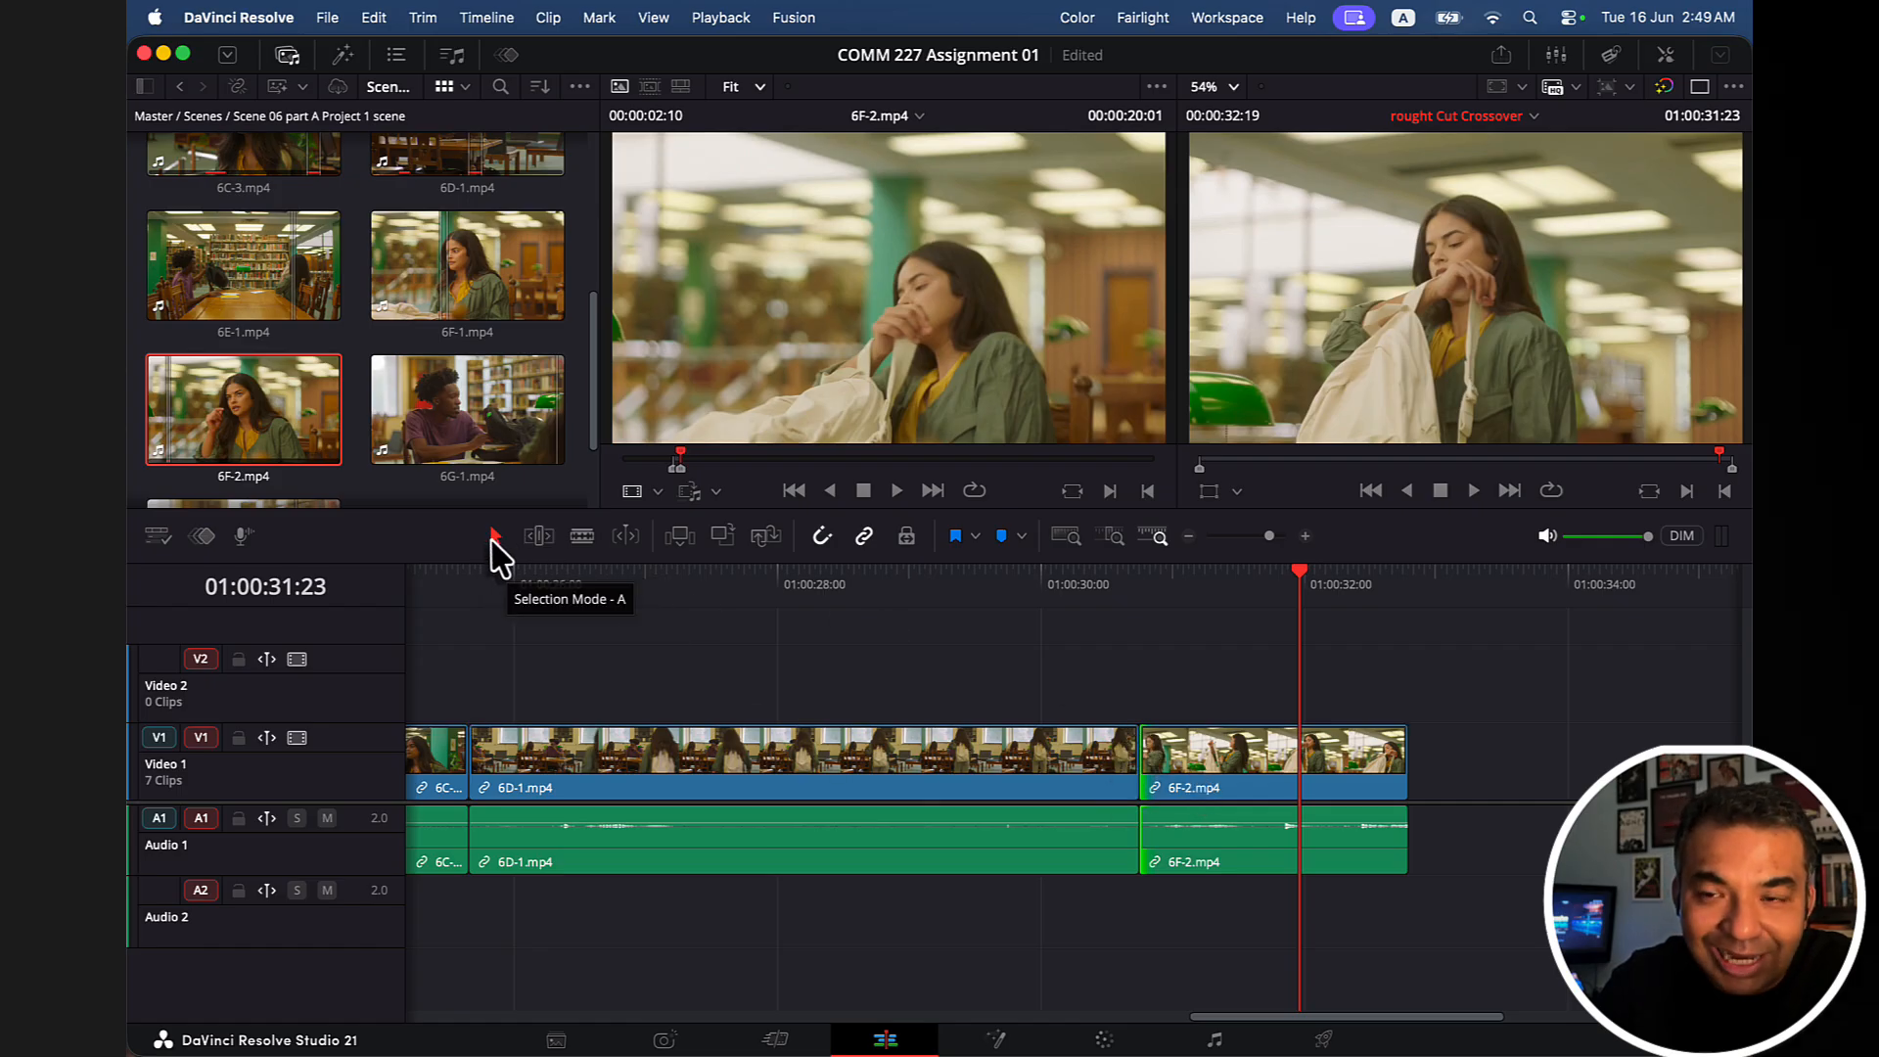
click(1206, 762)
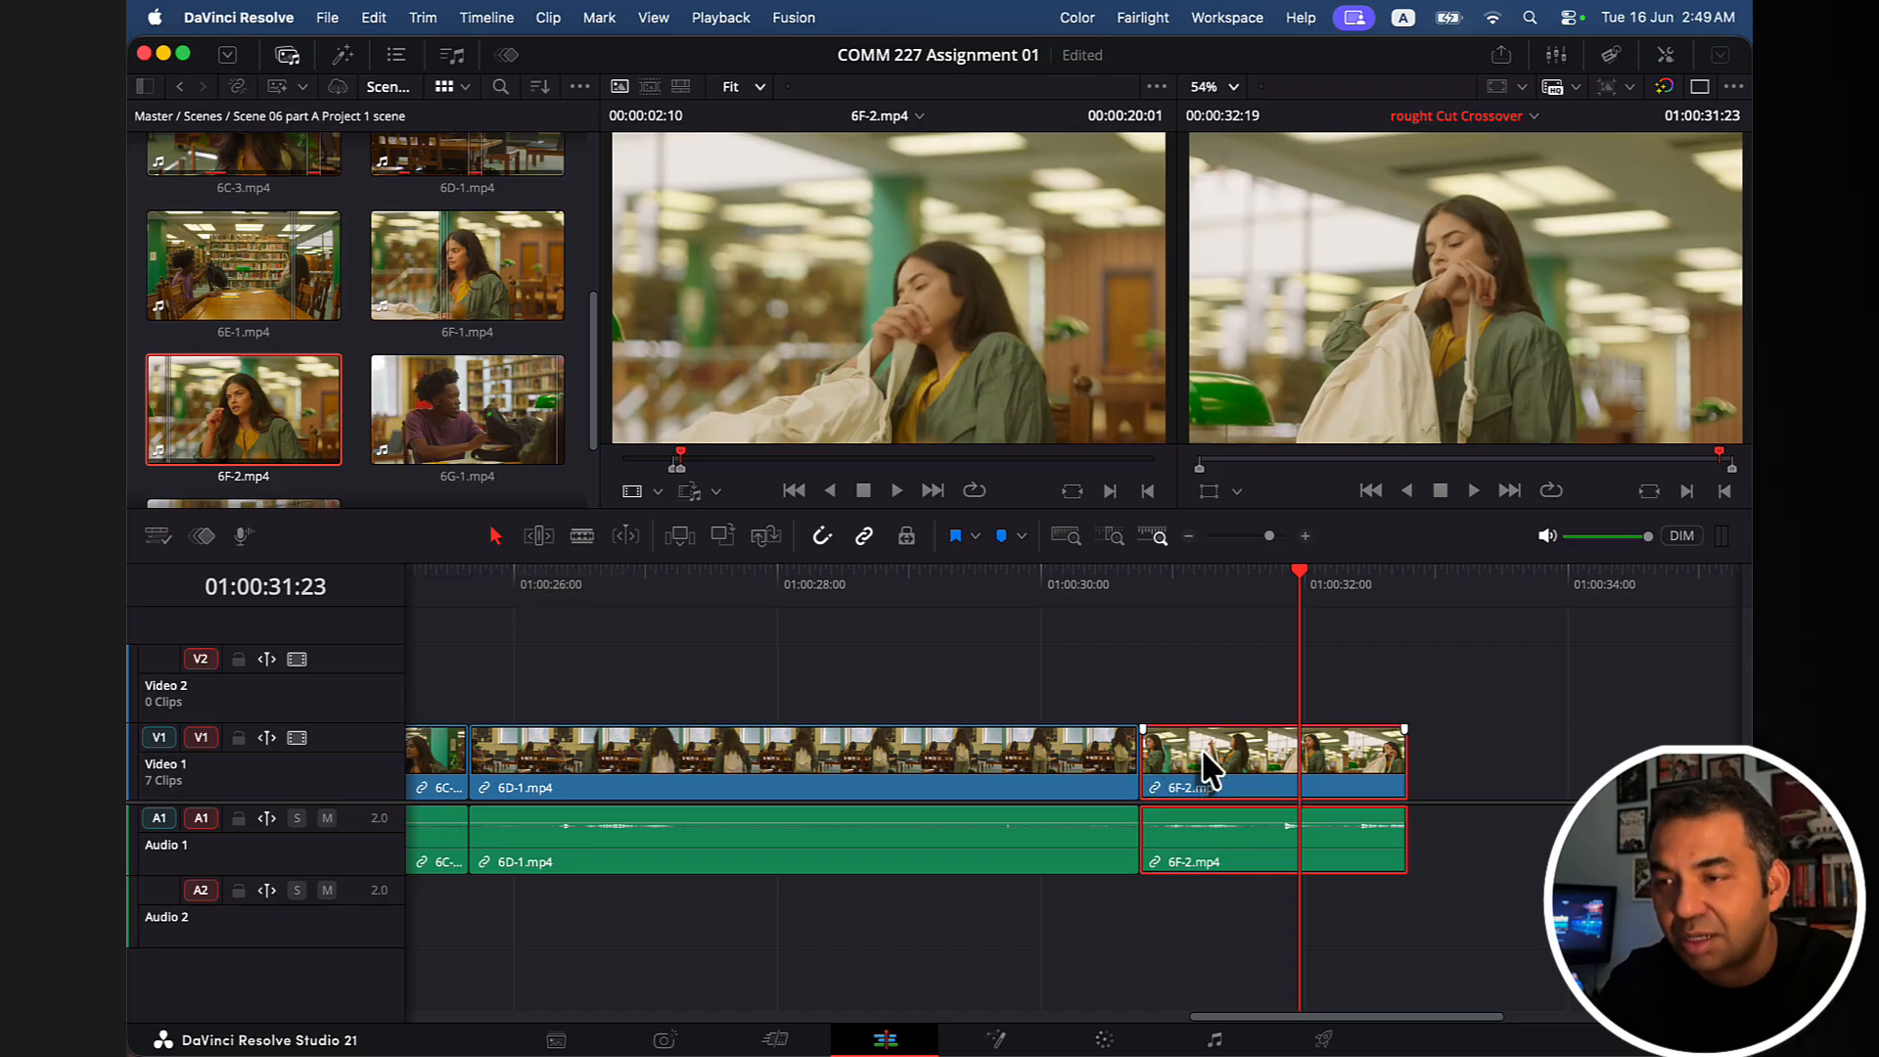
click(1099, 602)
key(space)
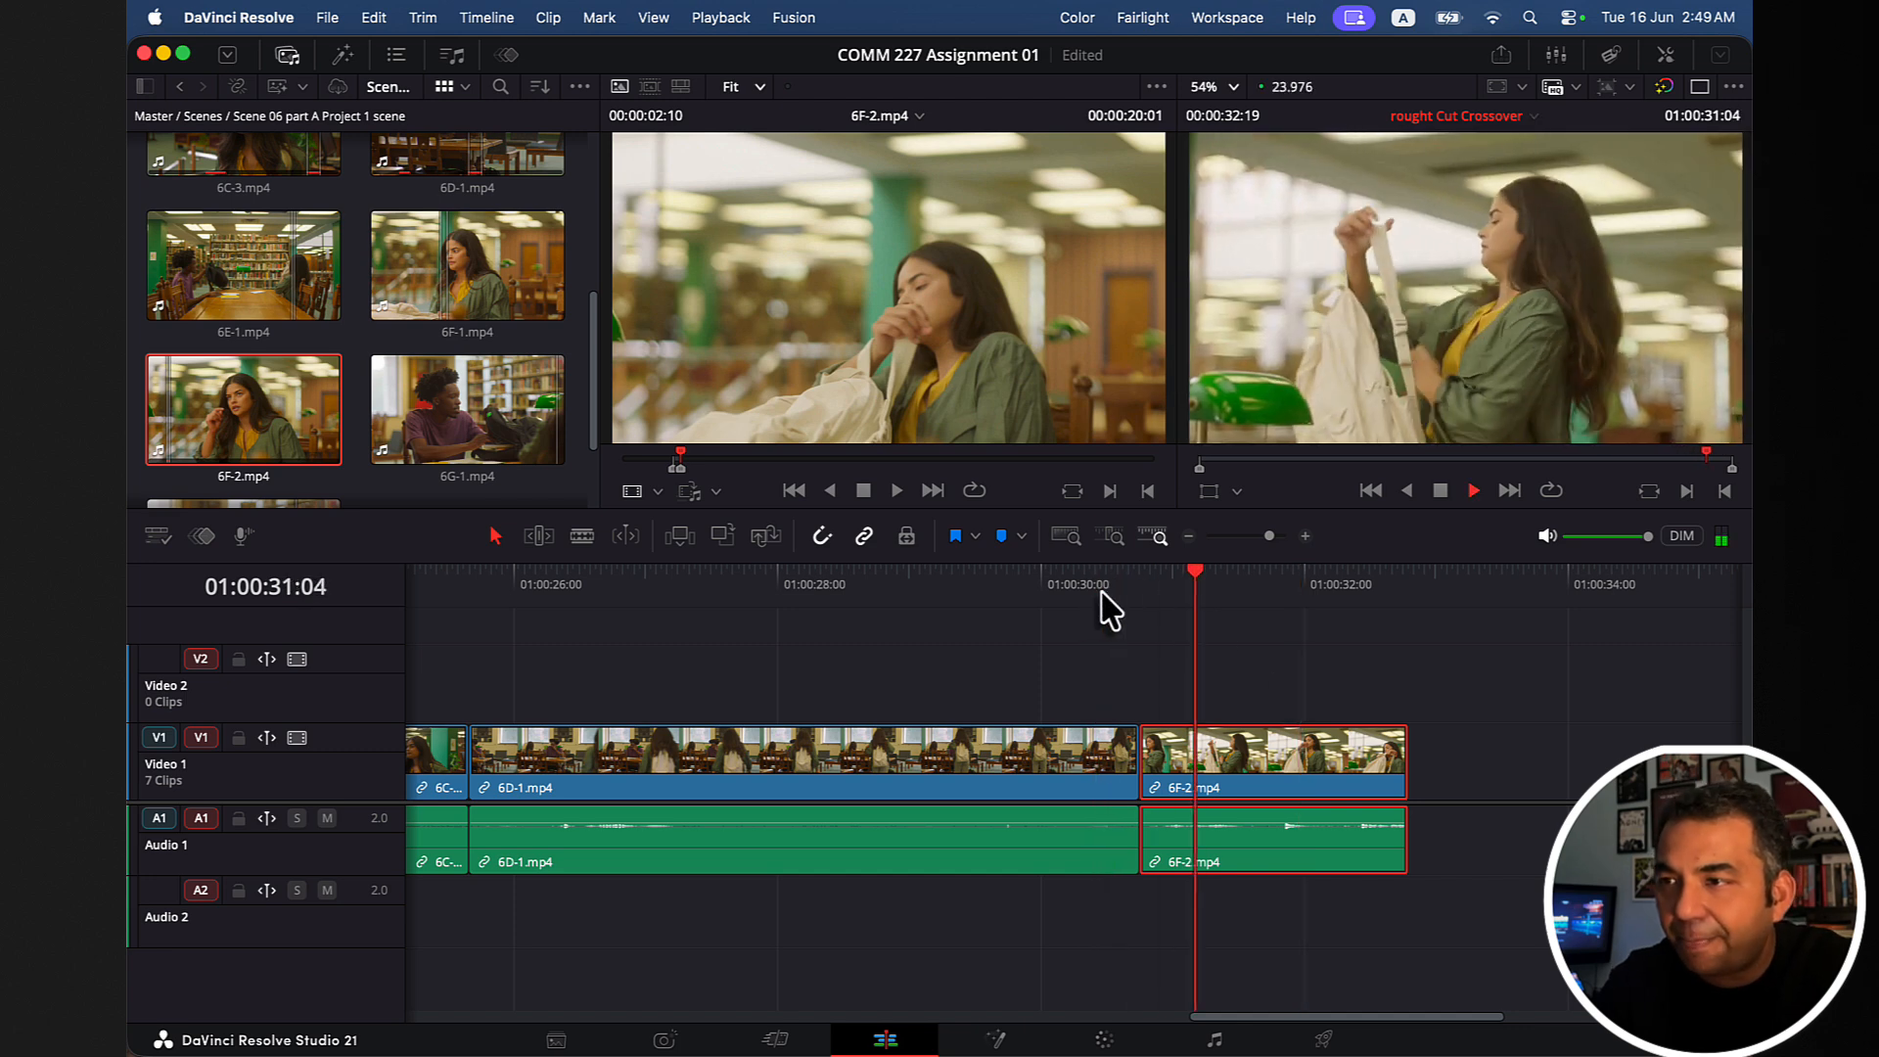
key(space)
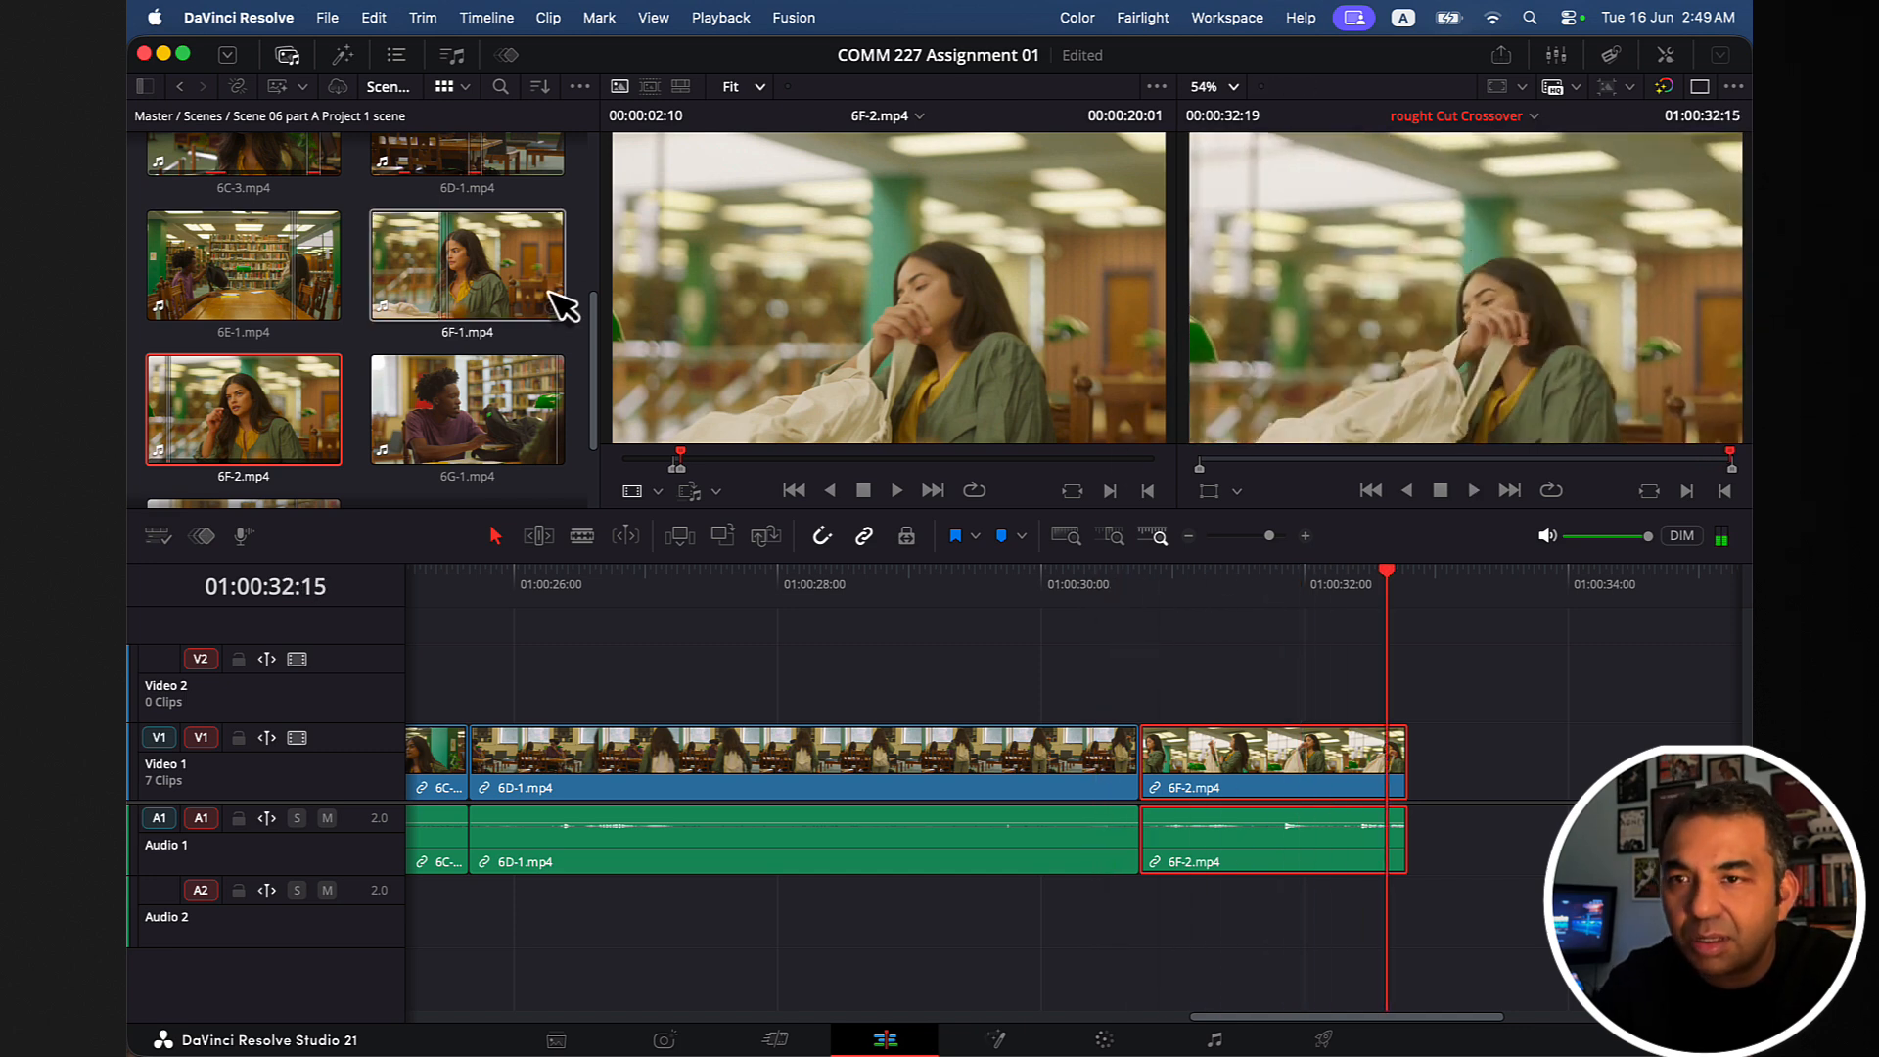
Load 6G-1.mp4 as the source and mark a 00:00:05:22 range of the man on the phone, ending at 00:00:19:05.
scroll(440, 313, up, 5)
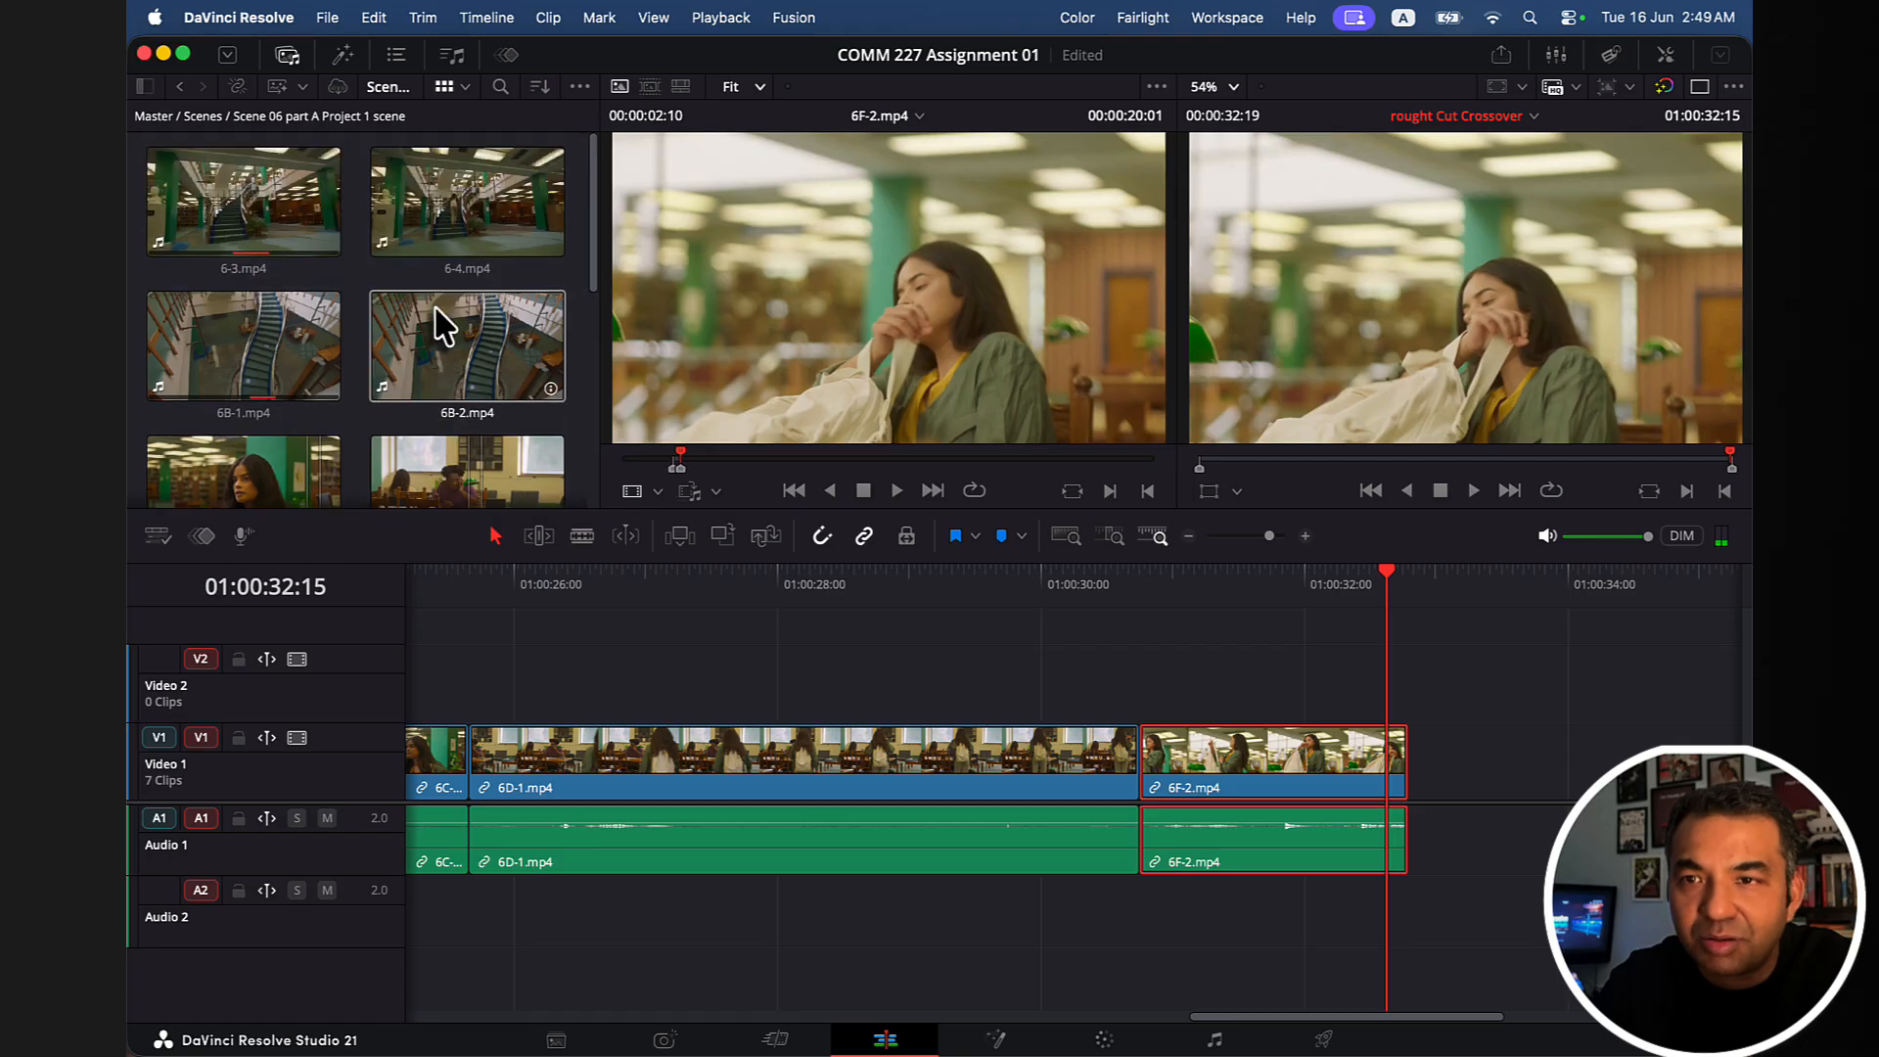
scroll(436, 306, down, 2)
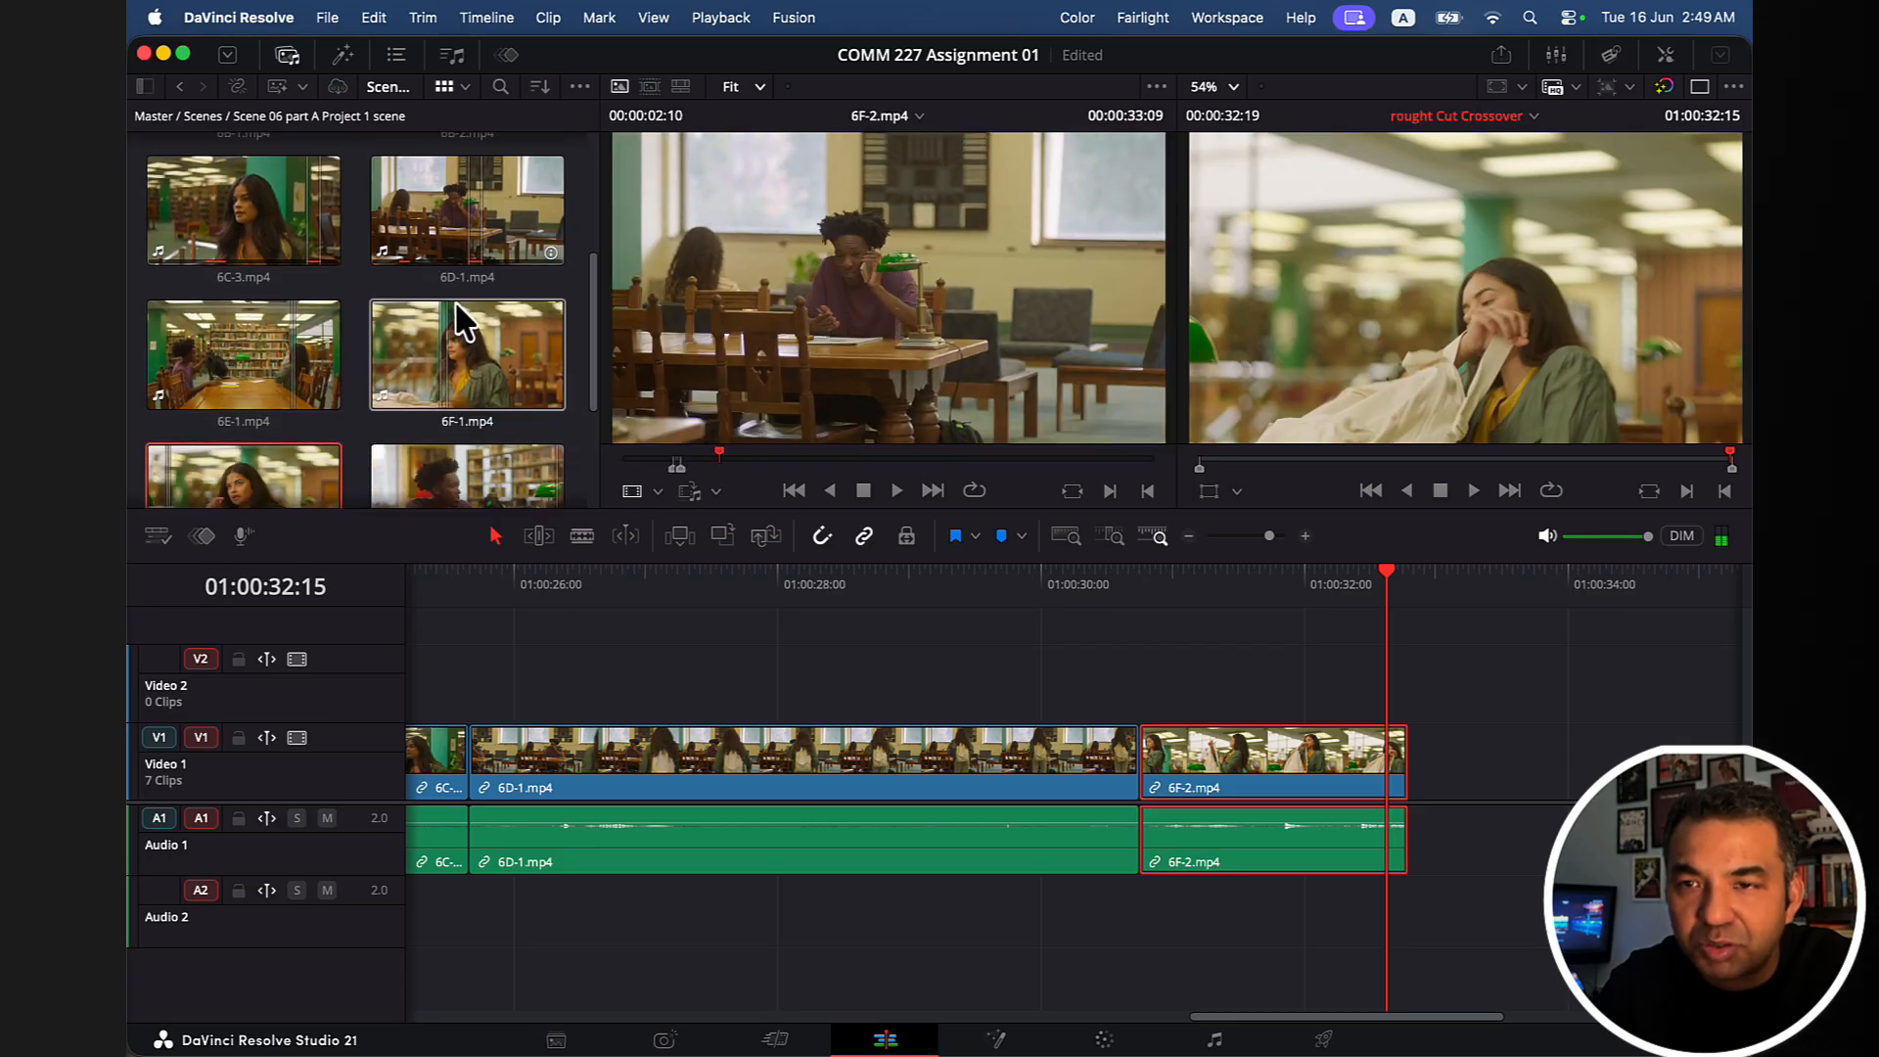
scroll(453, 320, down, 6)
click(452, 338)
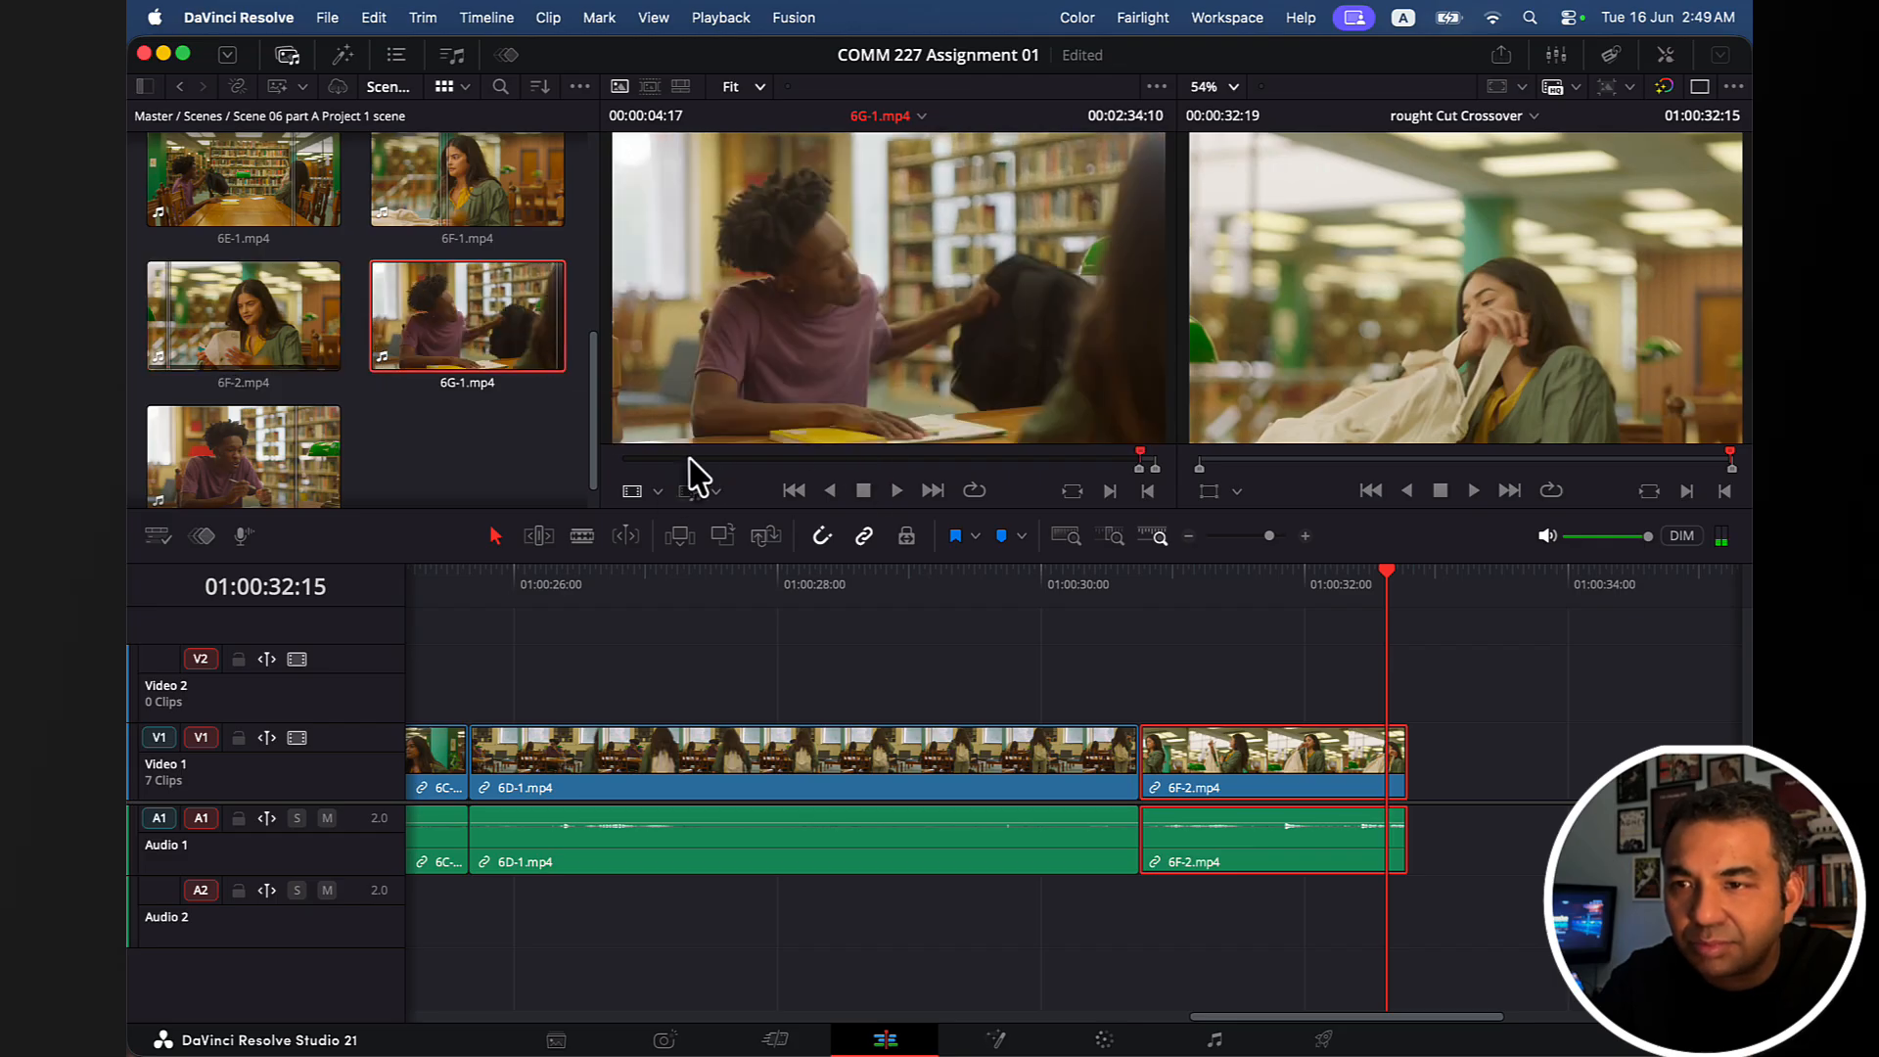
key(space)
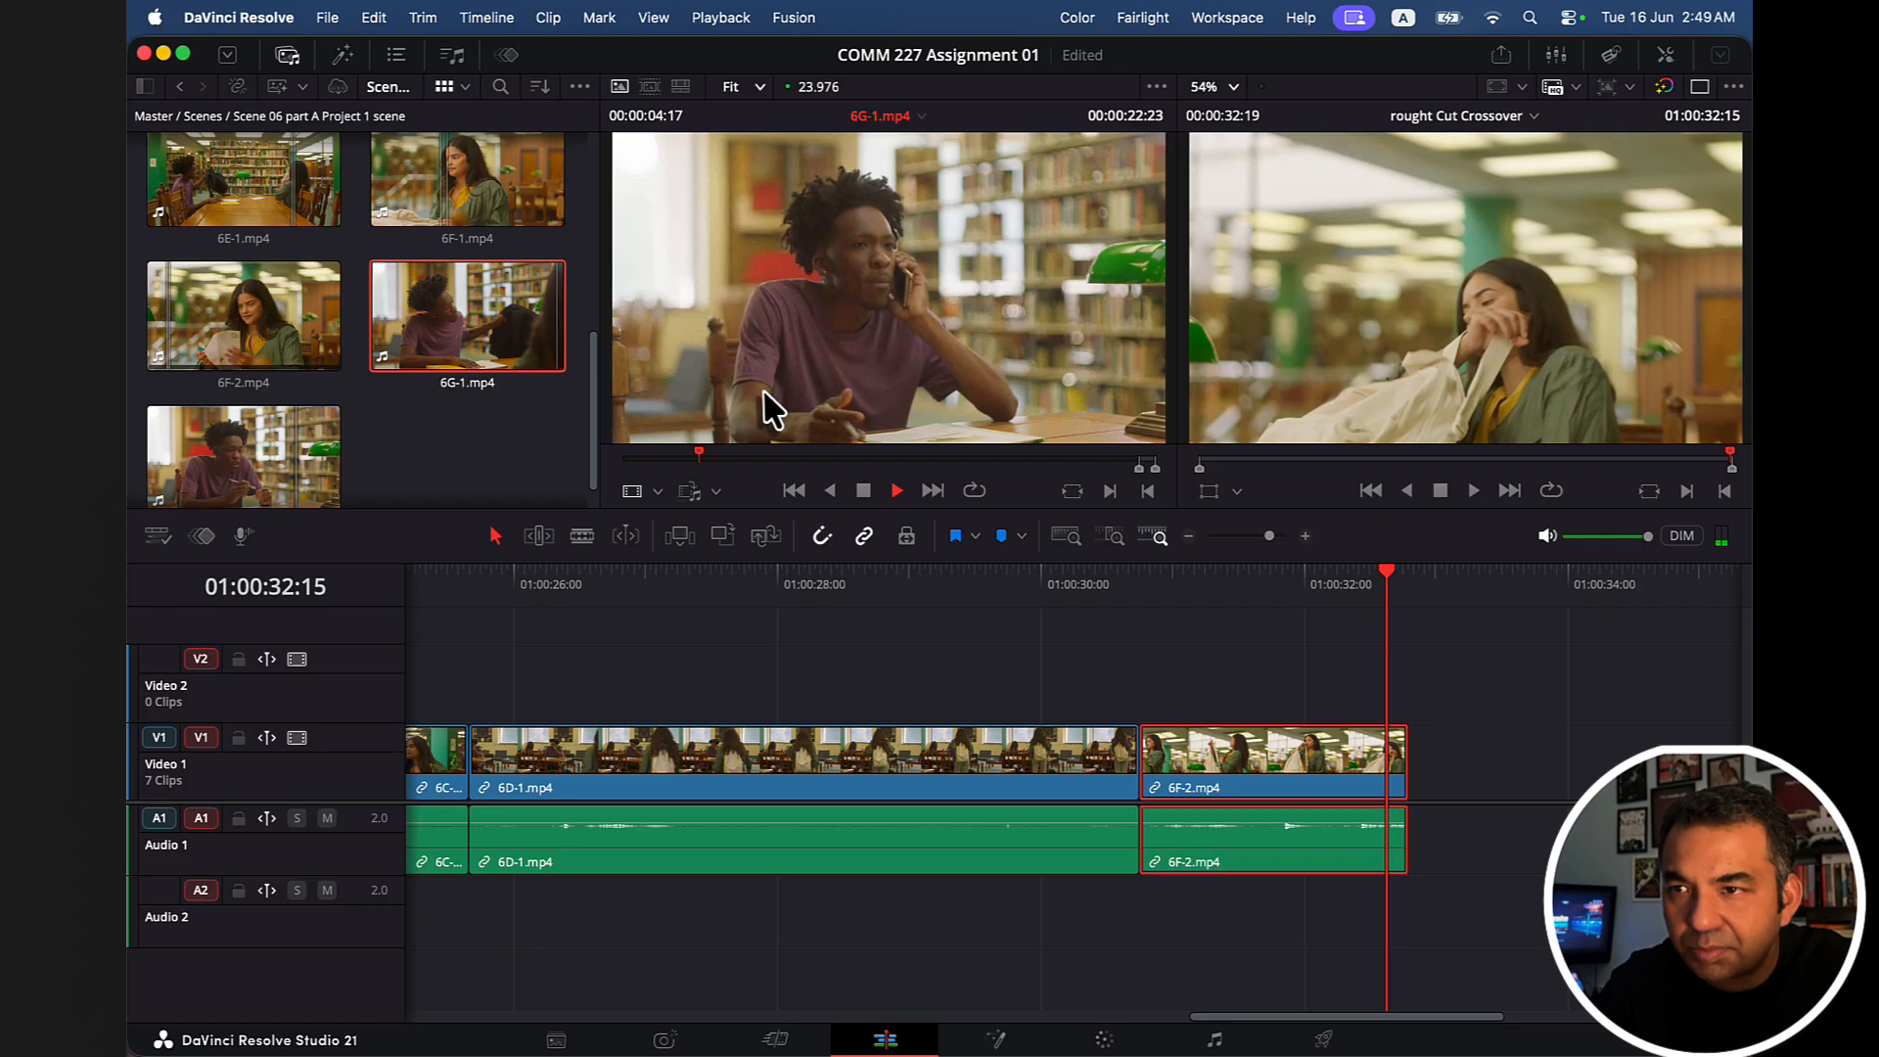
drag(701, 456, 640, 456)
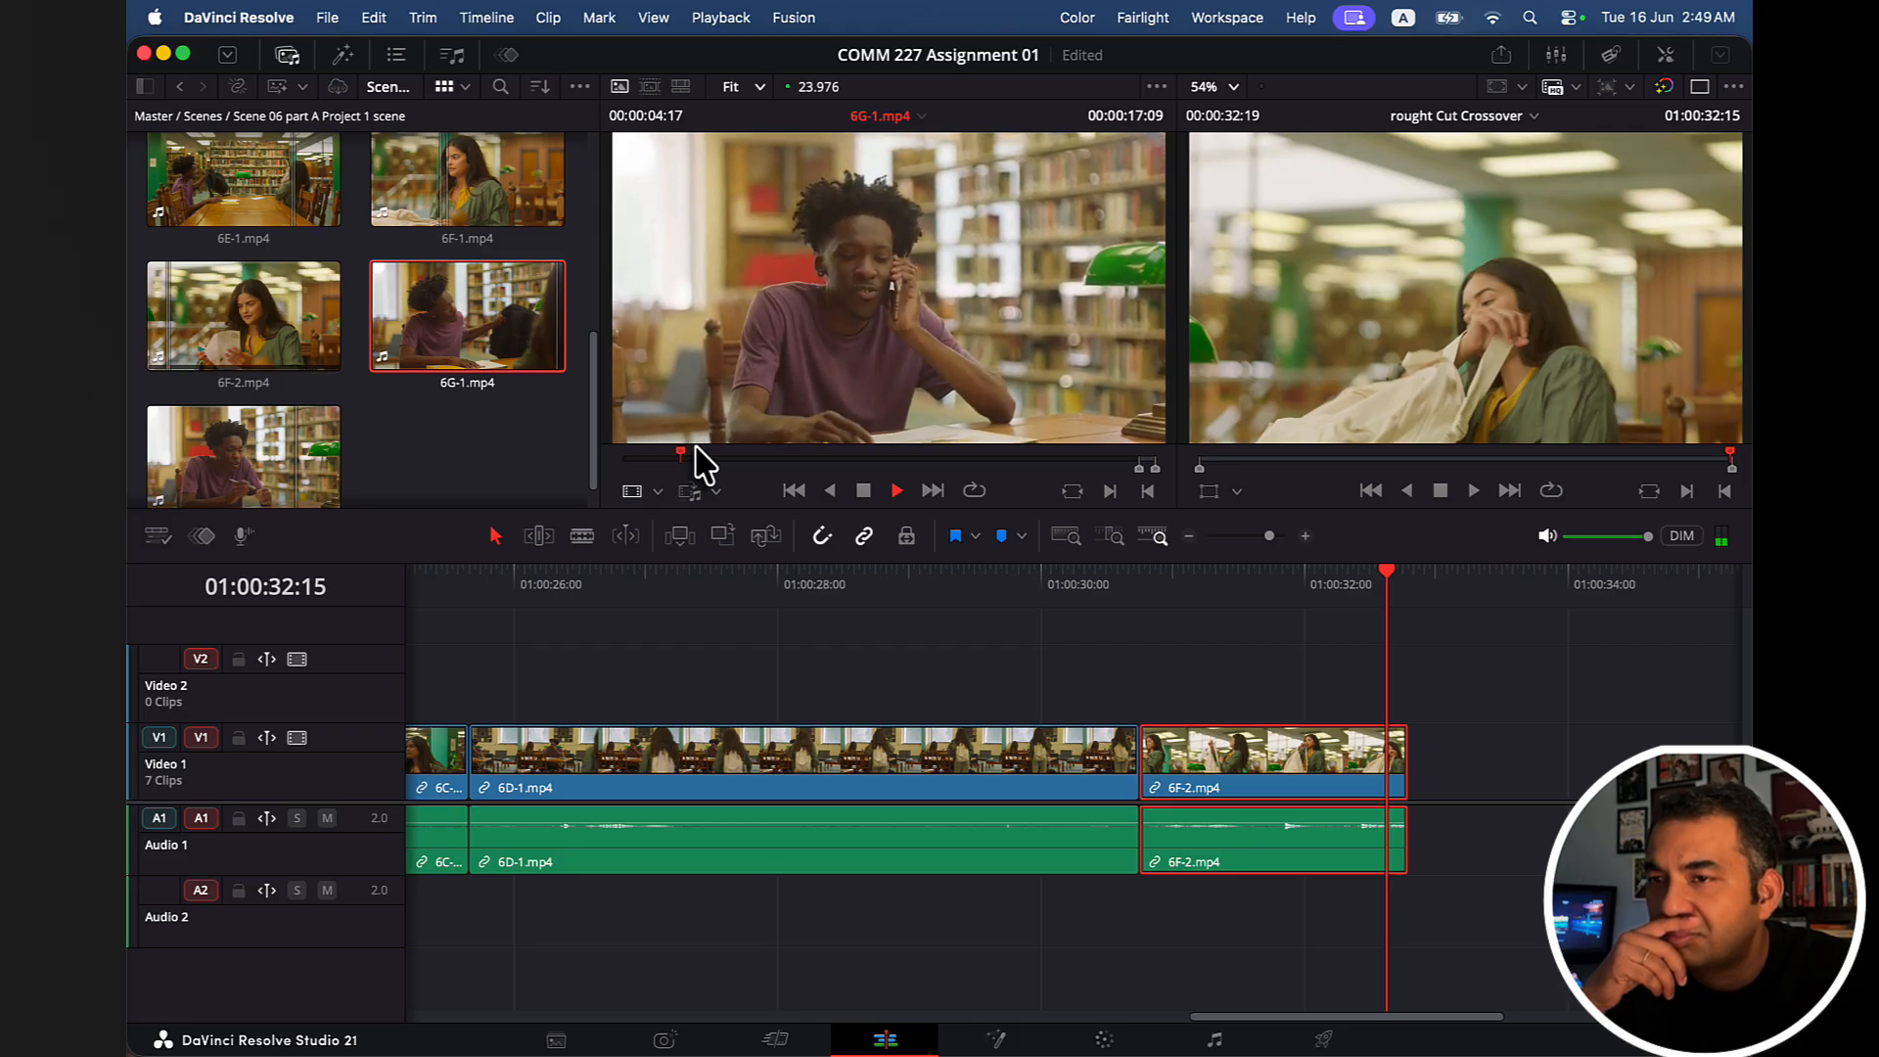
key(space)
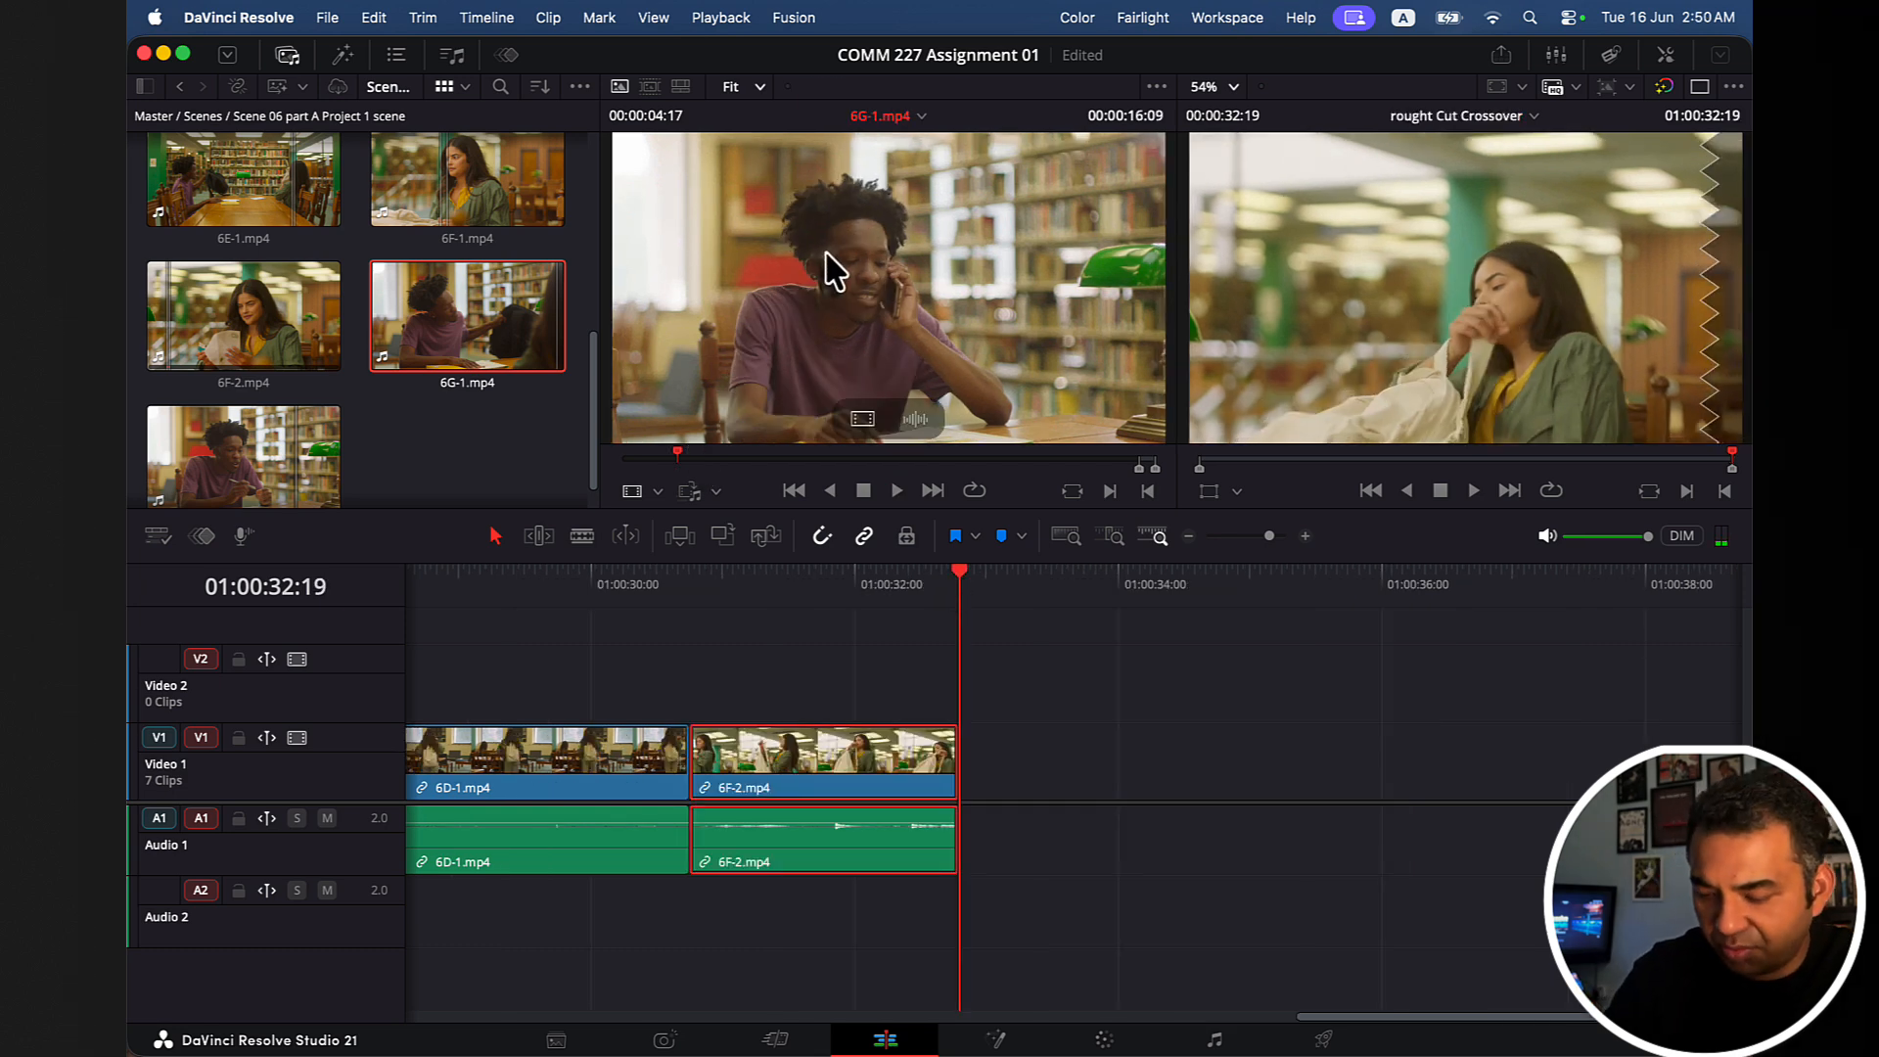
key(j)
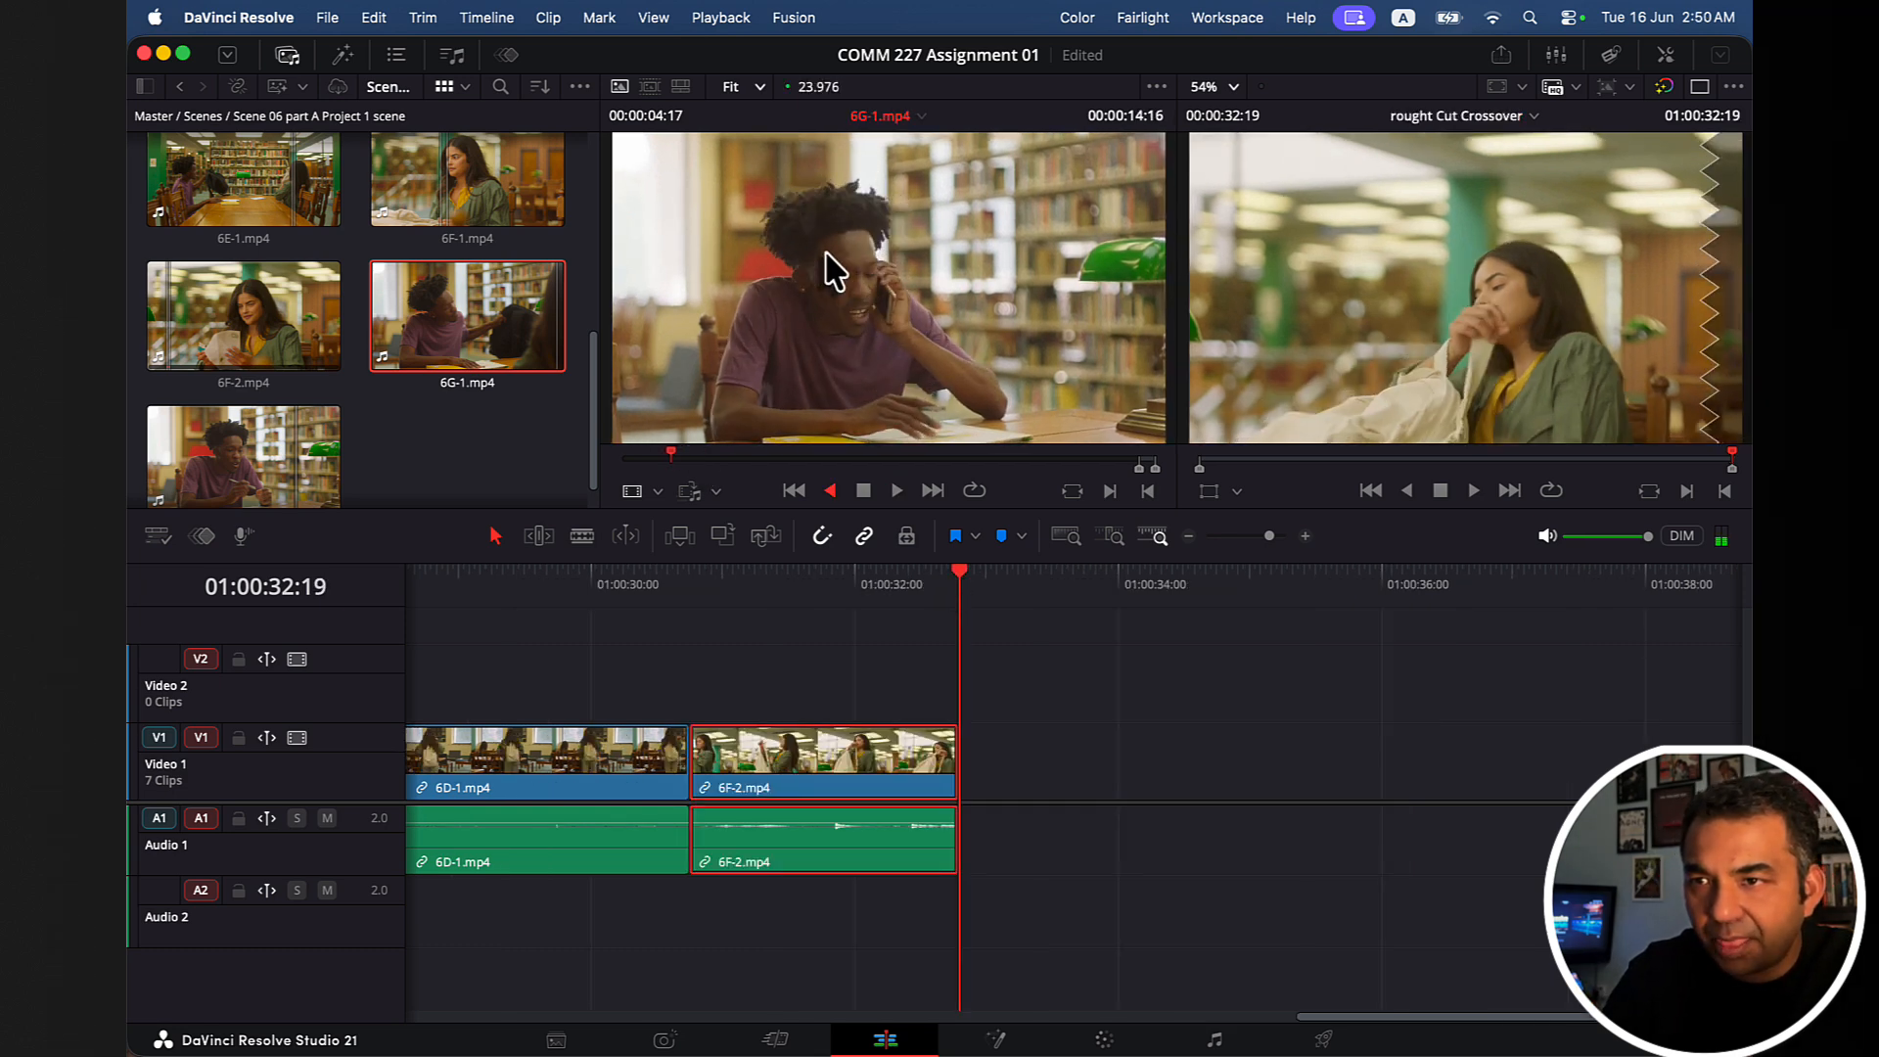
key(l)
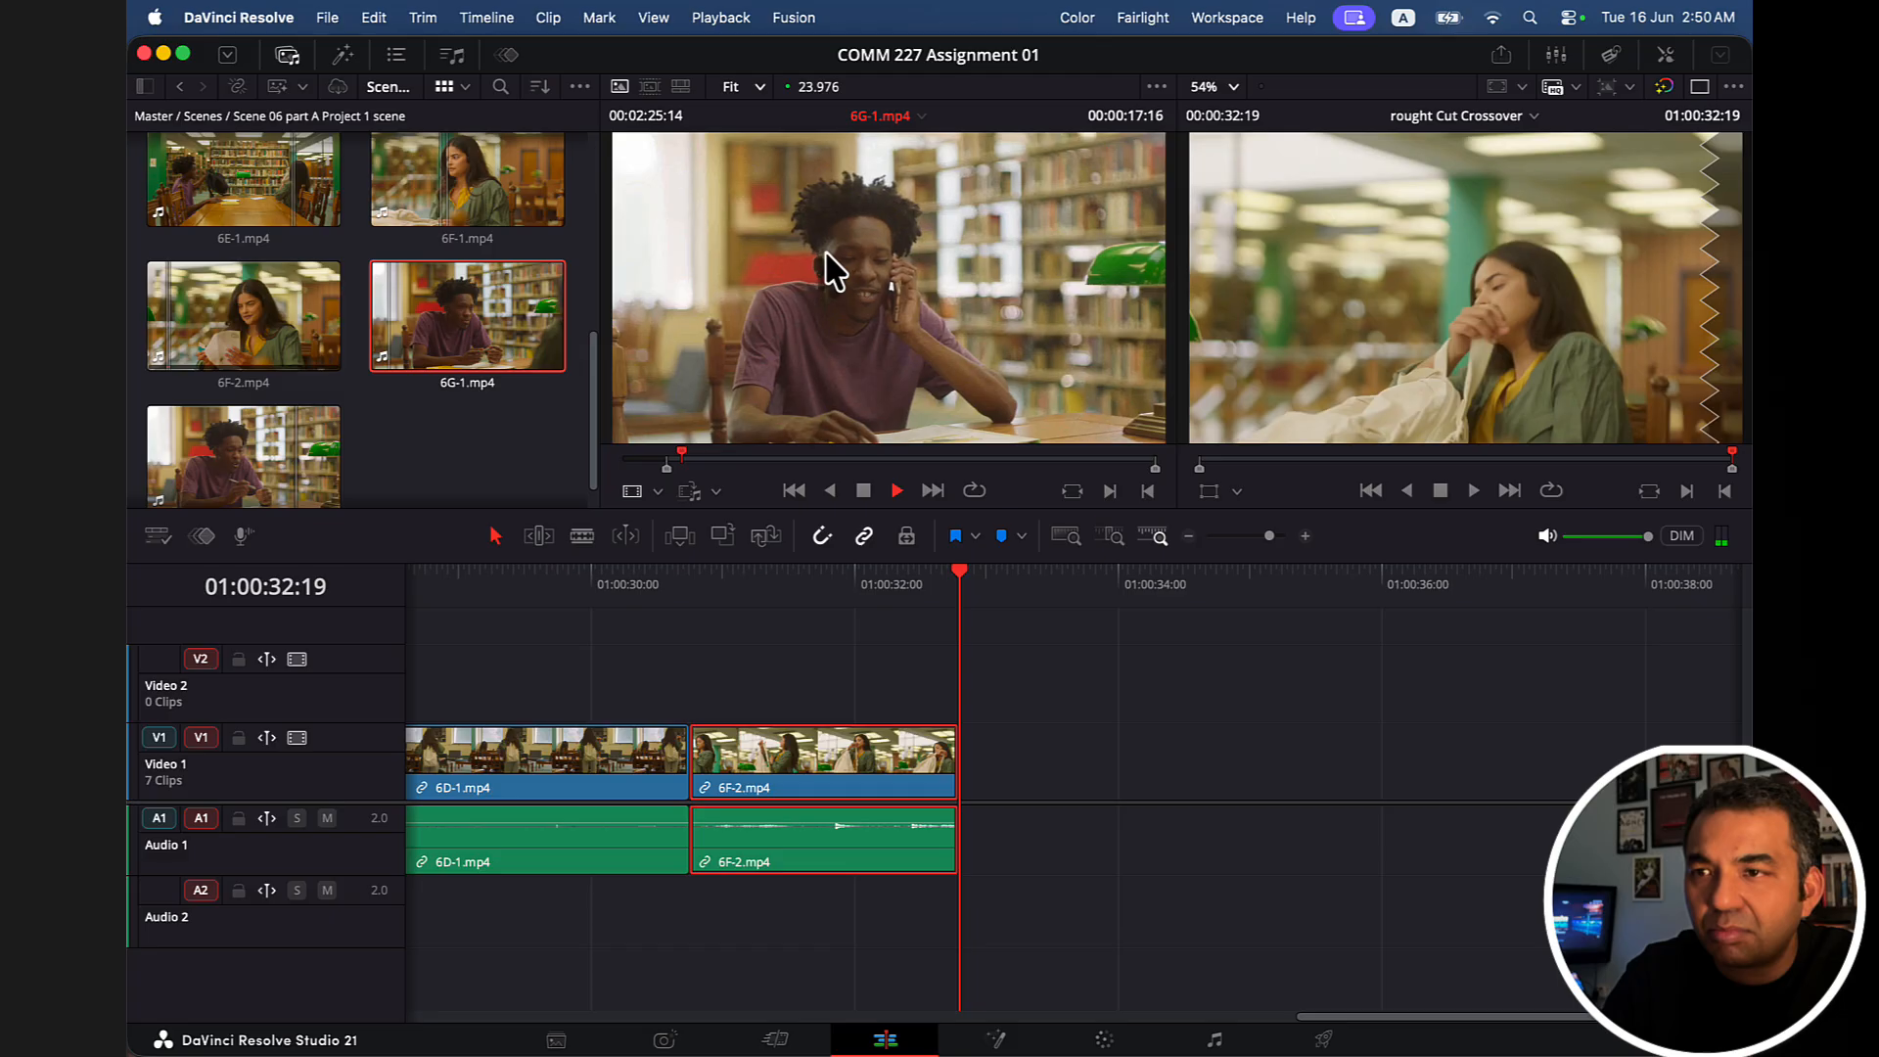
key(k)
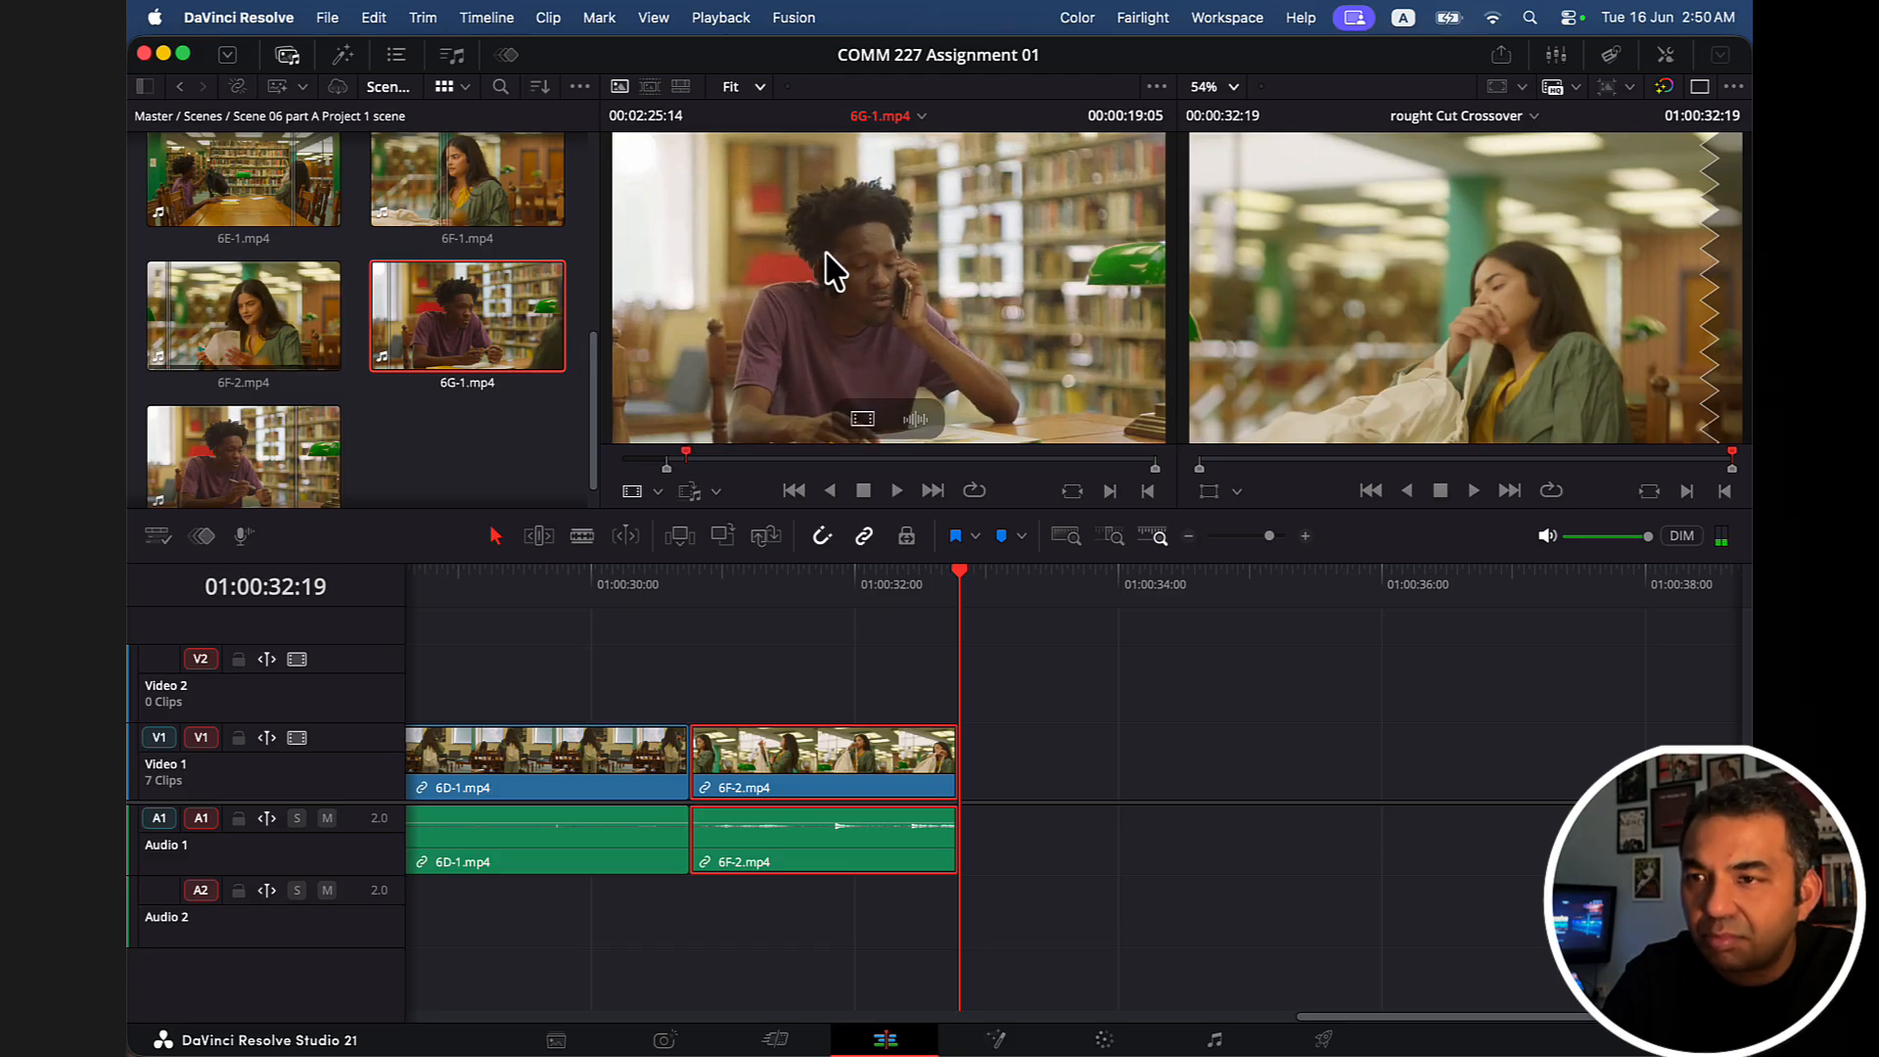
key(o)
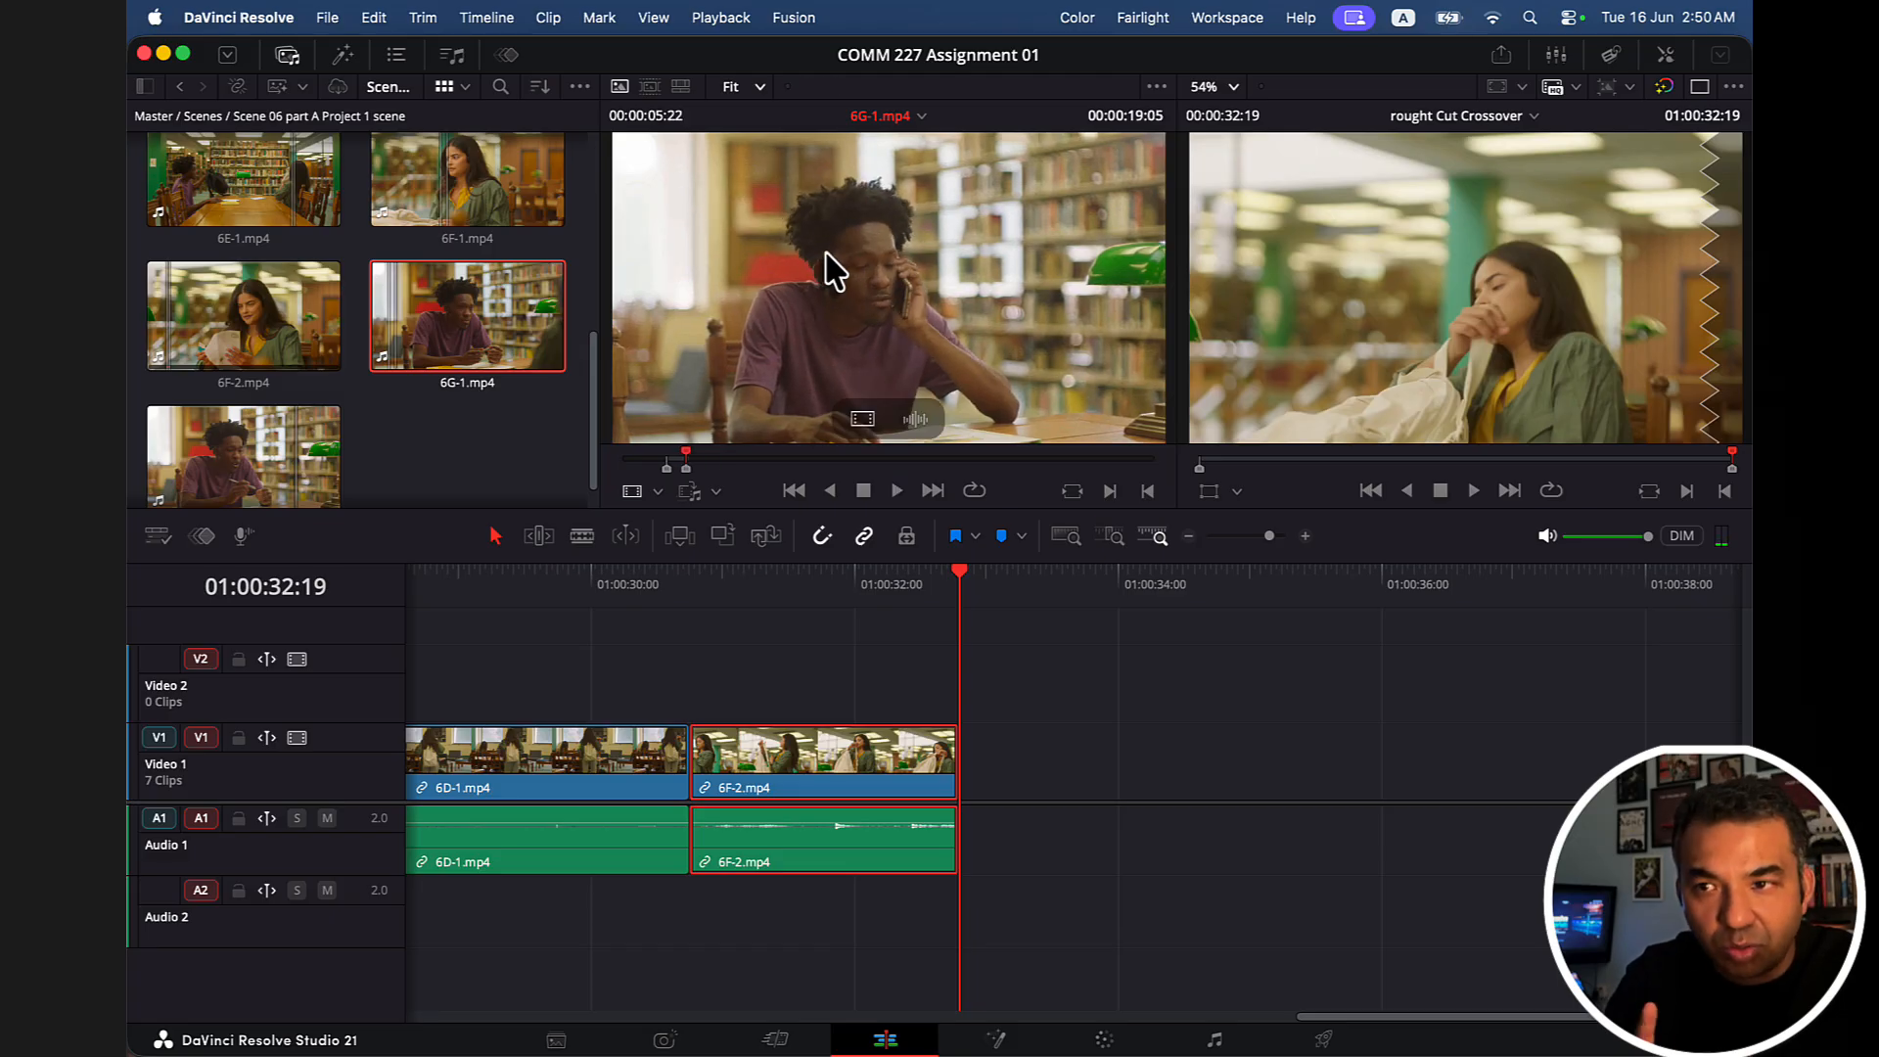
Insert the marked 6G-1.mp4 range after 6F-2.mp4 at 01:00:32:19 and play across the new cut.
click(682, 537)
click(903, 585)
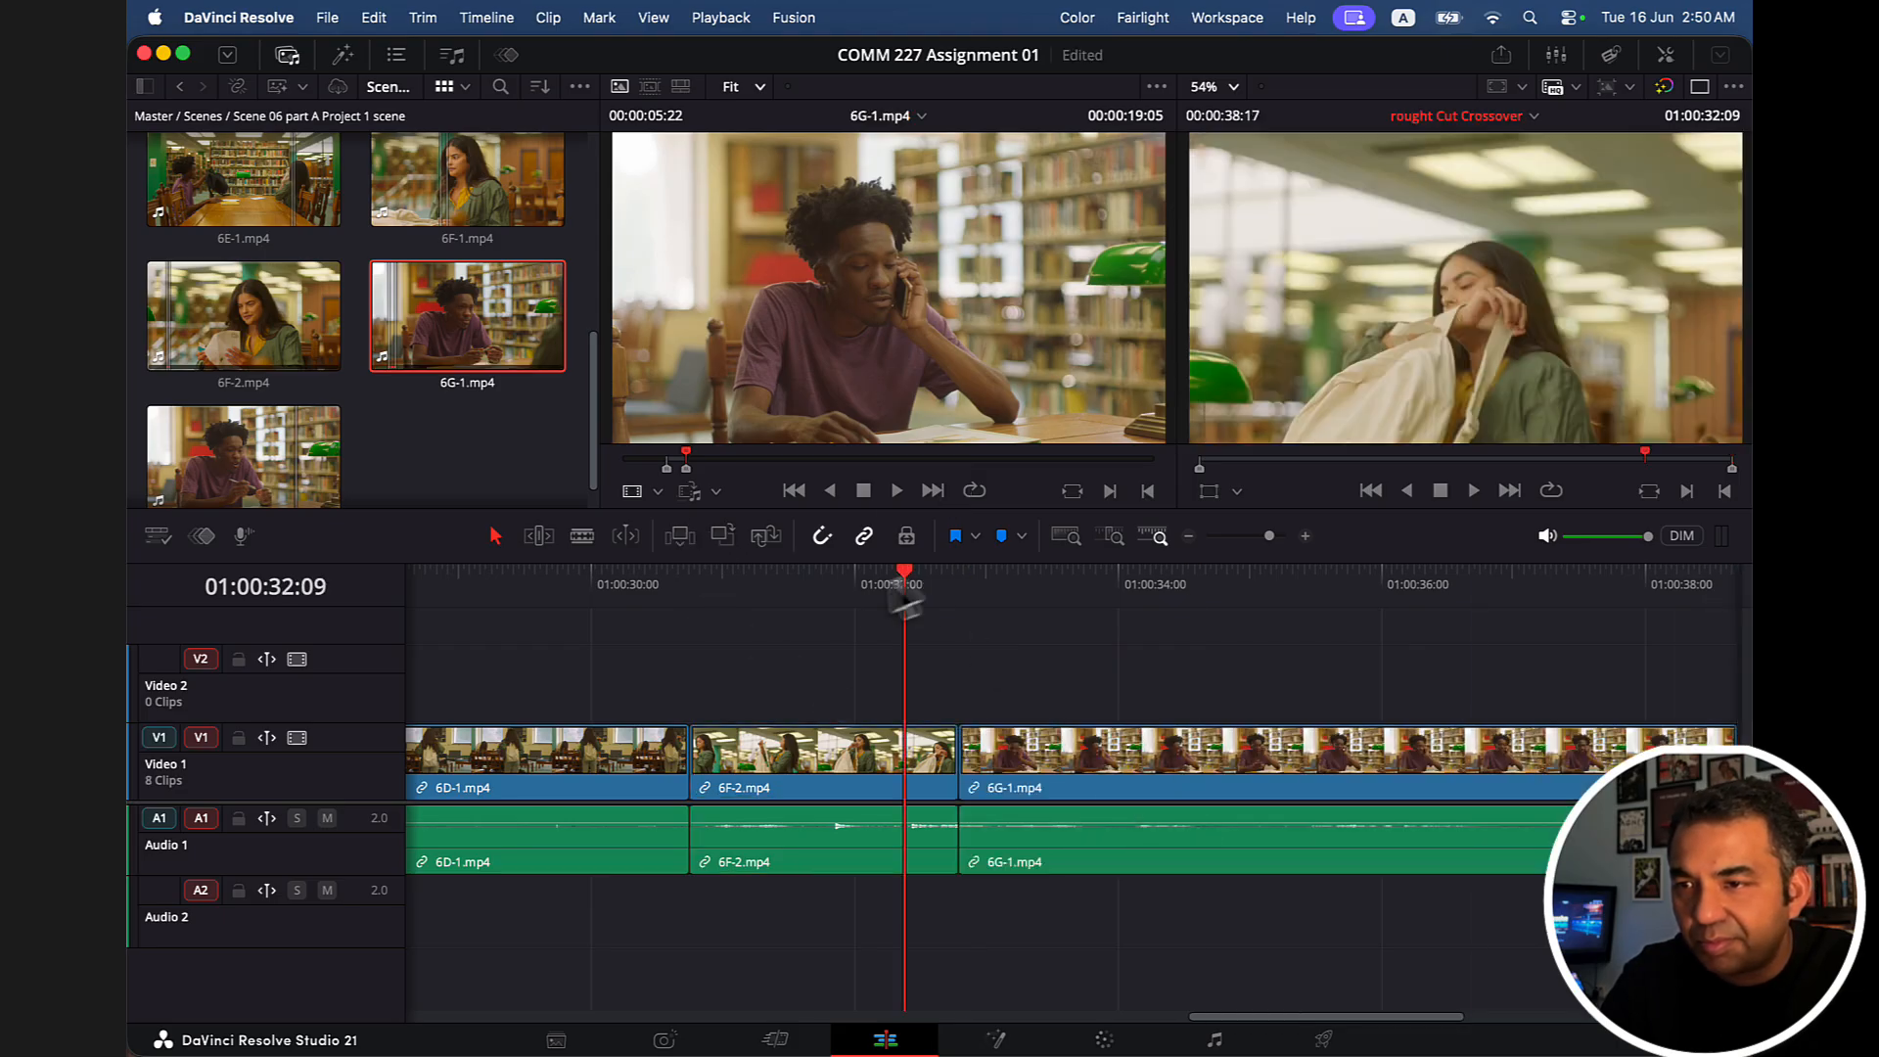
key(space)
key(space)
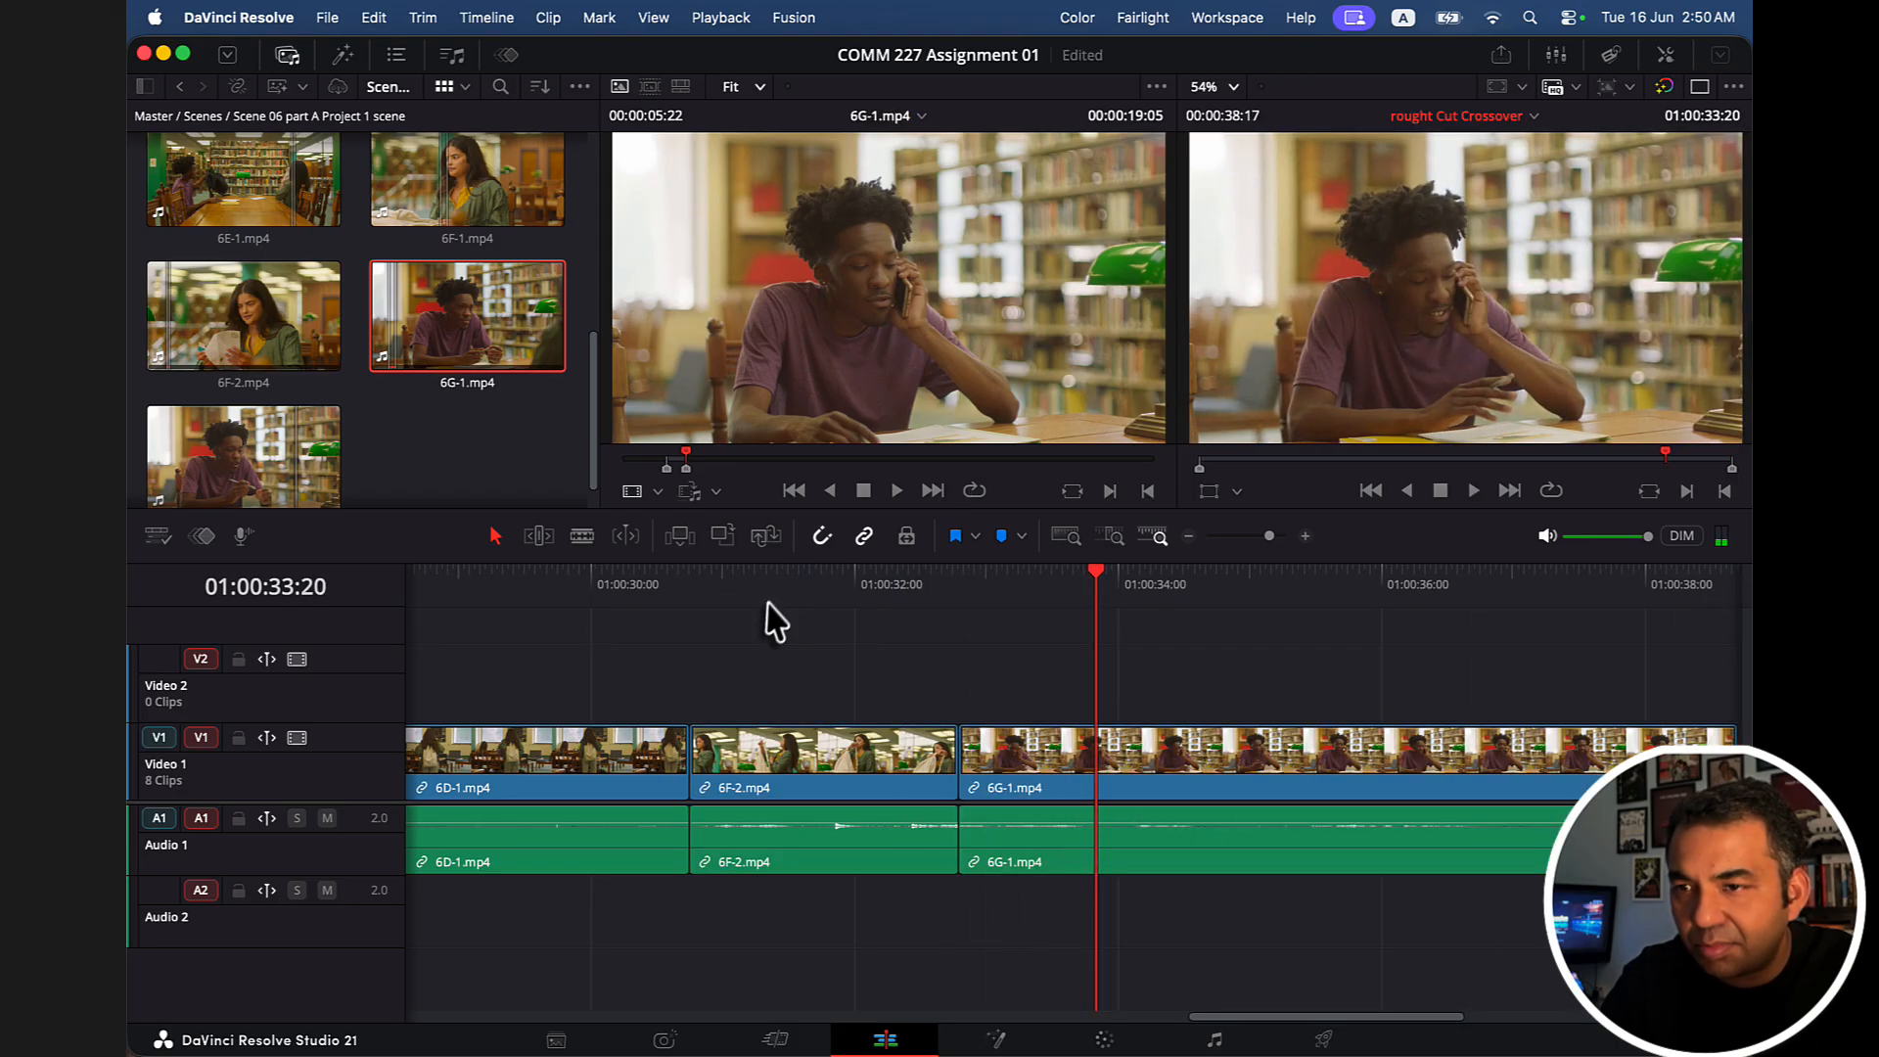
Review the timeline from 6F-2.mp4 through the end of 6G-1.mp4, checking how the two shots play together.
click(790, 590)
key(space)
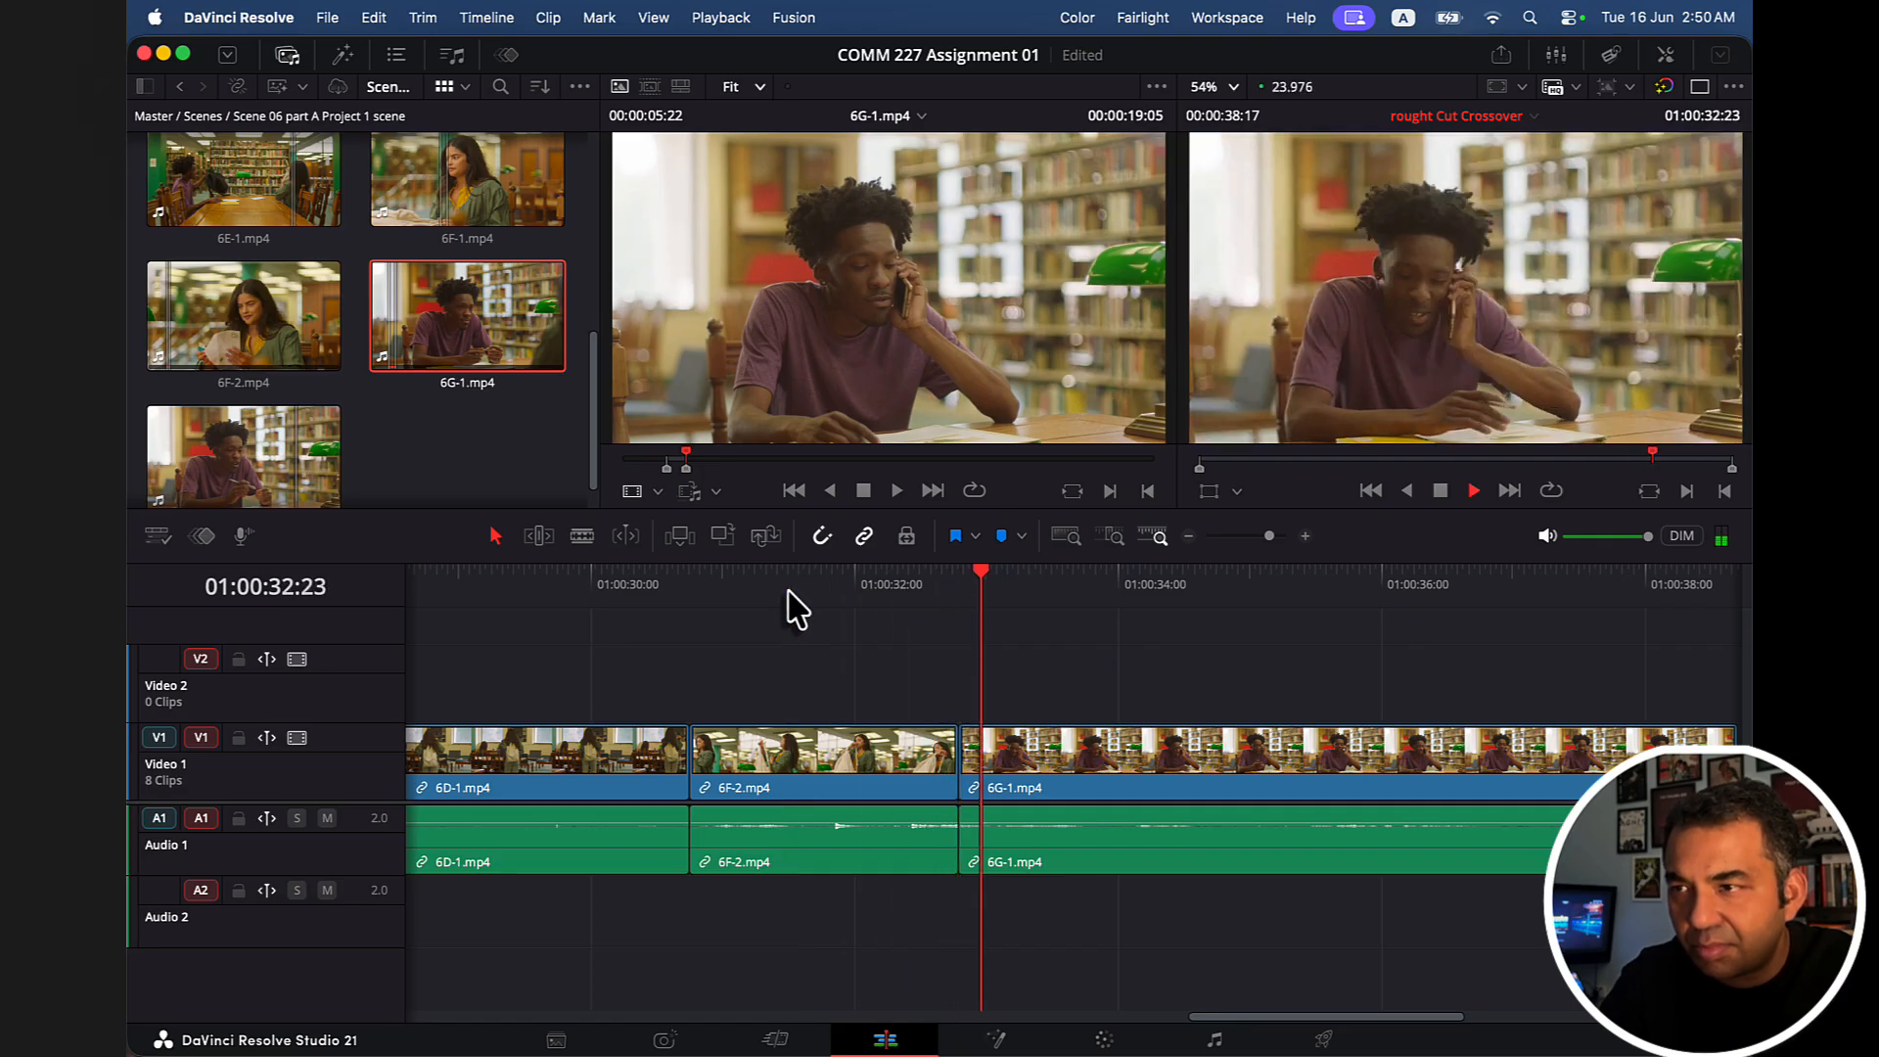
key(space)
click(691, 587)
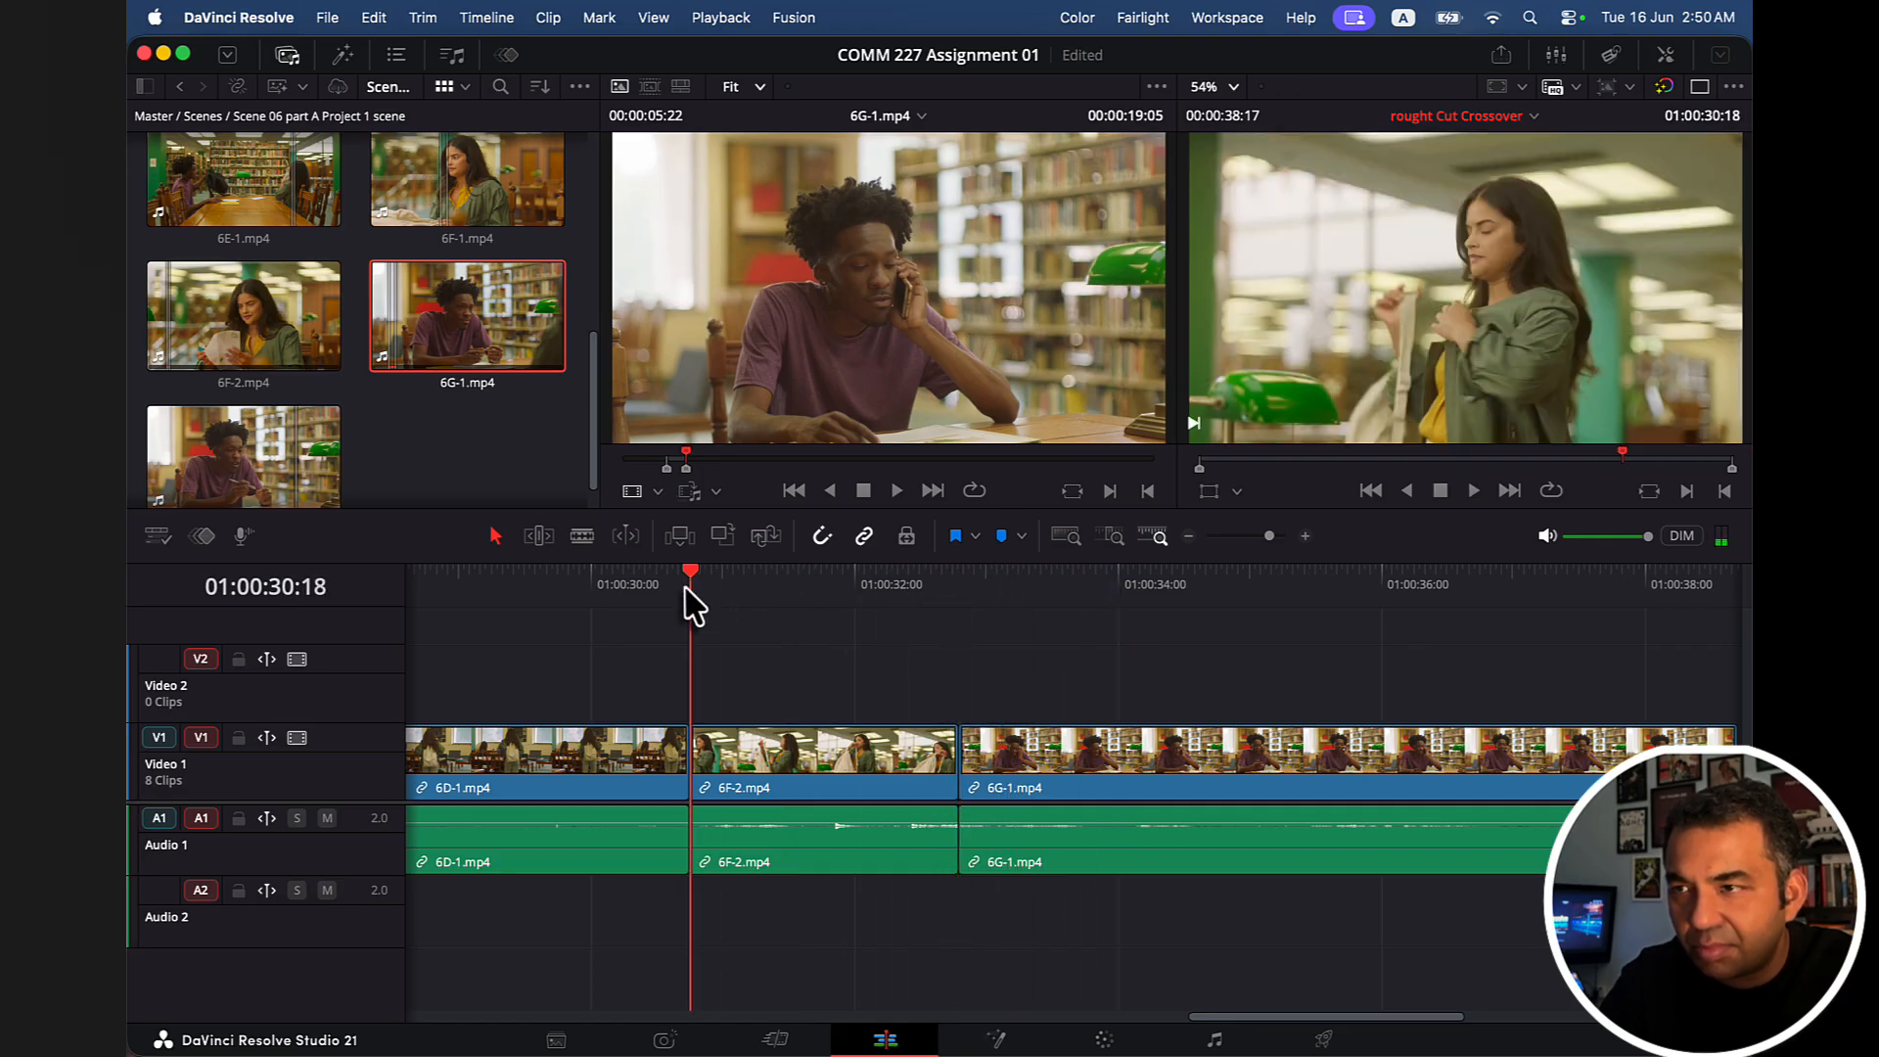
drag(688, 592, 962, 595)
key(space)
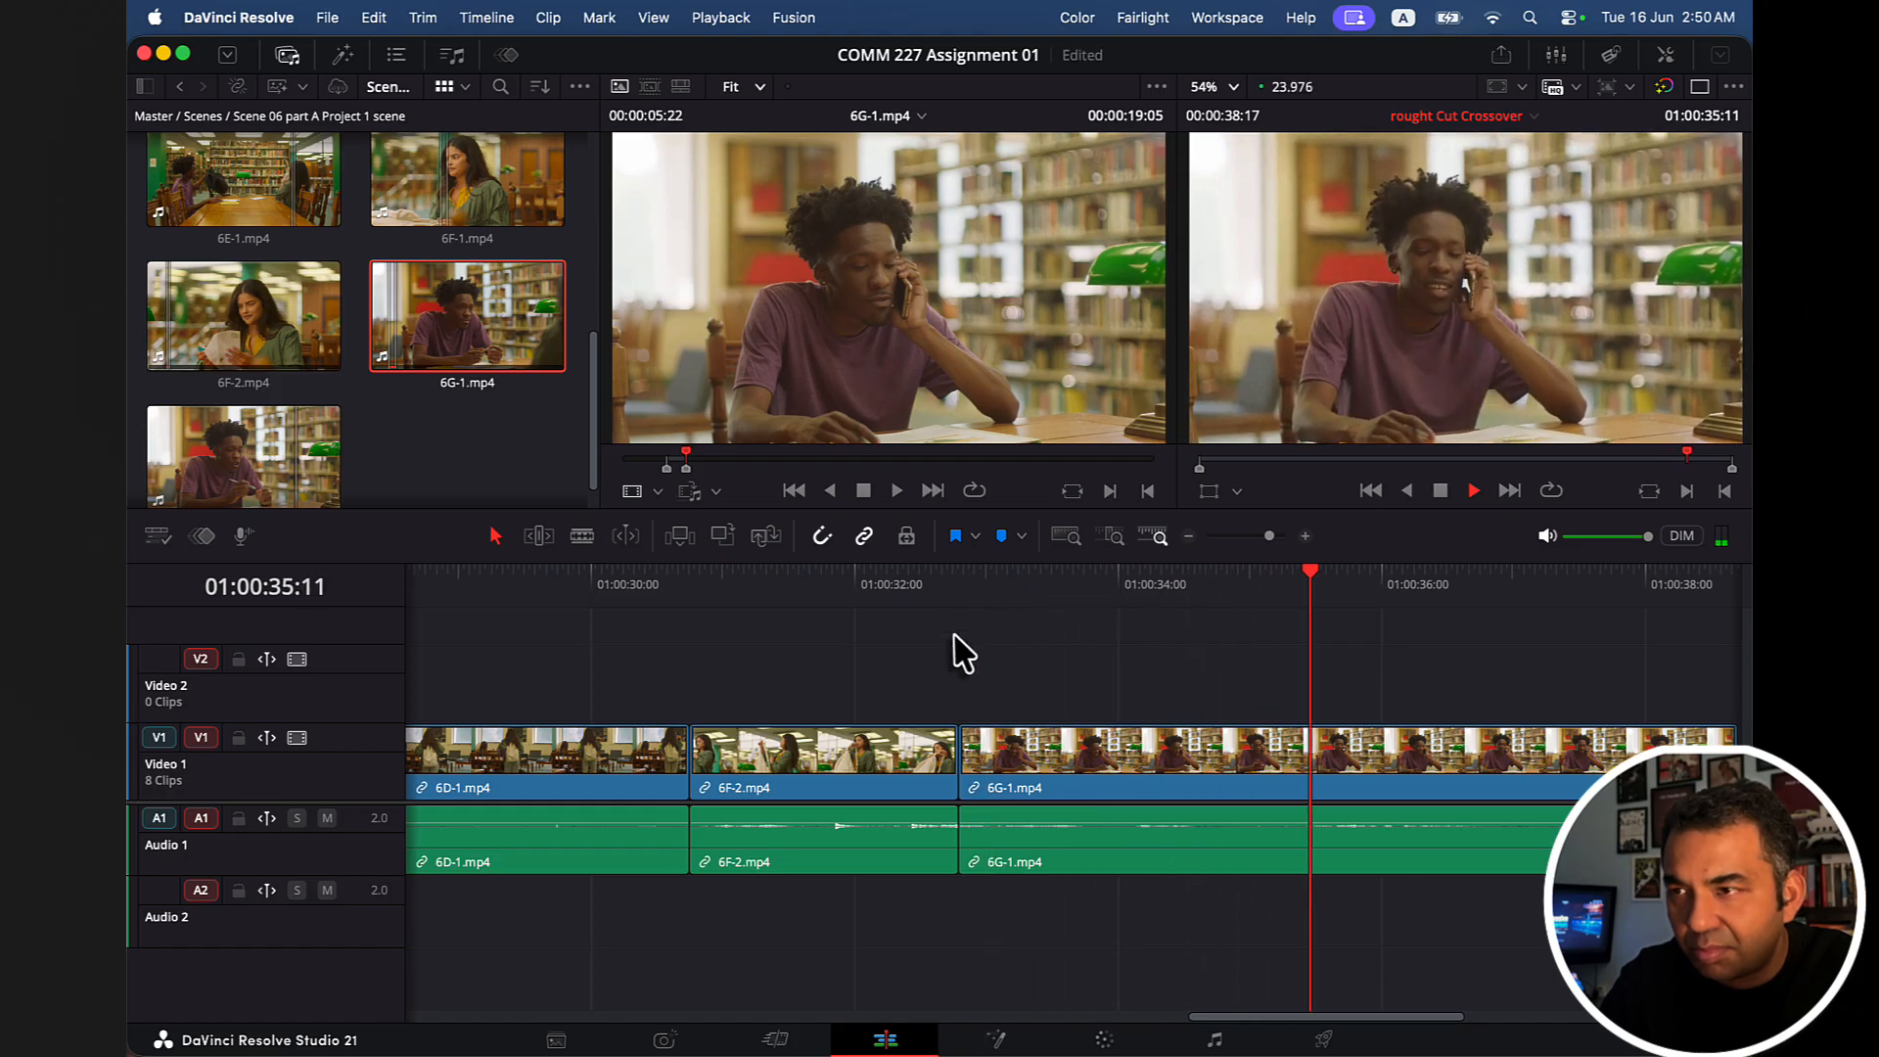
scroll(1055, 702, right, 3)
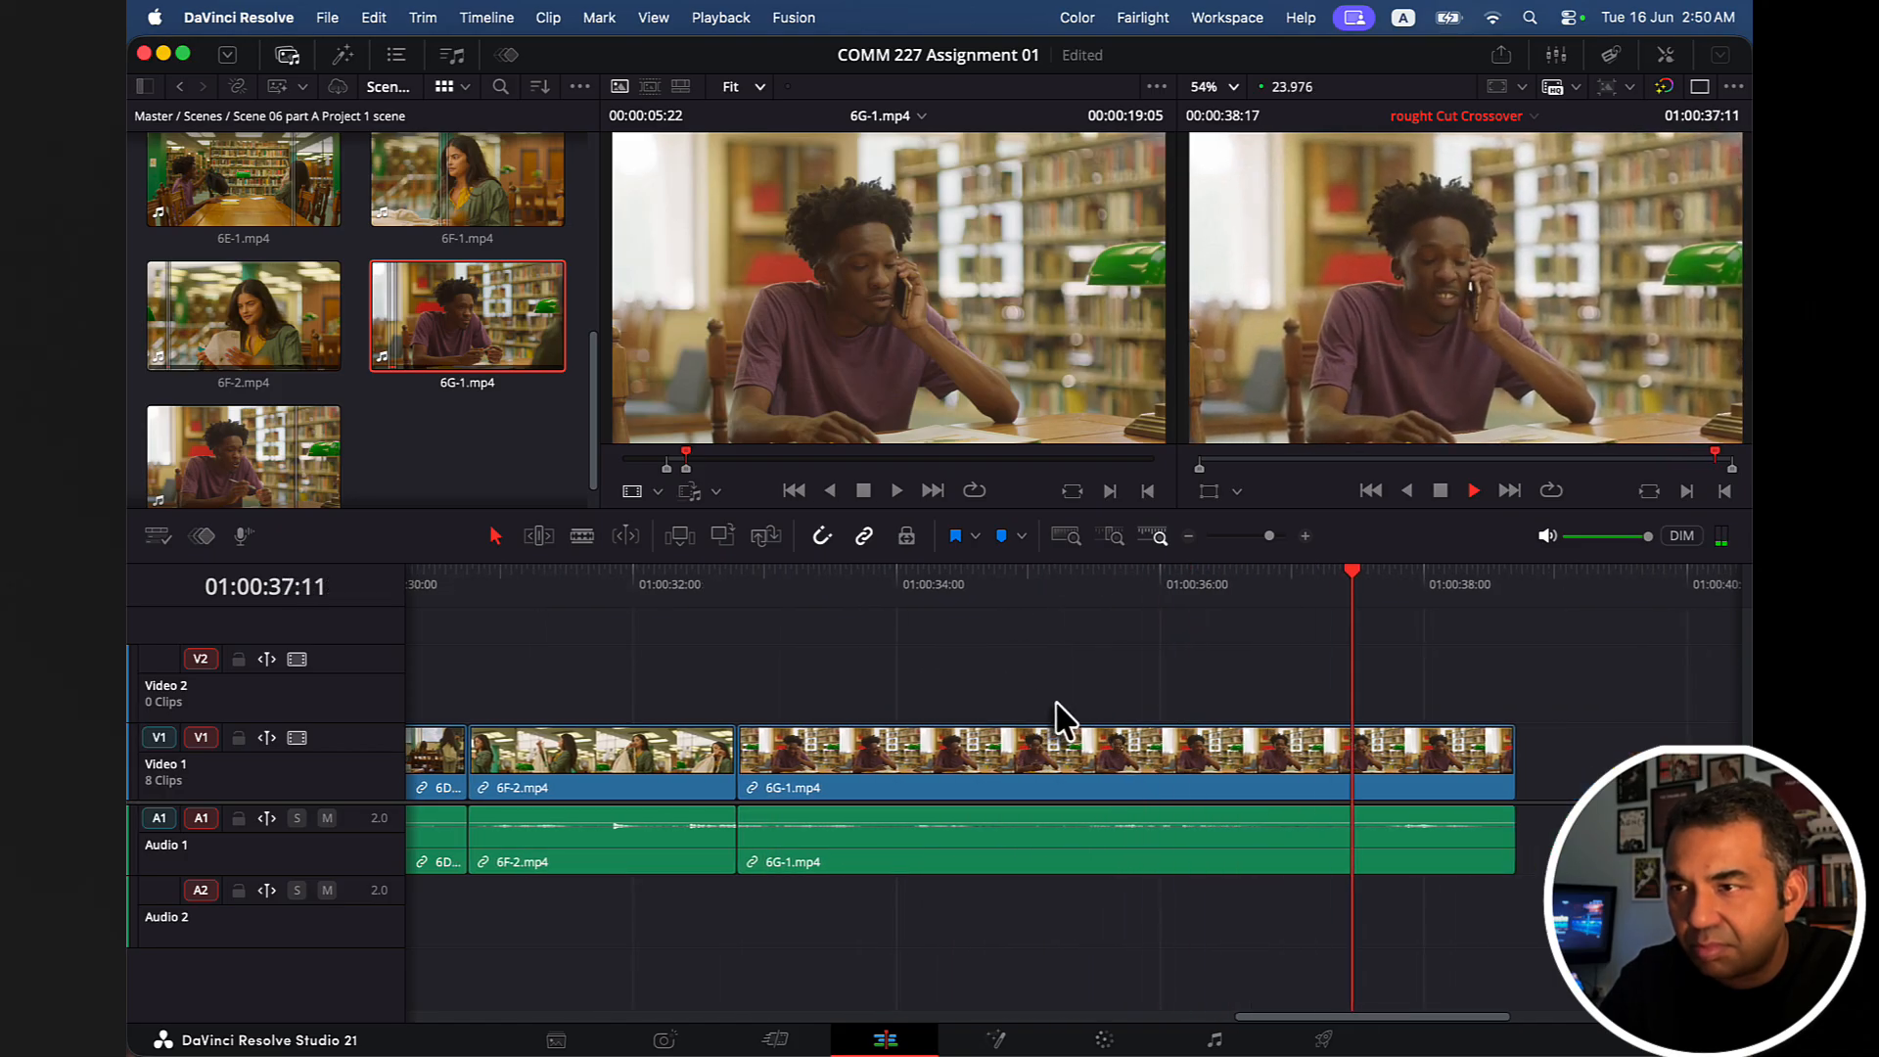
key(space)
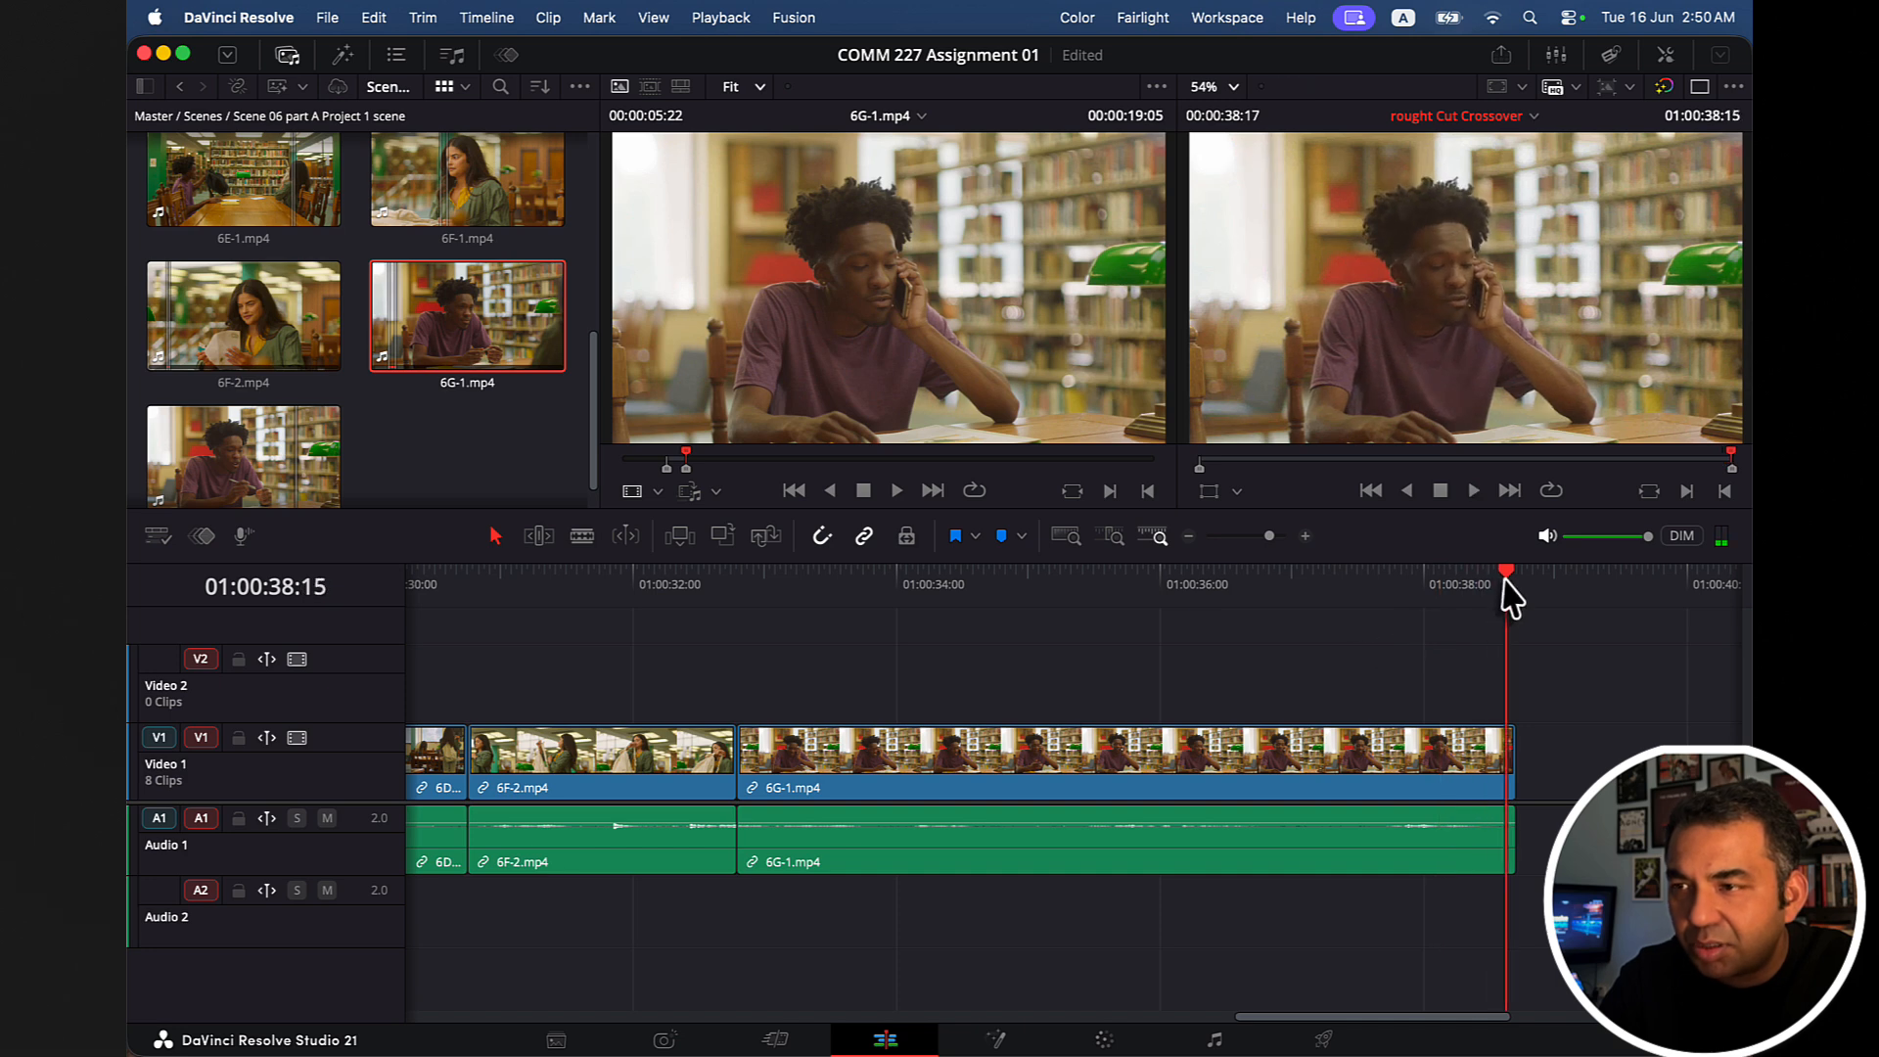
drag(1507, 592, 911, 607)
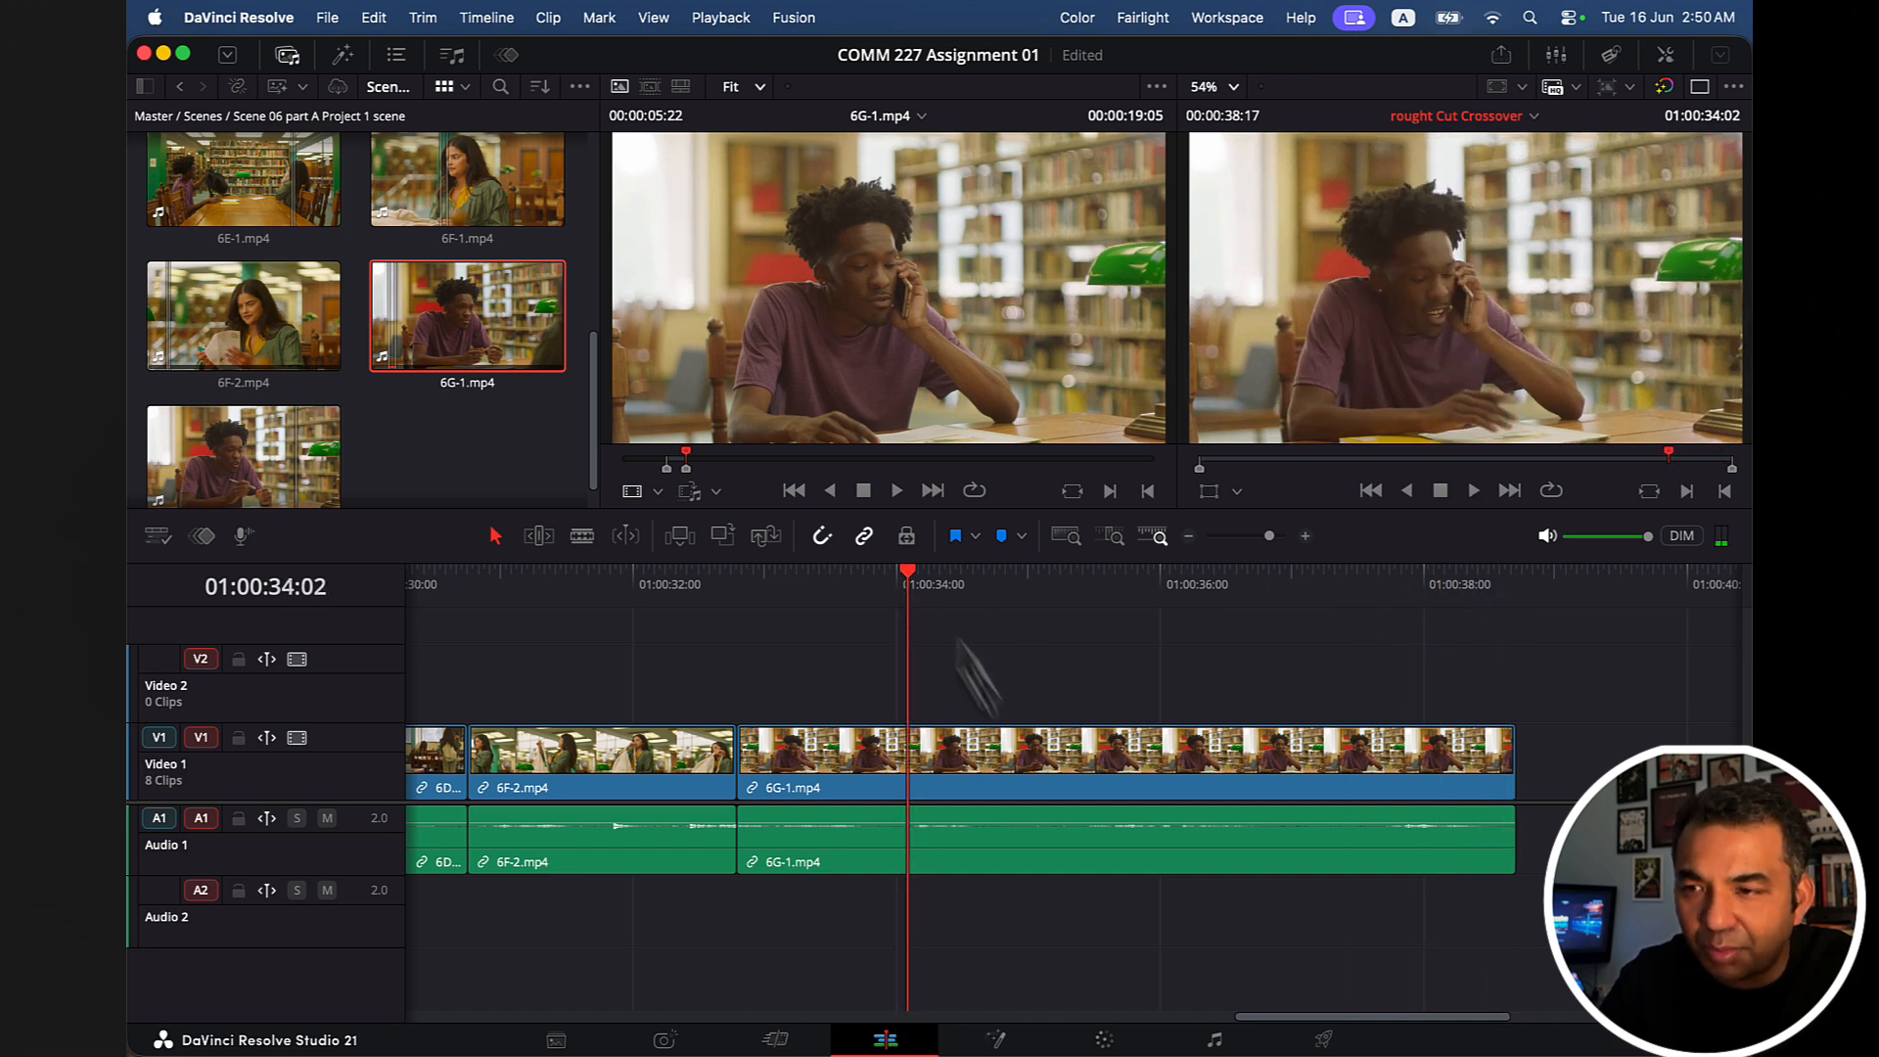
Delete the 6G-1.mp4 clip from the timeline and undo both that deletion and the clip's insertion.
click(1036, 763)
key(Delete)
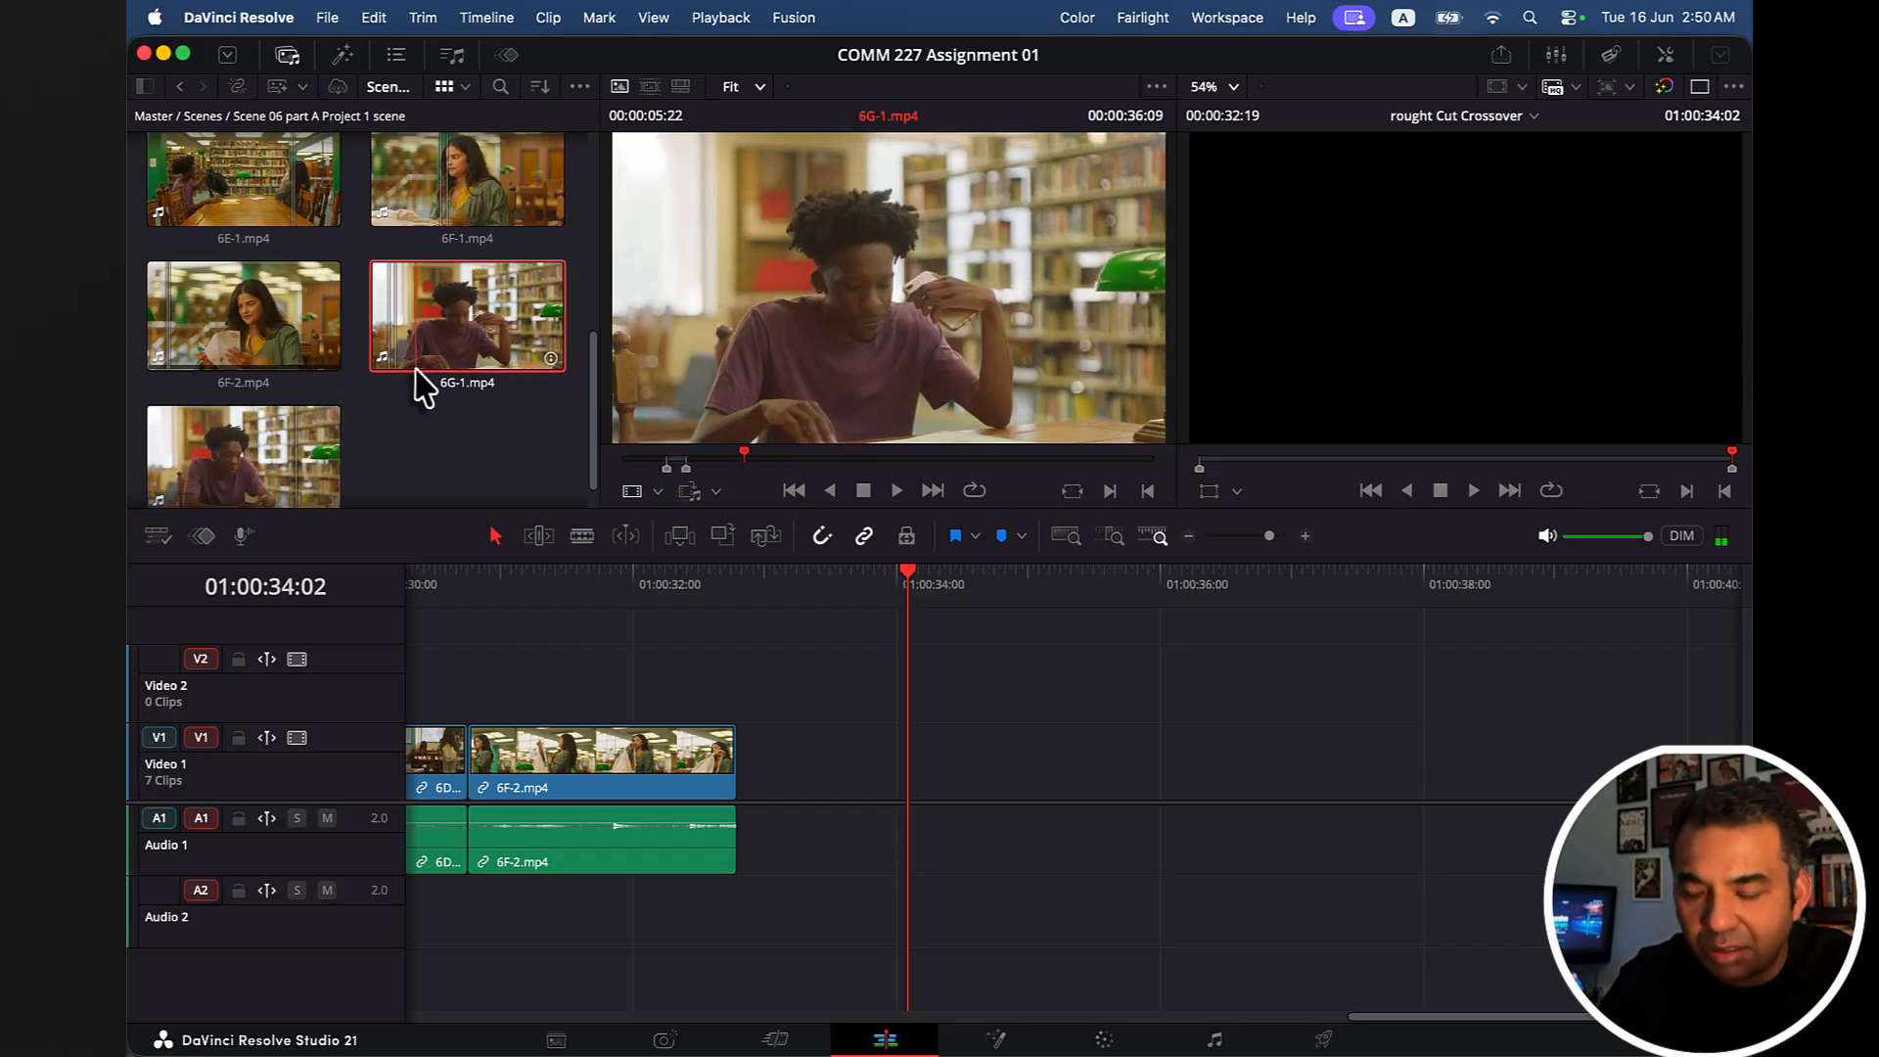
key(super+z)
key(super+z)
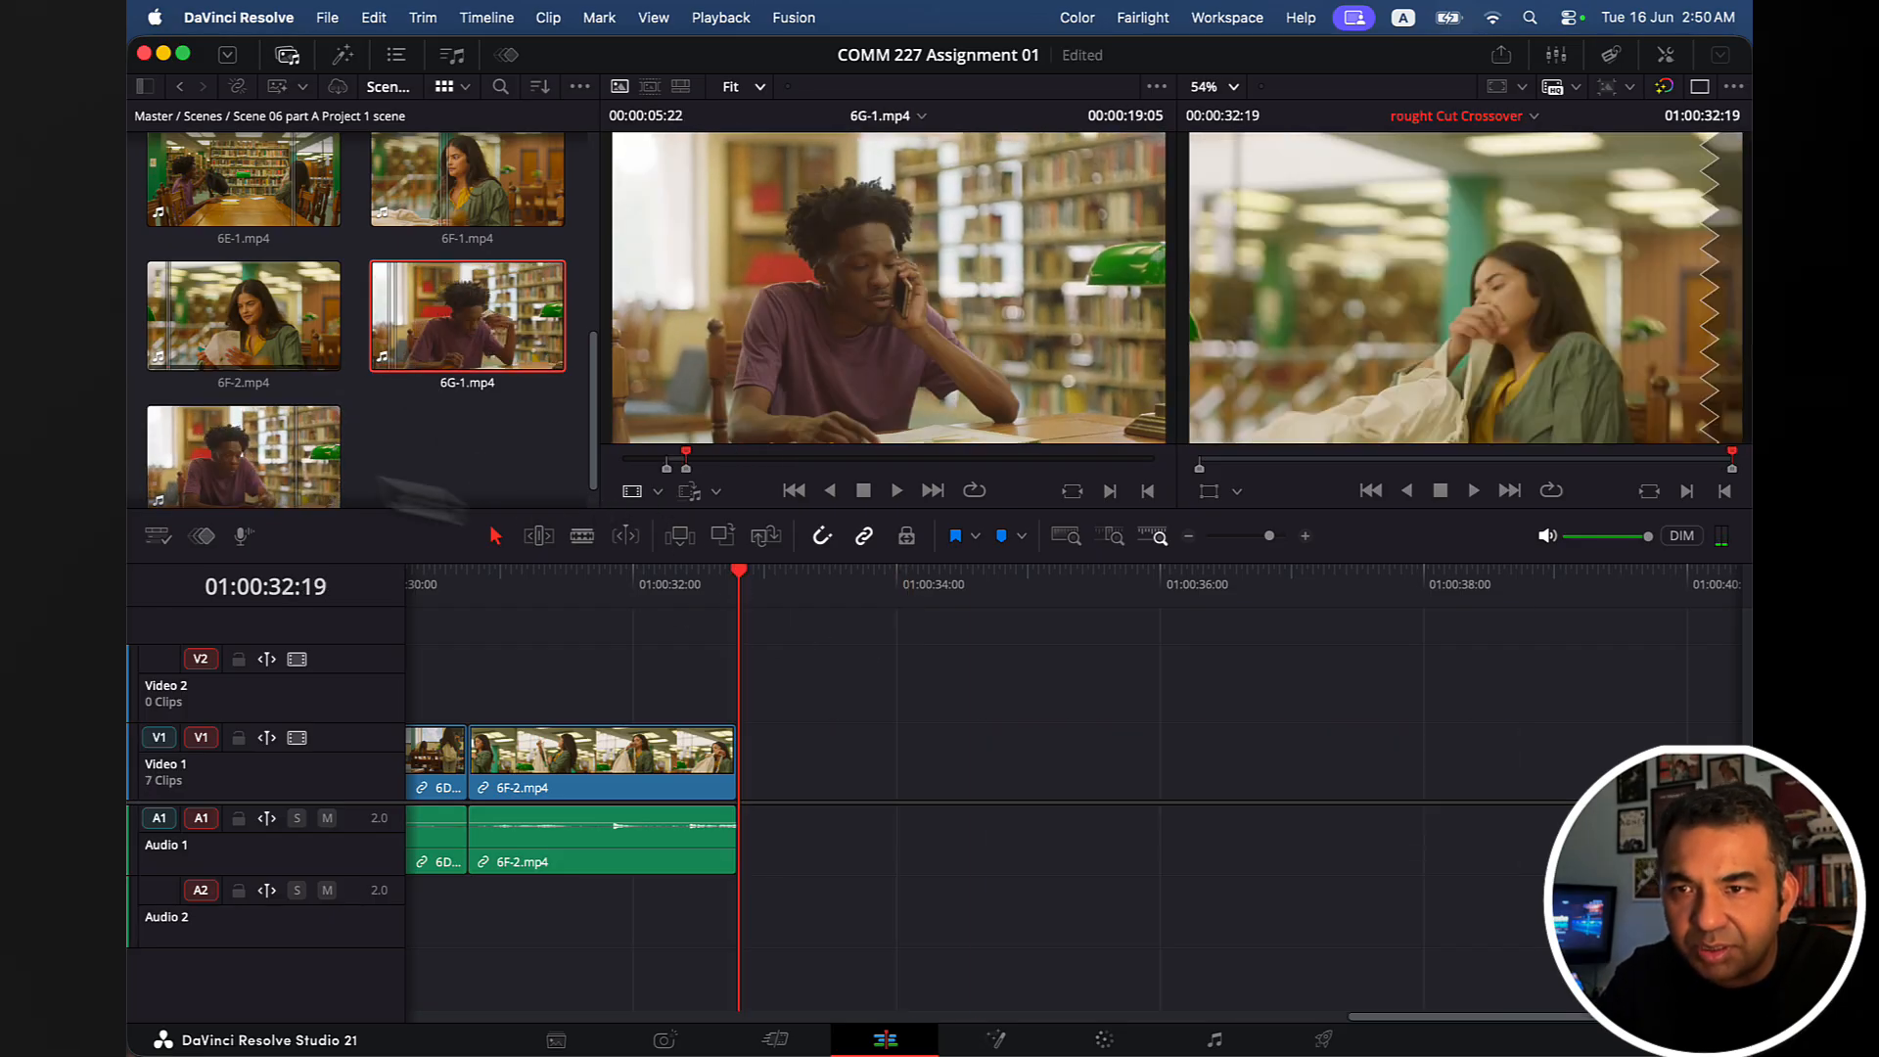
Load 6G-2.mp4 as the source and review the man's phone call between about 00:00:11:22 and 00:00:16:02 for a usable section.
click(659, 454)
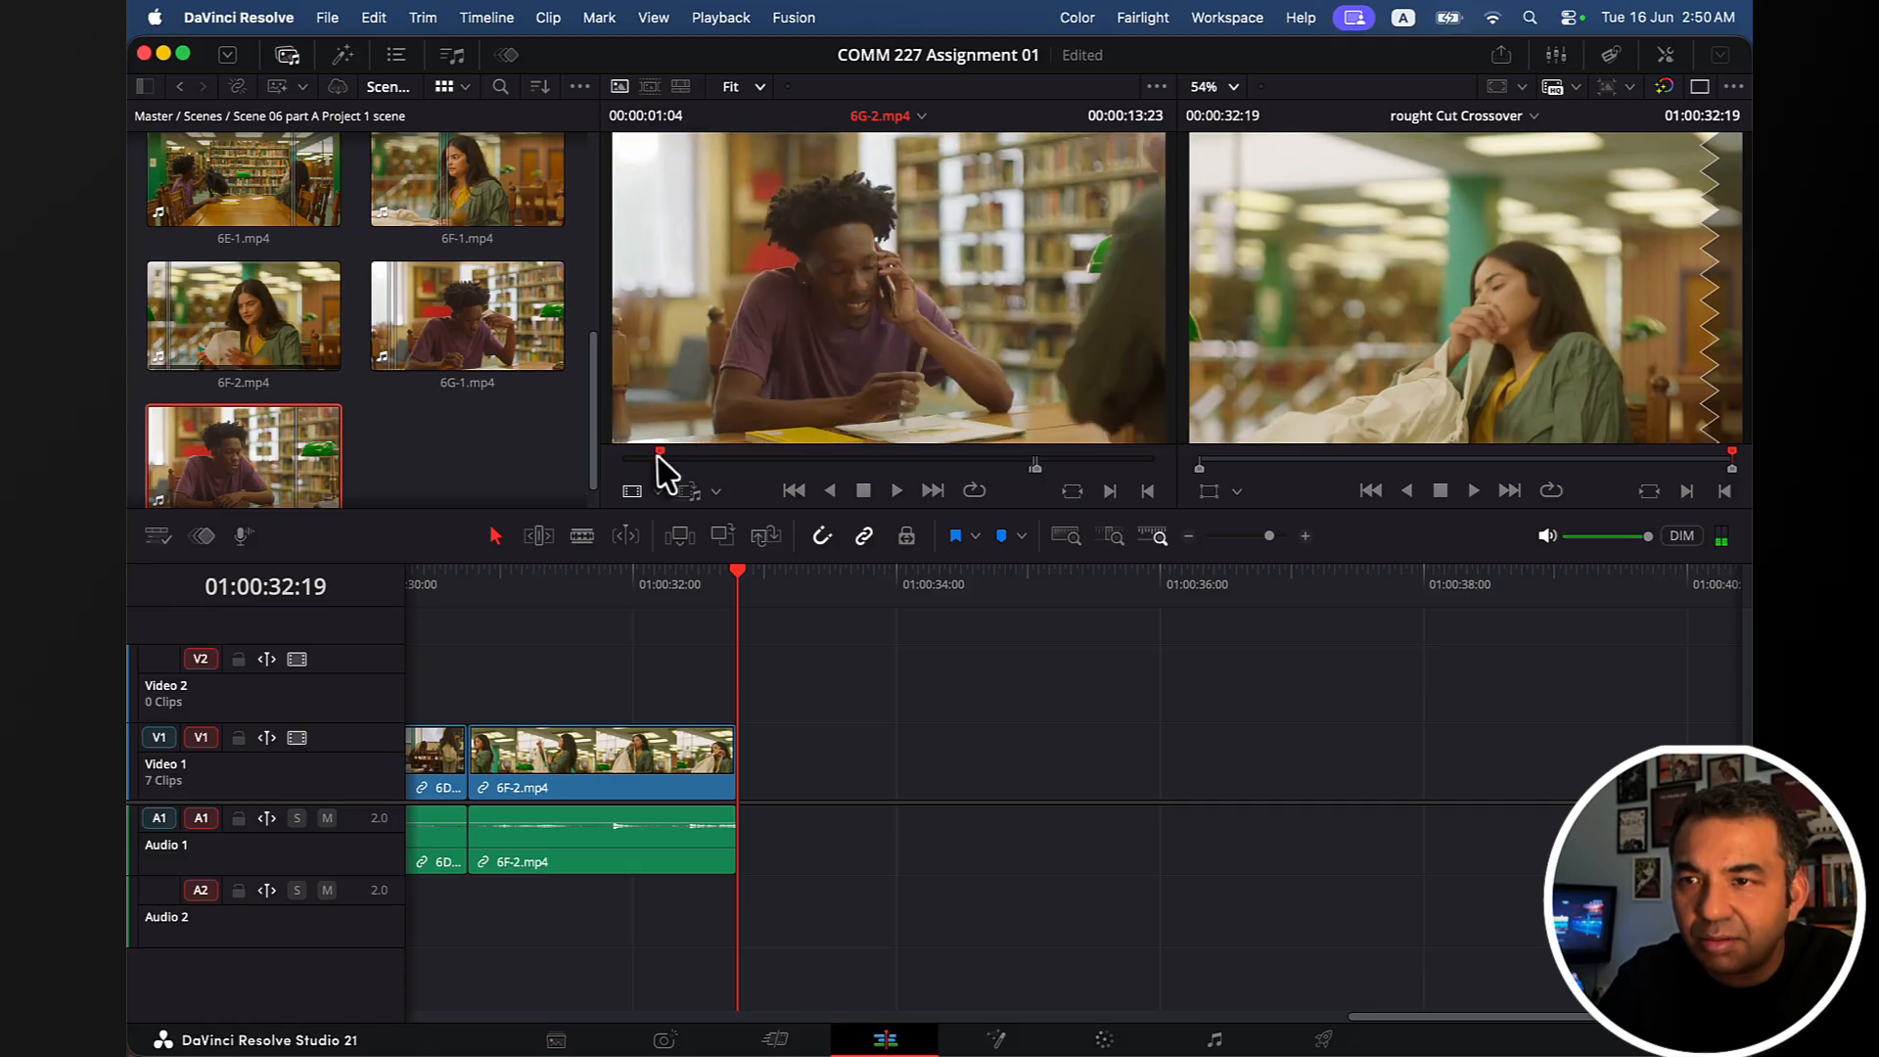
drag(659, 454, 662, 454)
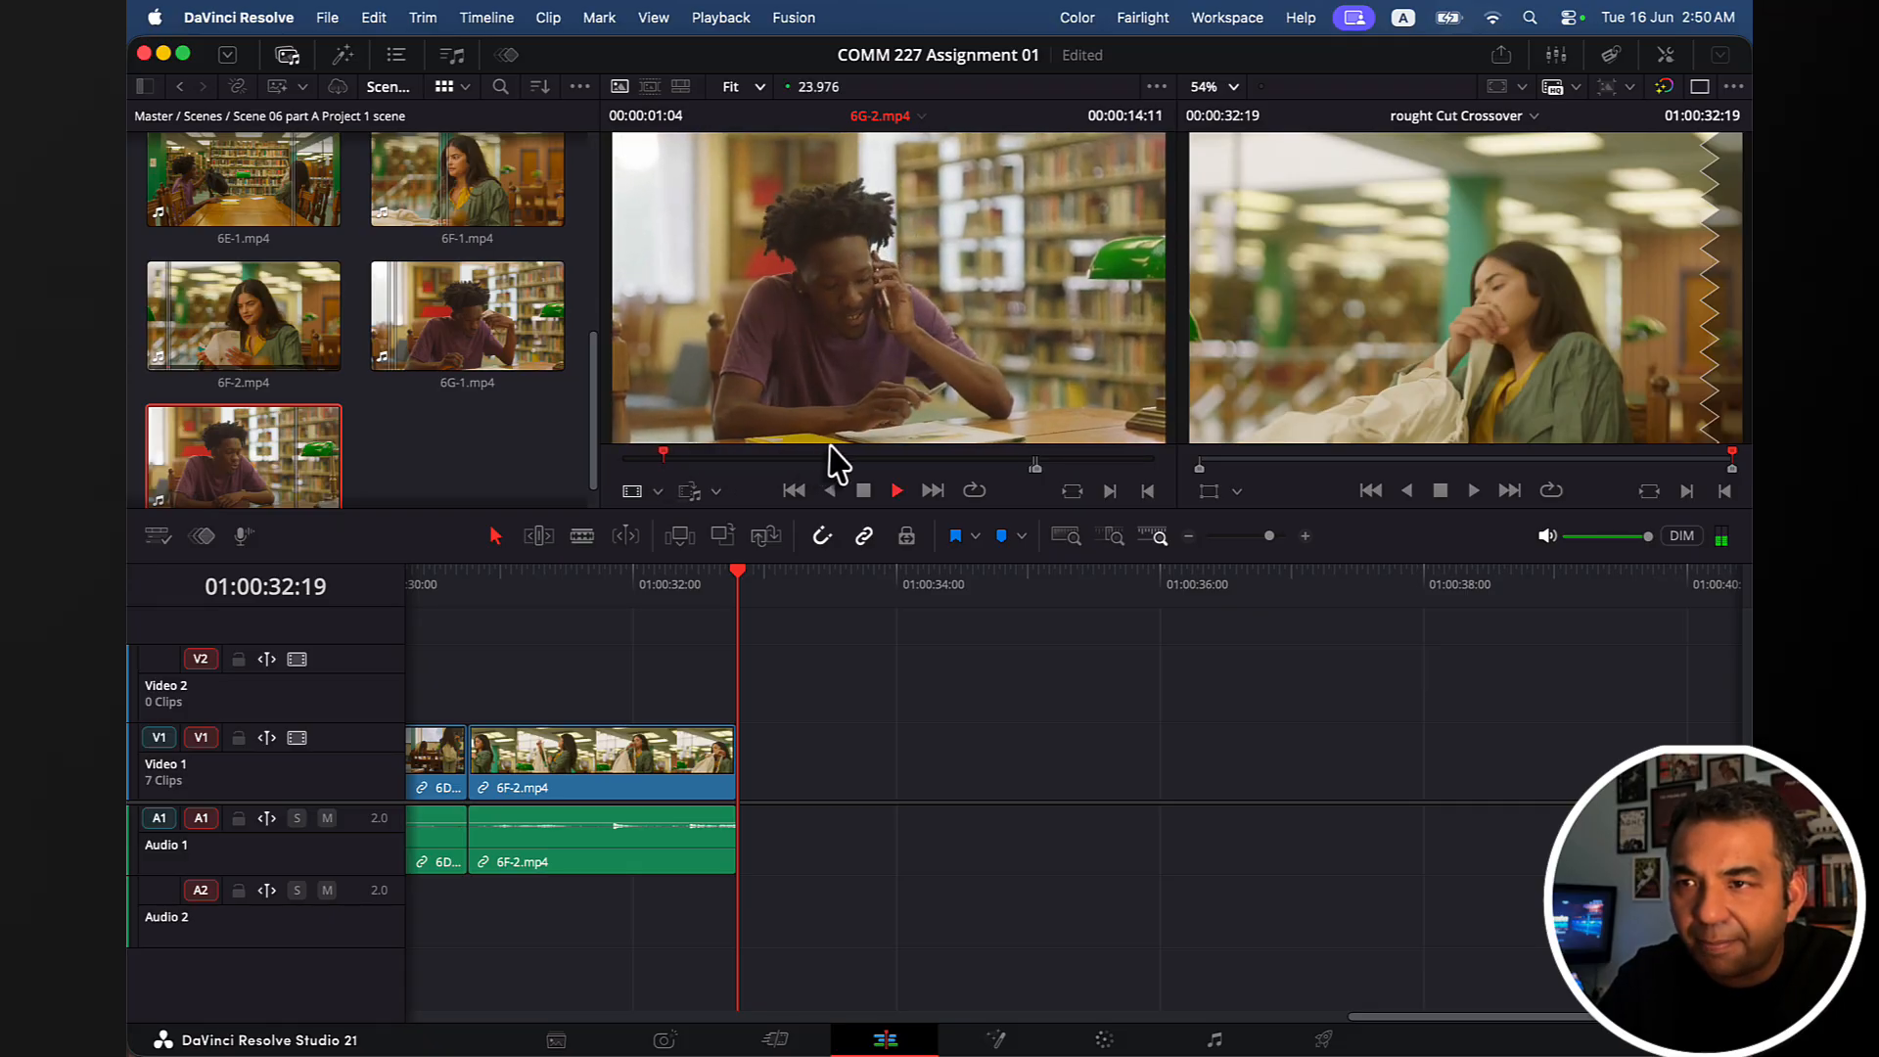
key(space)
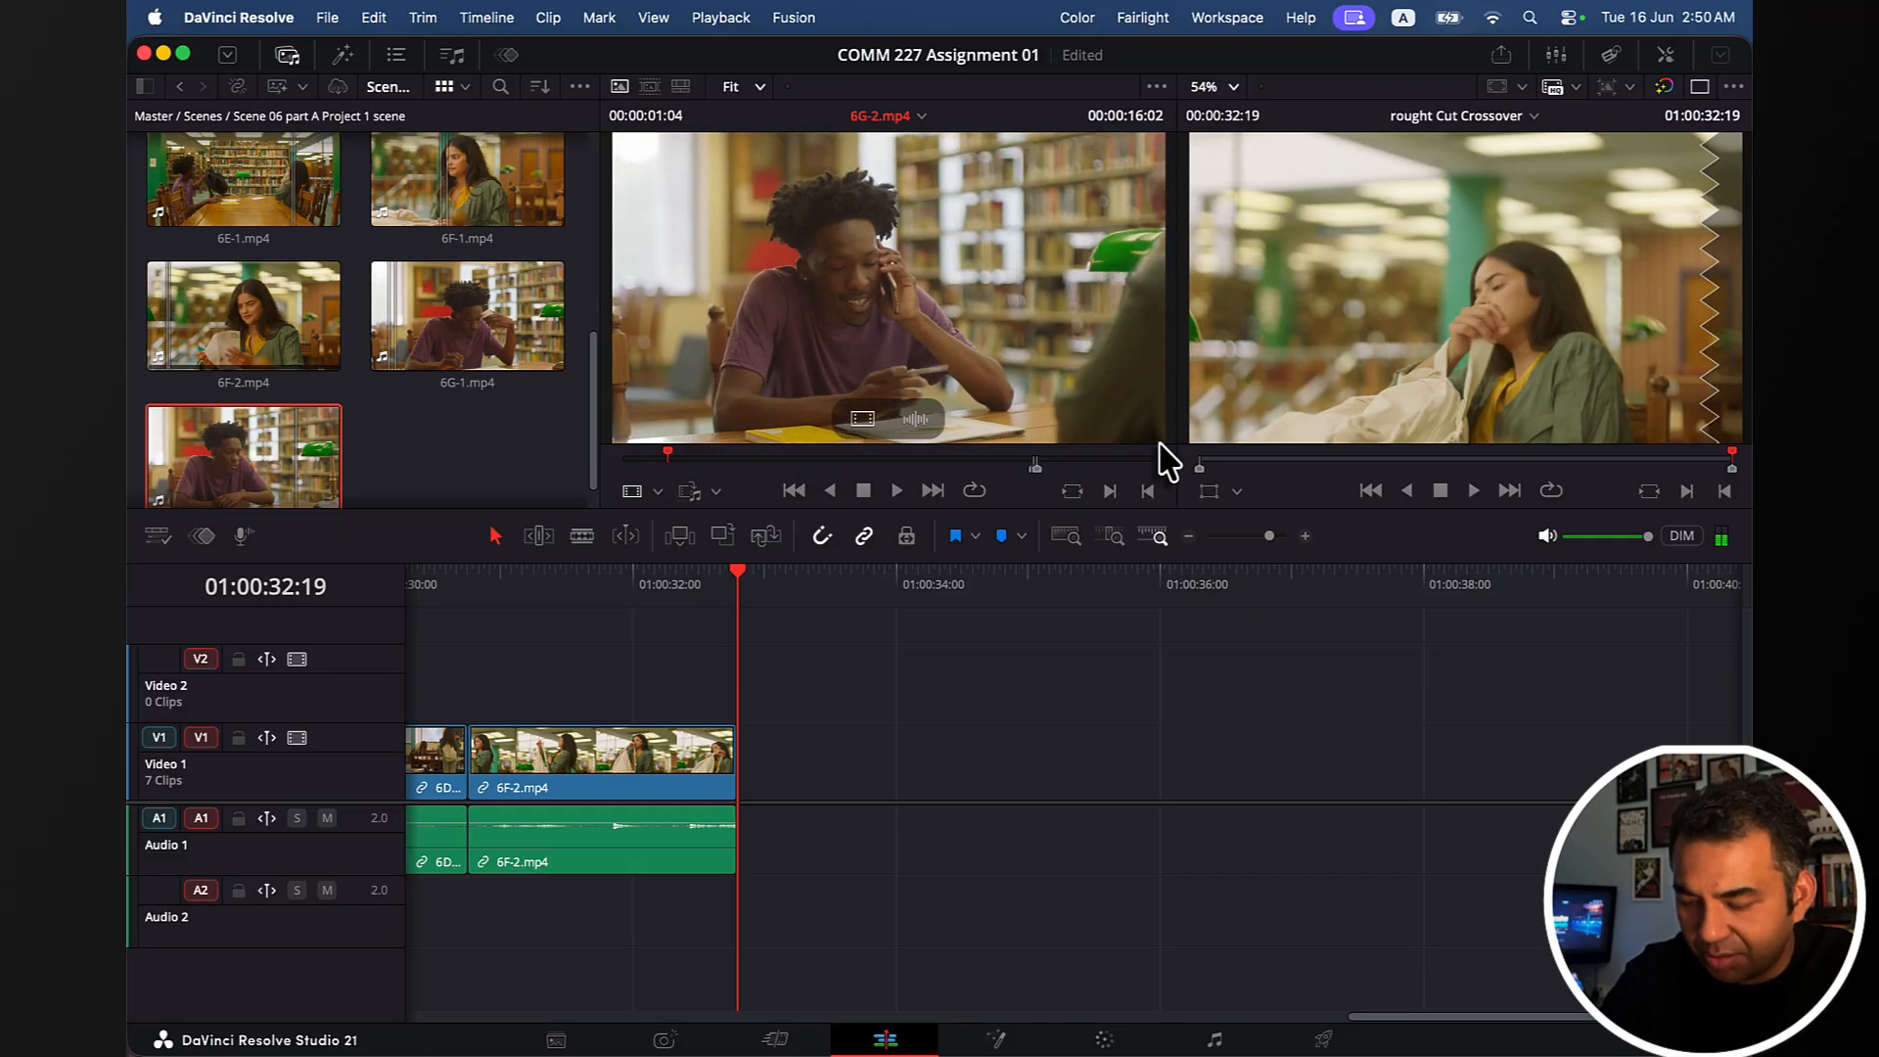
key(j)
key(j)
key(j)
key(k)
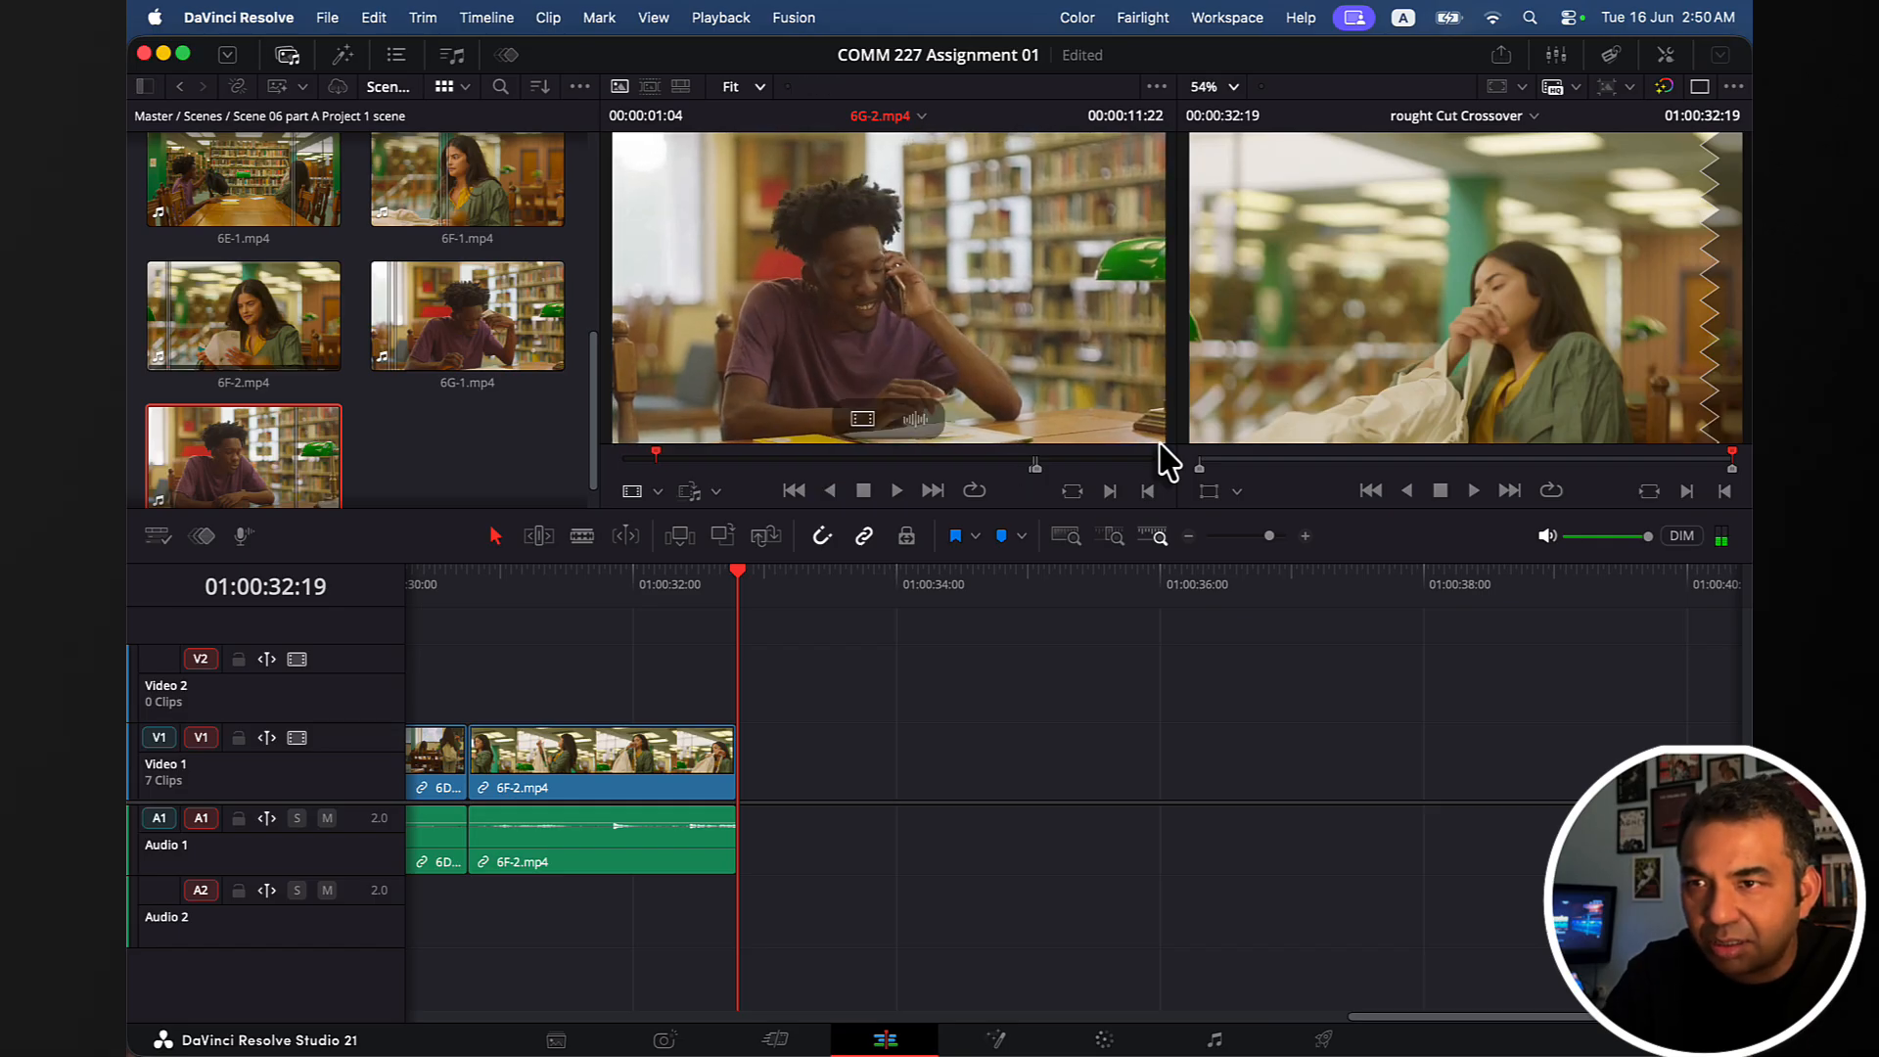
key(l)
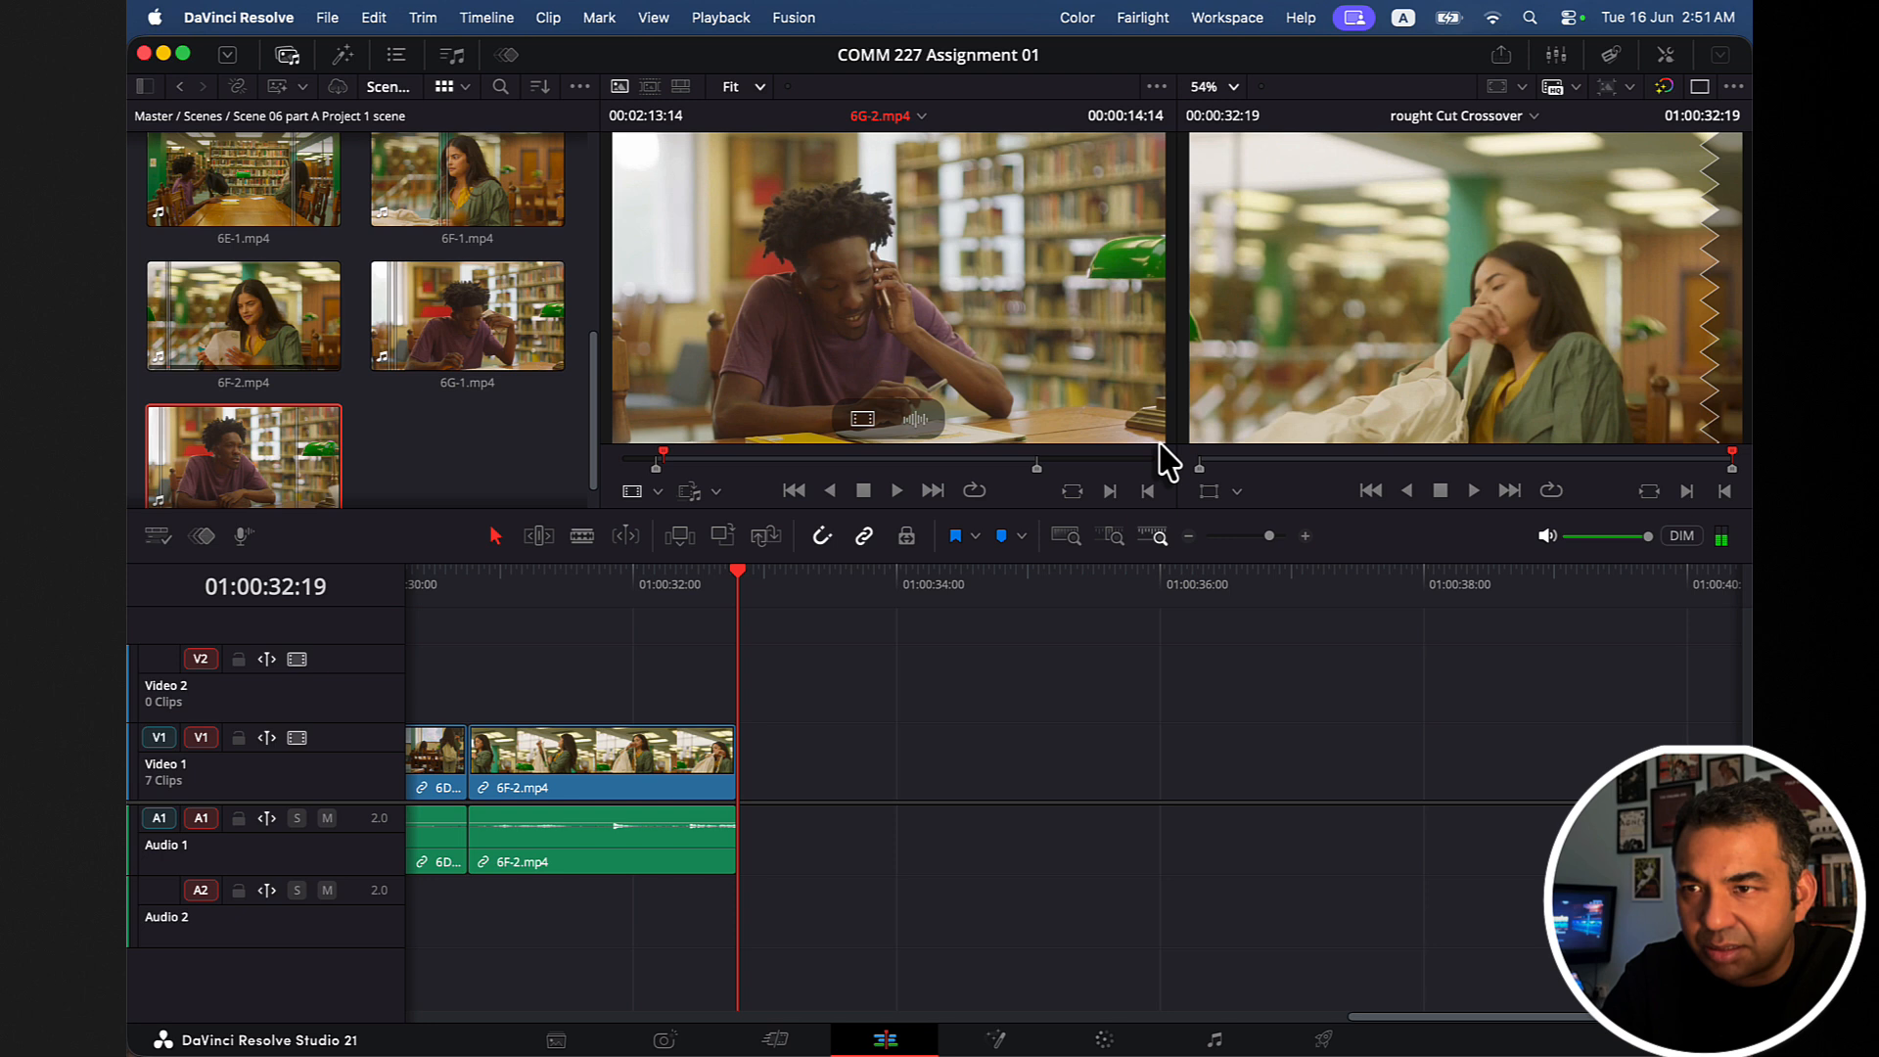
Mark a 00:00:03:10 range of the man on the phone in 6G-2.mp4, ending at 00:00:15:05.
key(space)
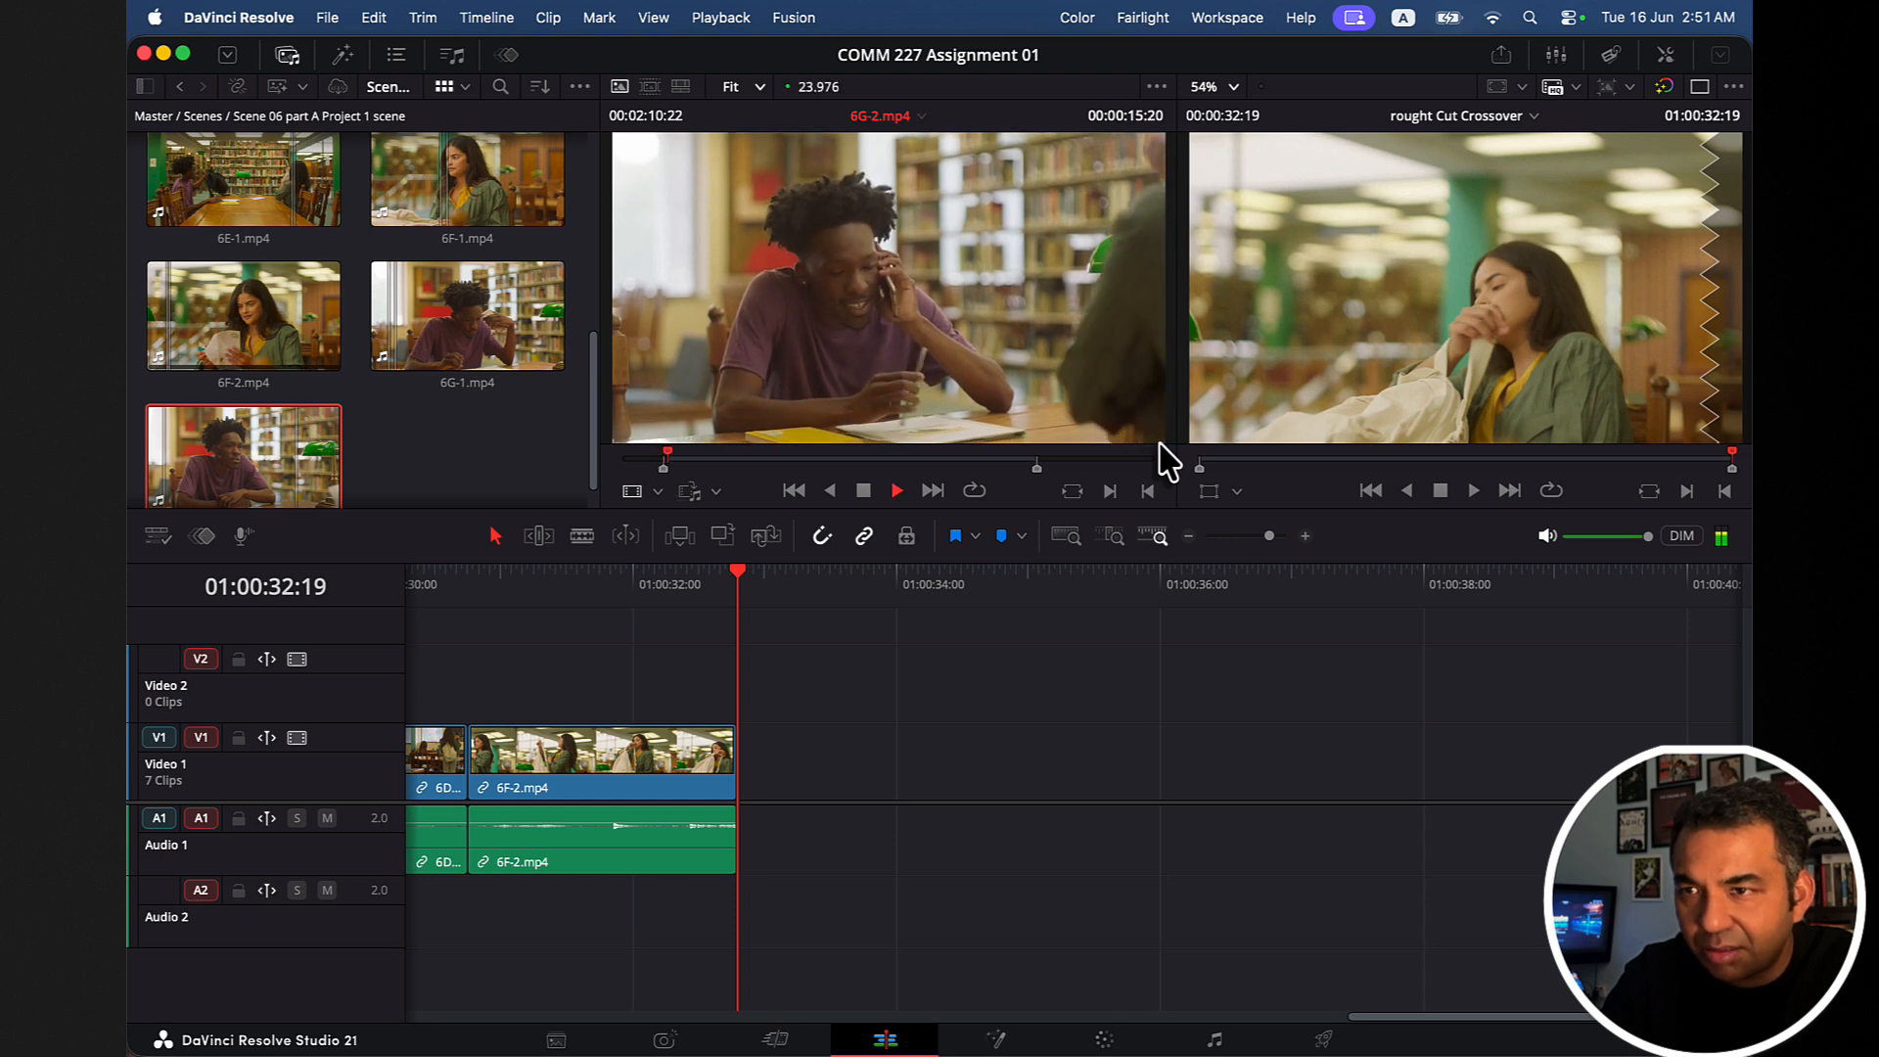
key(k)
key(j)
key(j)
key(j)
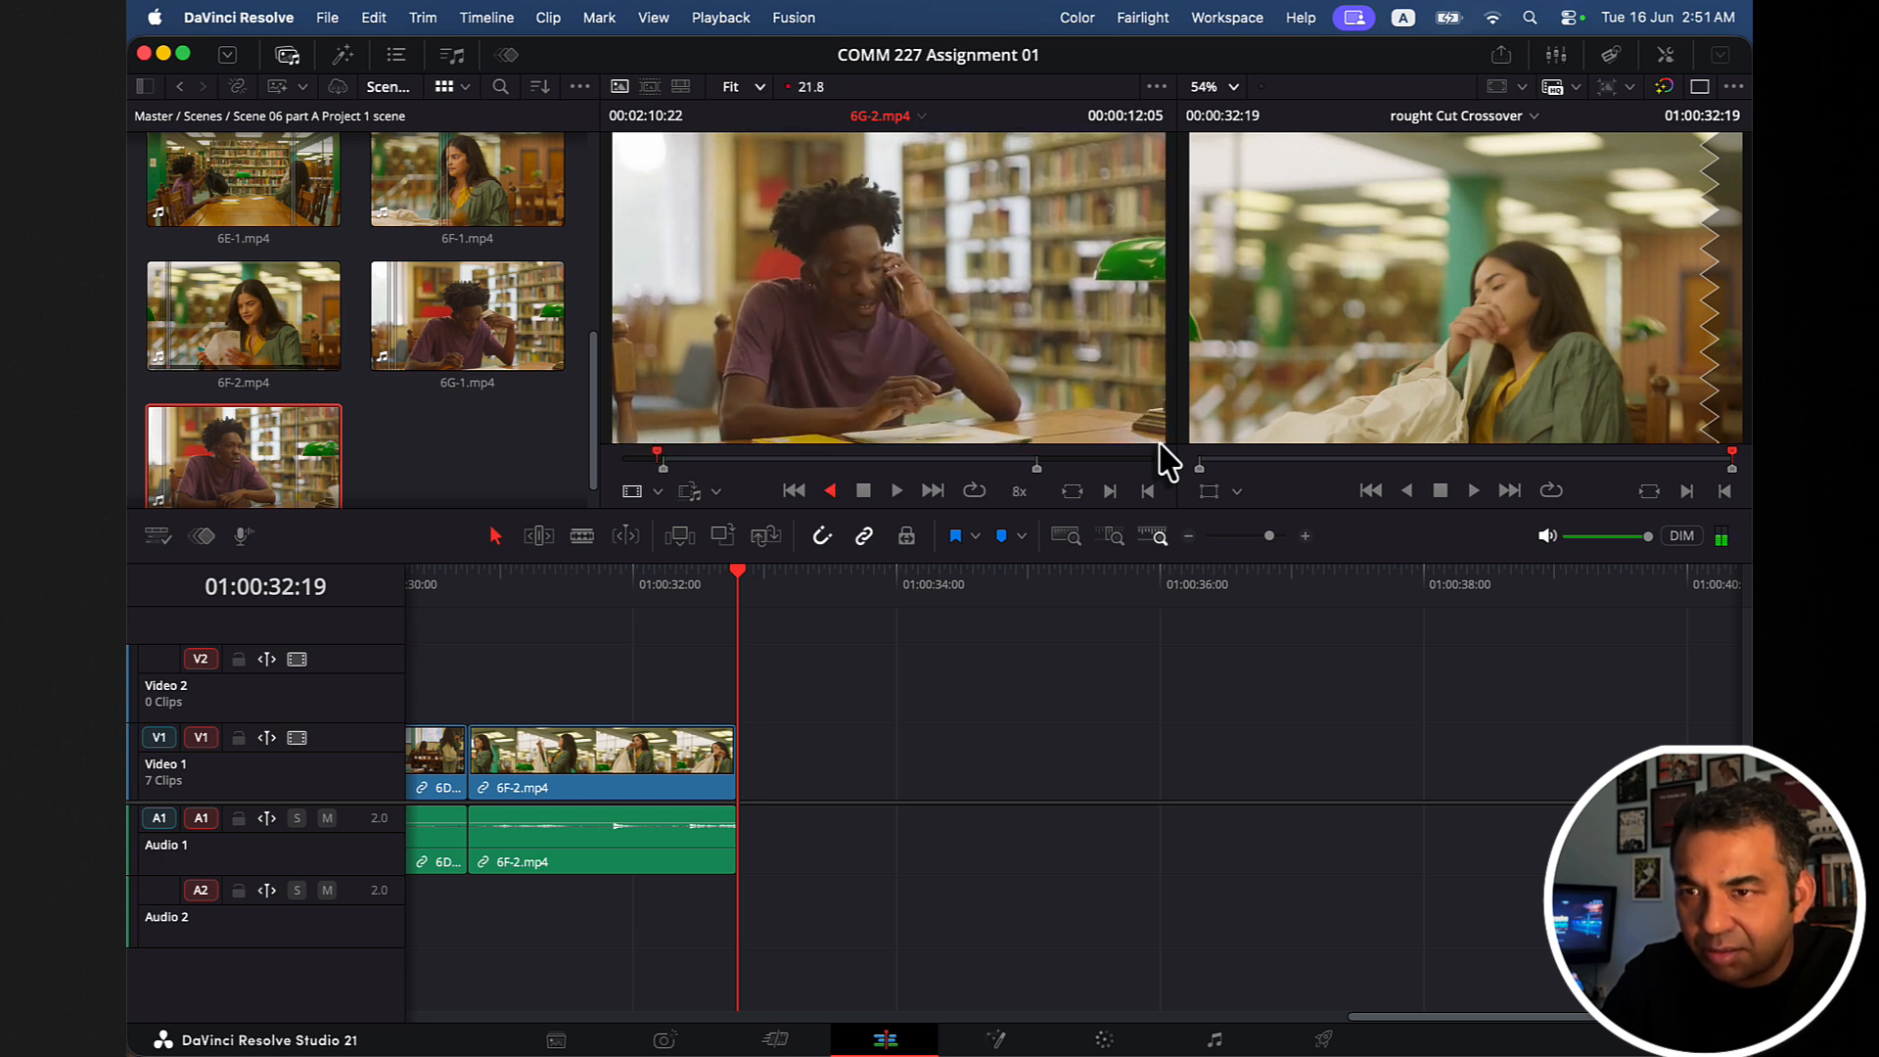
key(k)
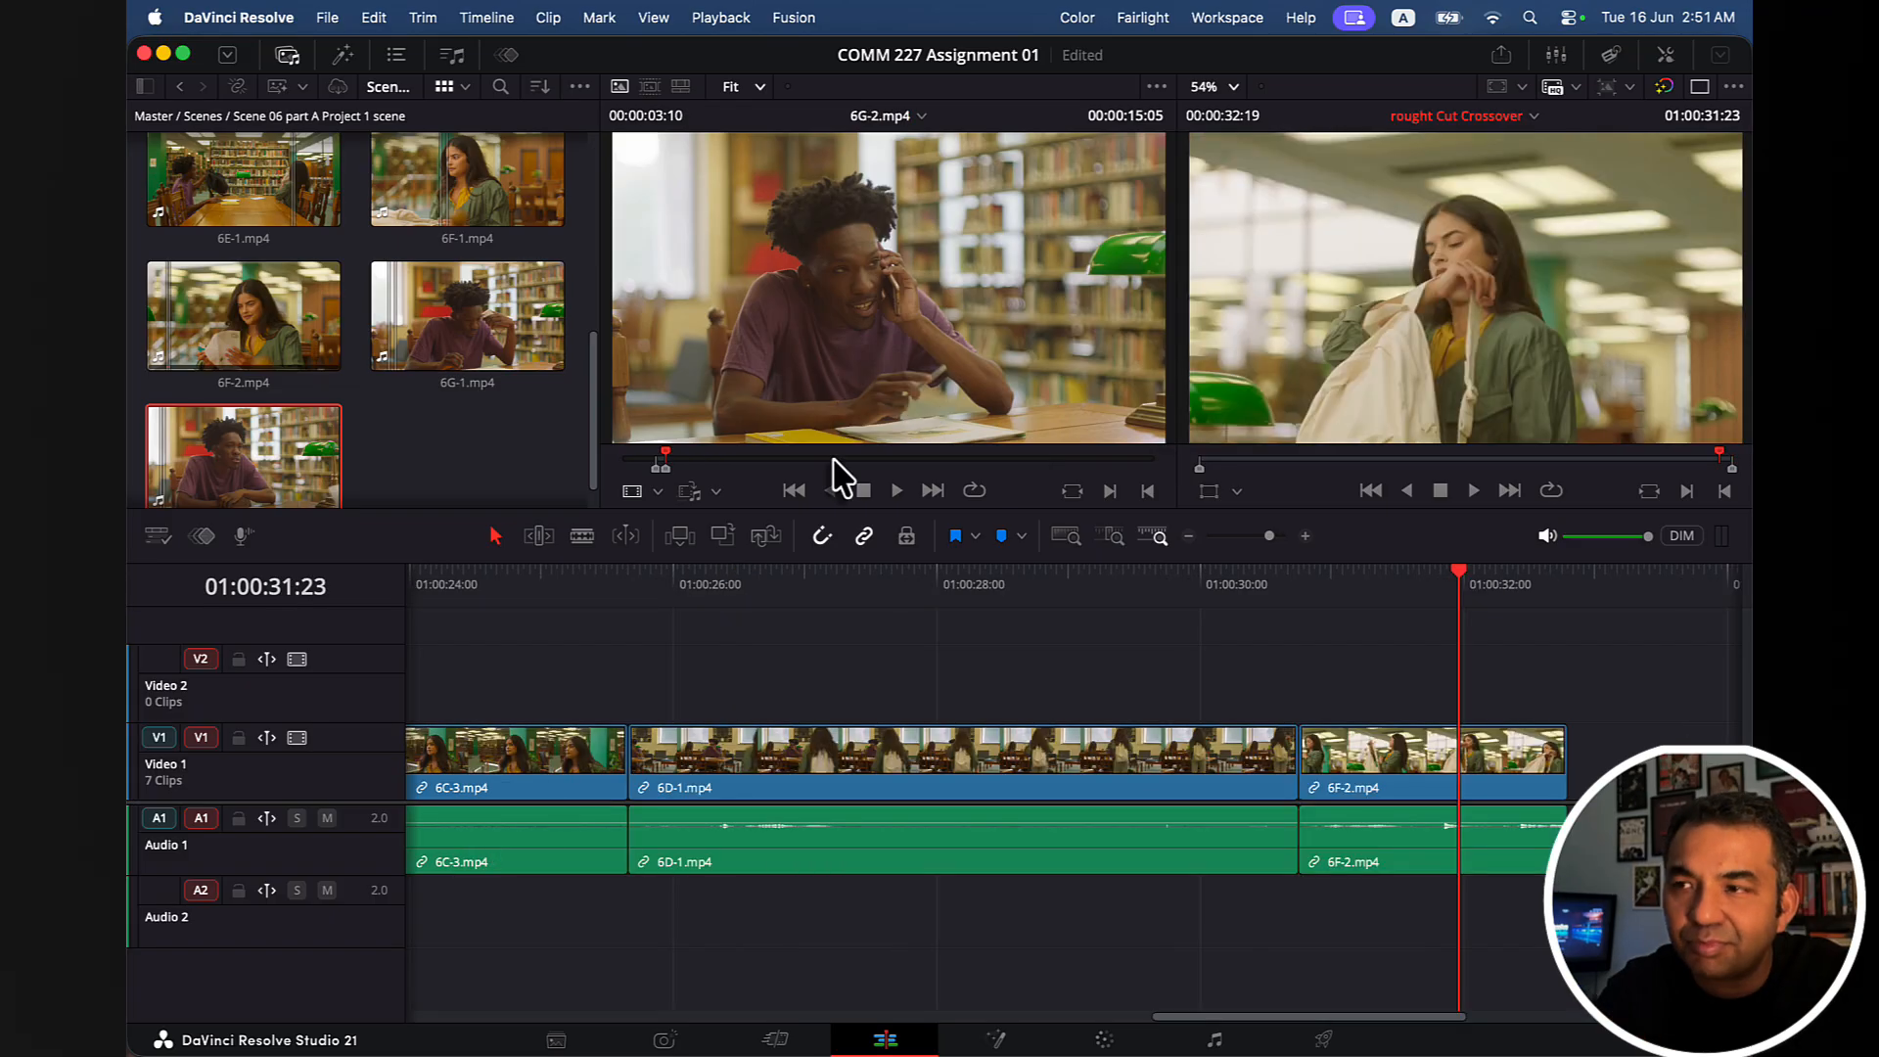
Move 6F-2.mp4 away from the end of 6D-1.mp4 and insert the marked 6G-2.mp4 range at 01:00:30:18.
scroll(920, 626, right, 5)
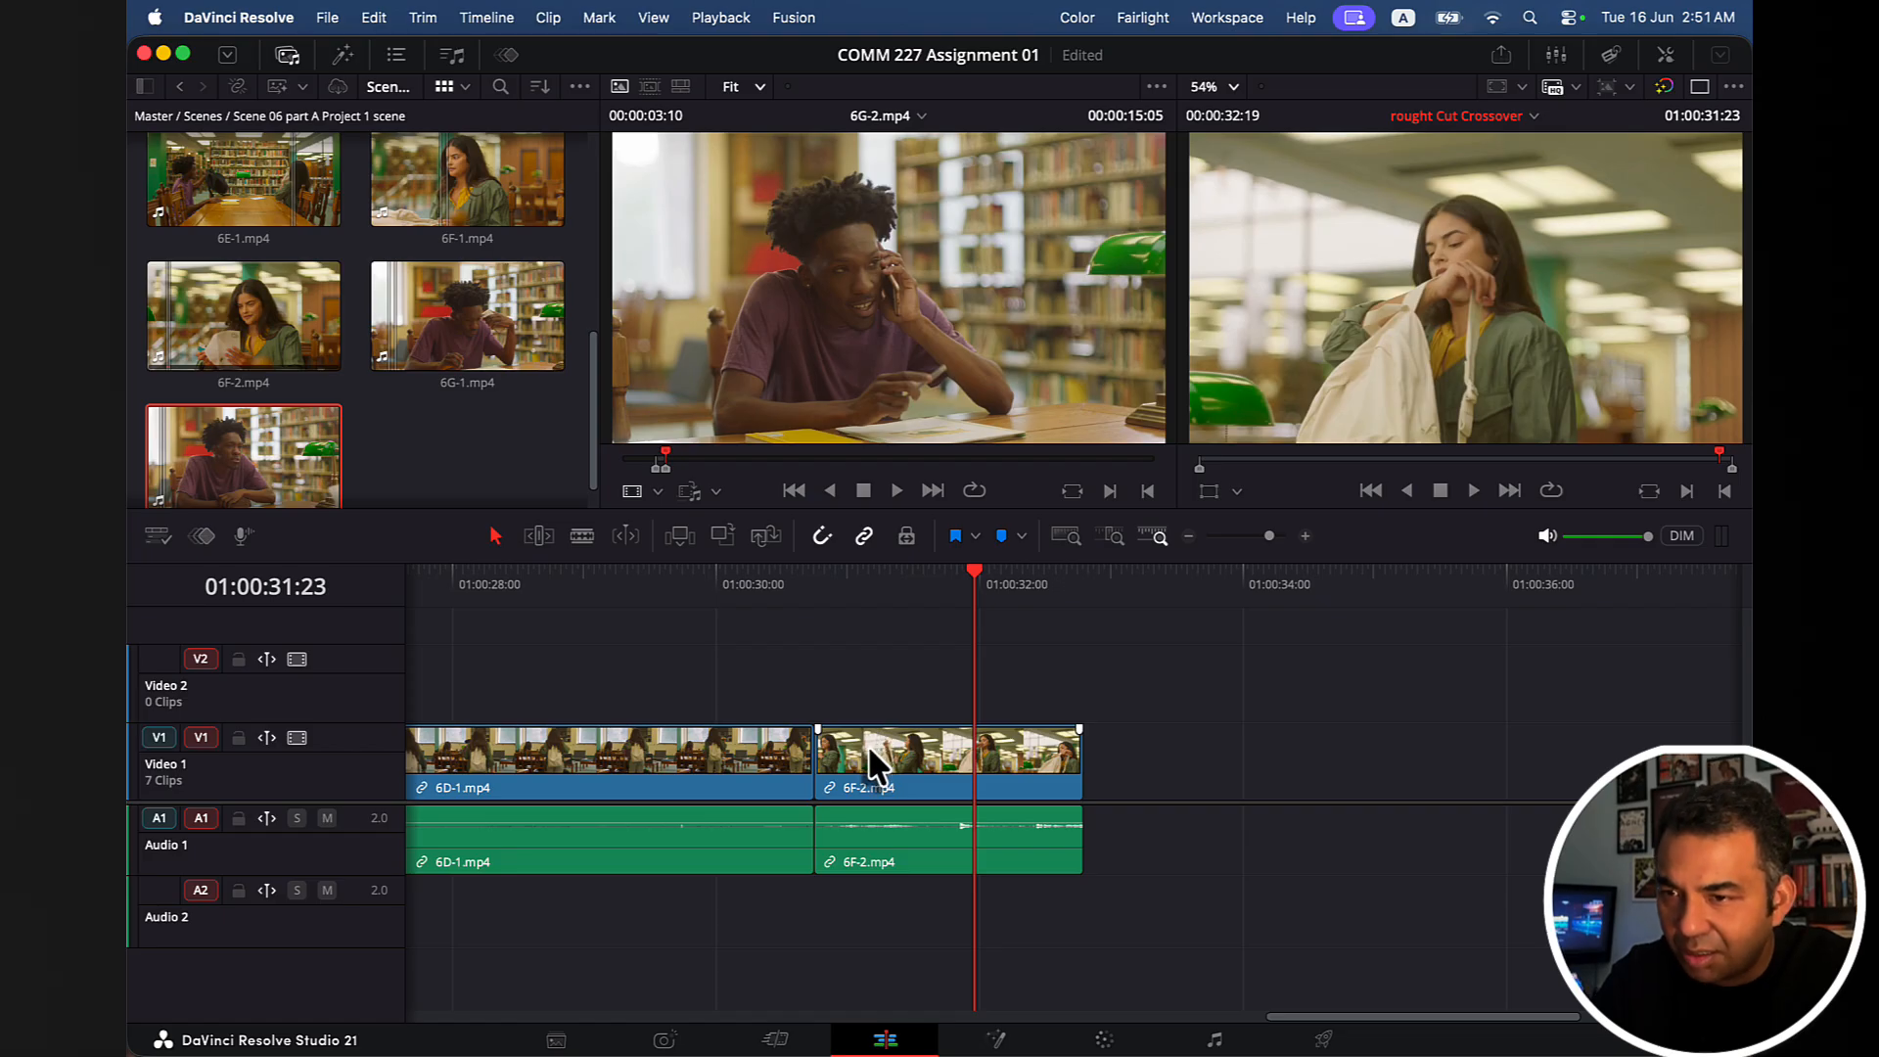
drag(867, 744, 1379, 749)
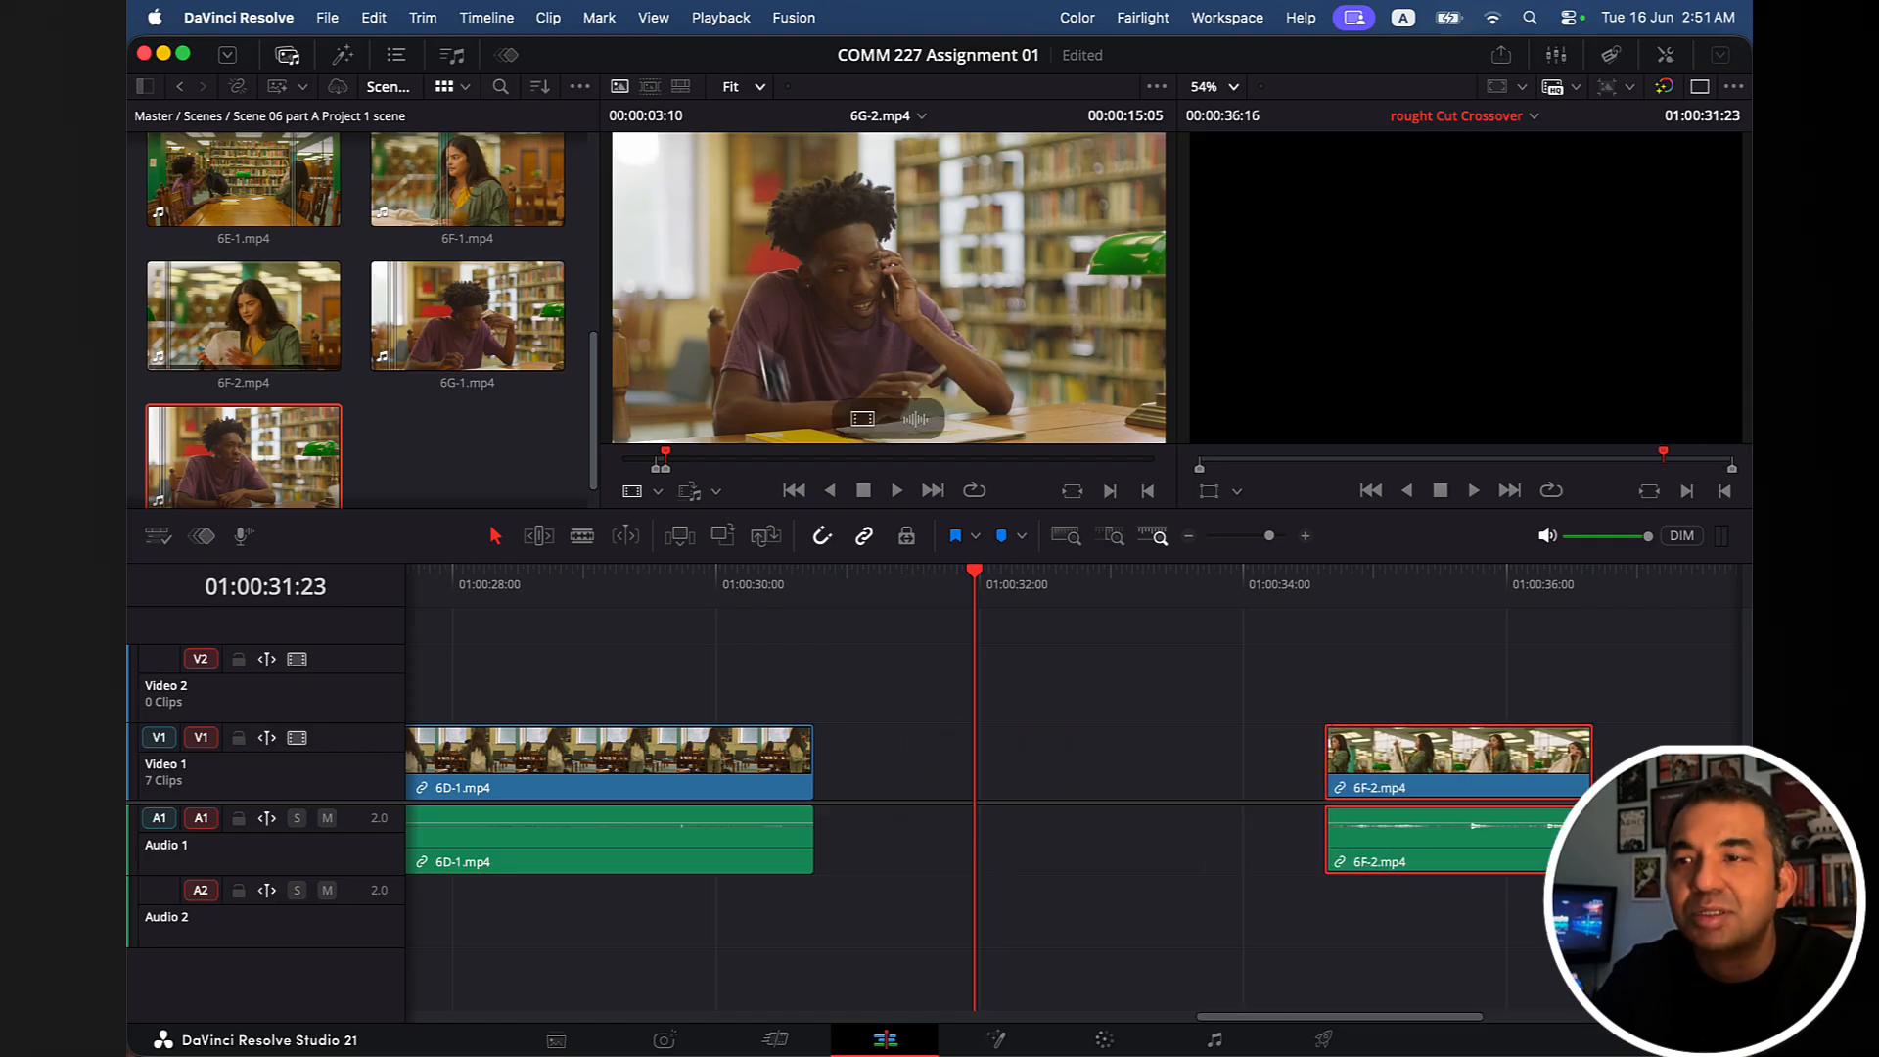
drag(973, 586, 815, 586)
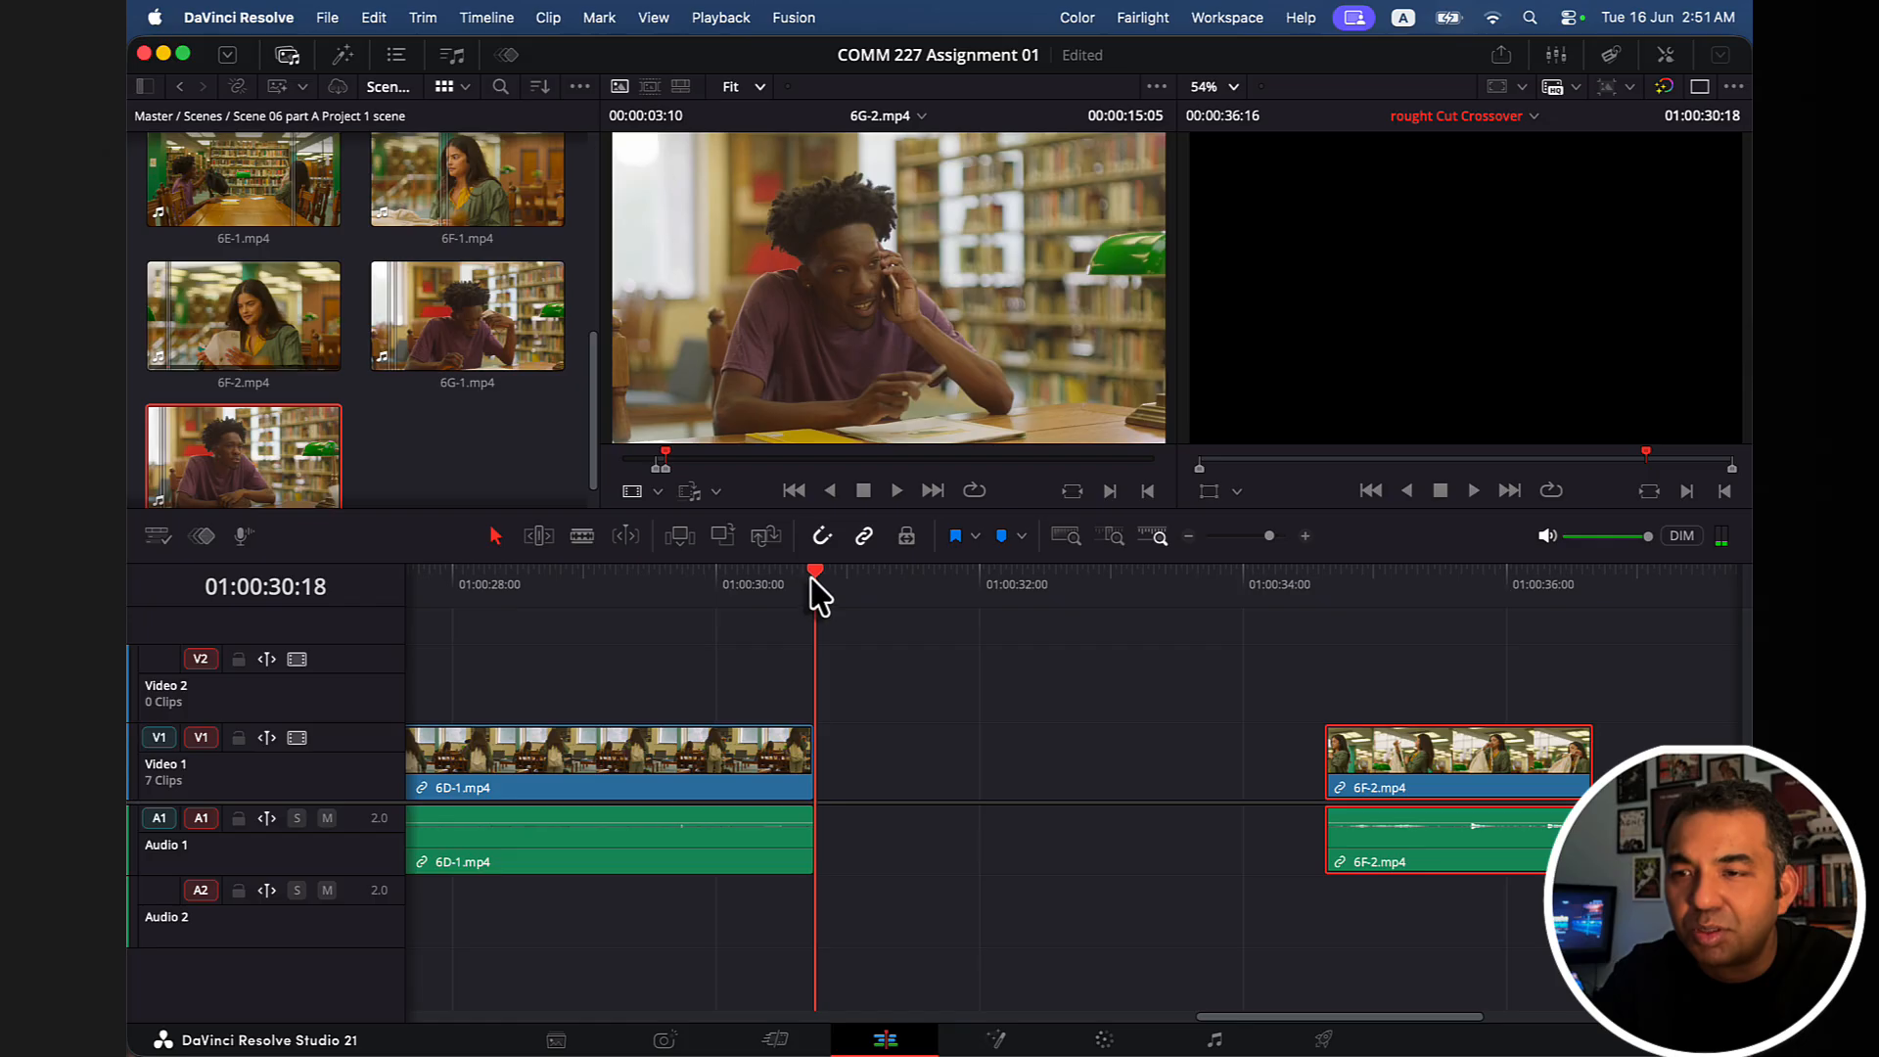
click(690, 492)
click(767, 415)
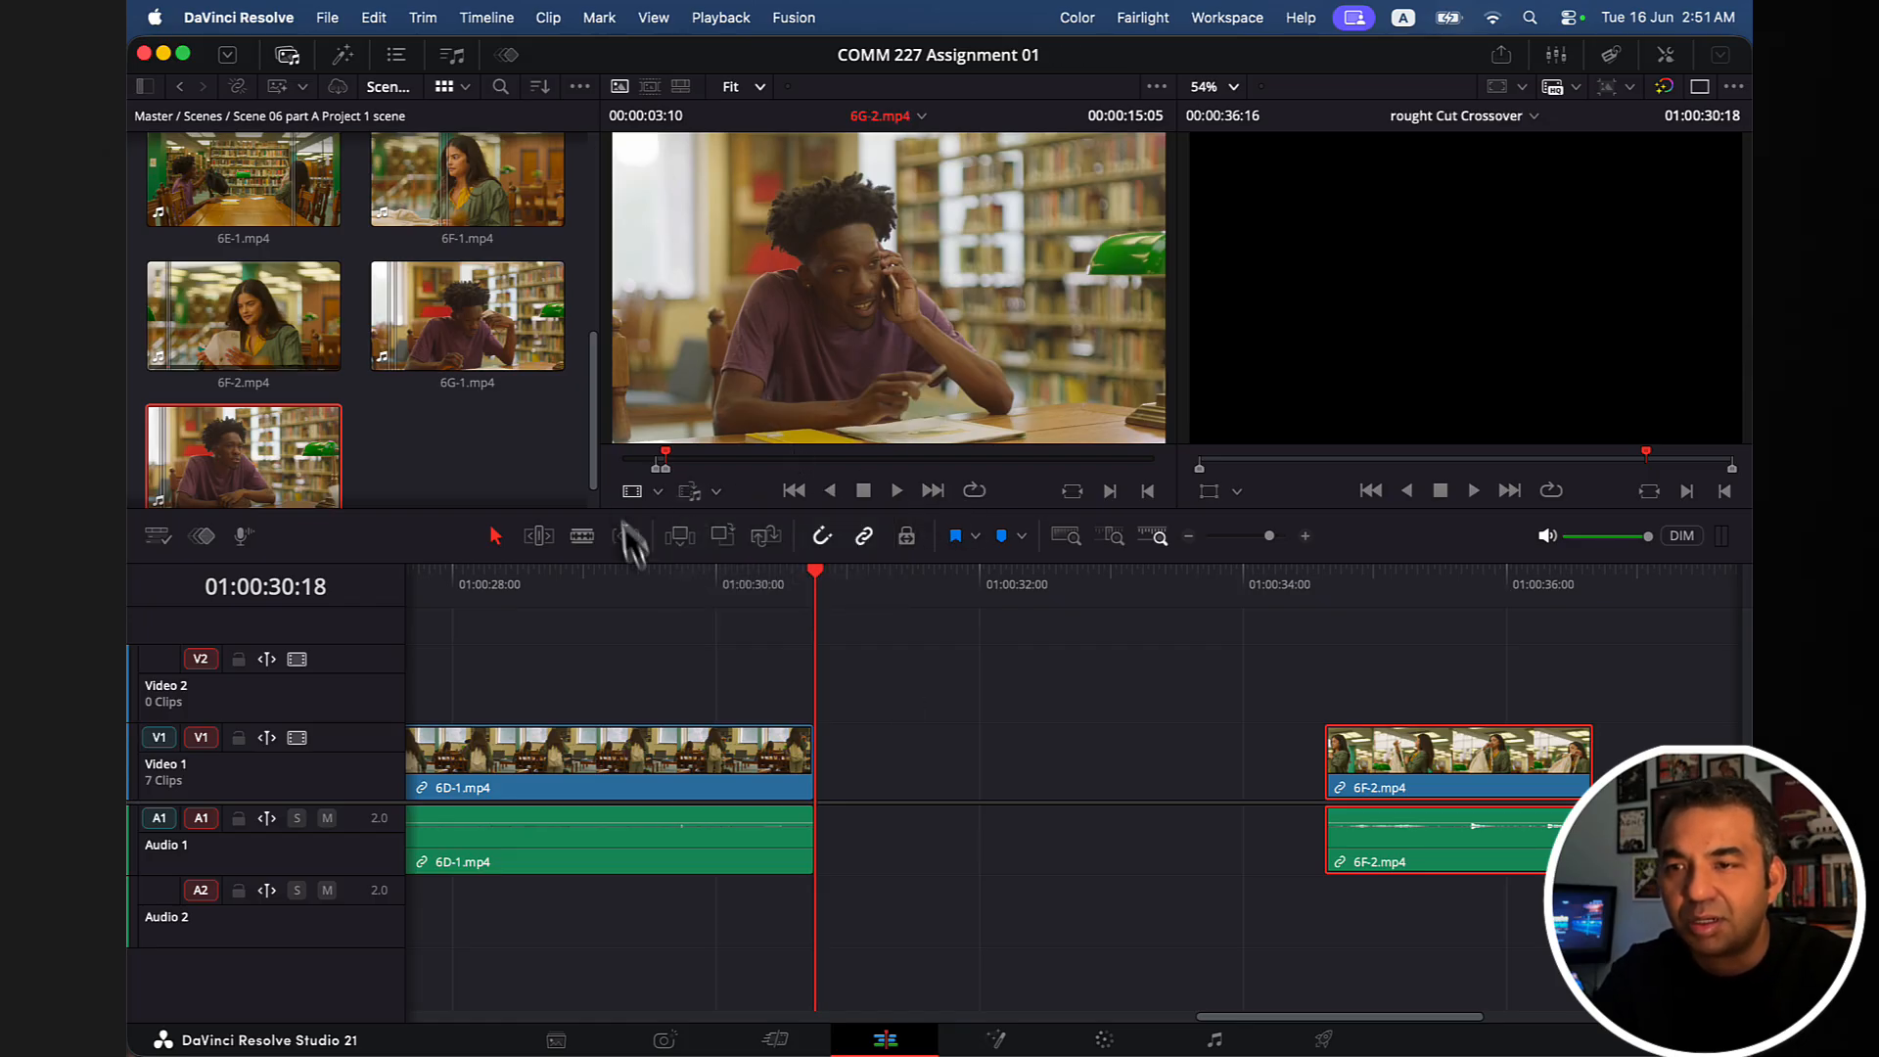
click(679, 541)
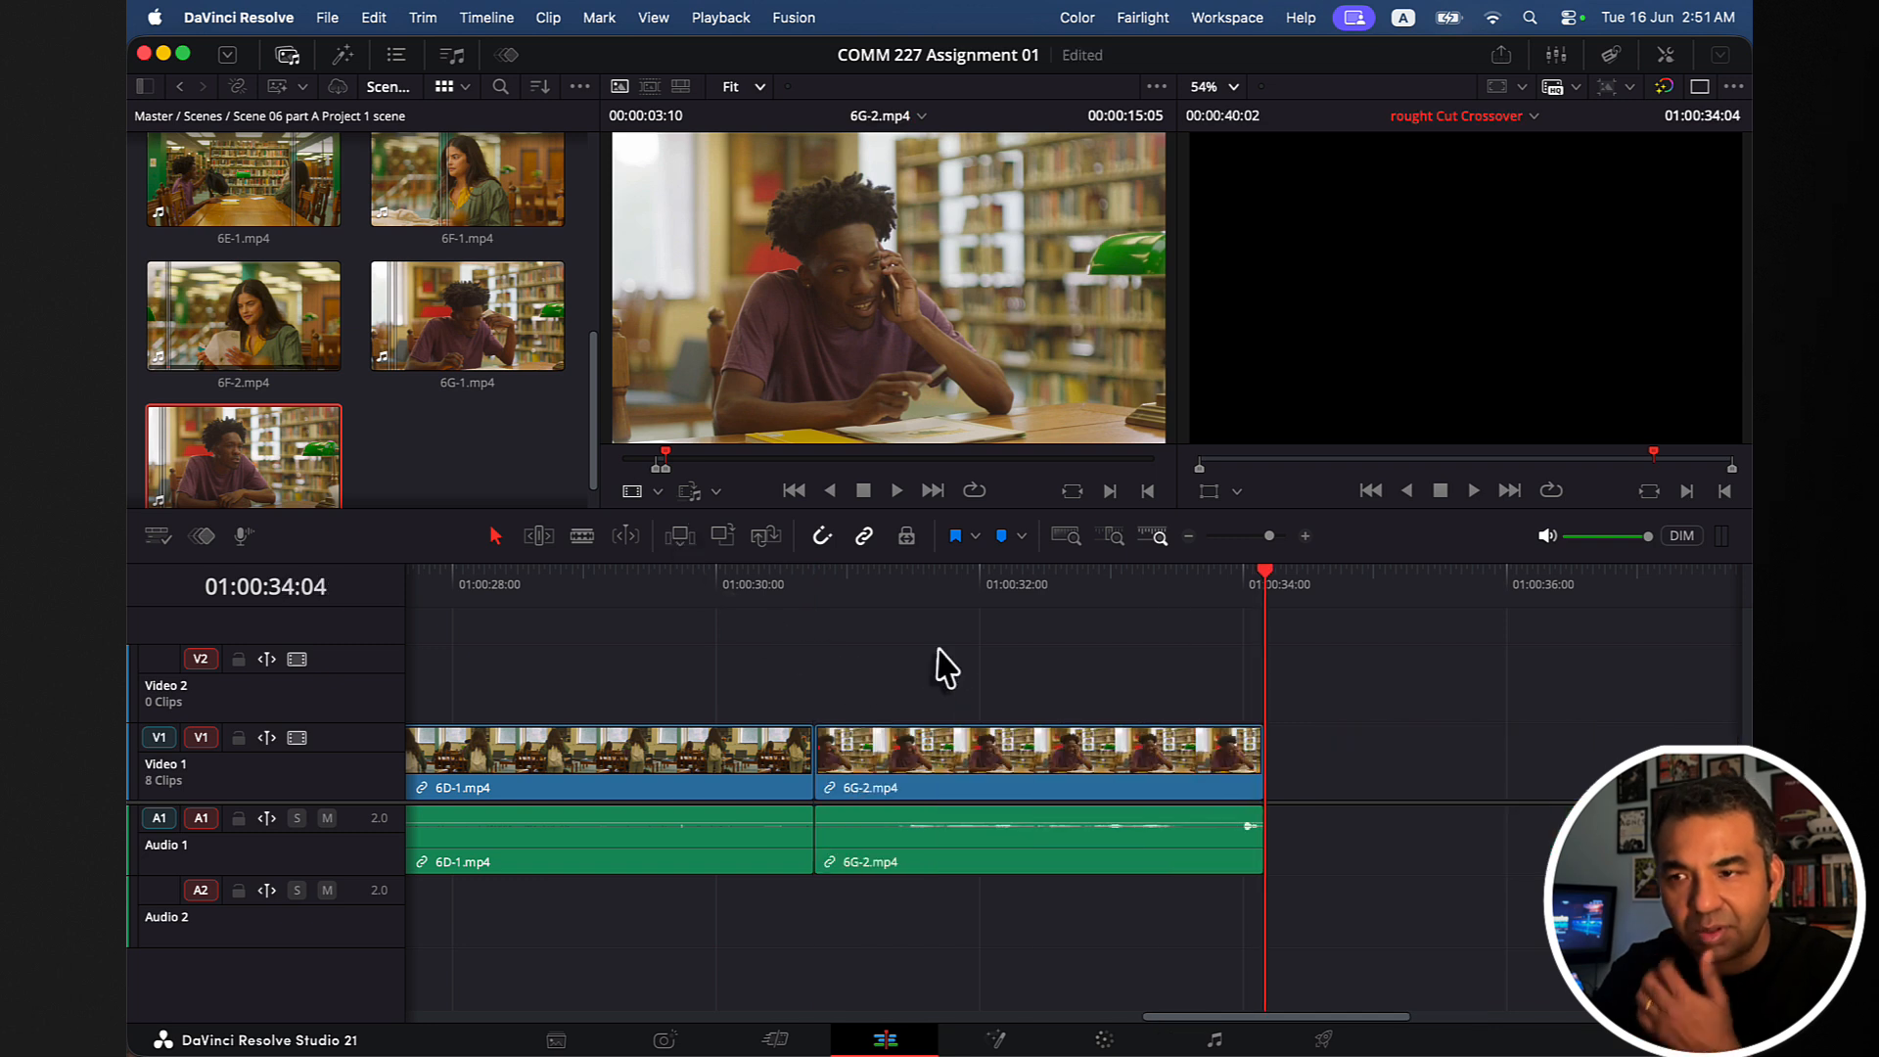
Move 6F-2.mp4 closer to the end of 6G-2.mp4, starting at about 01:00:35:00 on the timeline.
scroll(971, 683, left, 5)
scroll(979, 693, right, 4)
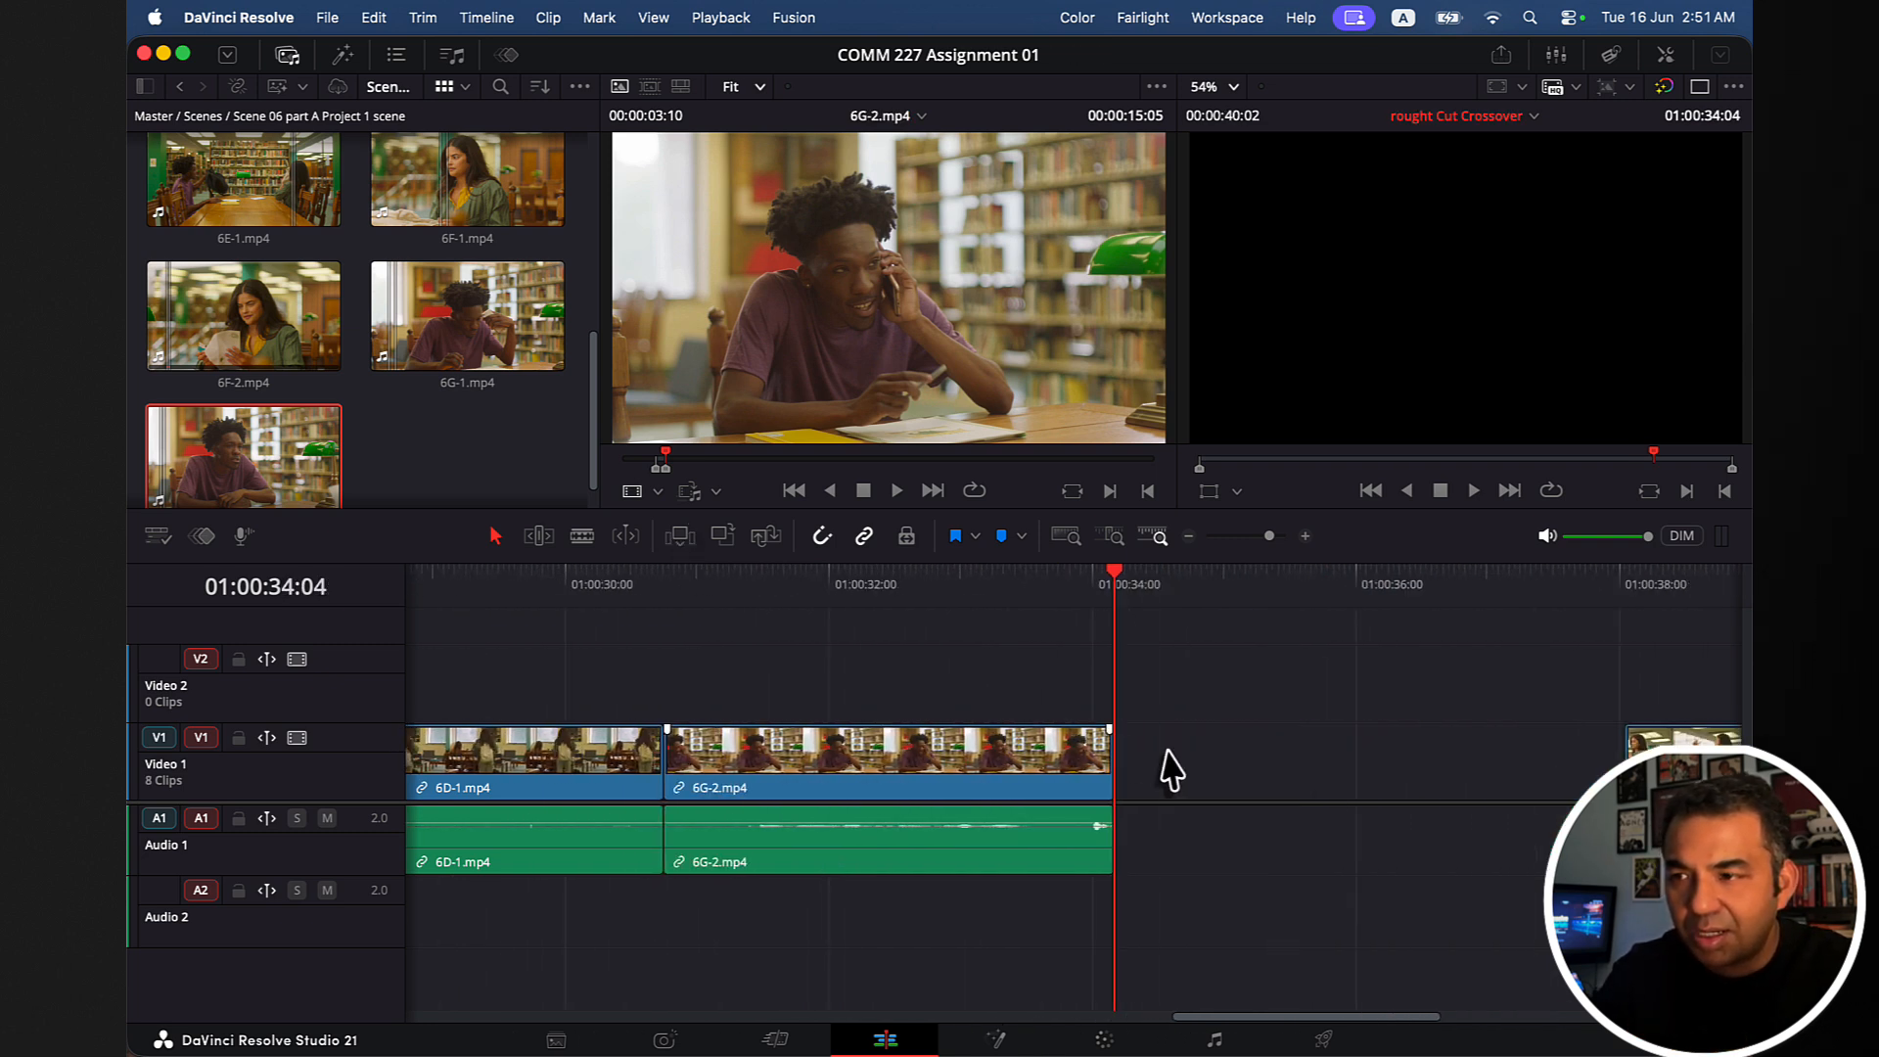
scroll(1344, 789, right, 2)
drag(1506, 768, 1098, 704)
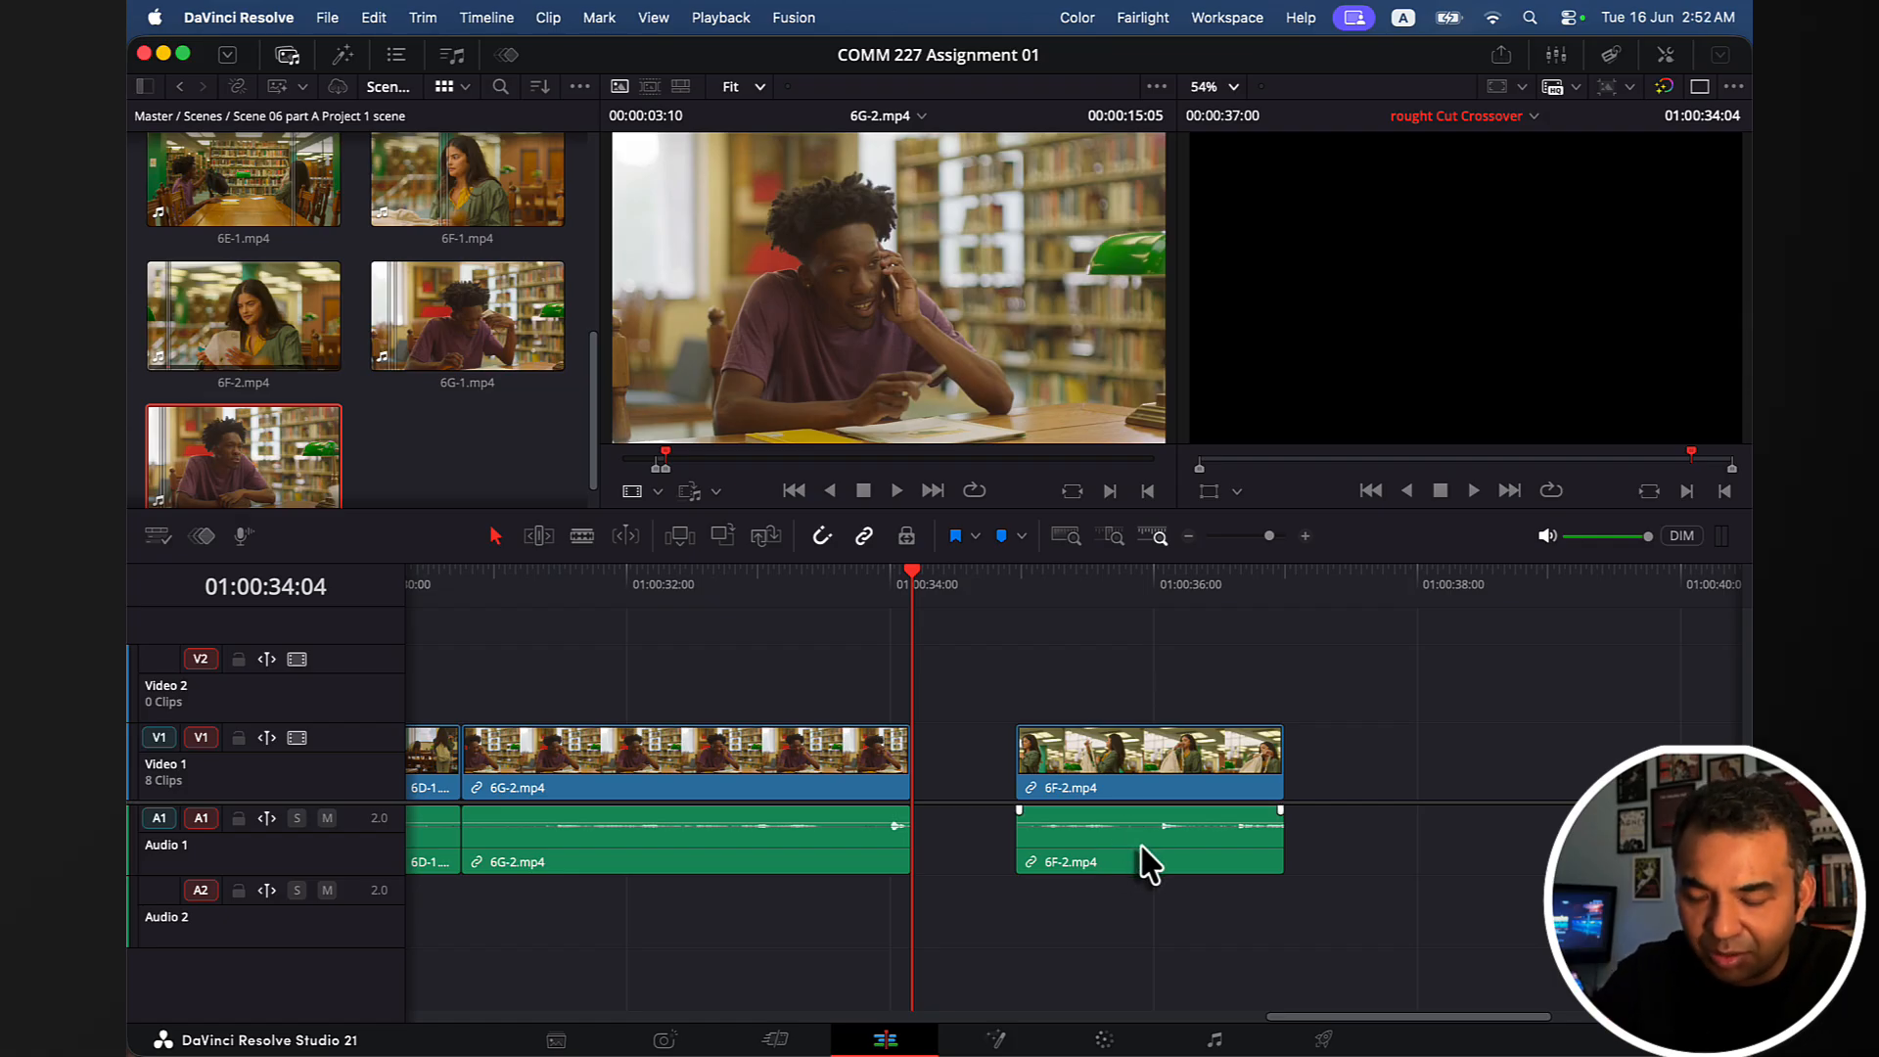
Delete only the audio part of 6F-2.mp4 and undo that deletion.
scroll(1150, 862, left, 4)
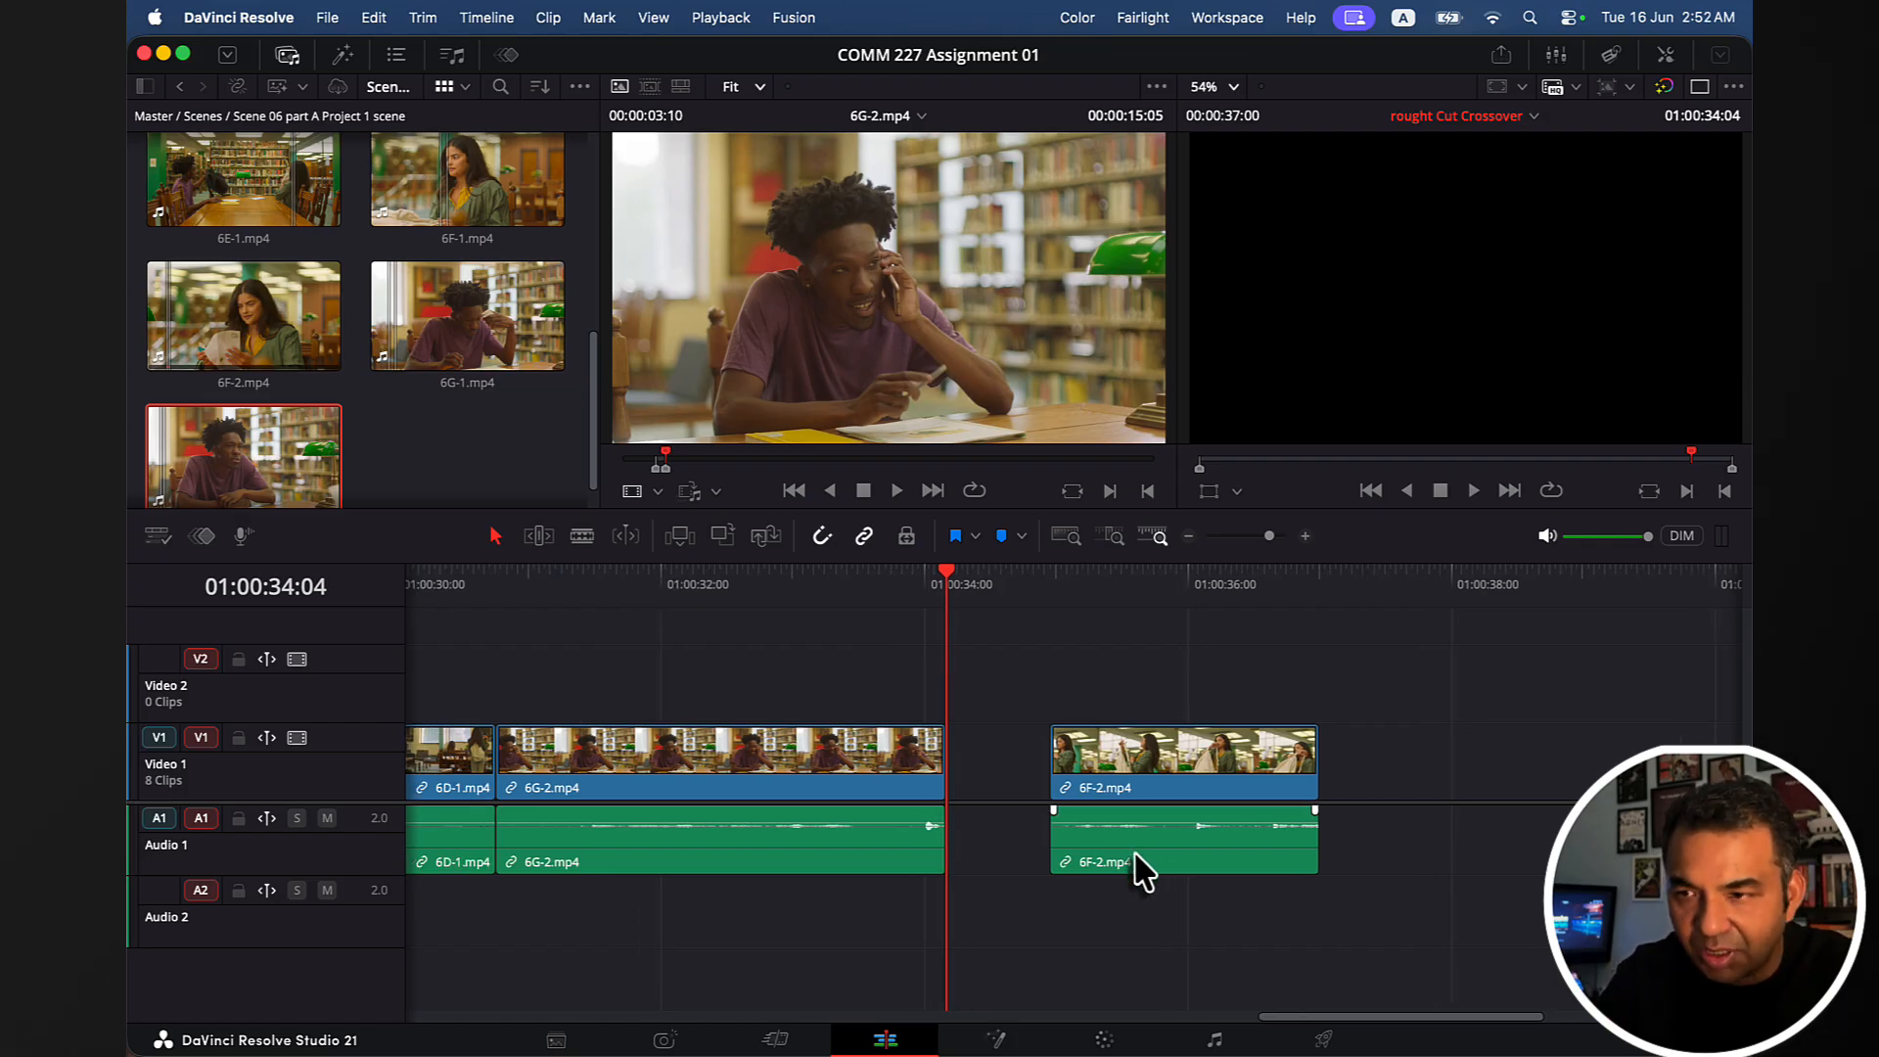
scroll(1184, 861, left, 4)
click(1231, 861)
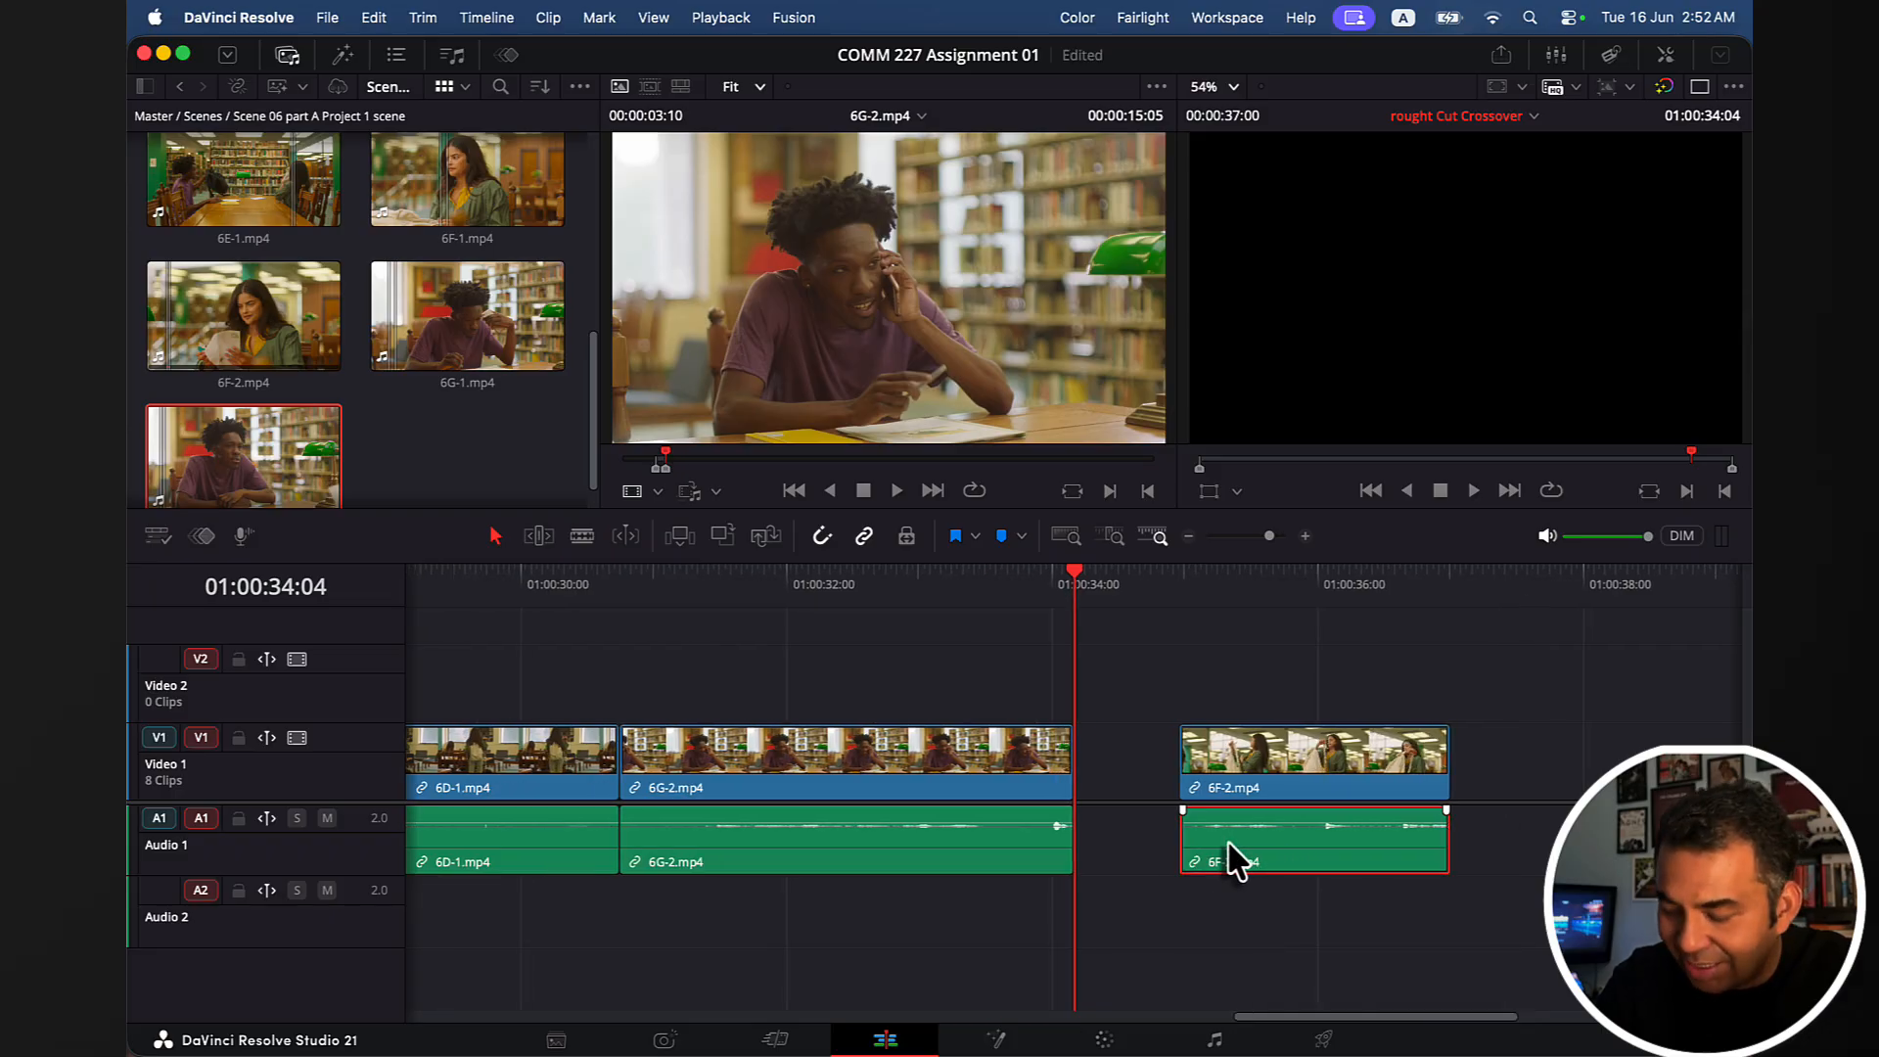
key(BackSpace)
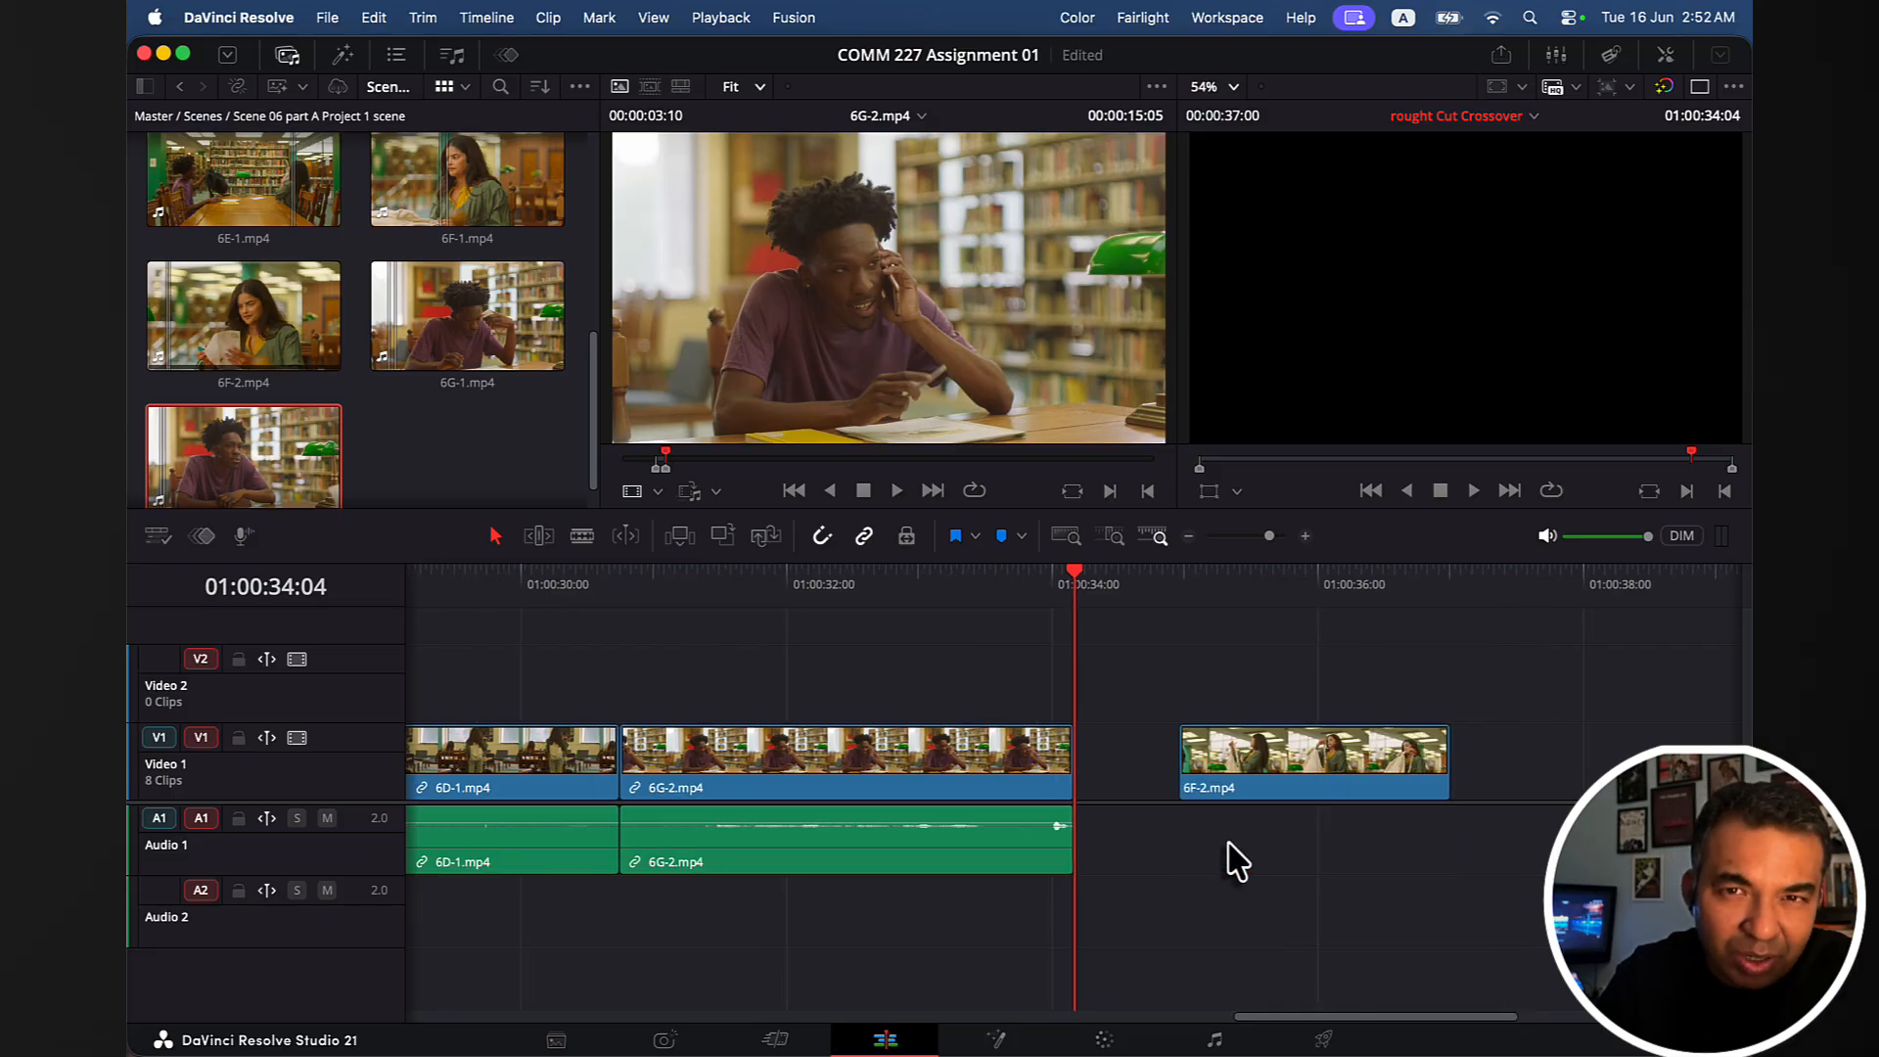
key(super+z)
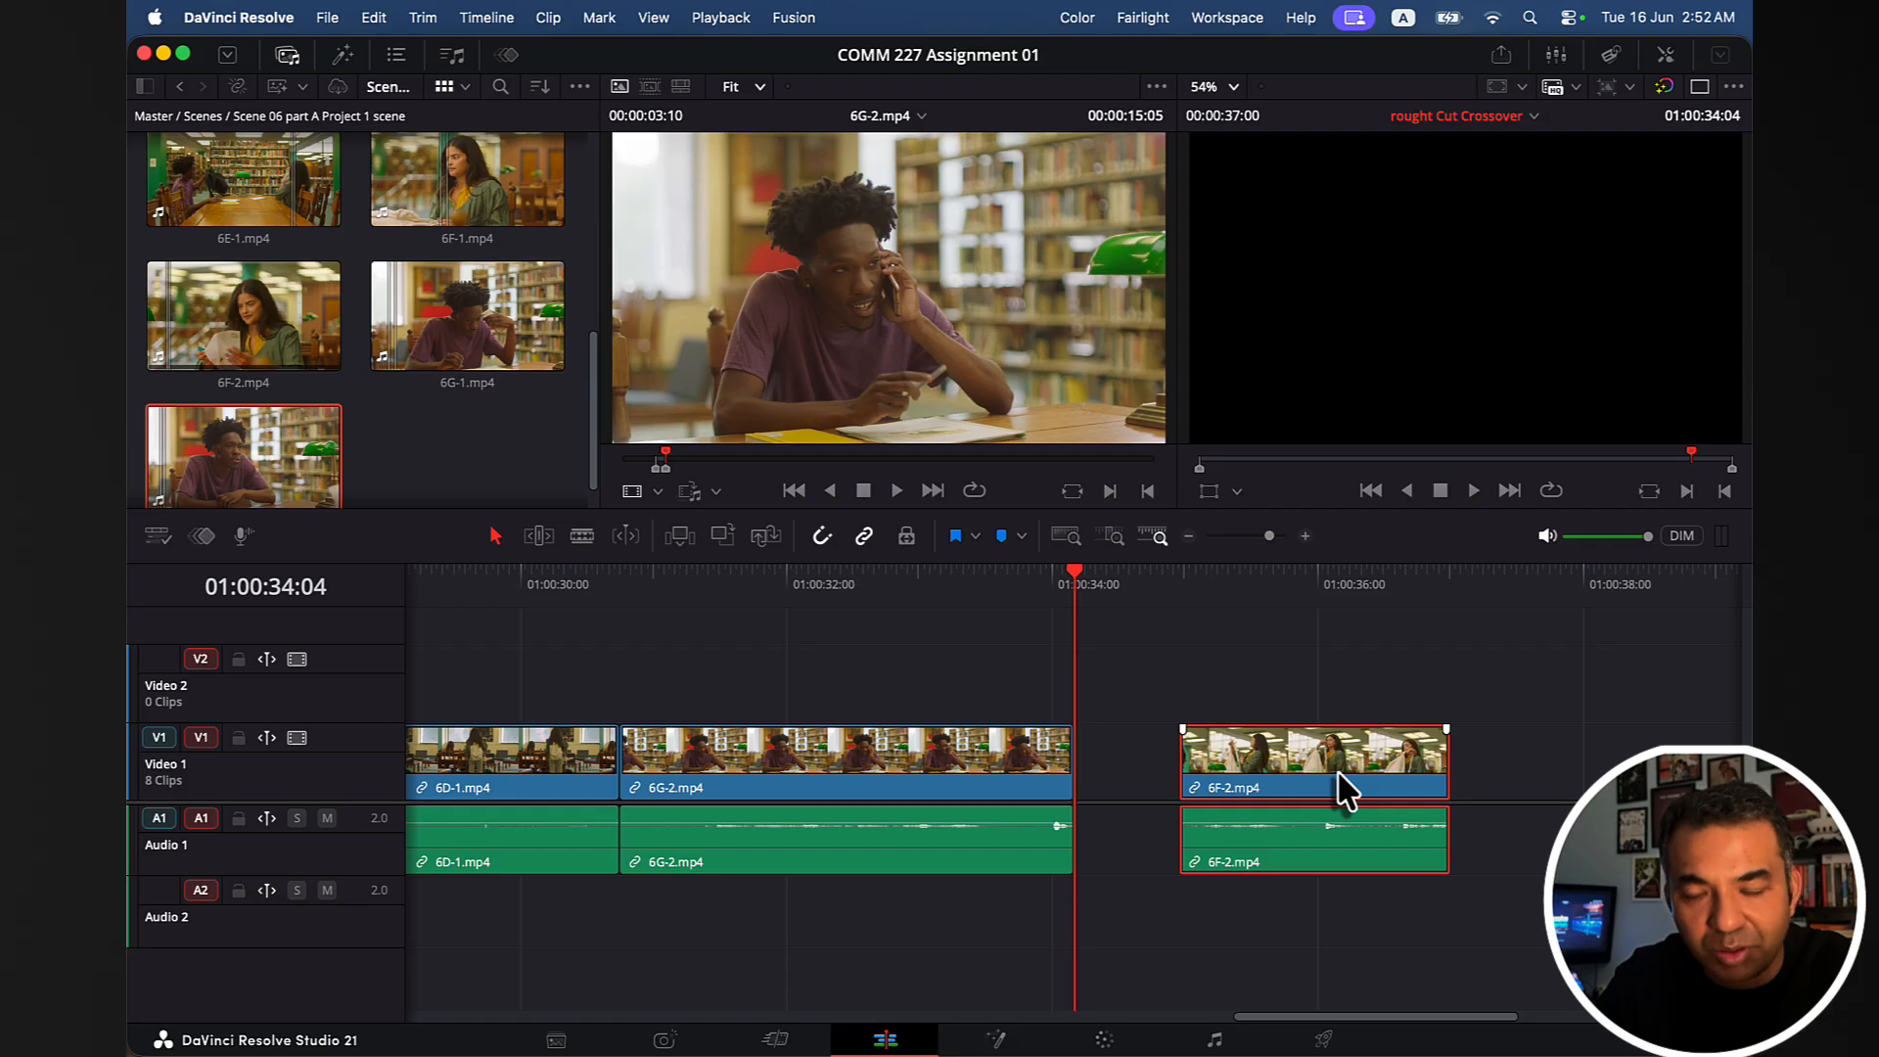
Remove the audio of 6F-2.mp4 from Audio 1 on its own, keeping the clip's video part.
click(1561, 729)
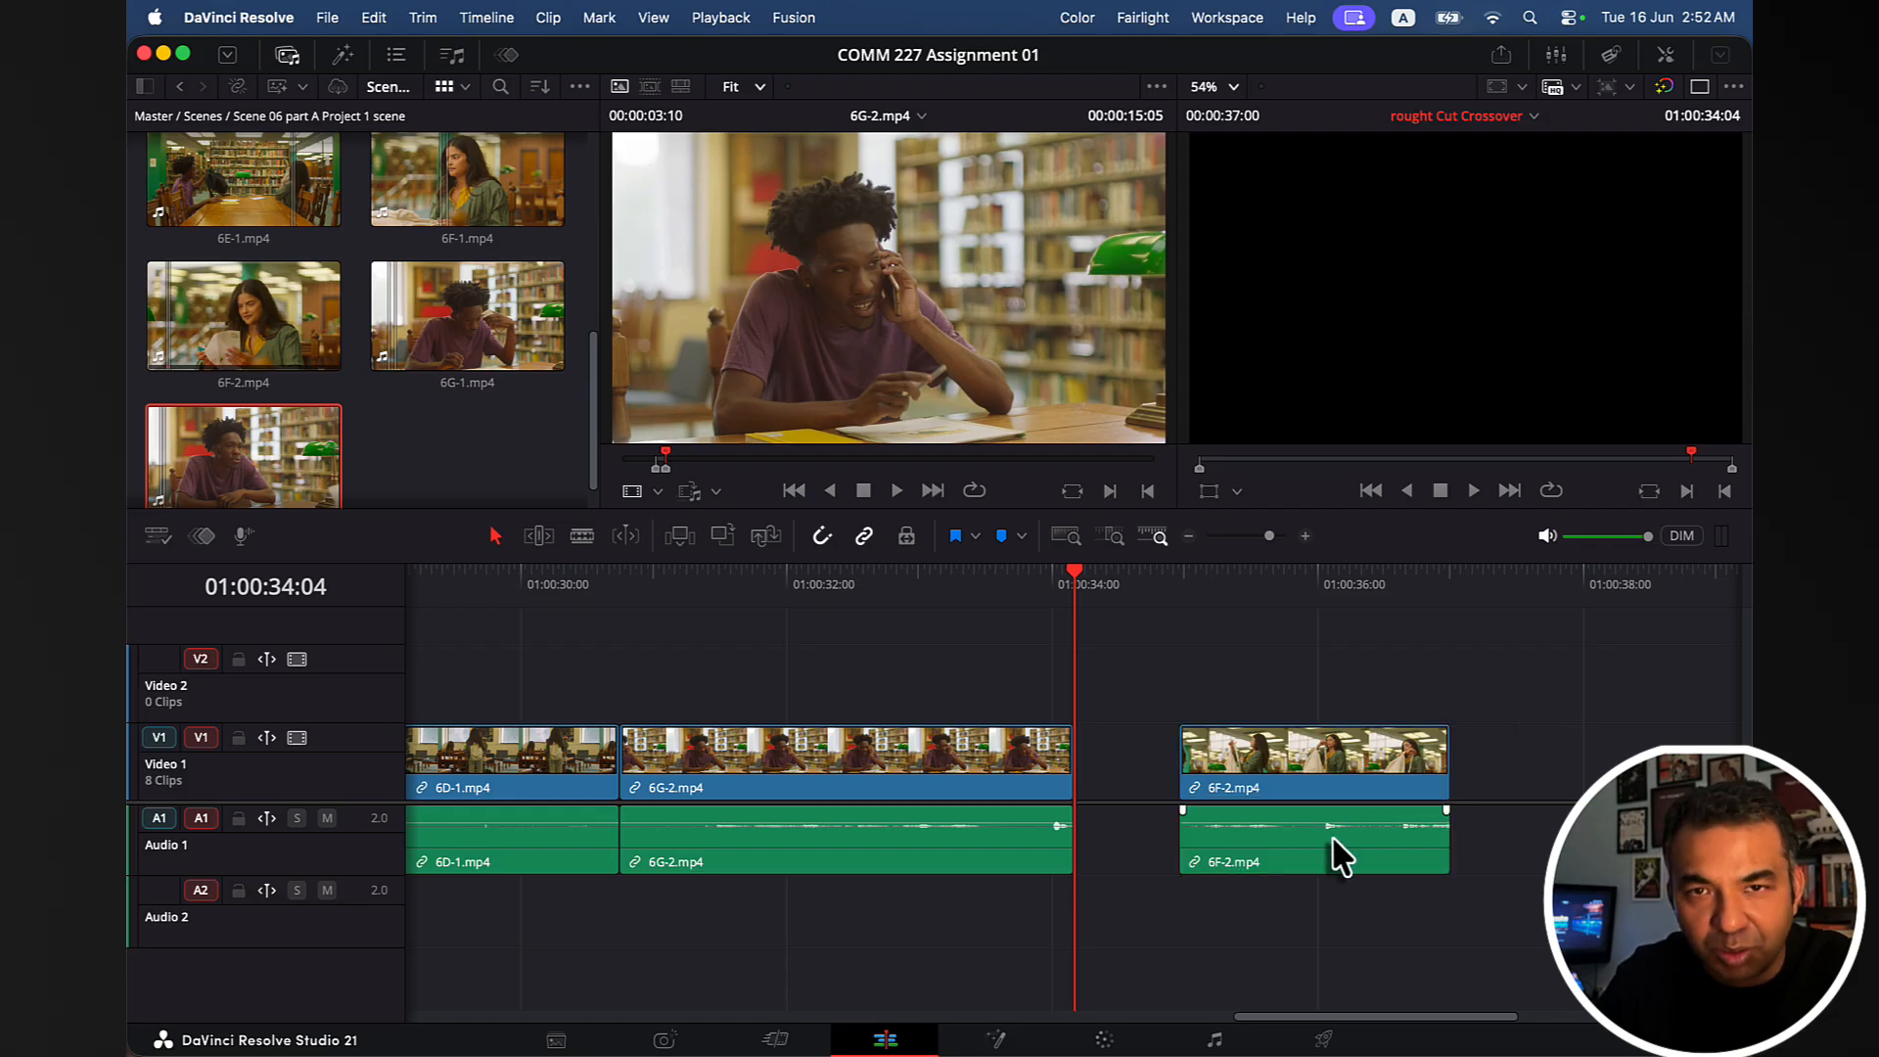
click(1337, 855)
key(Delete)
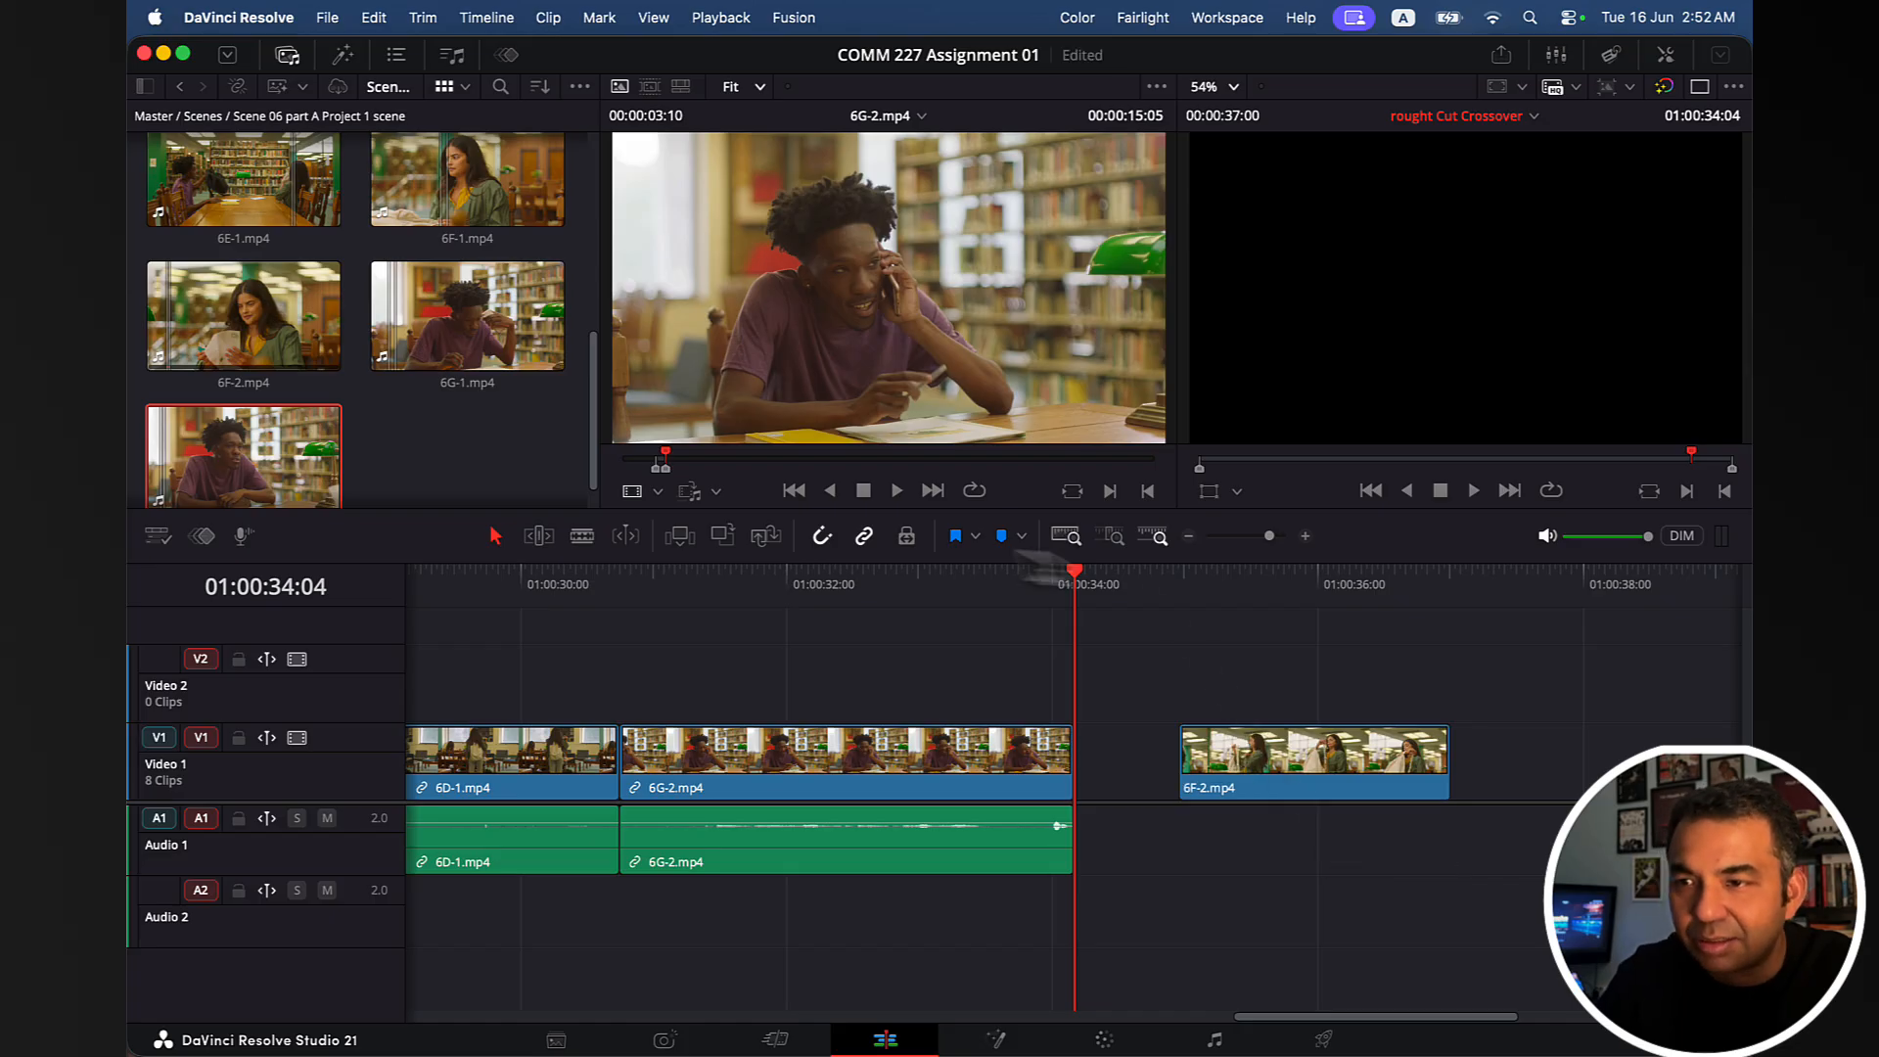
Move the 6F-2.mp4 video to Video 2 at 01:00:34:00, overlapping the end of 6G-2.mp4, and play across the cutaway.
click(742, 582)
drag(744, 583, 1054, 583)
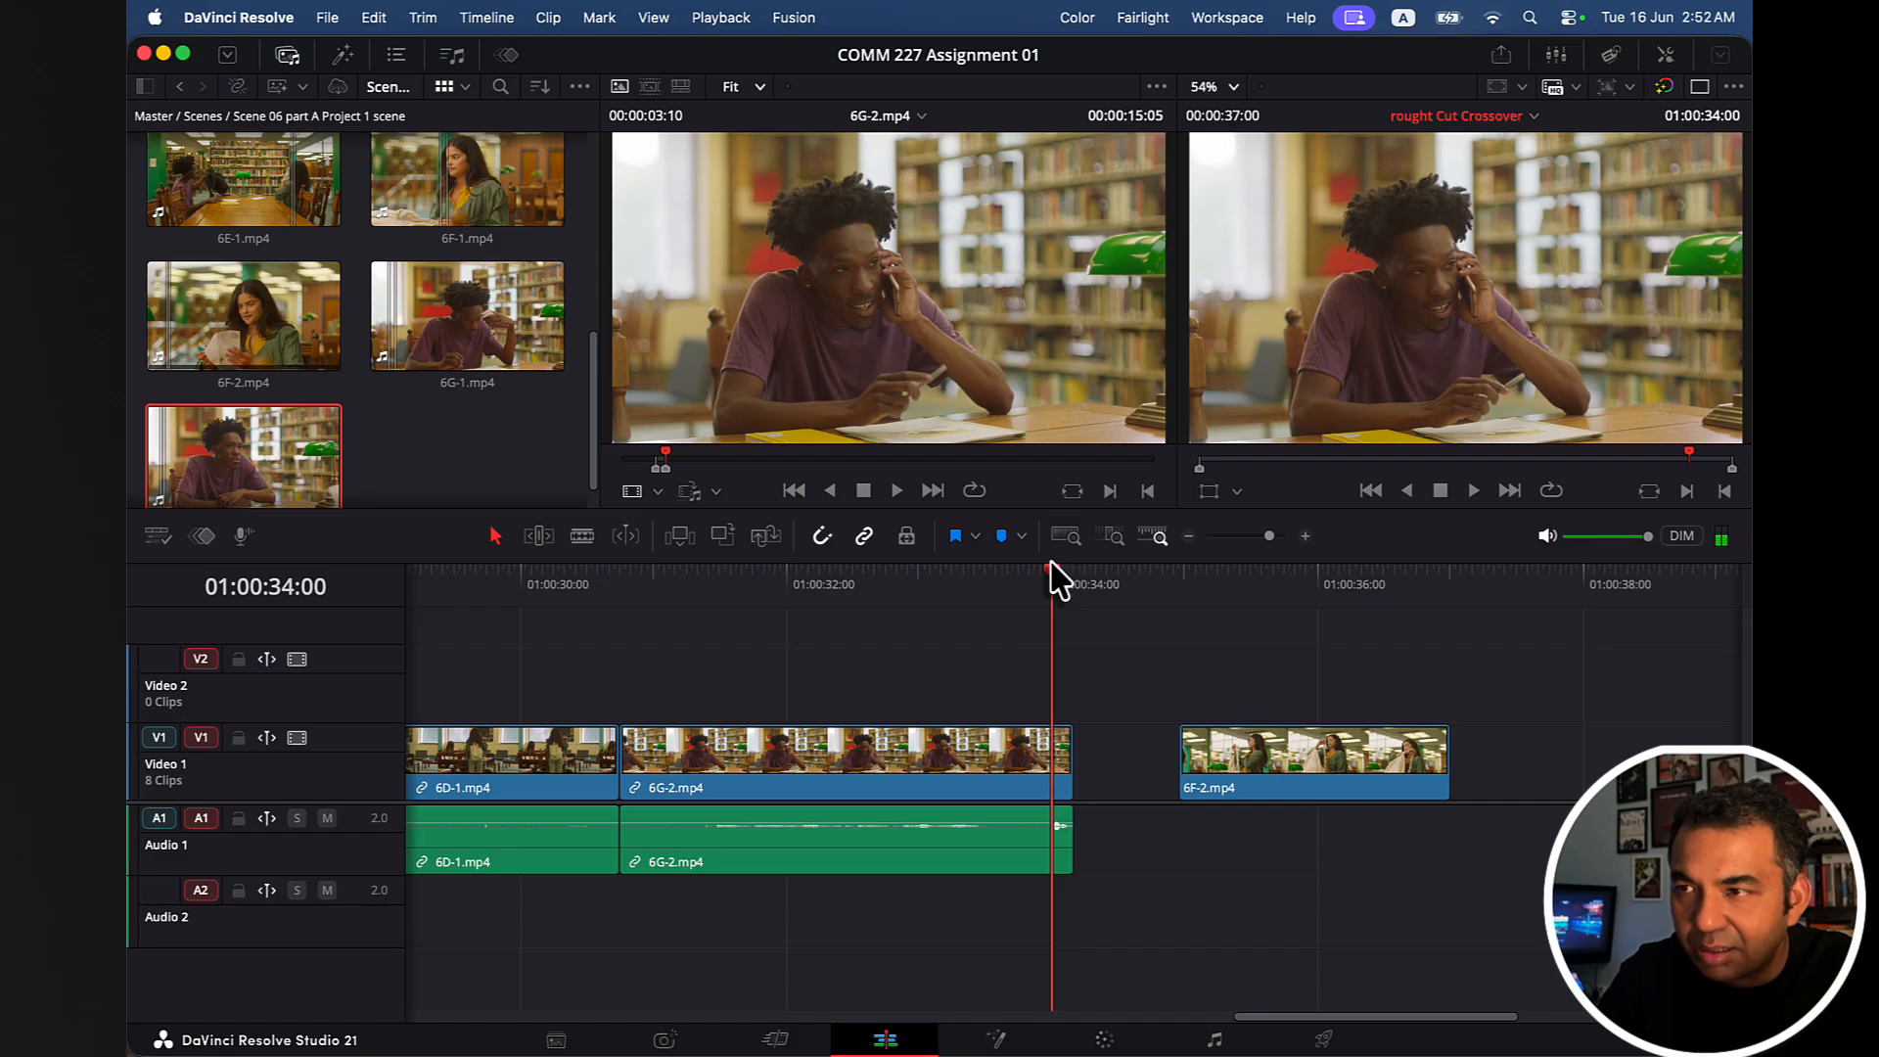
drag(1270, 759, 1148, 723)
click(695, 583)
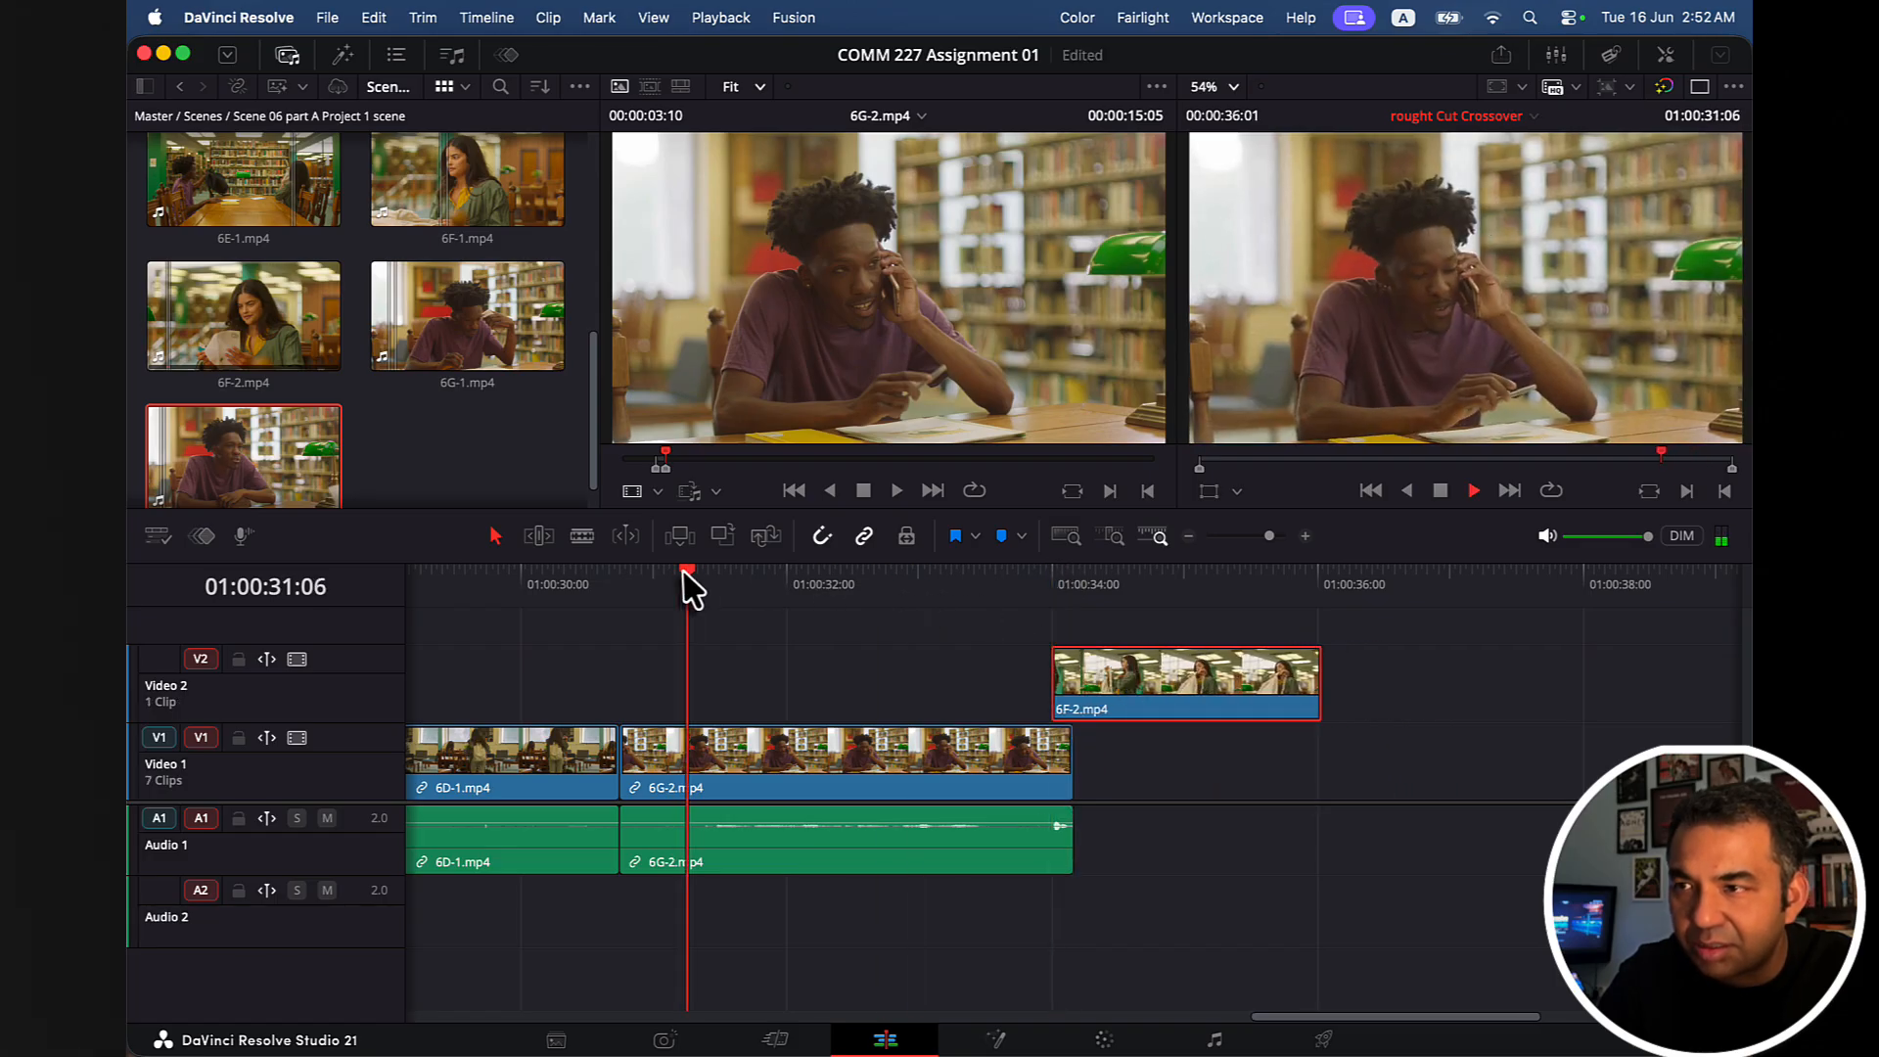
key(space)
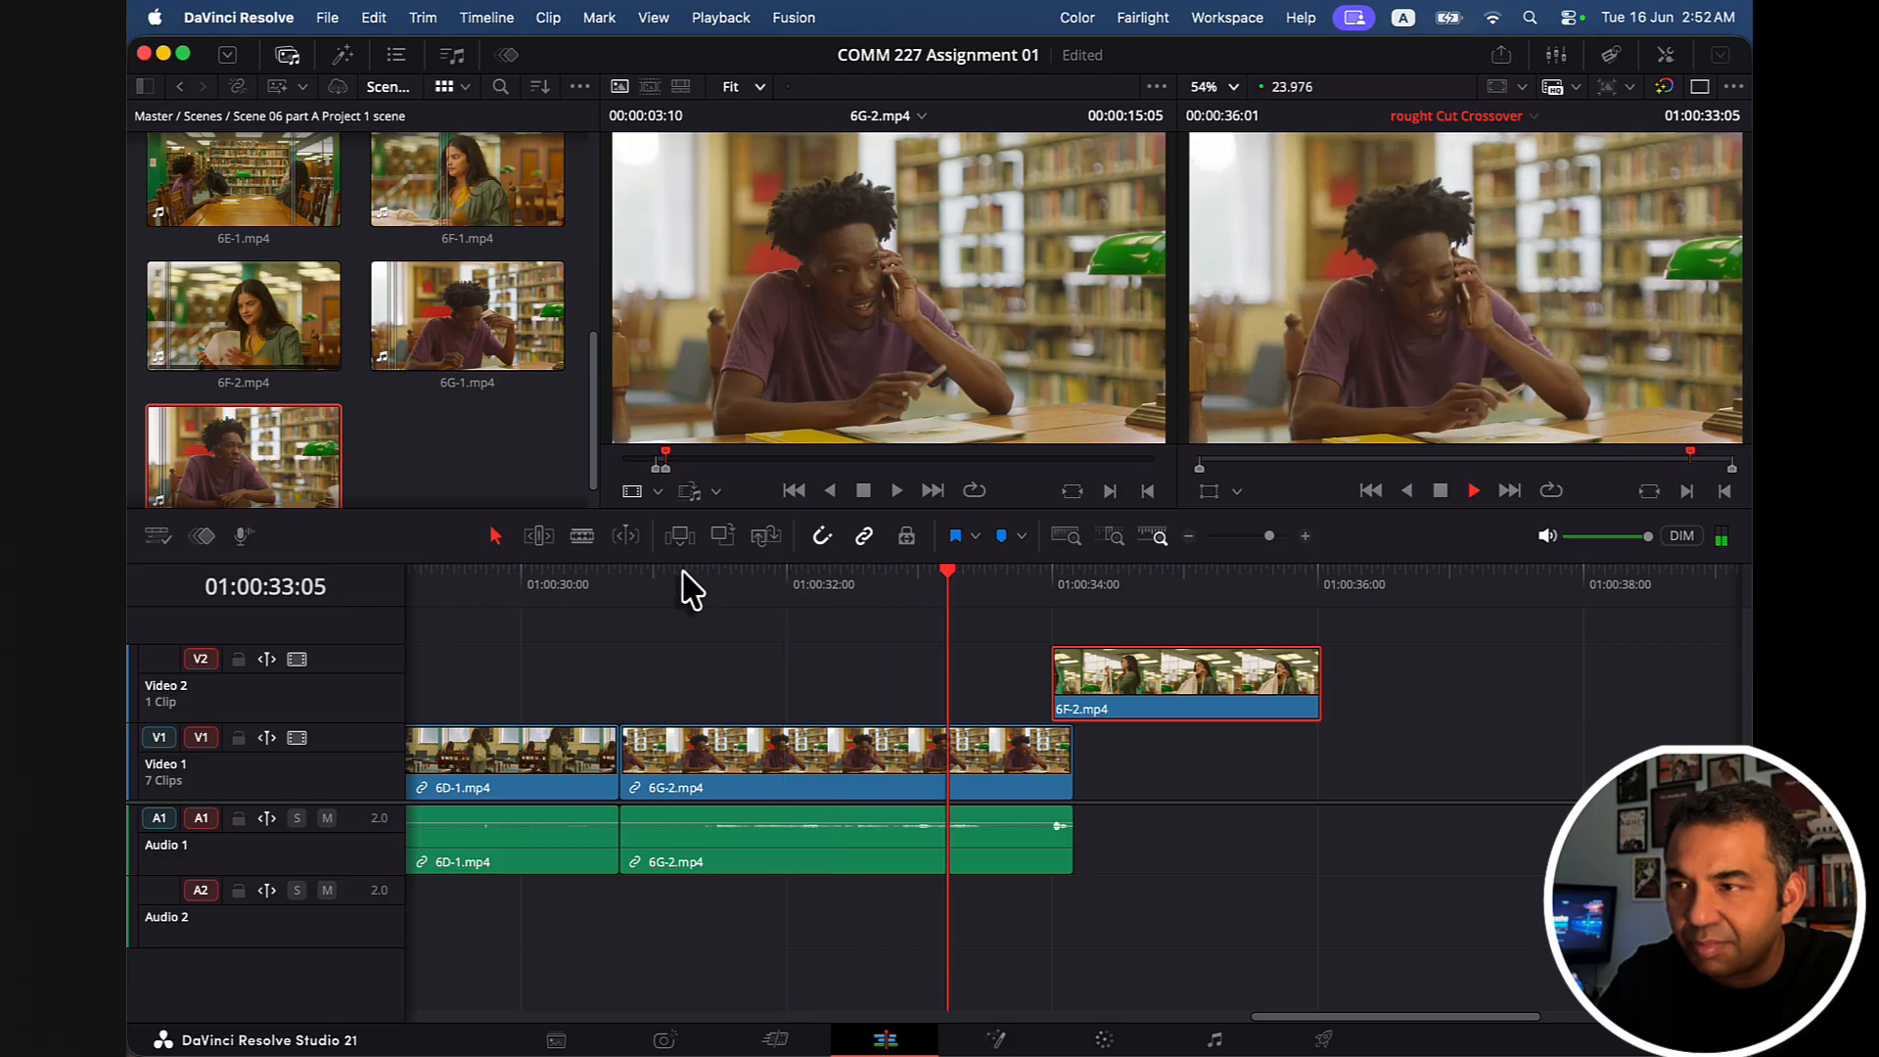
key(space)
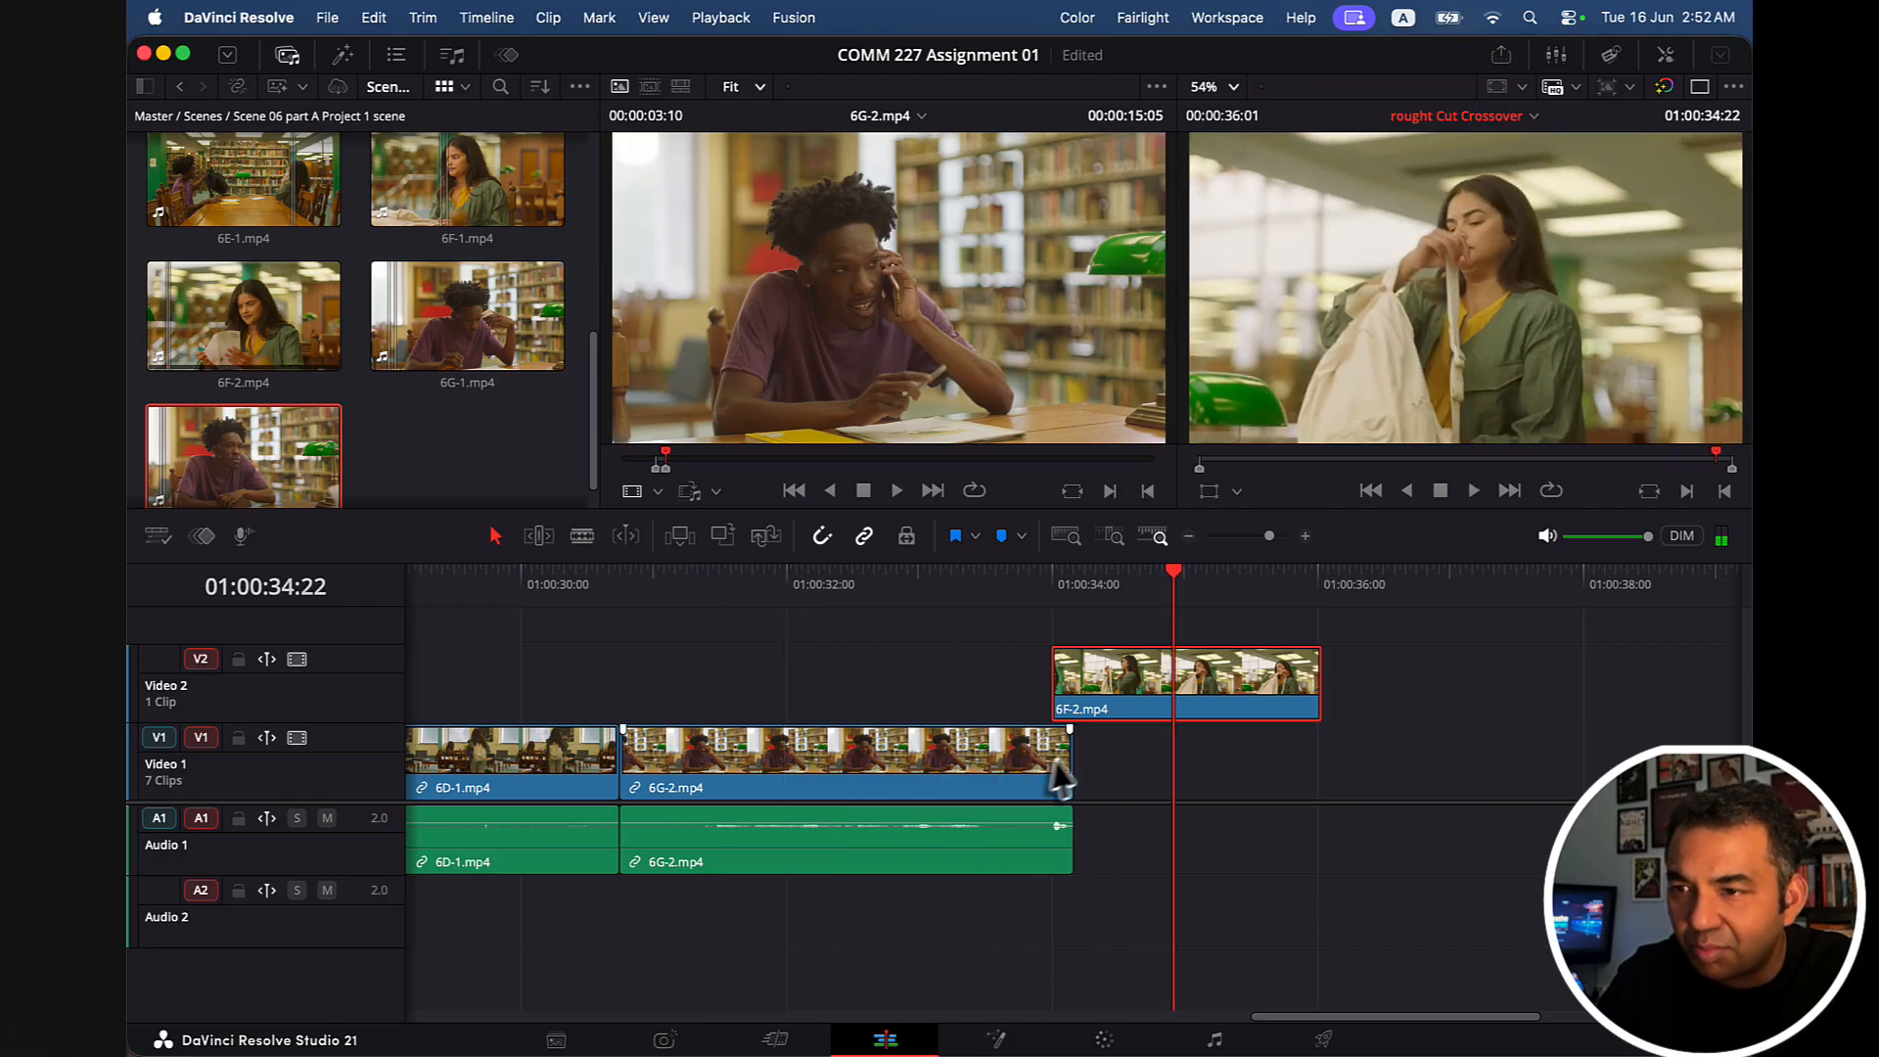
Extend the end of 6G-2.mp4 to 01:00:36:01, level with the end of 6F-2.mp4, and play the section back.
drag(1060, 757, 1320, 756)
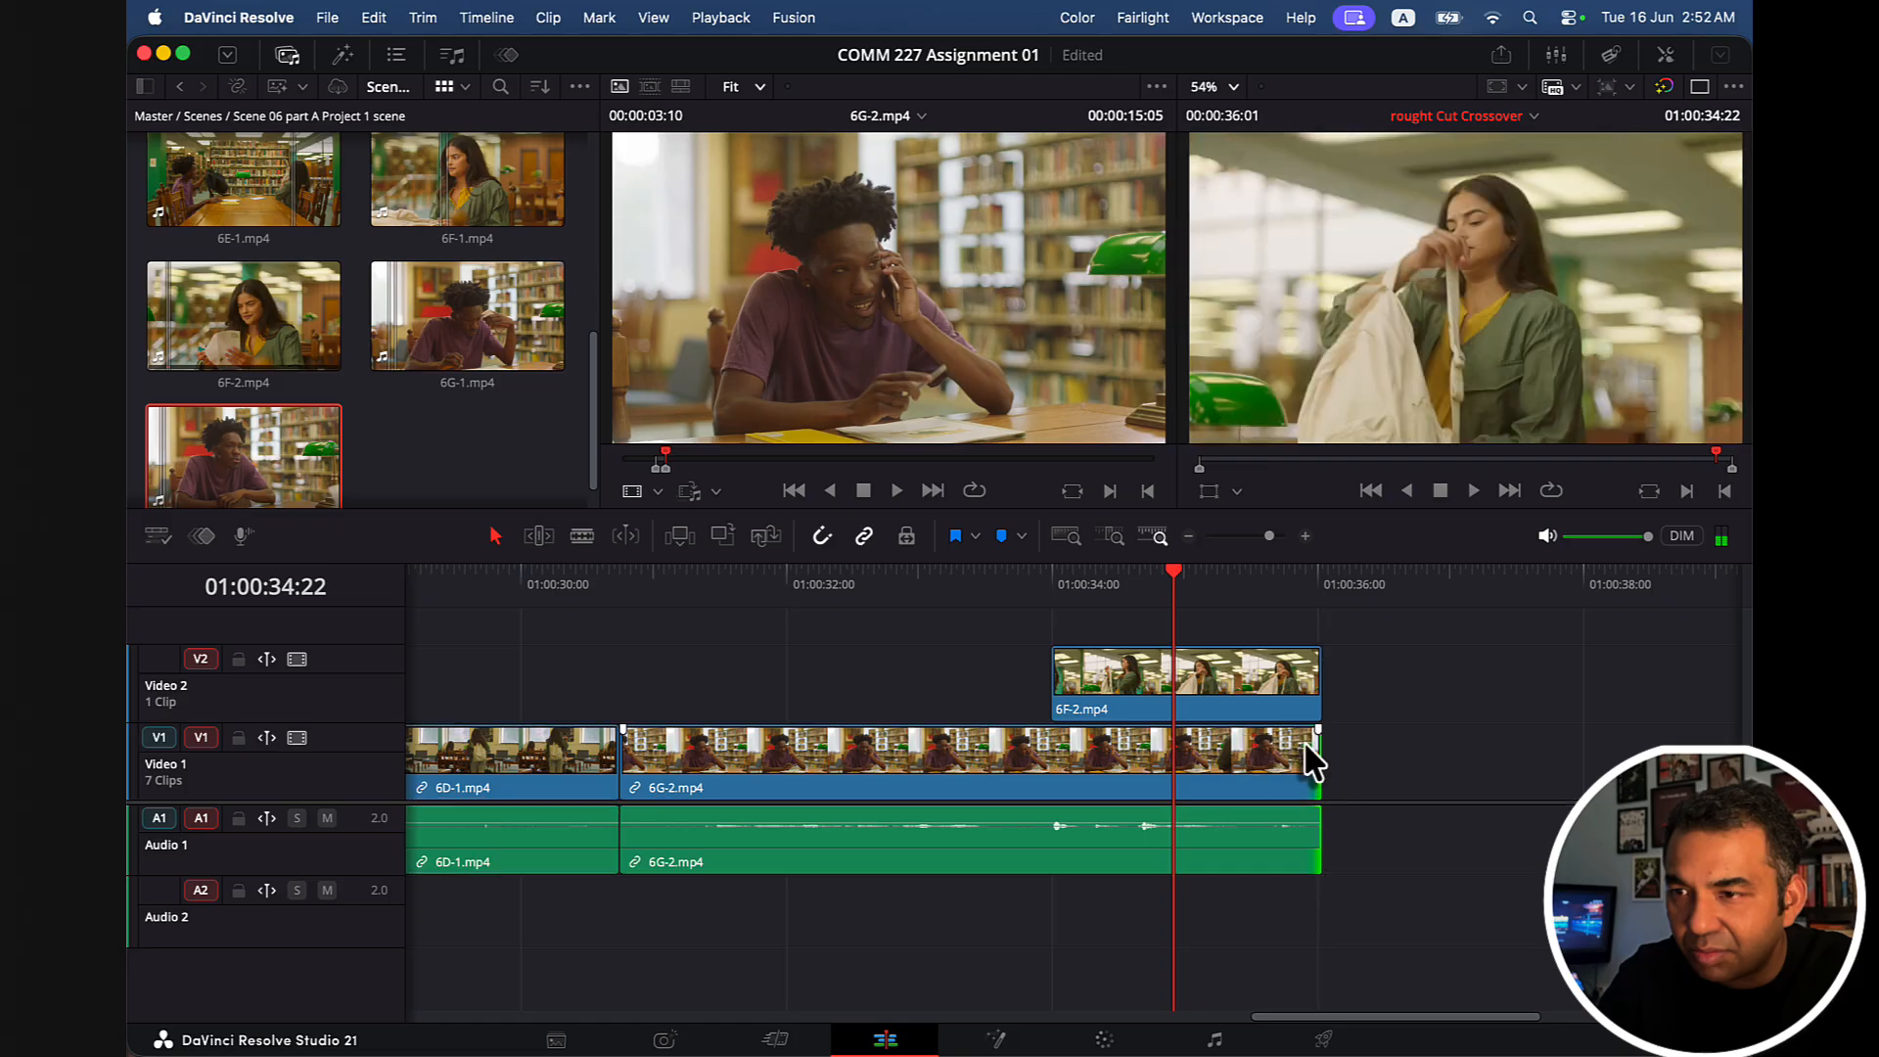
click(982, 612)
key(space)
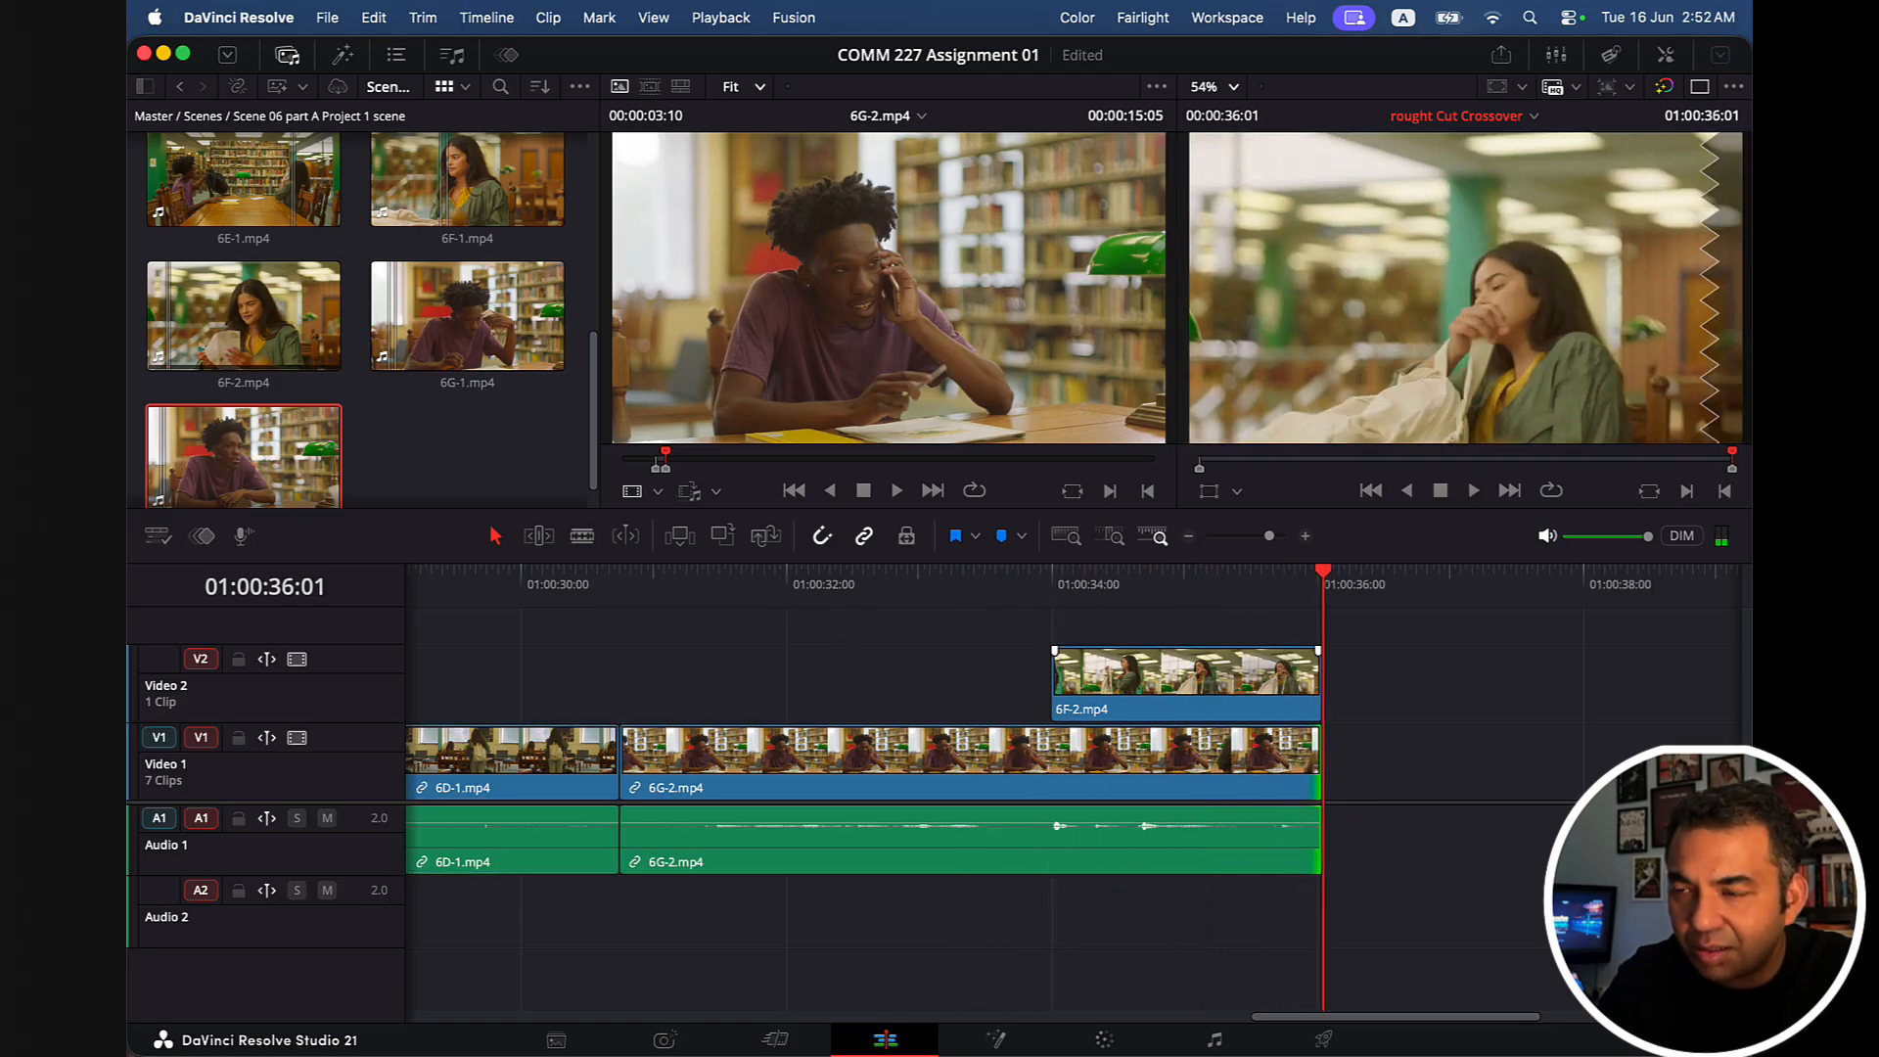
drag(963, 584, 625, 582)
key(space)
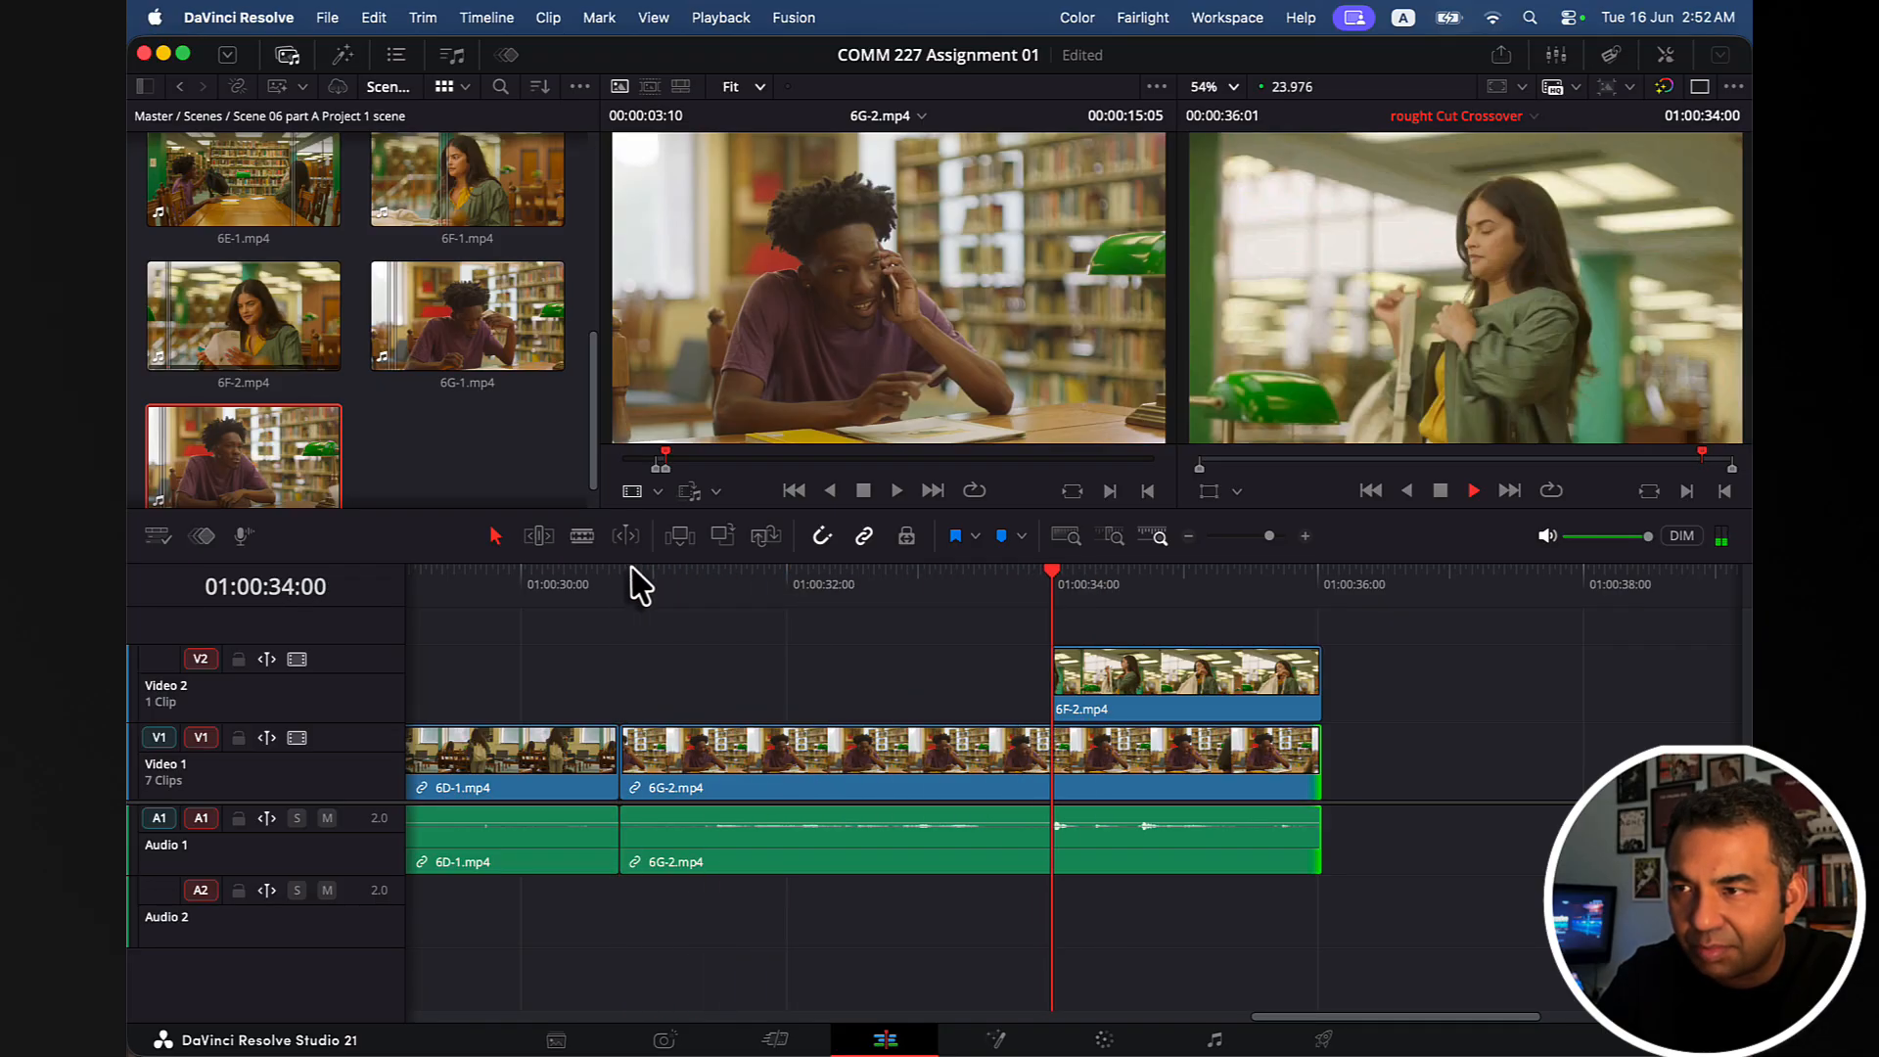
key(space)
Match the 6F-2.mp4 frame at 01:00:34:21 into the source viewer and delete the 6F-2.mp4 clip from Video 2.
click(1171, 697)
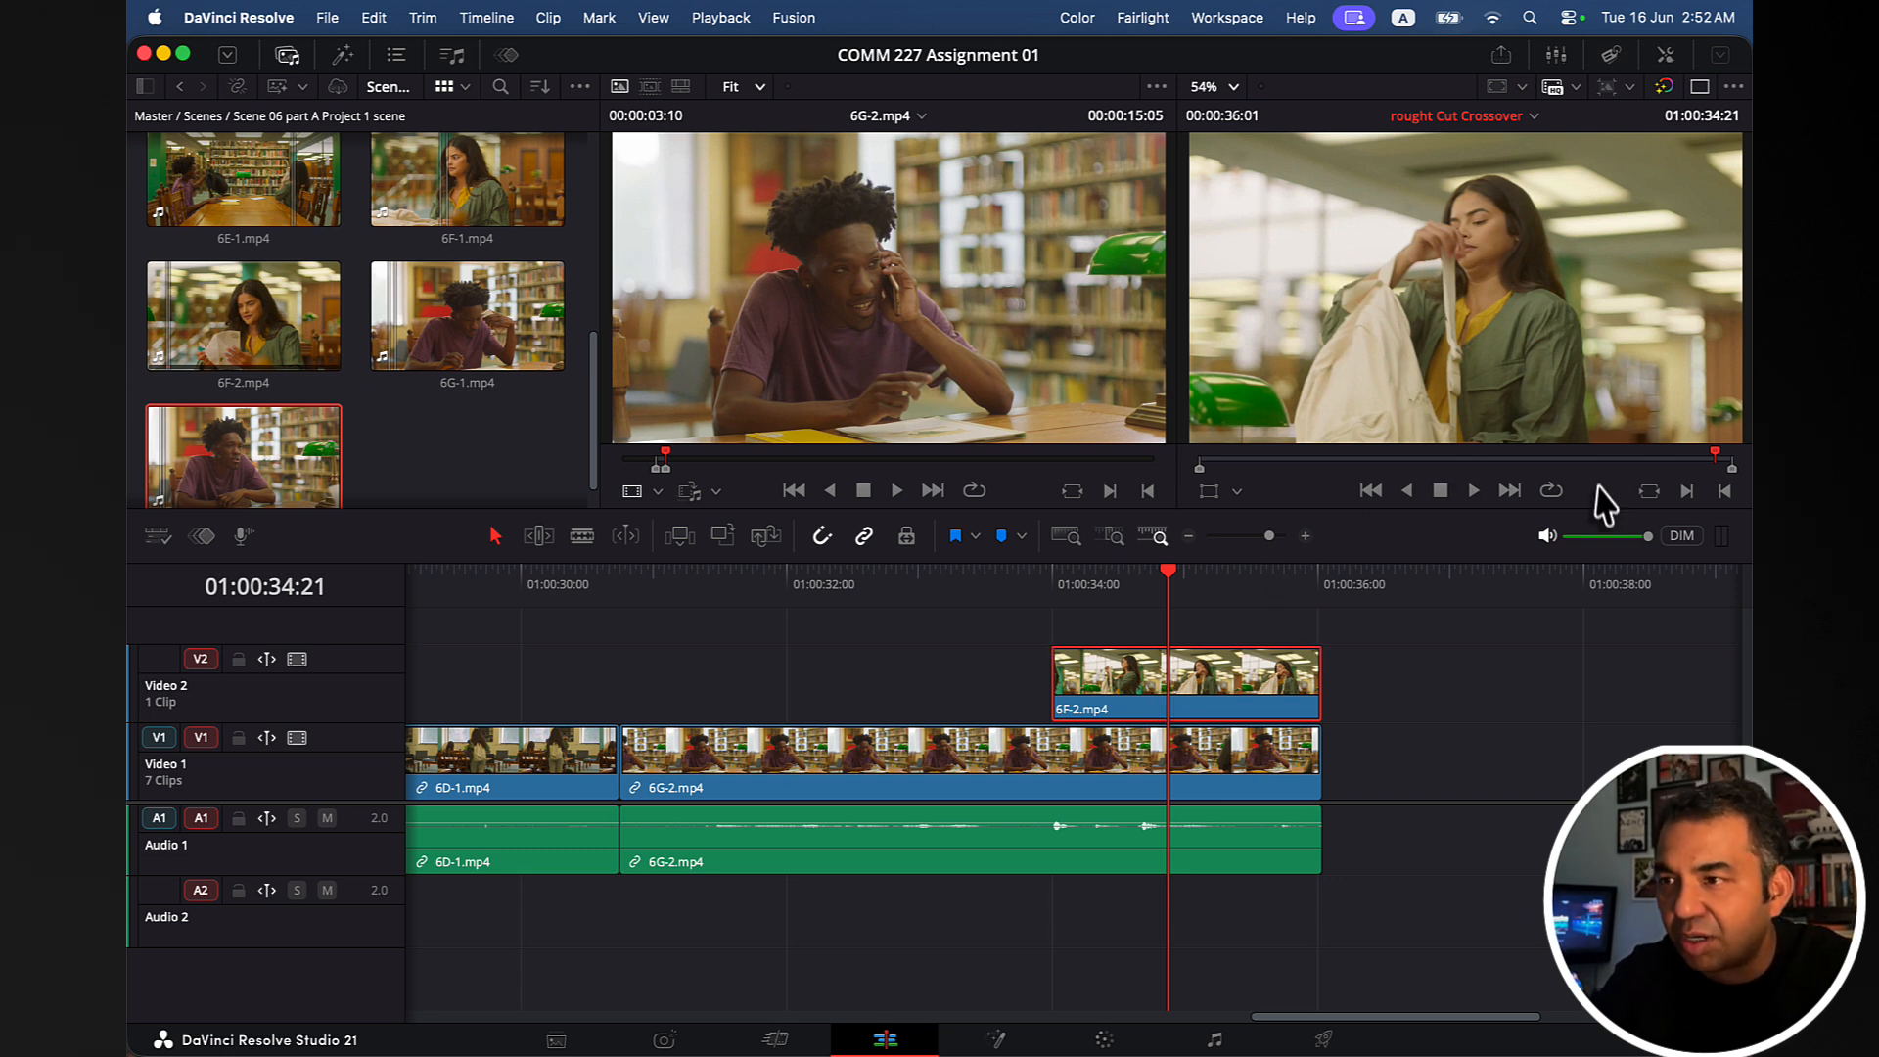
click(1648, 492)
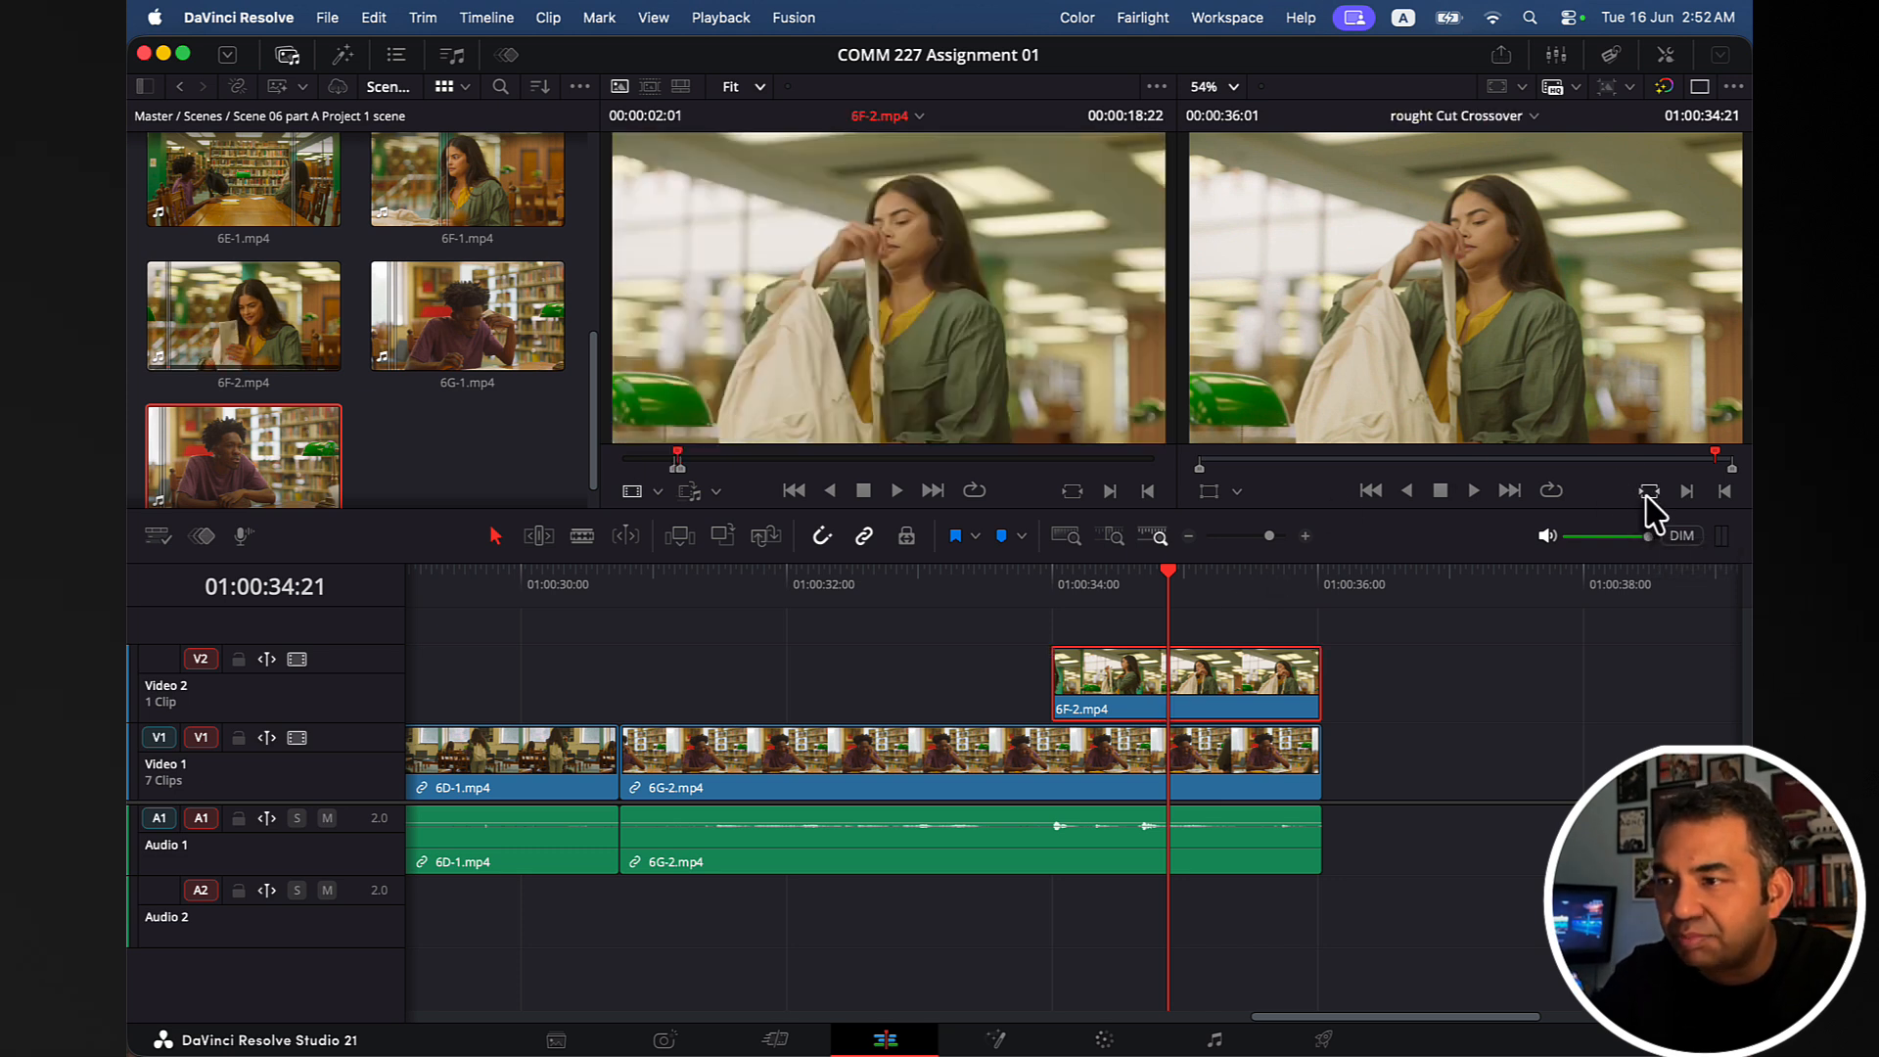
key(BackSpace)
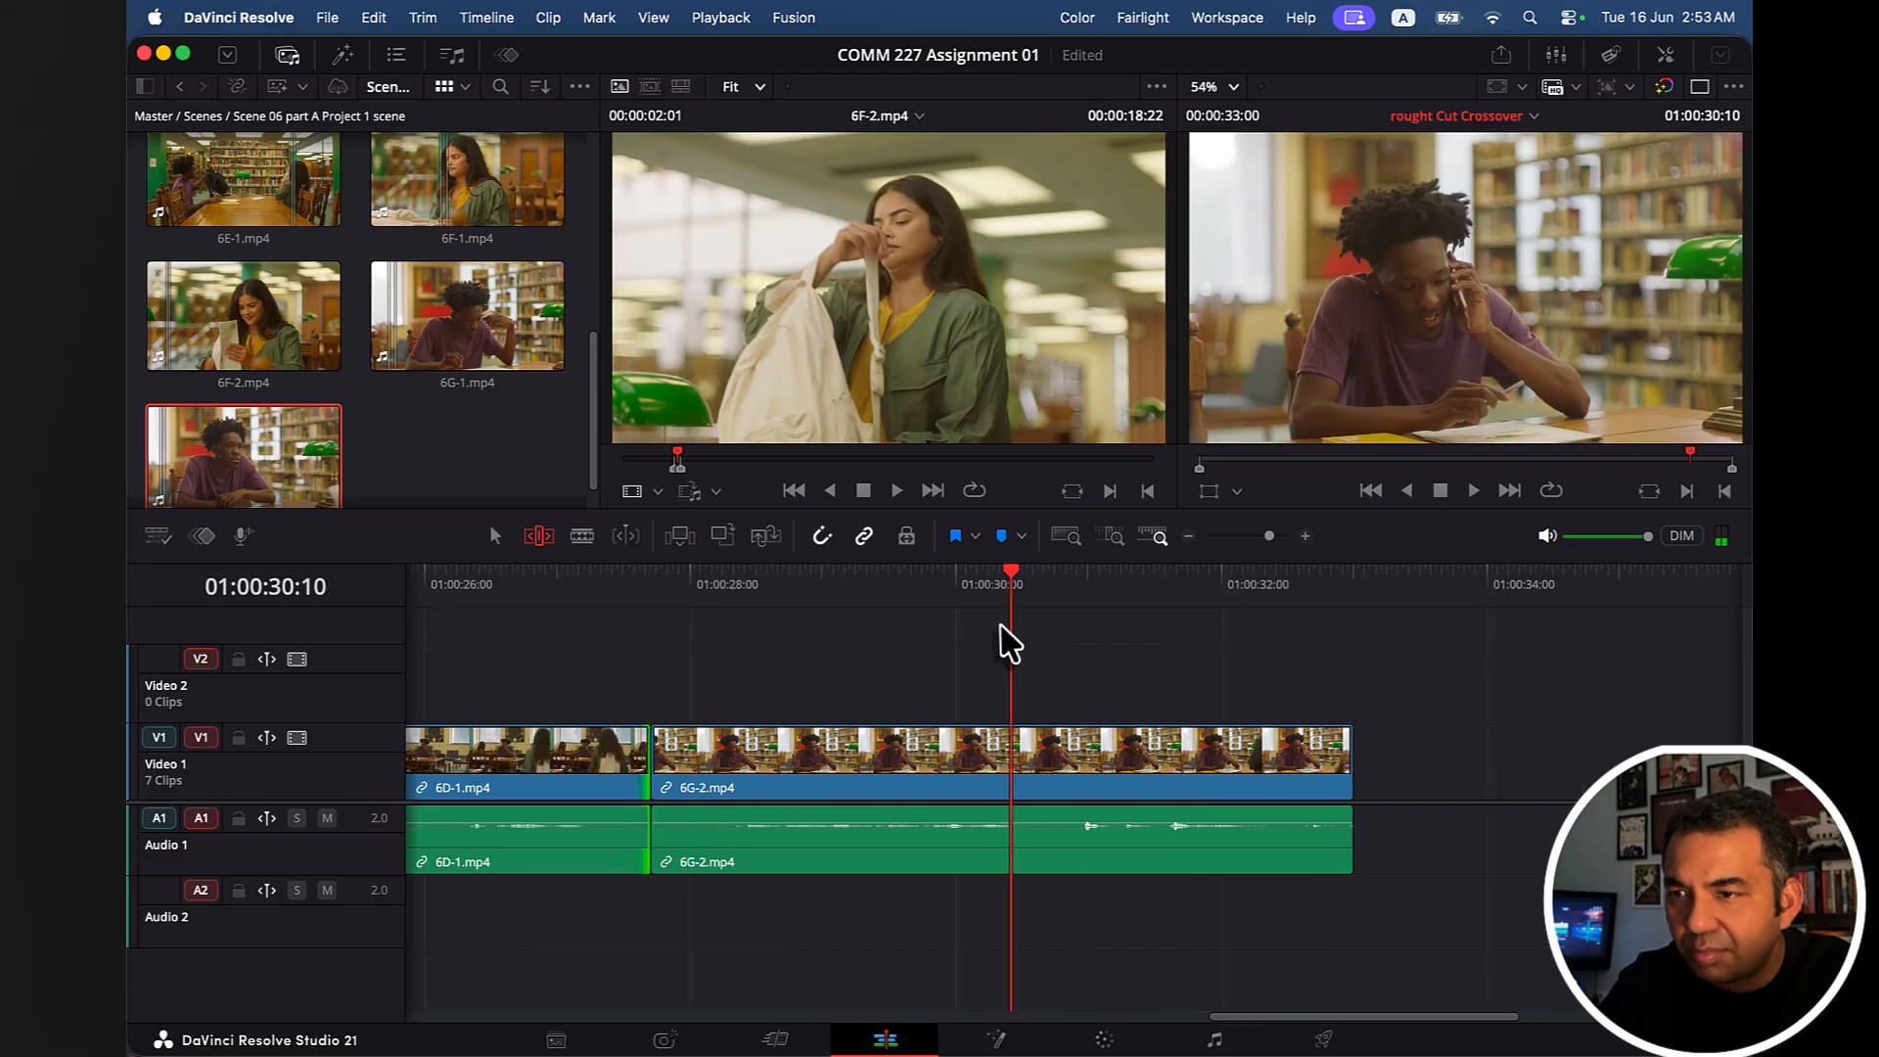
Mark a timeline in point within 6G-2.mp4 at 01:00:30:23, where the man's next line begins.
scroll(1002, 629, right, 1)
click(1024, 590)
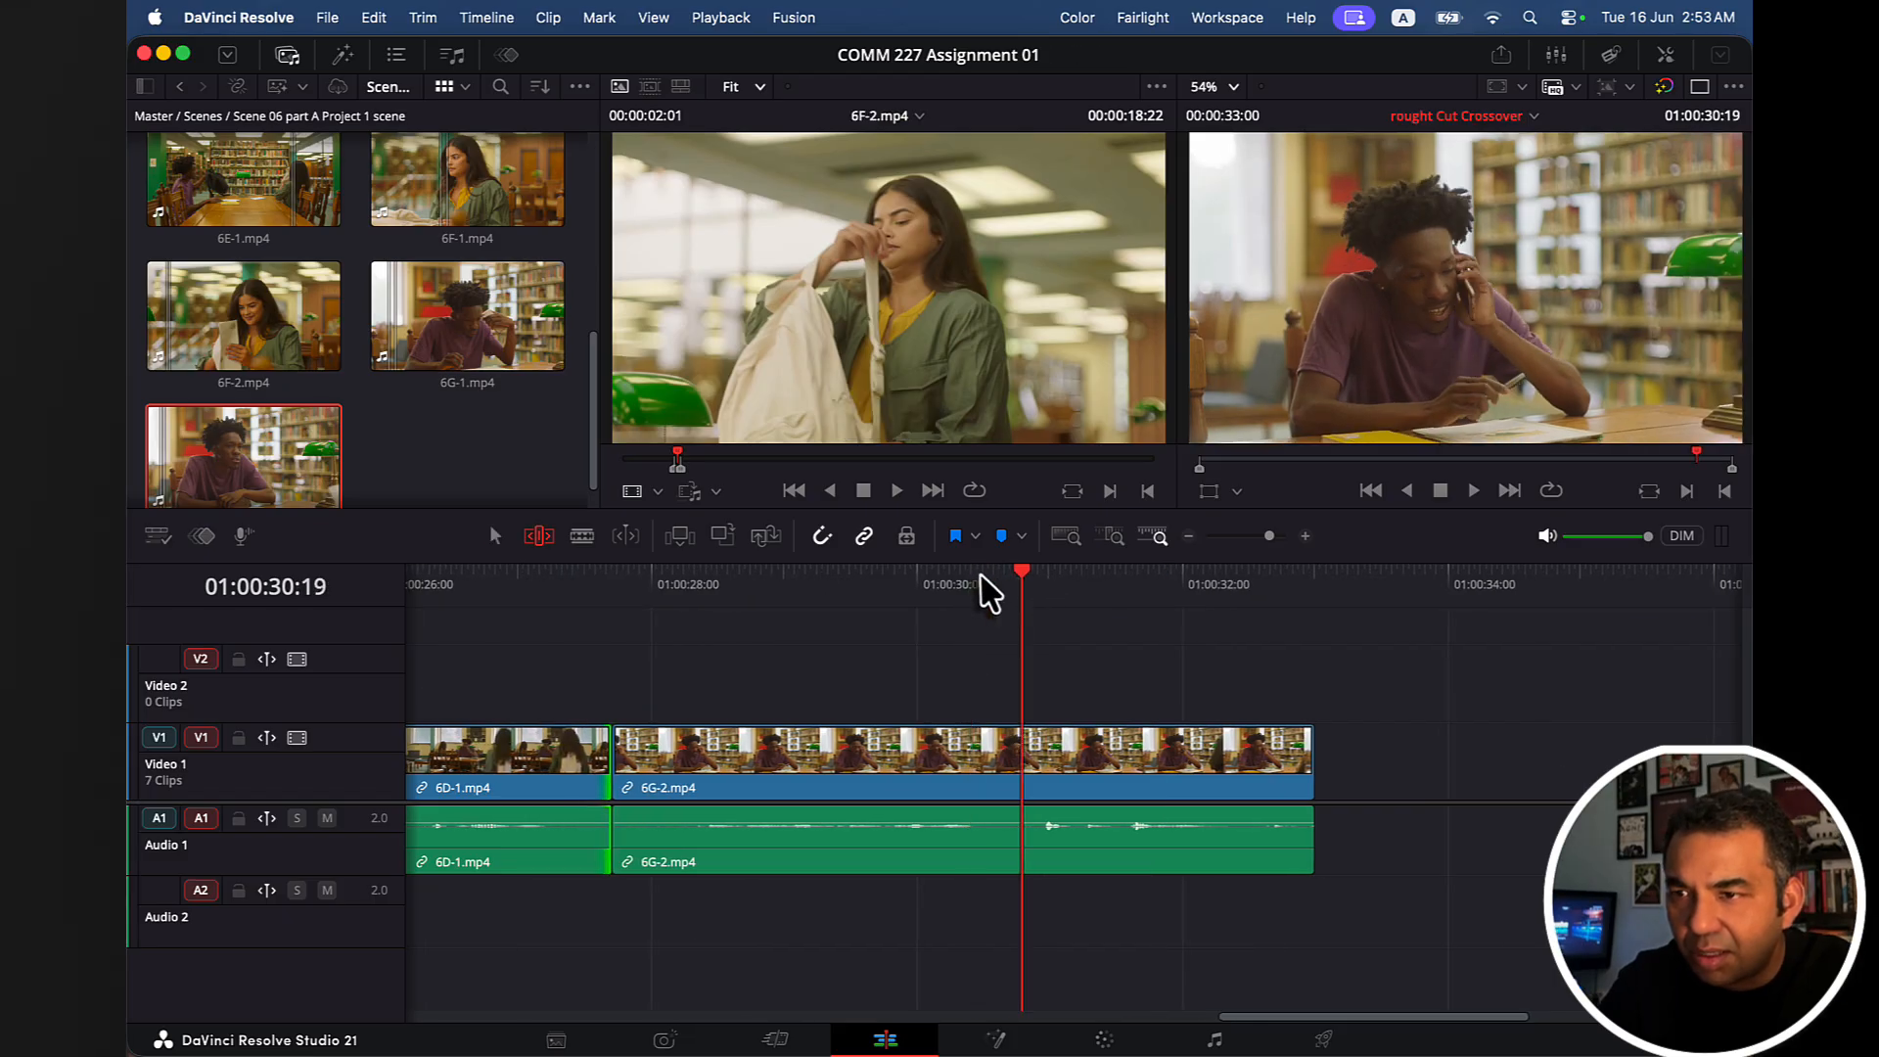
drag(1025, 575, 1045, 578)
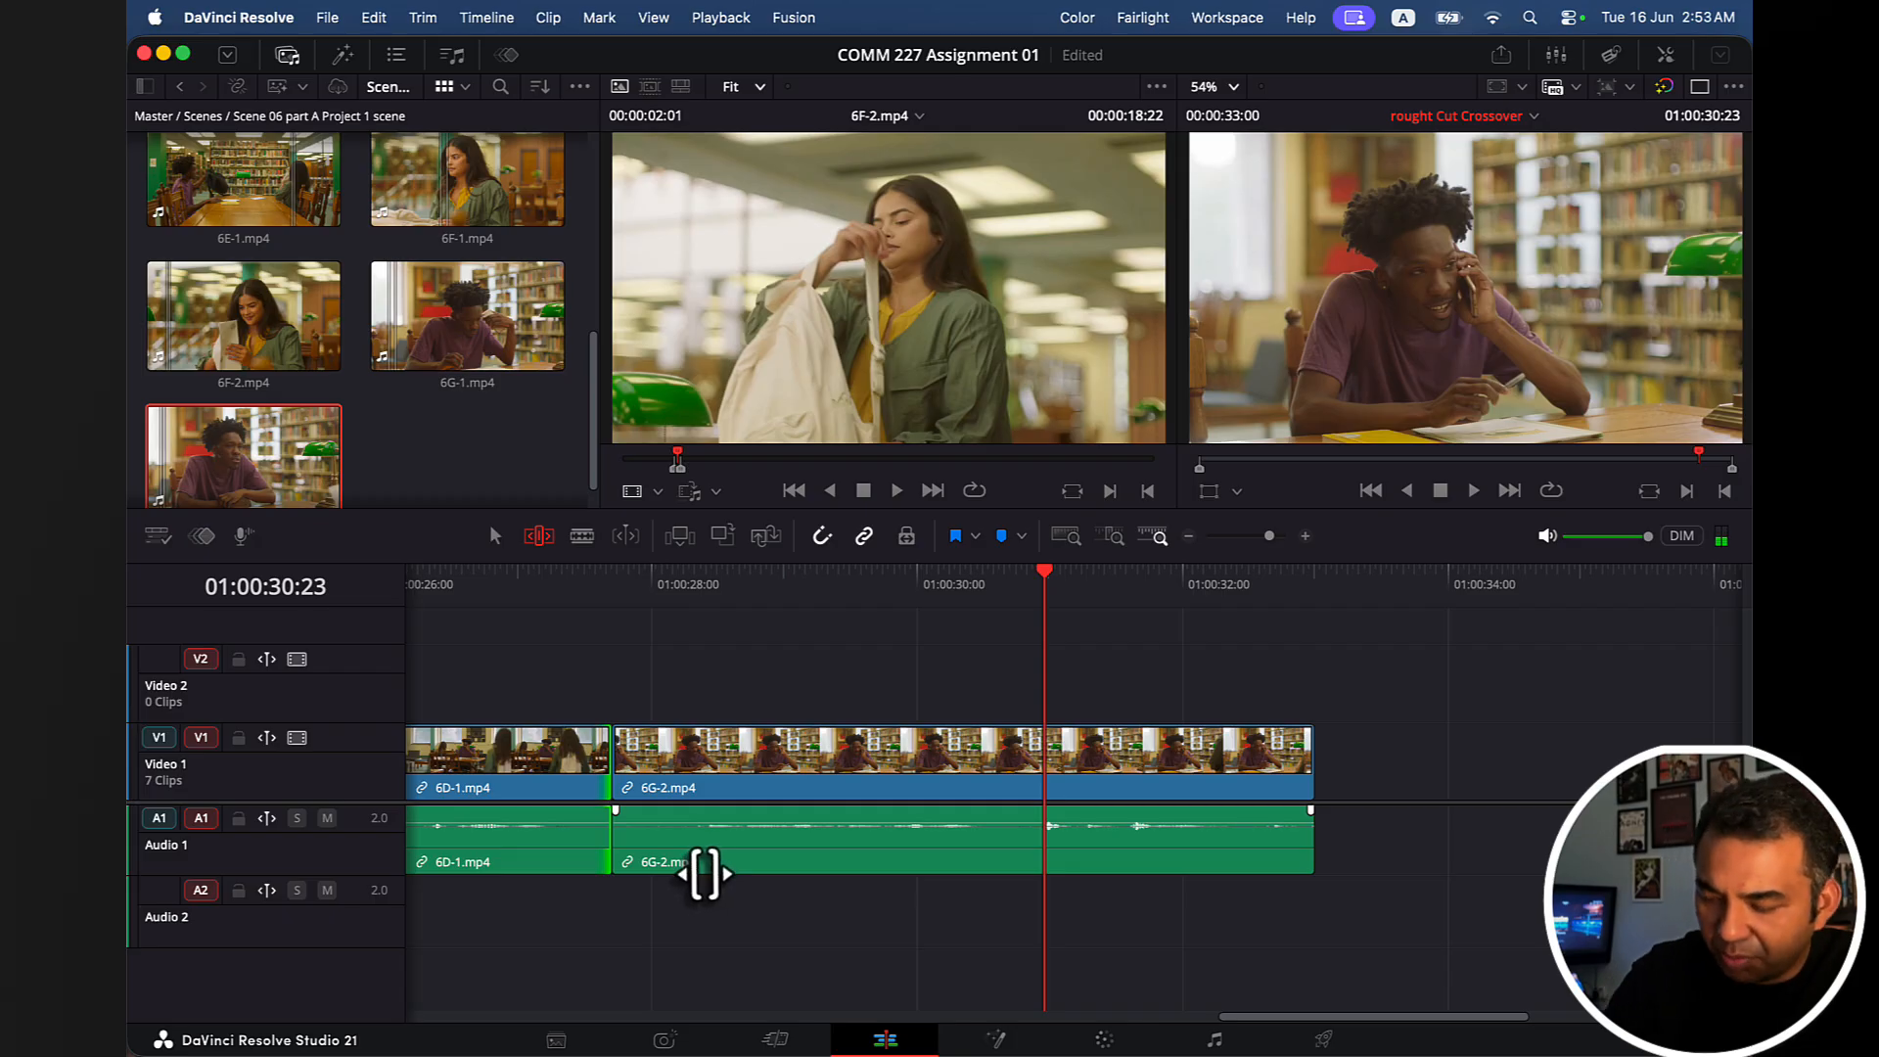
key(i)
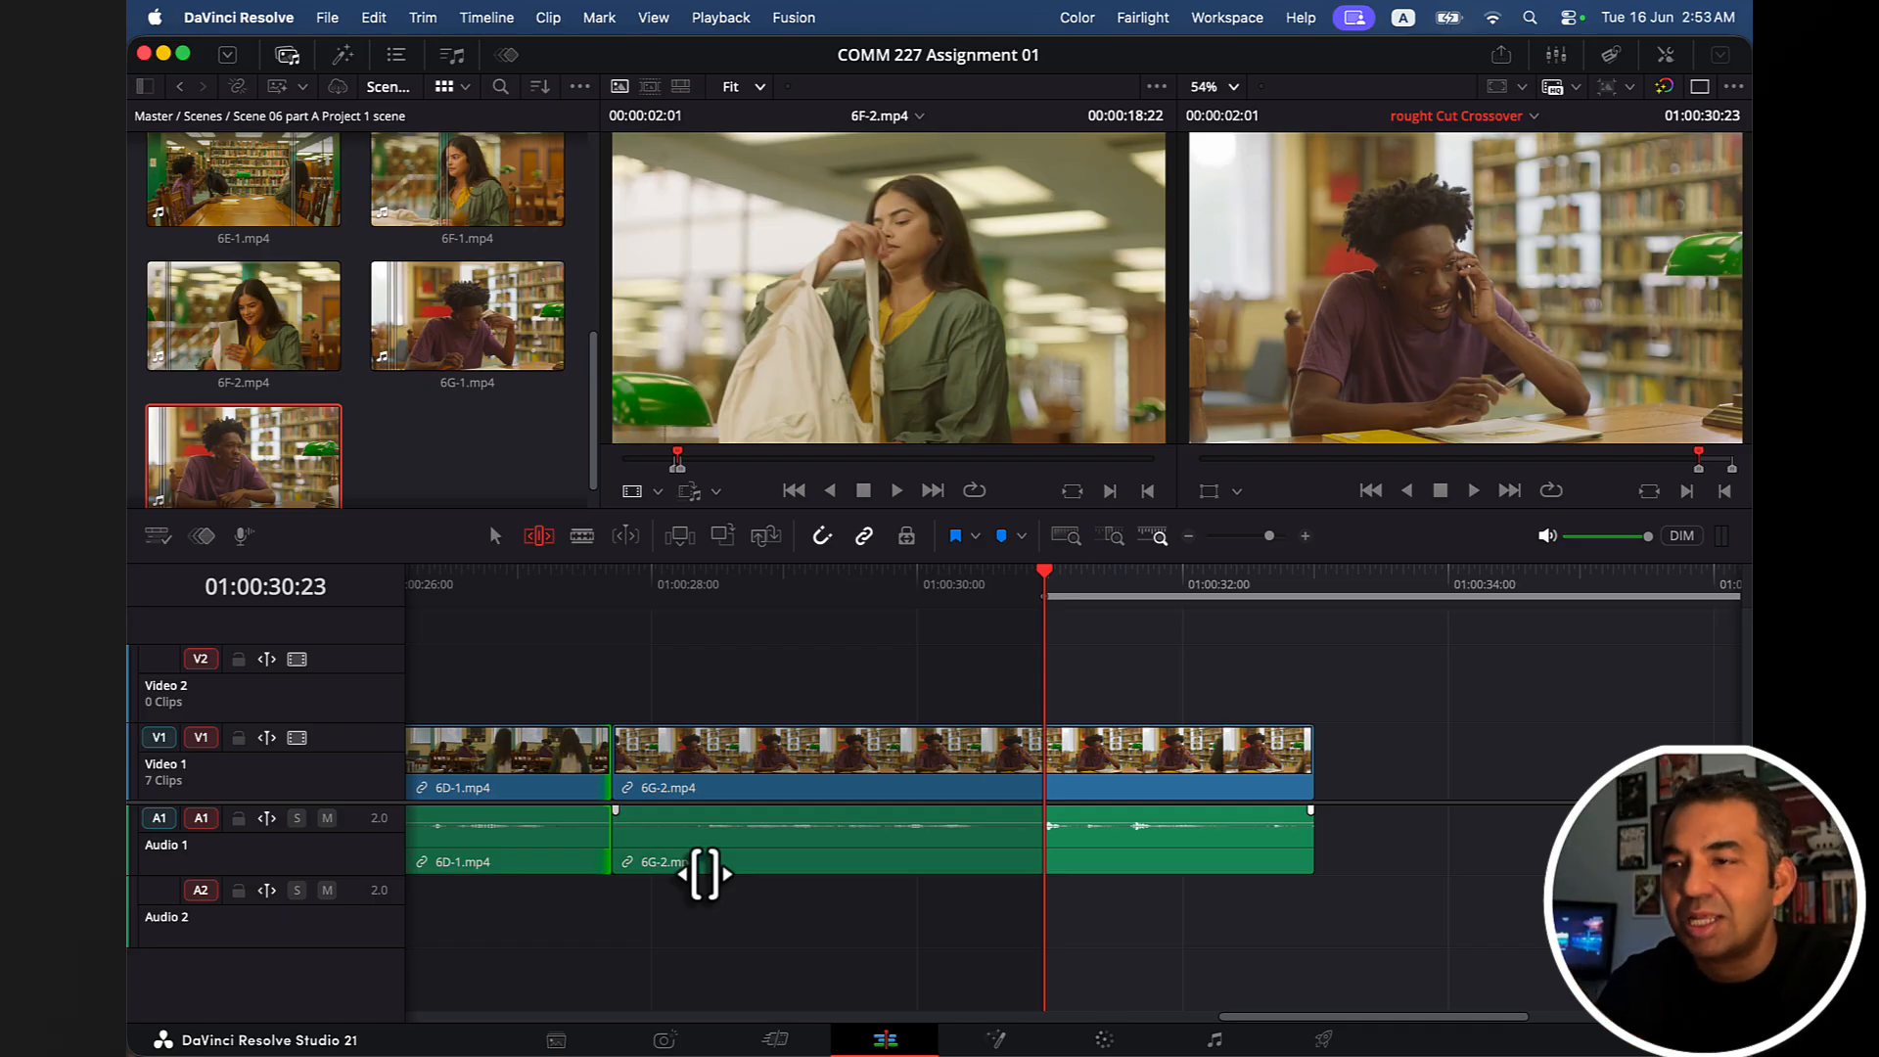
mouse_move(714, 365)
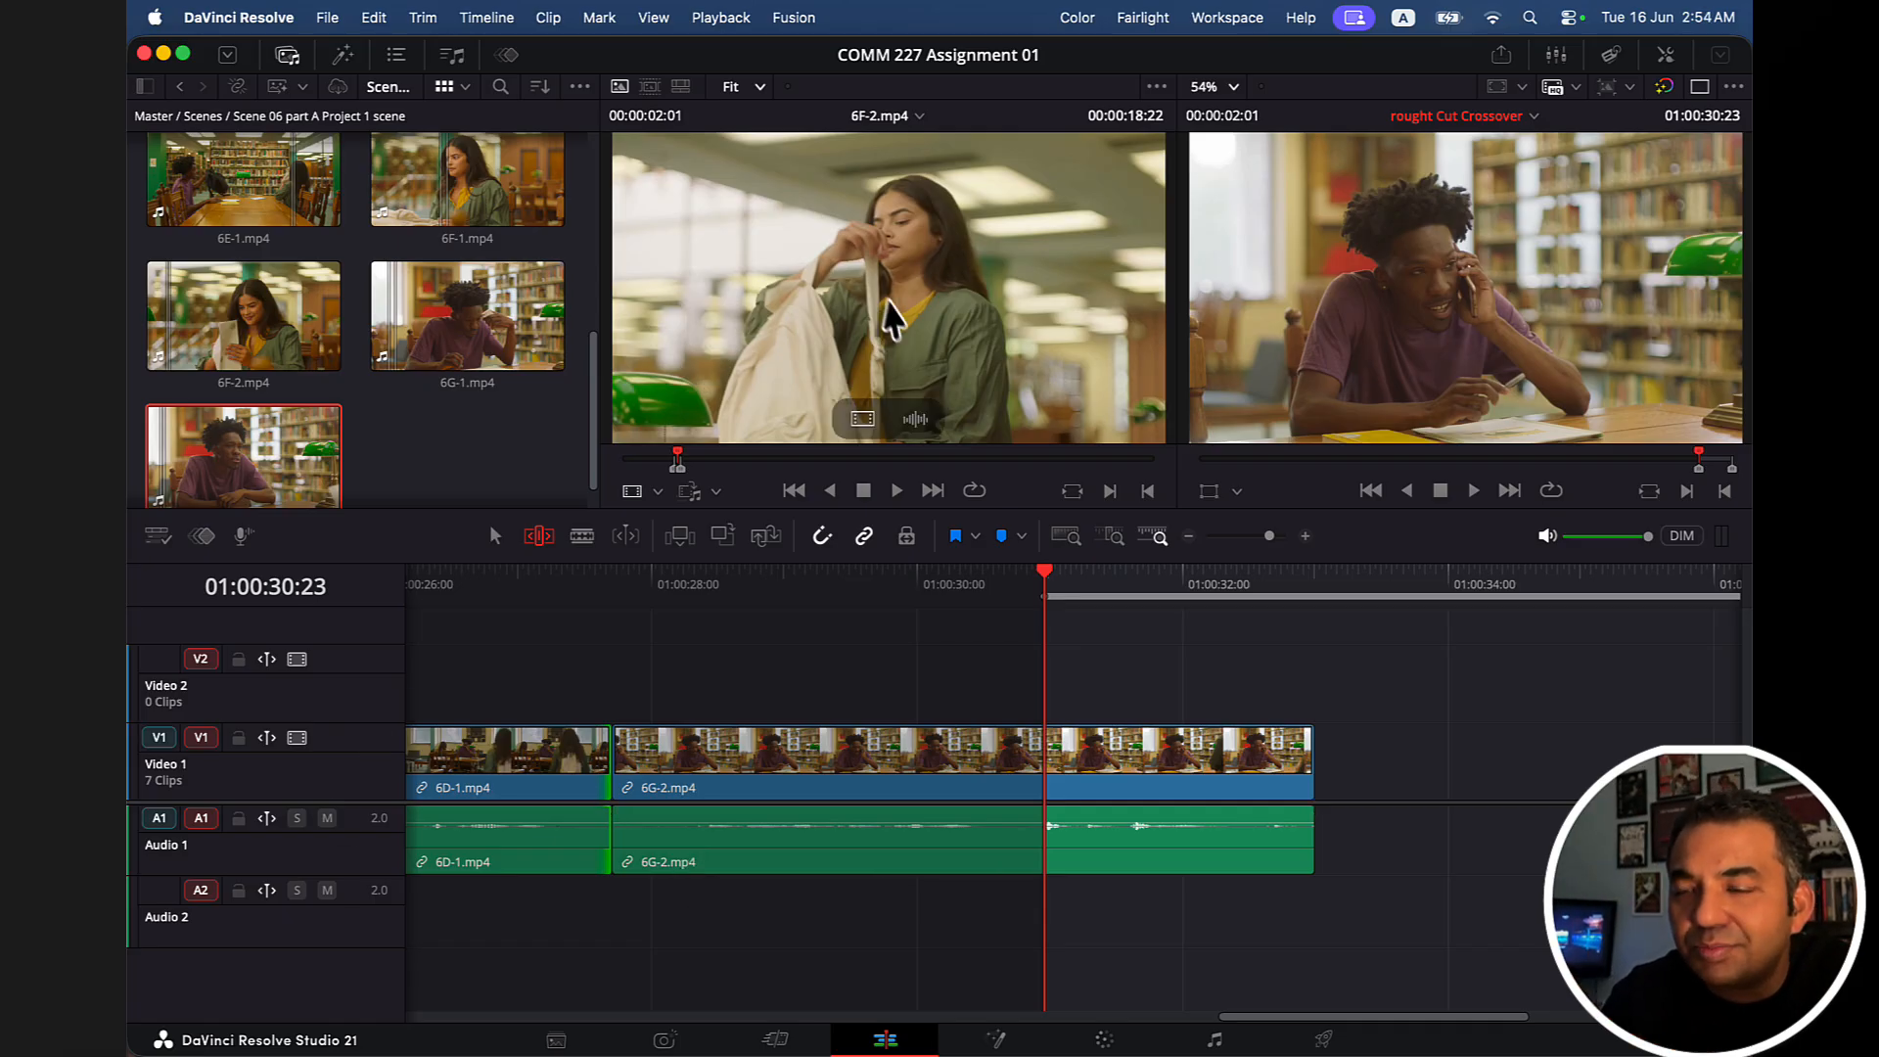
Mark a source in point in 6F-2.mp4 at 00:00:18:19, as the woman lifts her bag by its straps.
click(935, 350)
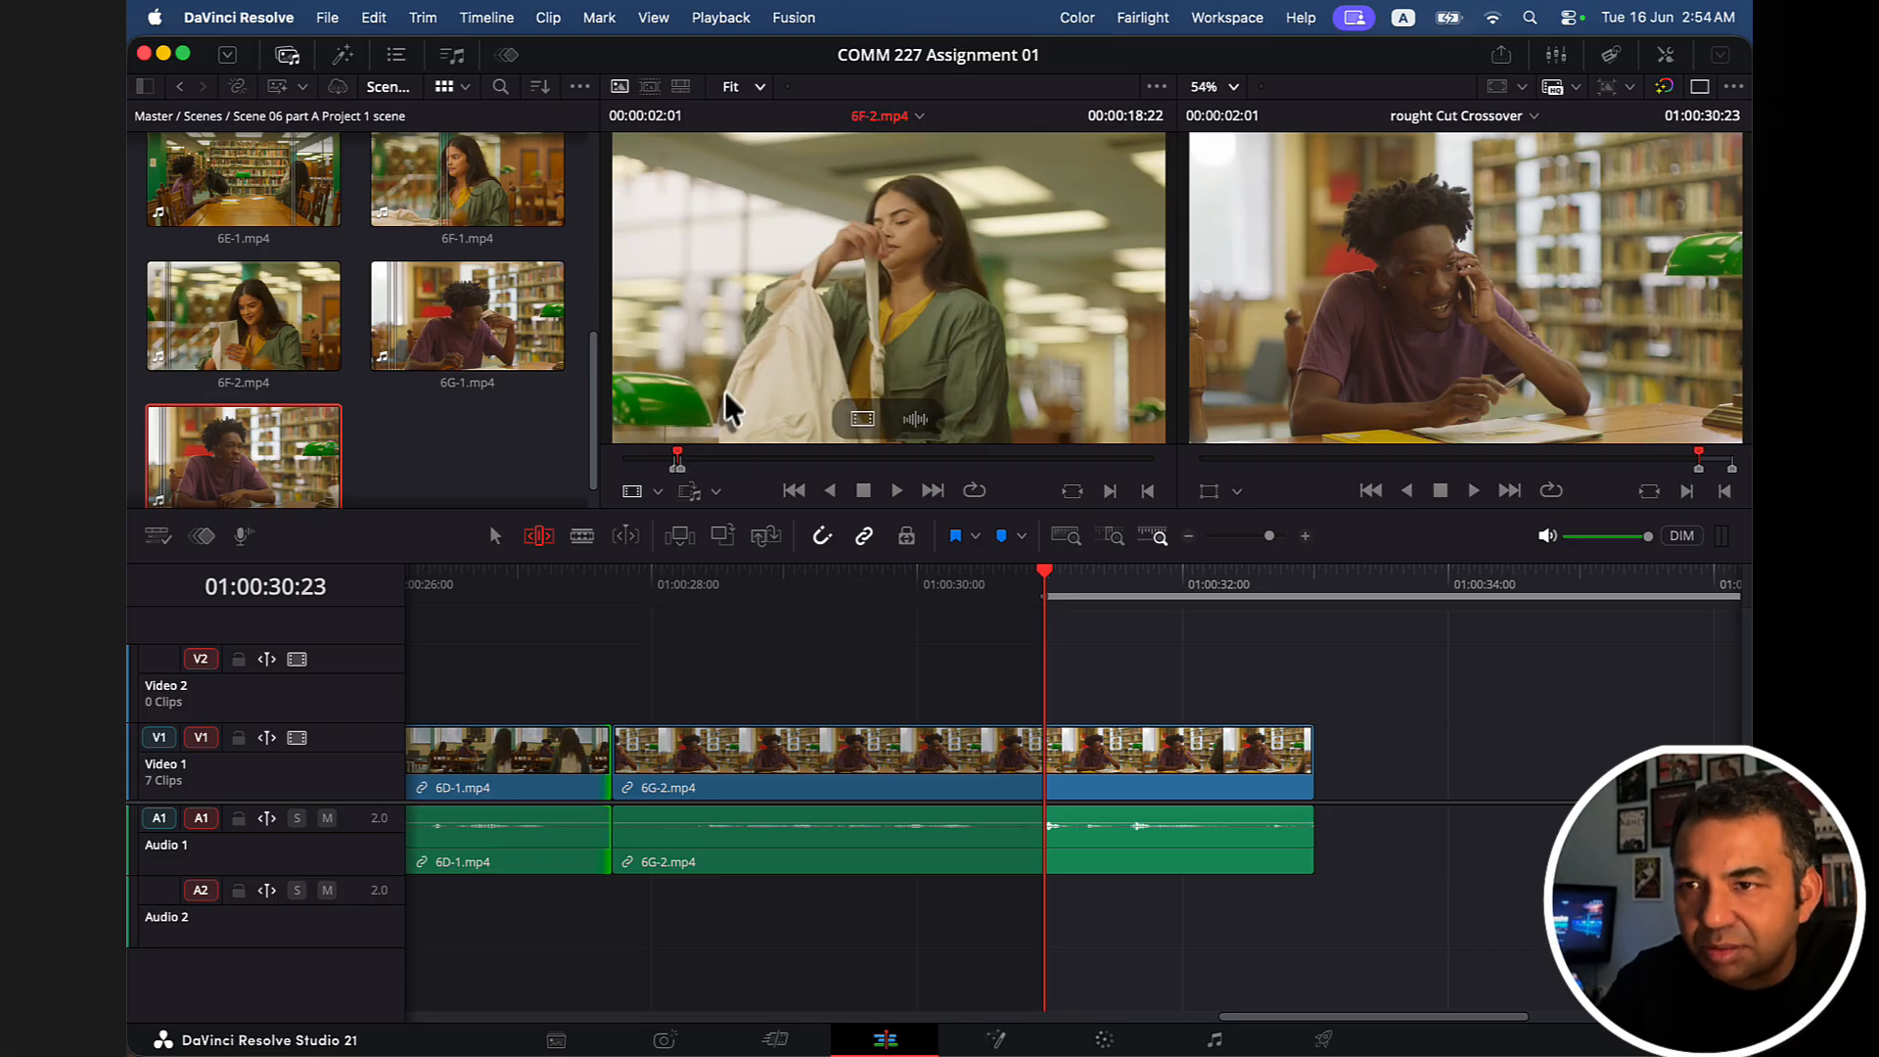
key(space)
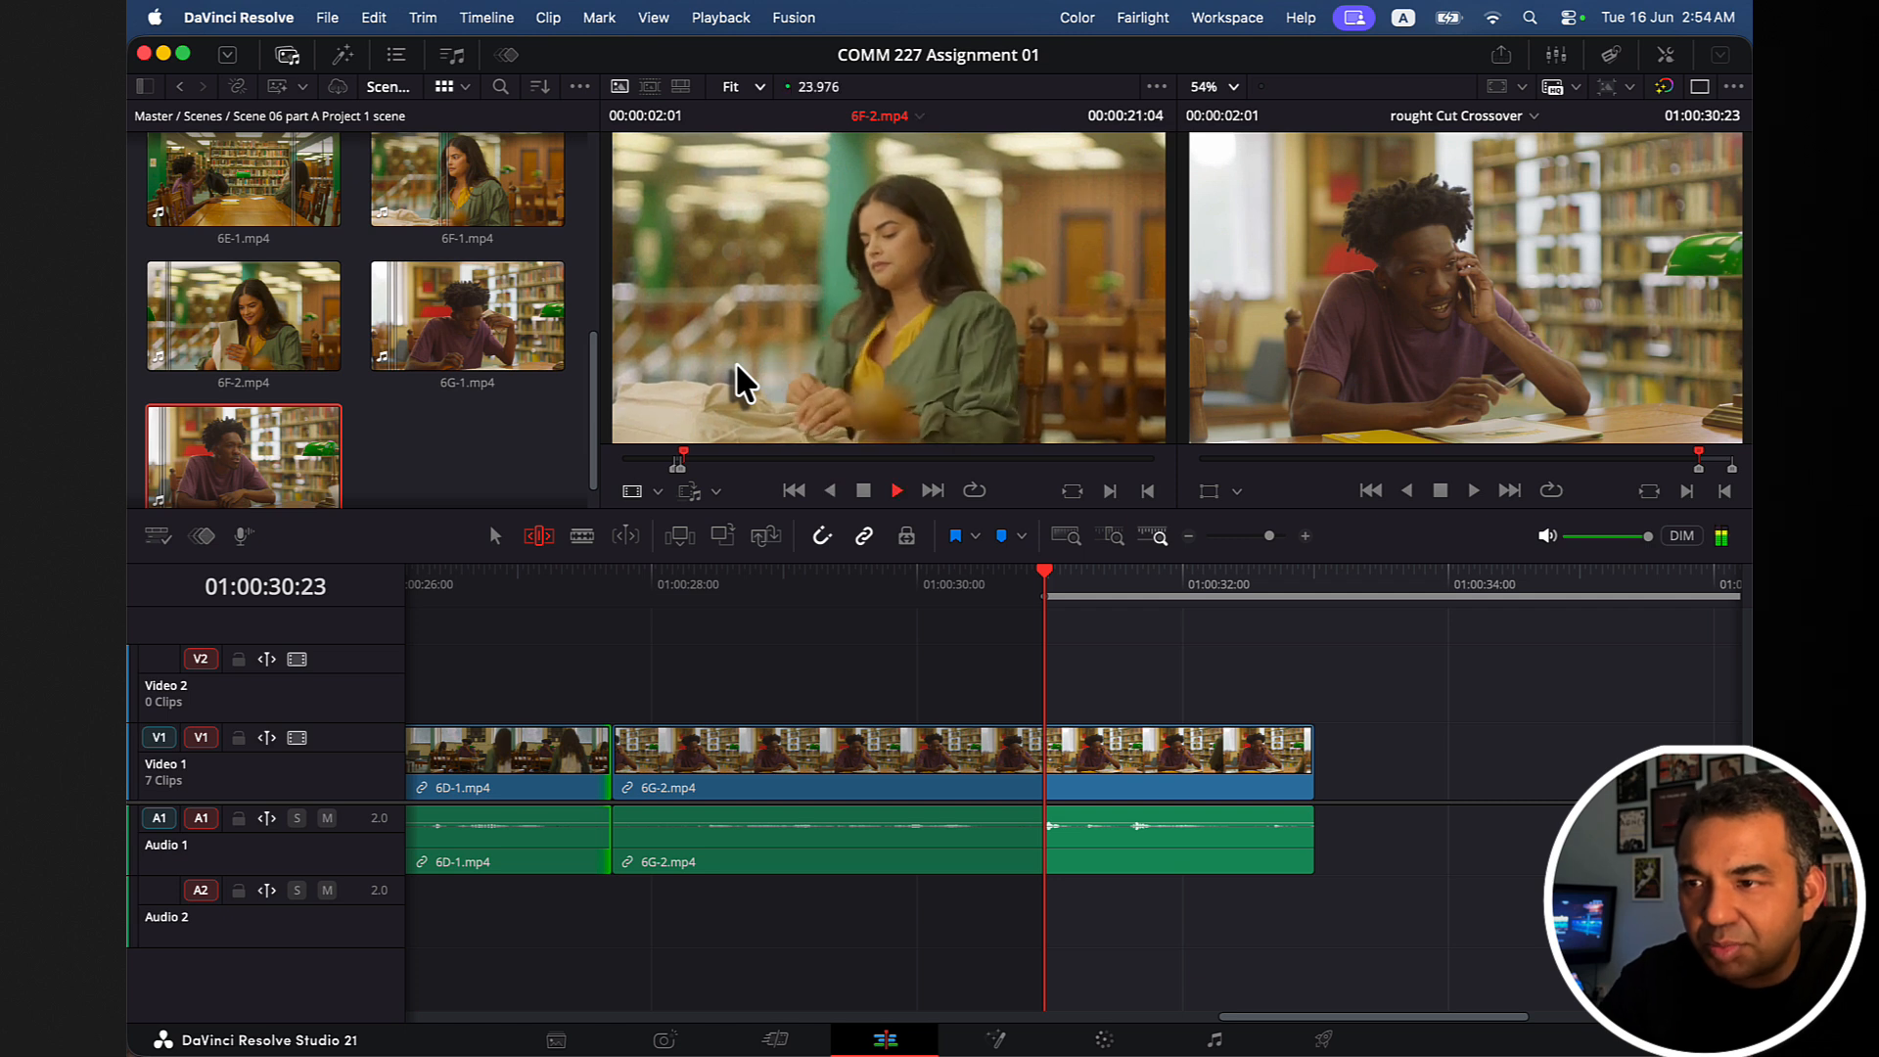
key(space)
drag(1106, 599, 1050, 599)
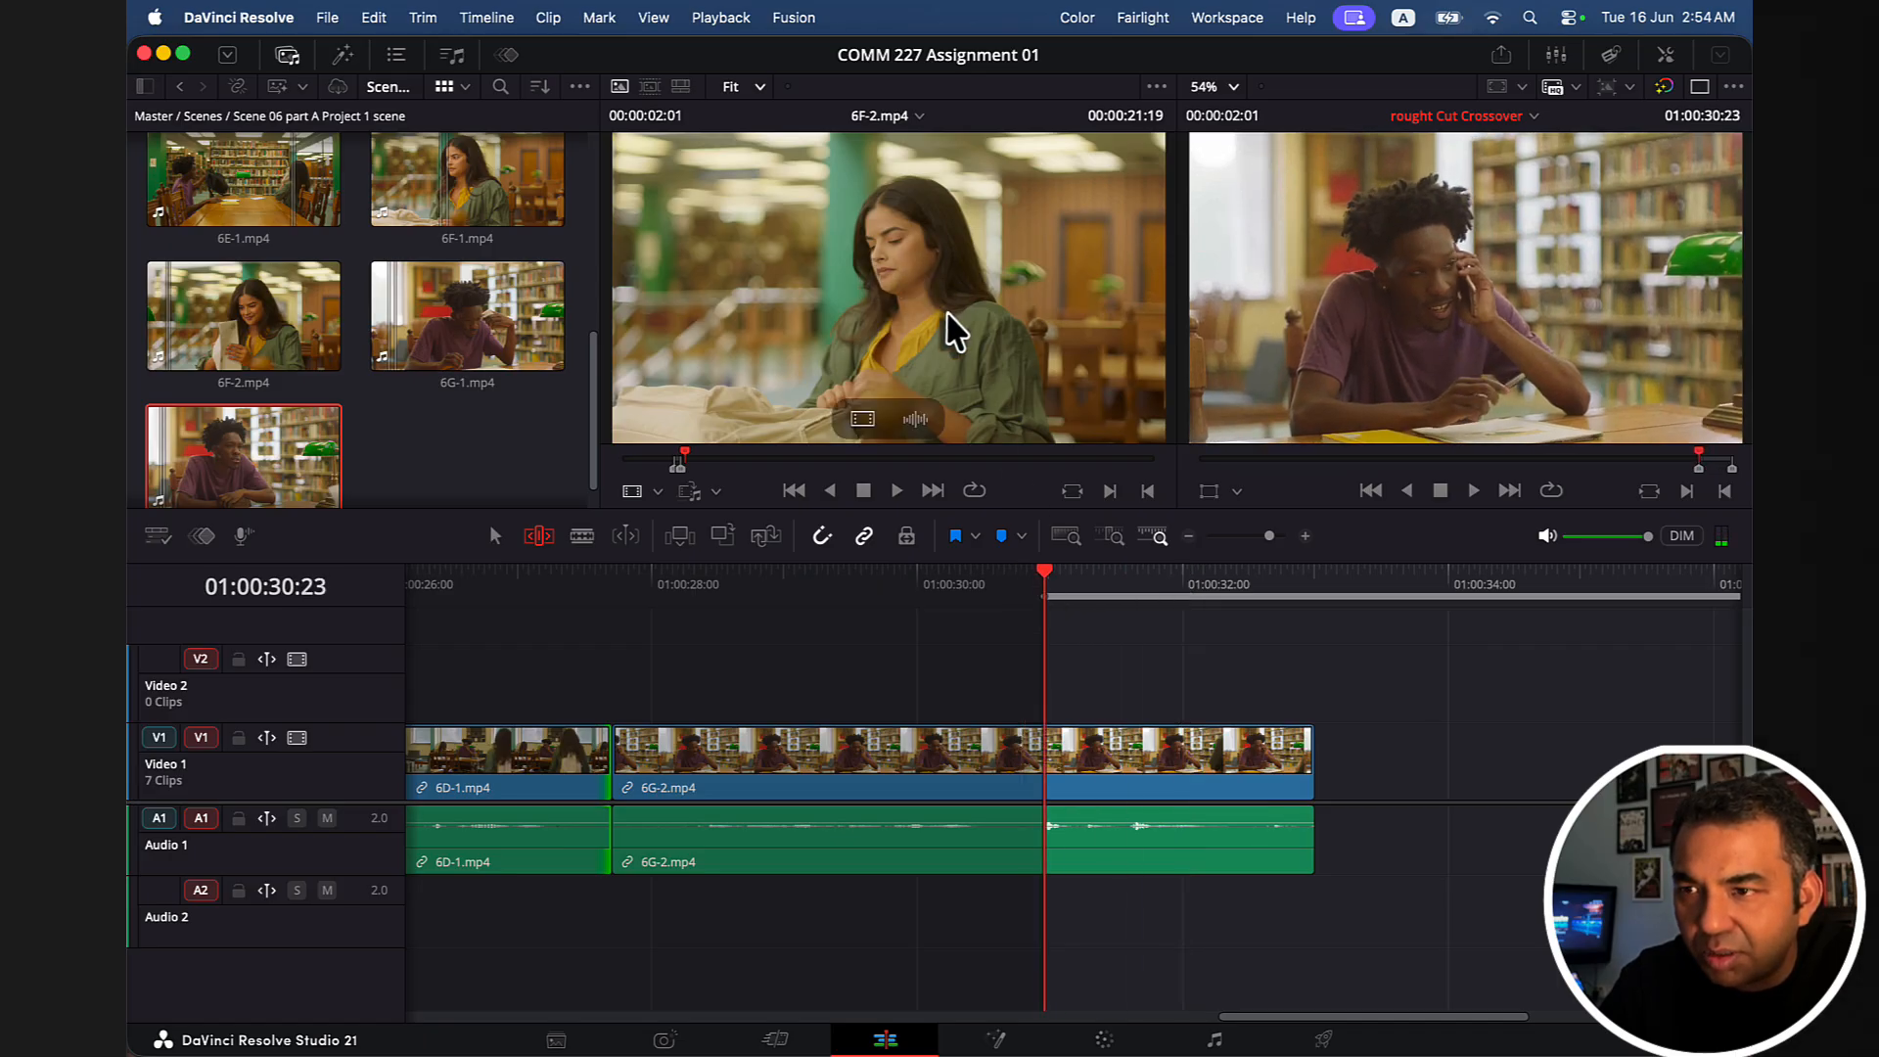
click(867, 321)
key(j)
key(j)
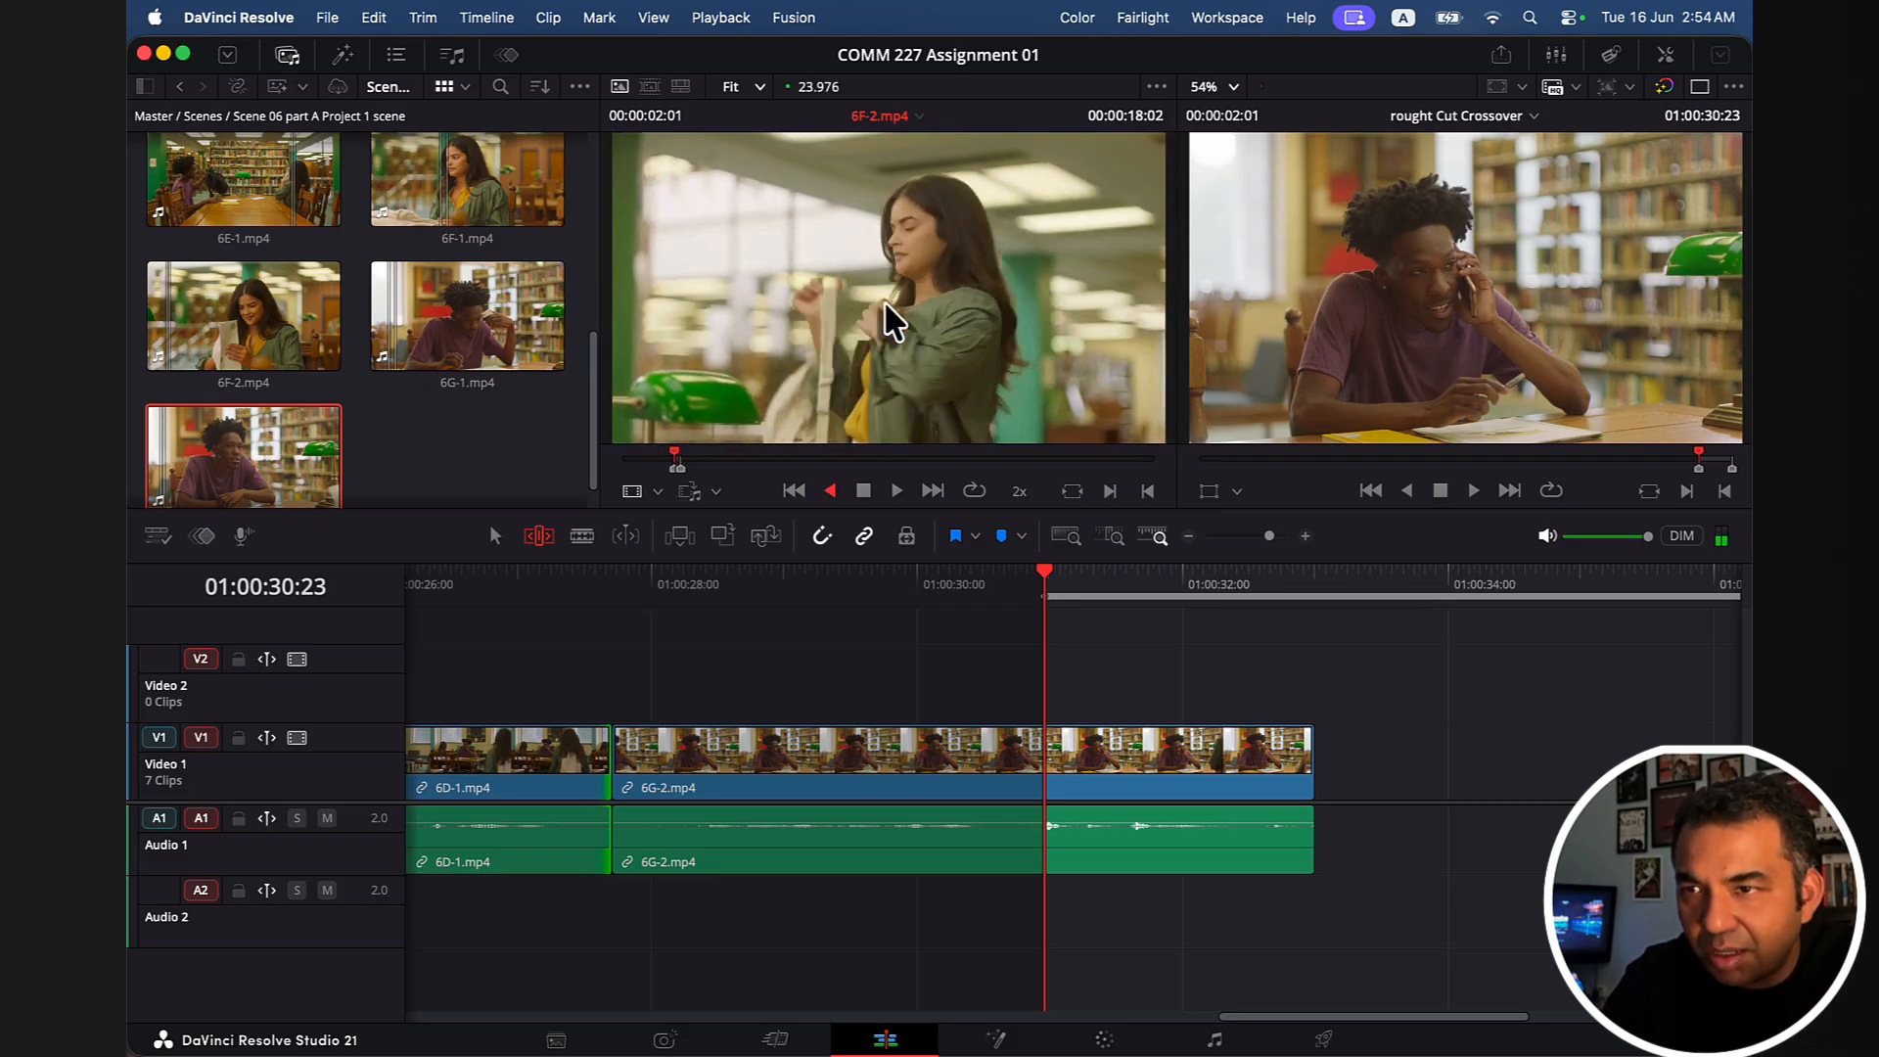
key(k)
key(j)
key(k)
key(l)
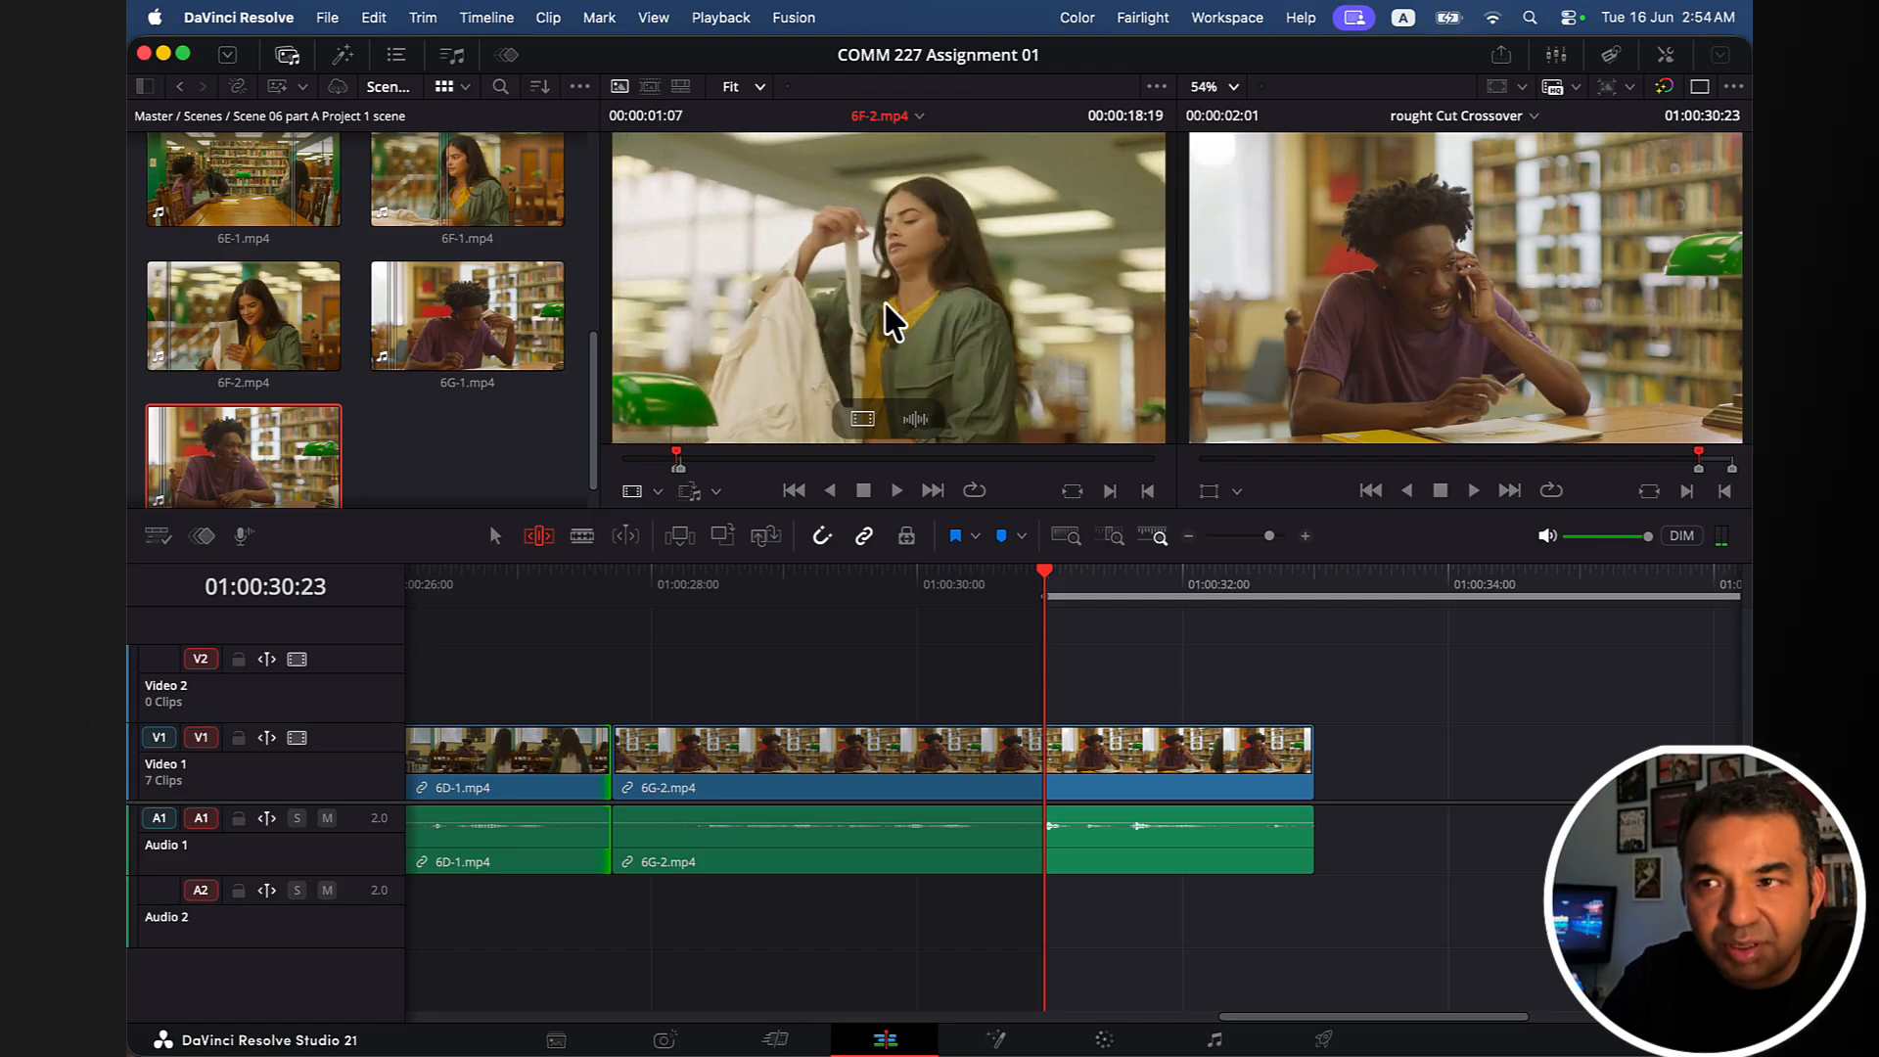
Play on through 6F-2.mp4 and mark its source out point at 00:00:20:22, with the woman seated behind the bag.
key(l)
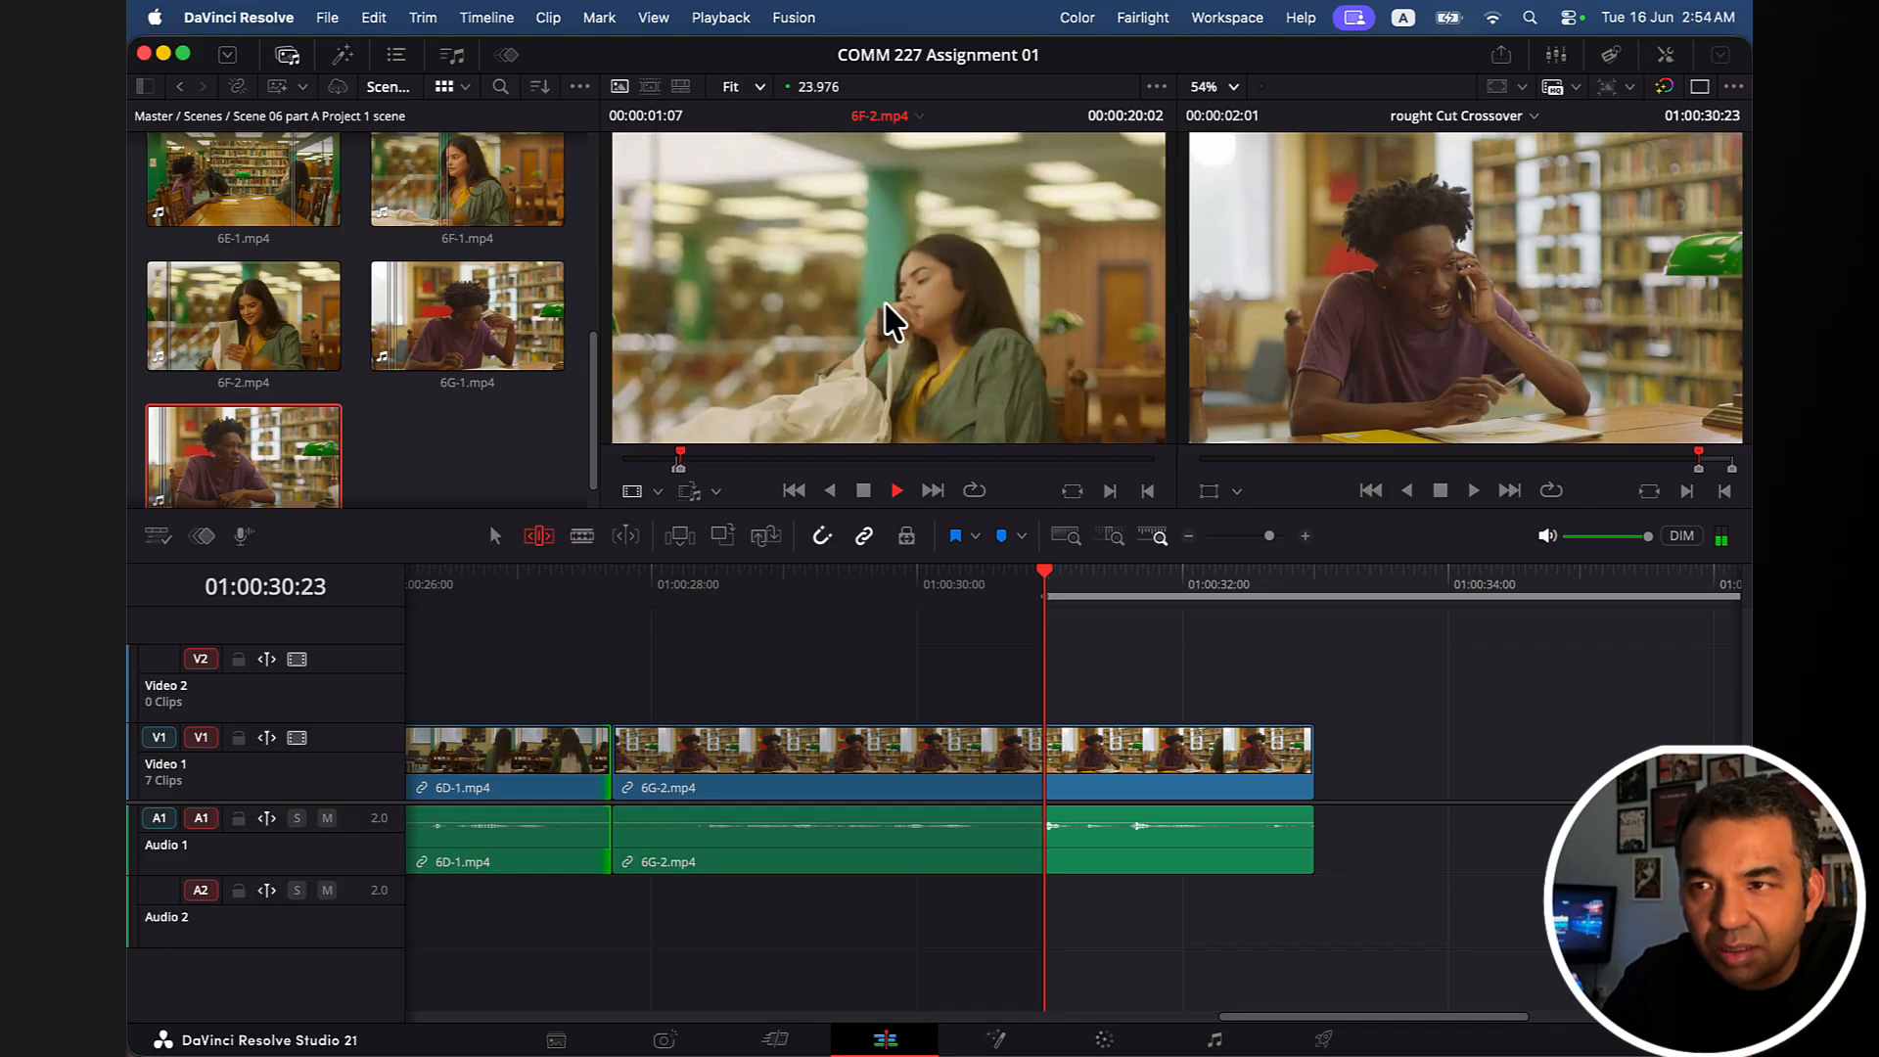
key(k)
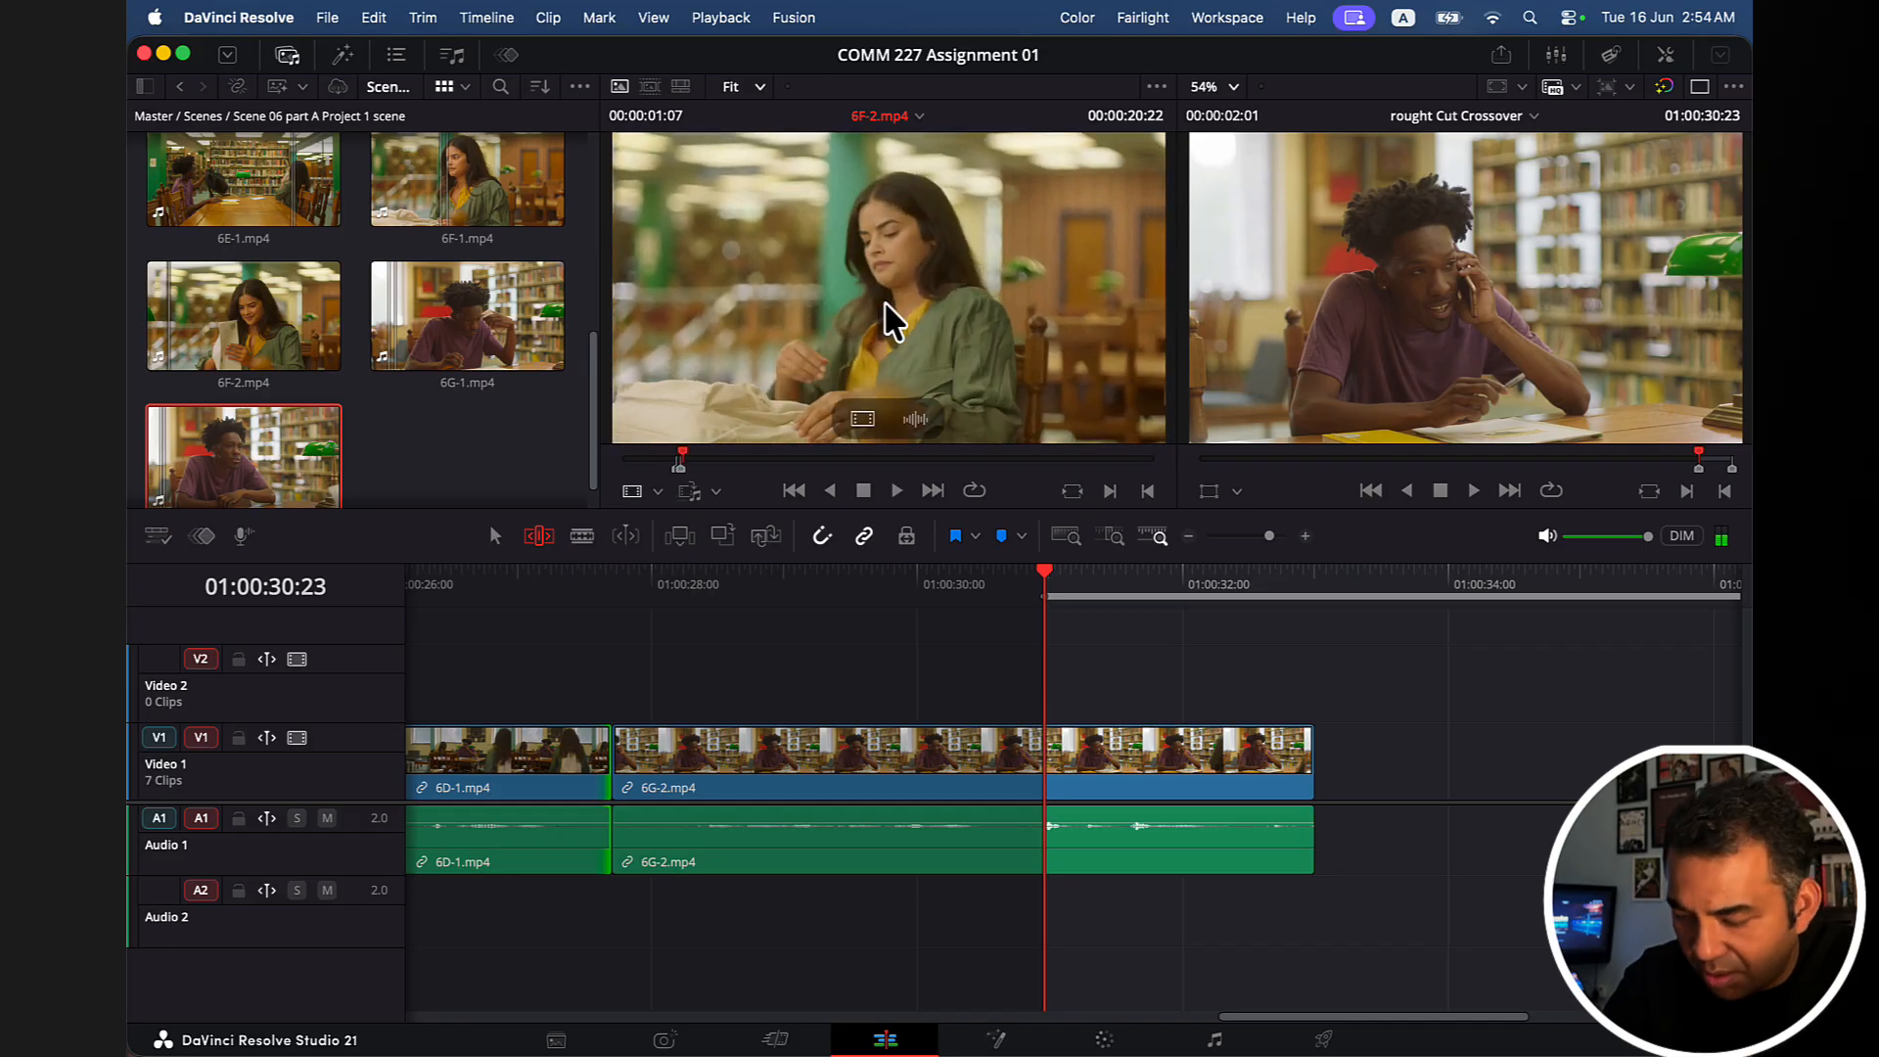
key(o)
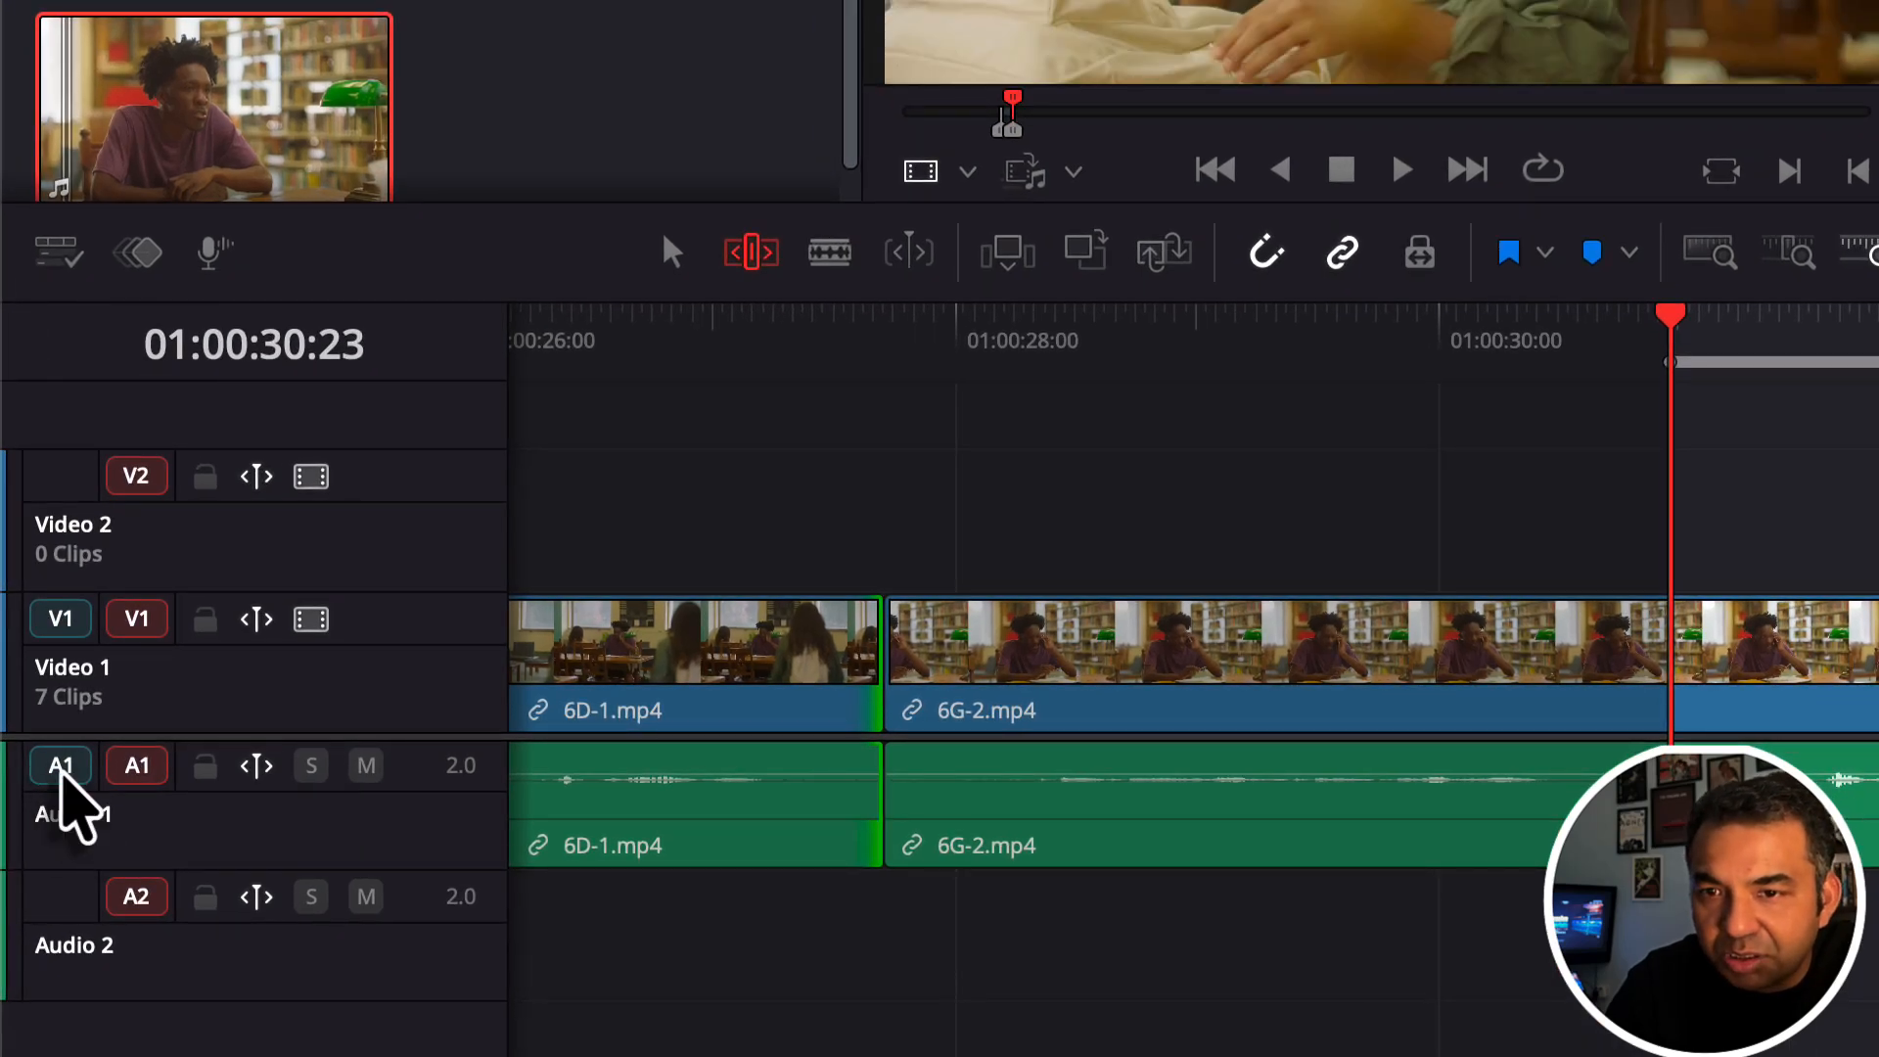
Overwrite the marked 6F-2.mp4 section as video only onto Video 2 at 01:00:30:23, above 6G-2.mp4.
click(61, 768)
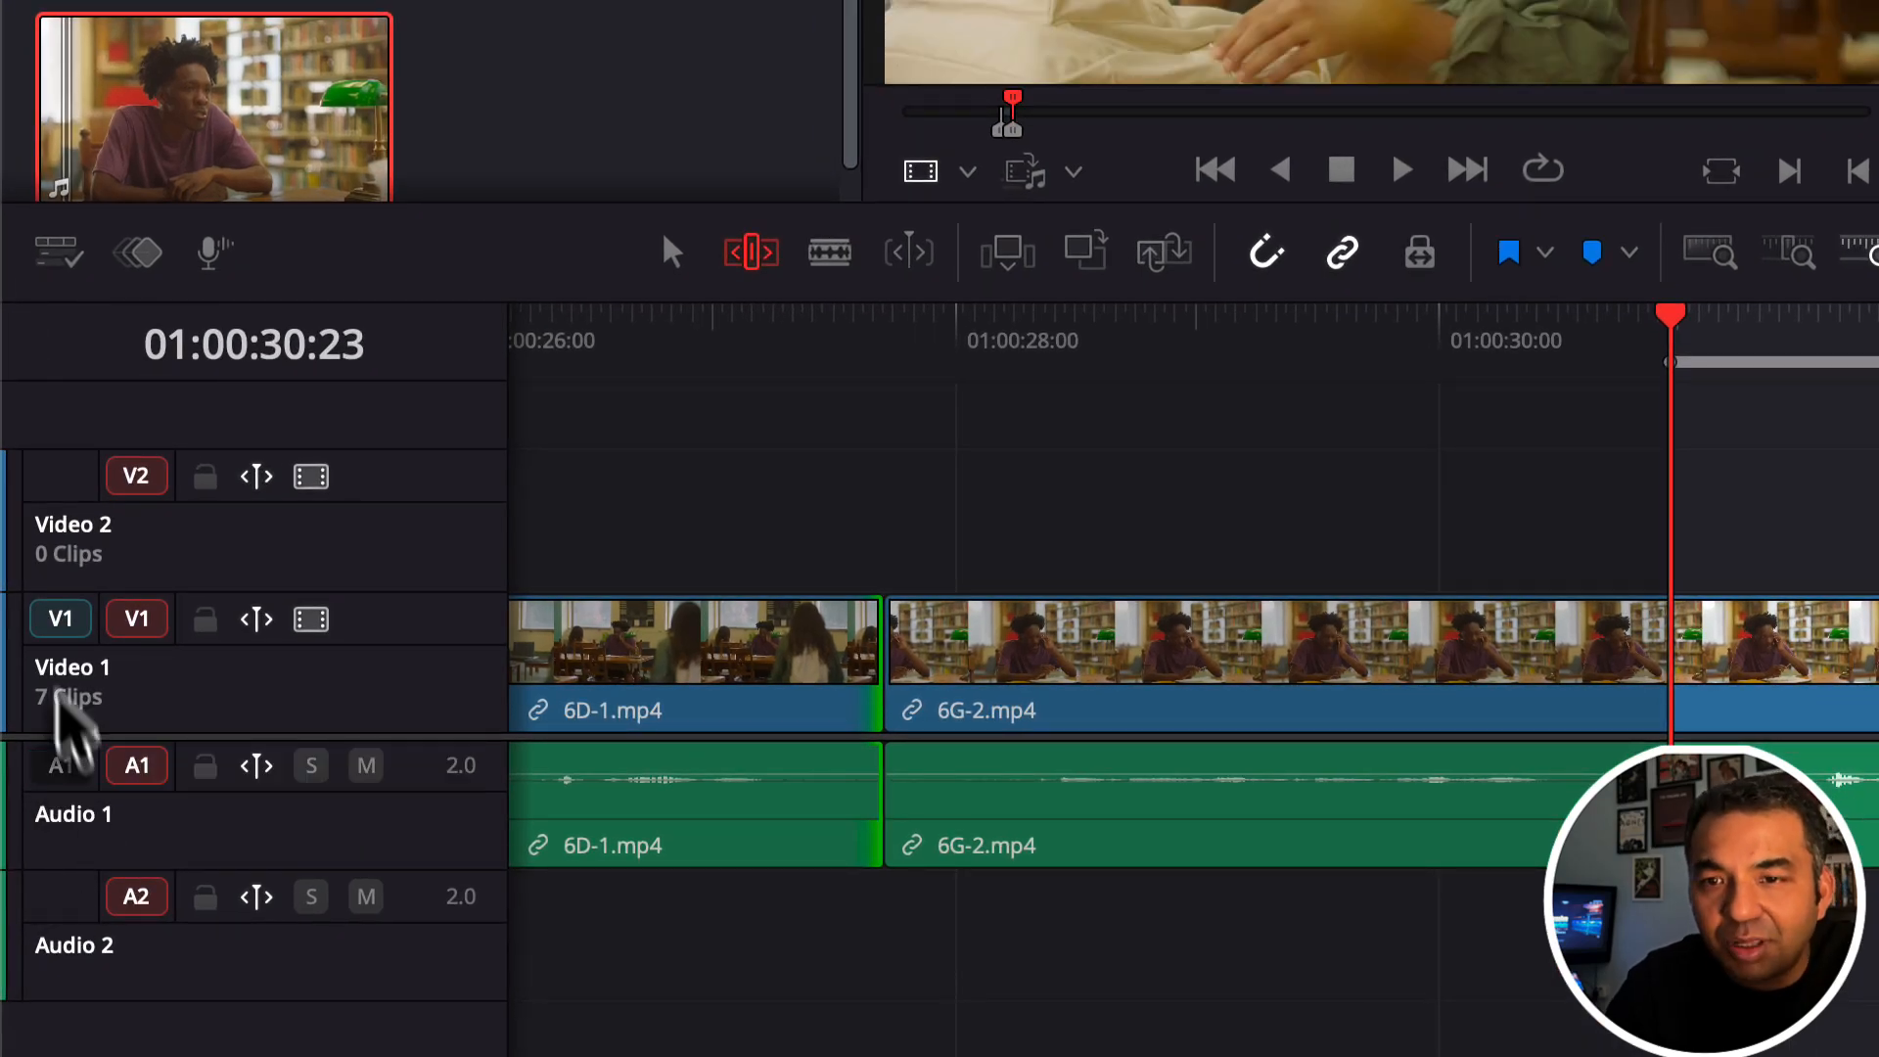
drag(51, 615, 61, 480)
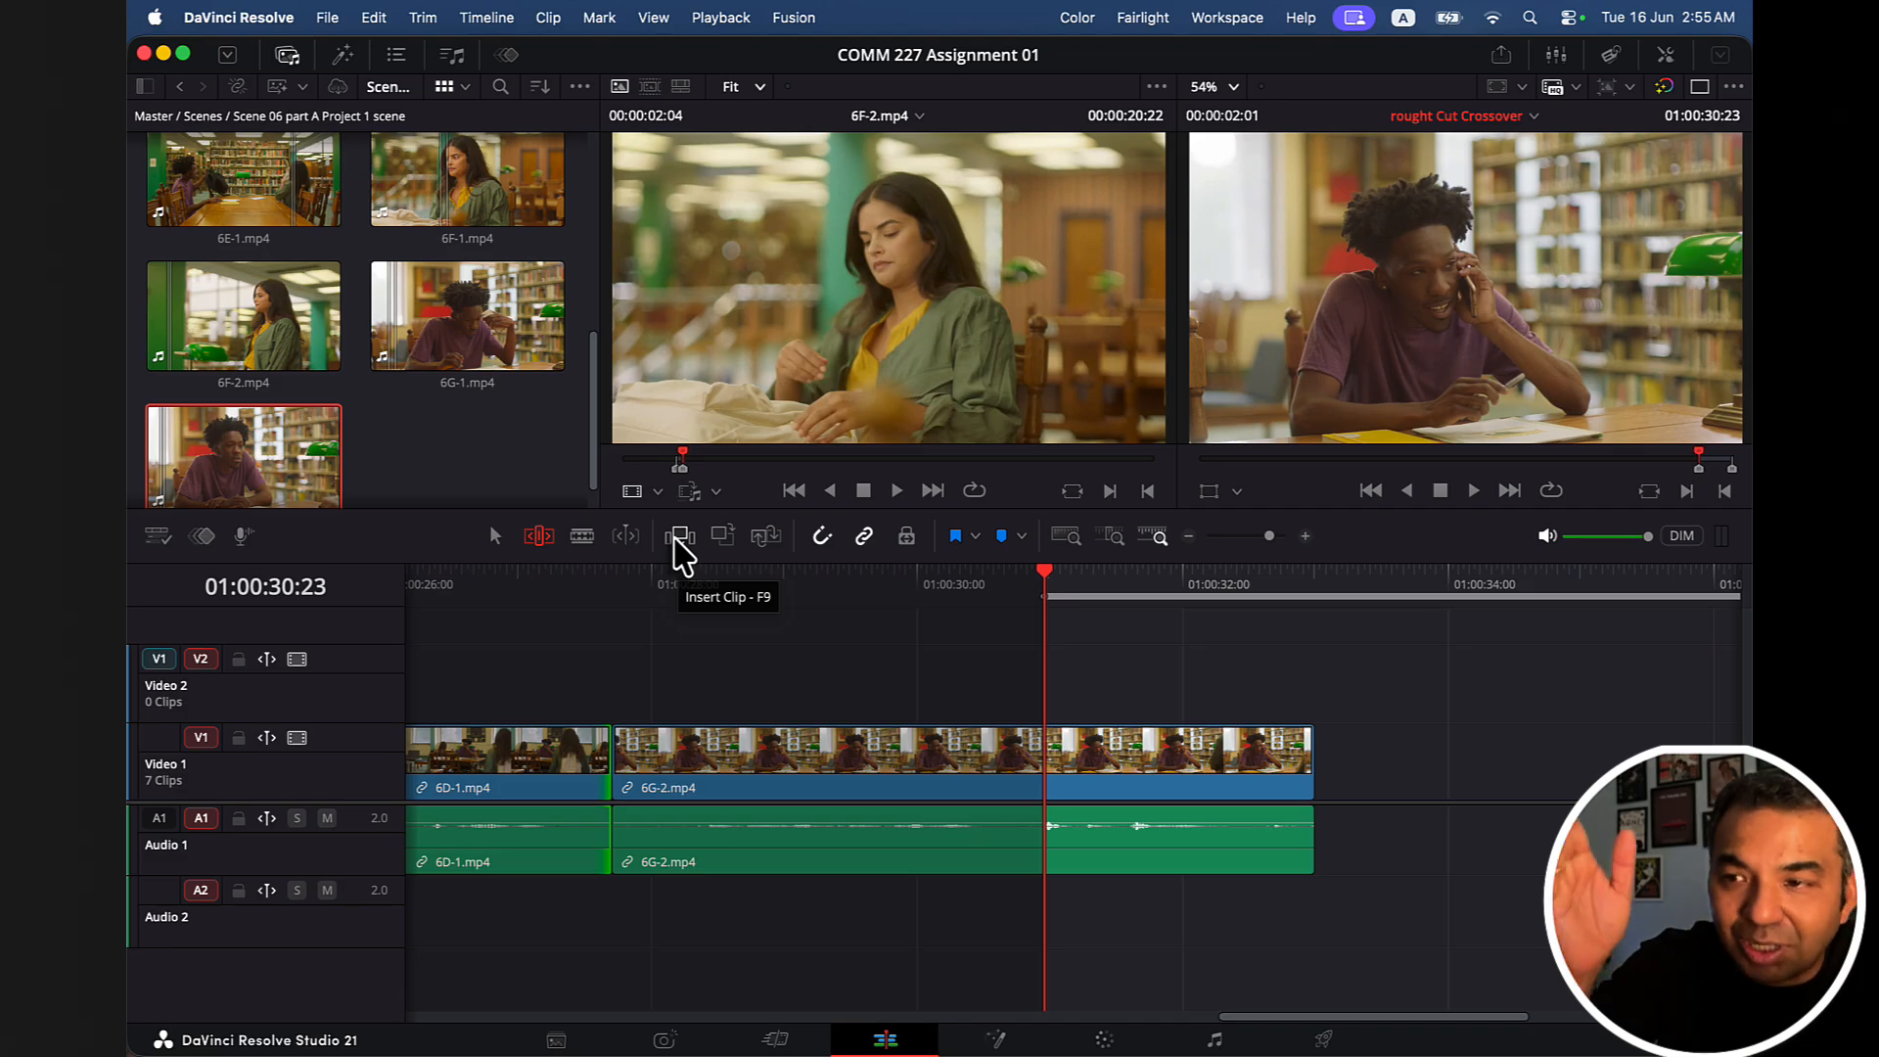
click(679, 537)
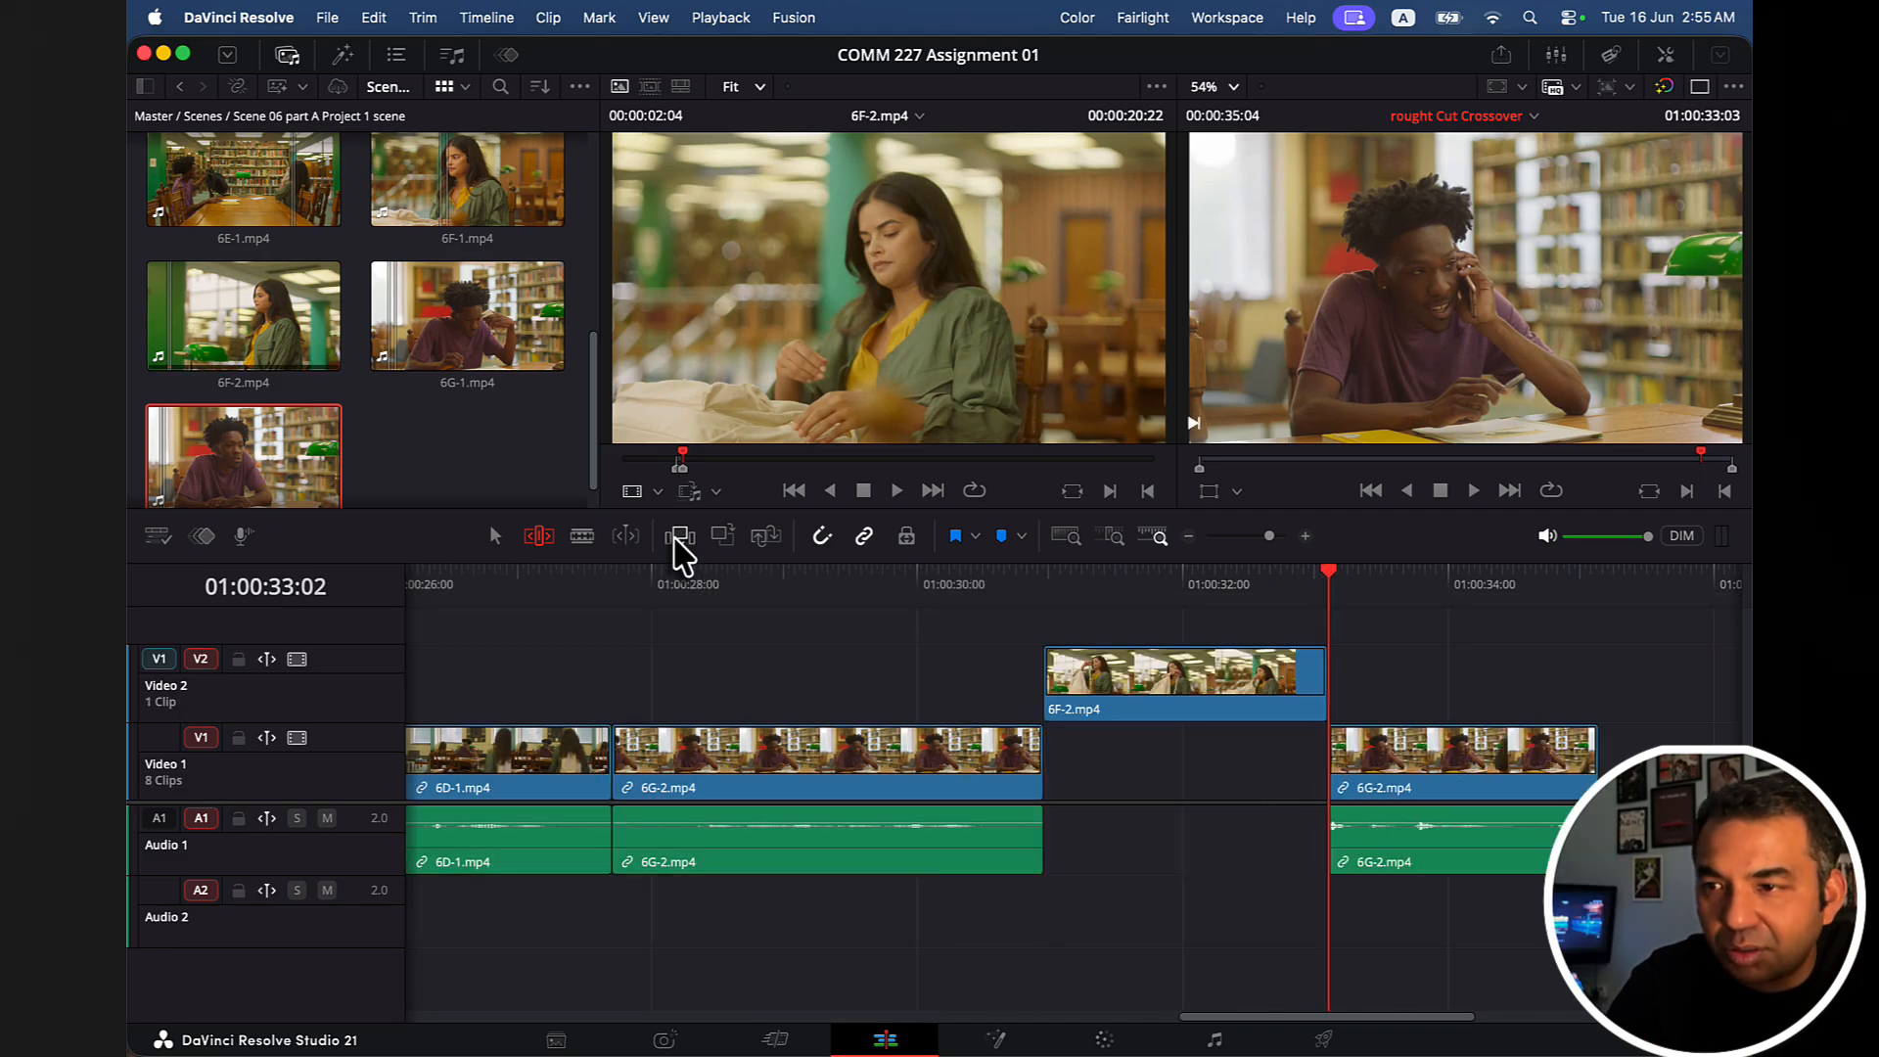
key(super+z)
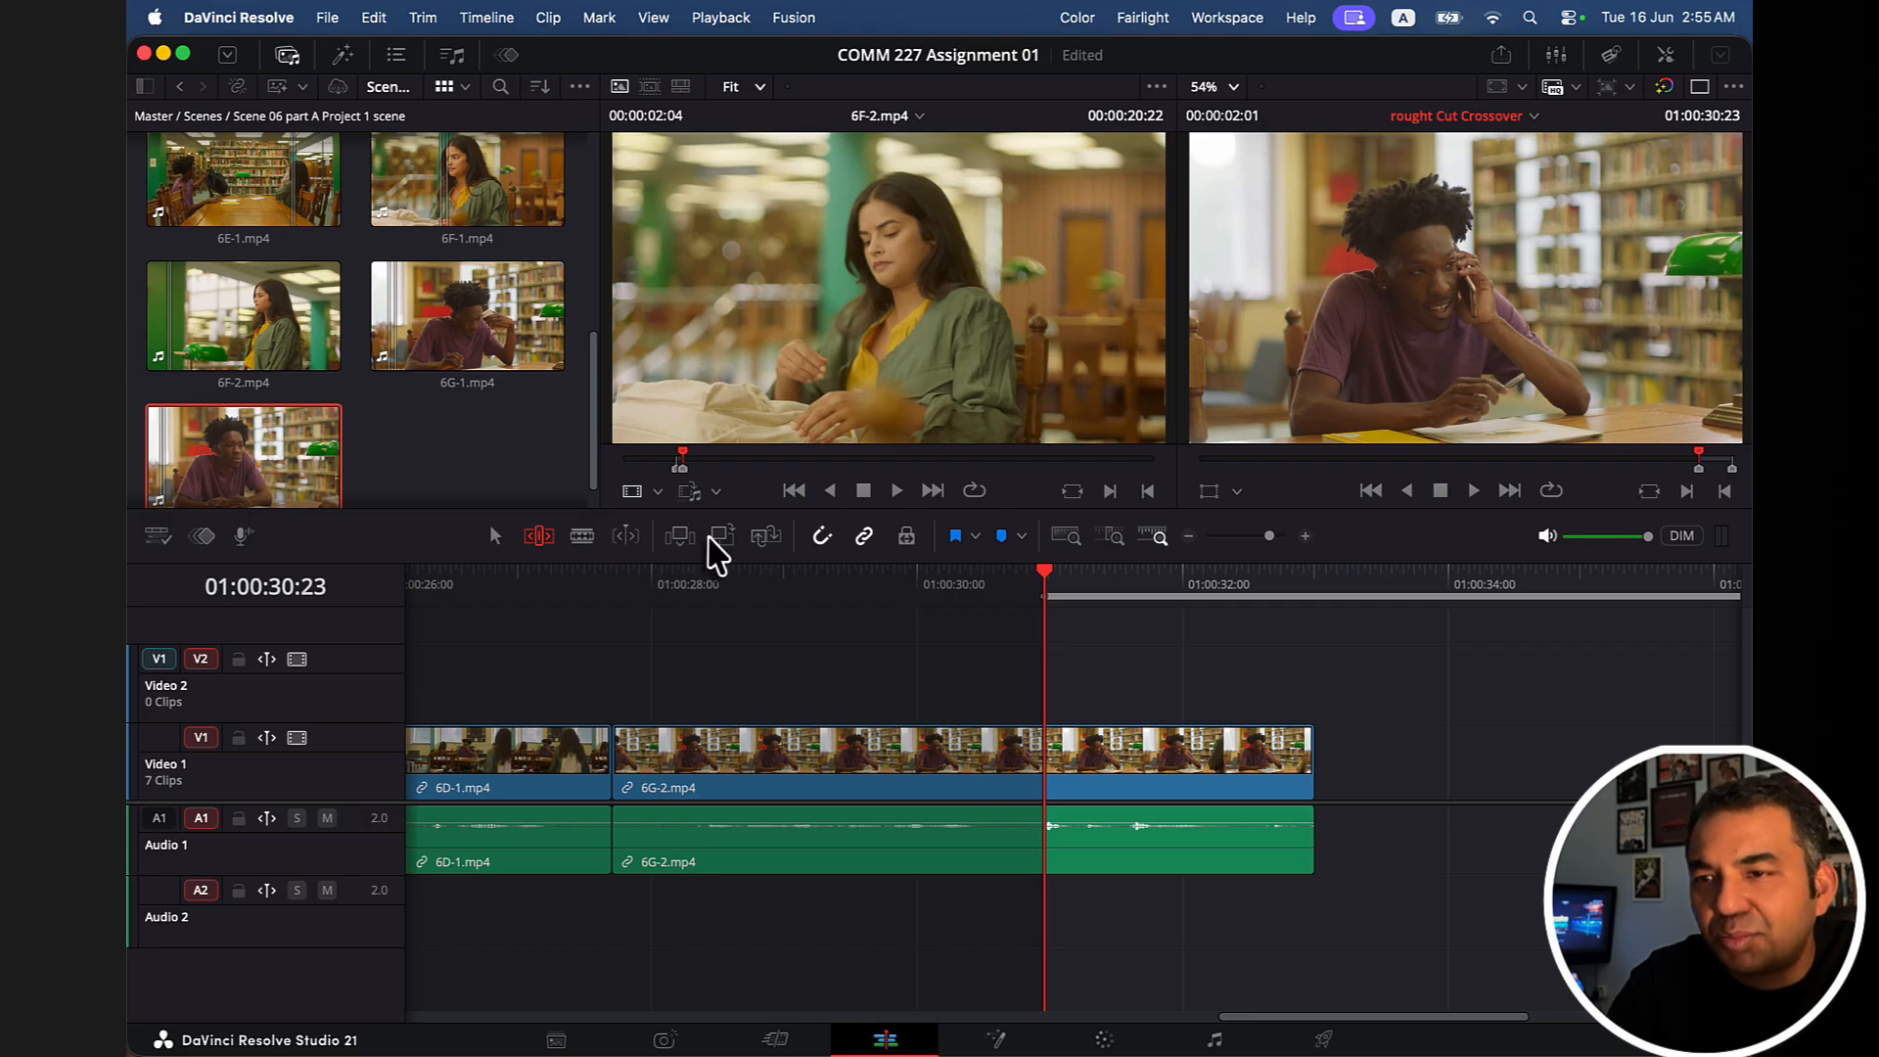
click(721, 536)
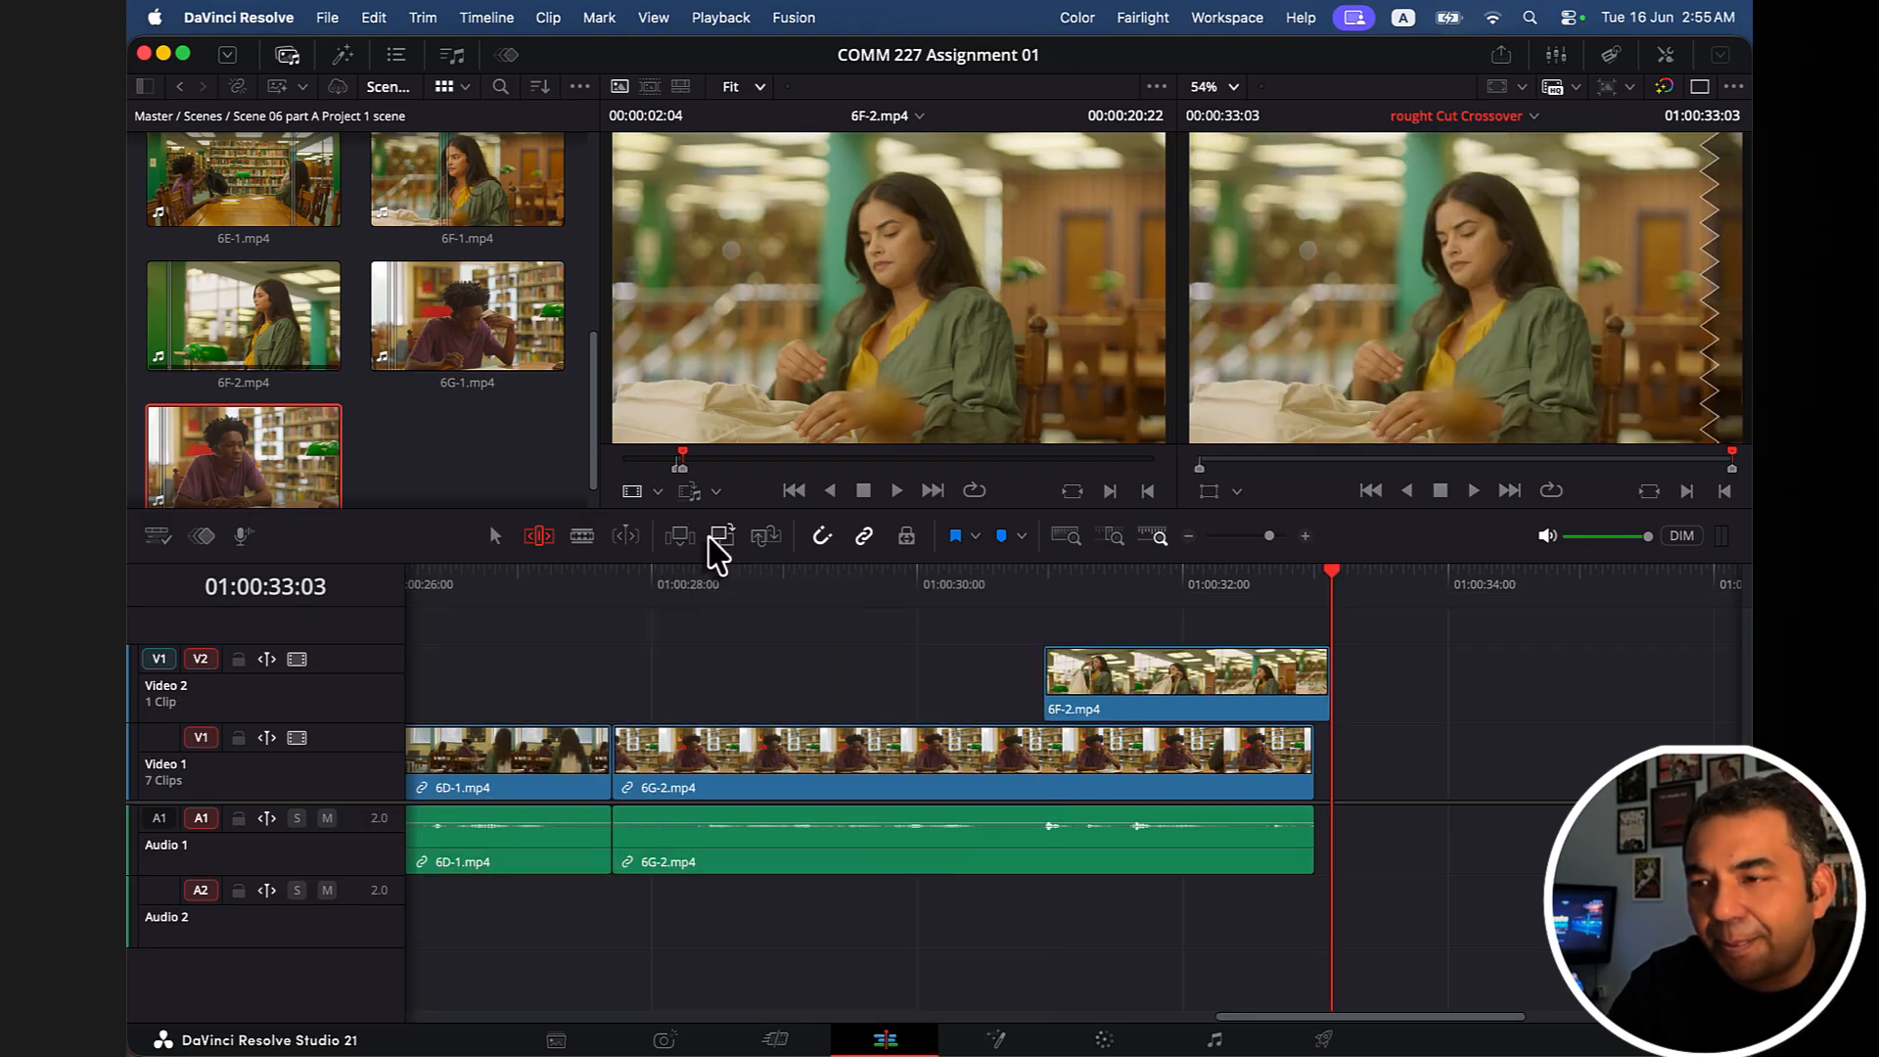
Move the 6F-2.mp4 cutaway on Video 2 about six frames later, so it starts just after the man's line begins.
click(1012, 604)
click(893, 596)
key(space)
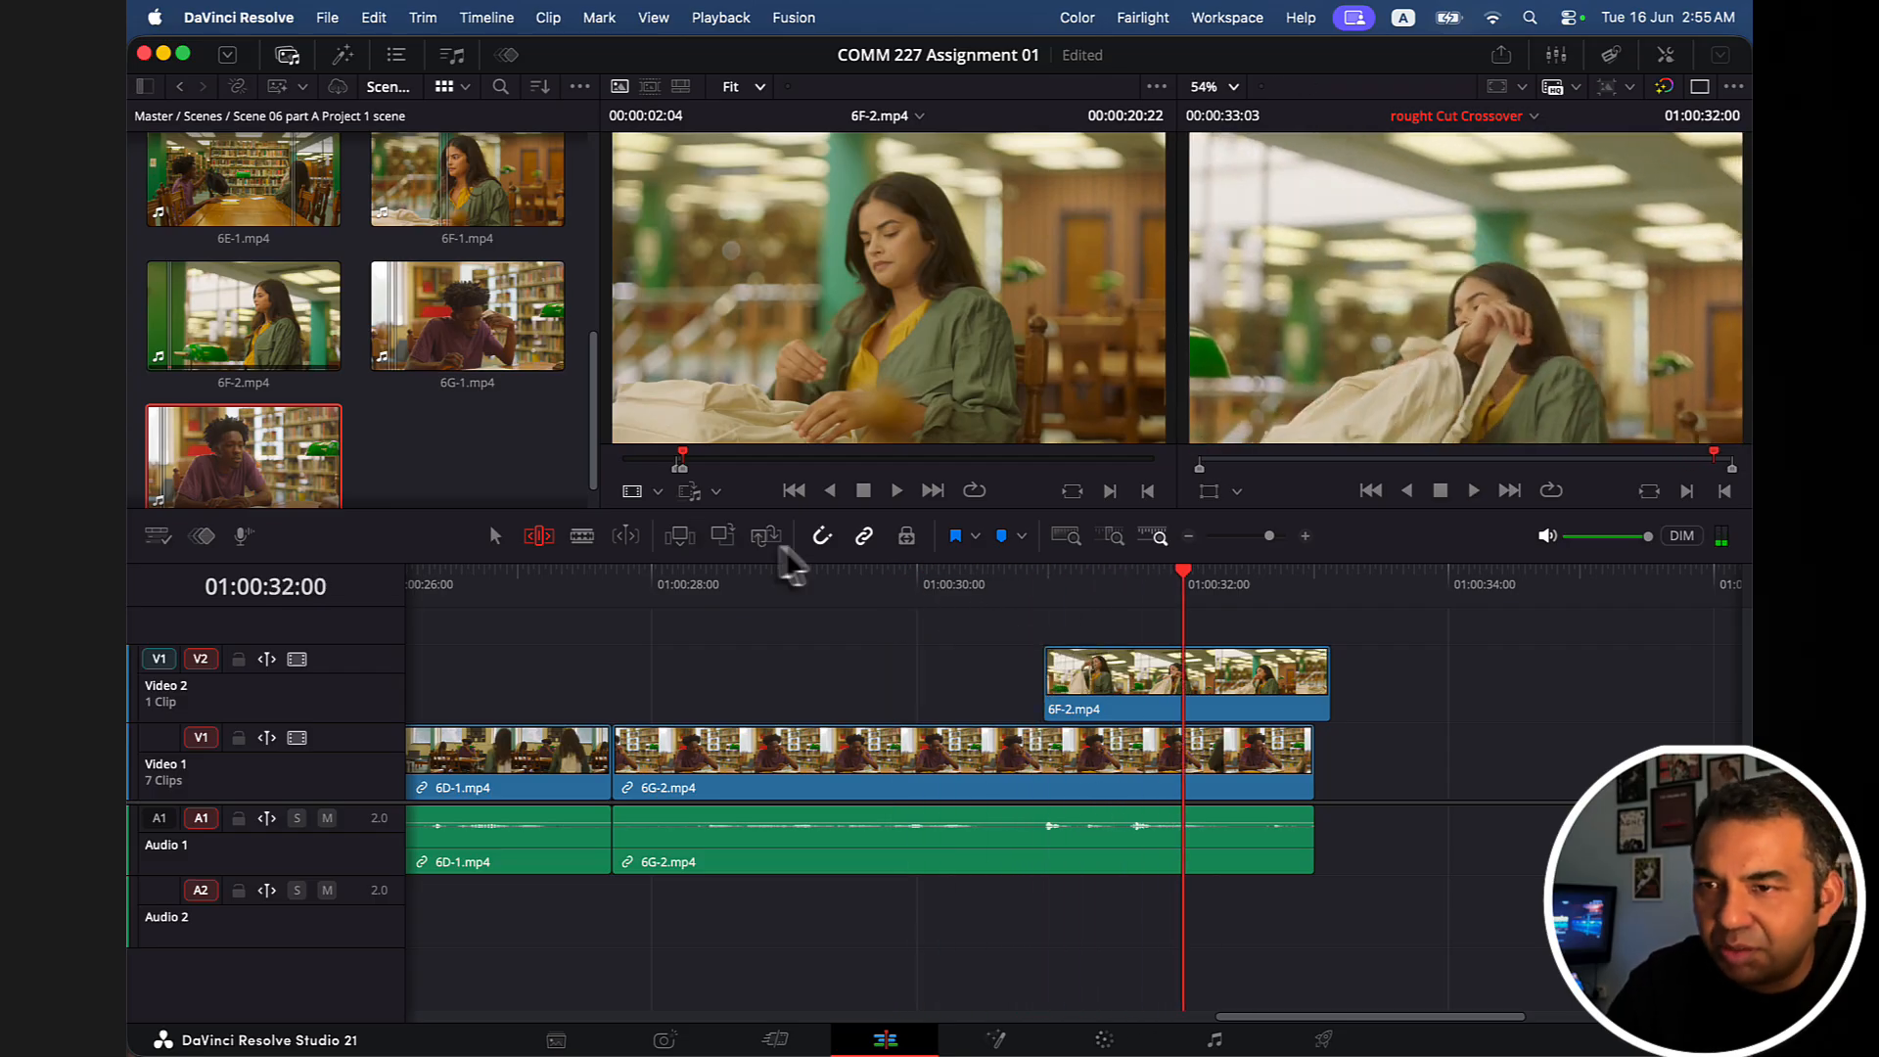
click(494, 537)
click(1077, 689)
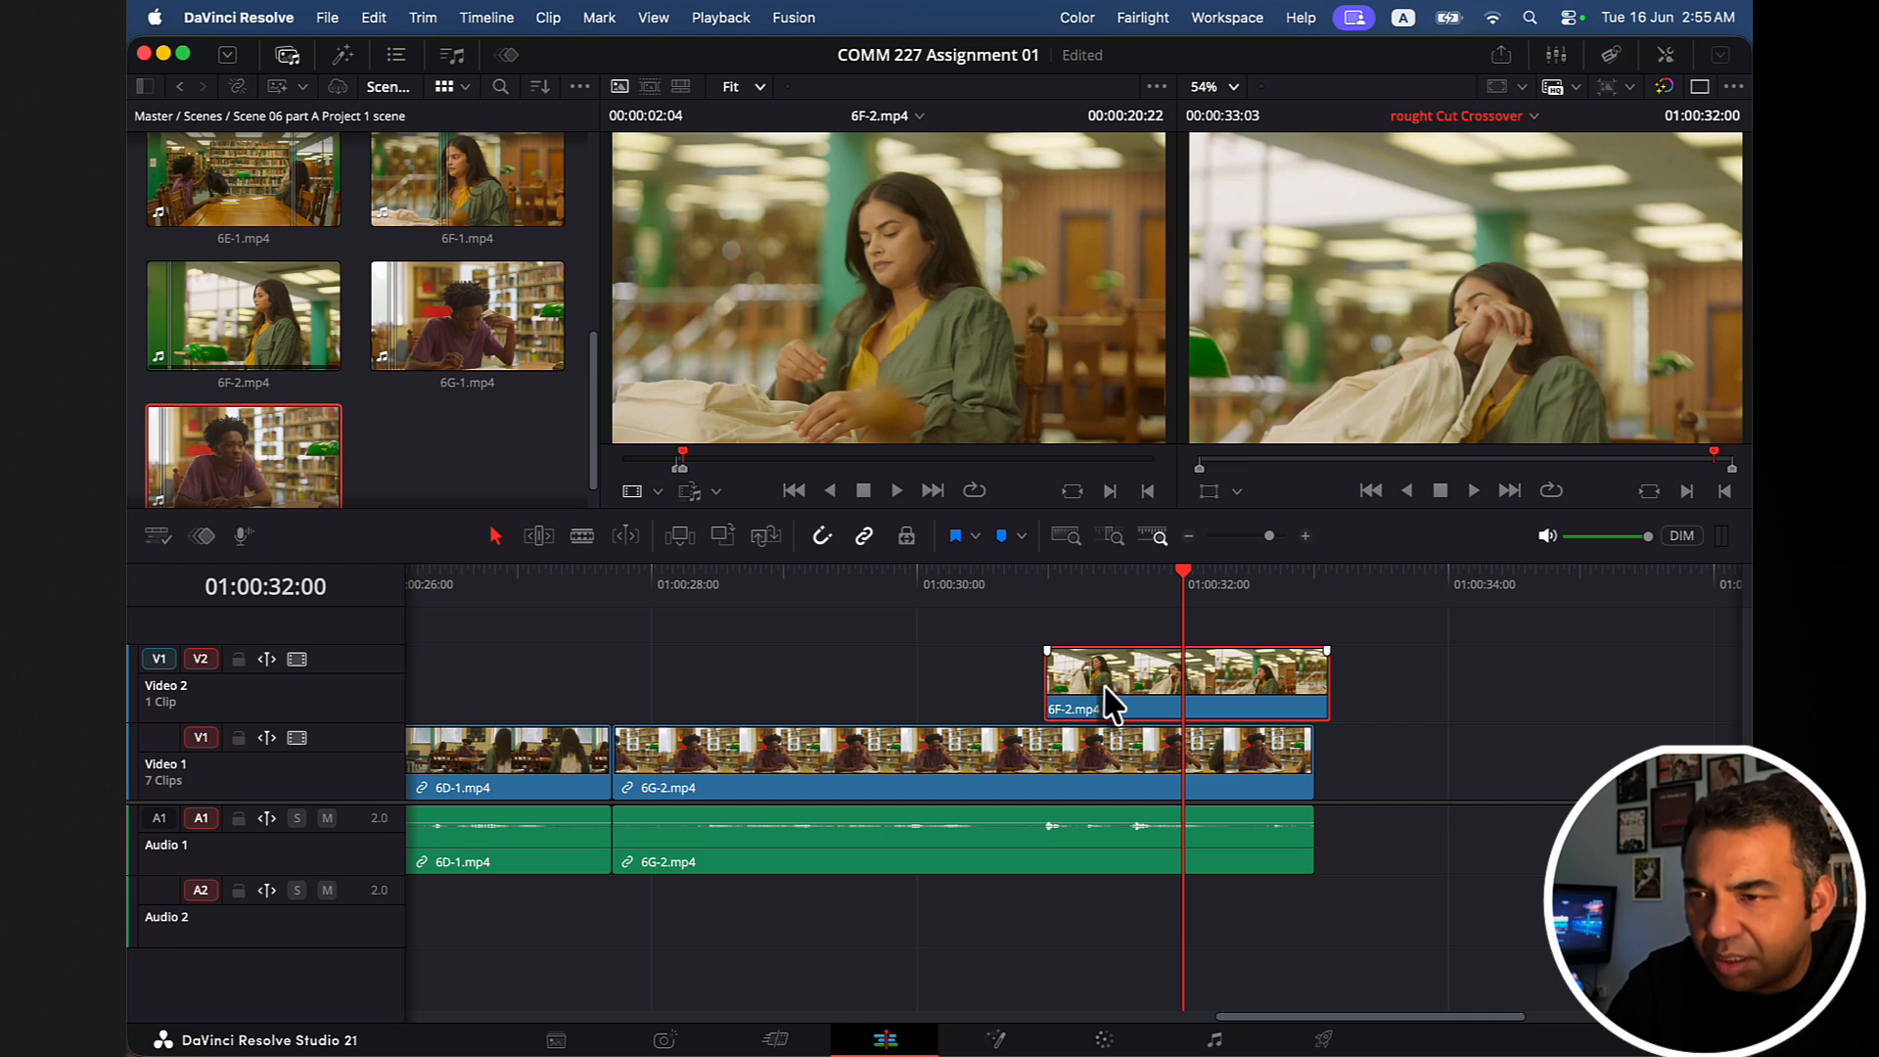
drag(1111, 703, 1123, 703)
drag(969, 585, 1055, 588)
drag(1103, 705, 1126, 705)
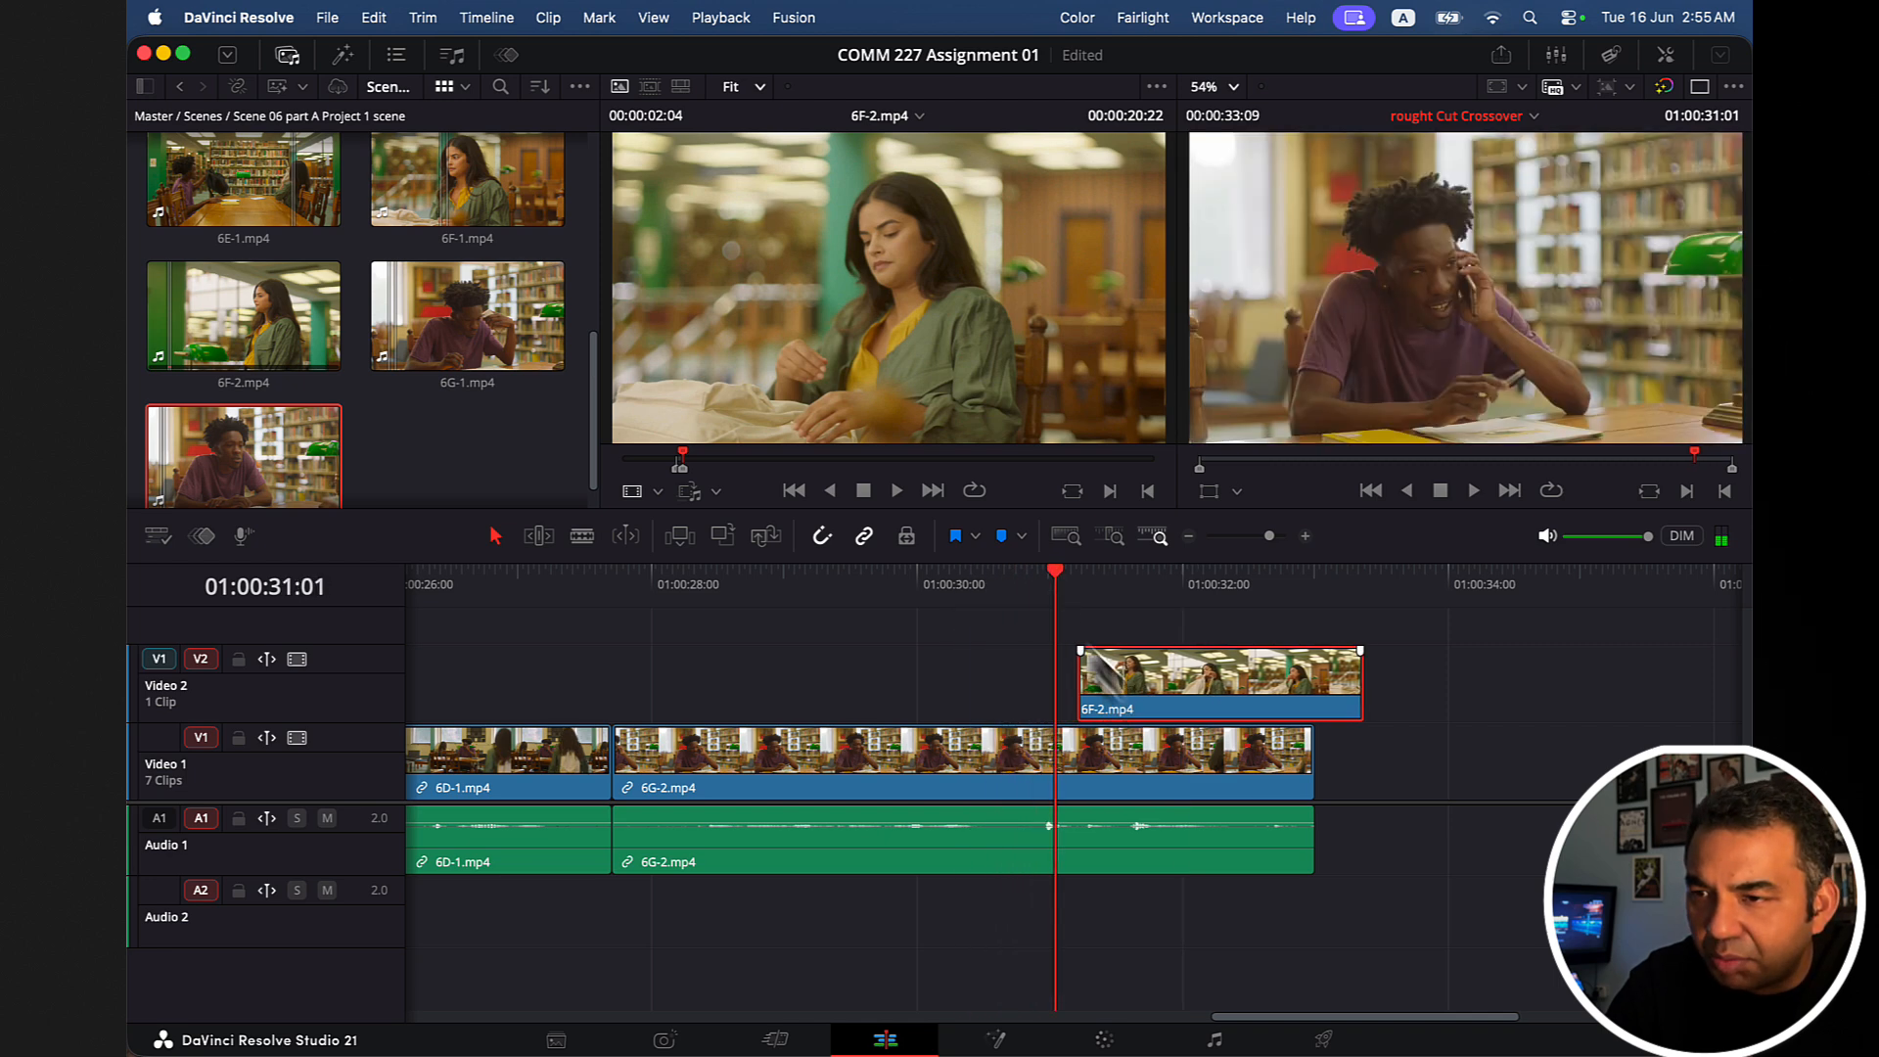
Play back the moved 6F-2.mp4 cutaway from shortly before it starts to check its timing against the dialogue.
drag(998, 585, 1078, 587)
click(994, 584)
key(space)
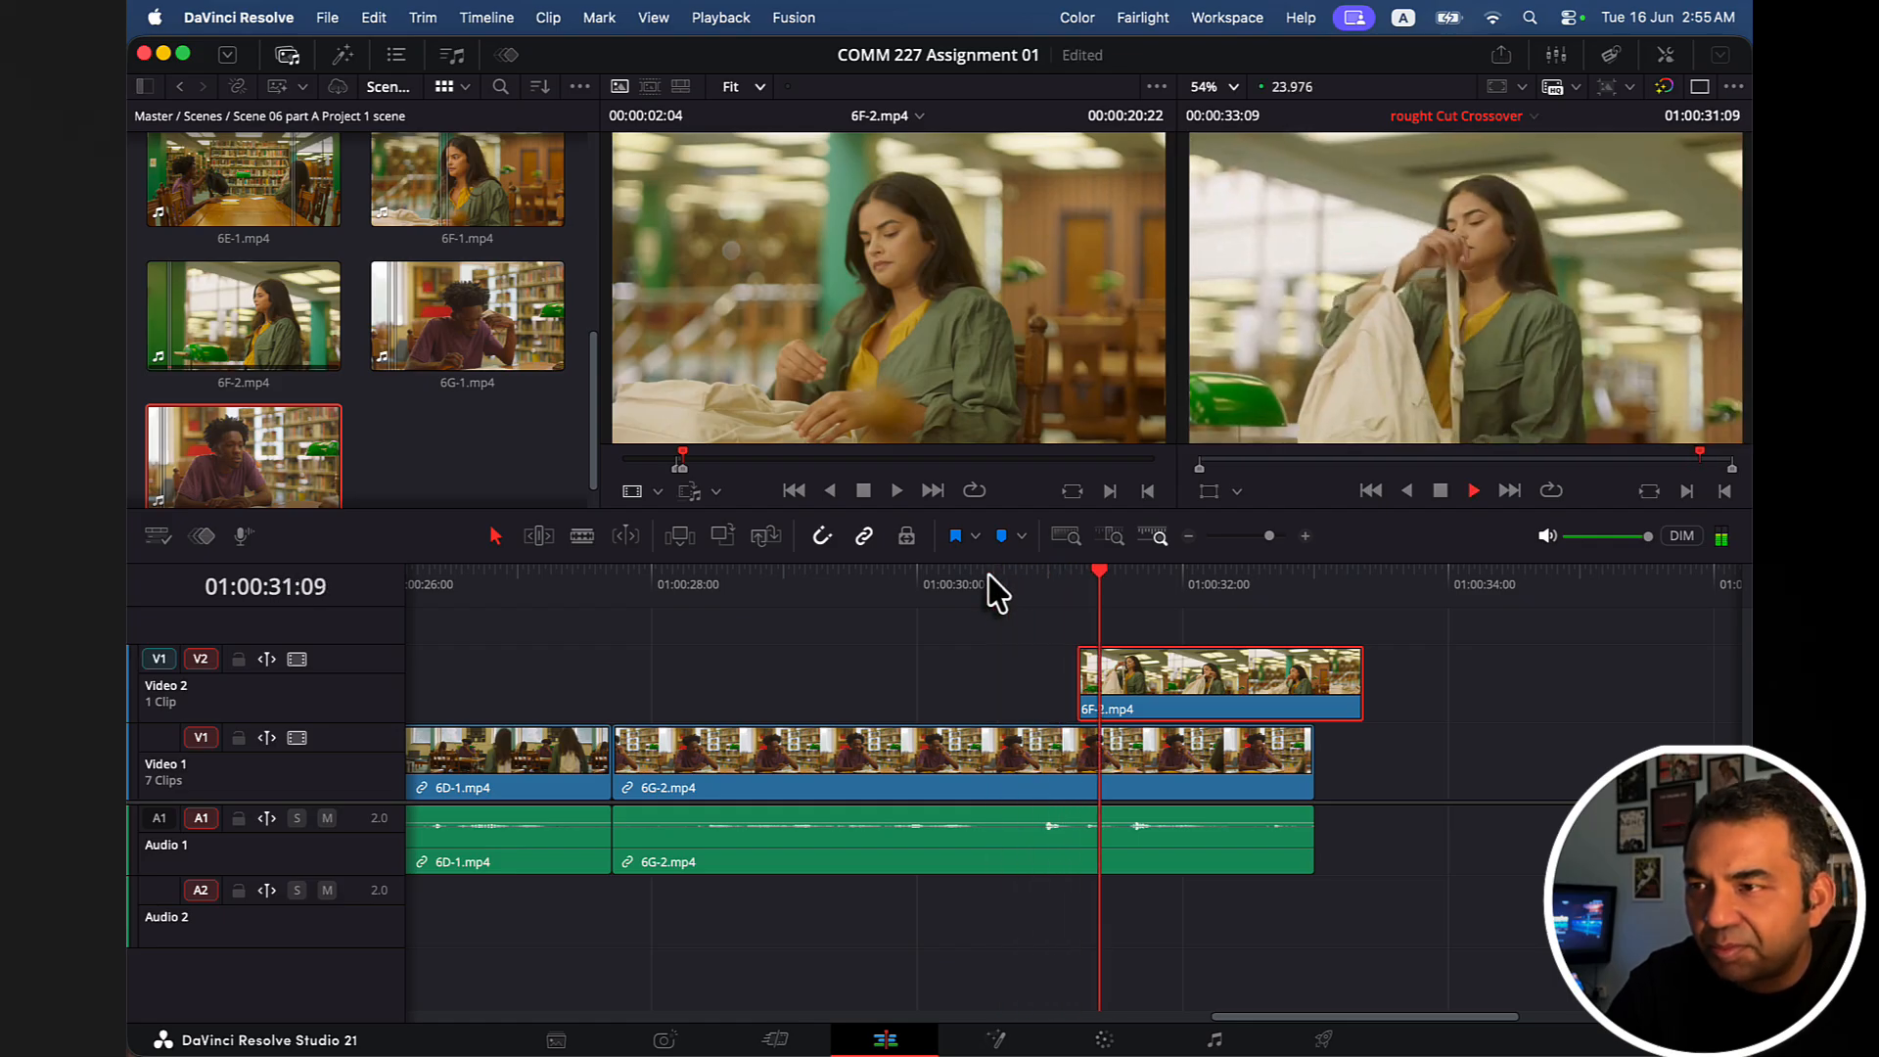
key(space)
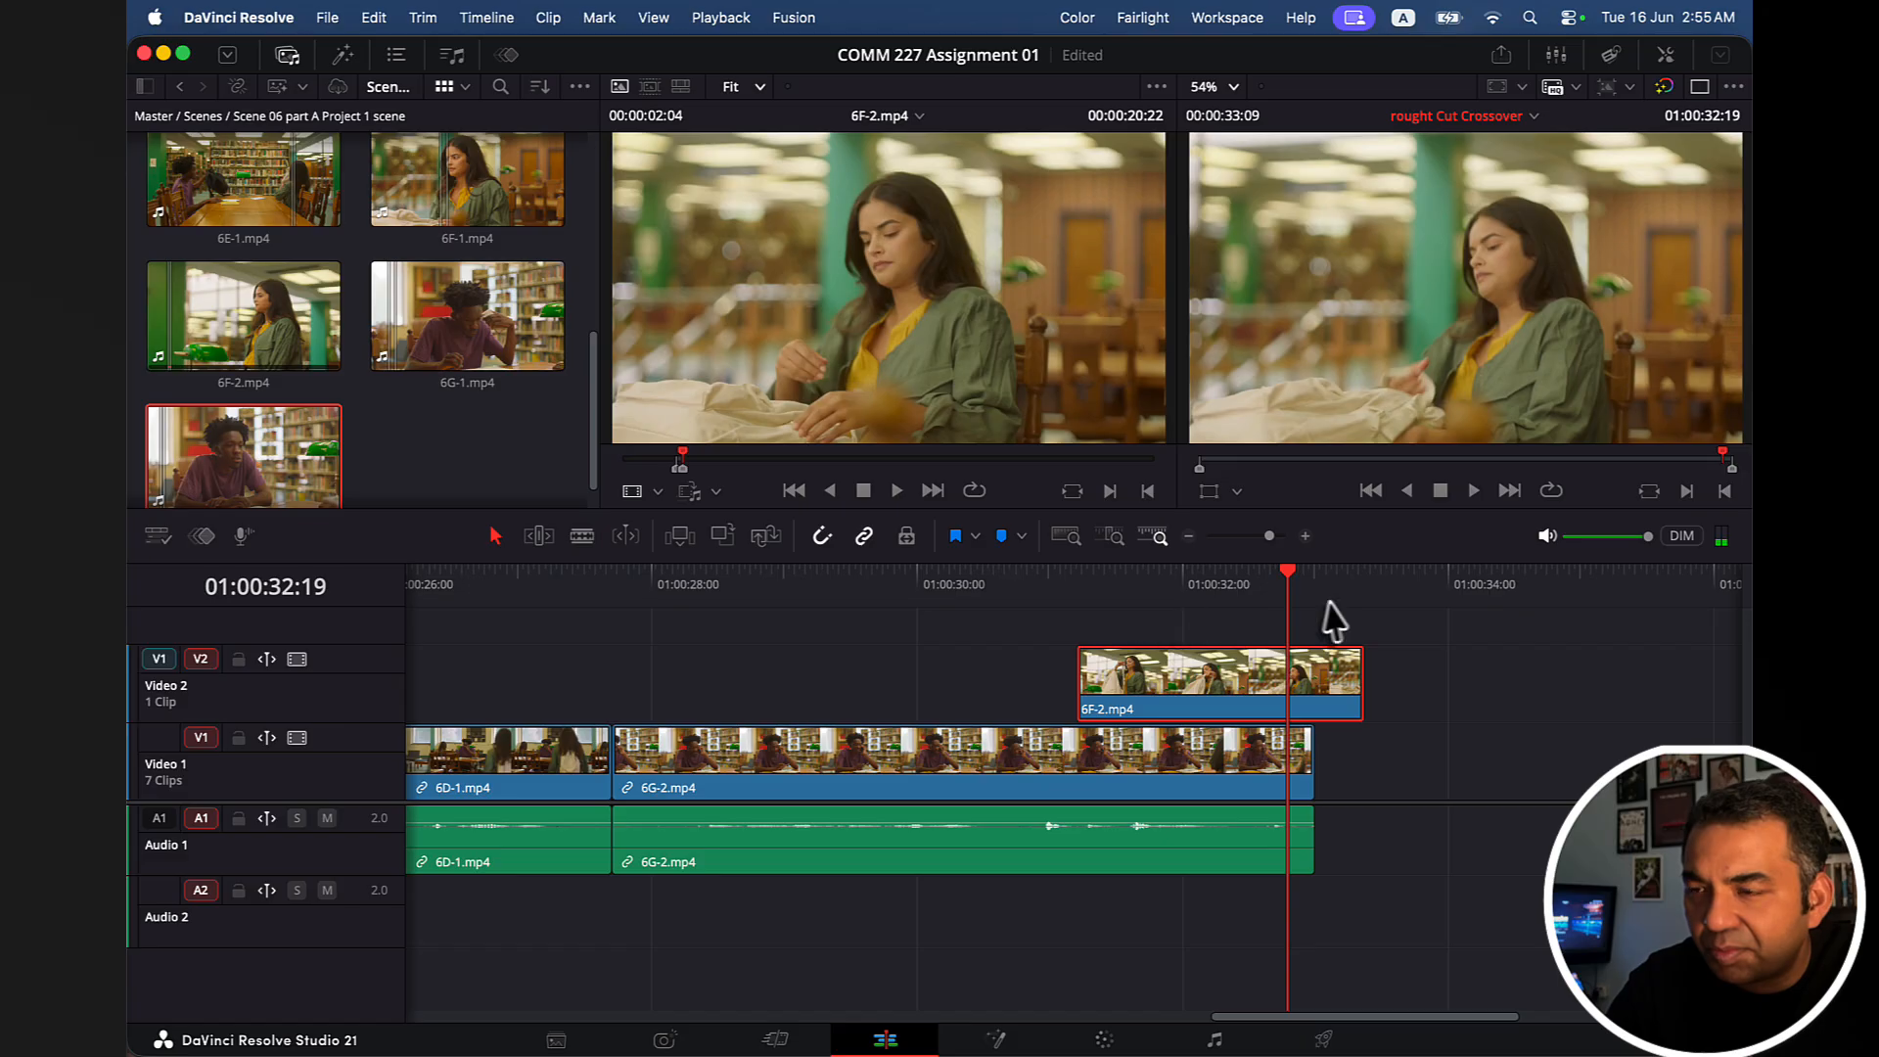
Extend the end of 6G-2.mp4 to 01:00:35:20, beyond the 6F-2.mp4 cutaway, and play the section through to the end.
drag(1291, 580, 1316, 580)
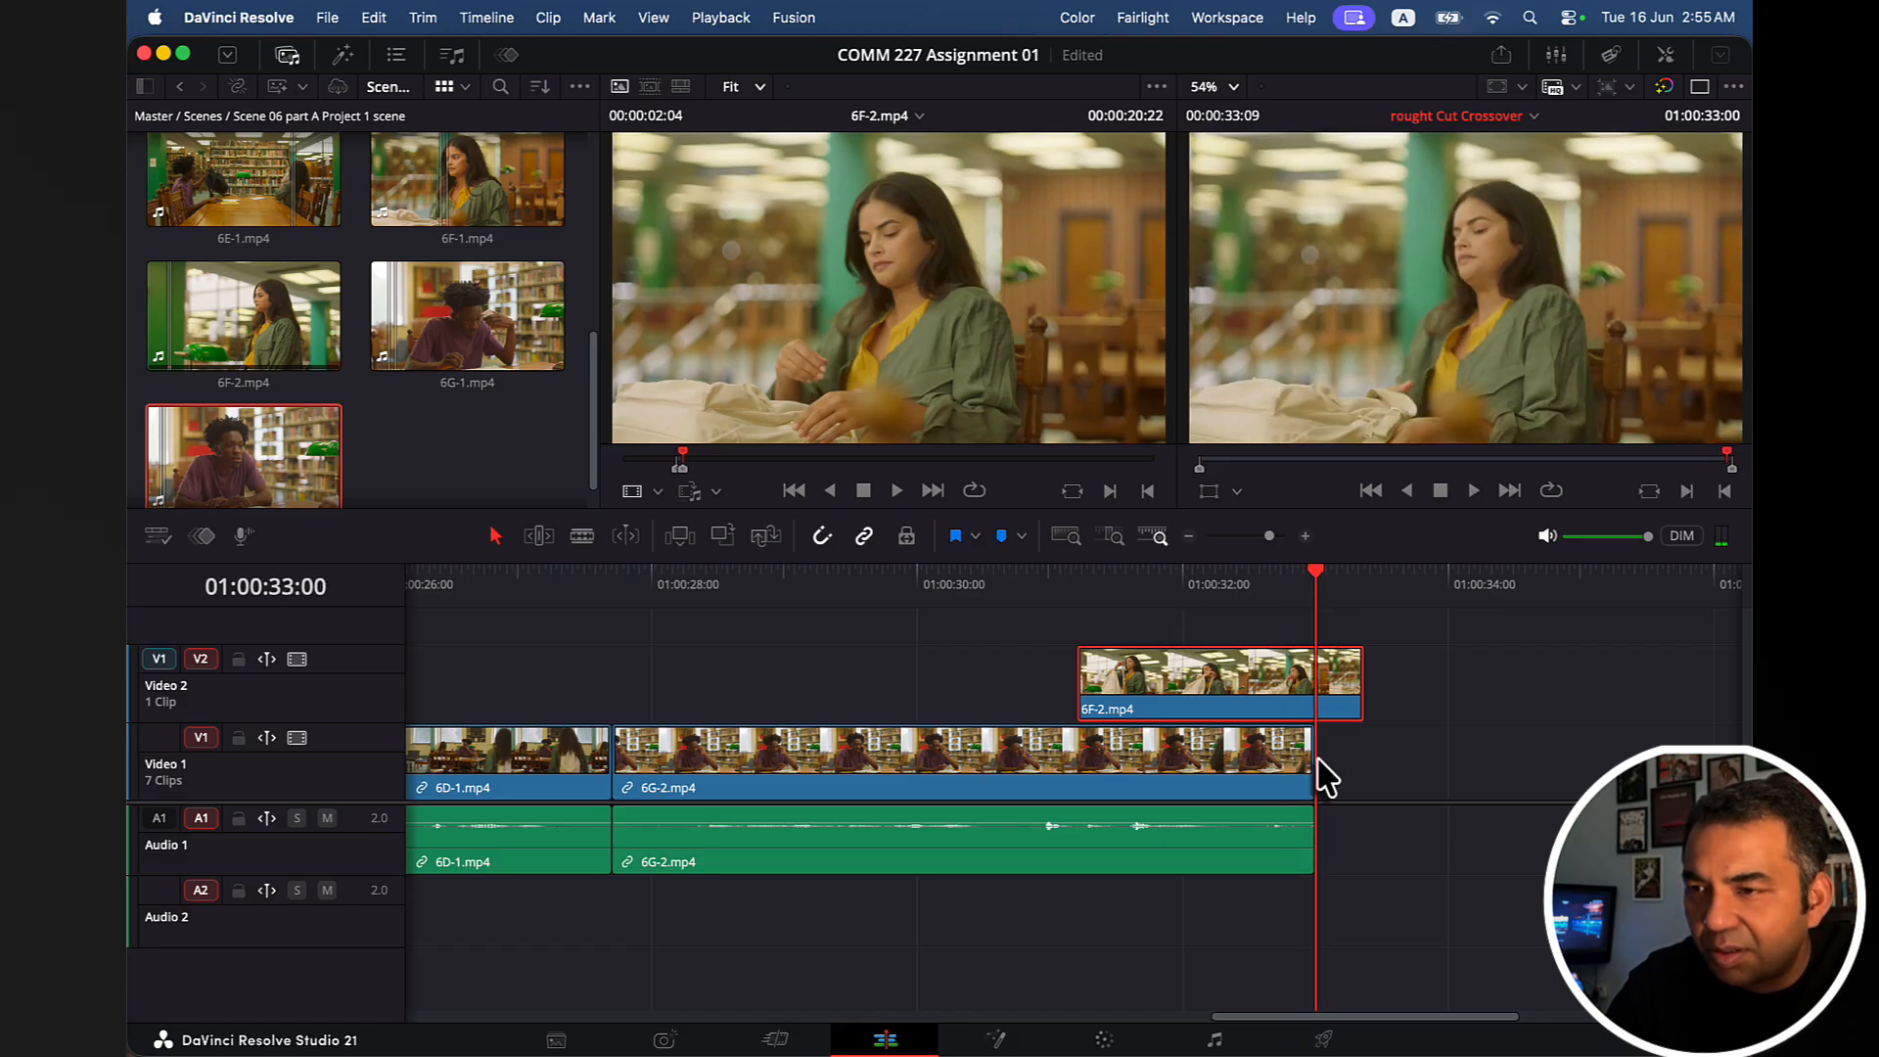
drag(1315, 759, 1692, 762)
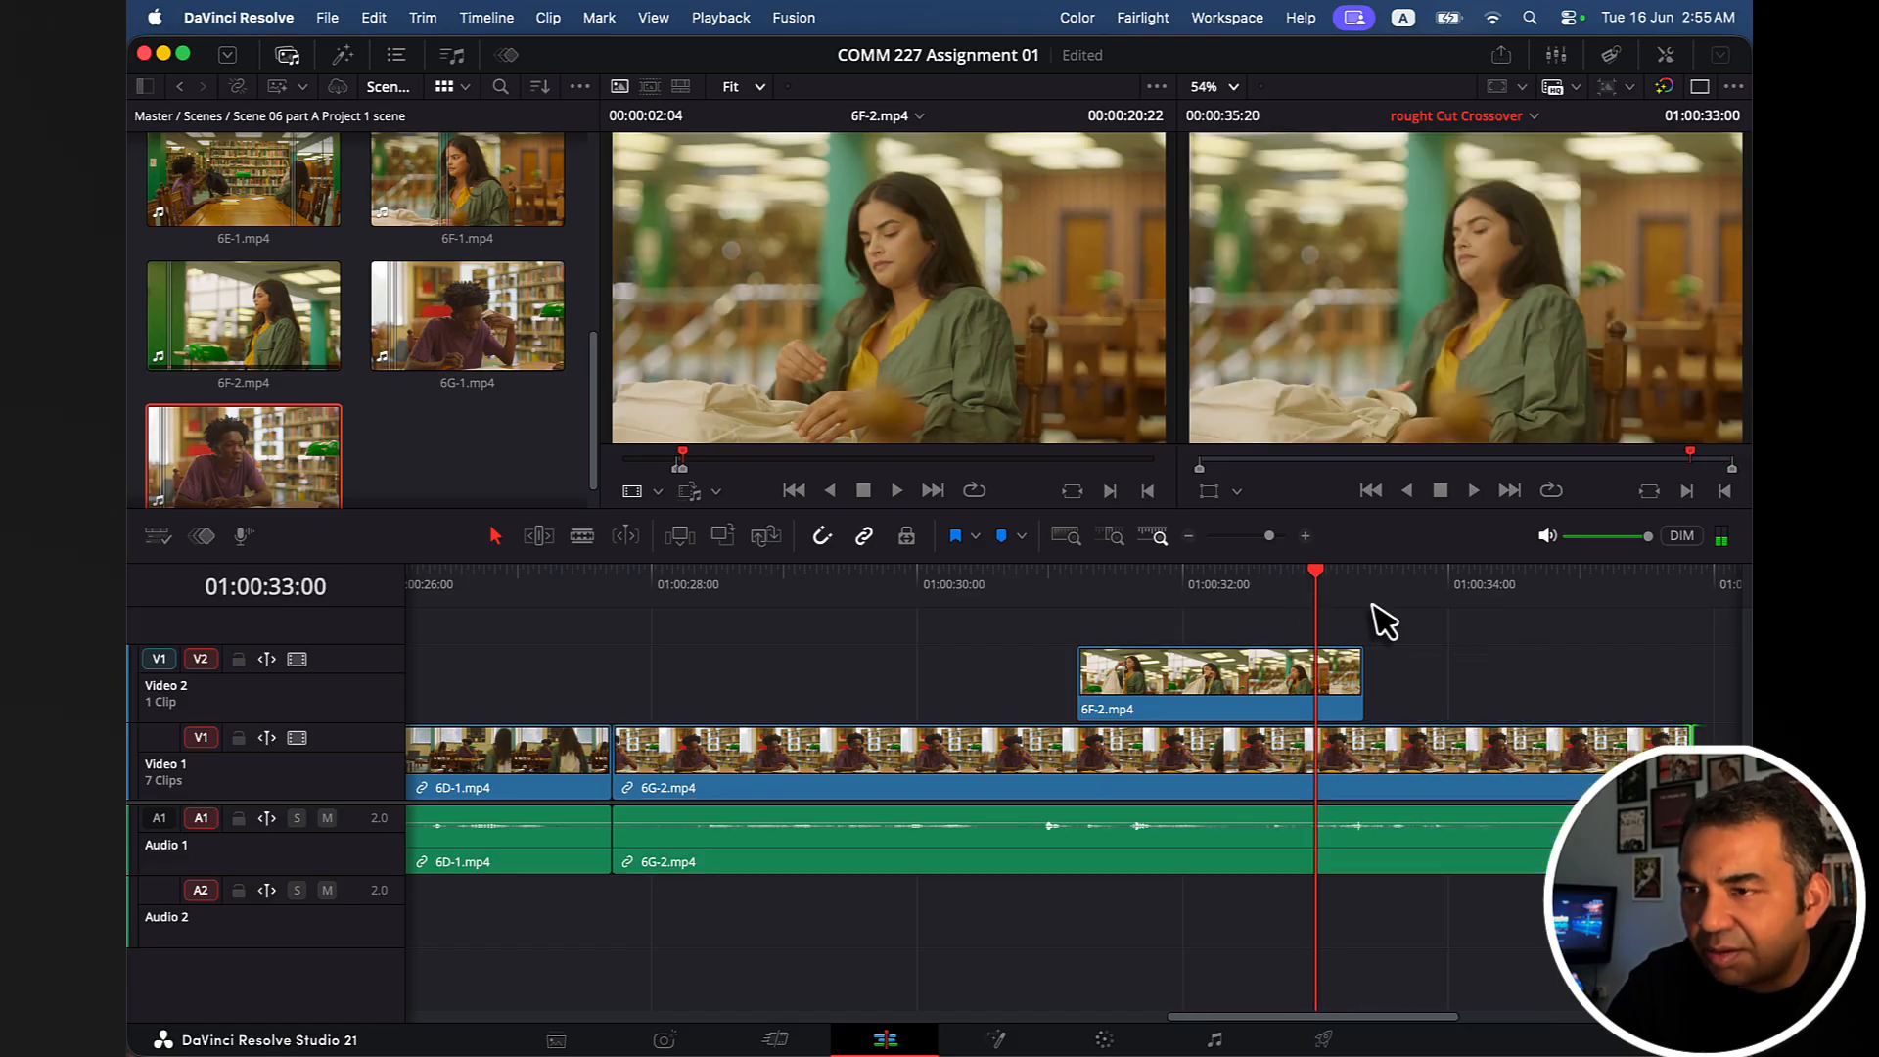
click(1218, 583)
key(space)
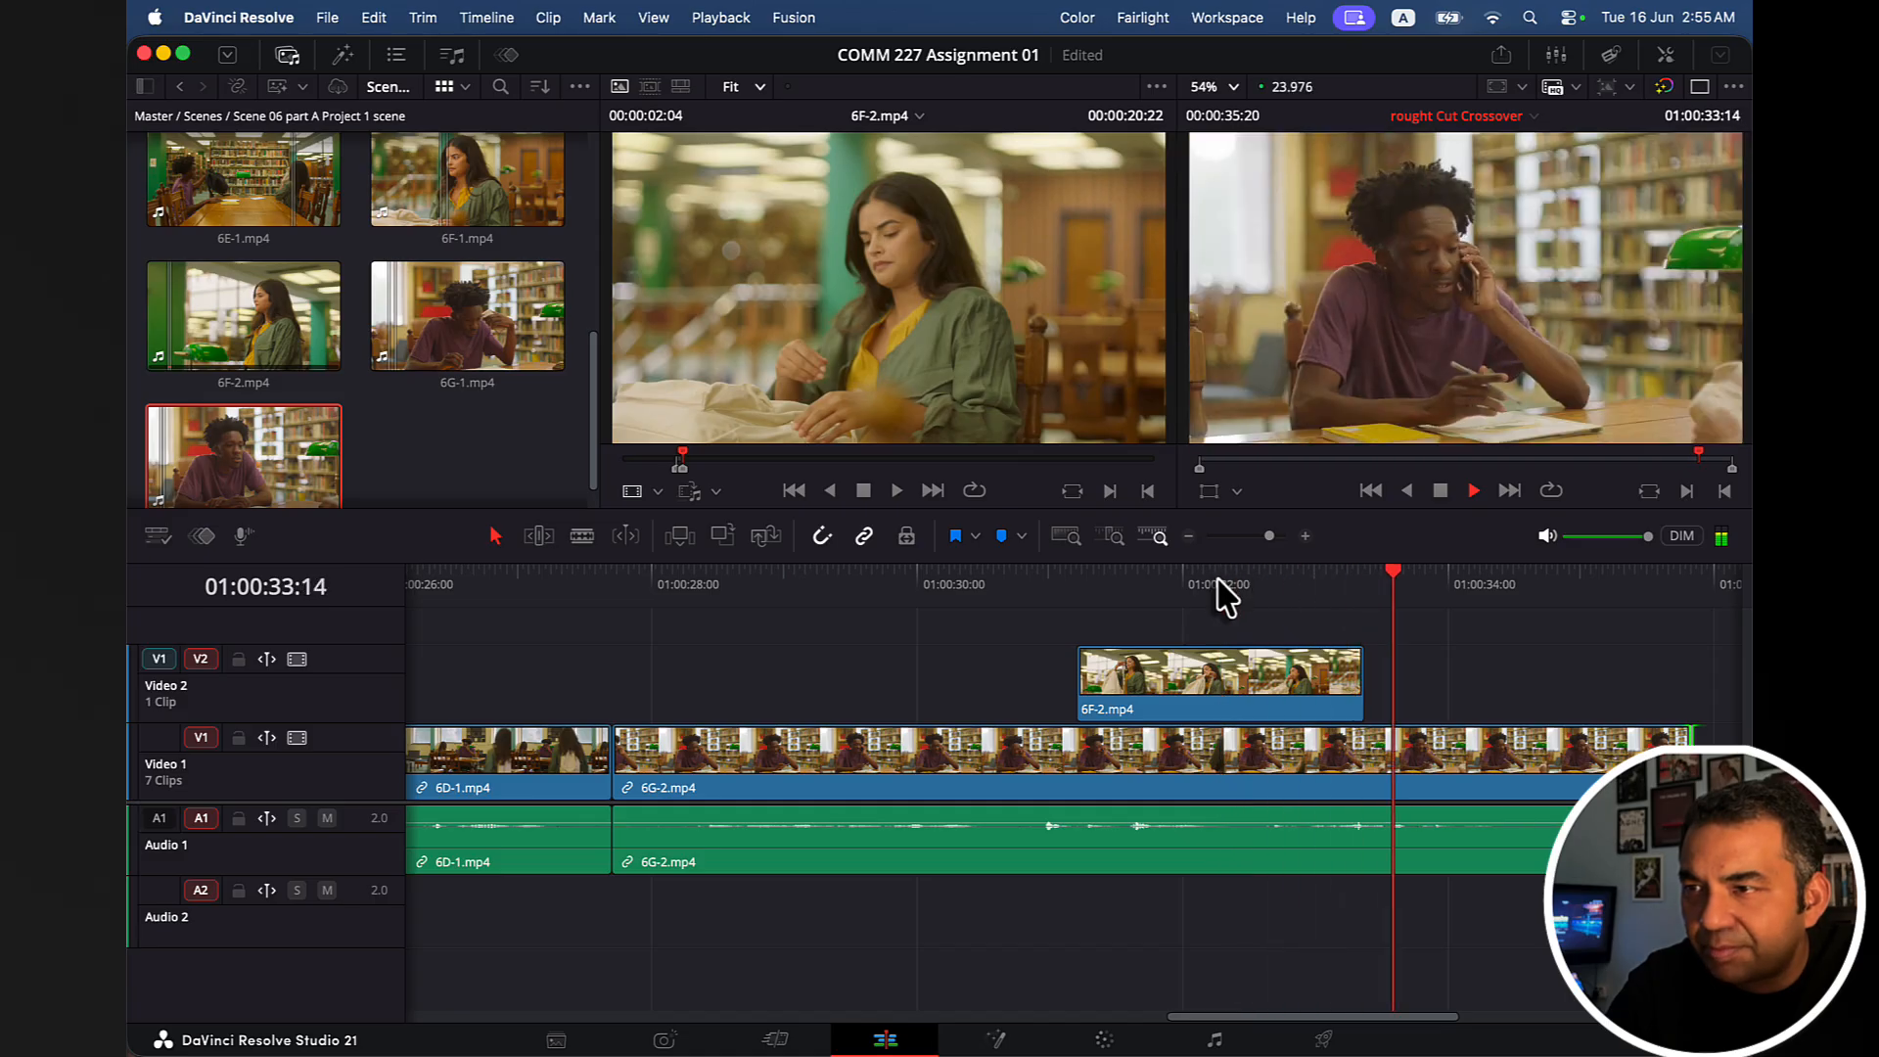
scroll(1263, 682, right, 4)
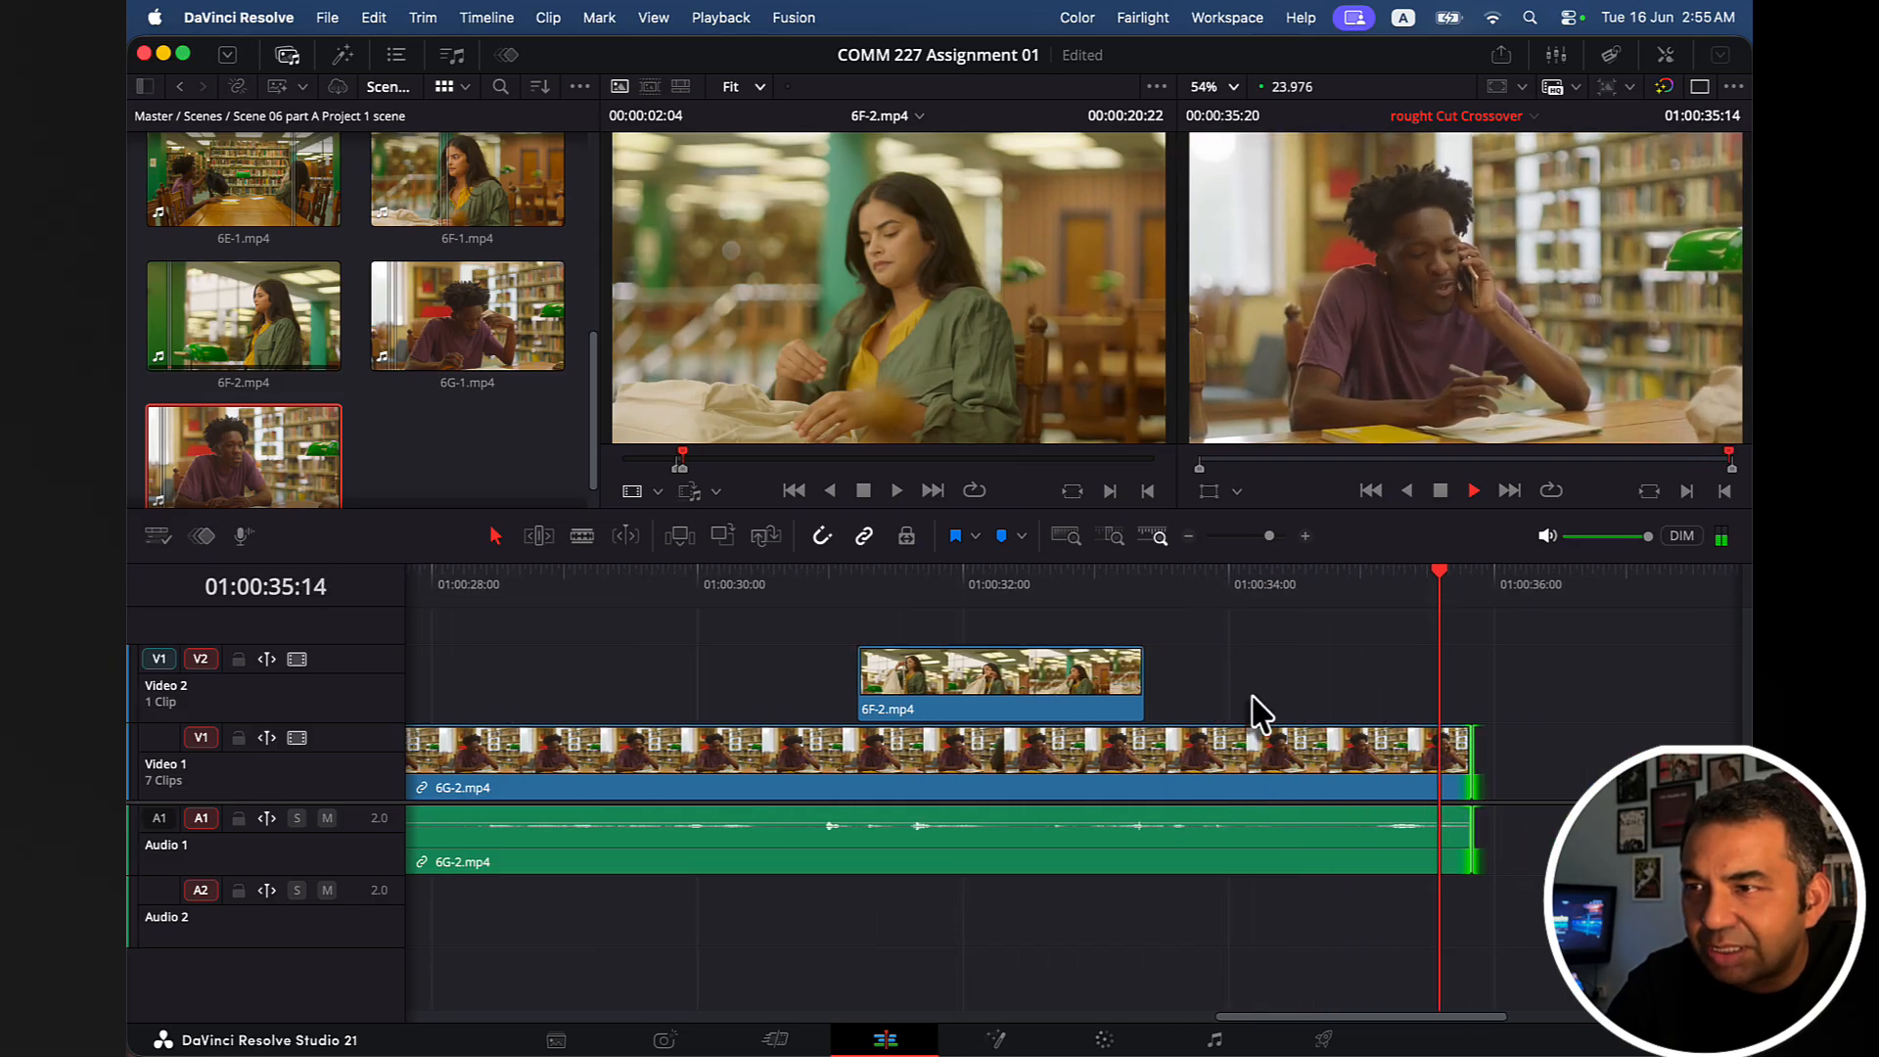
scroll(1370, 675, right, 5)
click(1406, 667)
mouse_move(1193, 588)
mouse_down()
mouse_move(1137, 588)
mouse_move(1196, 584)
mouse_up()
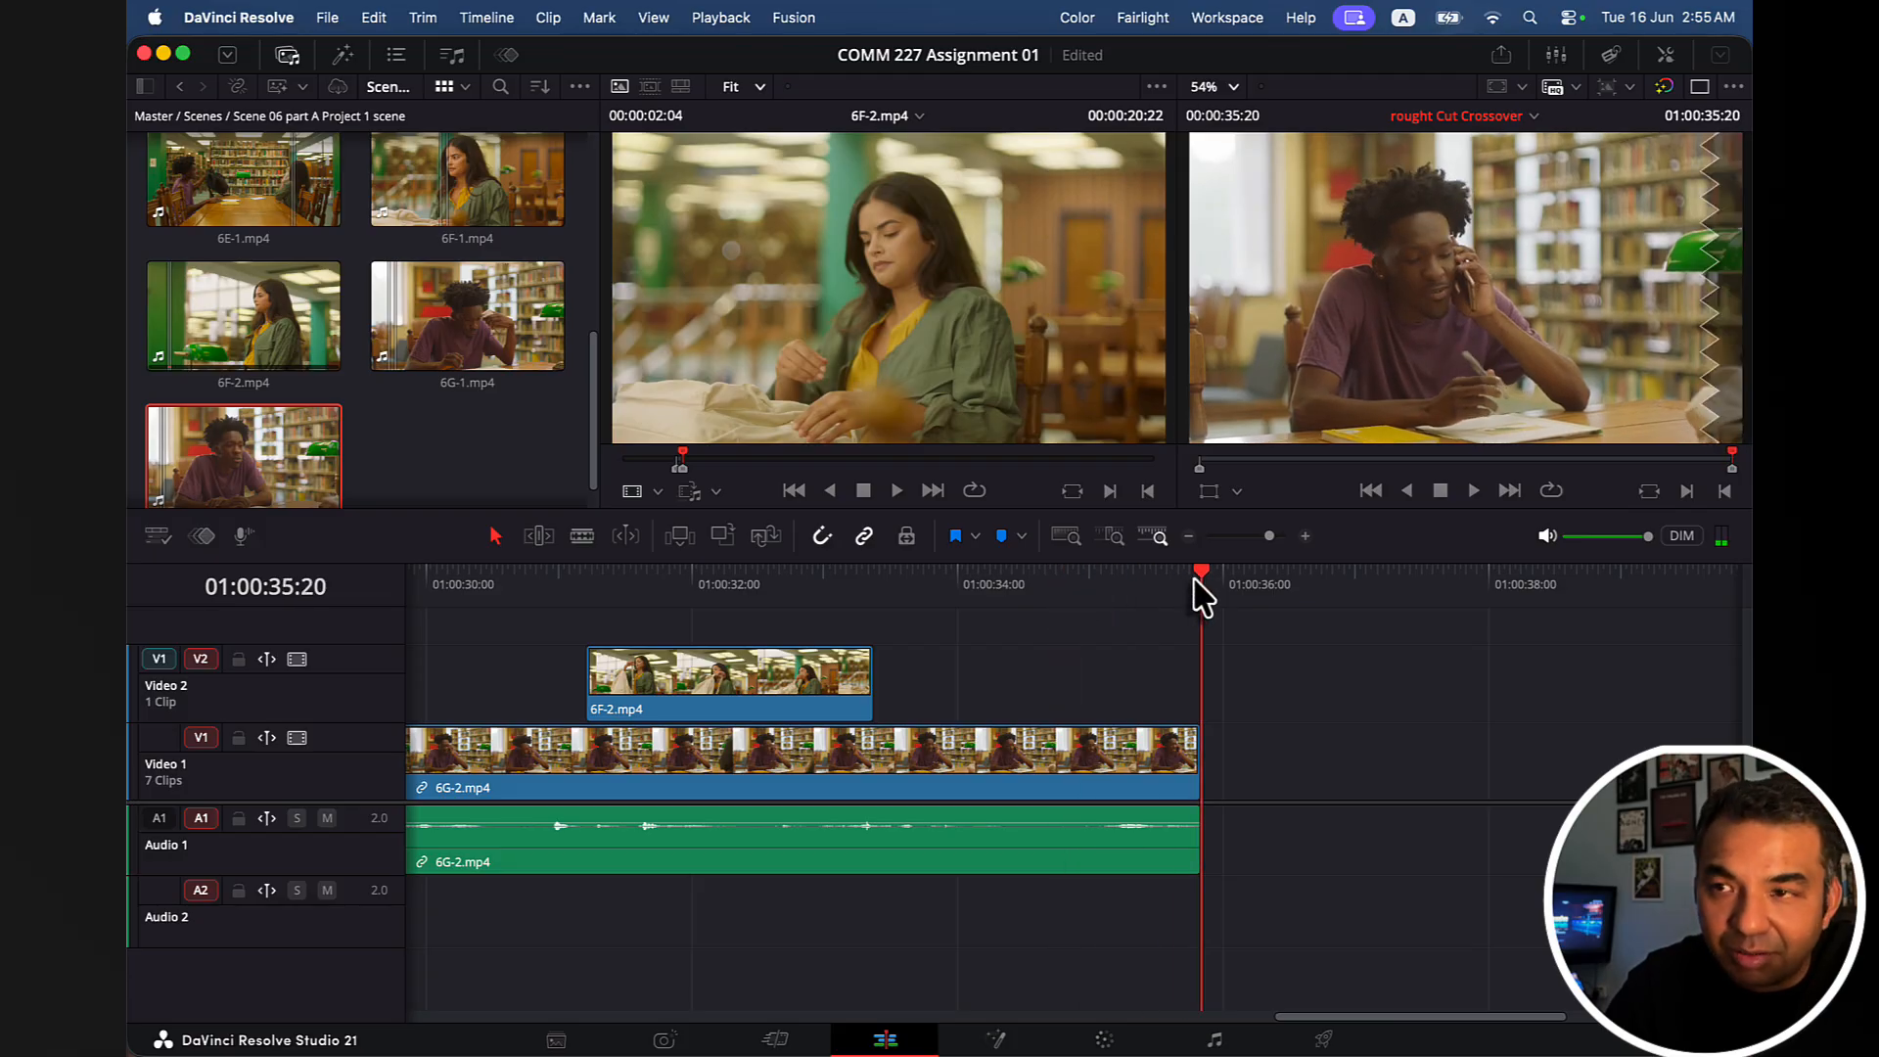
Match the 6F-2.mp4 frame at 01:00:32:23 into the source viewer and set the source viewer zoom to 54%.
click(820, 583)
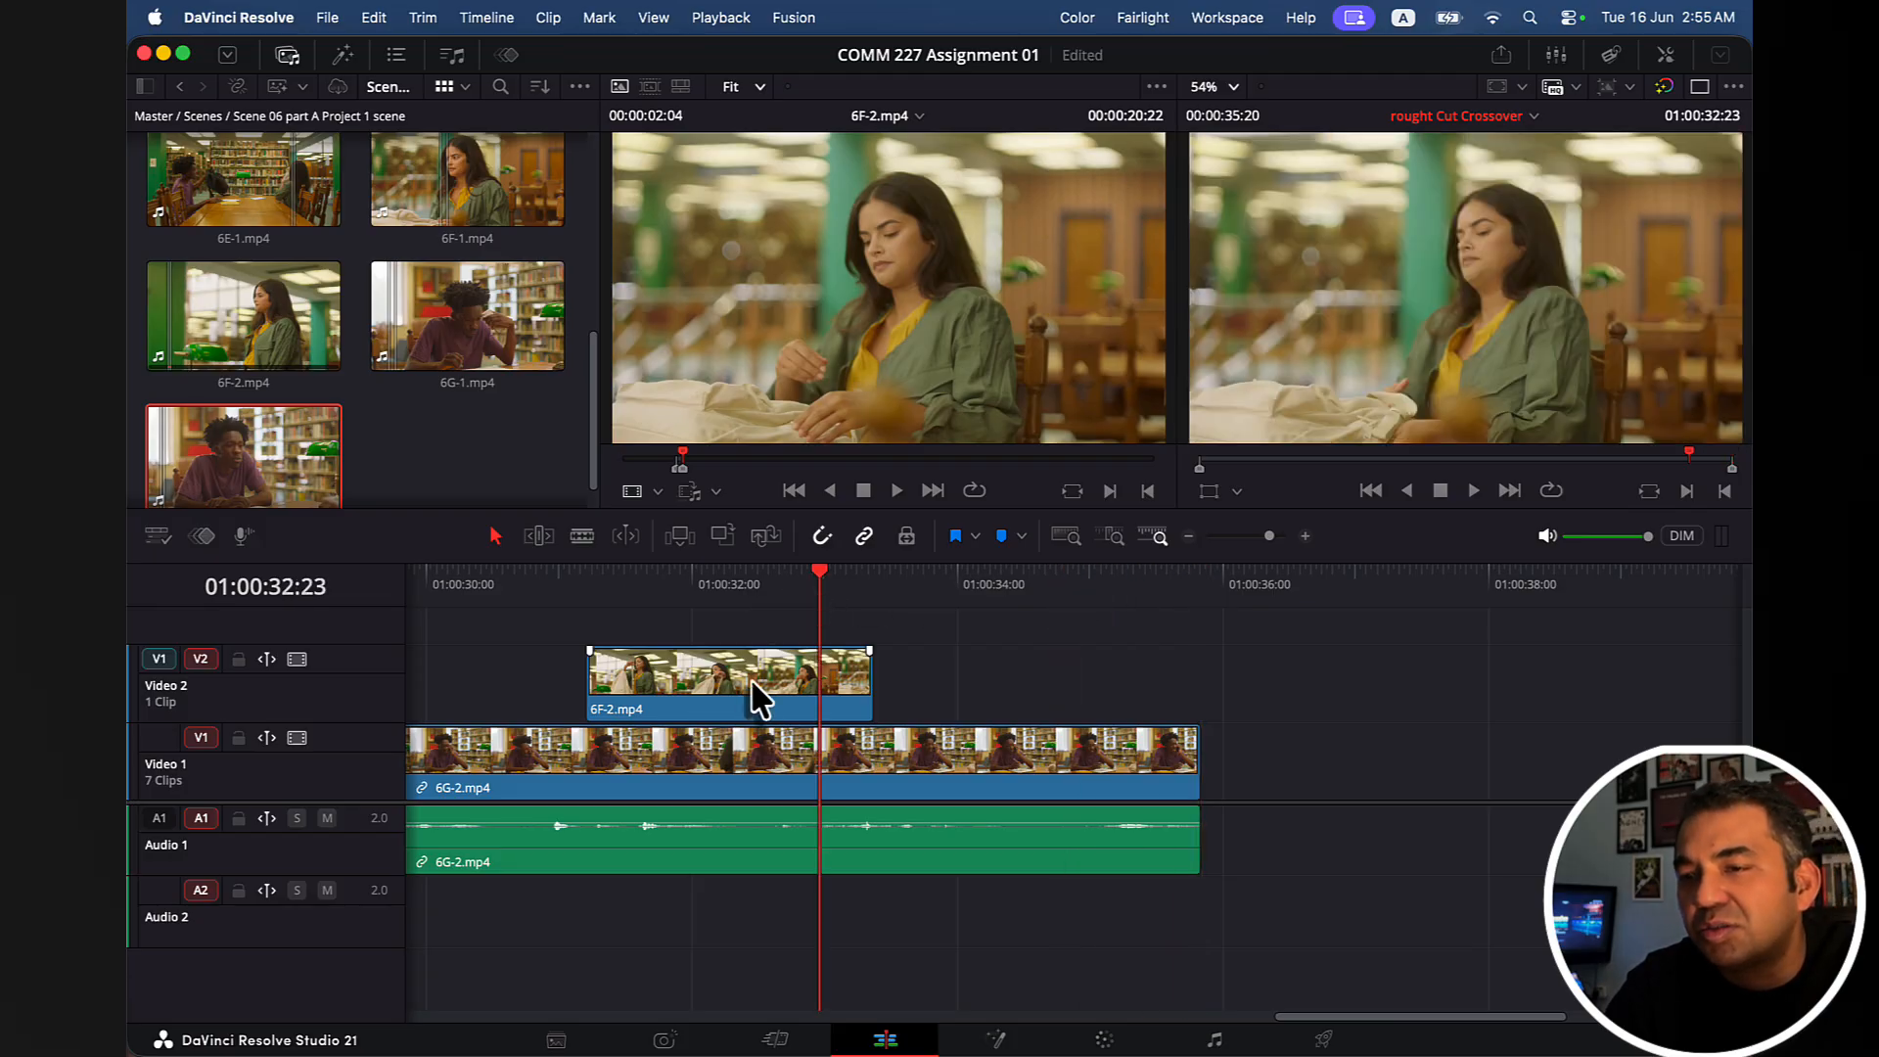
click(750, 678)
click(1649, 491)
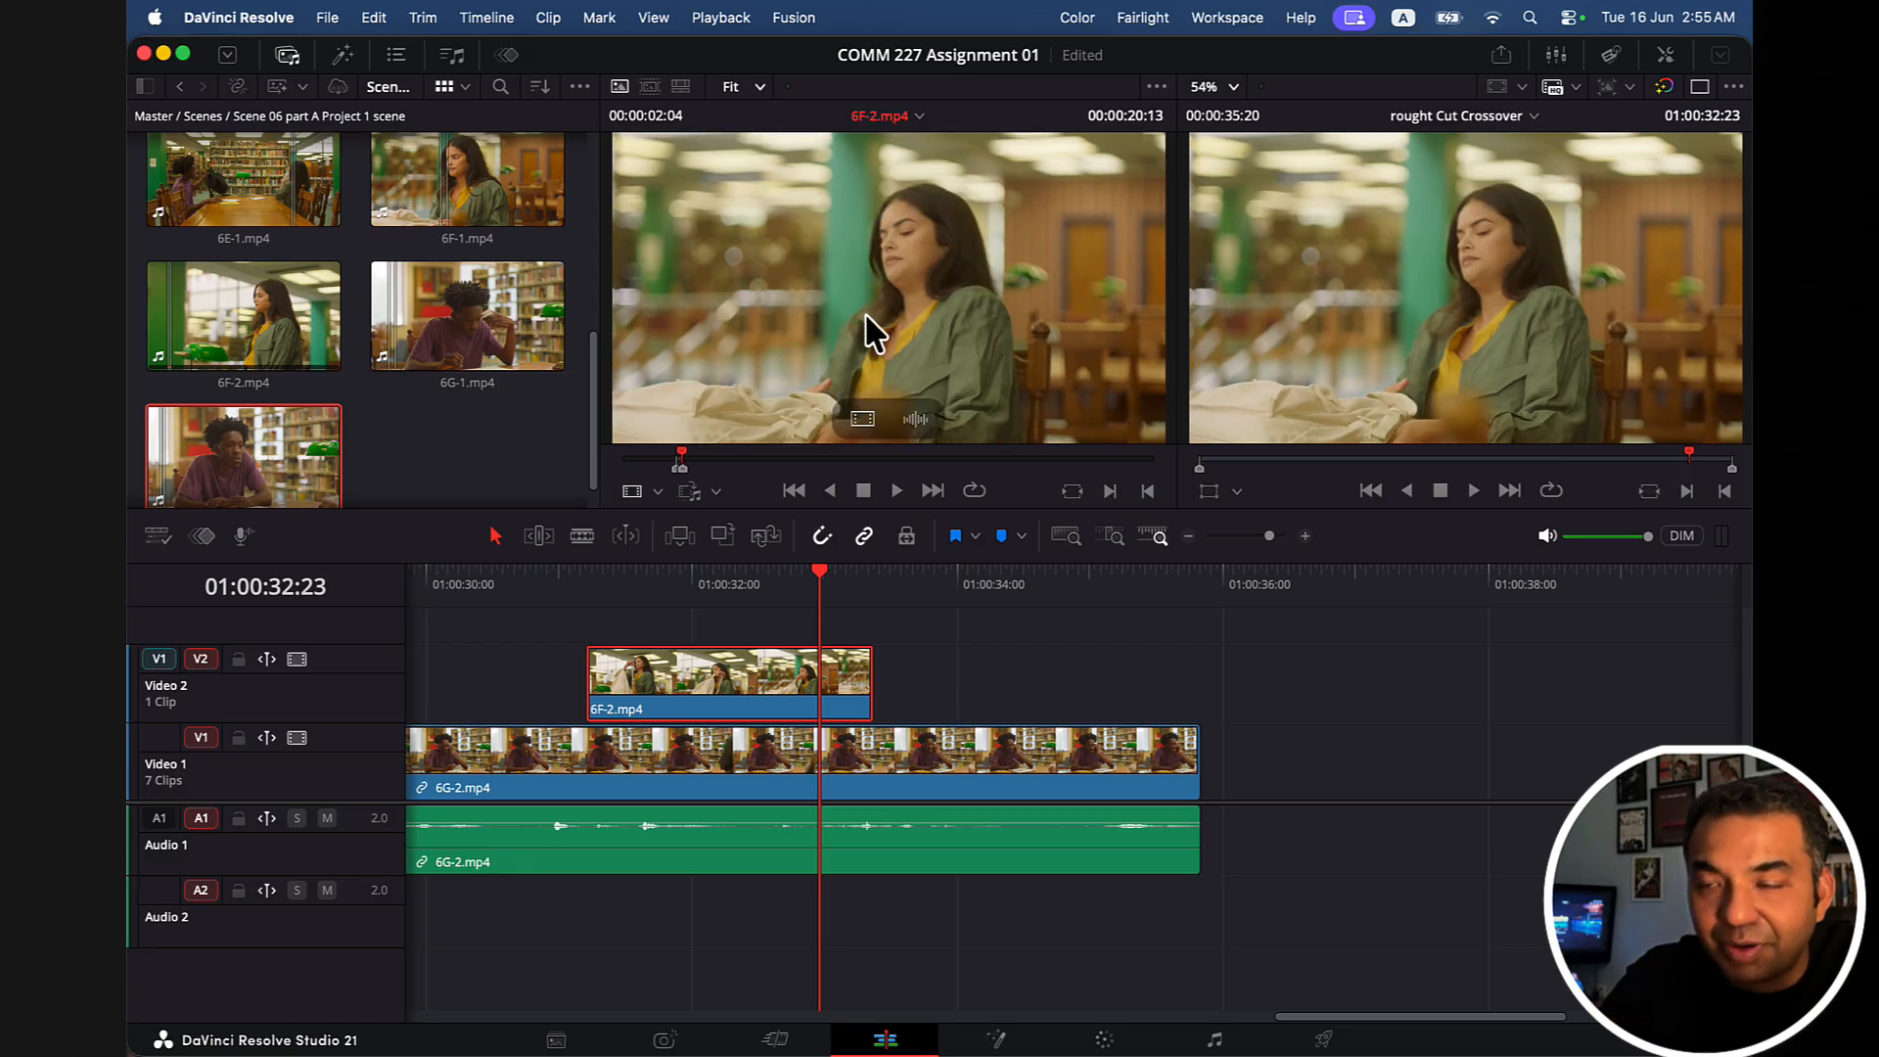
scroll(866, 313, down, 3)
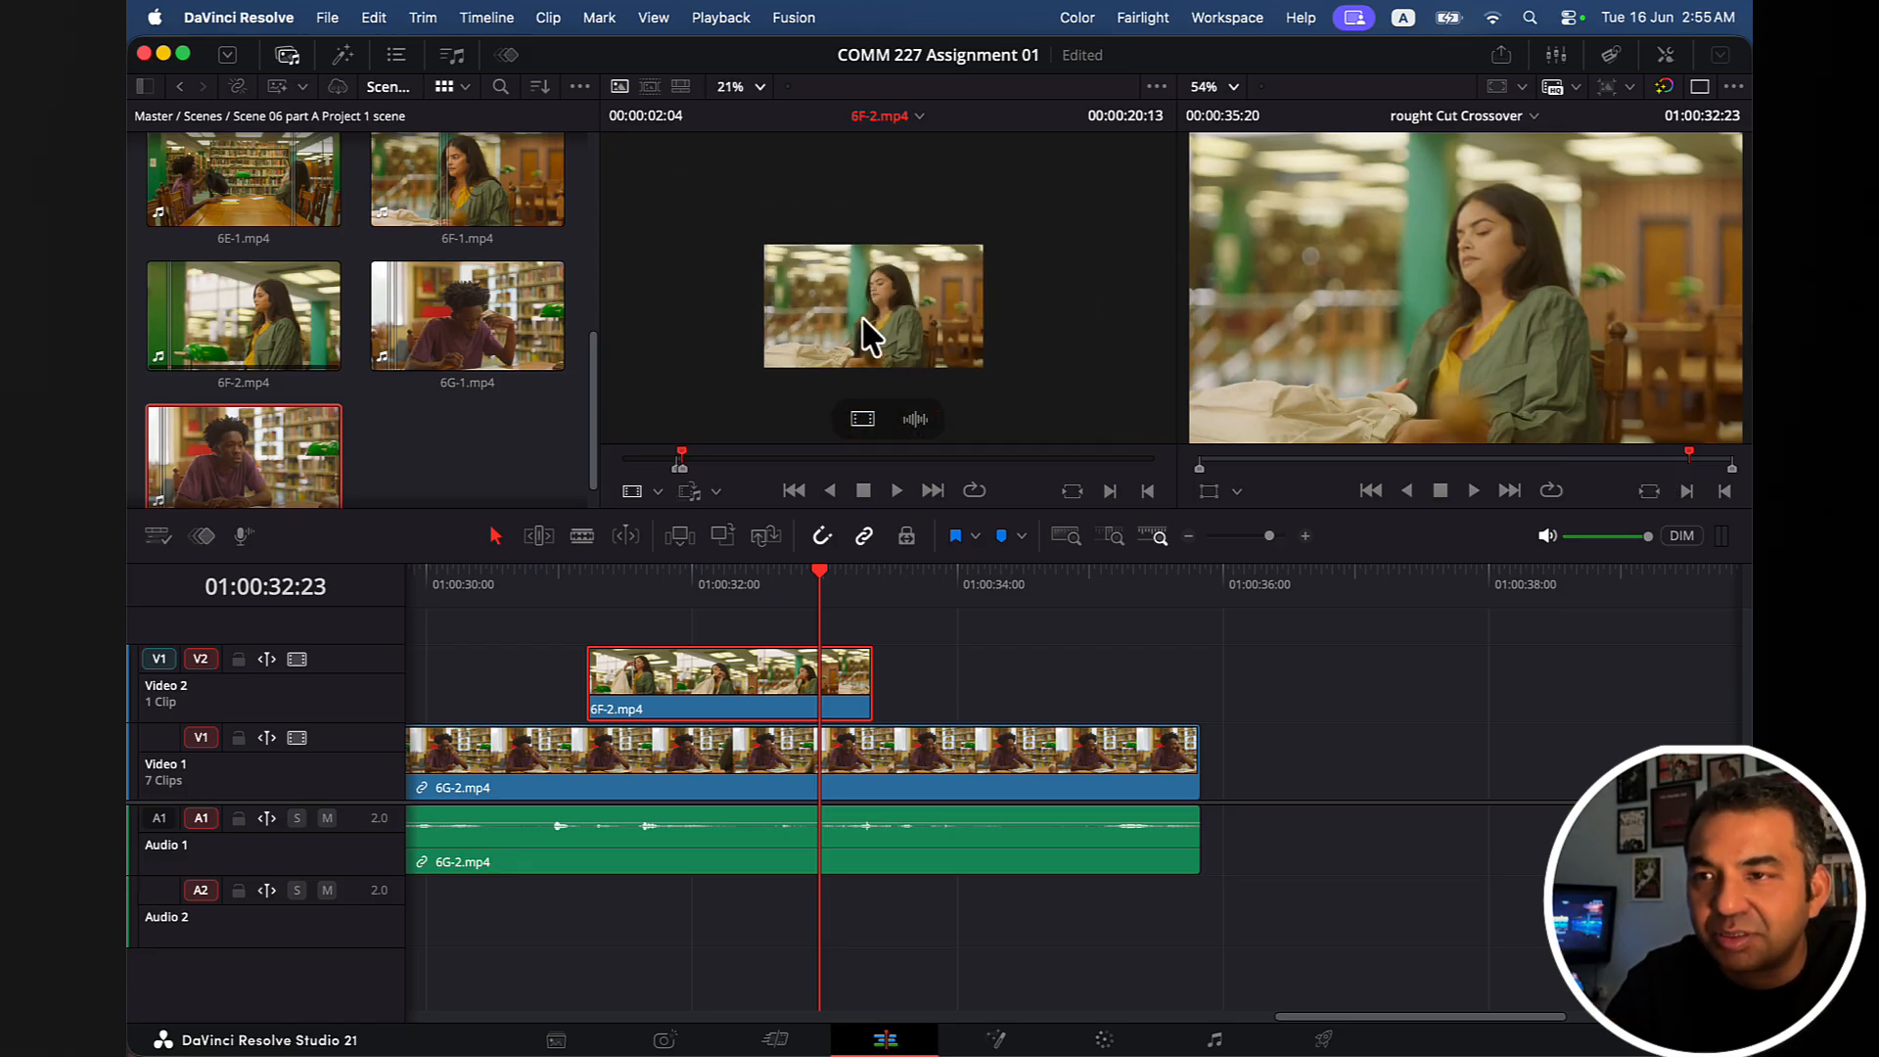
click(759, 105)
click(771, 285)
Mark a new source in point in 6F-2.mp4 while the woman sits looking away, before she raises the bag, and play on.
key(space)
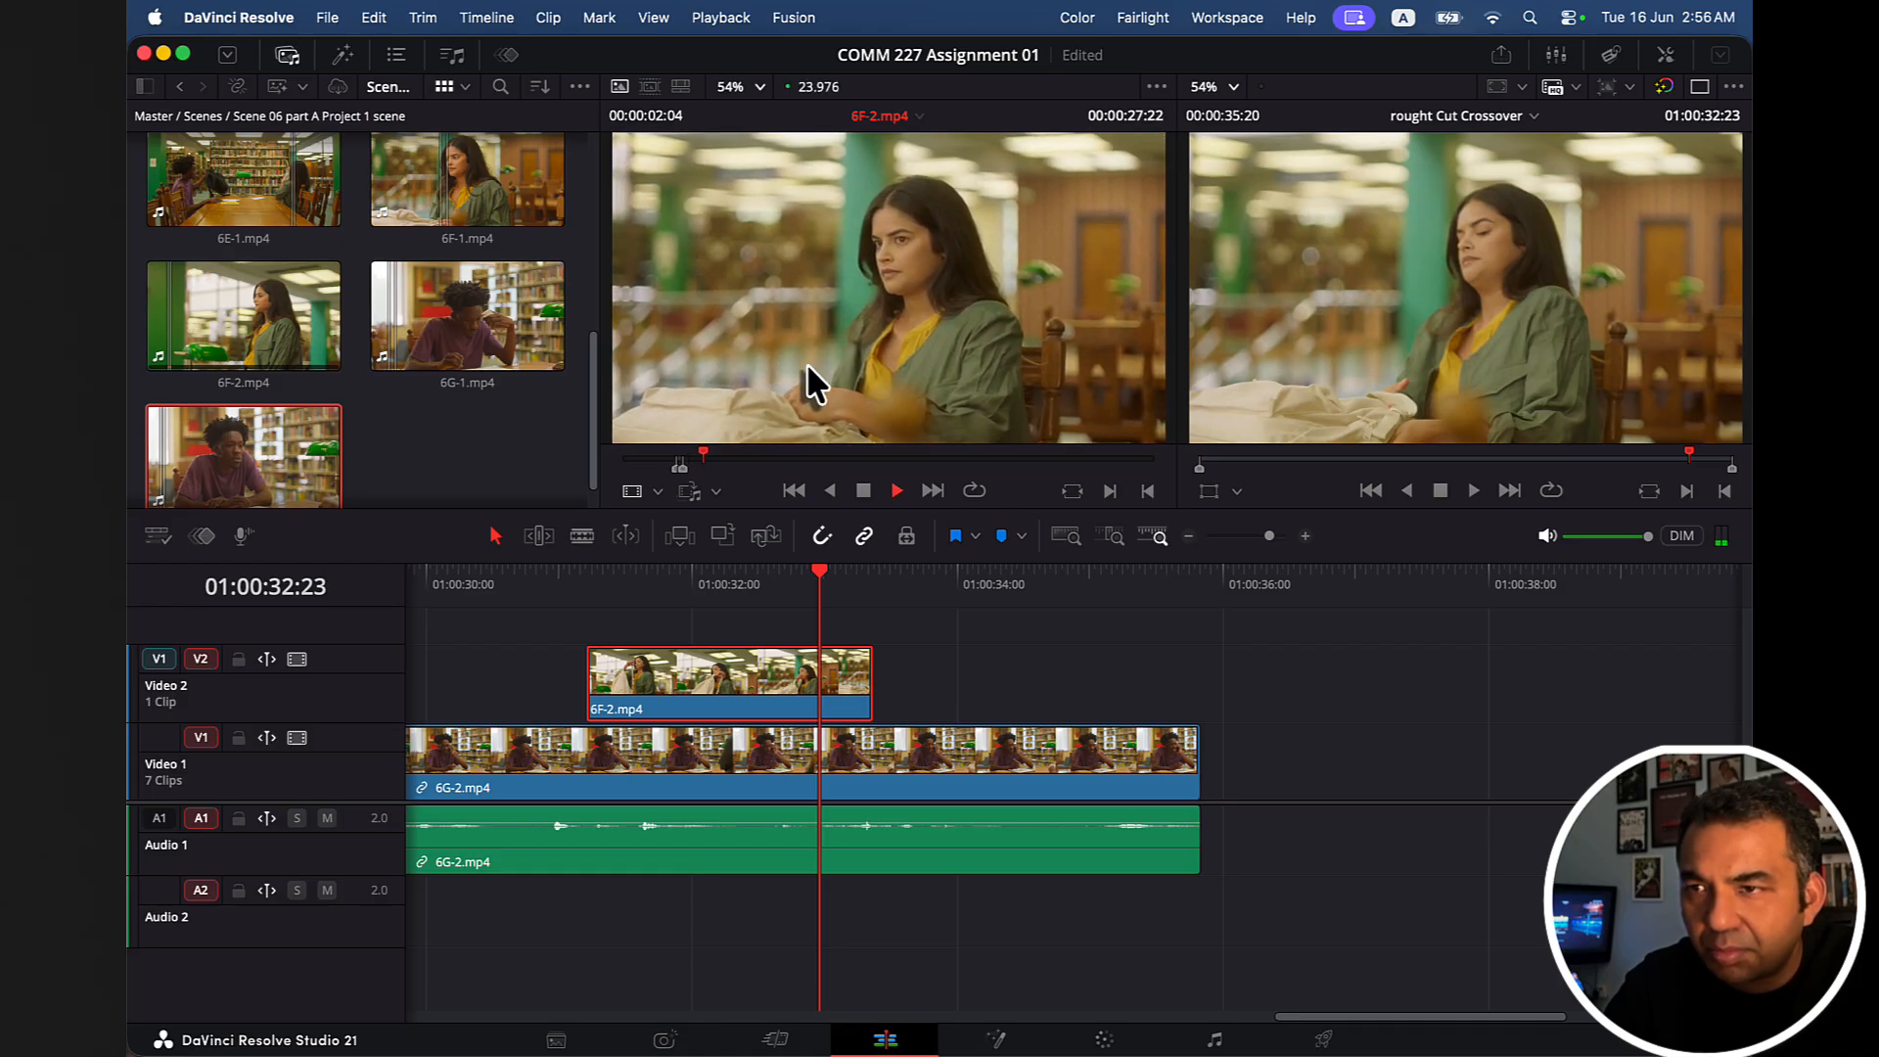
key(space)
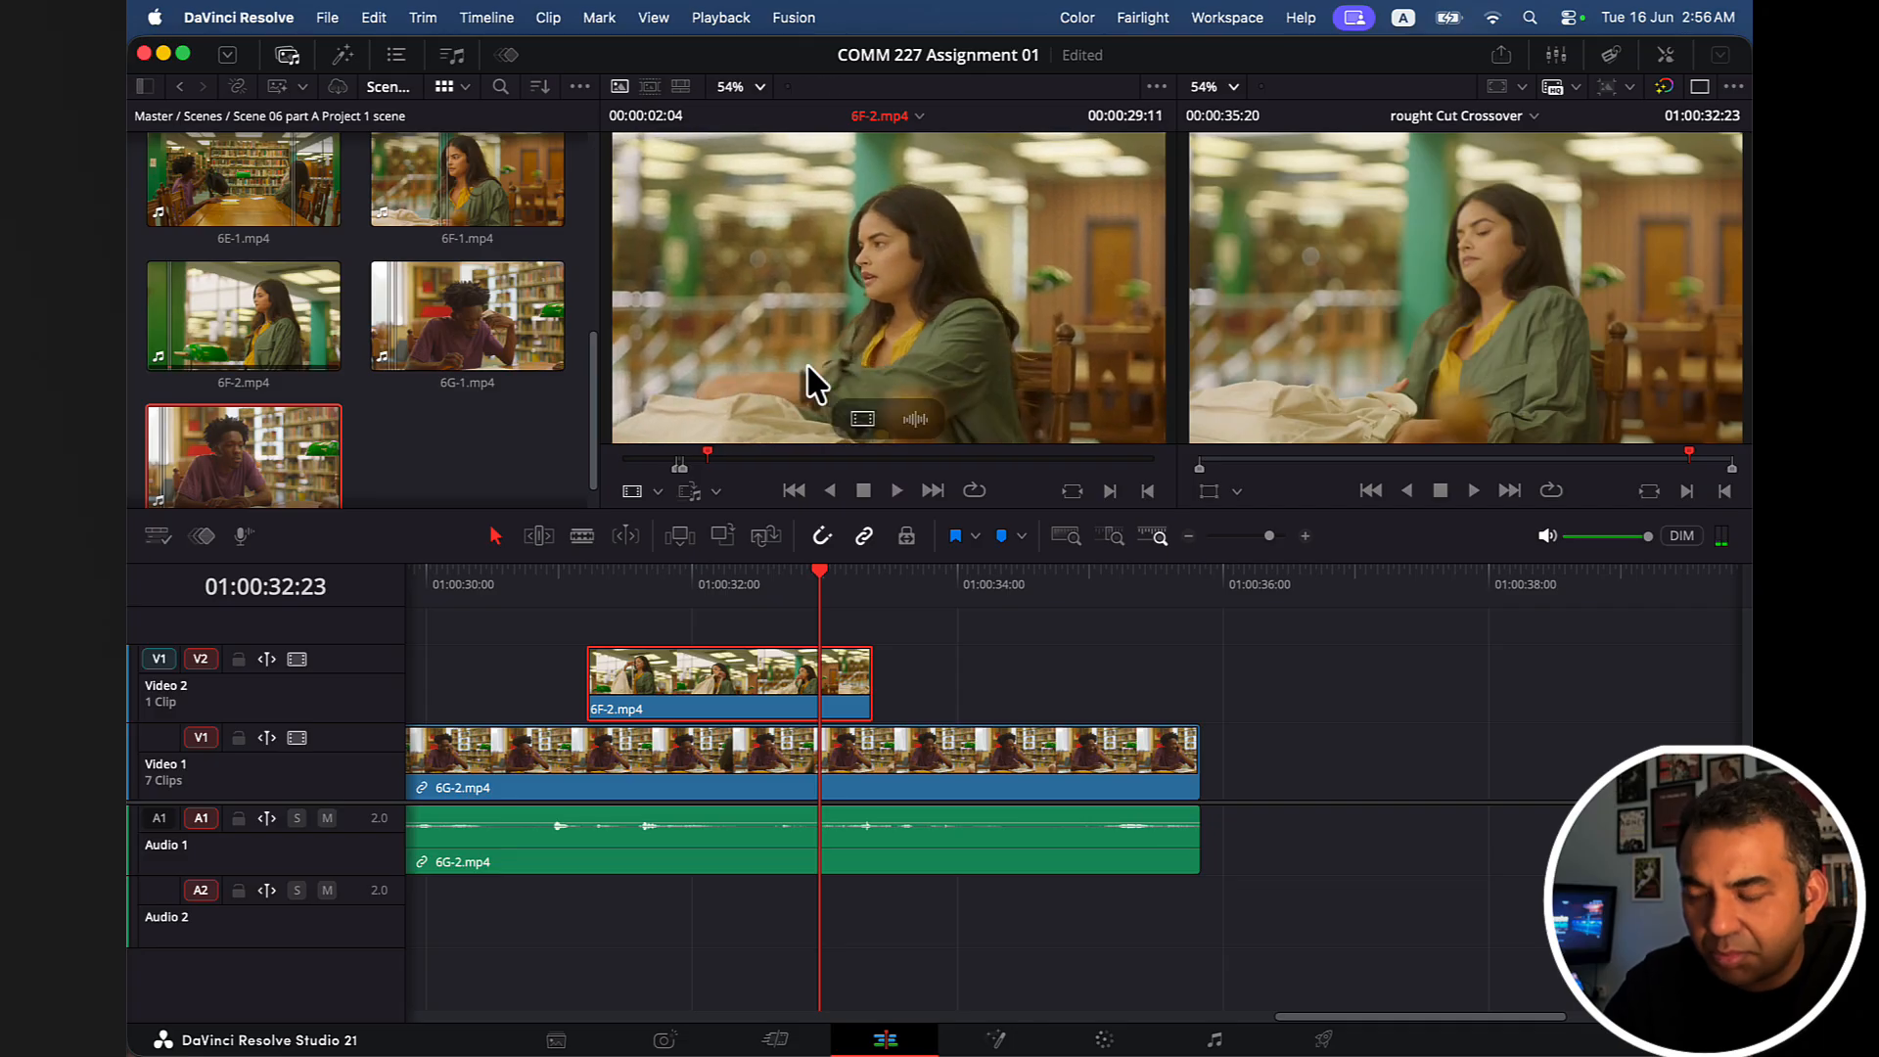
key(j)
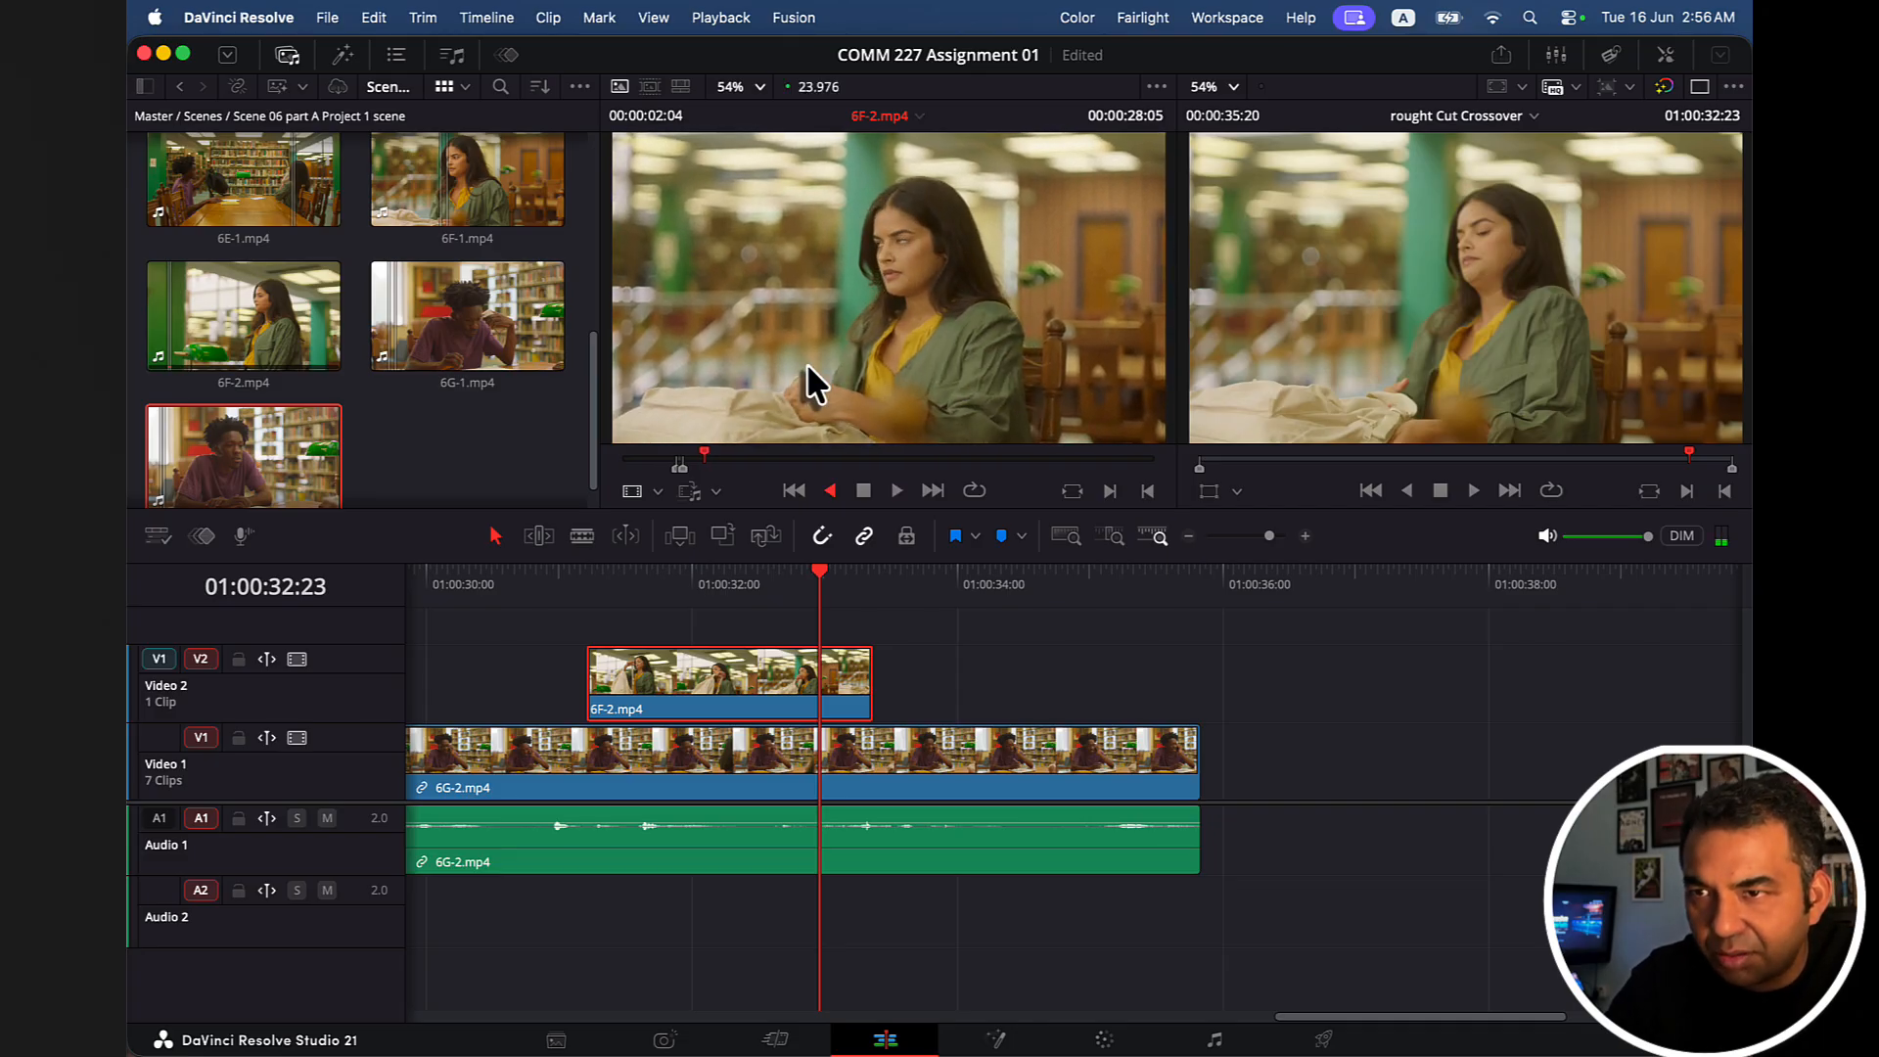
key(l)
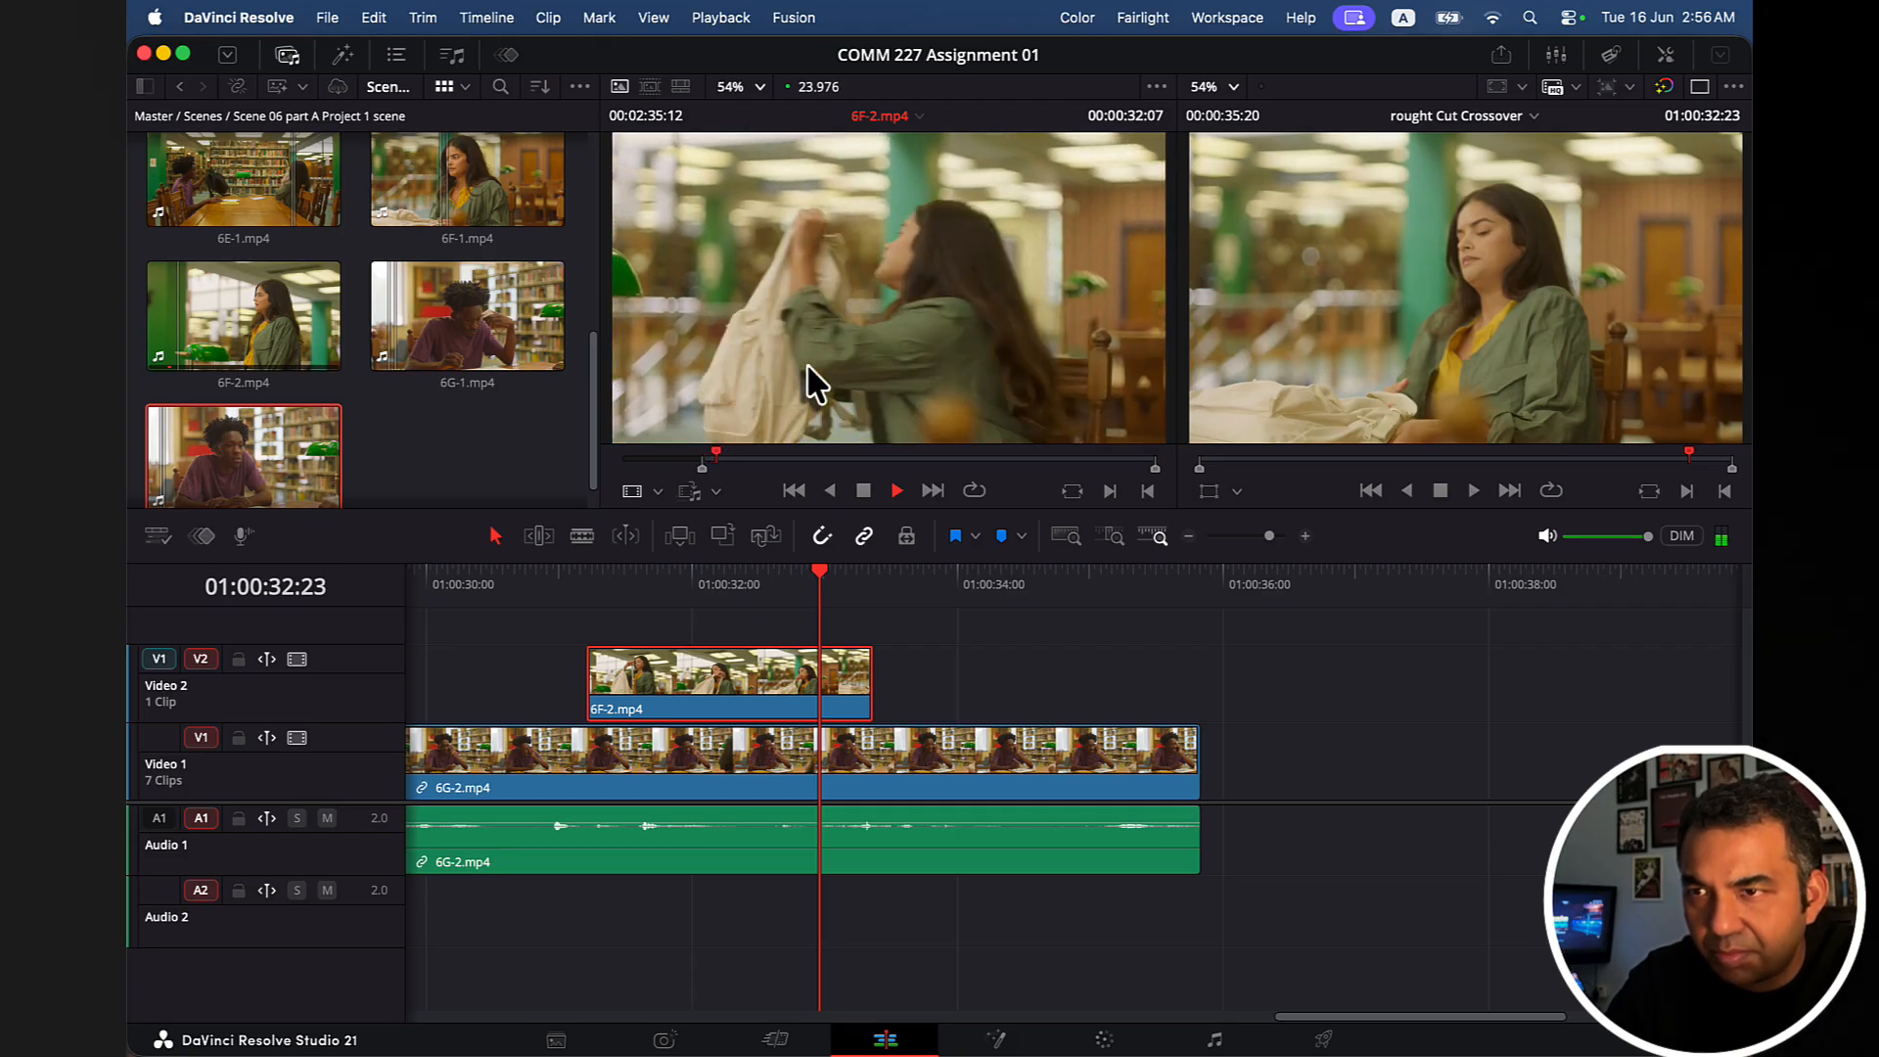
key(k)
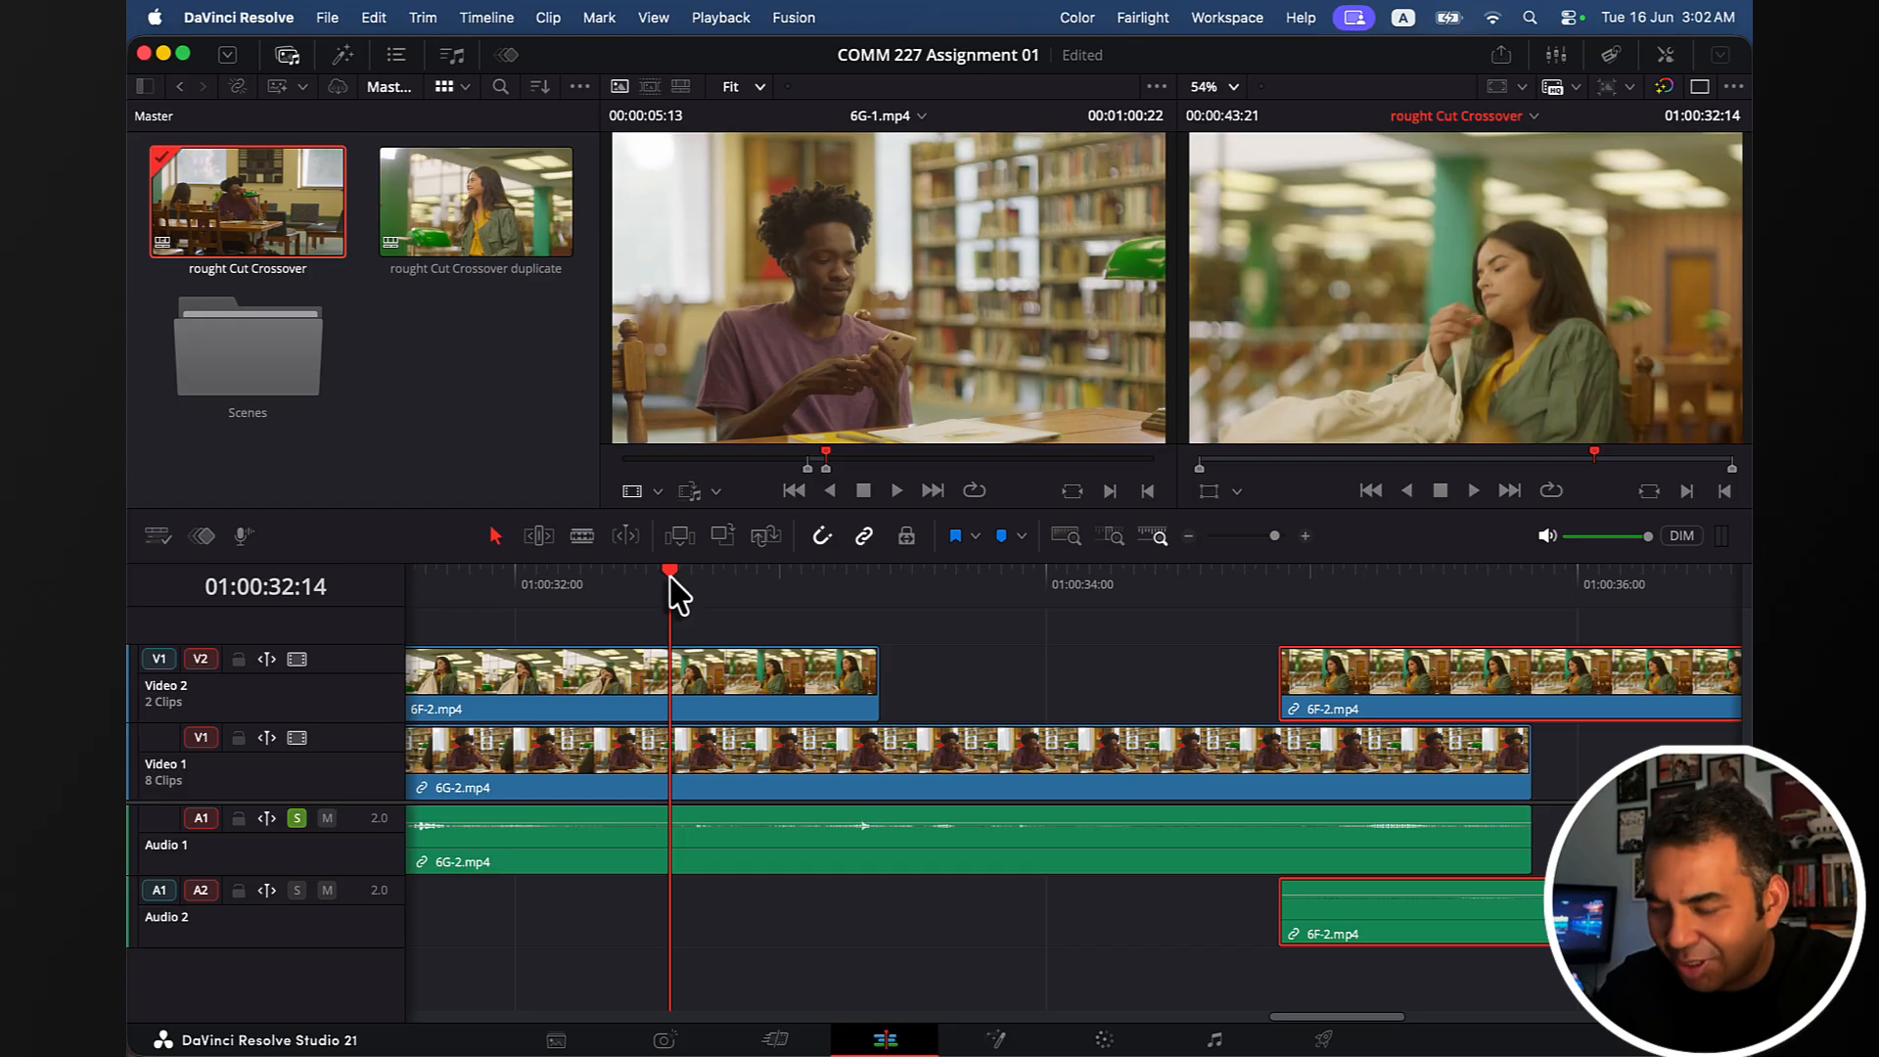
Review the clip layout of the current timeline and open the "rought Cut Crossover duplicate" timeline for comparison.
scroll(673, 589, down, 2)
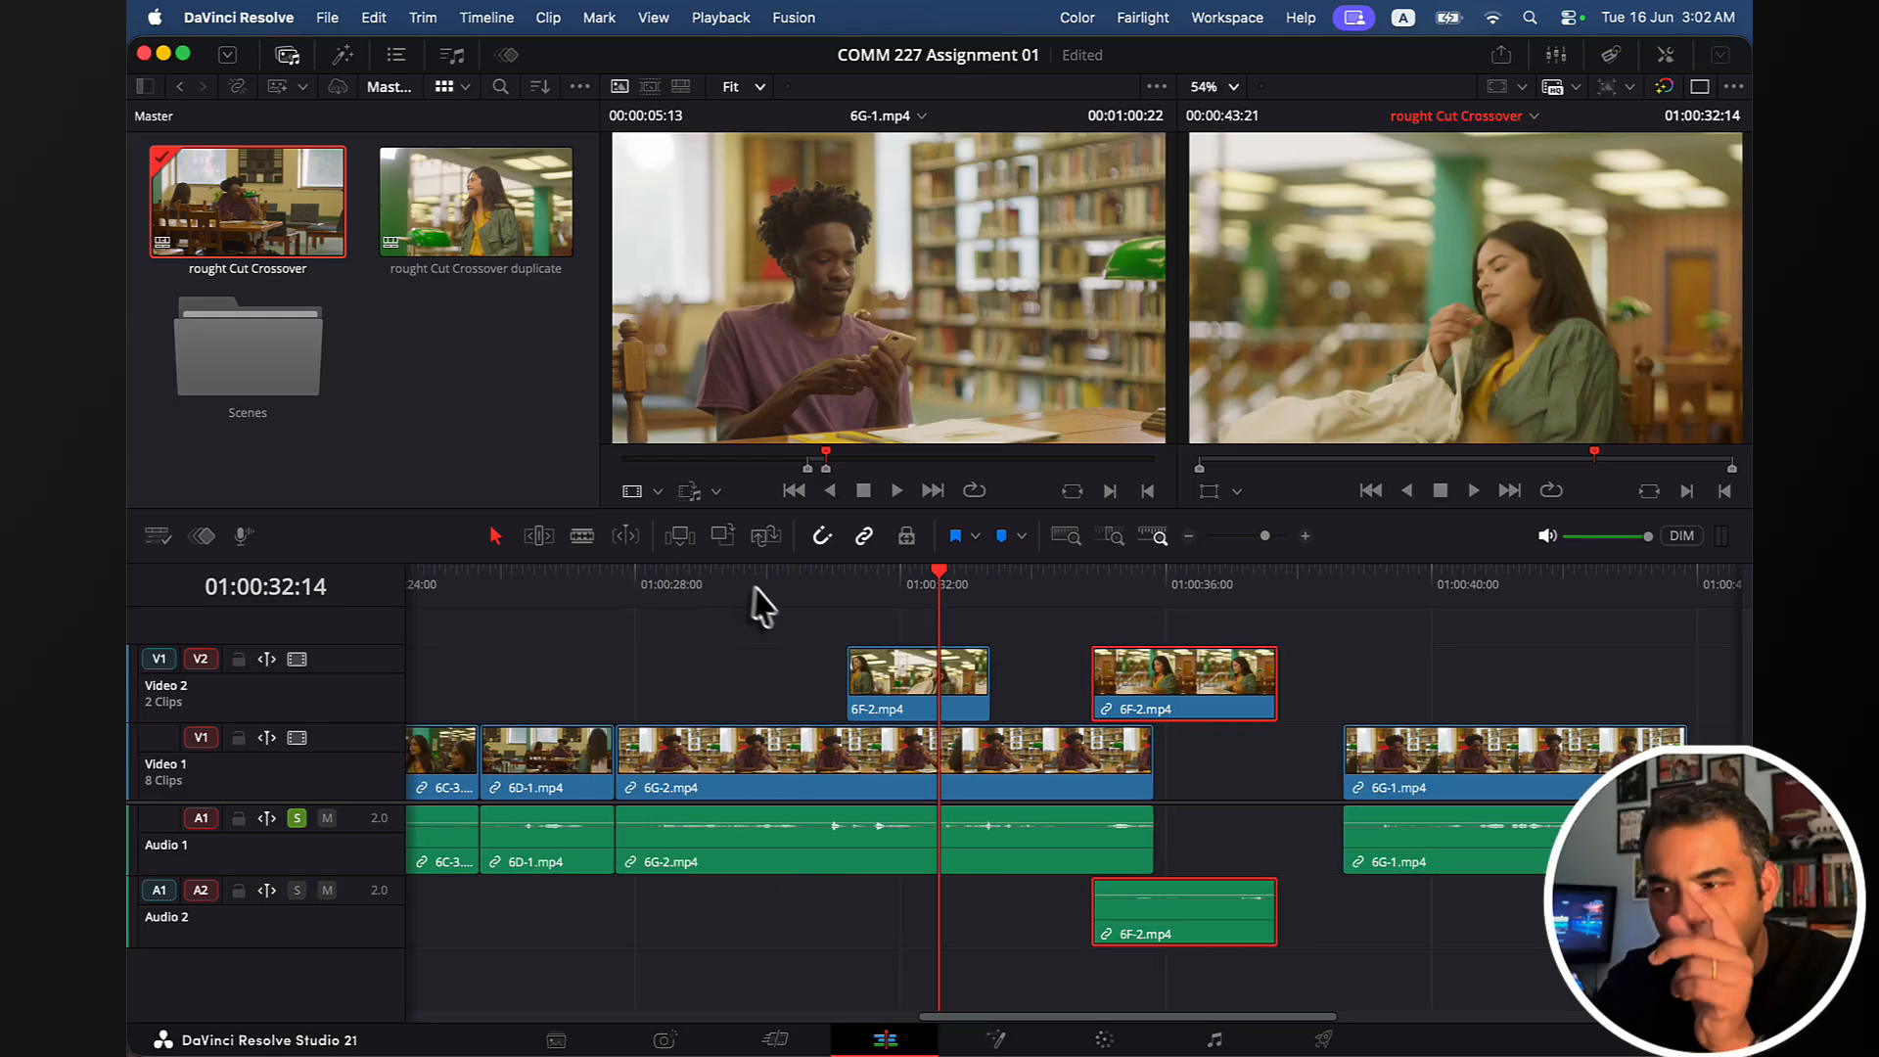
scroll(966, 643, left, 4)
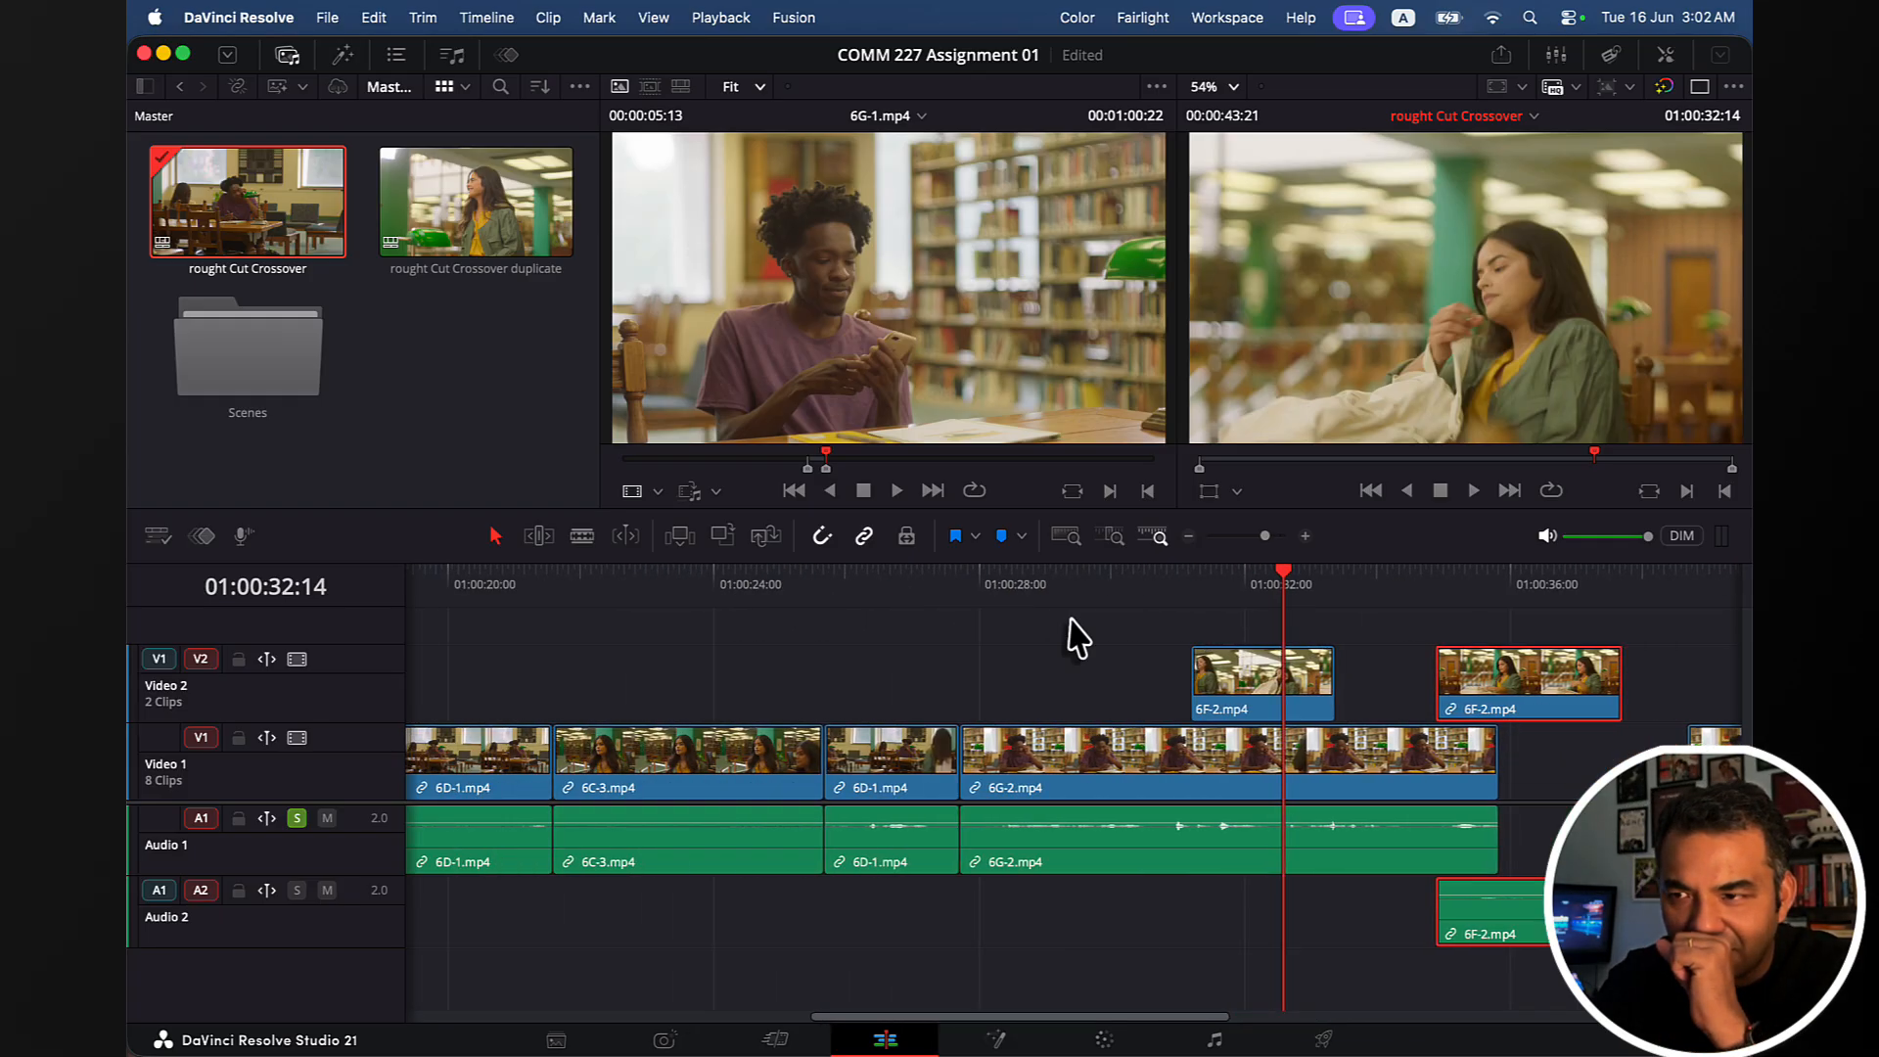
scroll(1070, 622, right, 4)
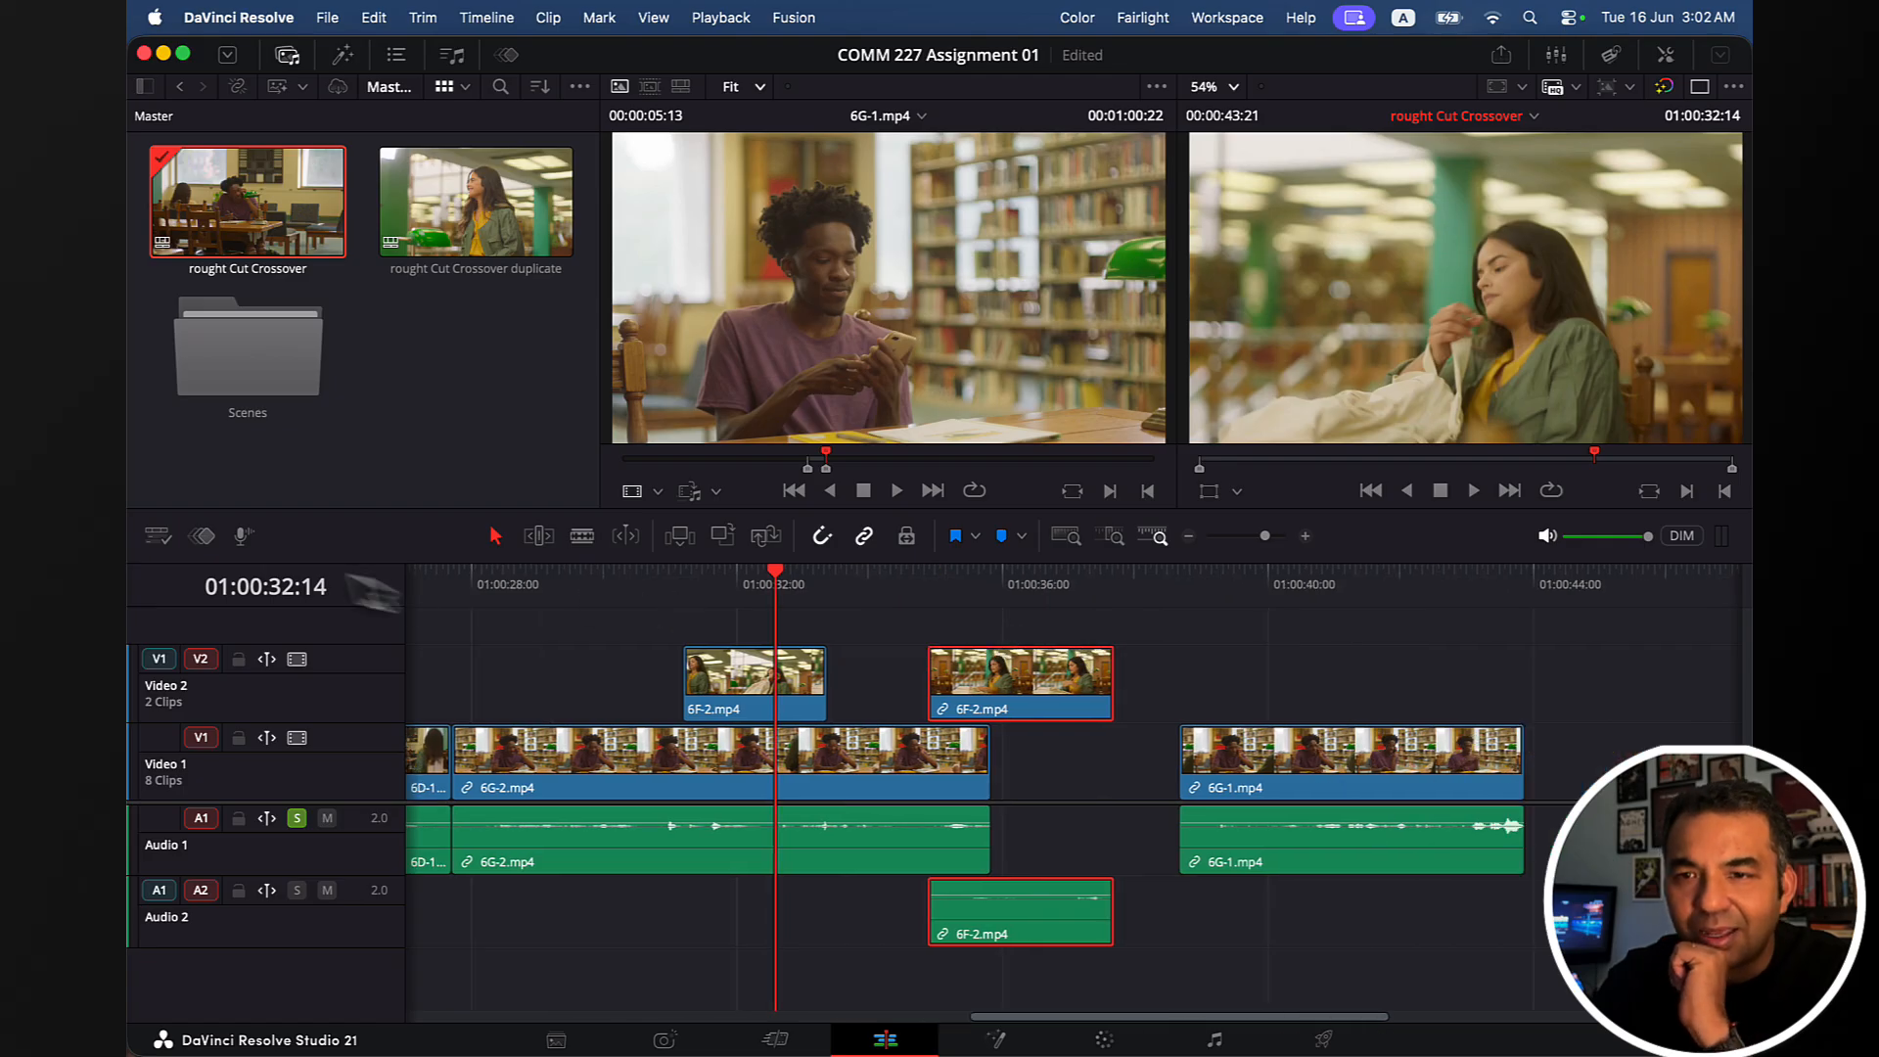
double_click(475, 225)
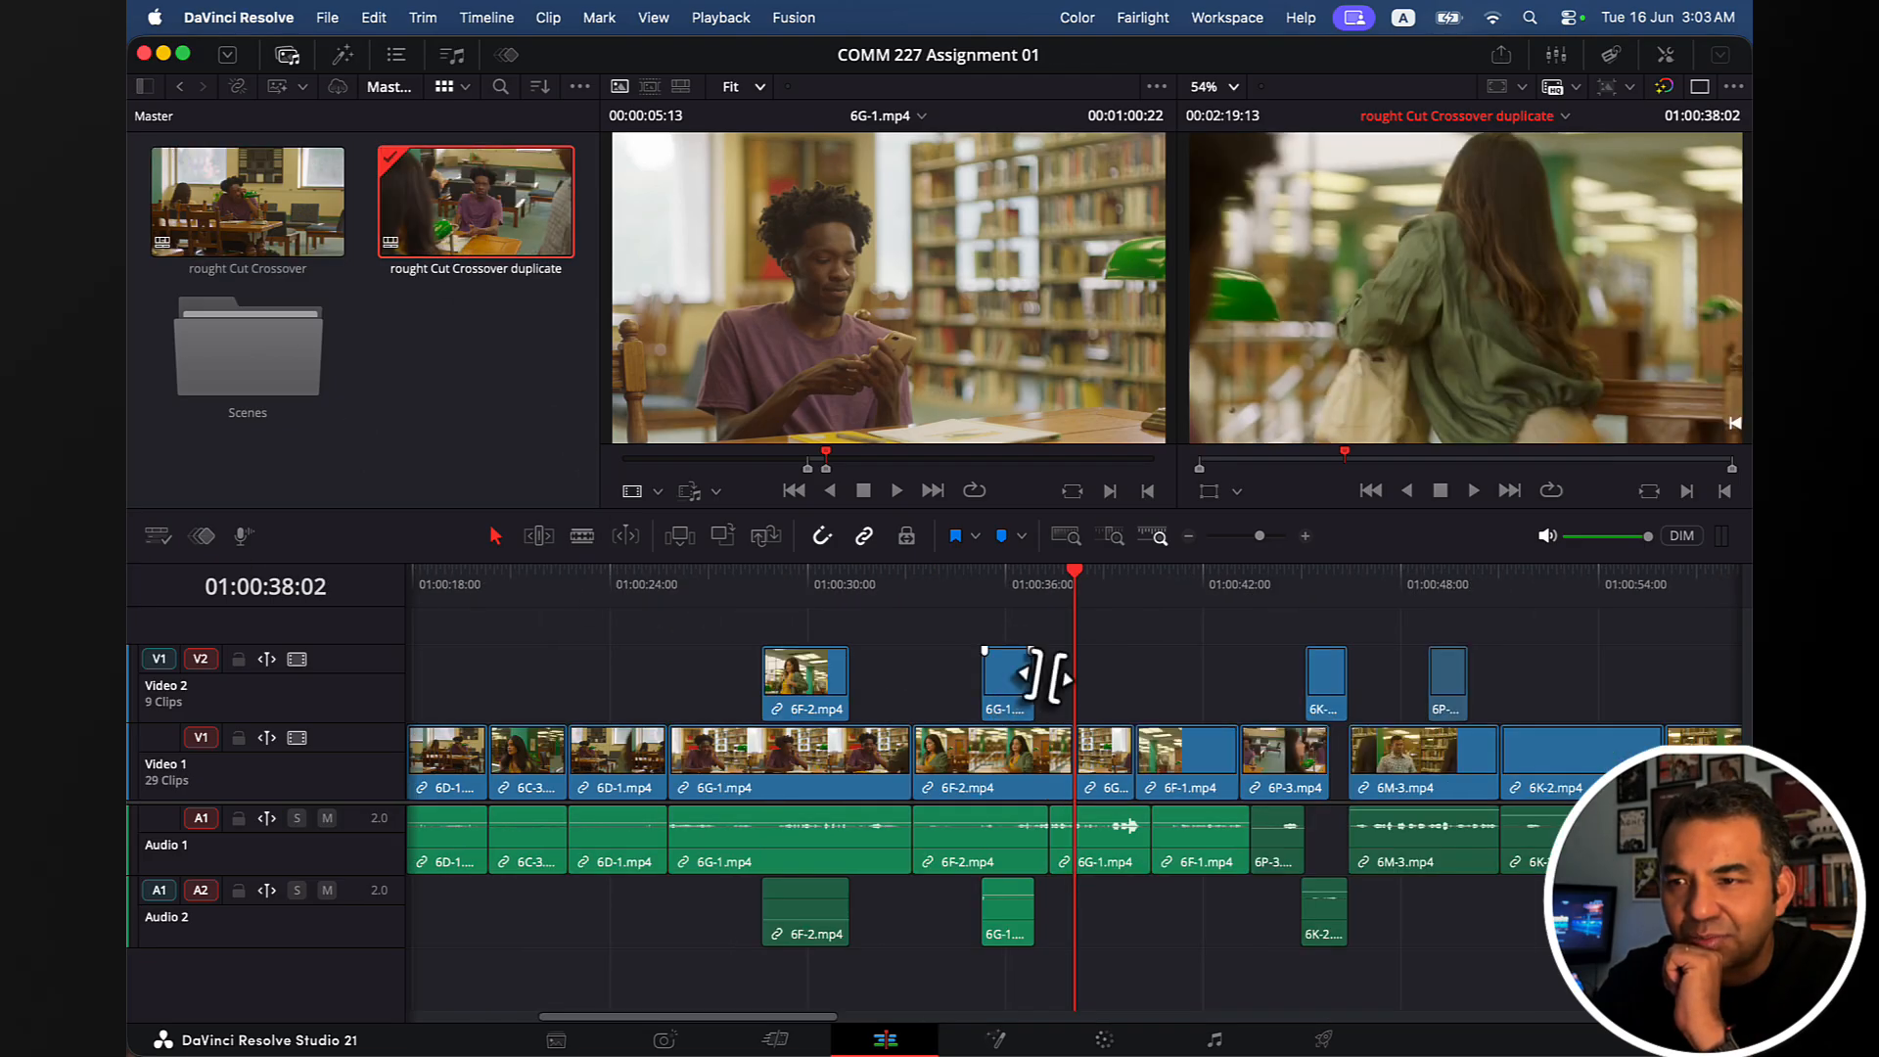
Examine how the picture and sound cuts are offset between 6F-2.mp4 and 6G-1.mp4 around 01:00:37:19 in the duplicate timeline.
click(1101, 591)
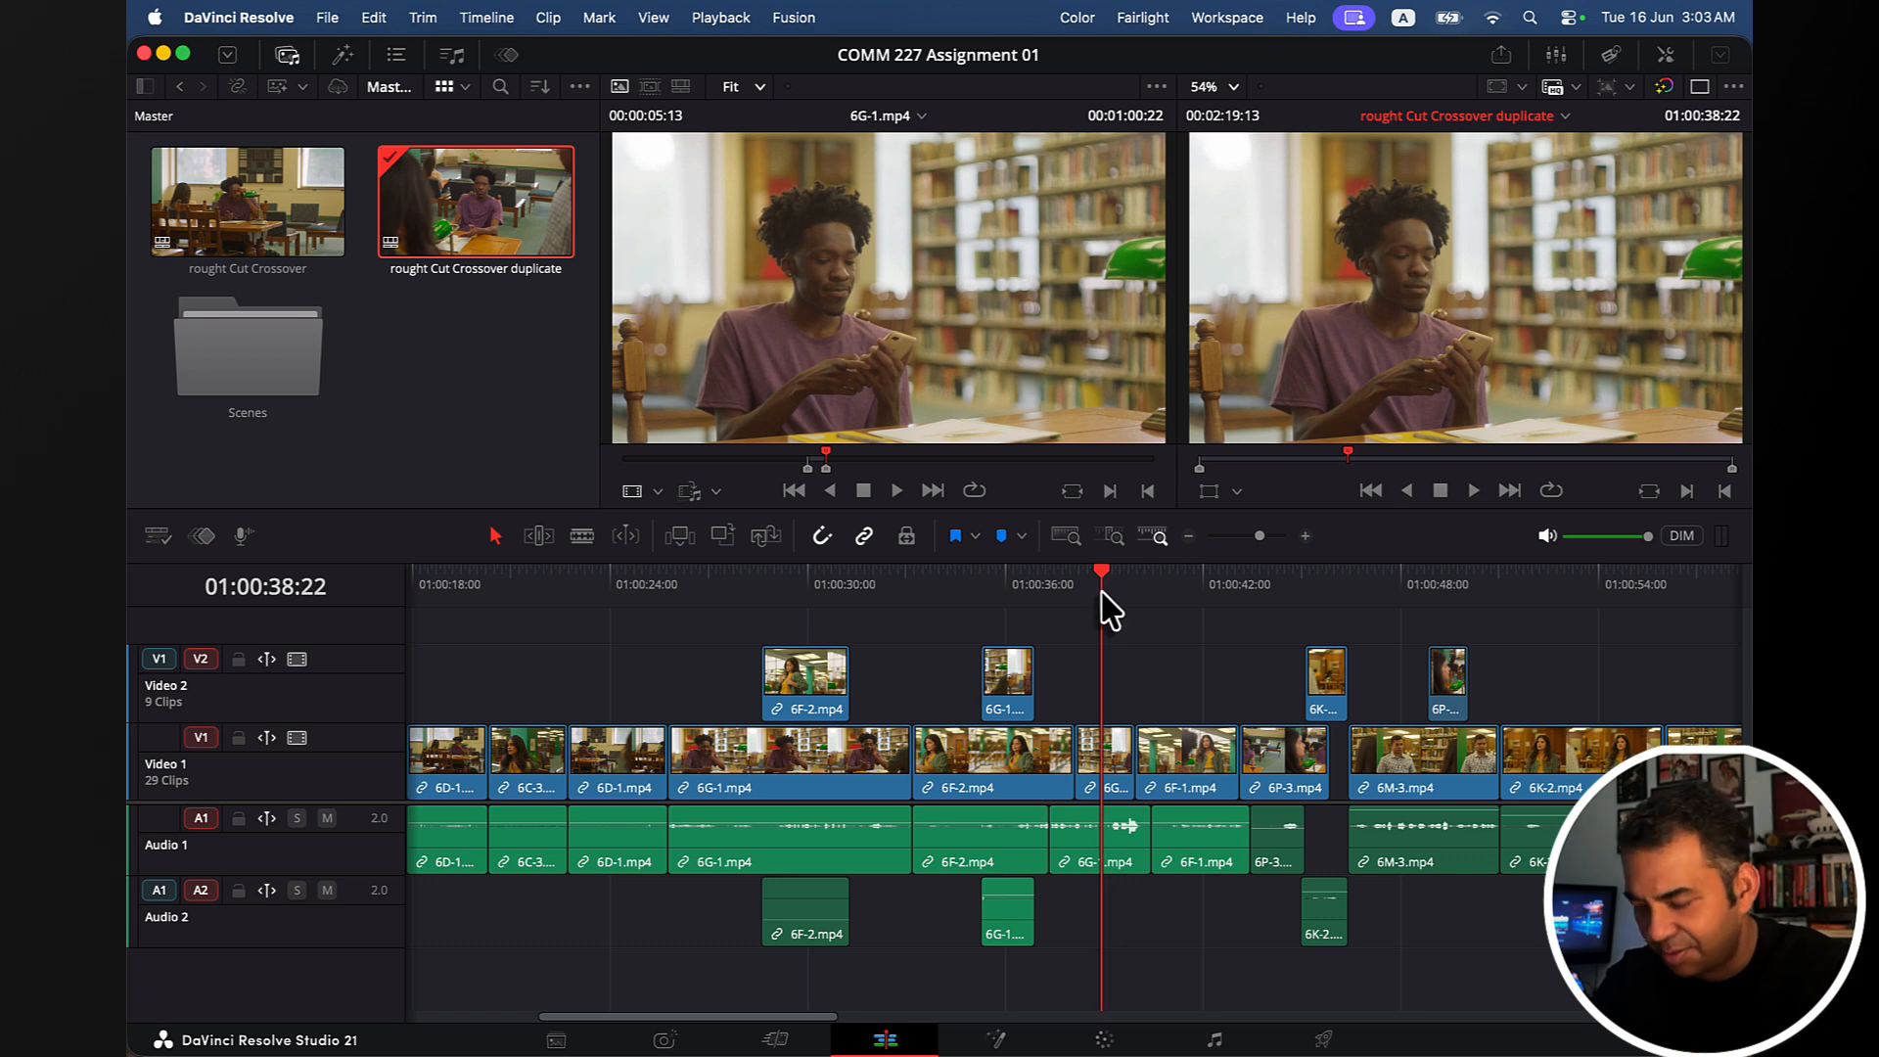
key(super+equal)
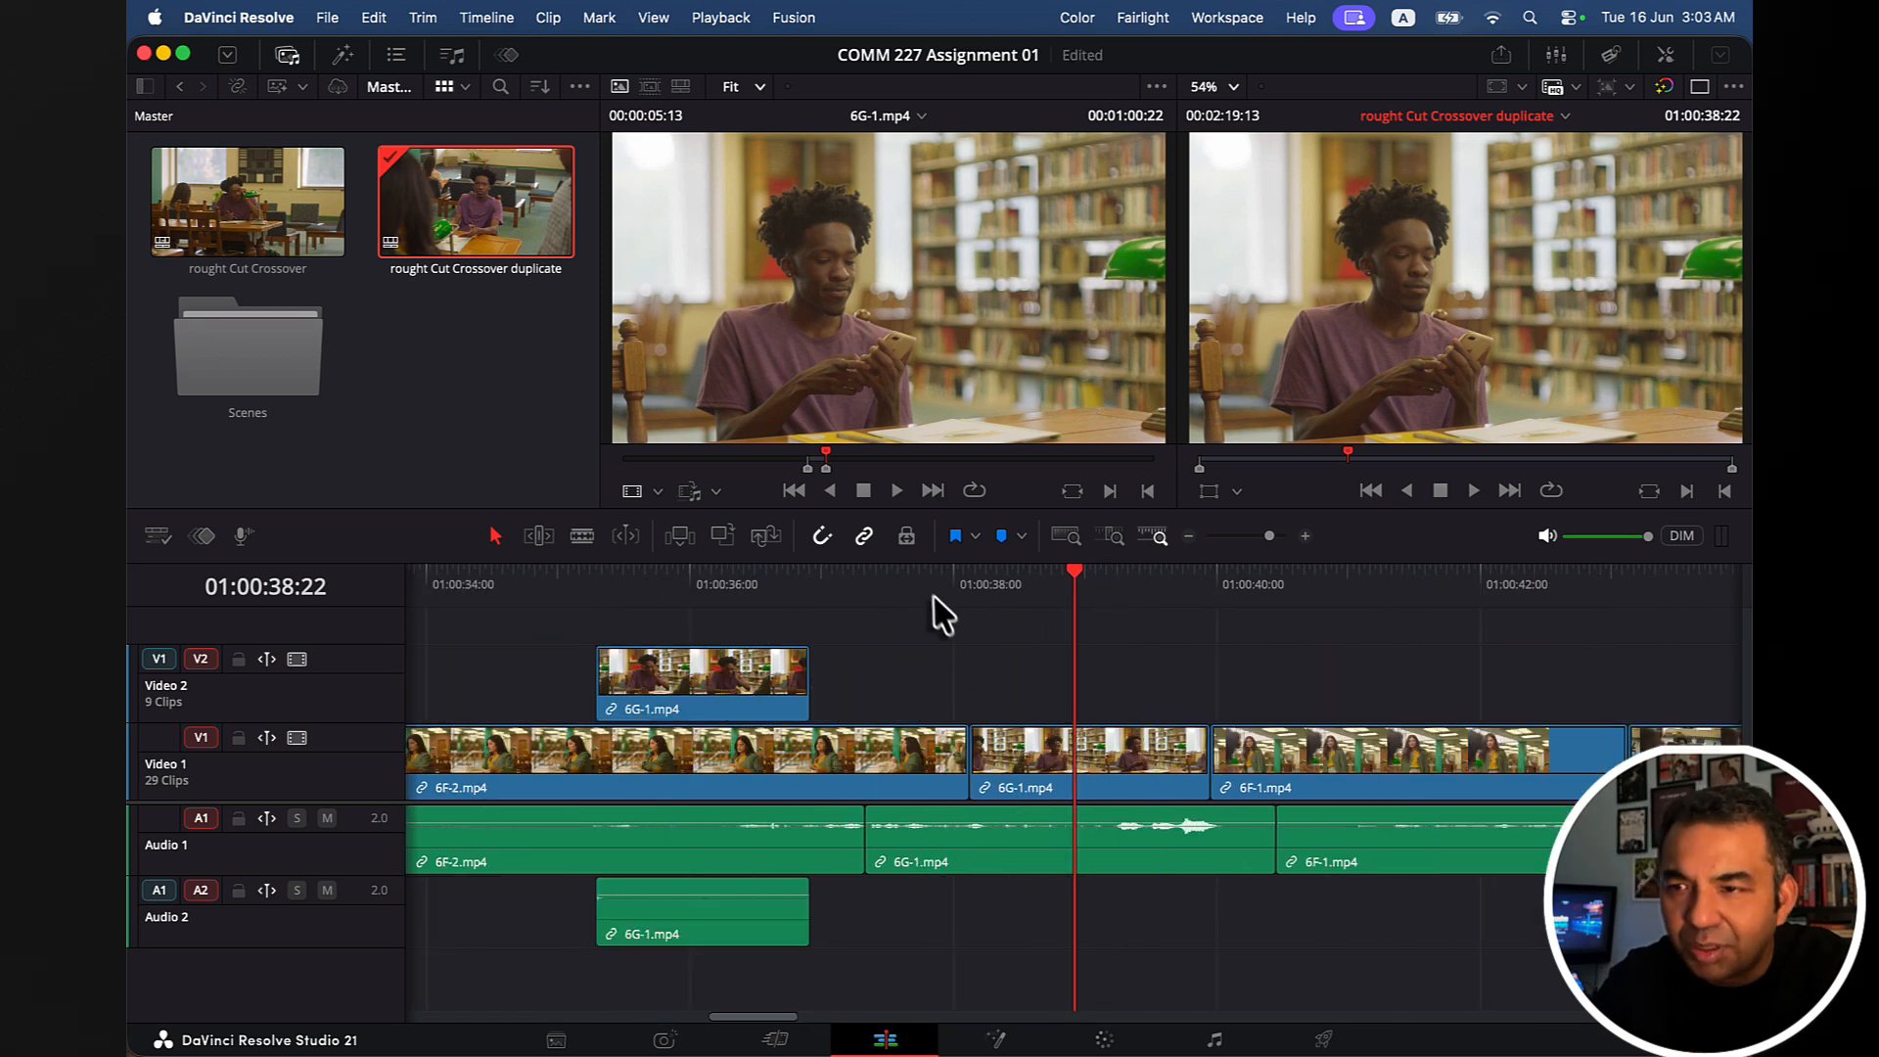
click(927, 585)
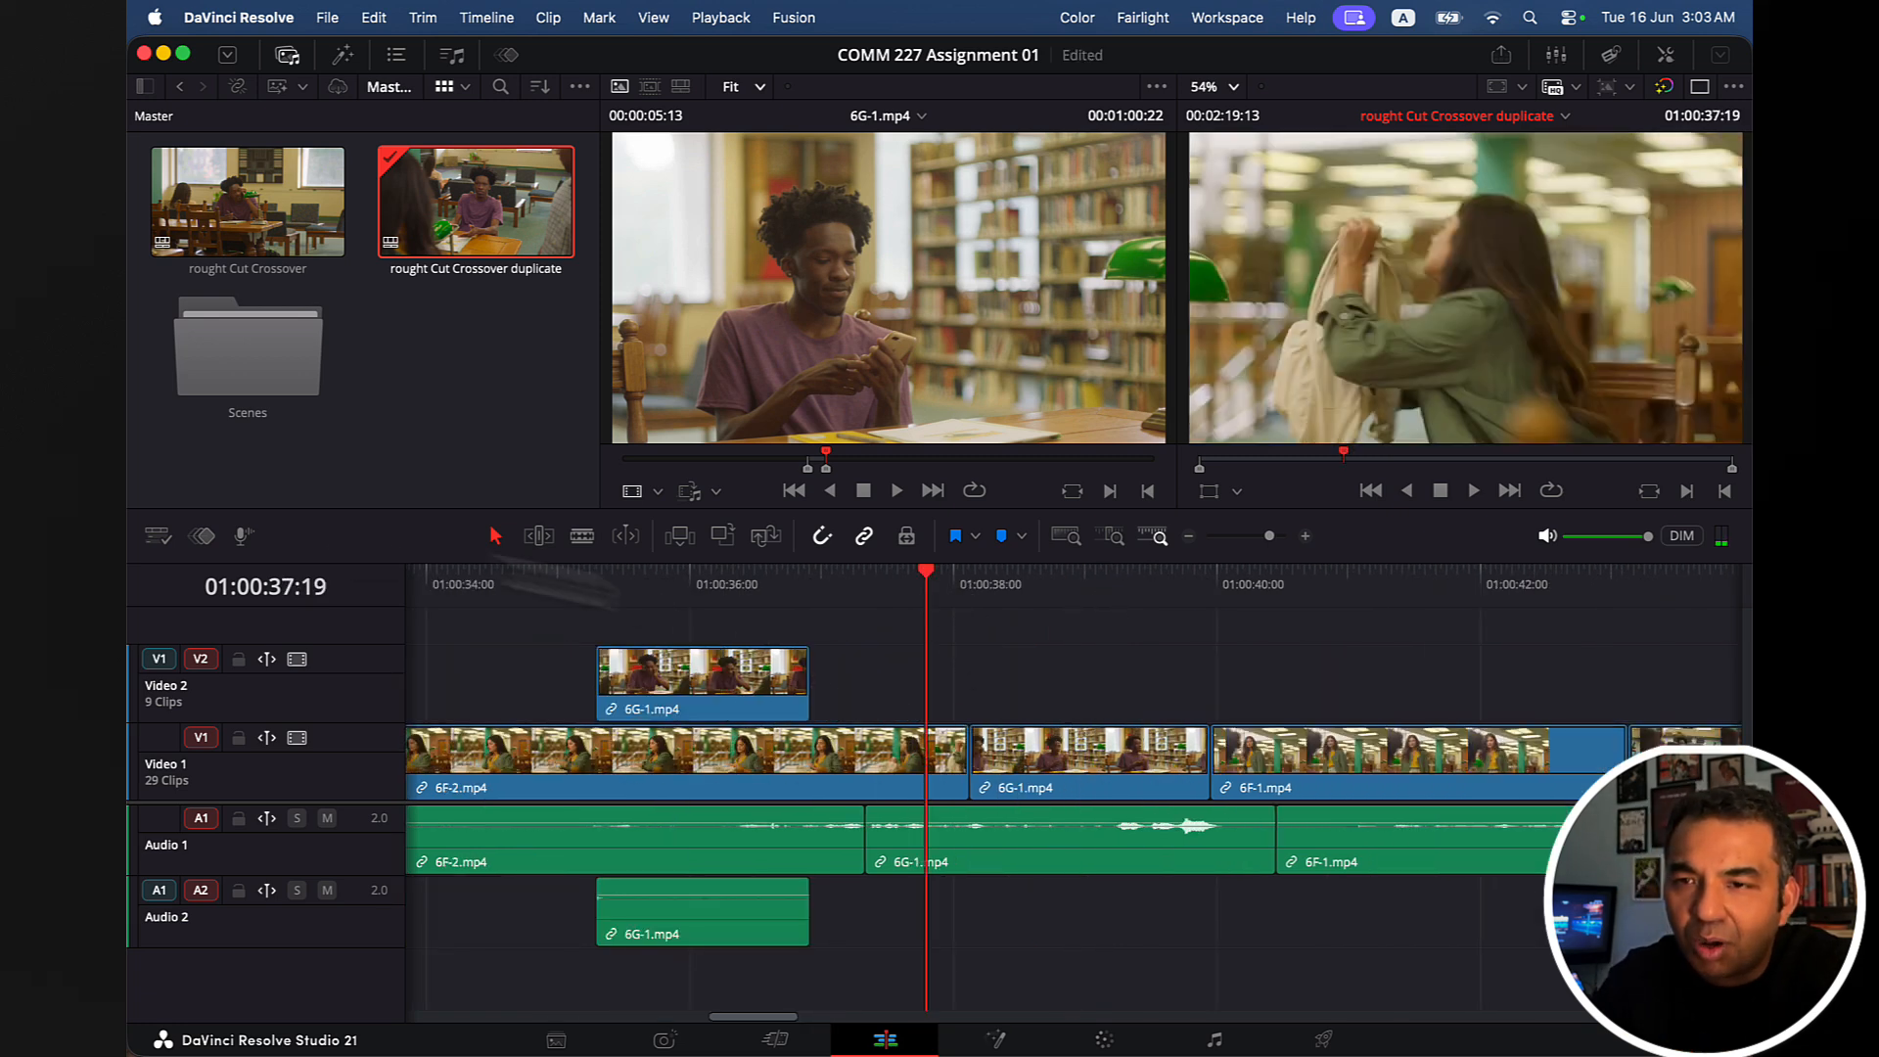
Reopen the "rought Cut Crossover" timeline, play across the cut from 6D-1.mp4 to 6G-2.mp4, and park the playhead at 01:00:27:02.
double_click(252, 207)
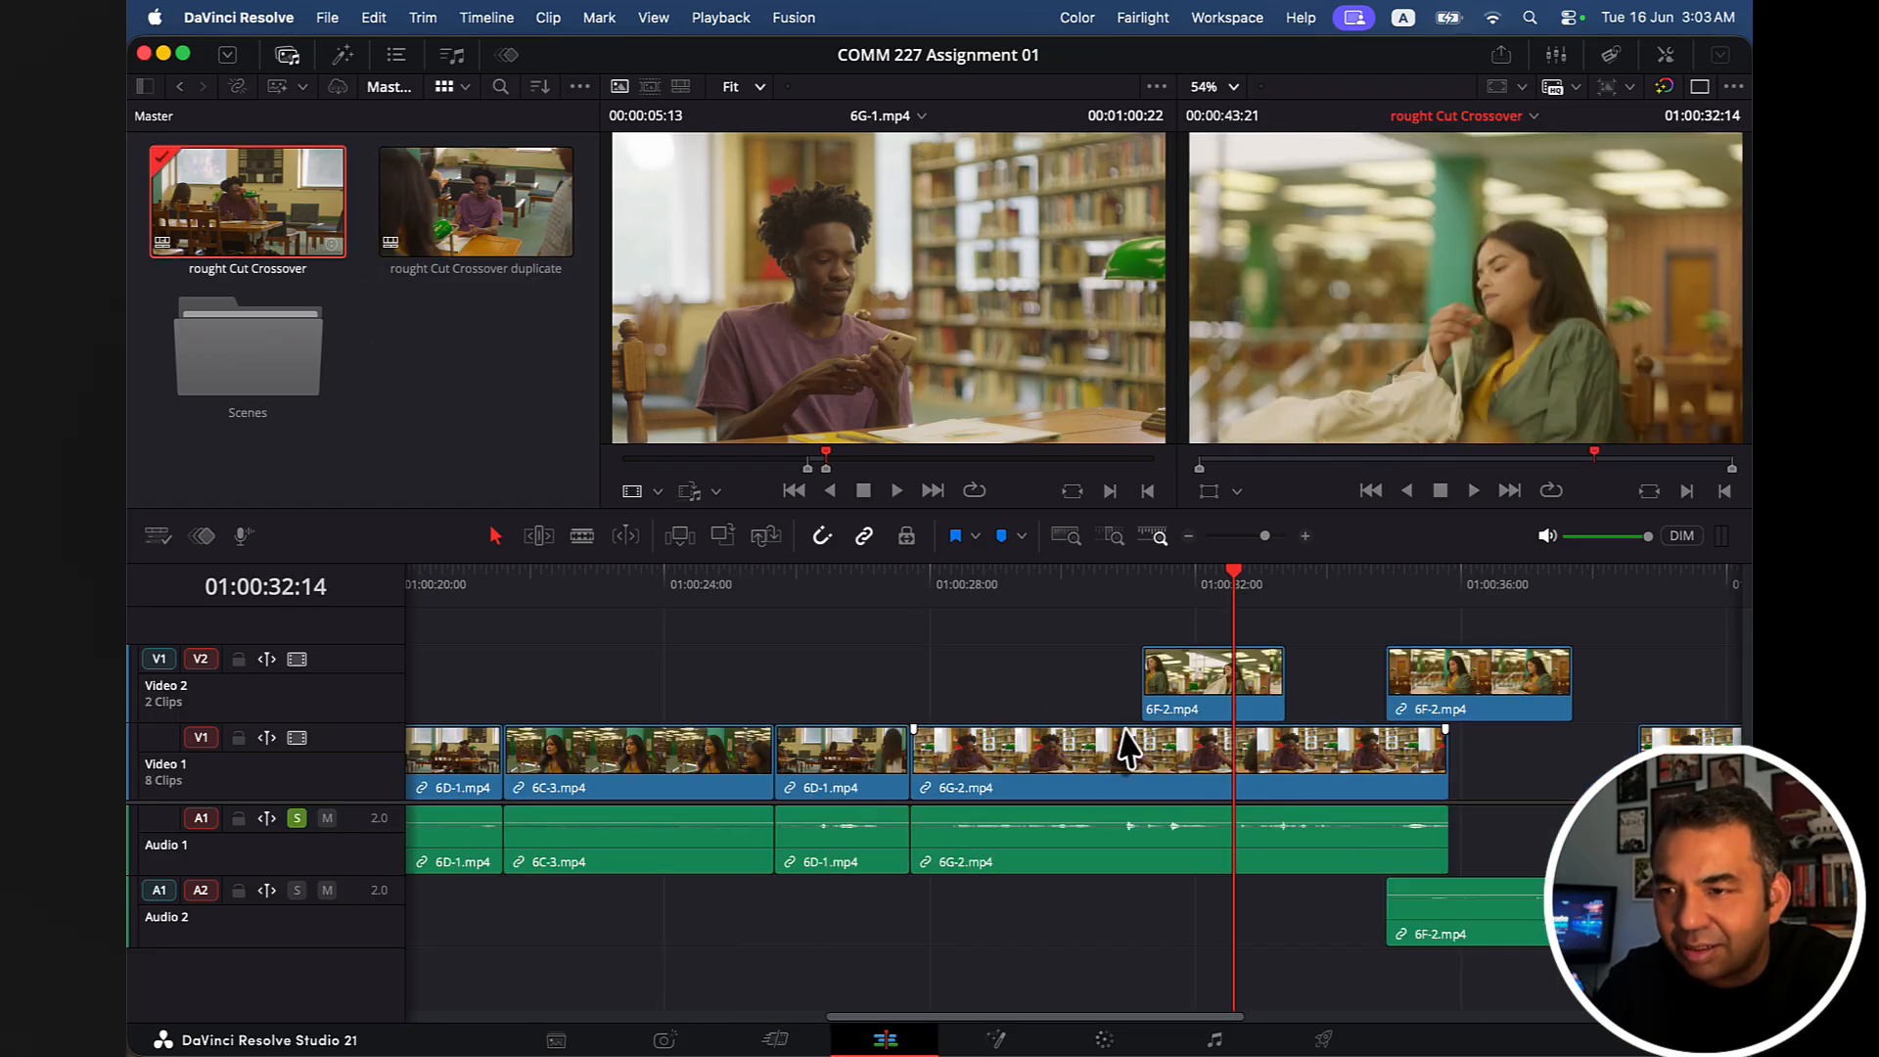
click(695, 587)
key(space)
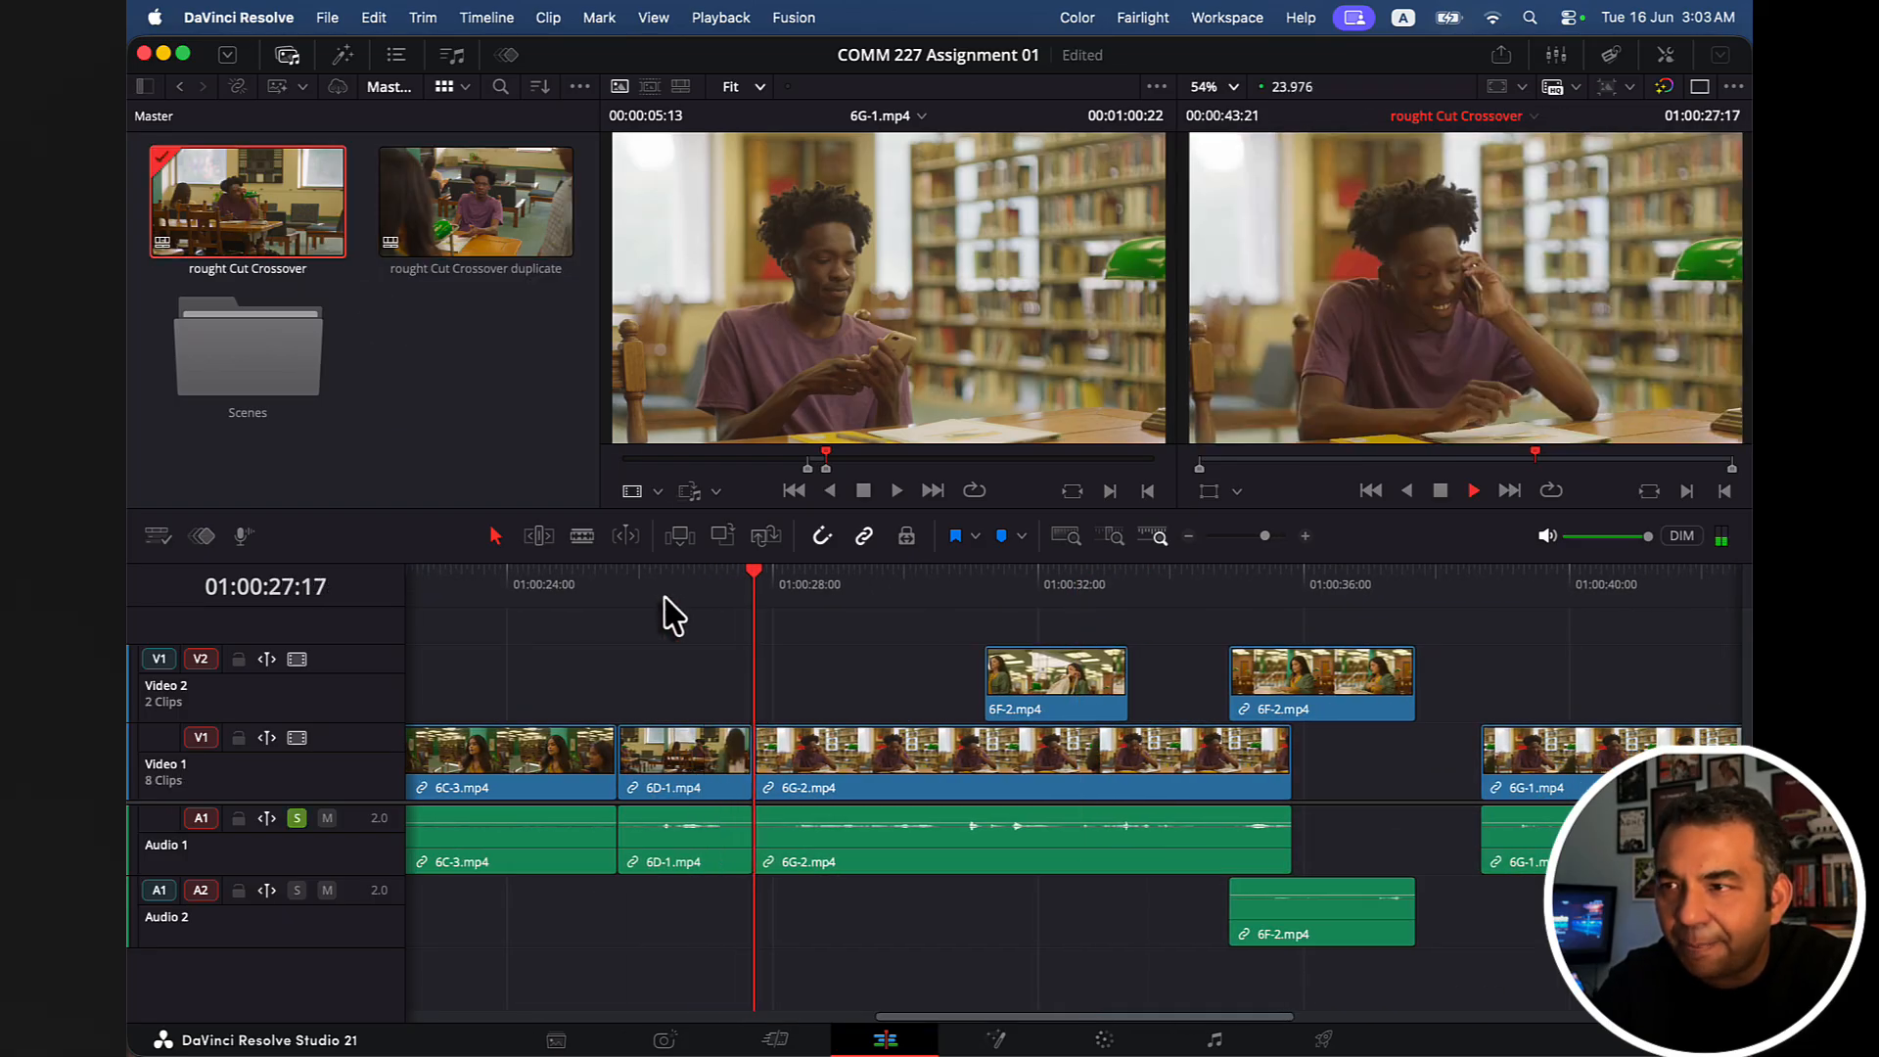
key(space)
scroll(848, 659, left, 3)
click(915, 586)
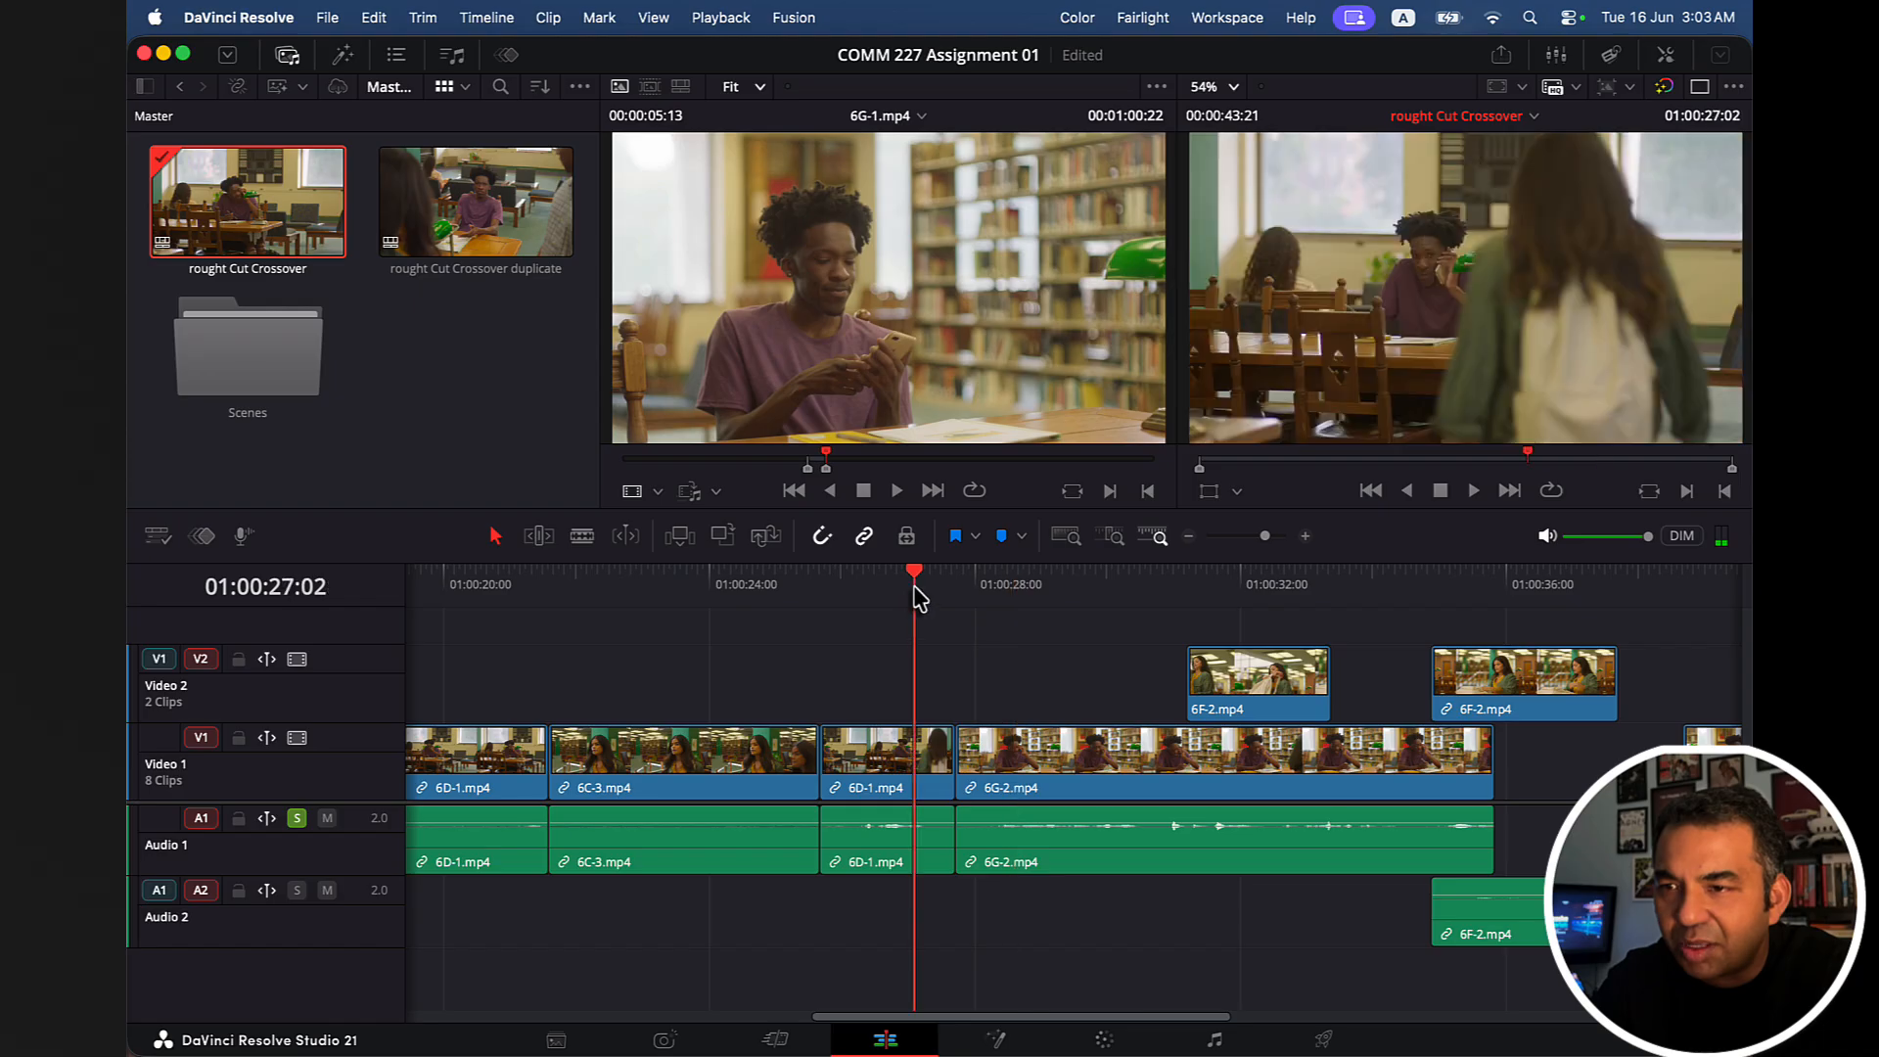
Trim the edit point between 6D-1.mp4 and 6G-2.mp4 later, to about 01:00:28:00, so 6D-1.mp4 holds longer on the woman walking.
key(super+equal)
key(super+equal)
scroll(1213, 663, right, 3)
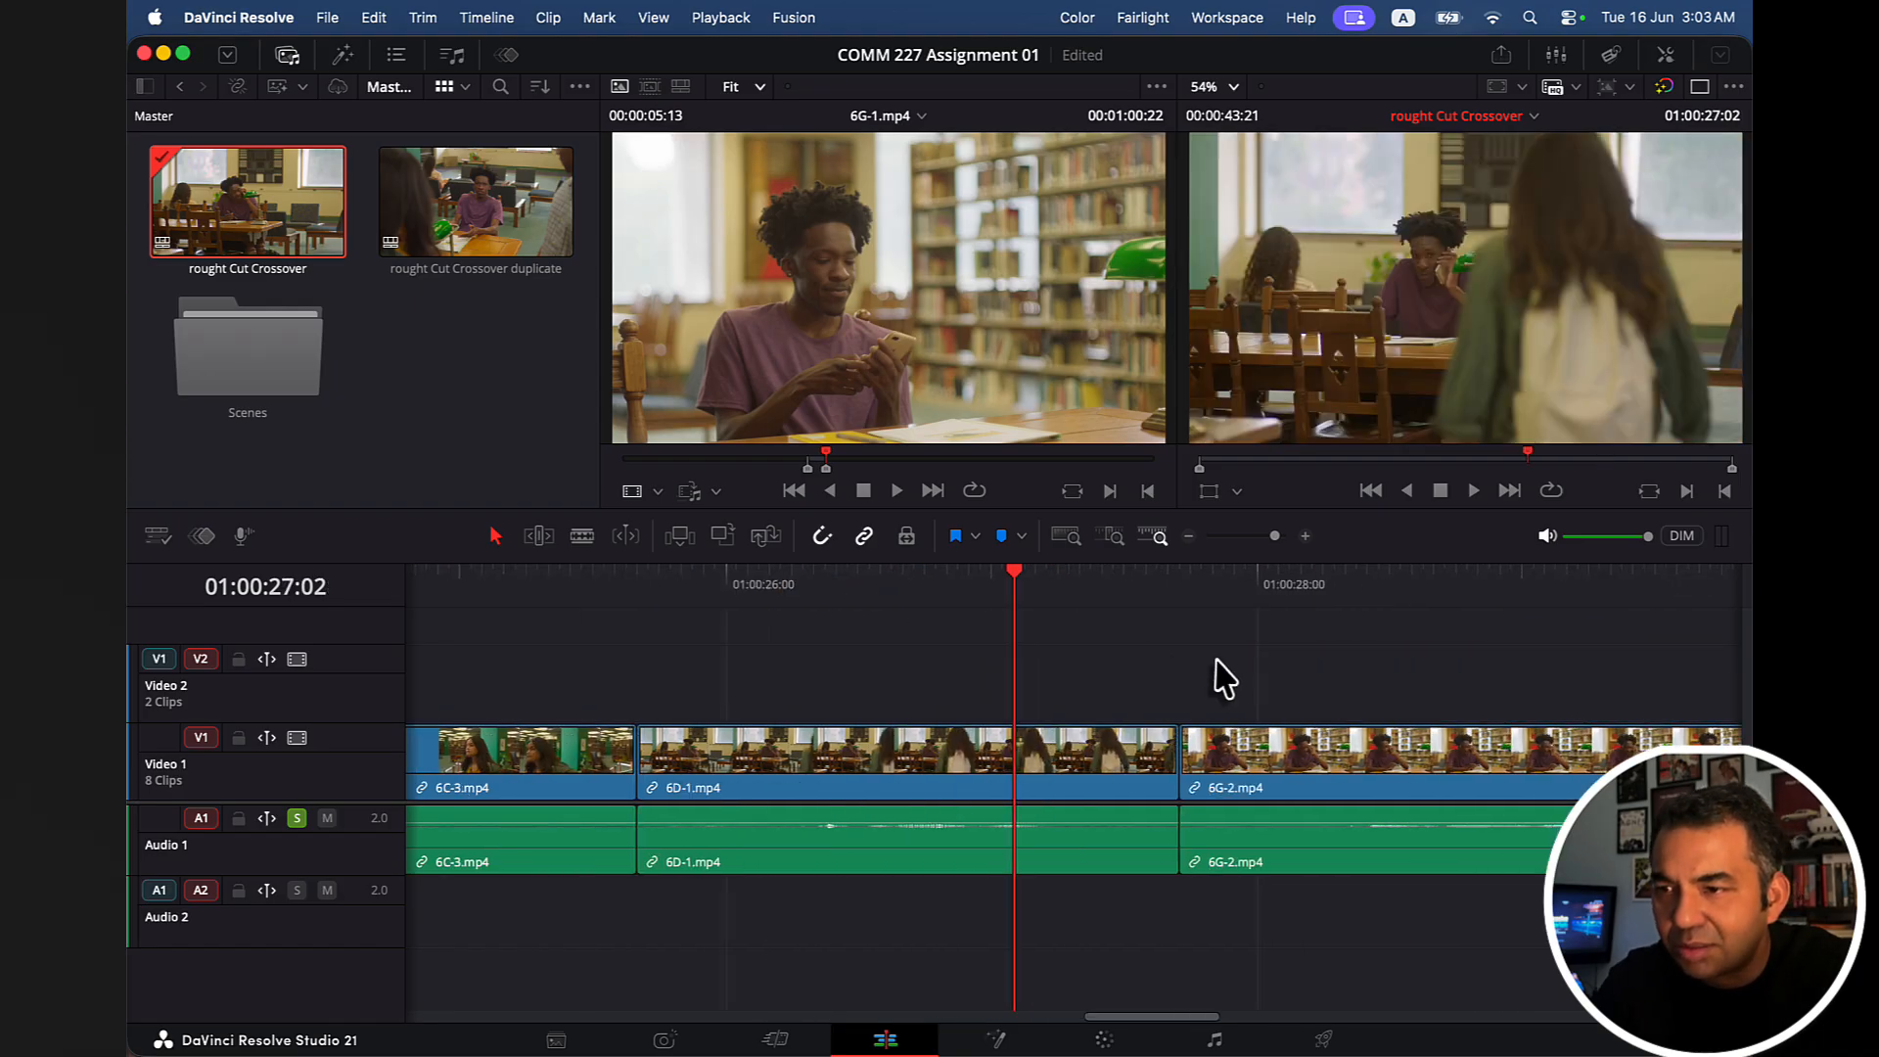
mouse_move(984, 602)
mouse_down()
mouse_move(1083, 600)
mouse_move(981, 596)
mouse_move(1072, 587)
mouse_move(1005, 589)
mouse_up()
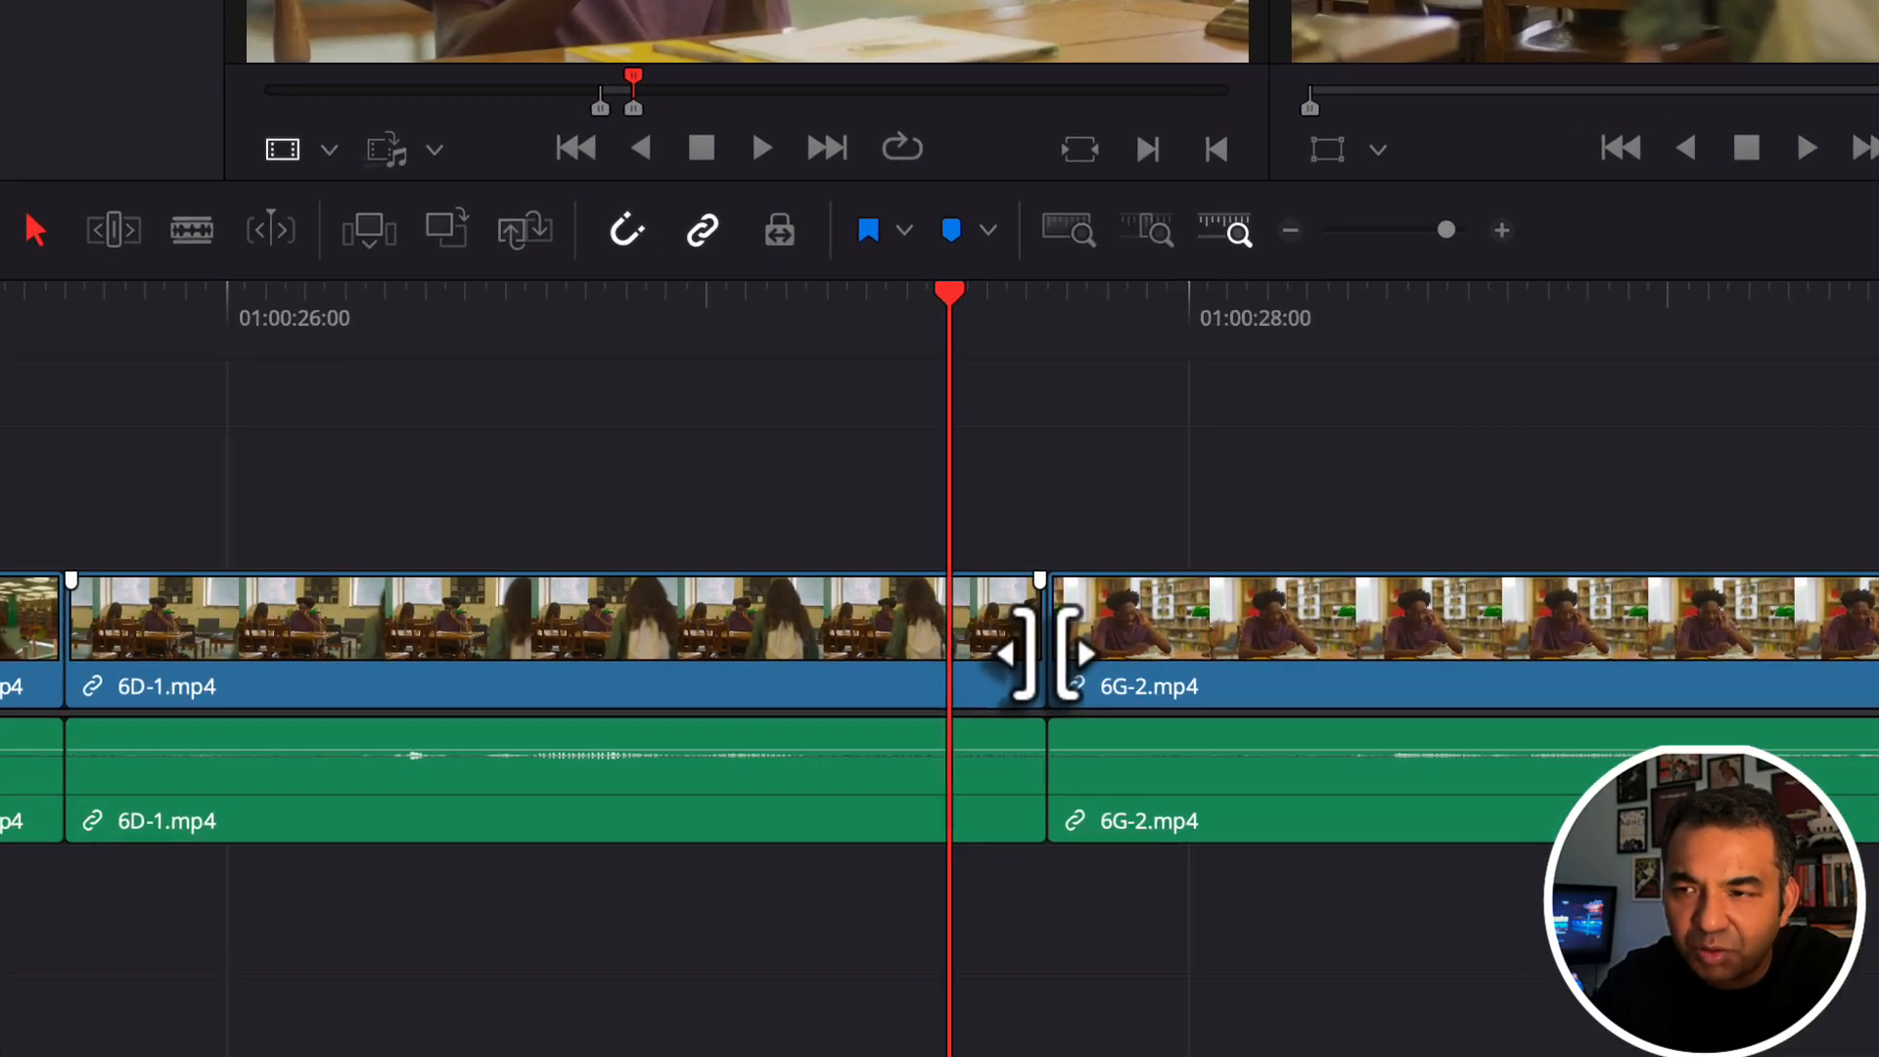
click(1054, 768)
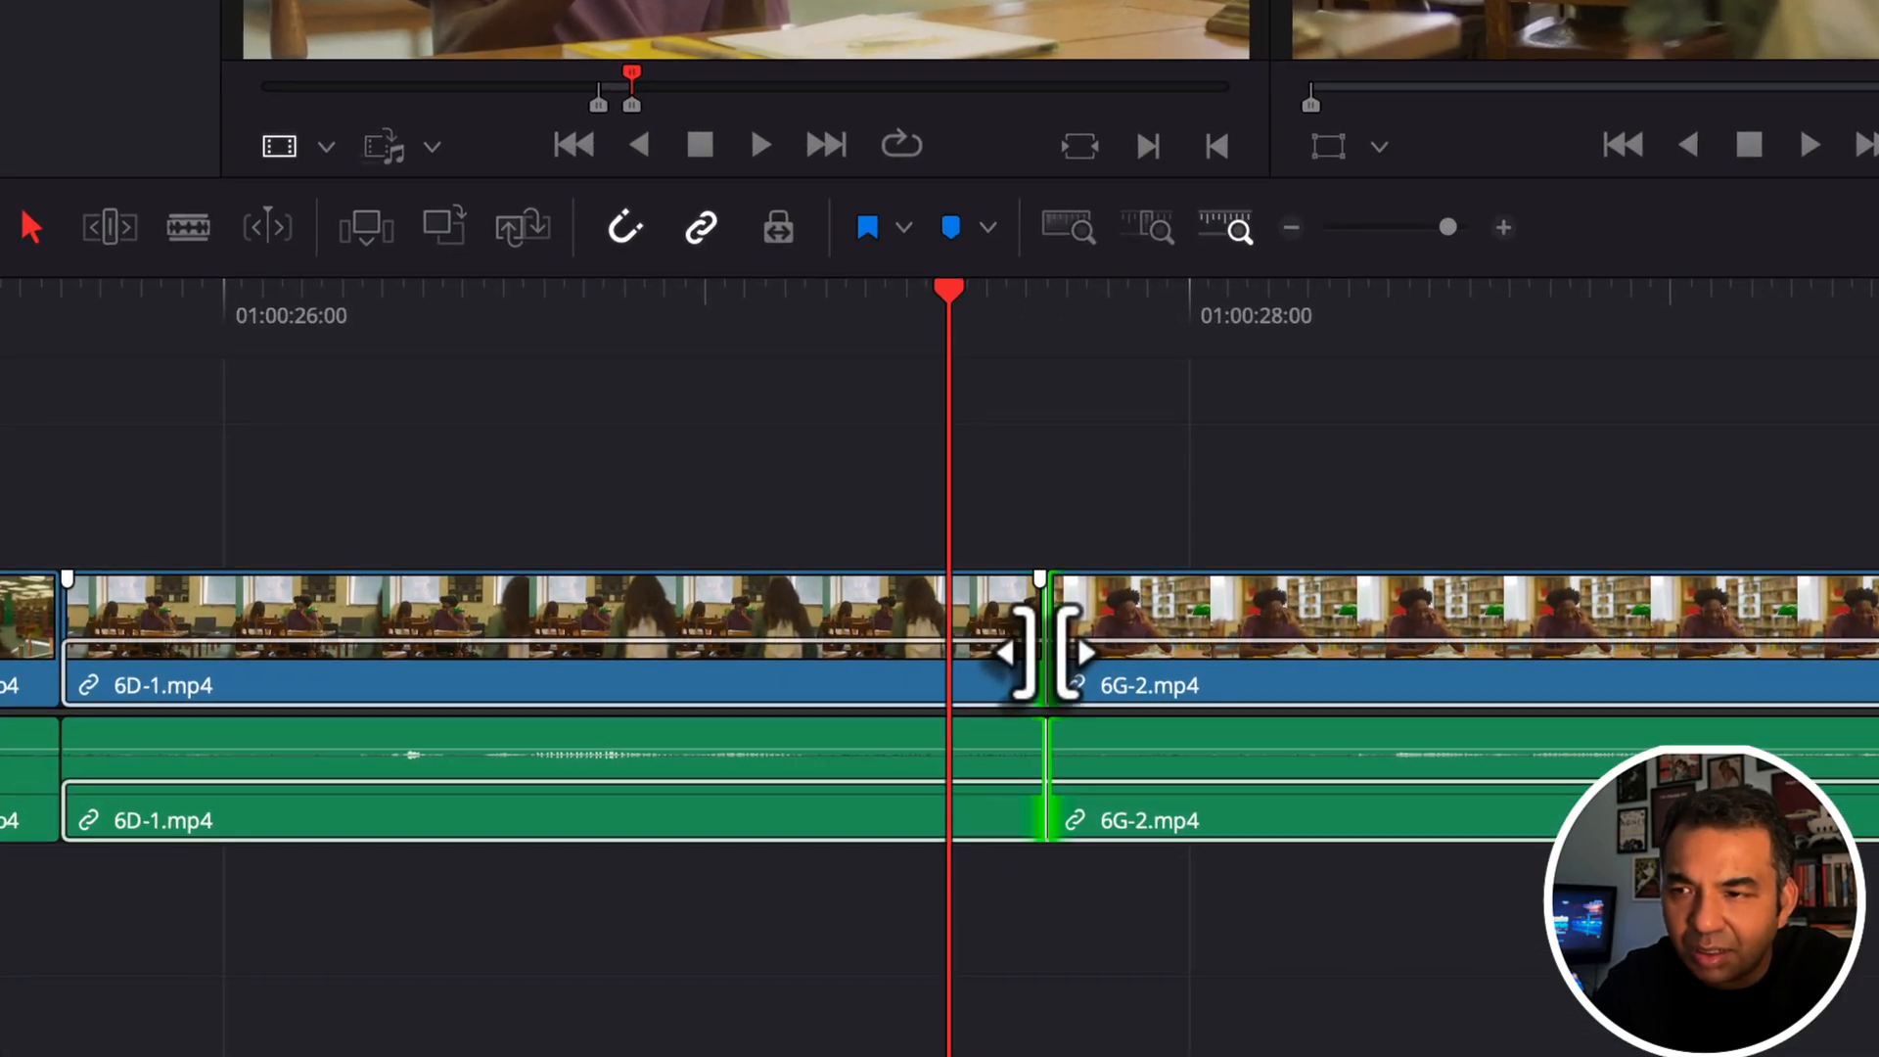
drag(1045, 651, 1316, 631)
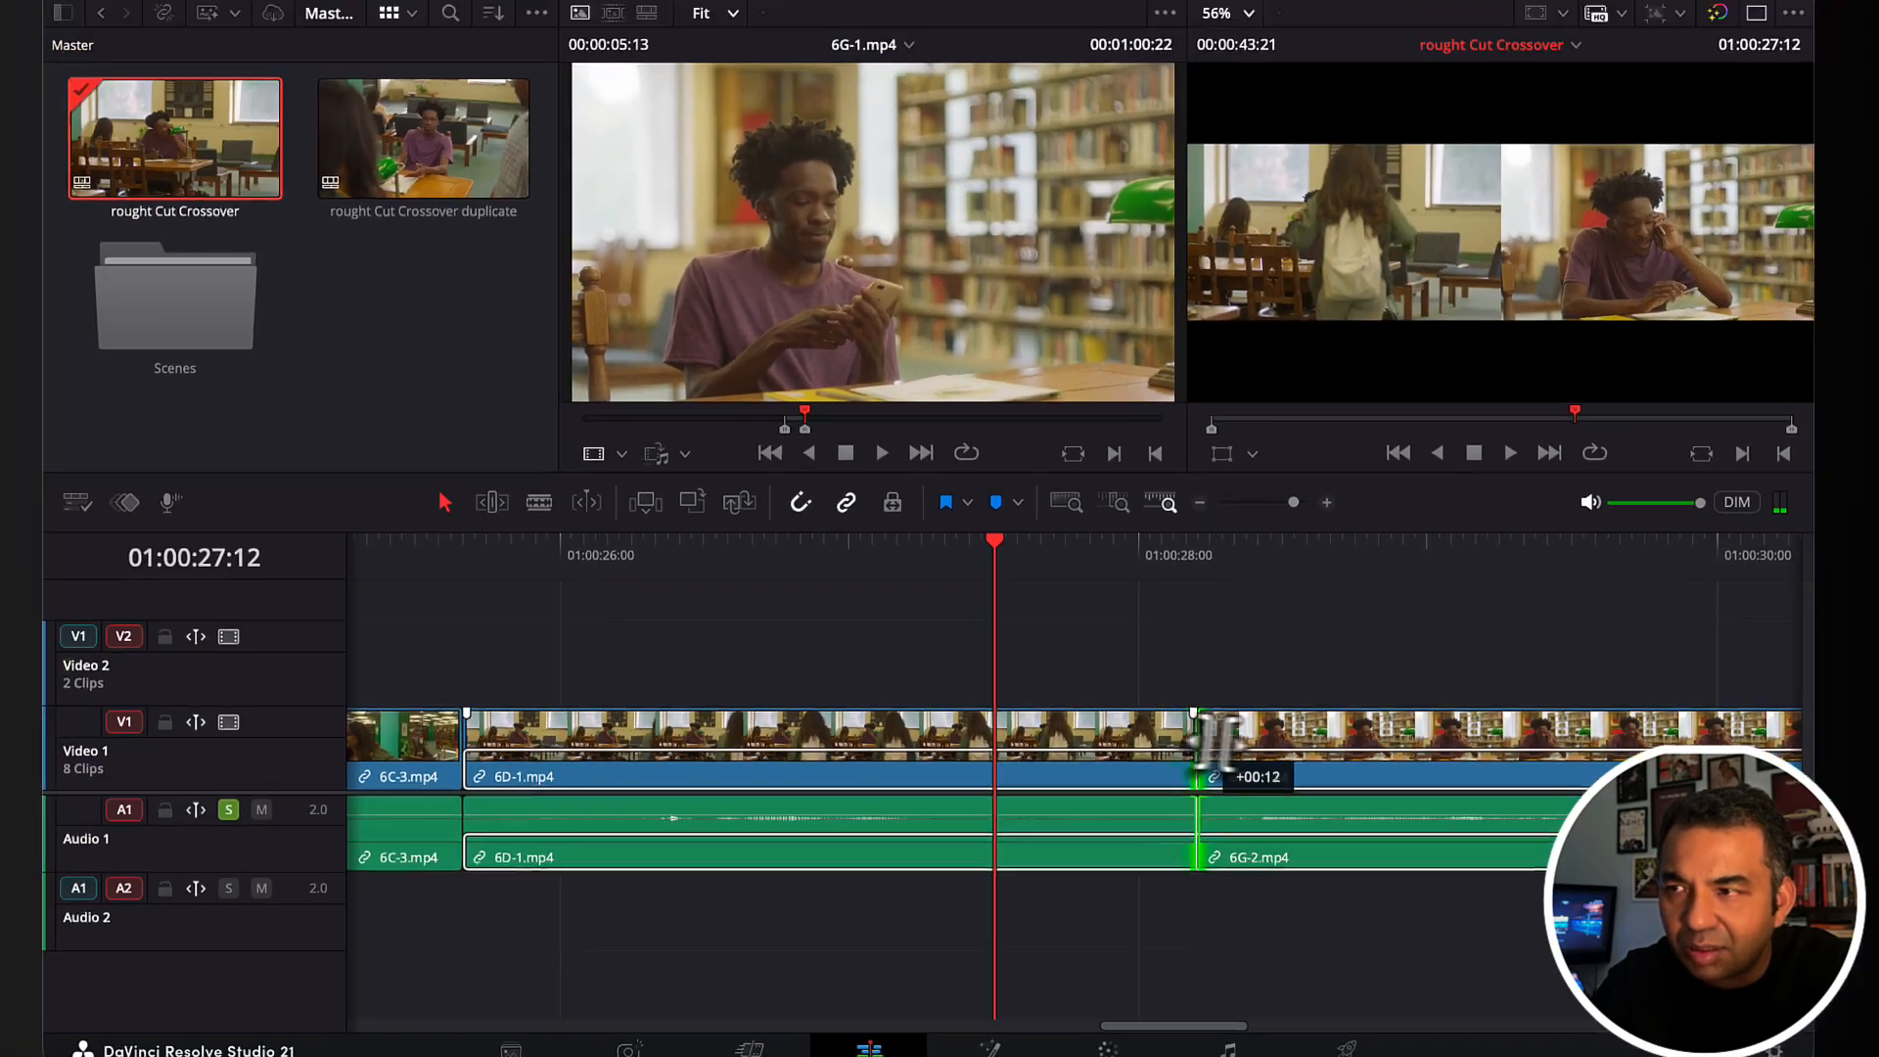
drag(1214, 749, 1147, 760)
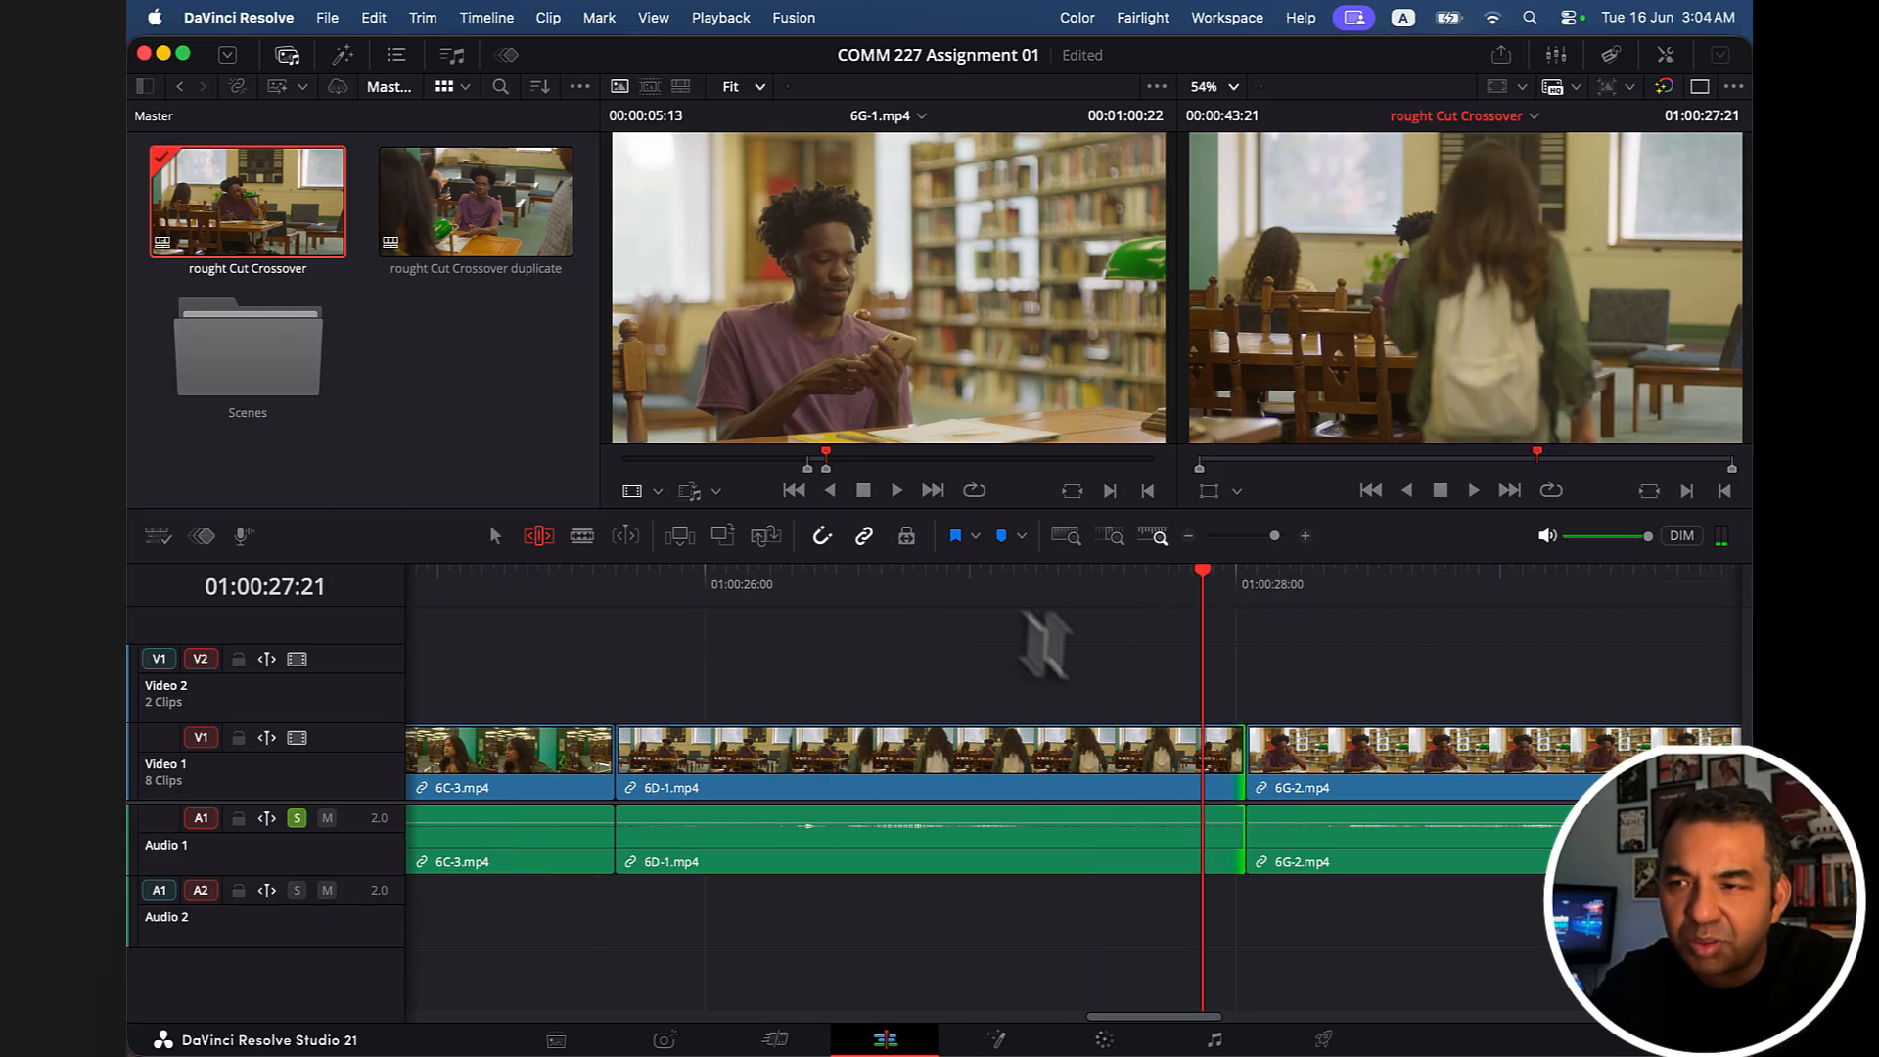
Return to the Selection tool, lower the audio volume of 6D-1.mp4 to about -61.3, and play from the start of the section.
scroll(1007, 626, right, 1)
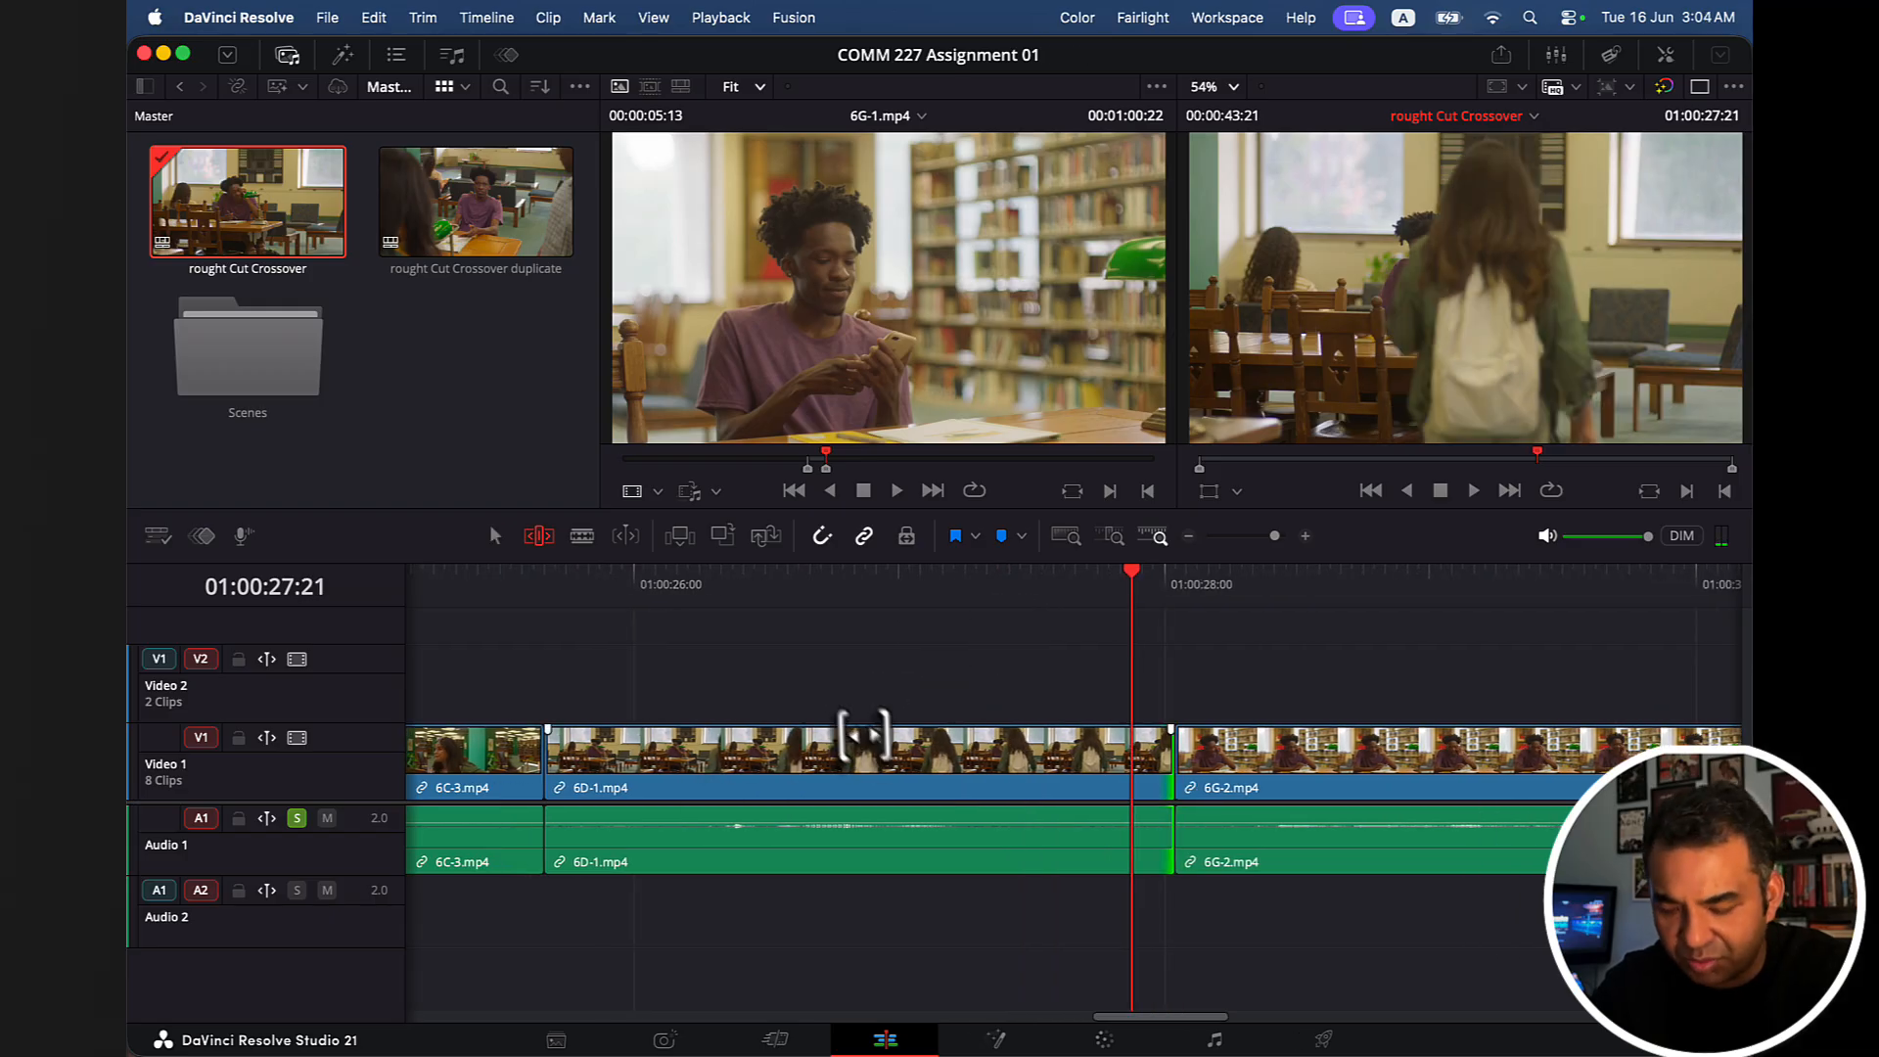
click(496, 536)
click(798, 859)
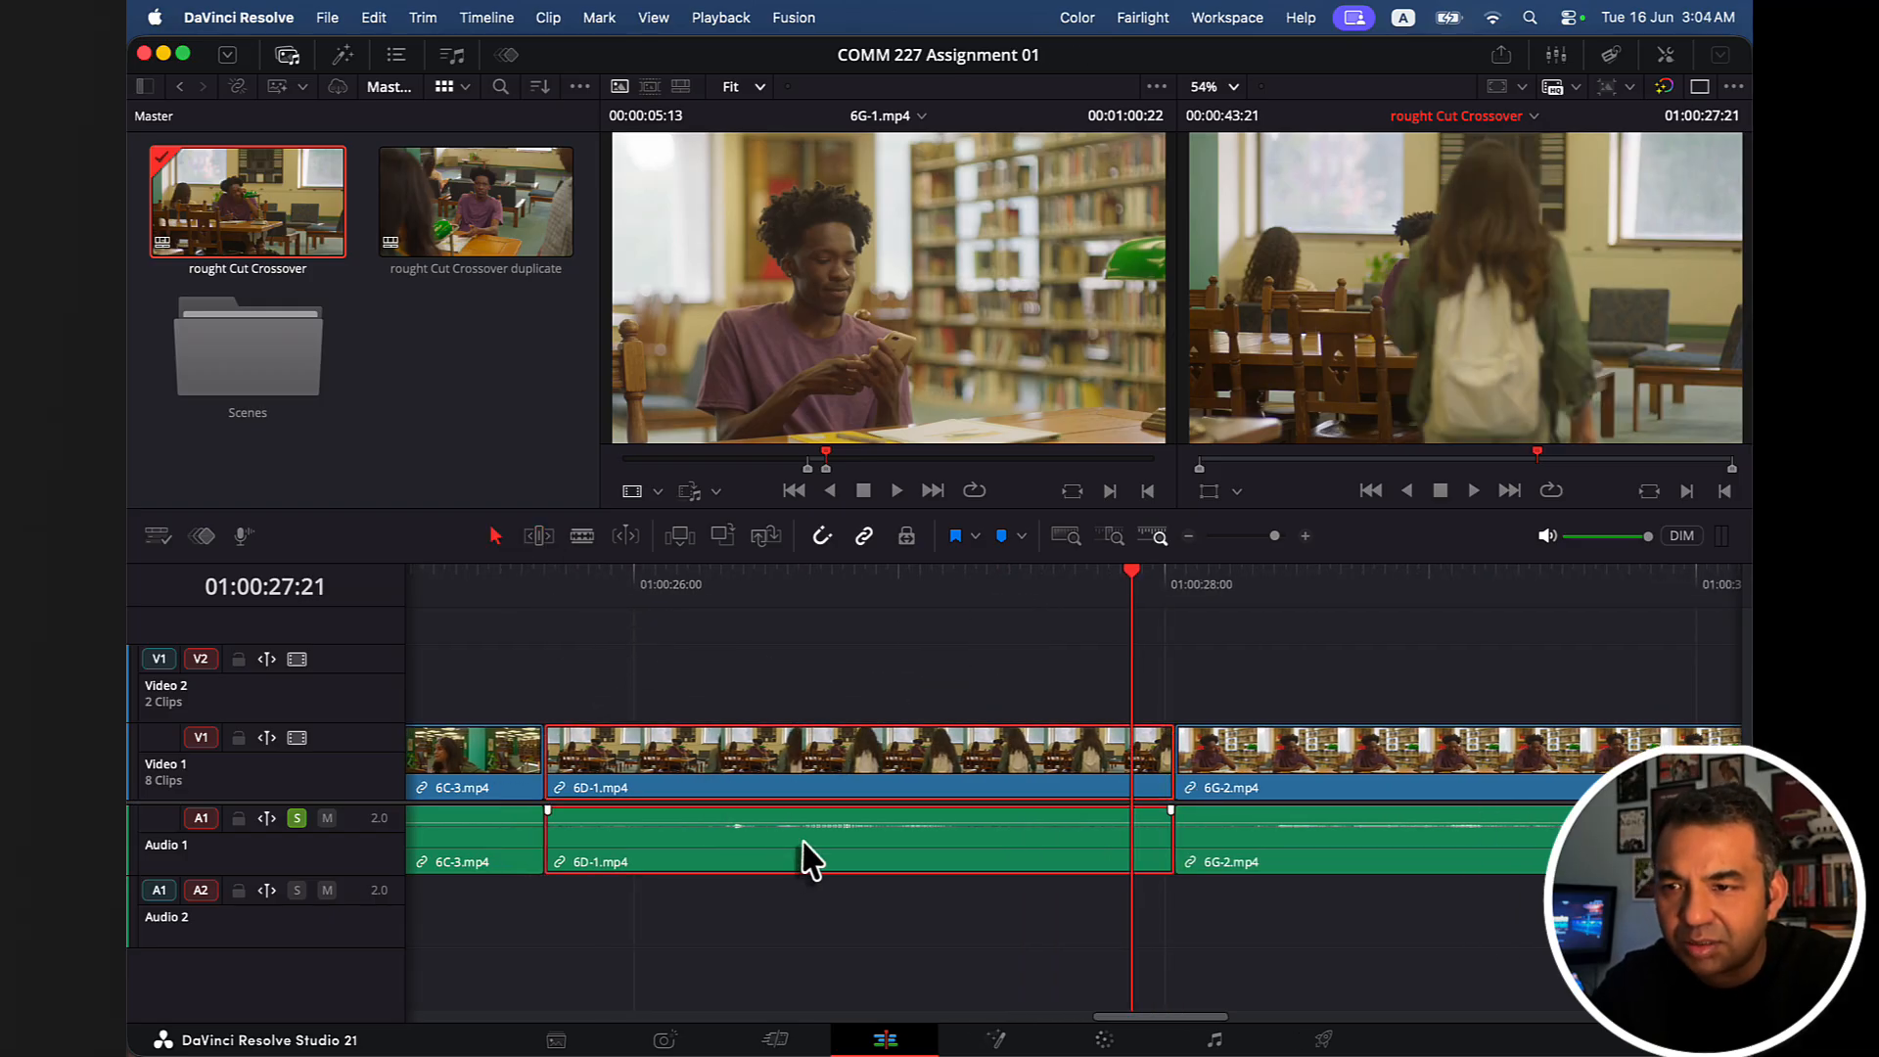
click(1666, 55)
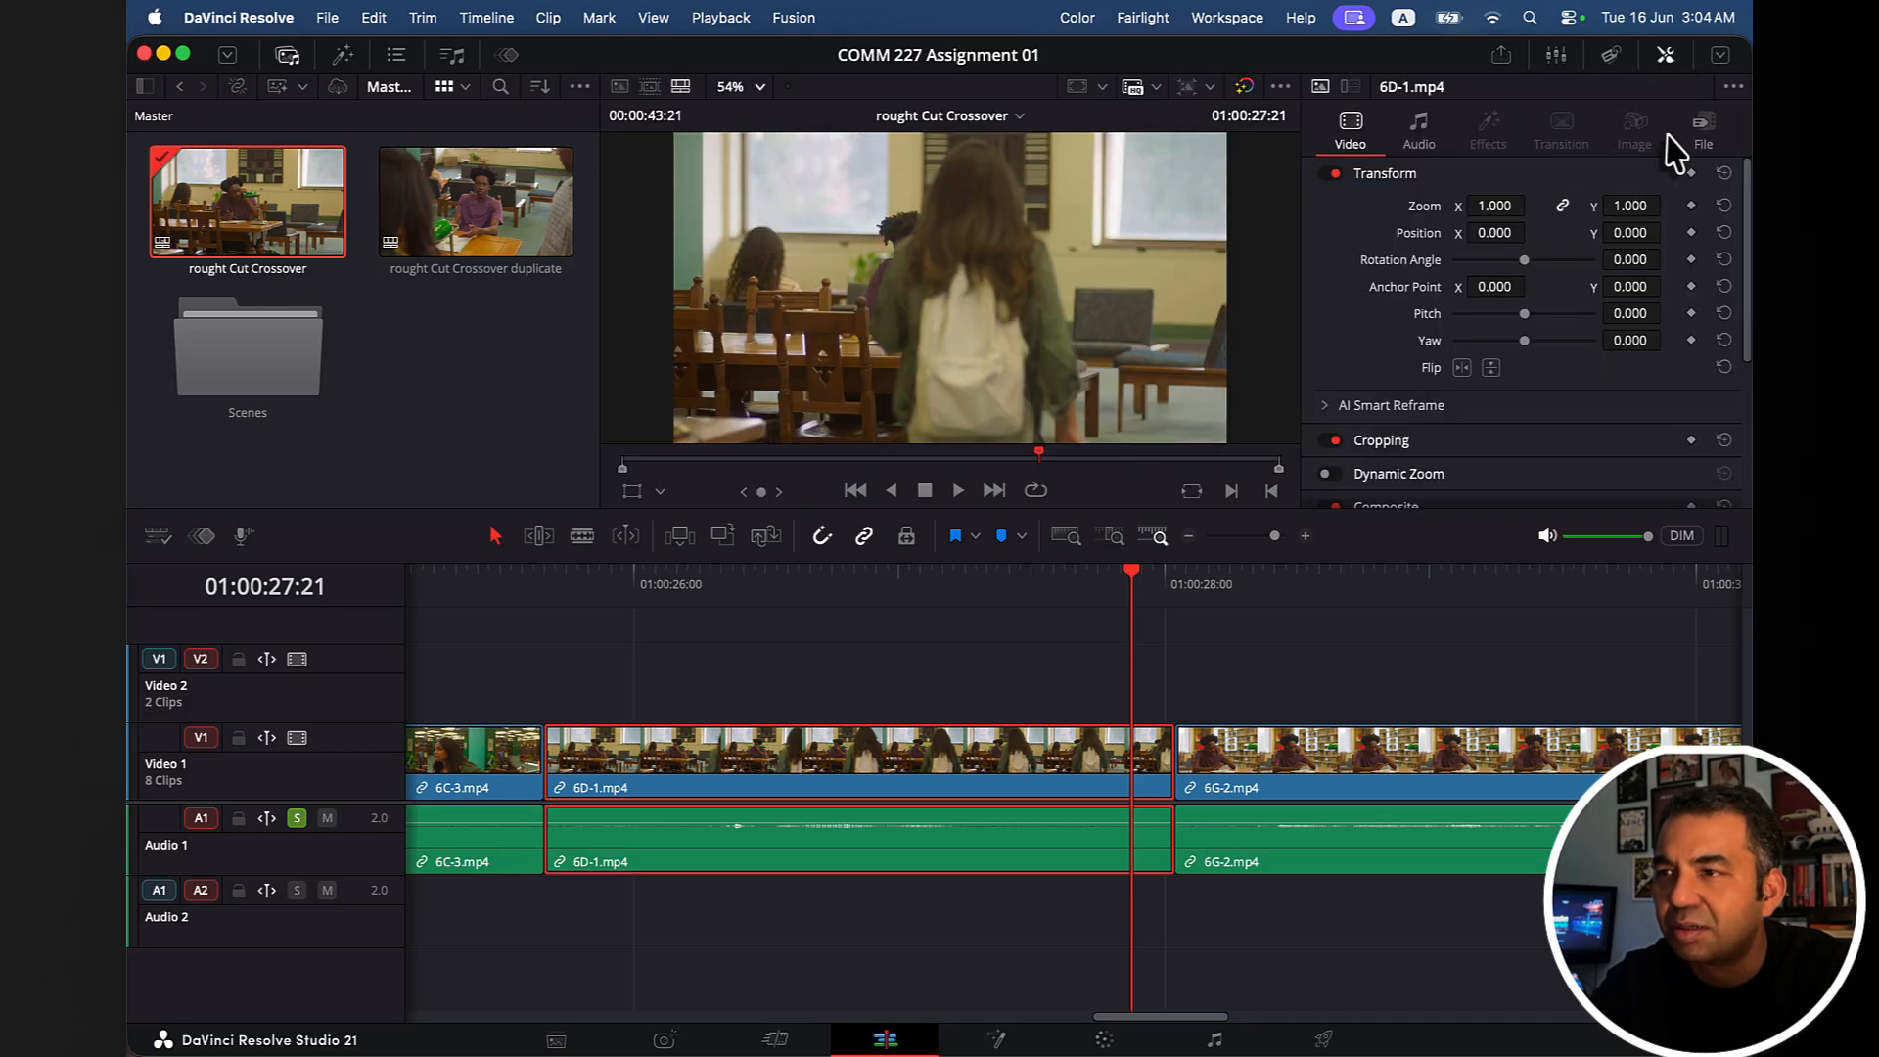
click(1431, 141)
drag(1563, 207, 1496, 207)
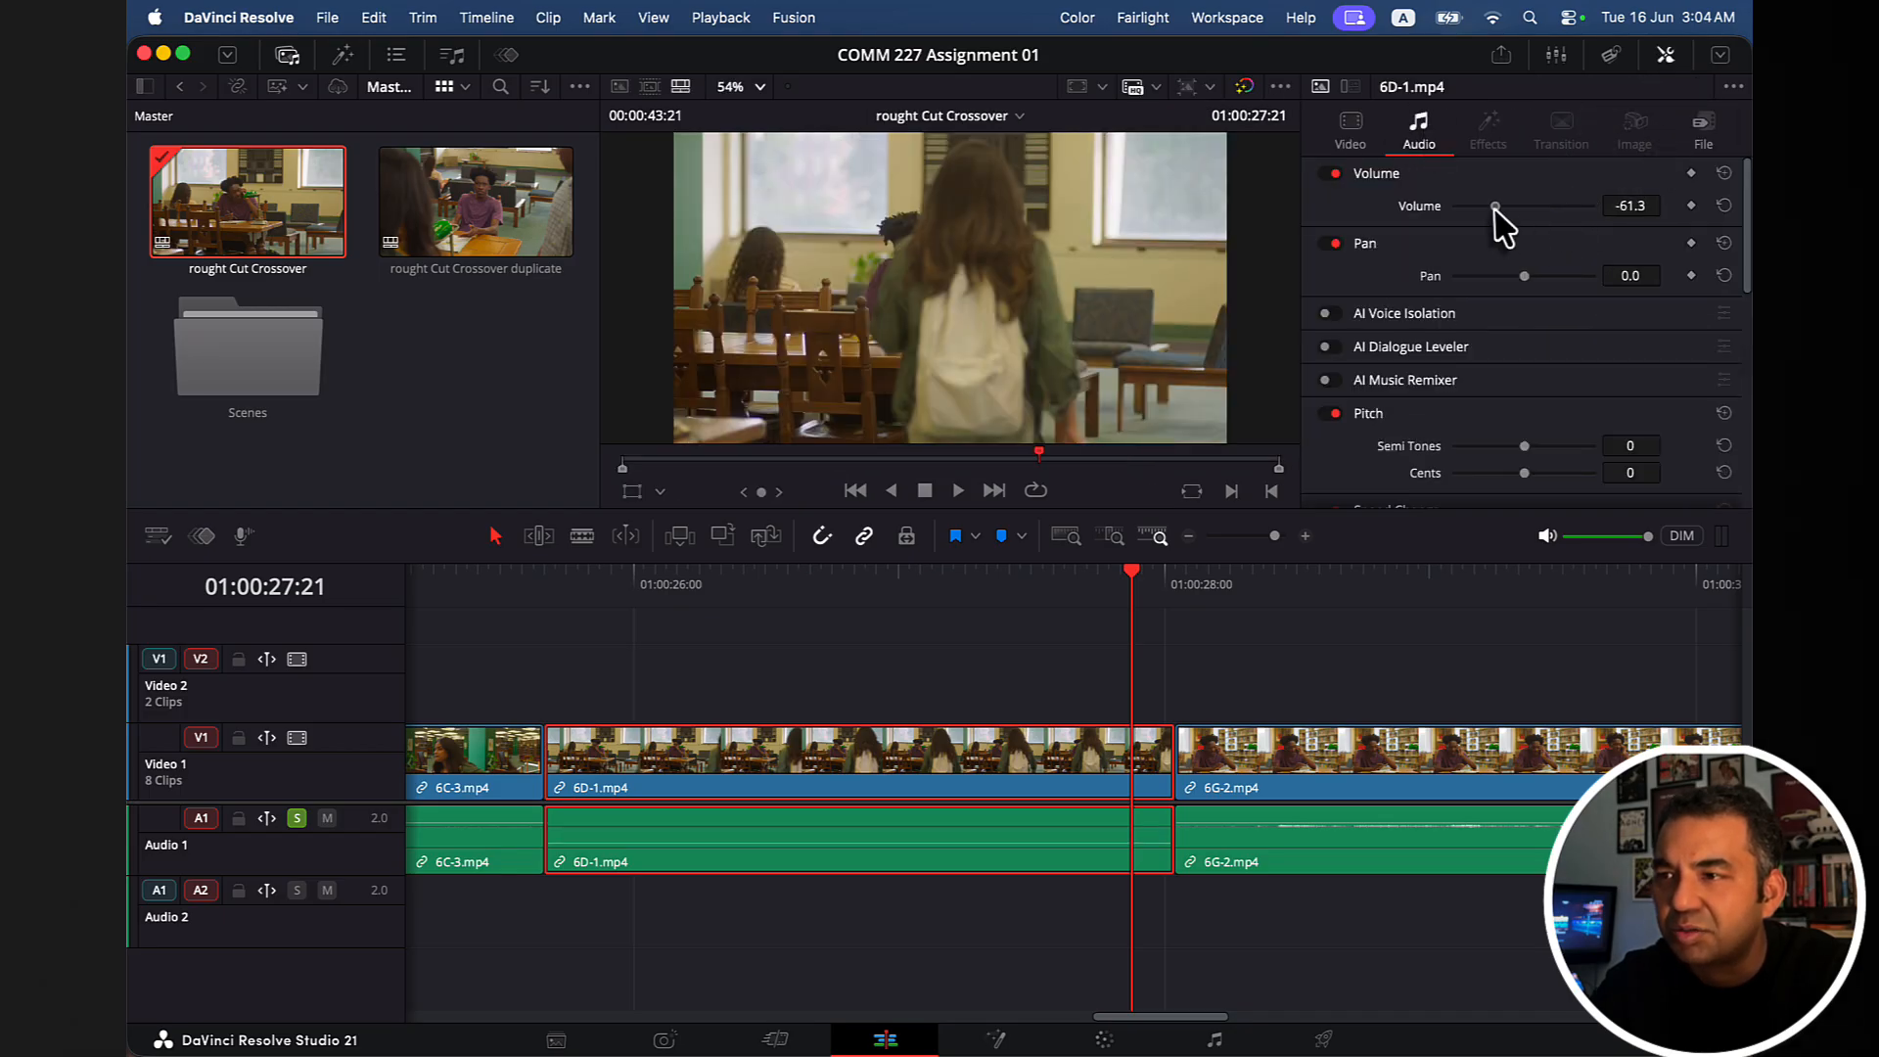
click(480, 599)
key(space)
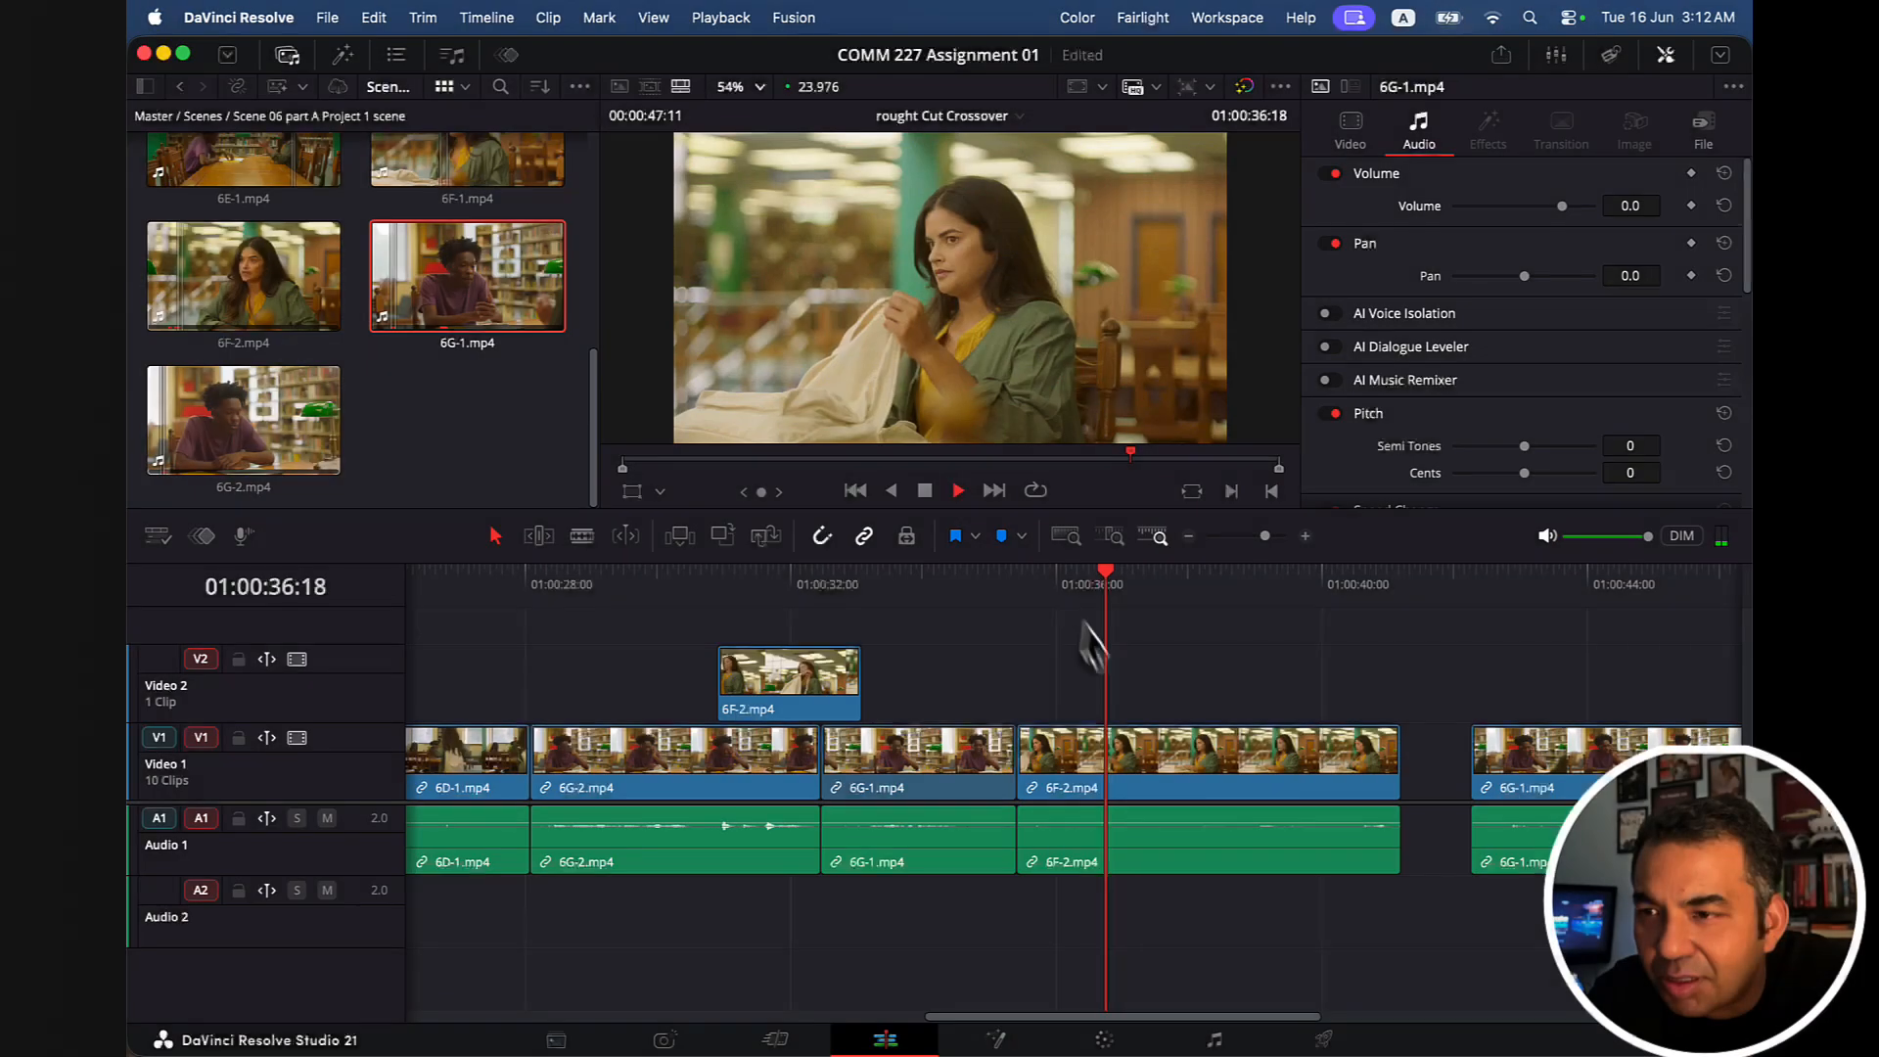
Roll only the audio cut between 6G-1.mp4 and 6F-2.mp4 later, to about 01:00:36:20, so his sound runs under her shot.
click(1019, 588)
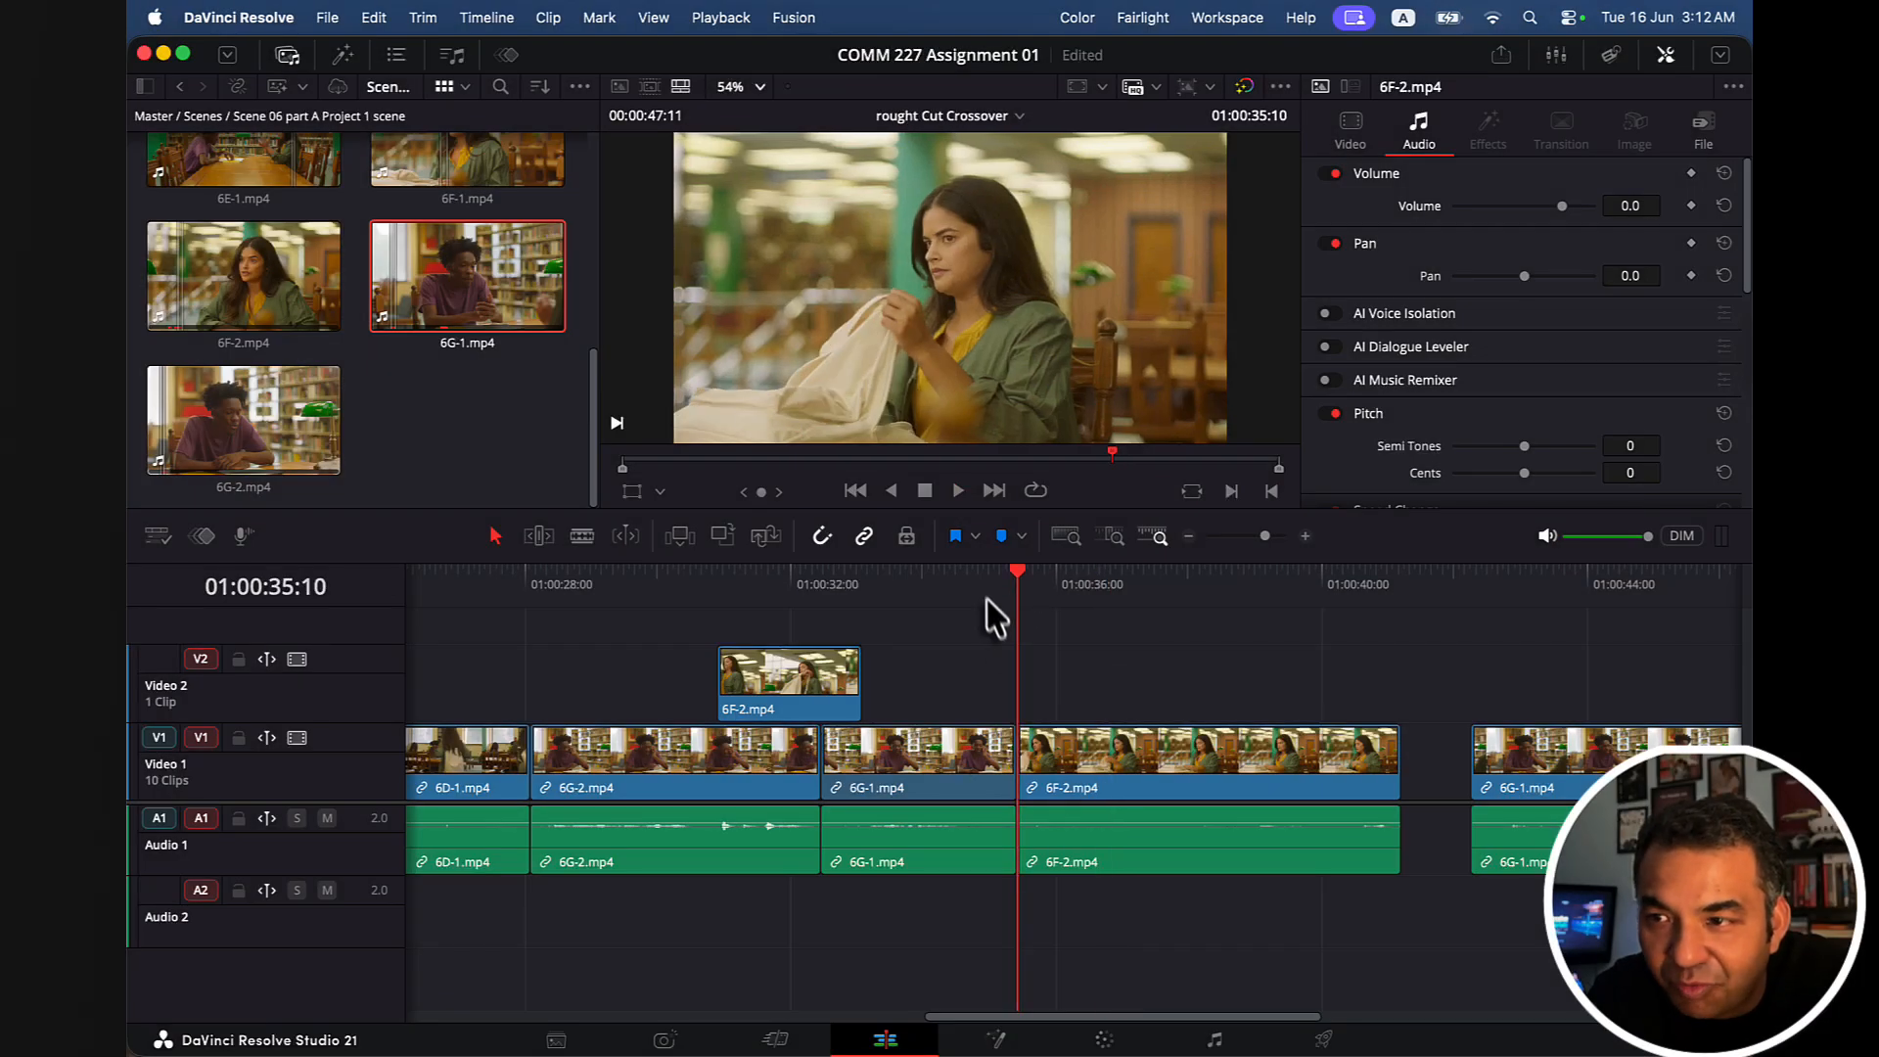
click(982, 598)
click(1019, 577)
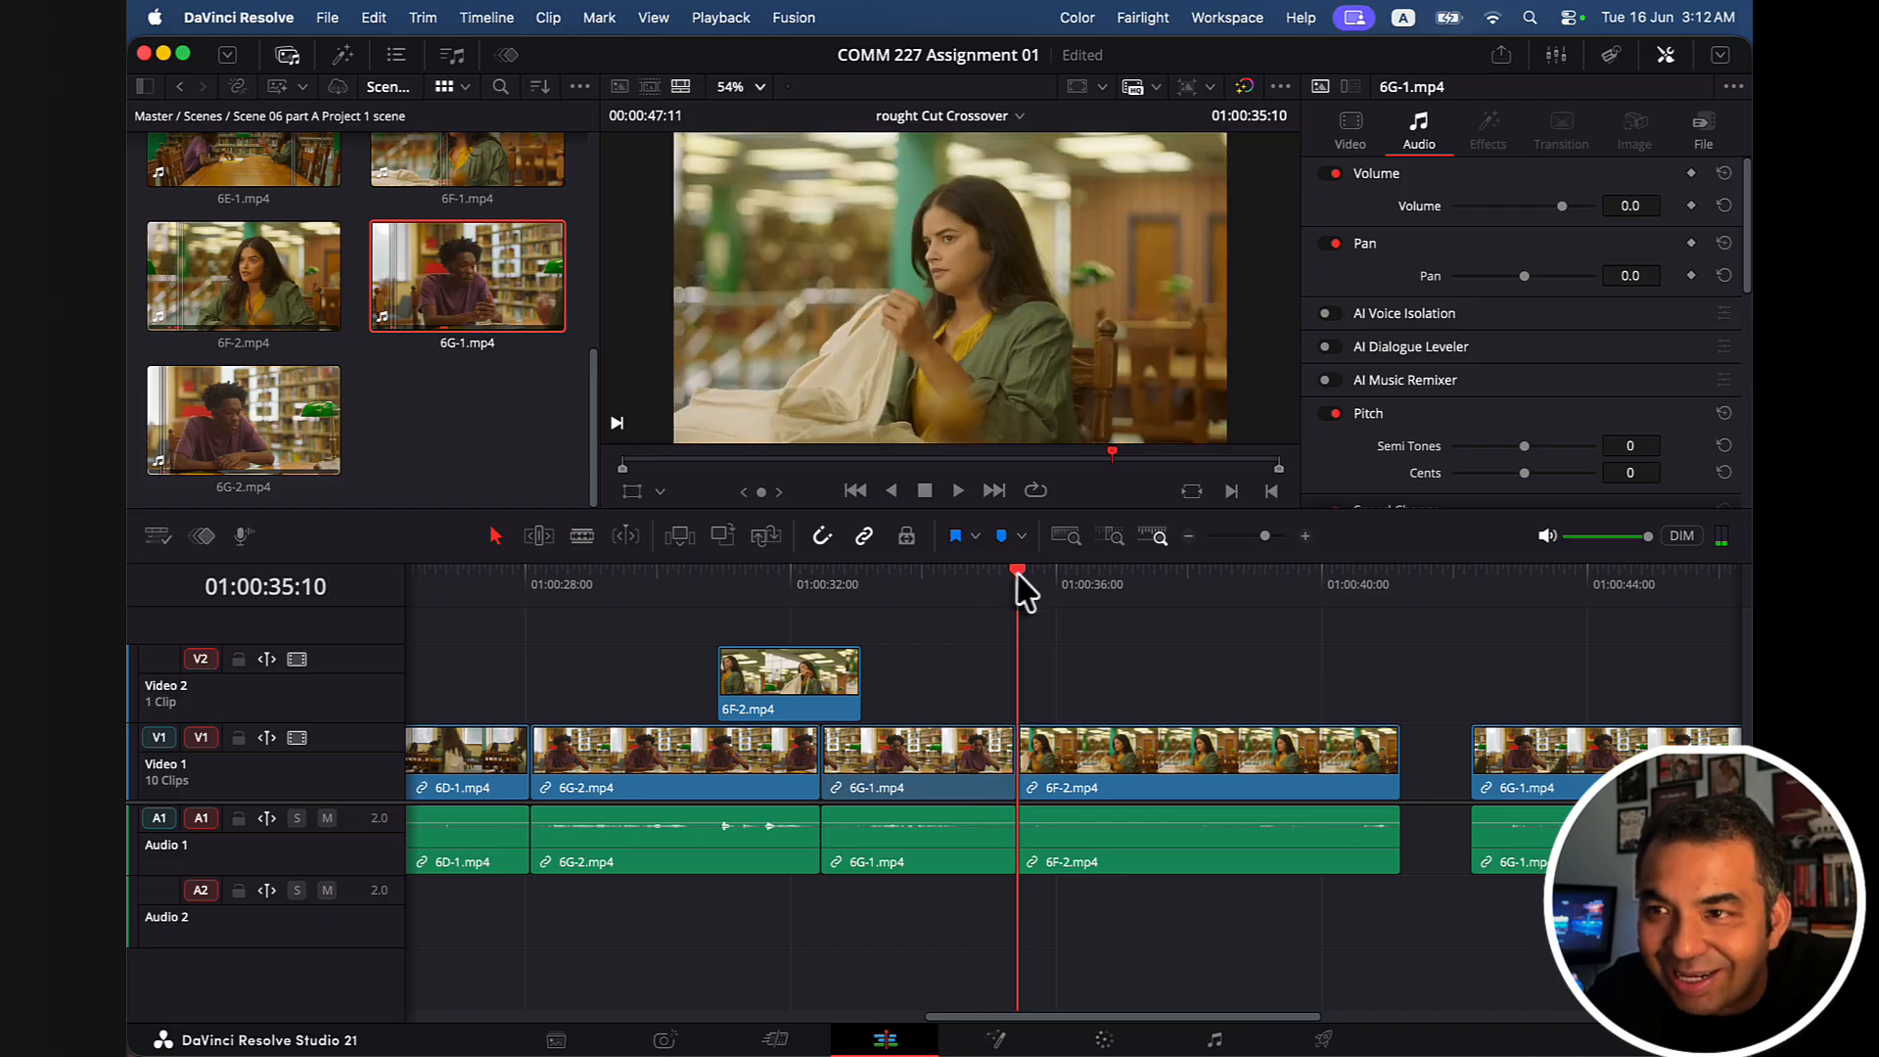
mouse_move(1019, 587)
mouse_down()
mouse_move(1058, 584)
mouse_move(1005, 586)
mouse_up()
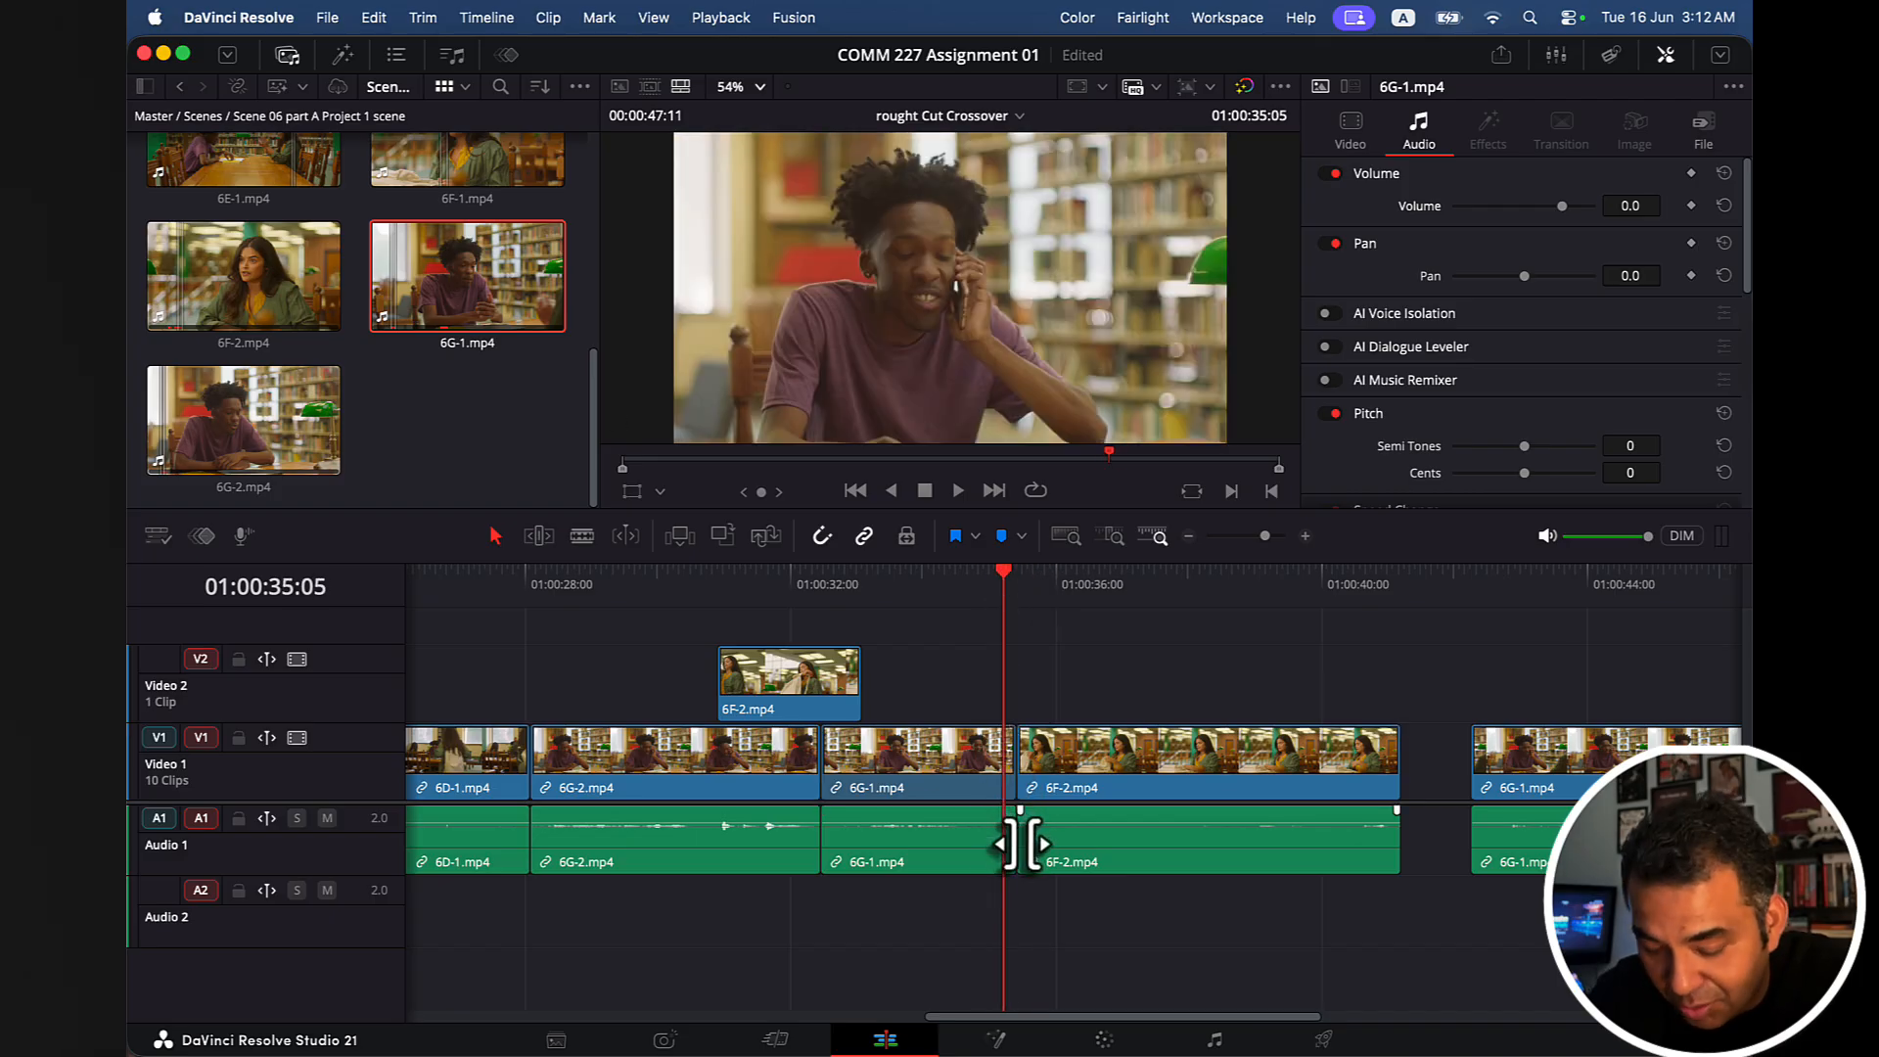
click(1015, 840)
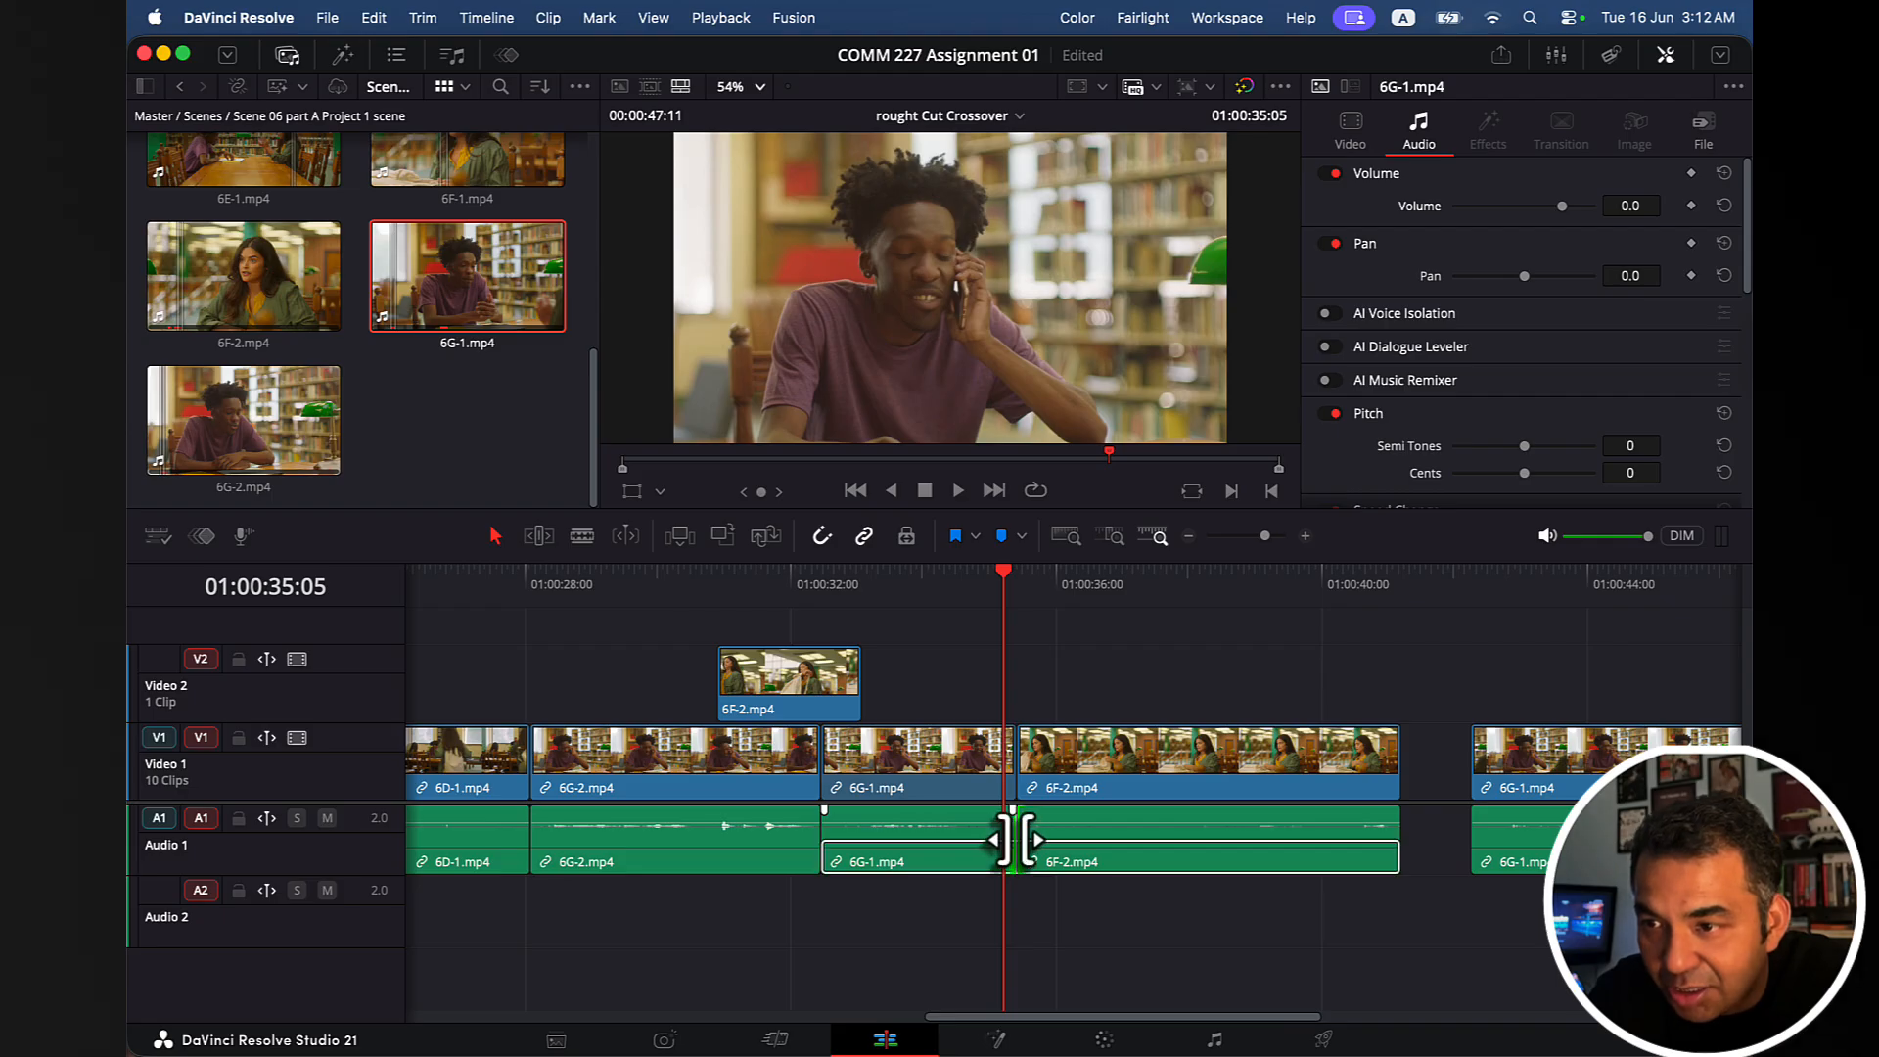
drag(1014, 839, 1113, 839)
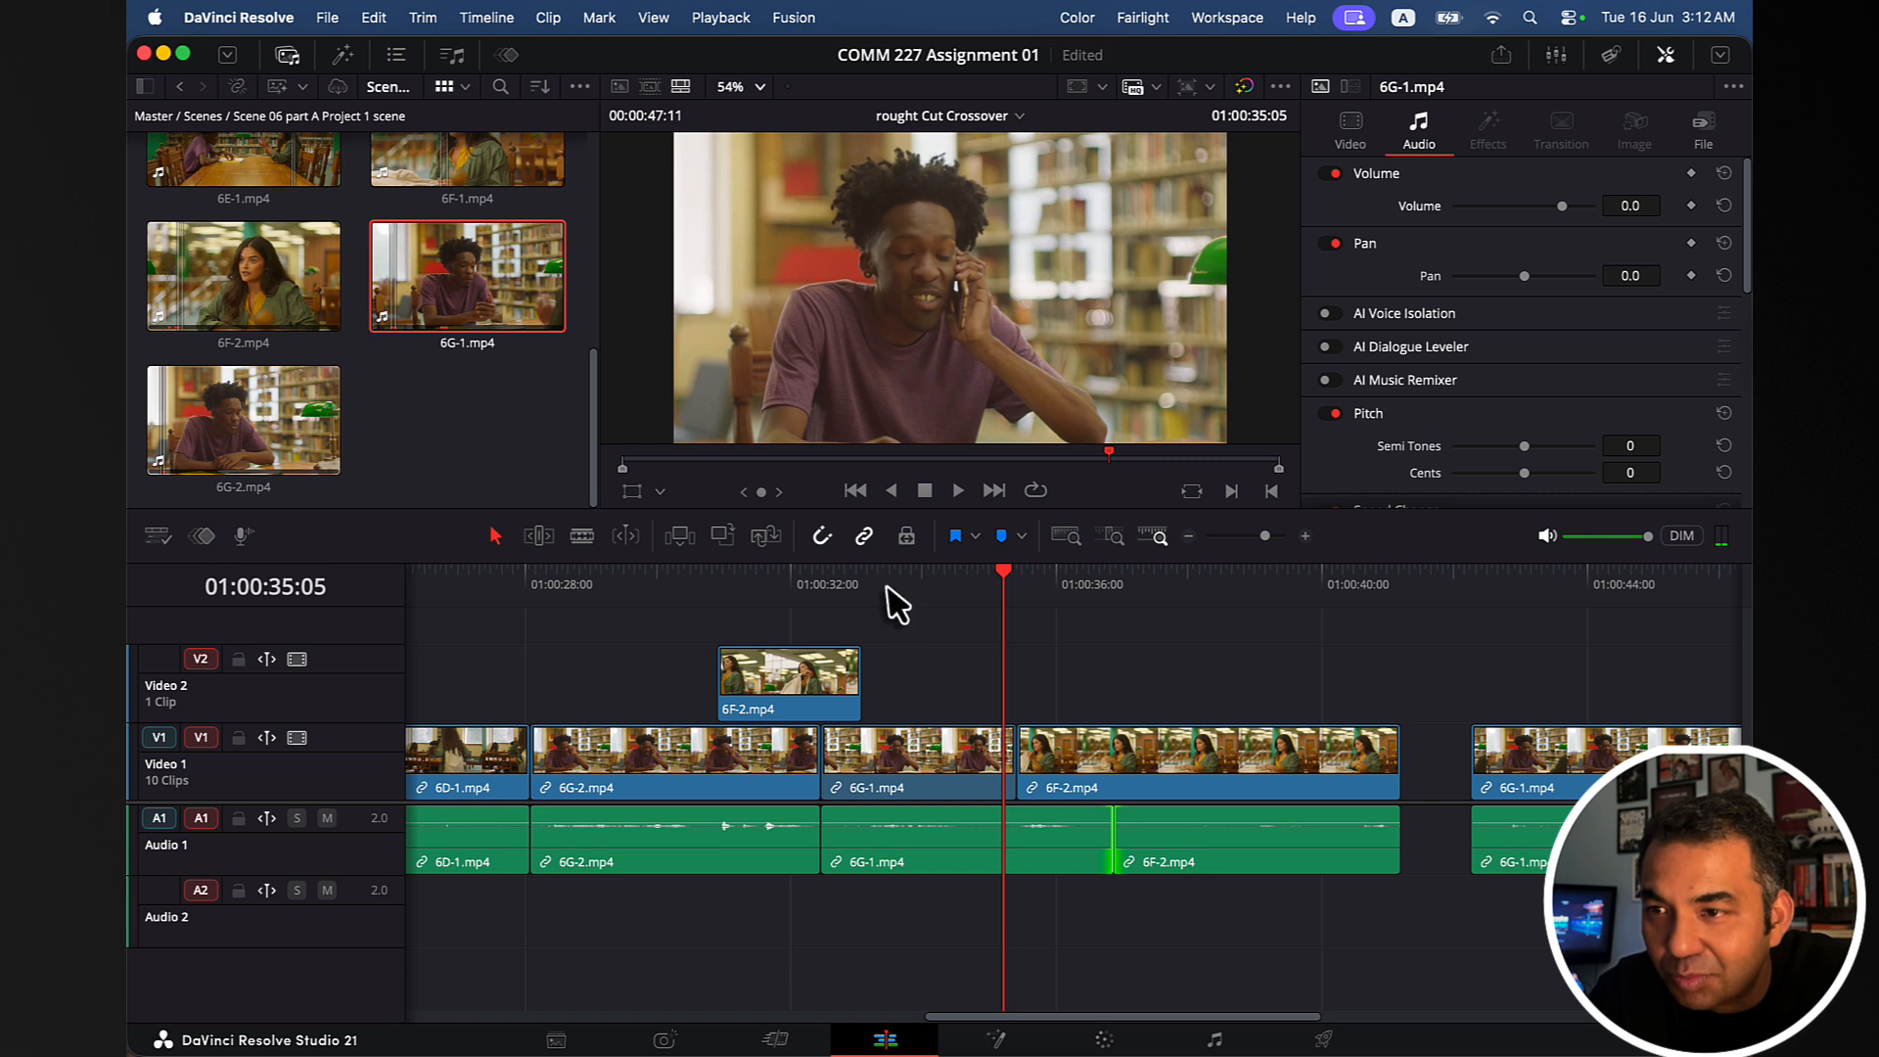
Play from within 6G-1.mp4 into 6F-2.mp4 to check the sound overlap, stopping at 01:00:36:11.
click(891, 594)
key(space)
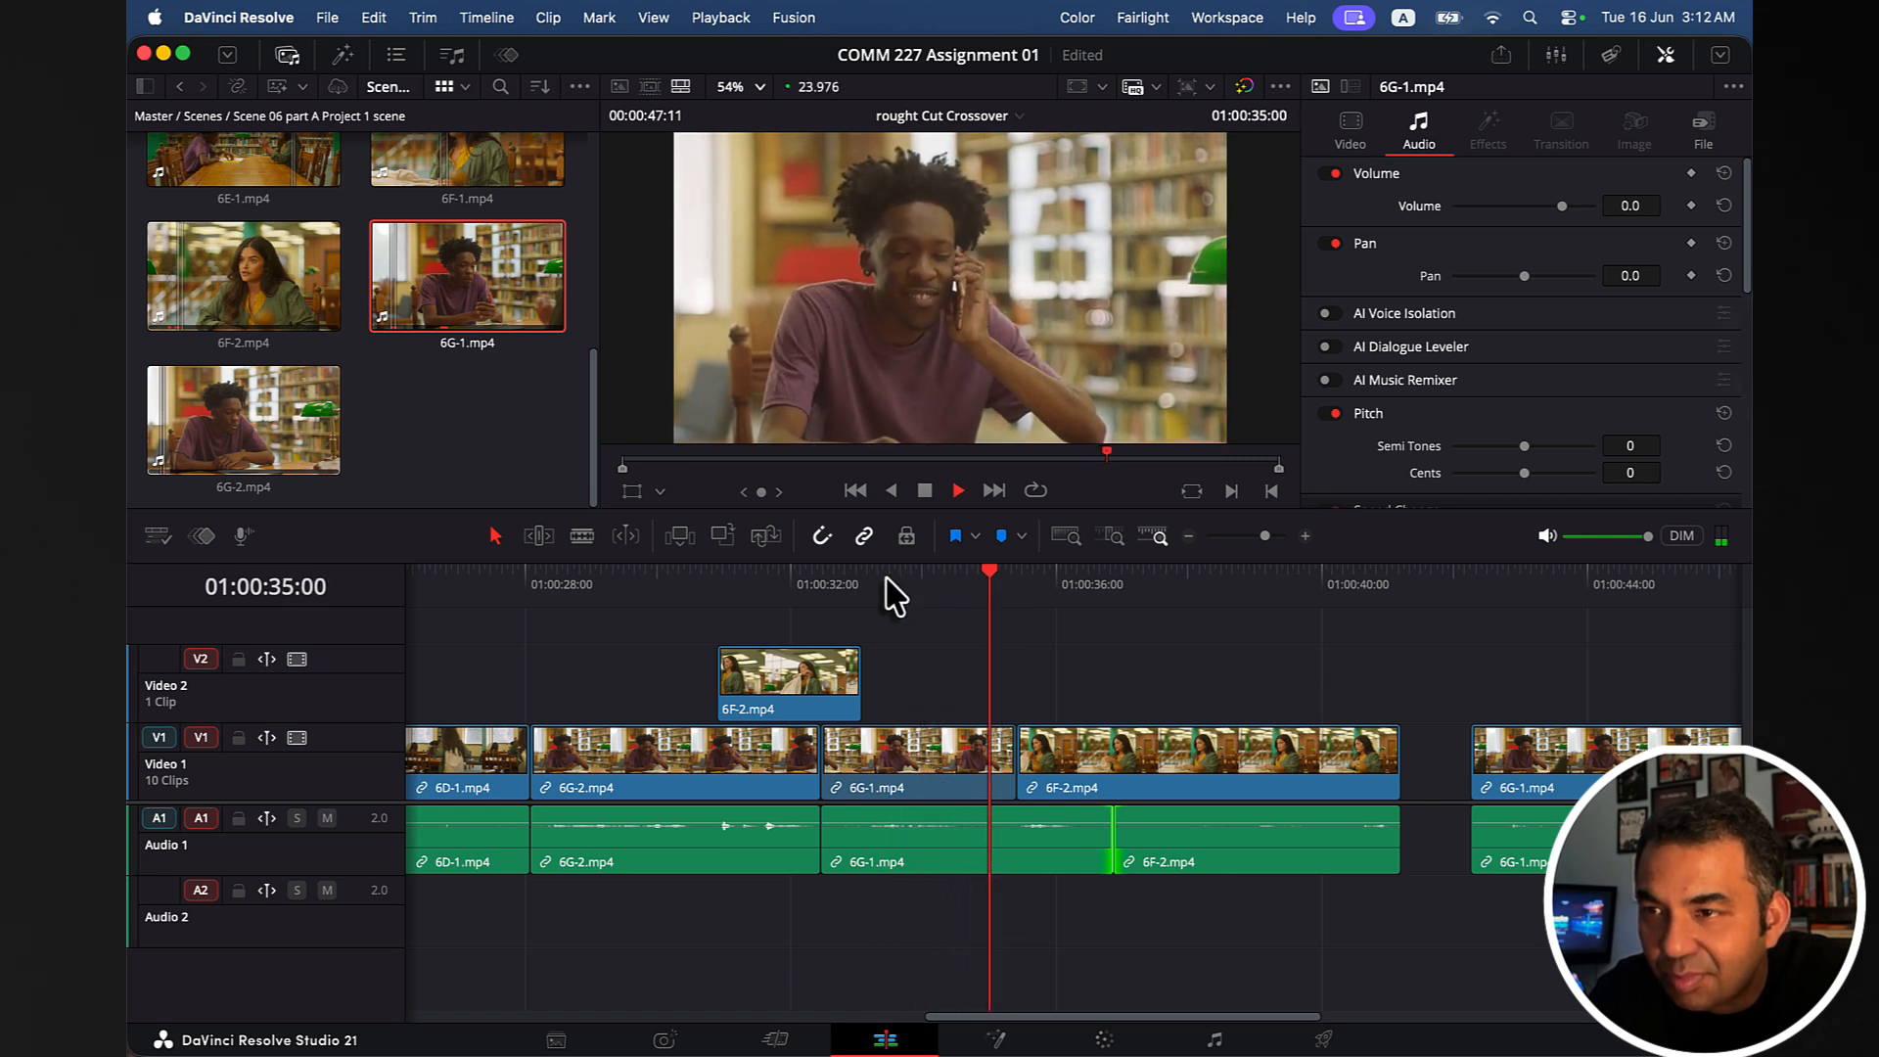
key(space)
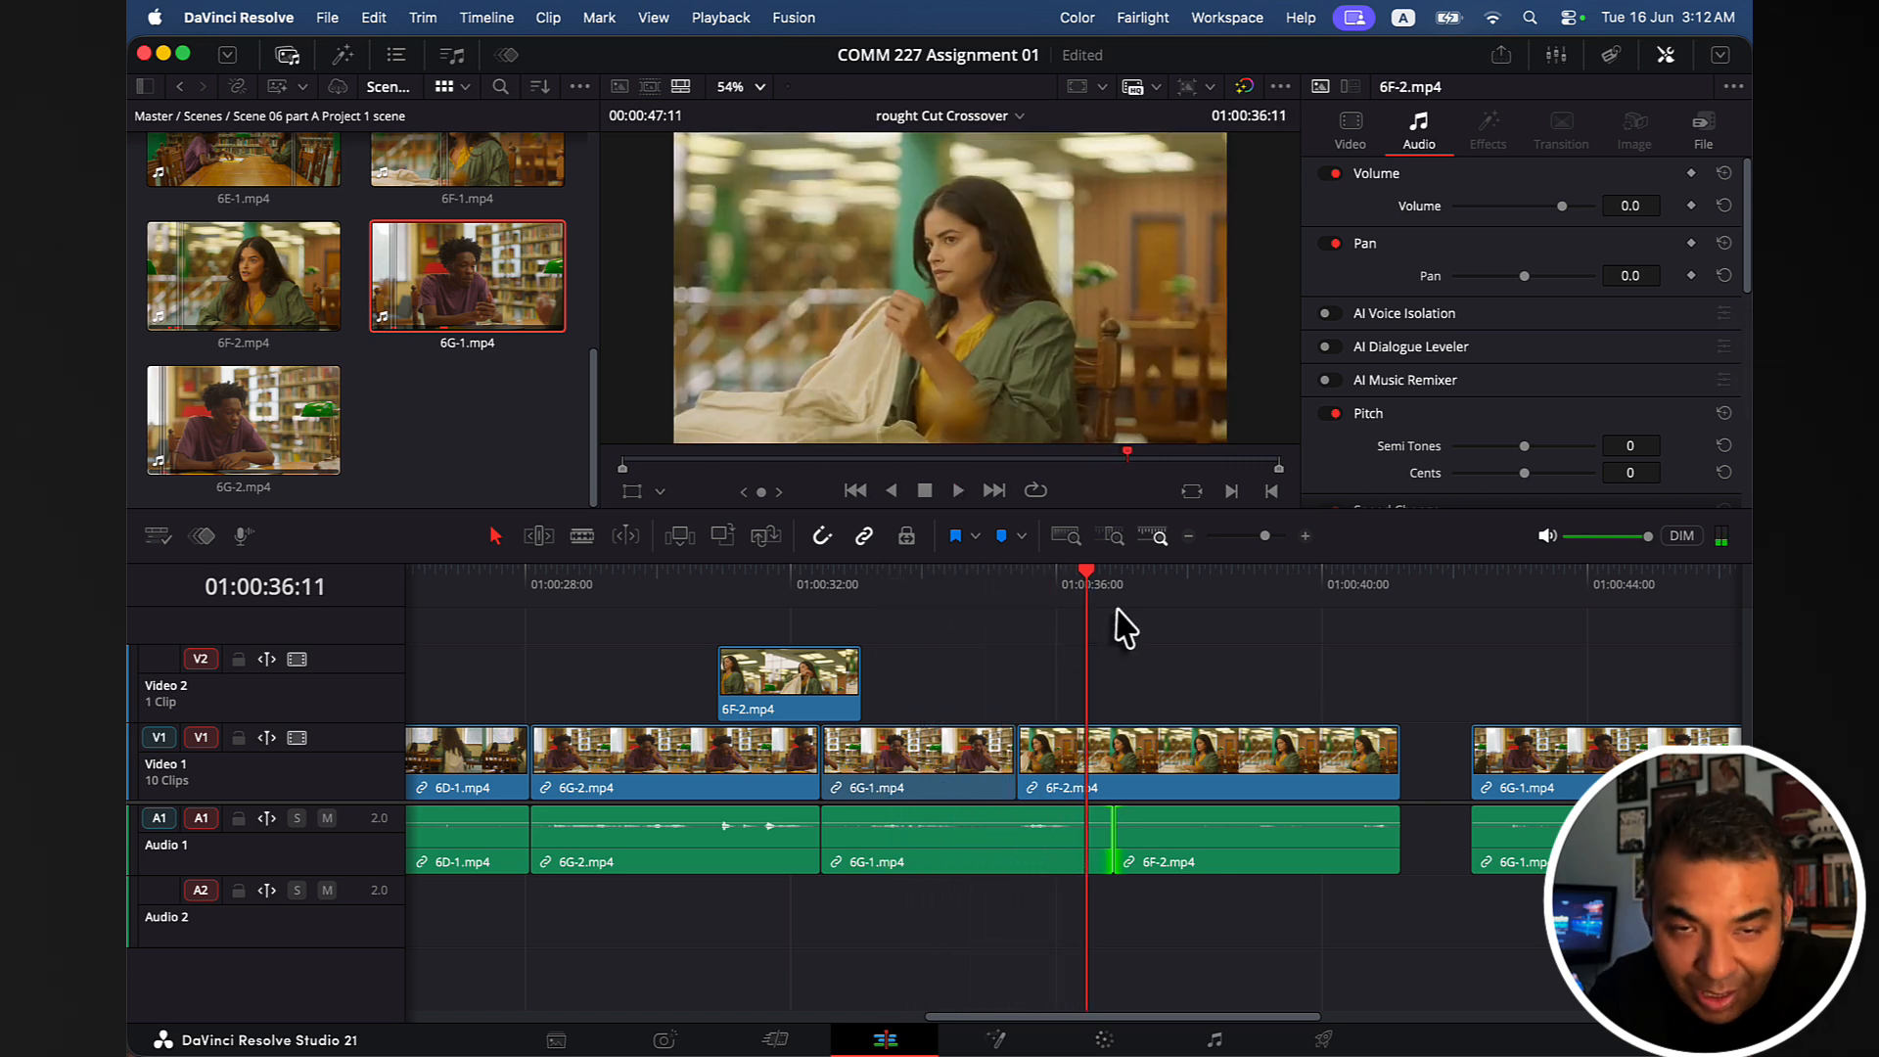
Try moving 6G-1.mp4 about two seconds later on the timeline, undo the move, and replay the transition into 6F-2.mp4.
drag(920, 726, 1053, 724)
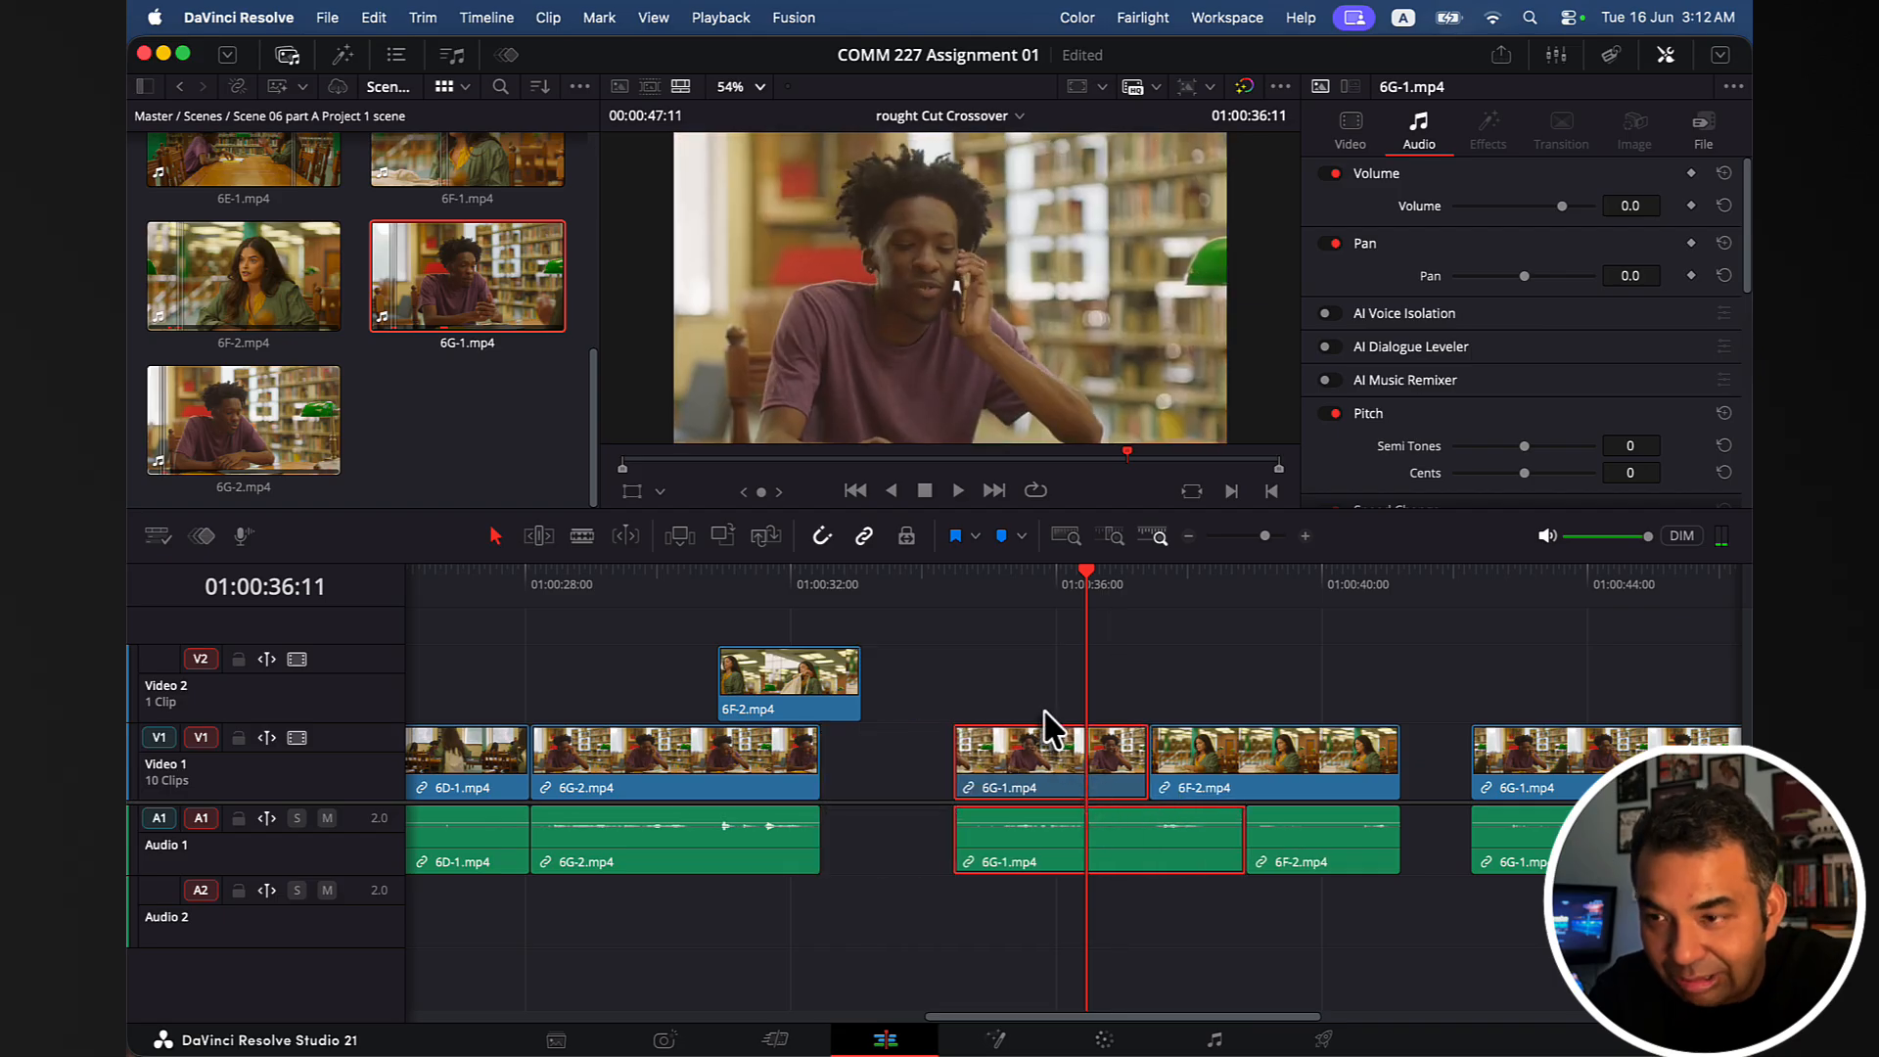
key(super+z)
click(906, 589)
key(space)
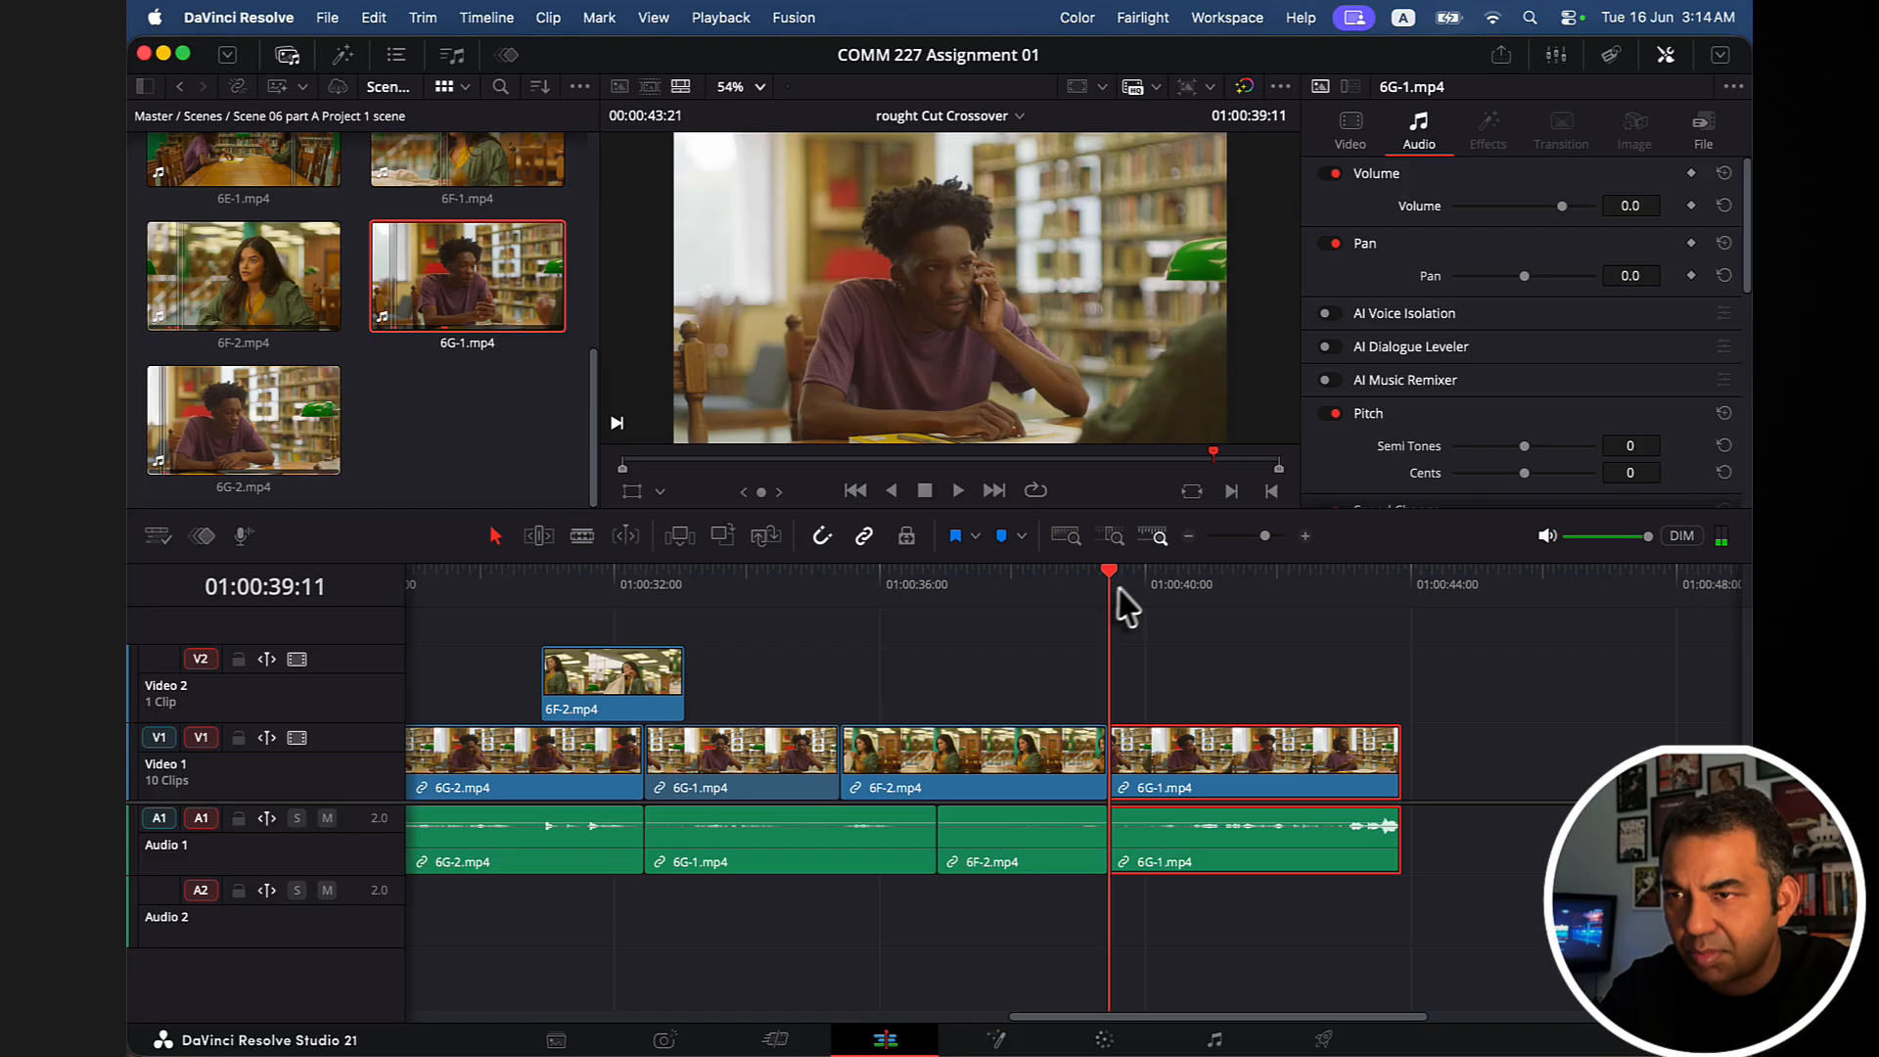
Roll only the picture cut between 6F-2.mp4 and the second 6G-1.mp4 later, to 01:00:40:00, and play through the edit.
click(1163, 592)
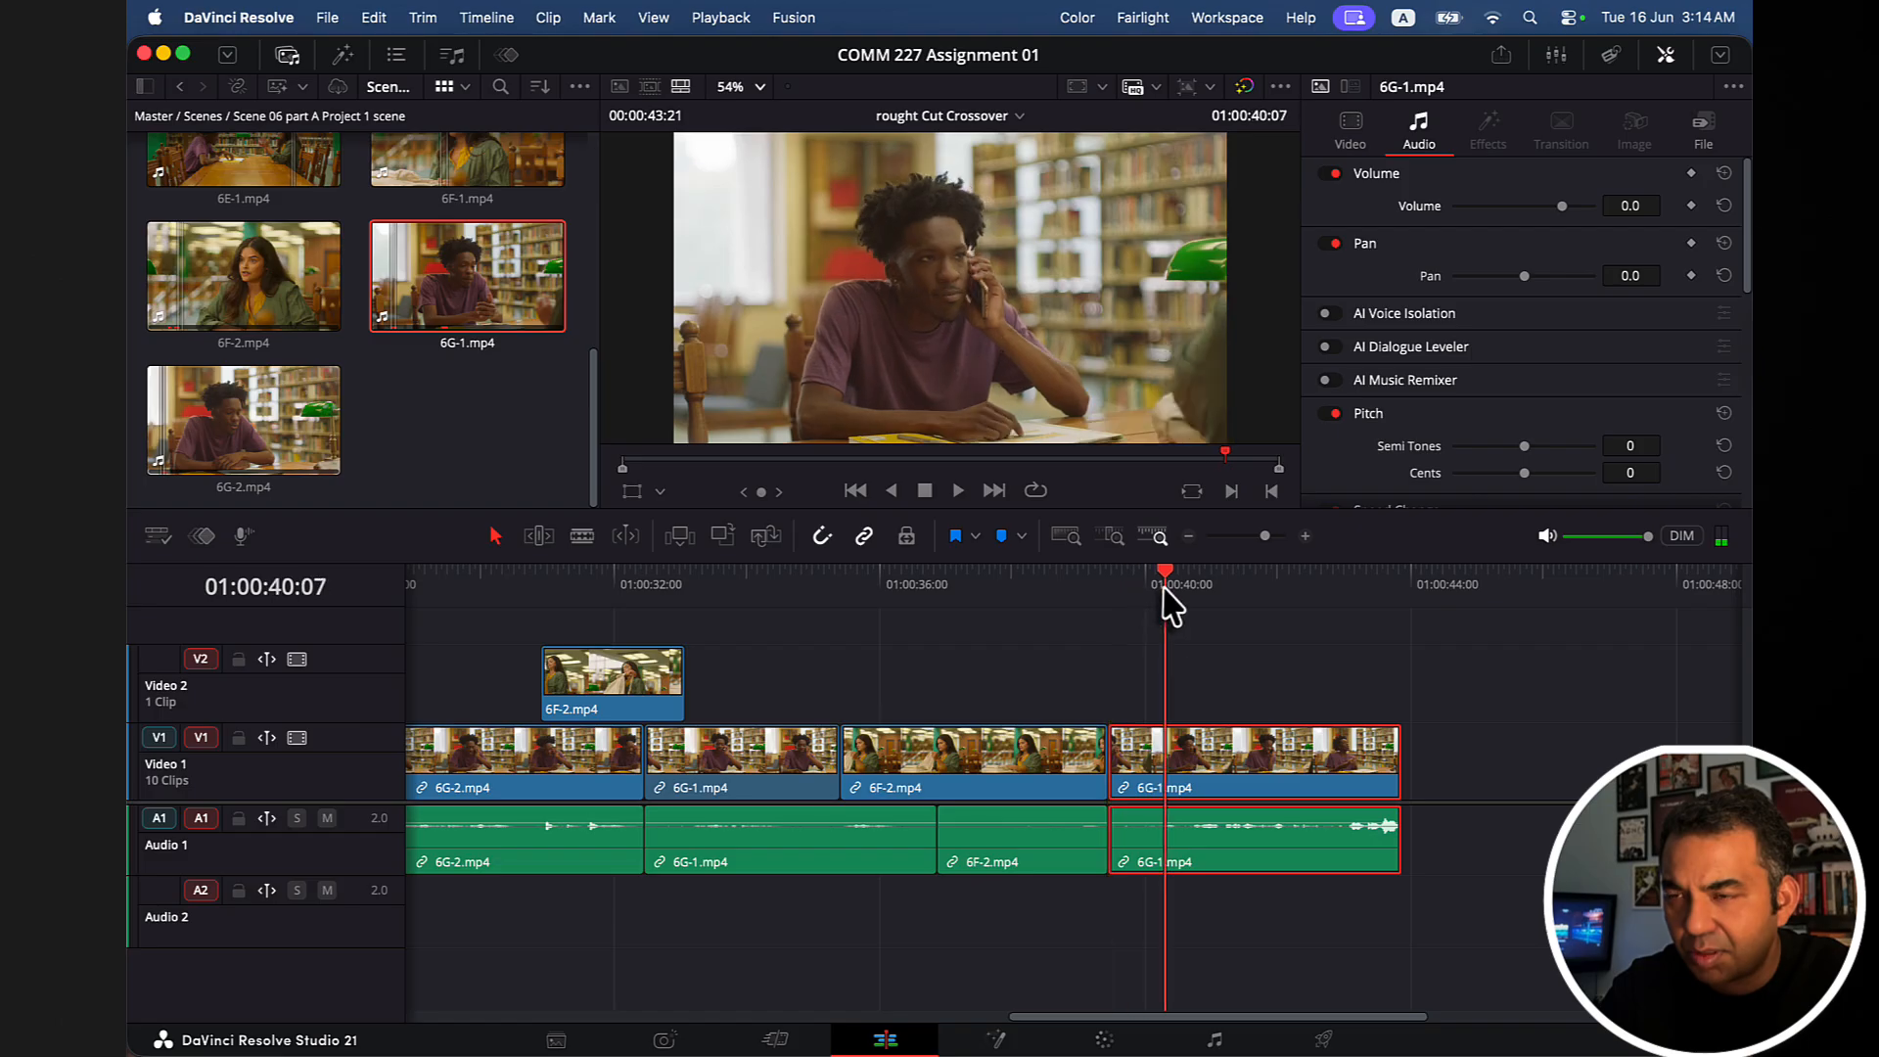
click(1108, 593)
click(1167, 592)
drag(1172, 594, 1080, 593)
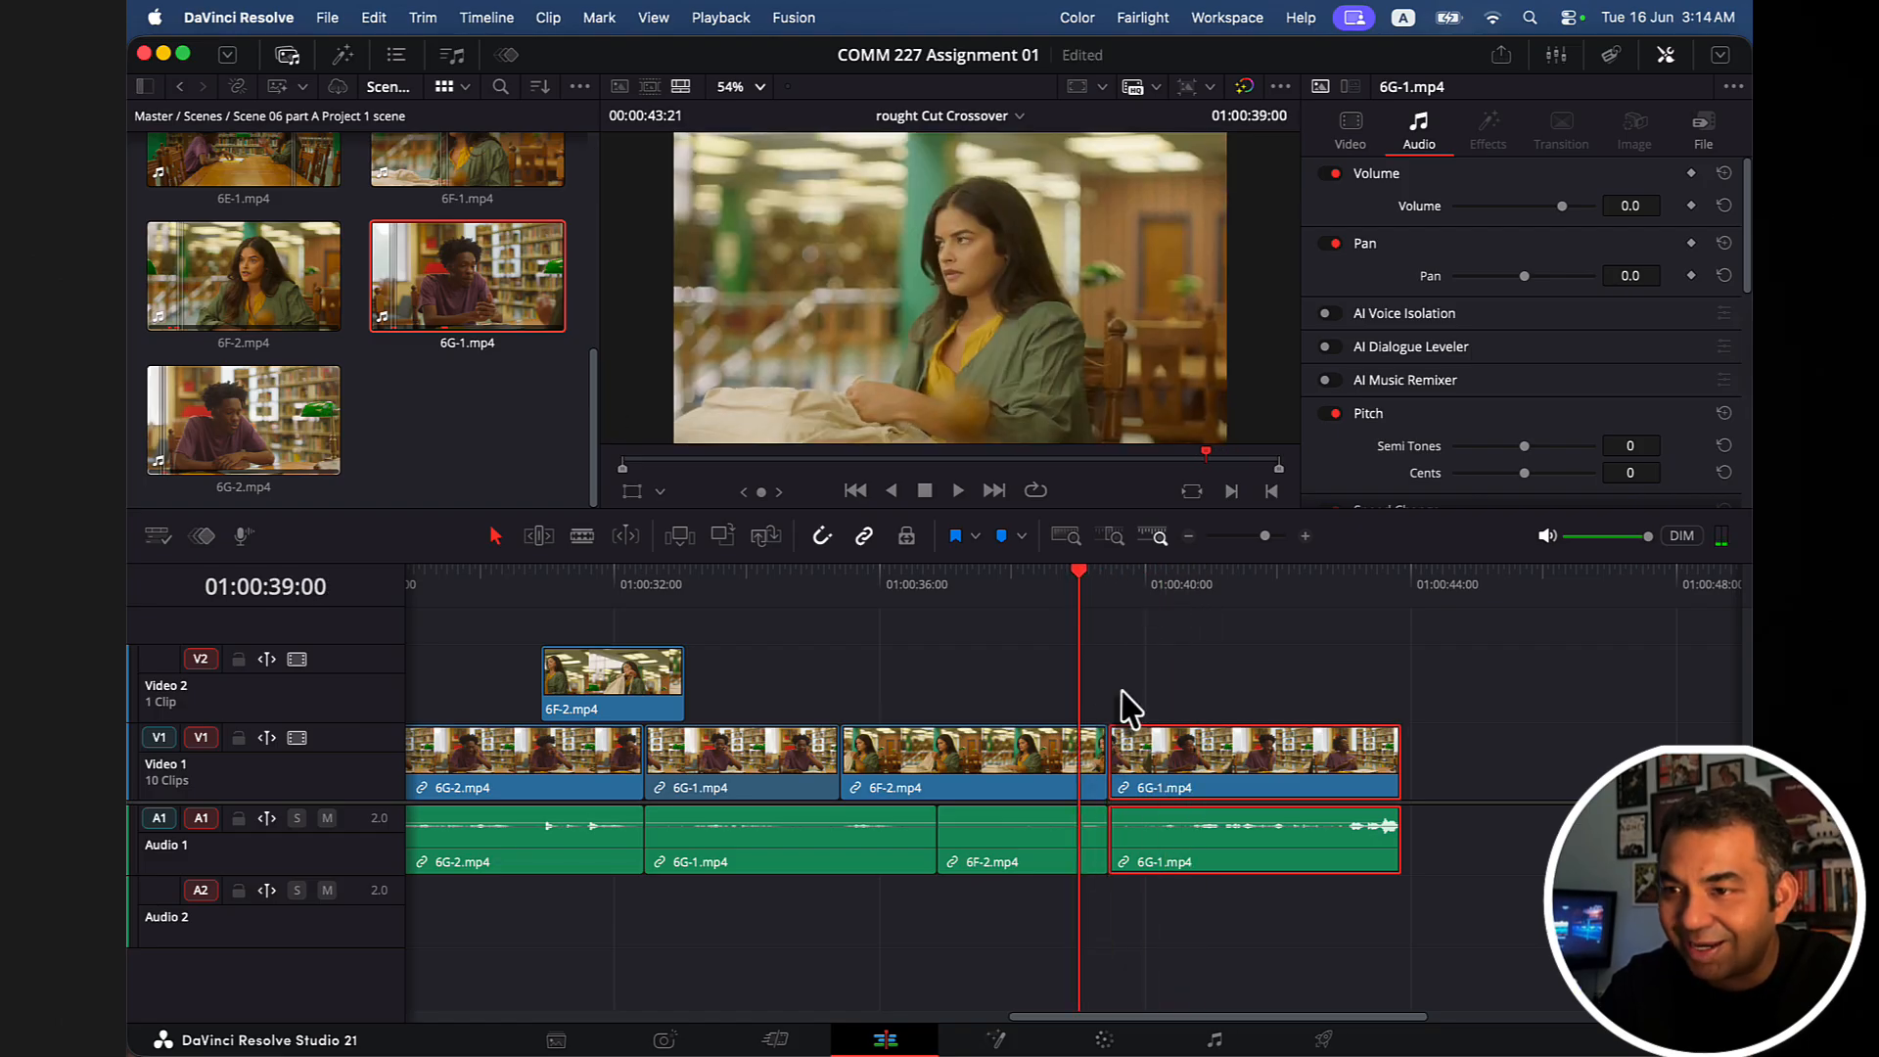
click(1108, 752)
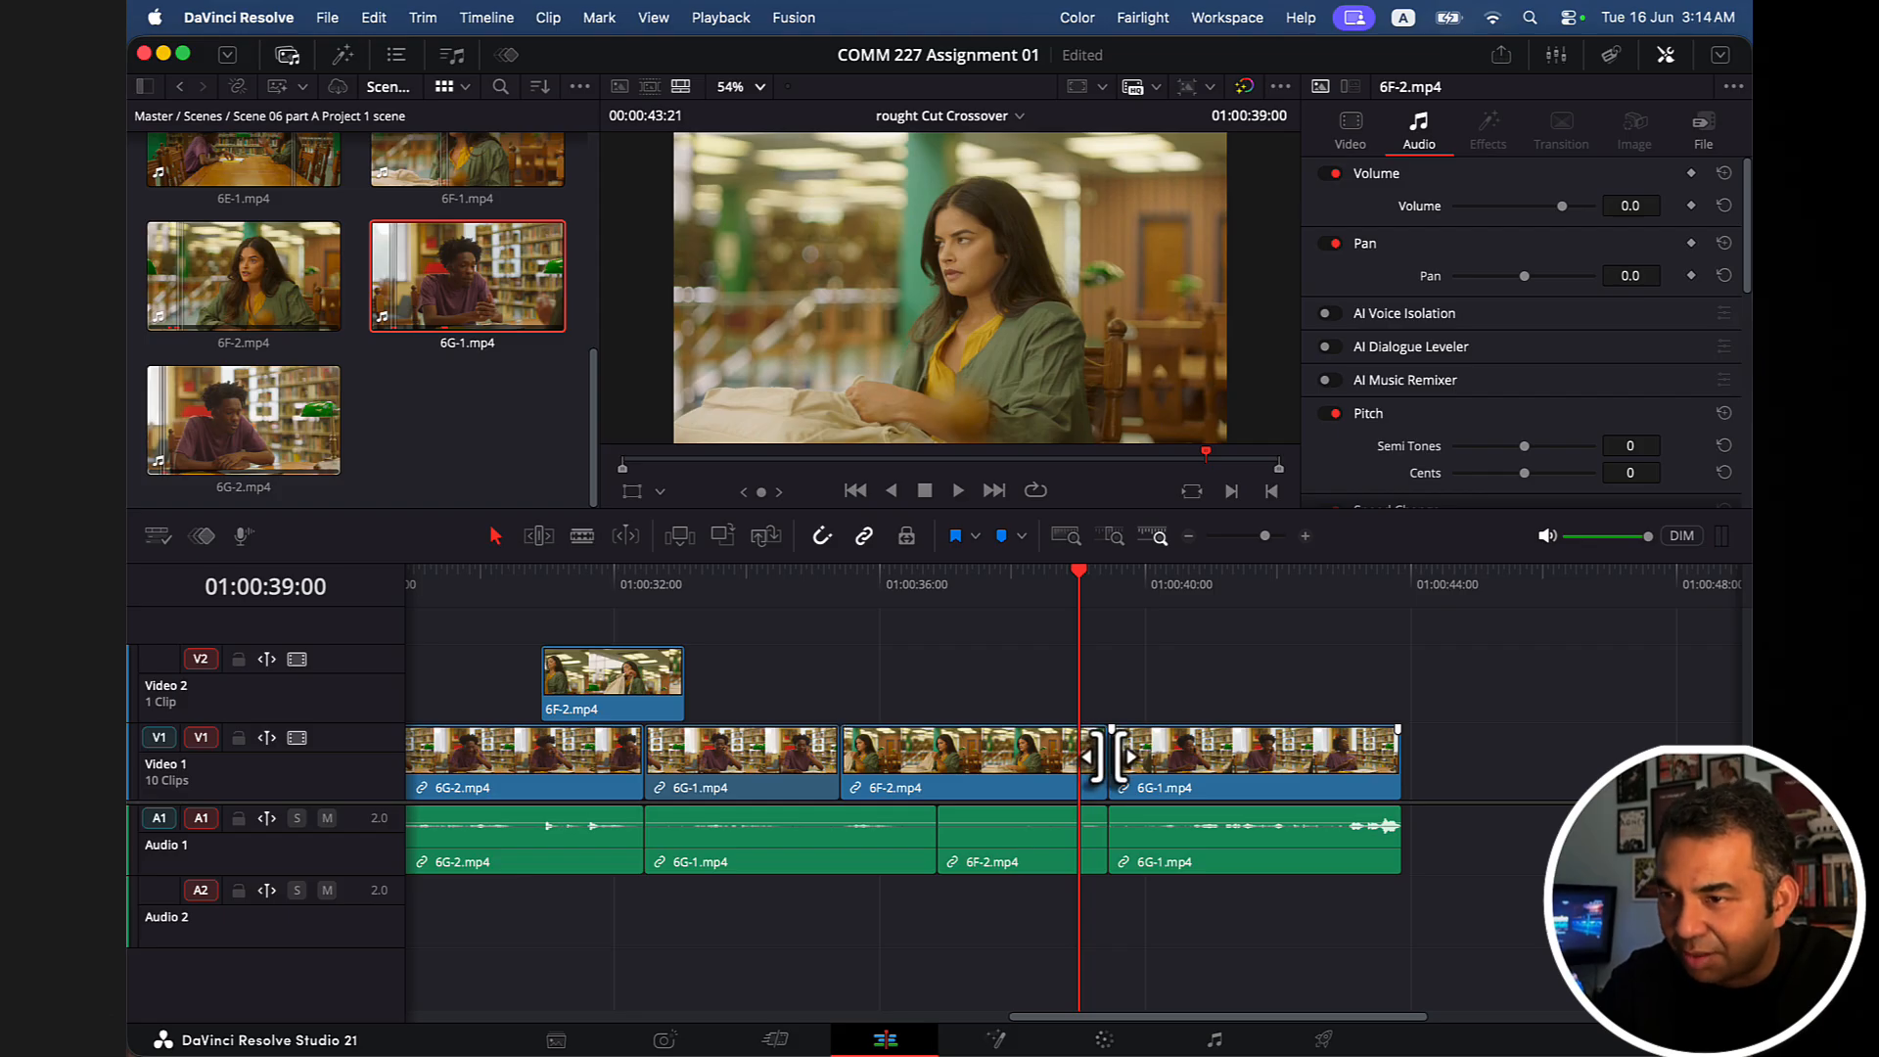
mouse_move(1108, 754)
mouse_down()
mouse_move(1221, 755)
mouse_move(1121, 754)
mouse_move(1146, 756)
mouse_up()
click(1033, 583)
key(space)
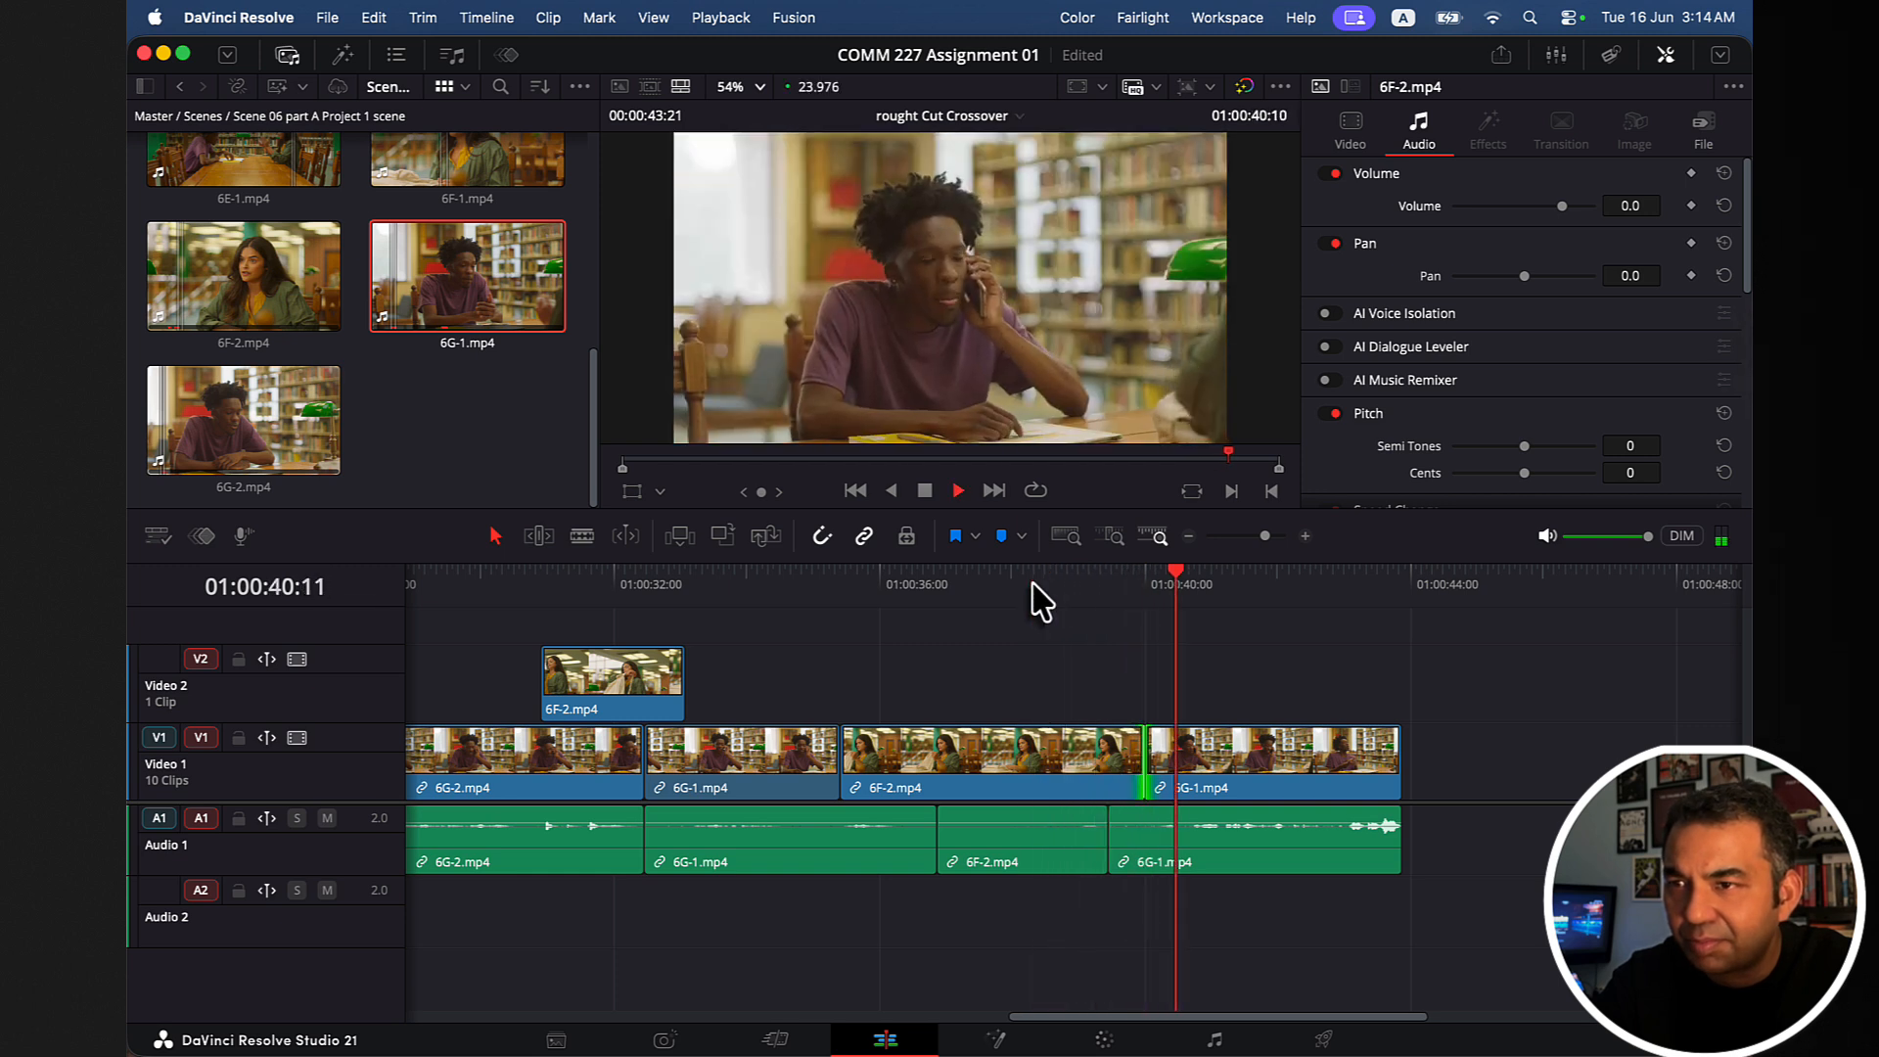
key(space)
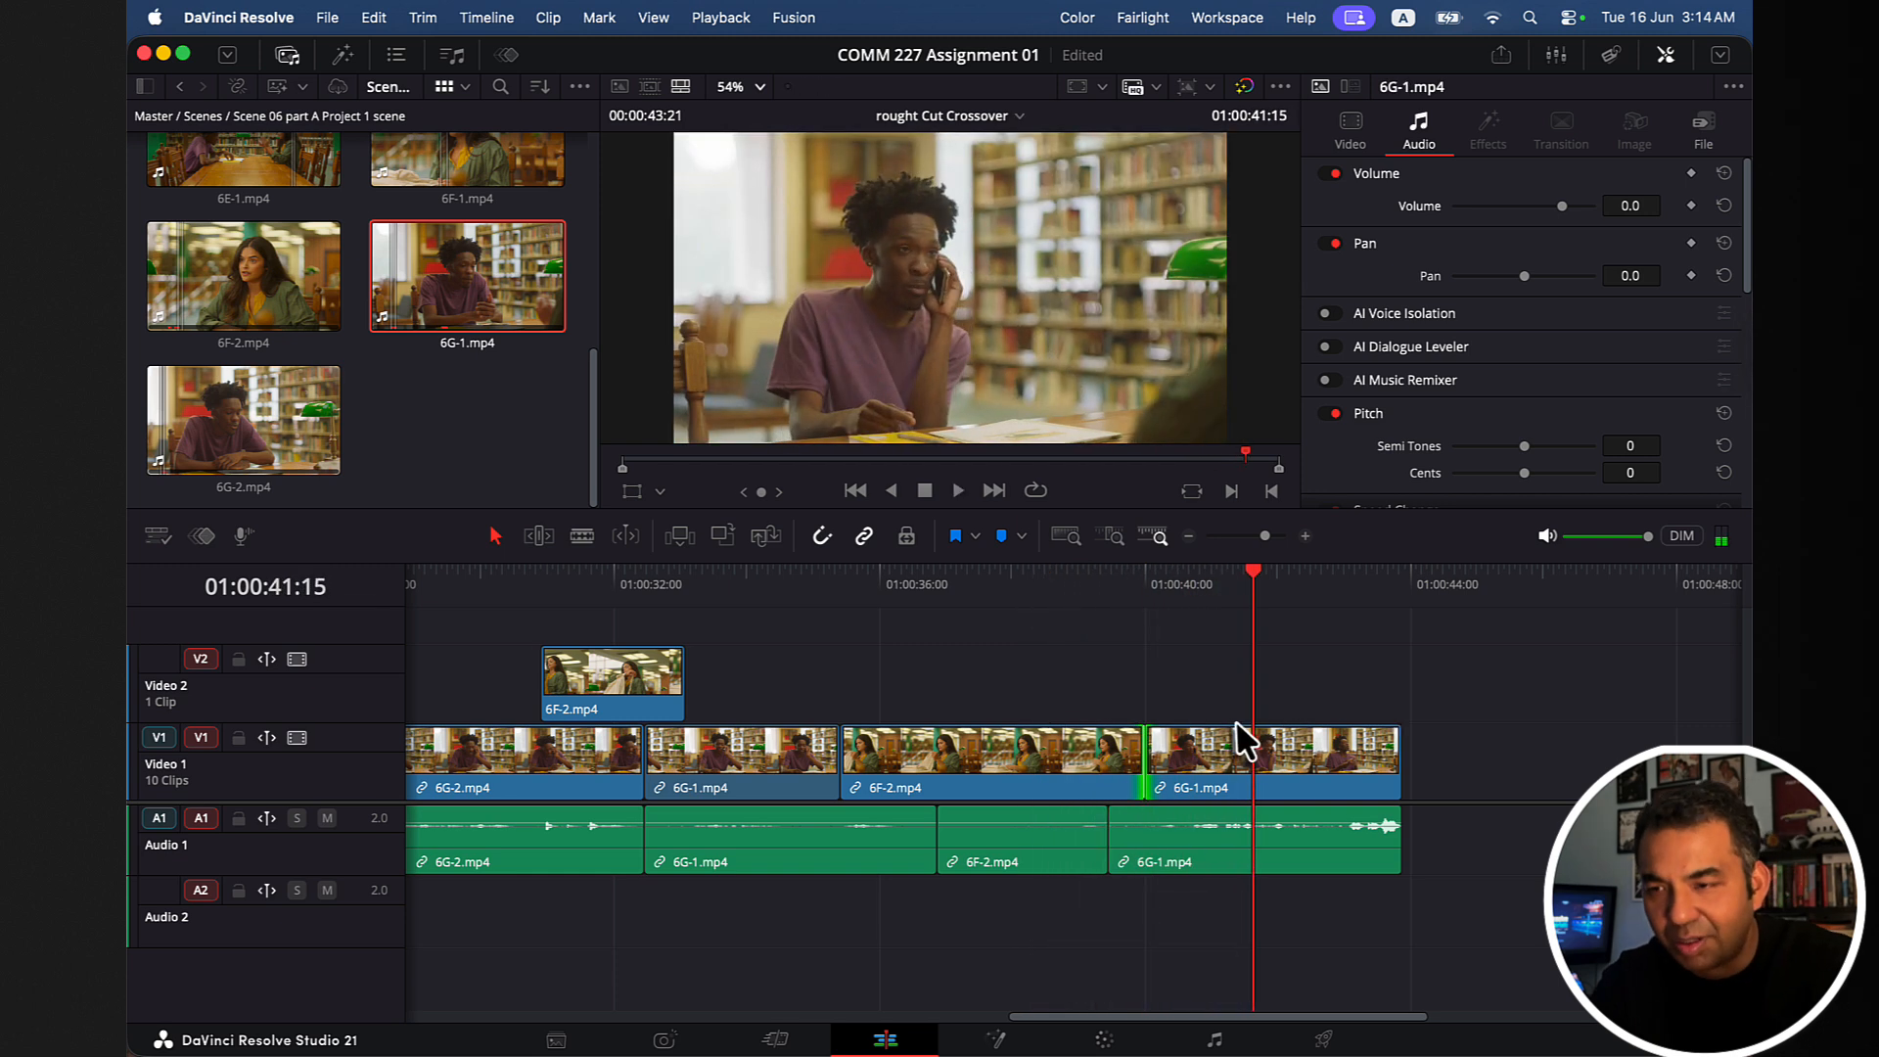
Play from 01:00:37:21 to 01:00:43:01, where the man has lowered his phone, and hide the Inspector to bring back the source viewer.
scroll(1244, 744, right, 2)
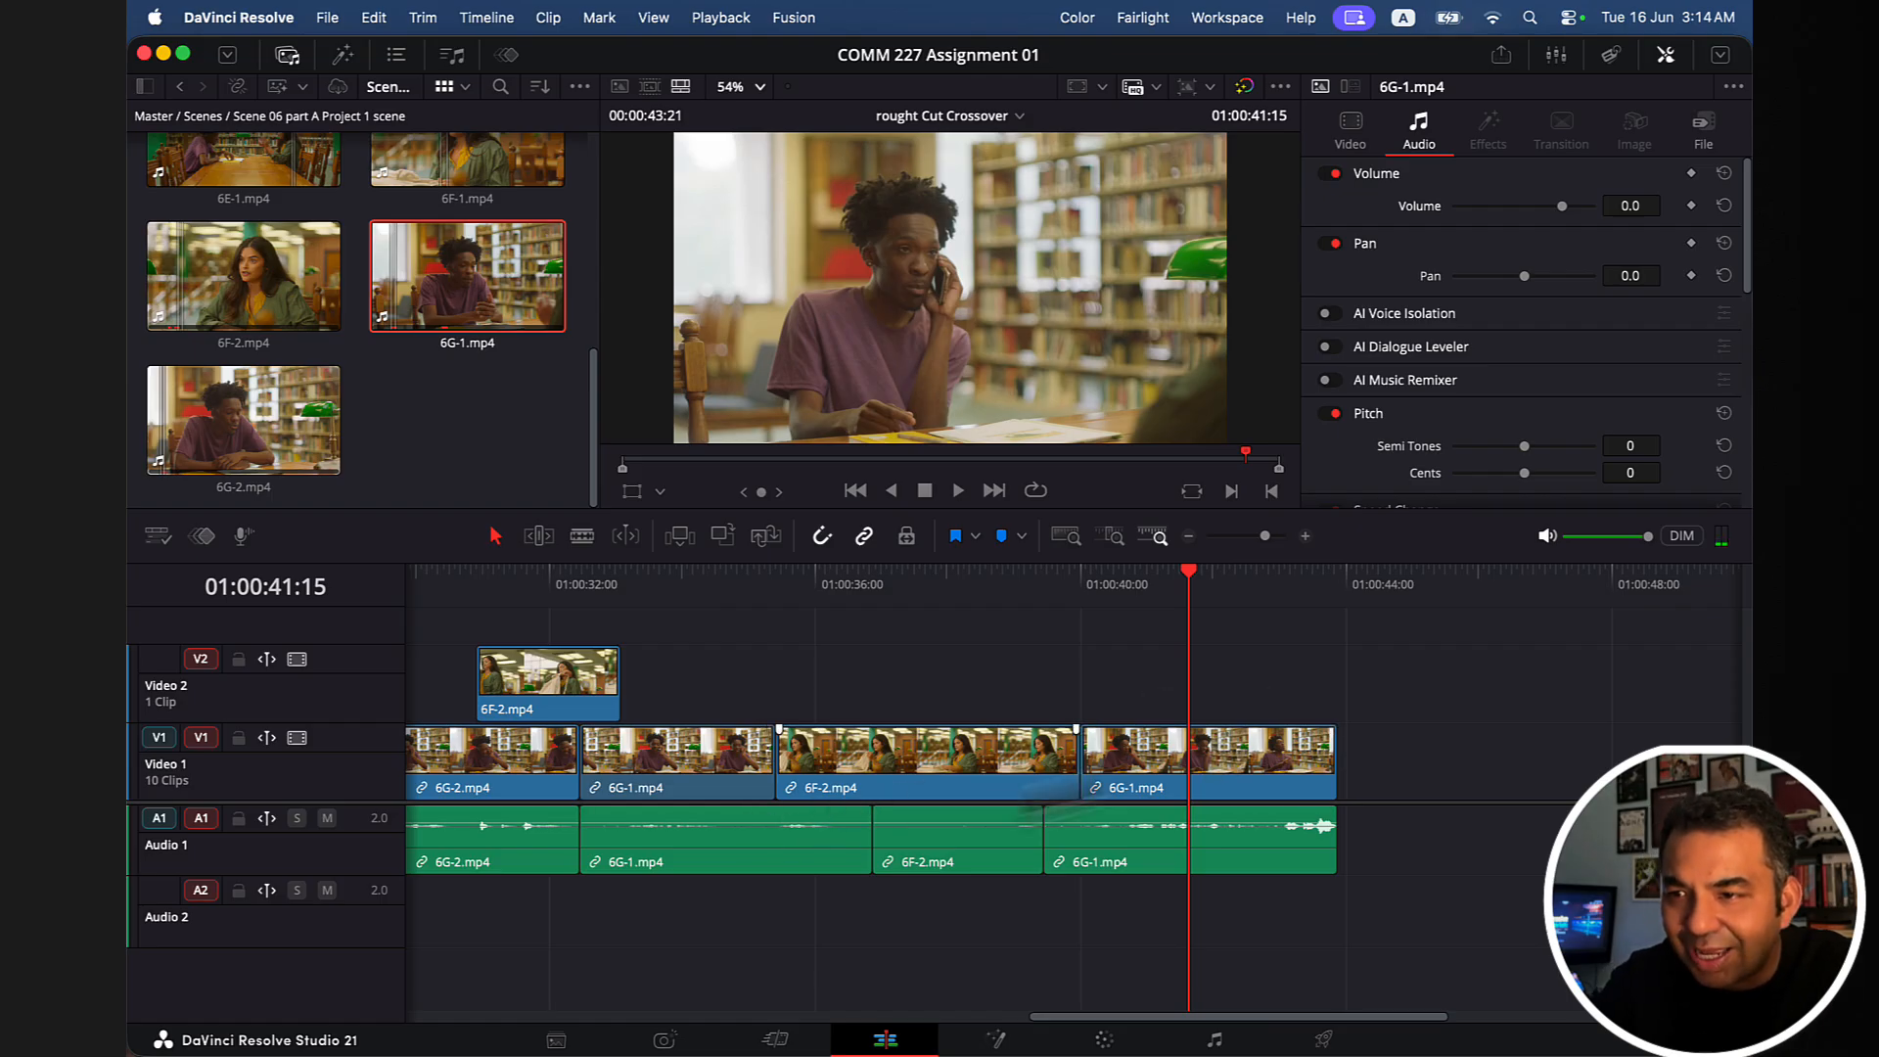
click(939, 591)
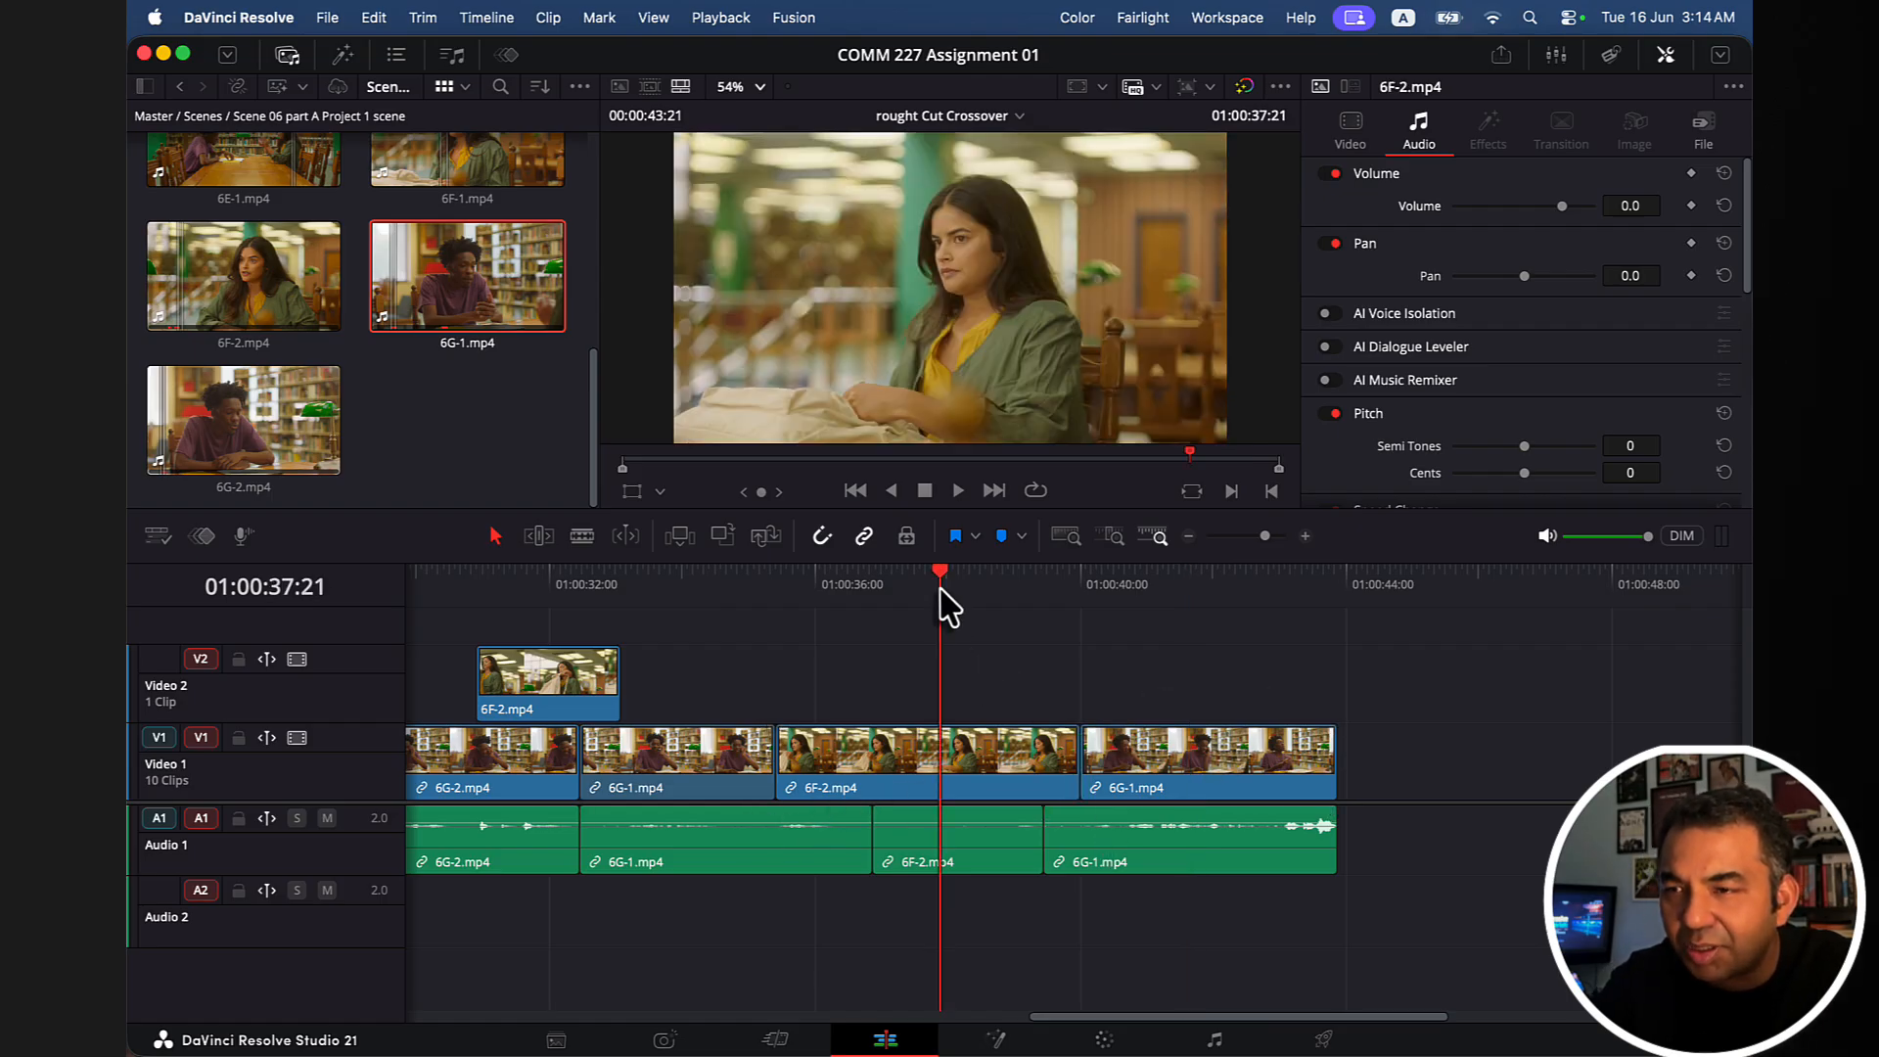
key(space)
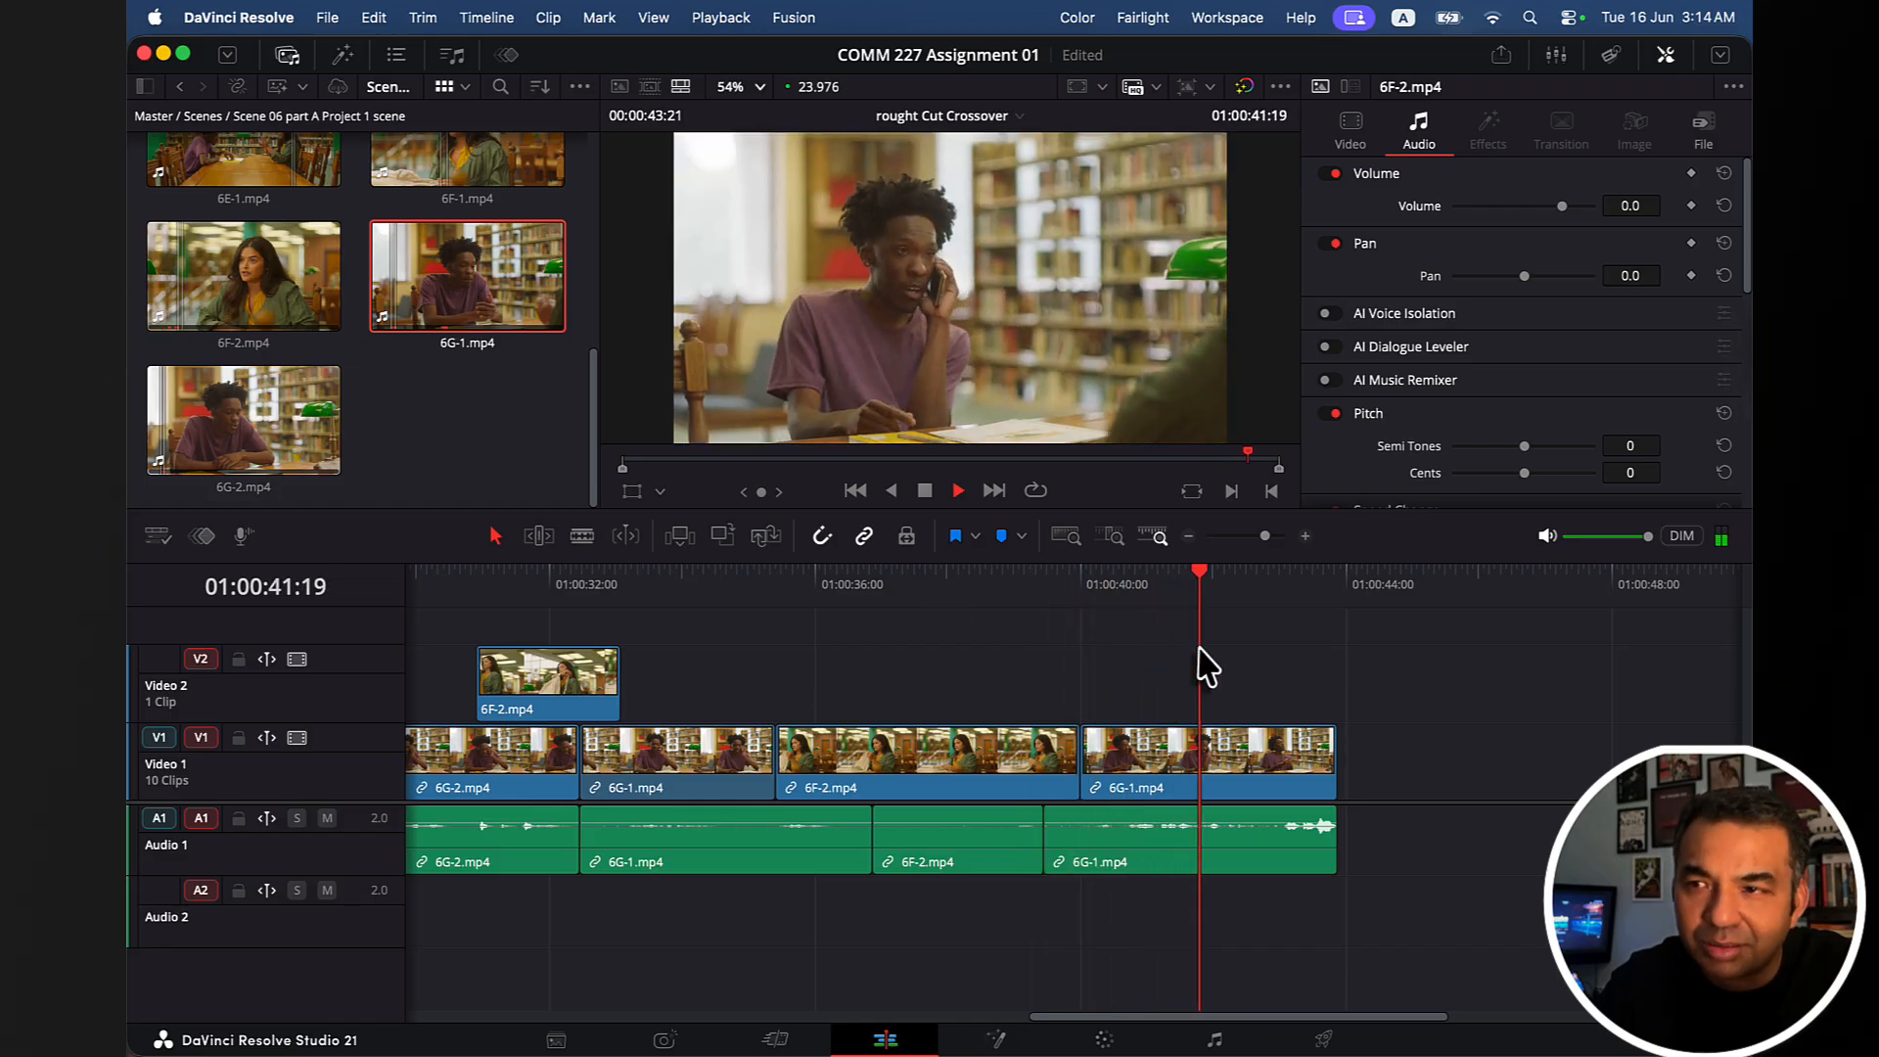
key(space)
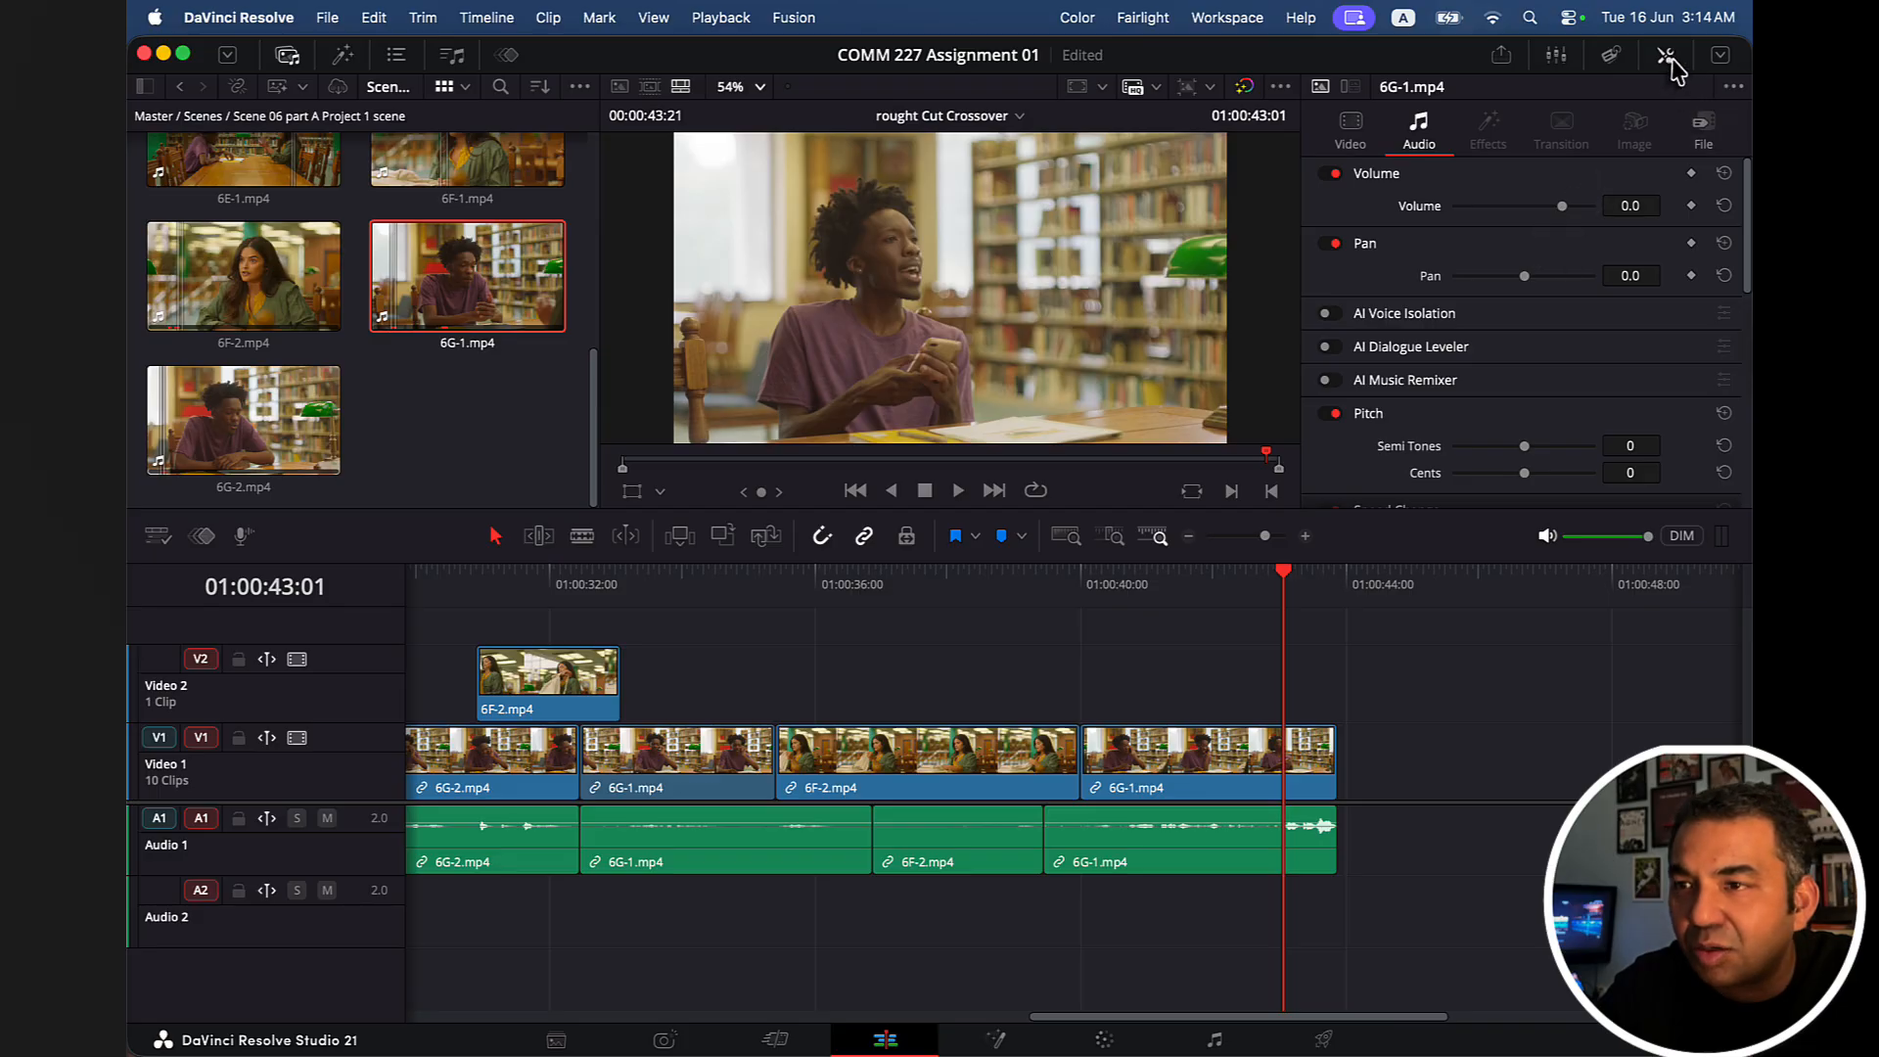
click(1667, 56)
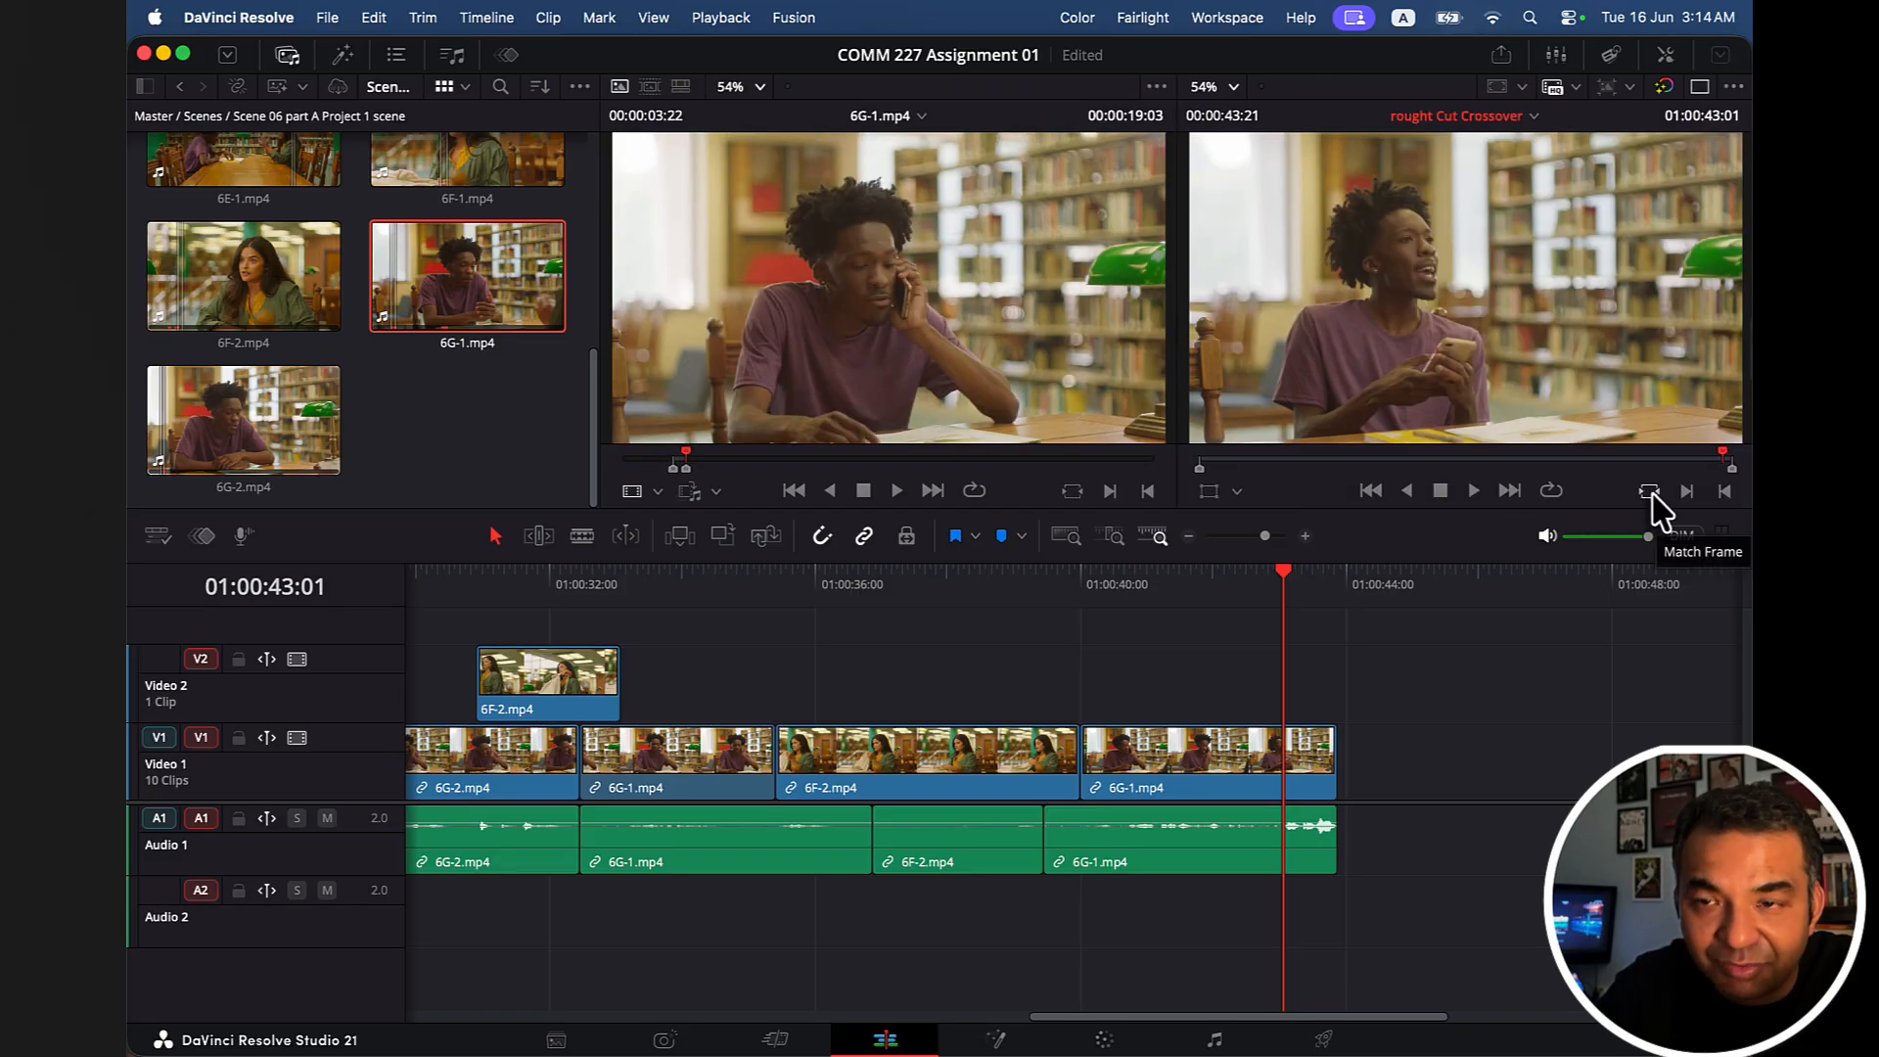
Try inserting the marked range of 6G-1.mp4 into the timeline at 01:00:32:01, and undo the insert.
scroll(1334, 625, left, 5)
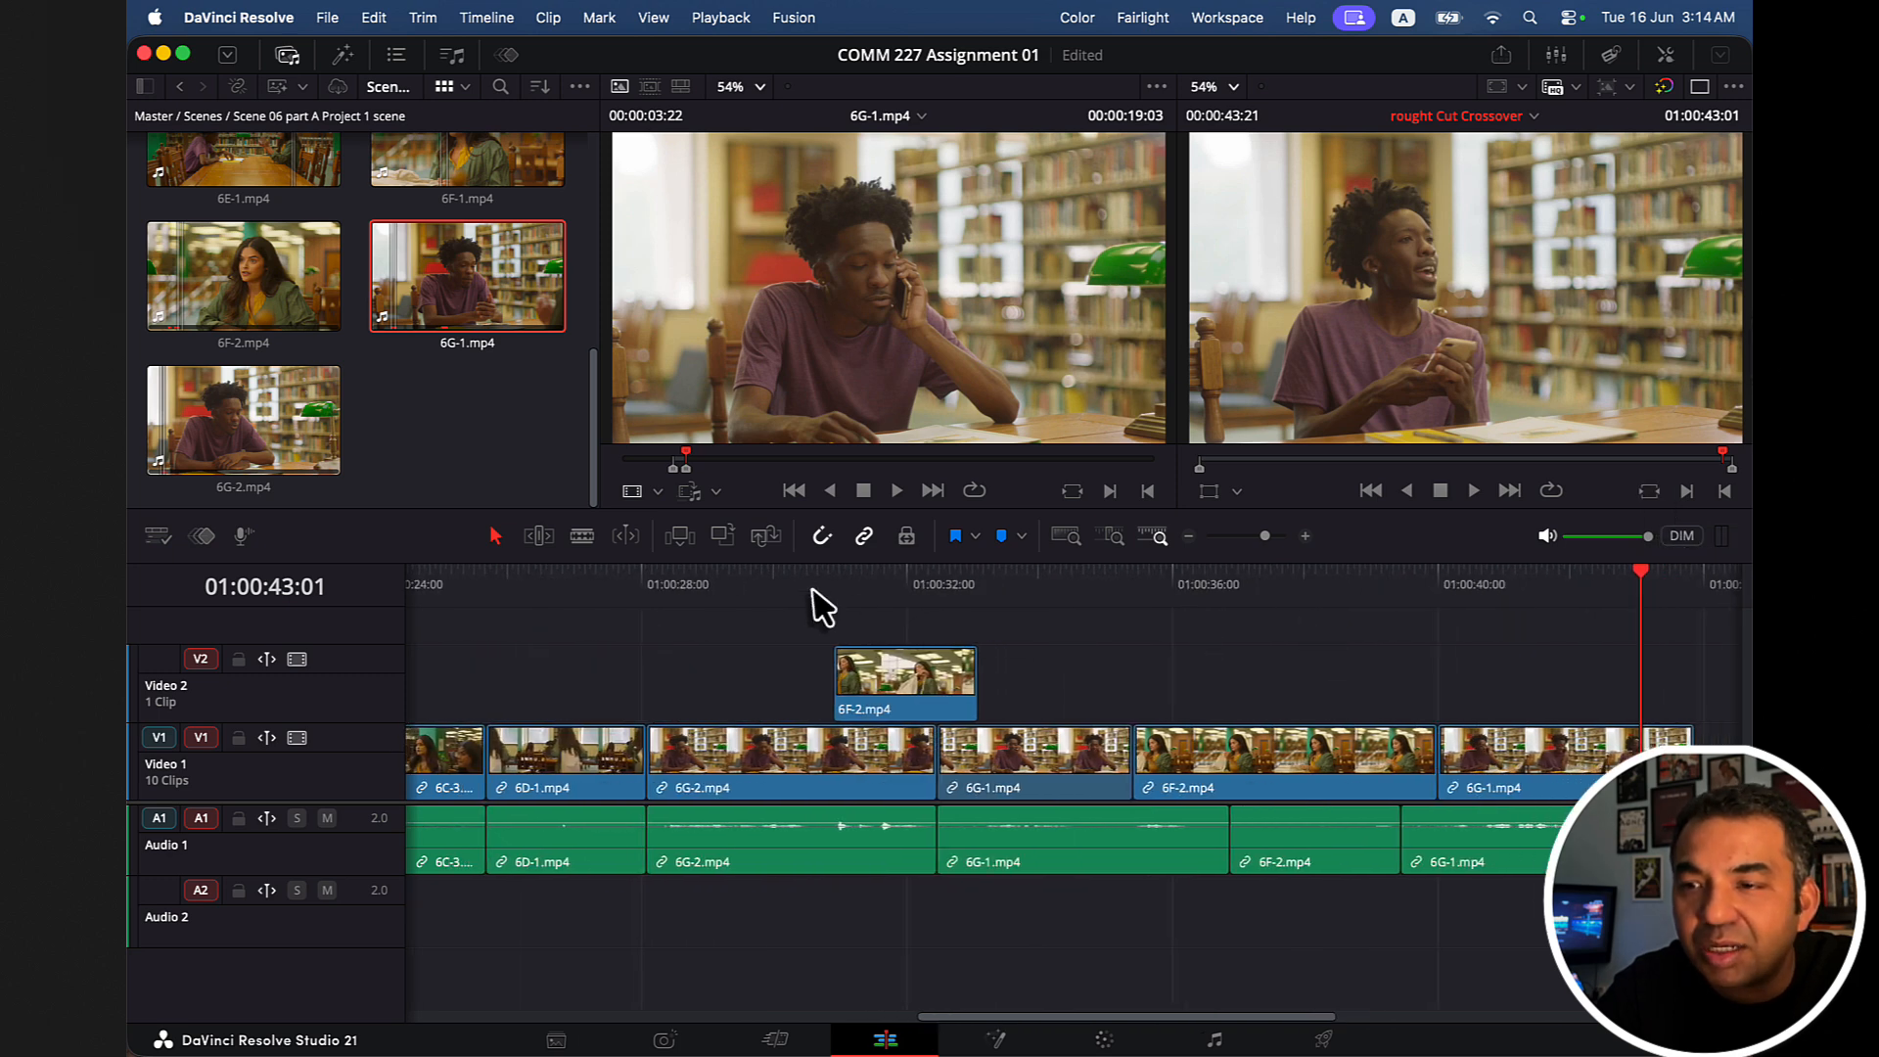
click(911, 597)
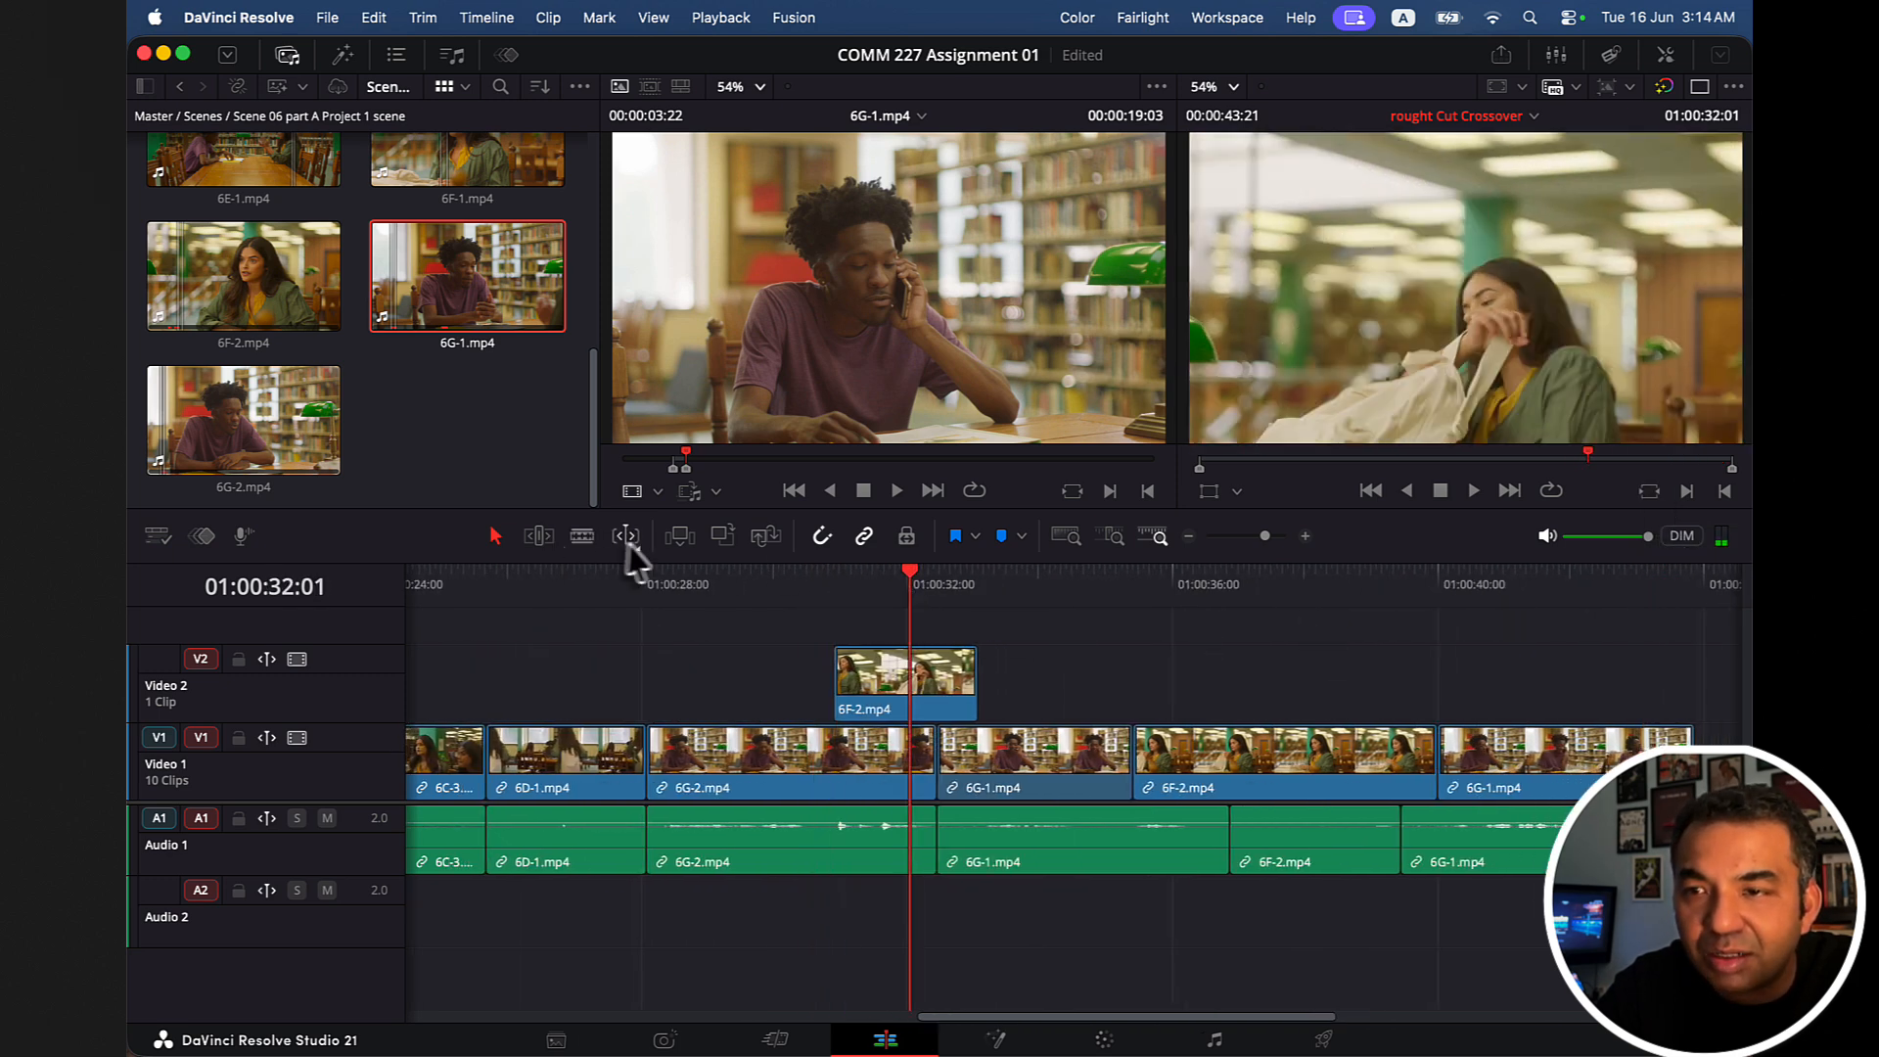
click(680, 537)
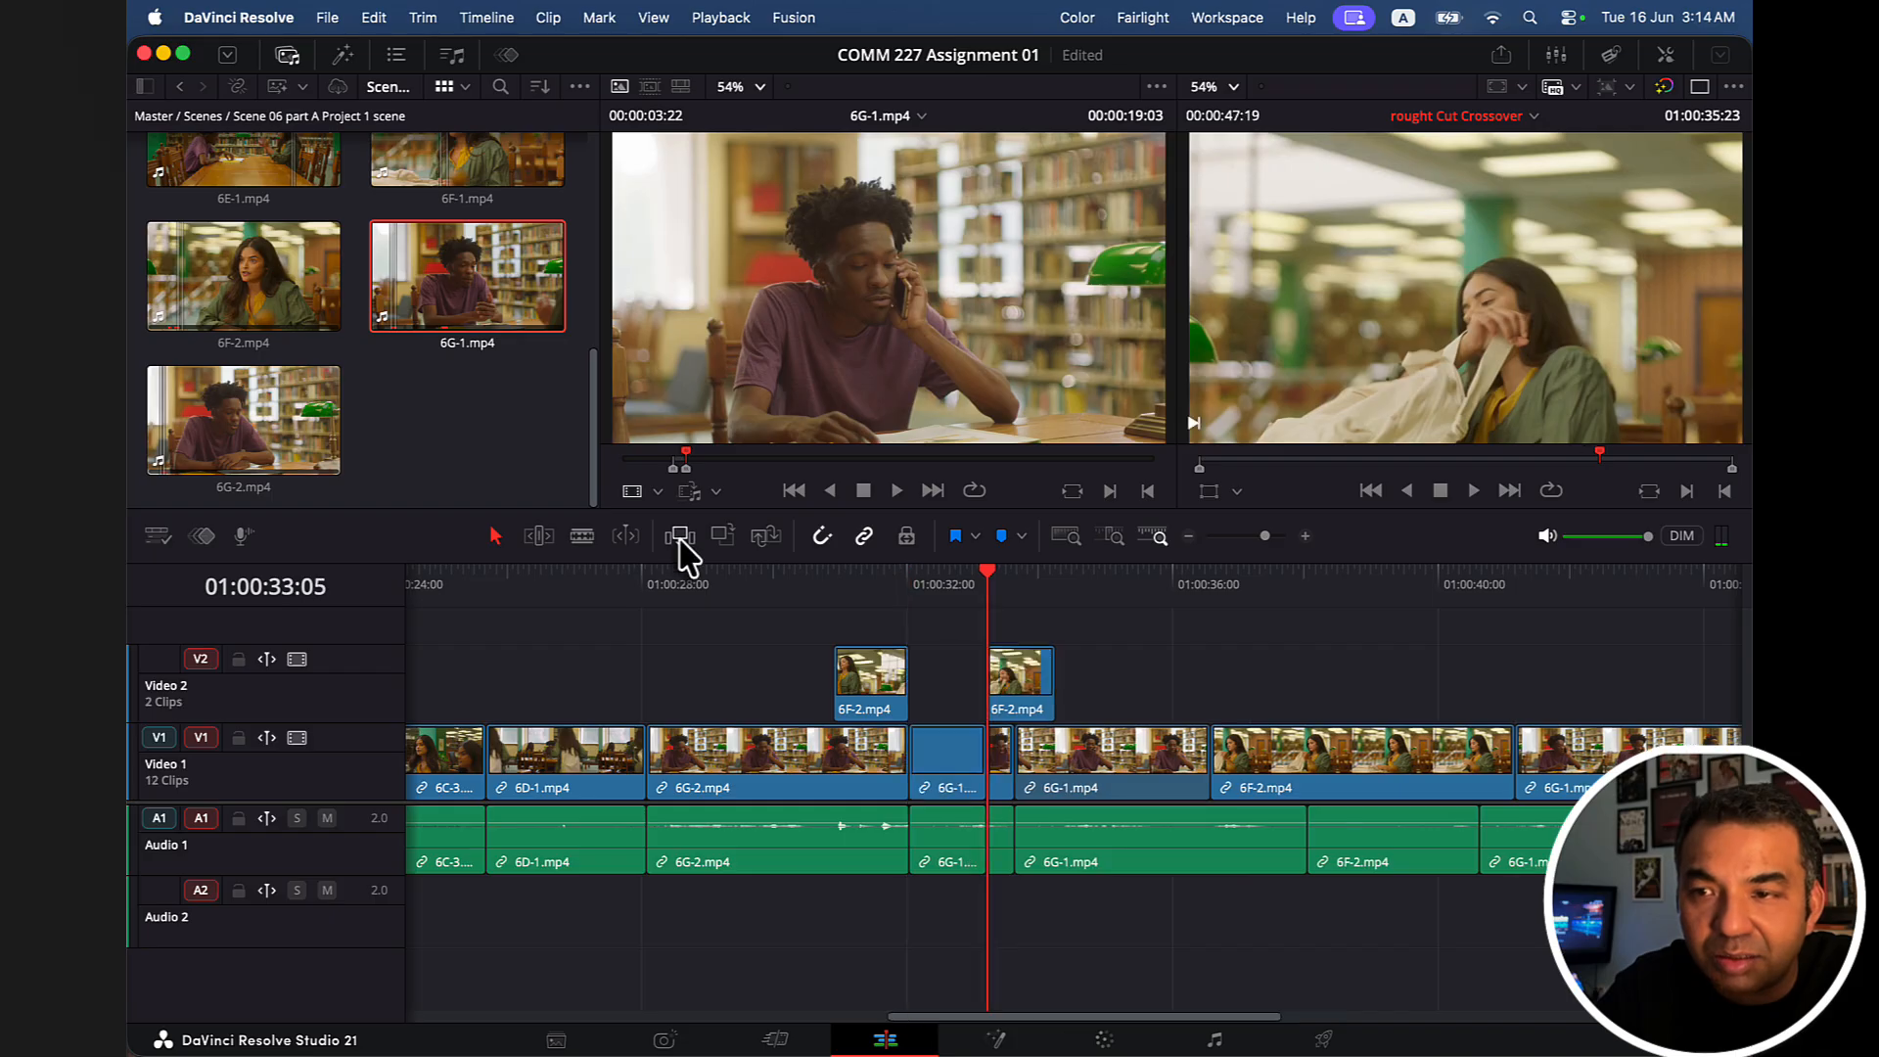
key(super+z)
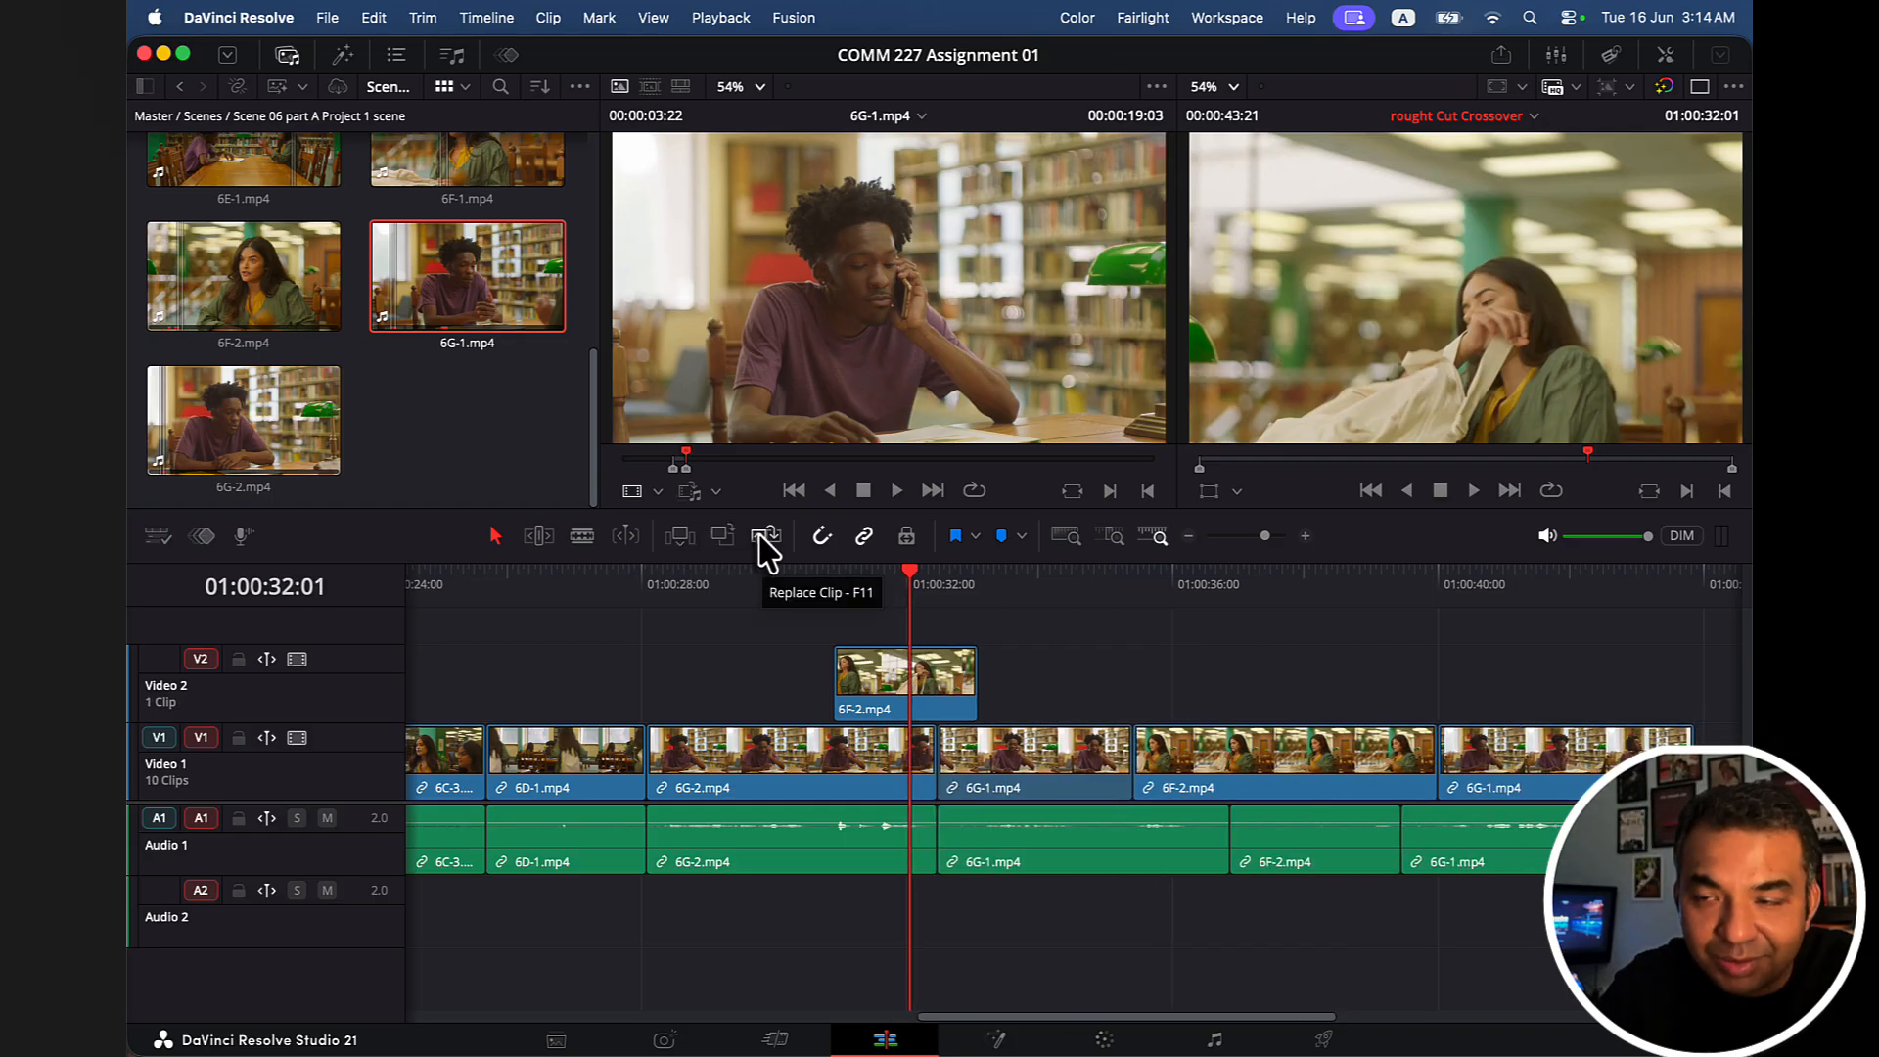
Scrub through the whole rough cut from the opening 6-3.mp4 shot to 01:00:35:10, and show the Inspector.
scroll(1360, 724, left, 10)
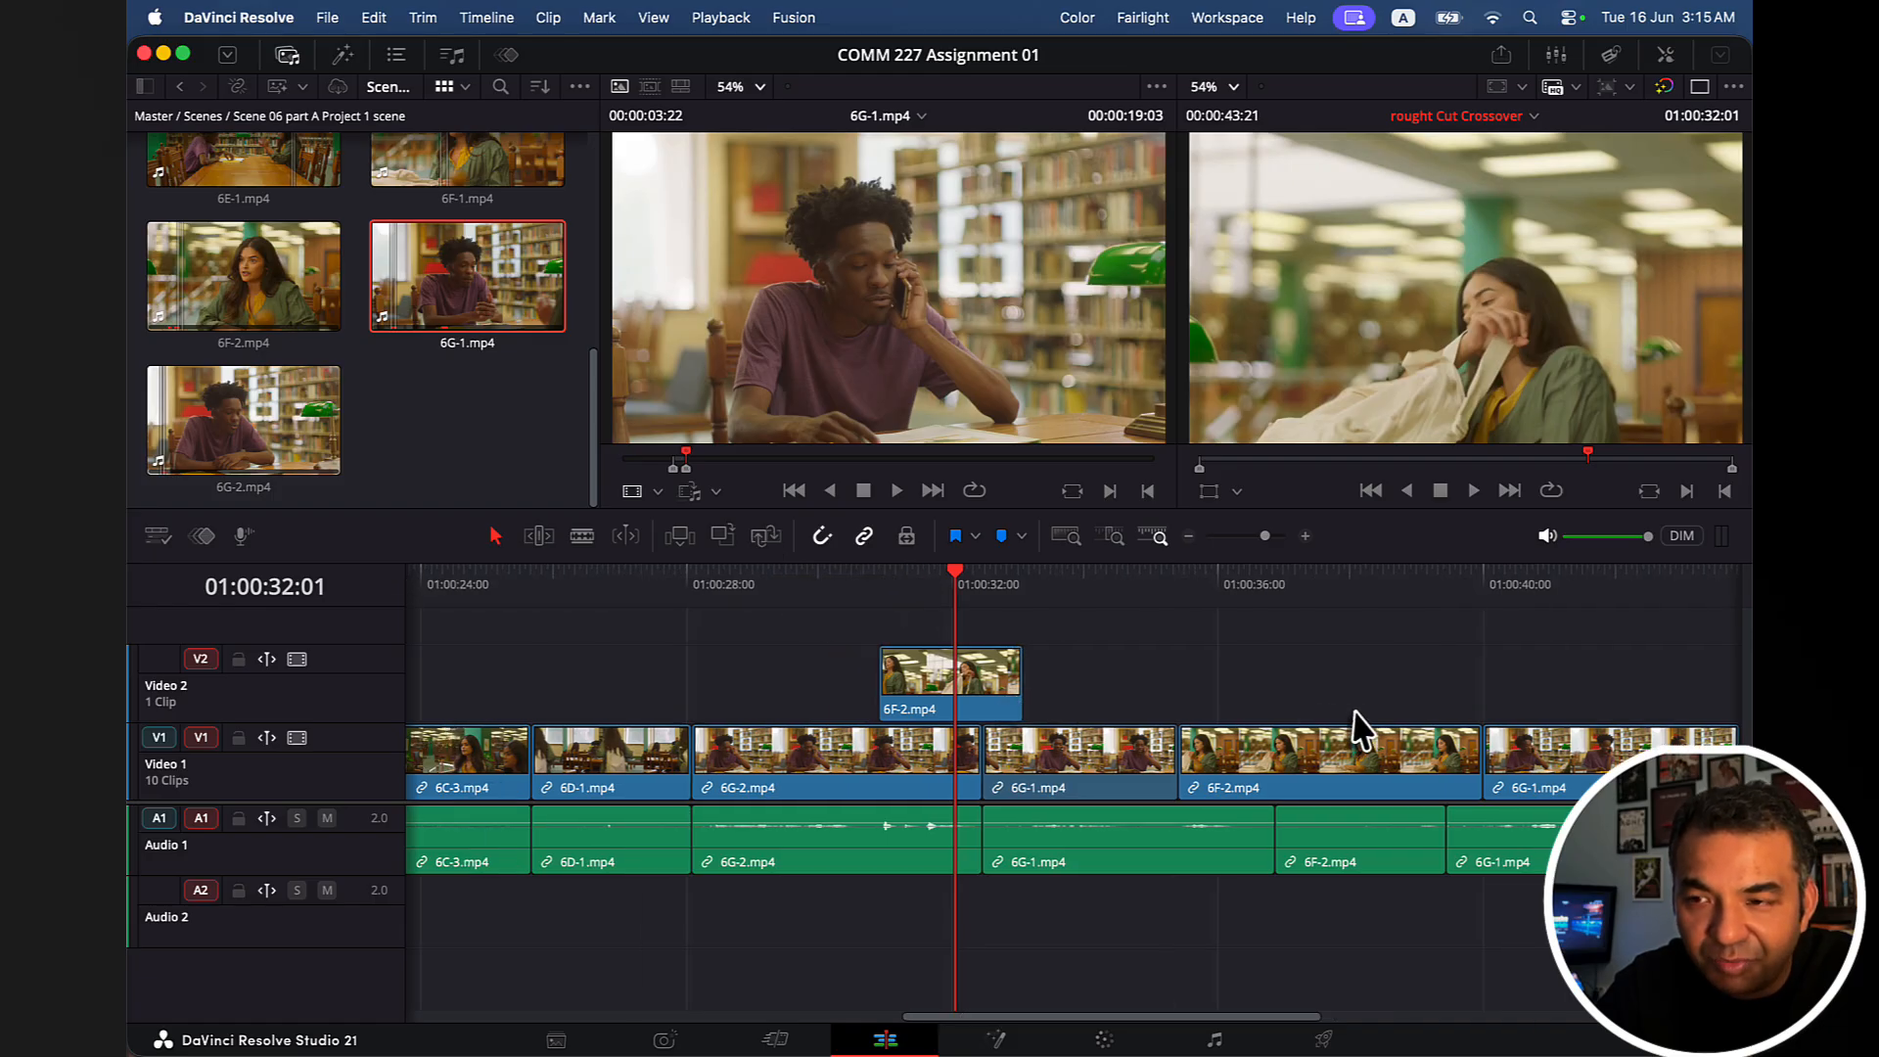
scroll(1362, 726, right, 2)
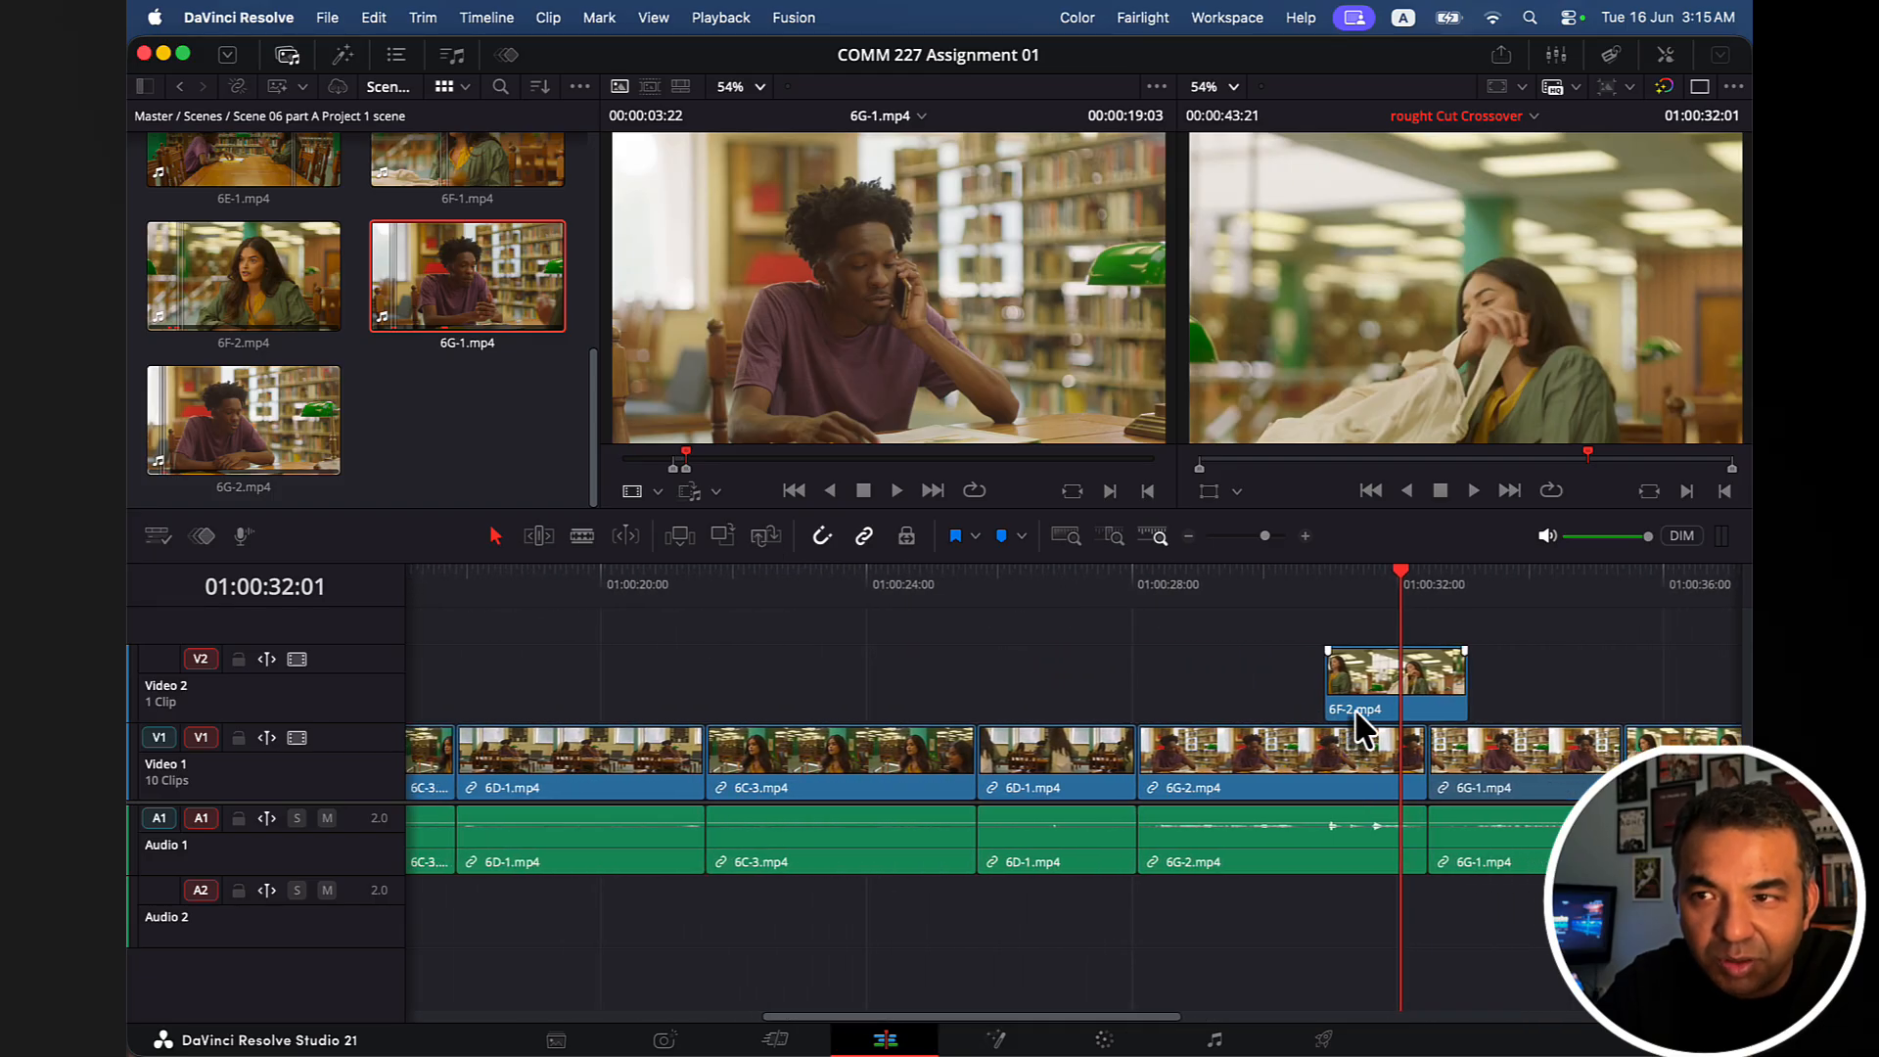
scroll(1241, 730, down, 10)
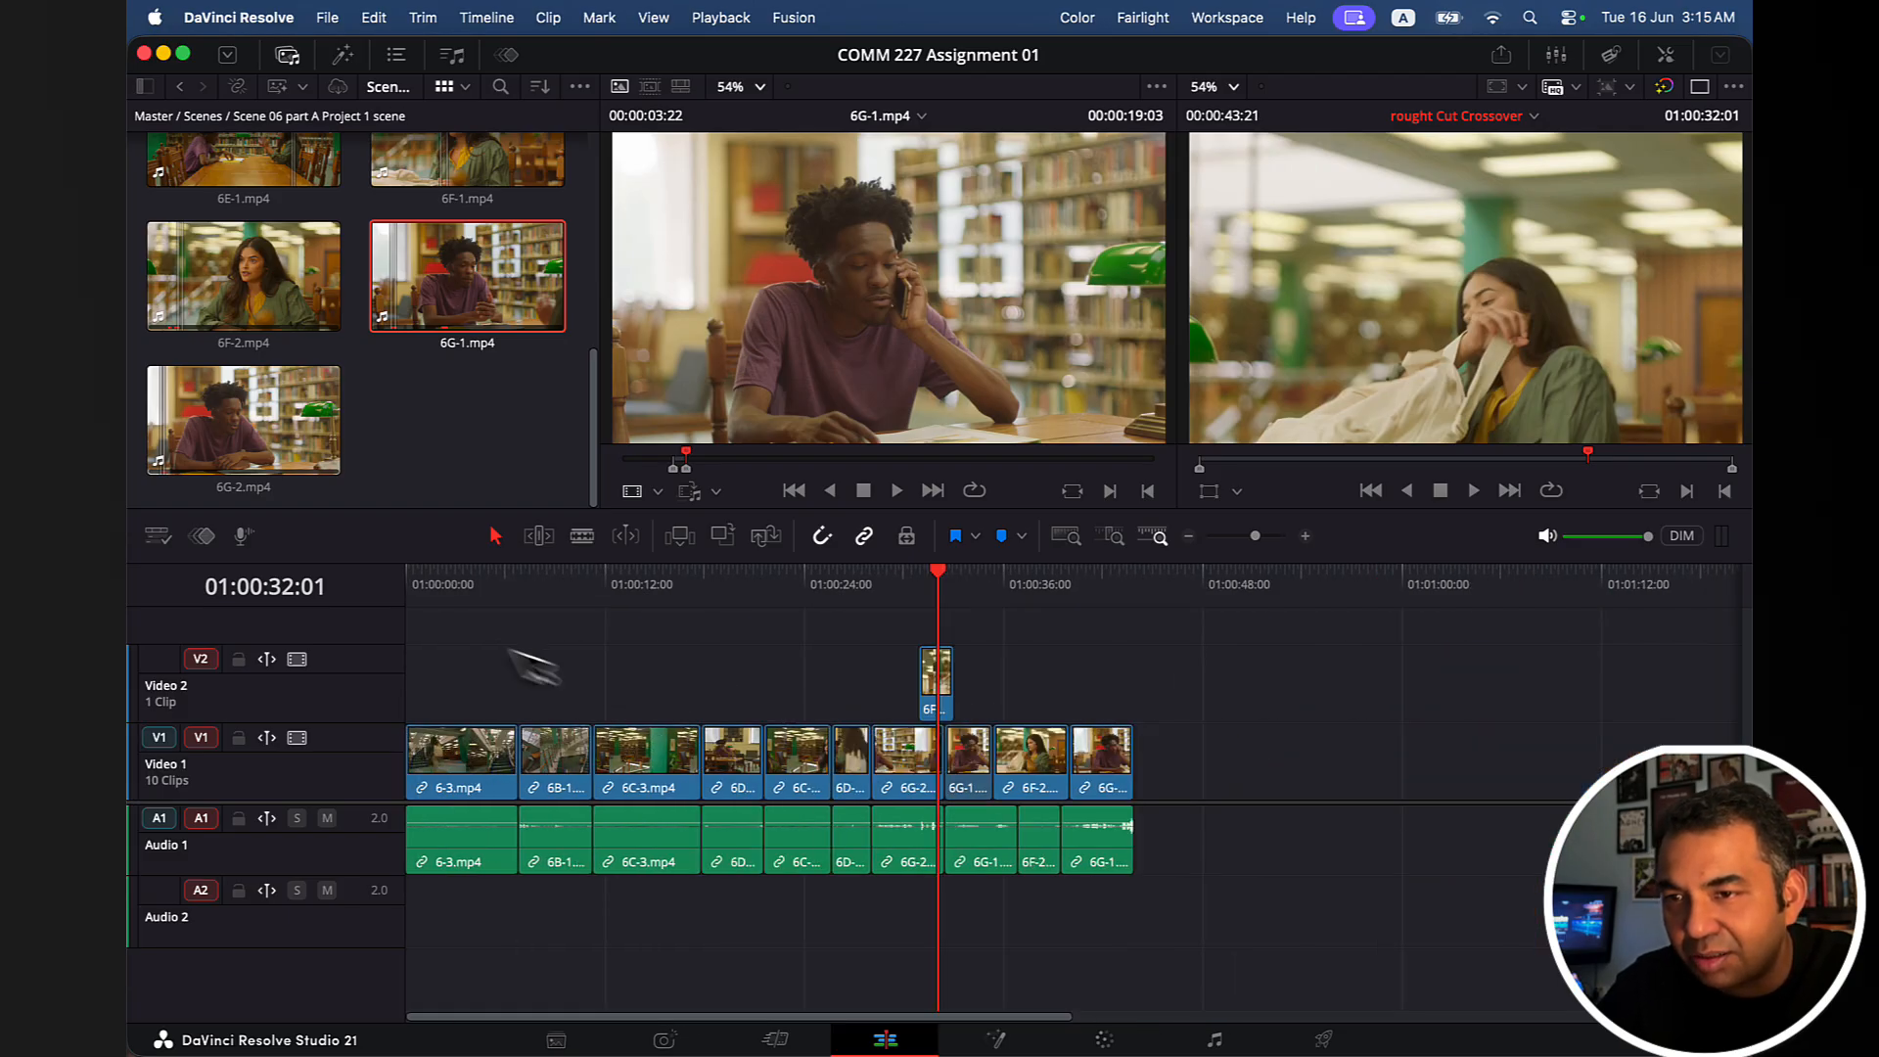
drag(479, 579, 989, 579)
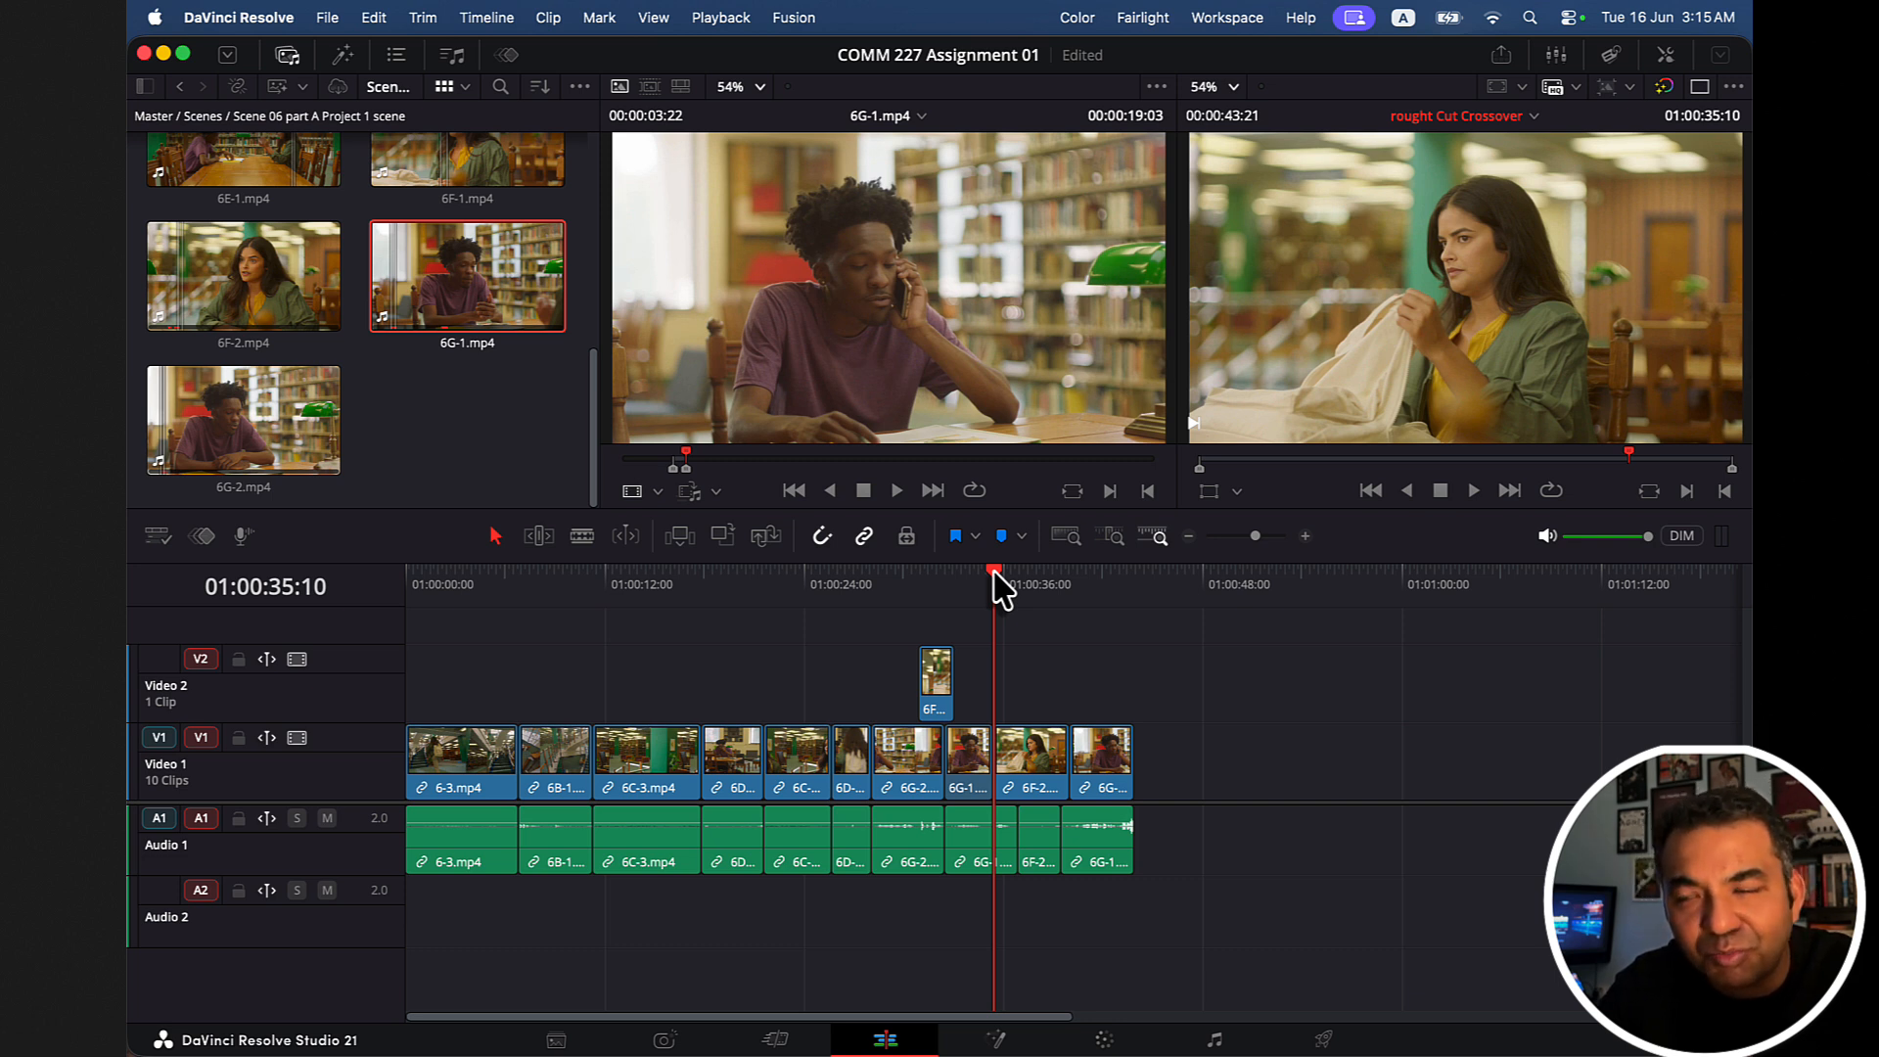
click(1667, 57)
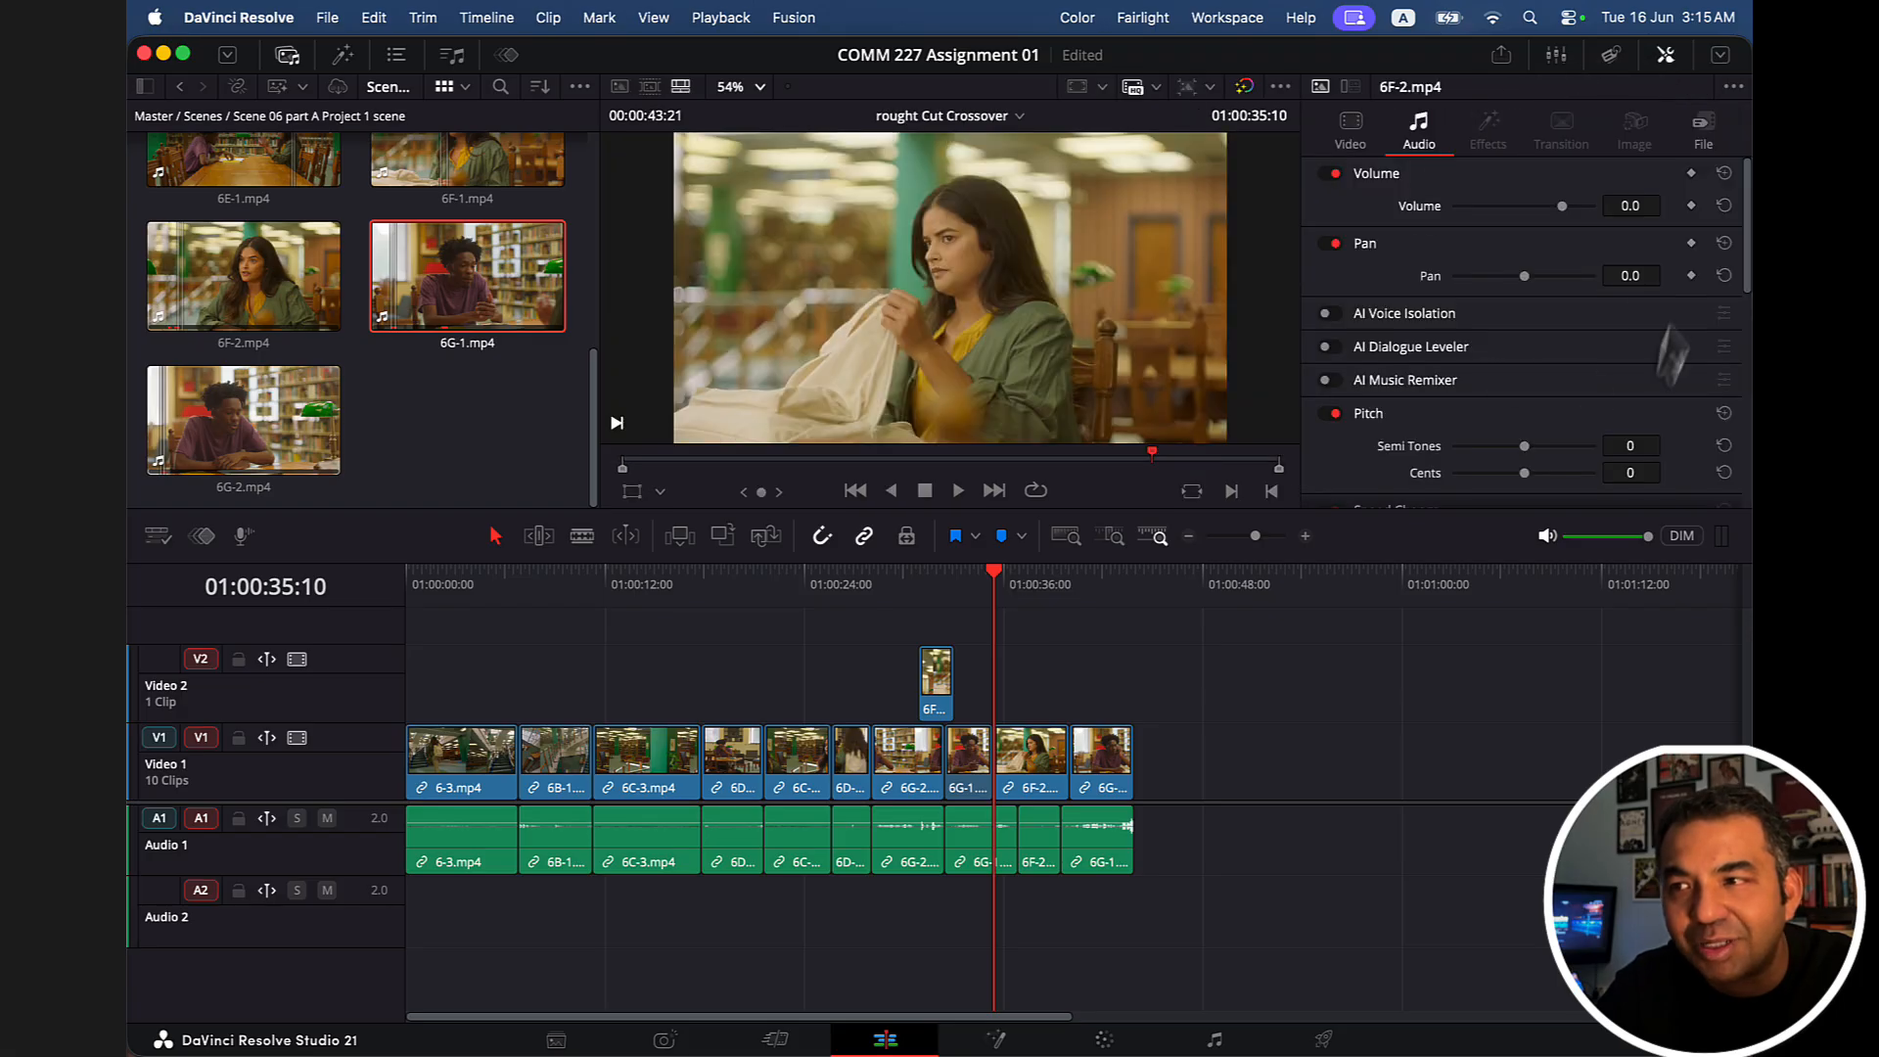